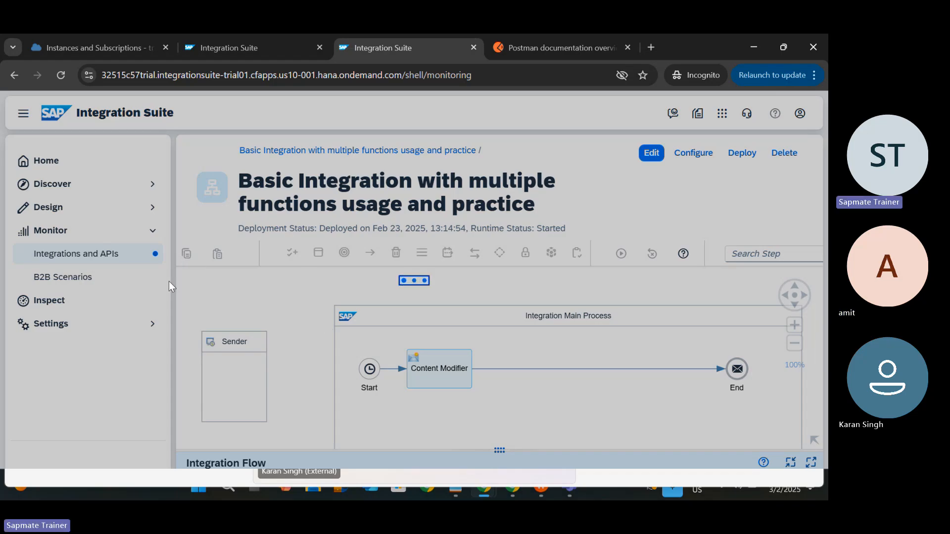
Step: Open the Integrations and APIs monitoring overview, then switch over to the slide deck
click(107, 256)
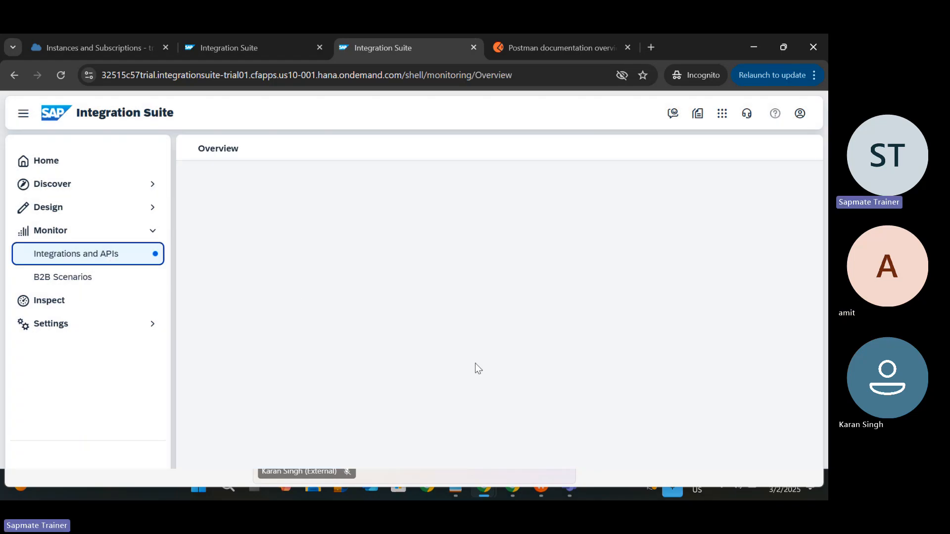
key(alt+Tab)
key(alt+Tab)
key(alt+Tab)
key(alt+Tab)
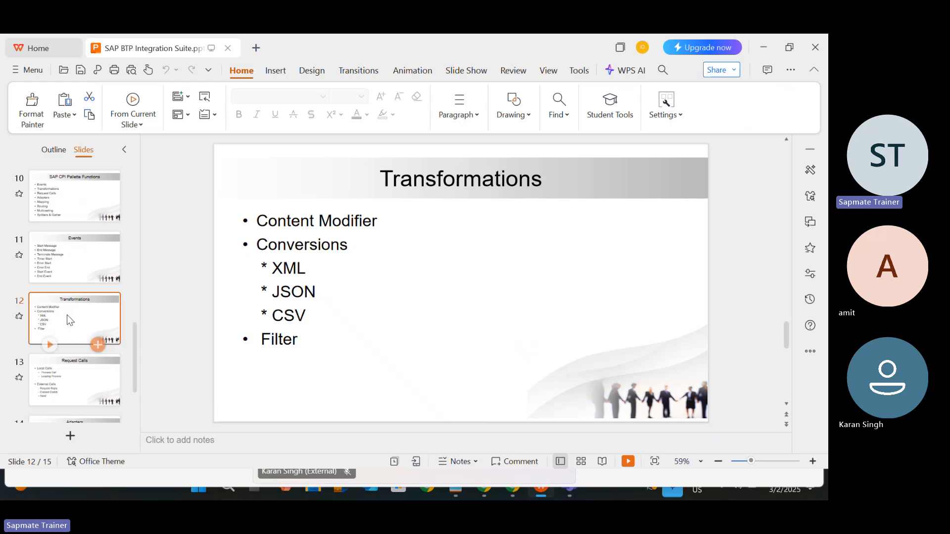
Step: Present slide 12 onward through Request Calls and Adapters, back to Transformations, then return to Chrome
click(49, 345)
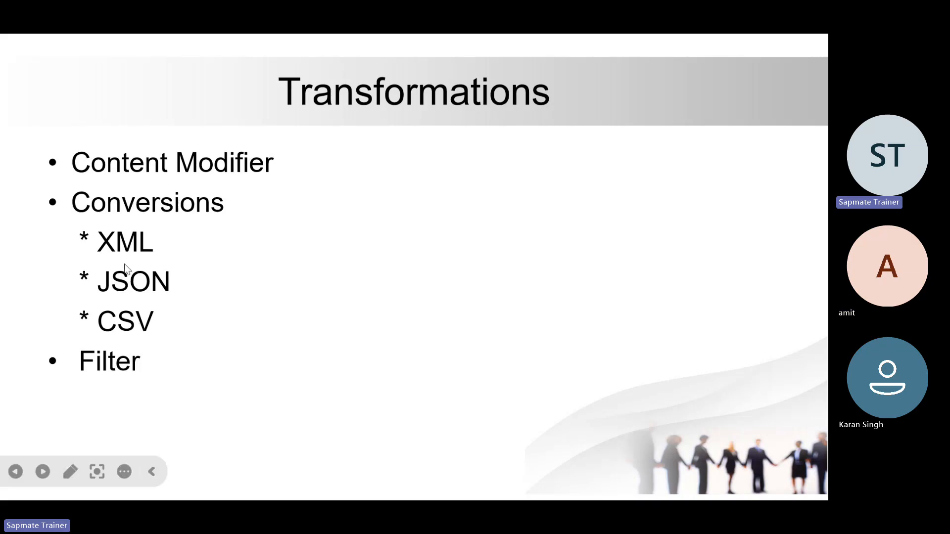
click(280, 317)
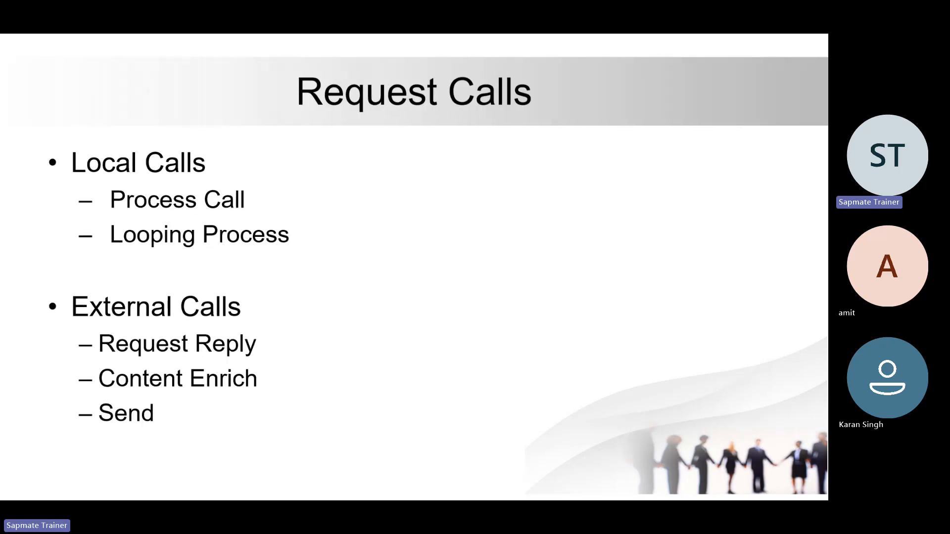
key(Right)
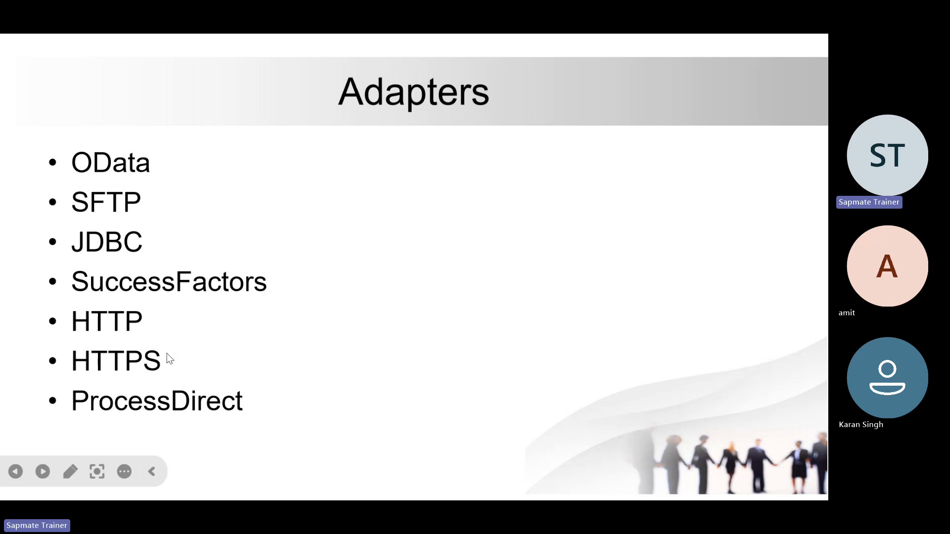
key(Right)
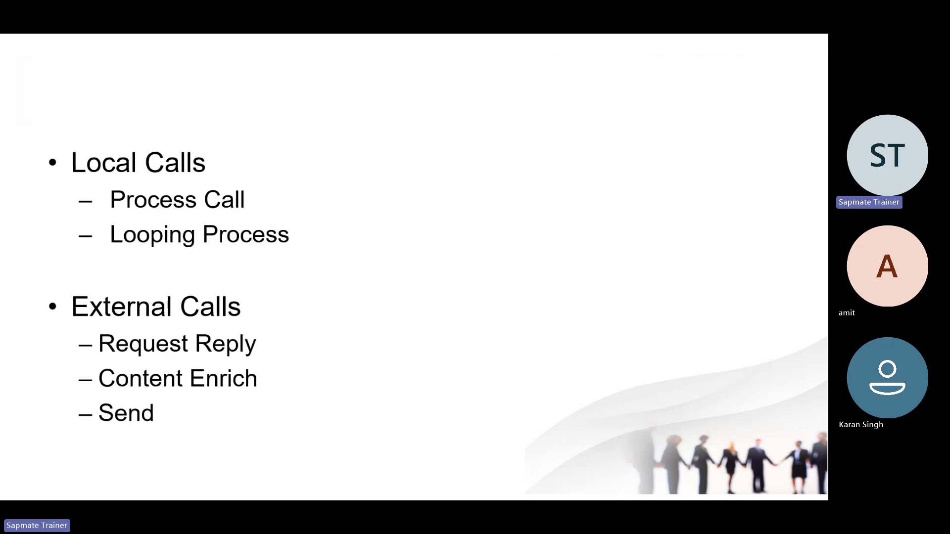
key(Right)
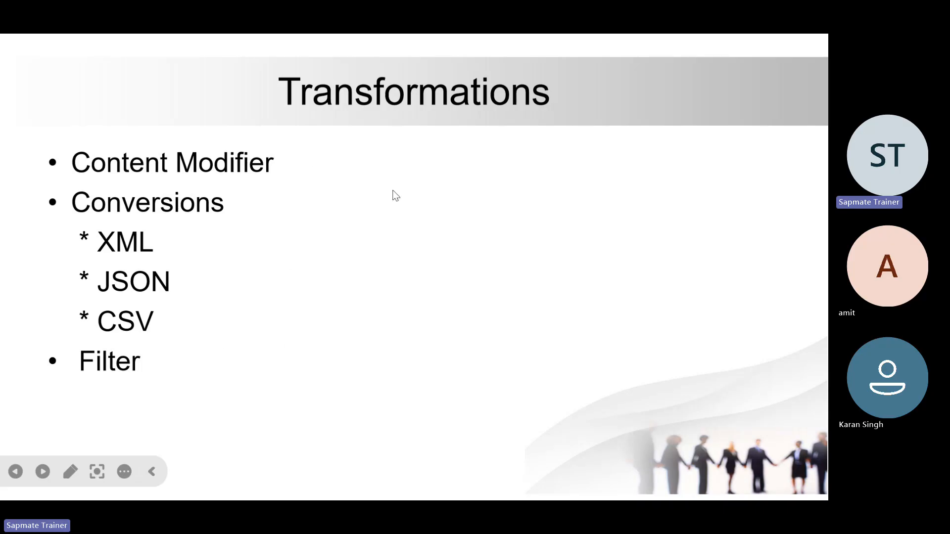
key(alt+Tab)
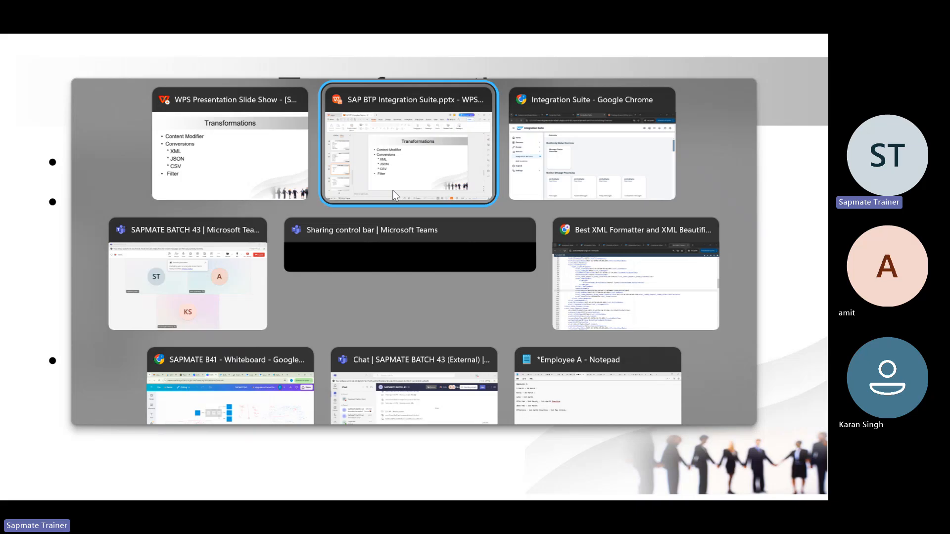
key(alt+Tab)
Step: Change the Basic Integration flow's Log Configuration level from Info to Trace and return to its editor
scroll(251, 356, down, 5)
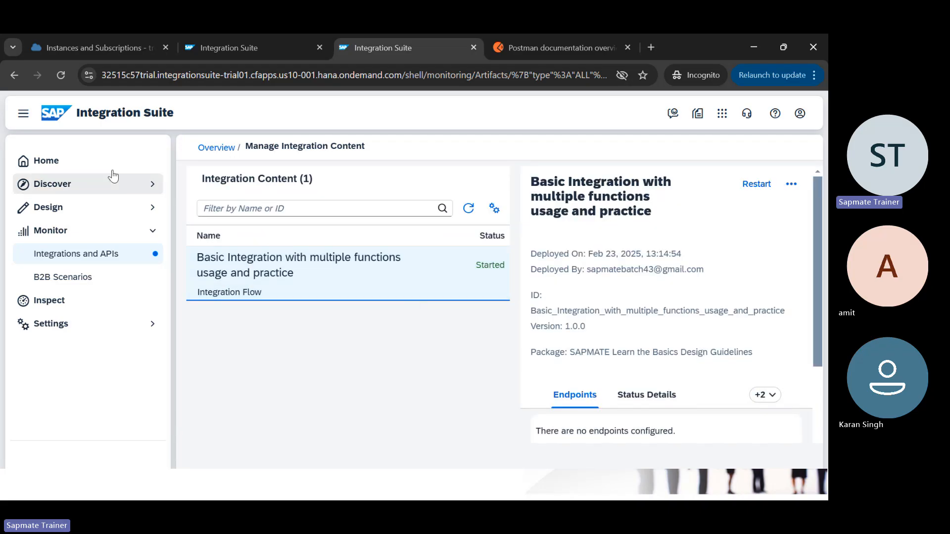
click(23, 113)
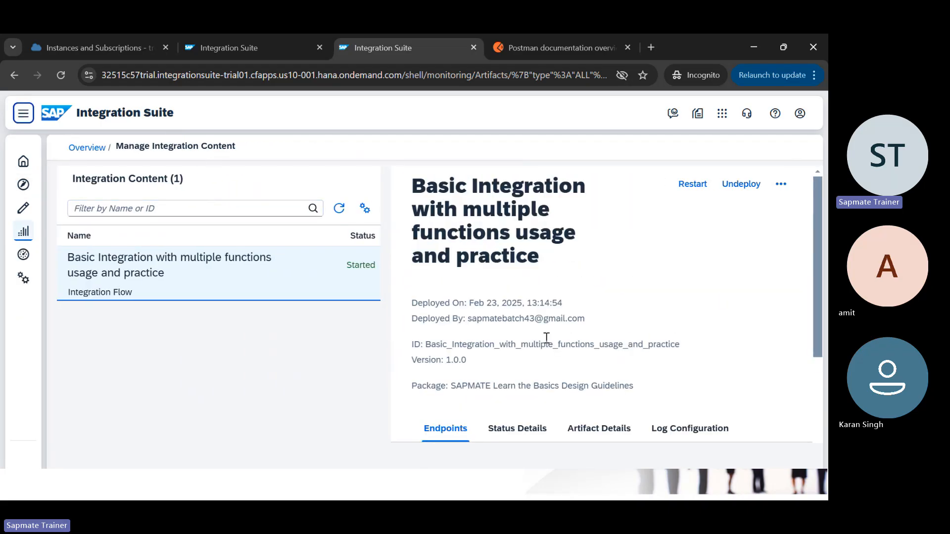
scroll(545, 338, down, 3)
scroll(545, 337, down, 3)
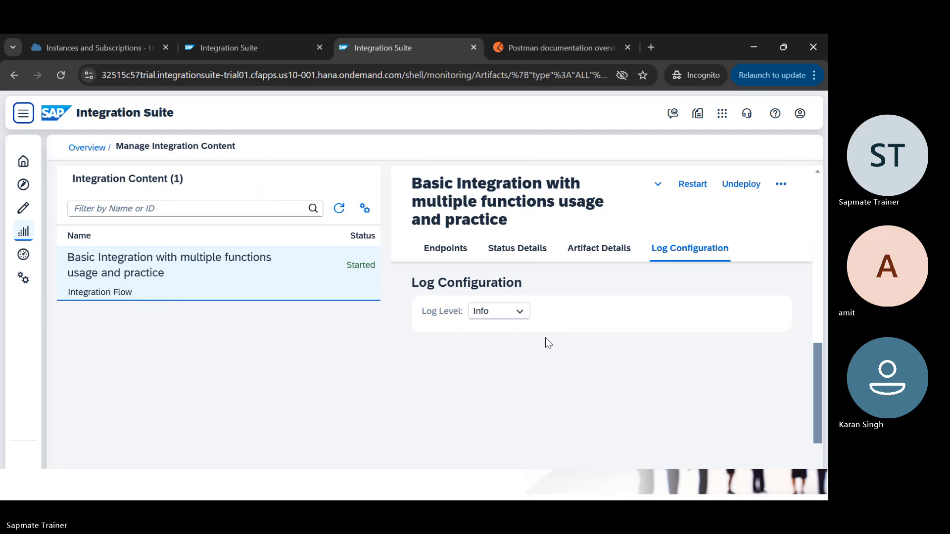
scroll(545, 337, up, 2)
scroll(546, 337, up, 5)
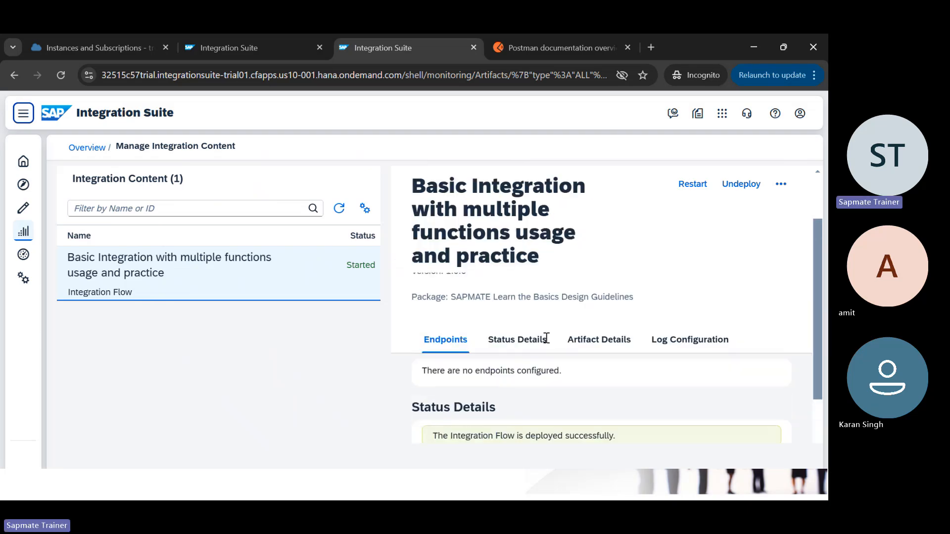
scroll(529, 366, down, 5)
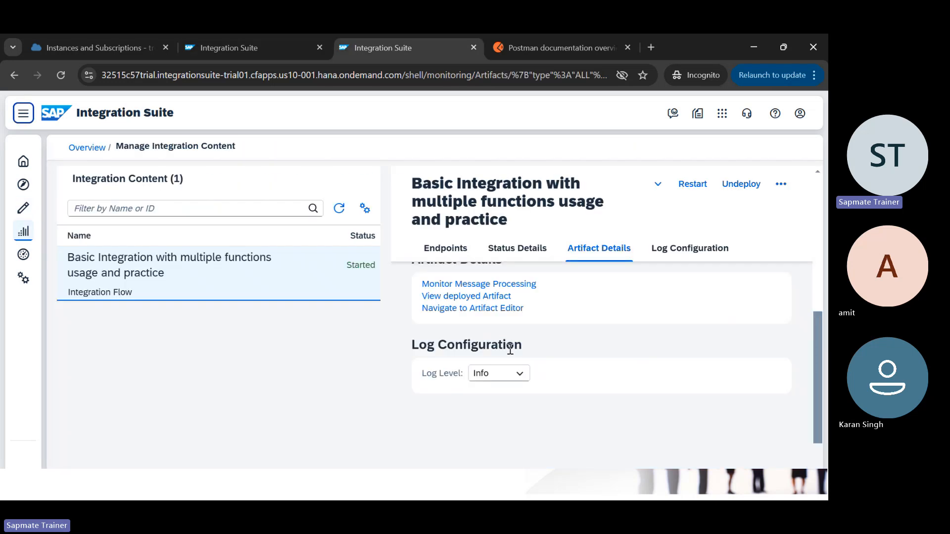
click(520, 373)
click(499, 353)
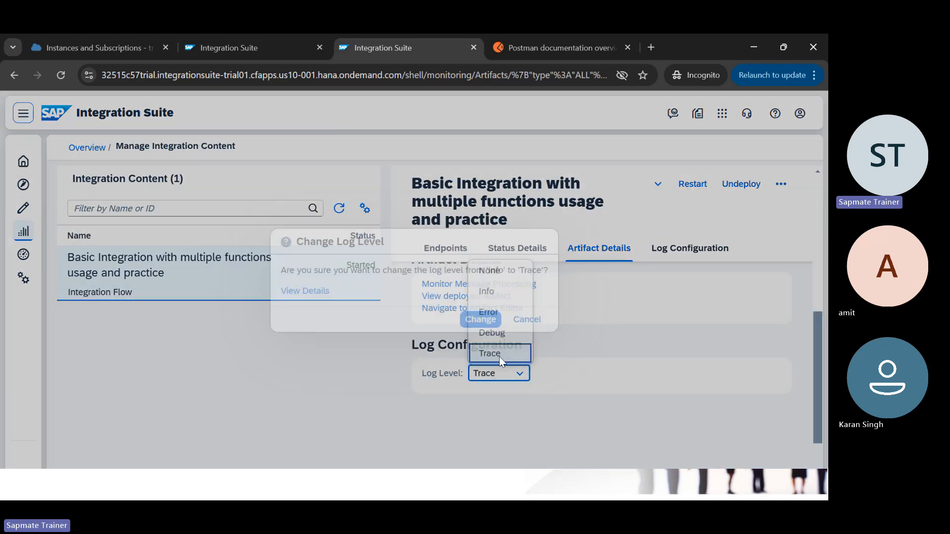
click(480, 319)
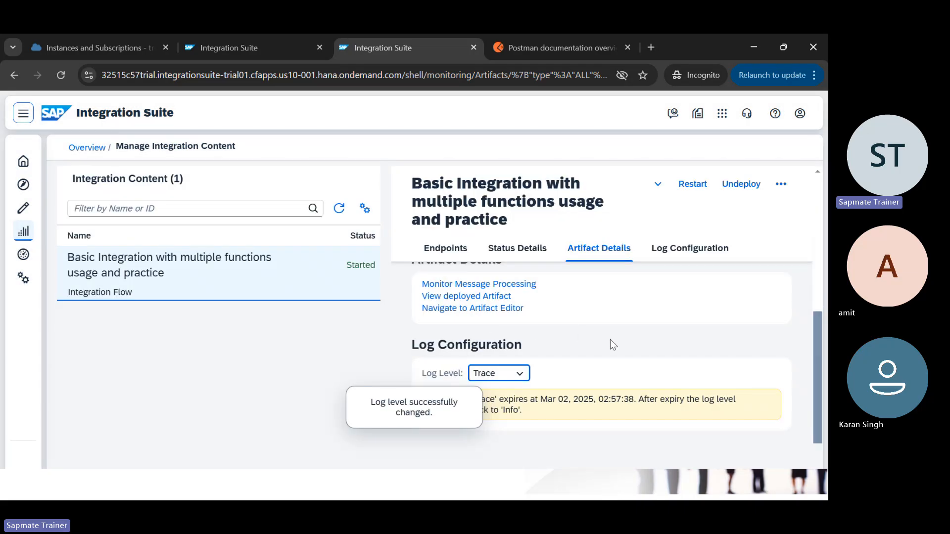
key(ctrl+shift+Tab)
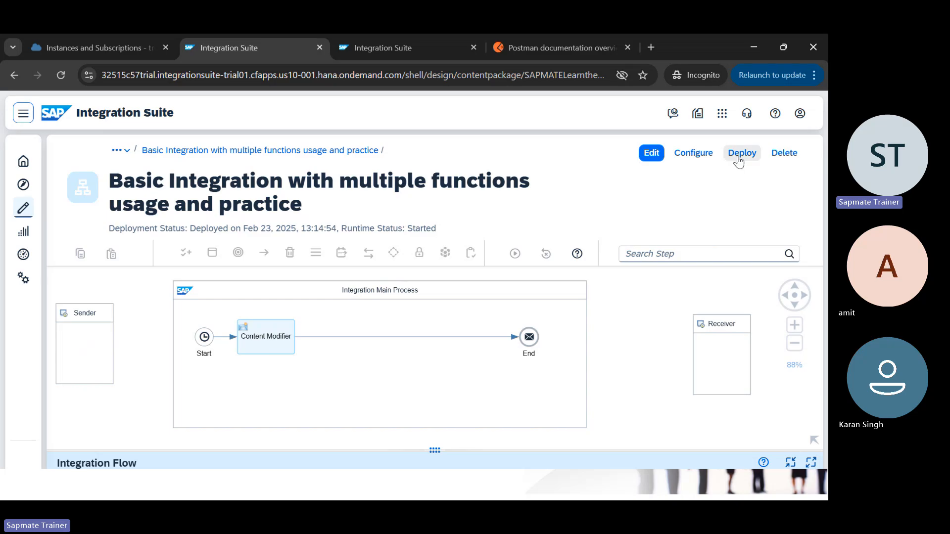
Step: Deploy the Basic Integration flow again and open its message processing monitor
click(742, 157)
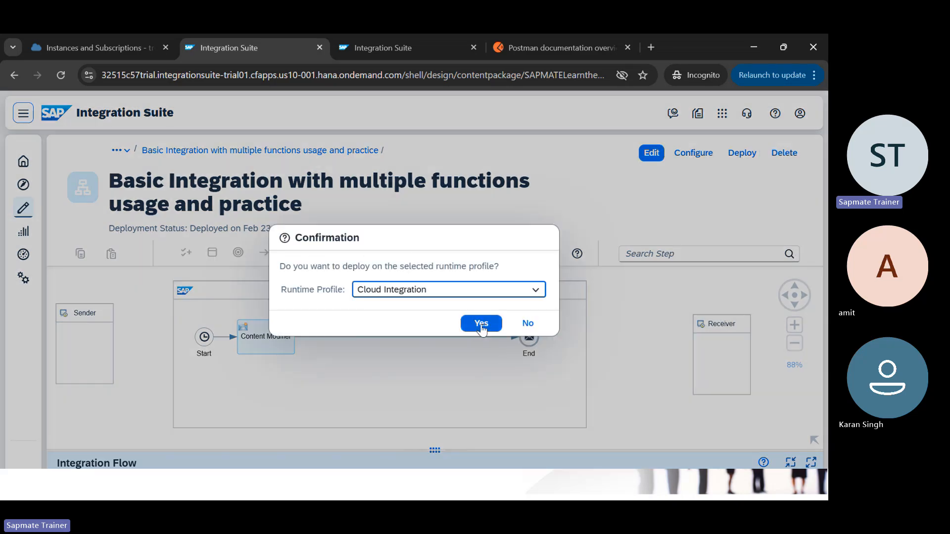
click(481, 324)
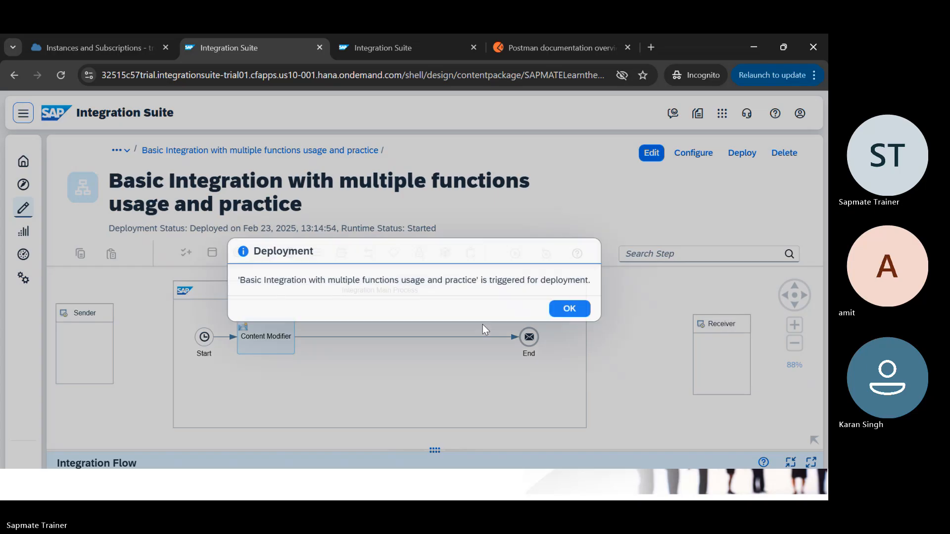
click(570, 309)
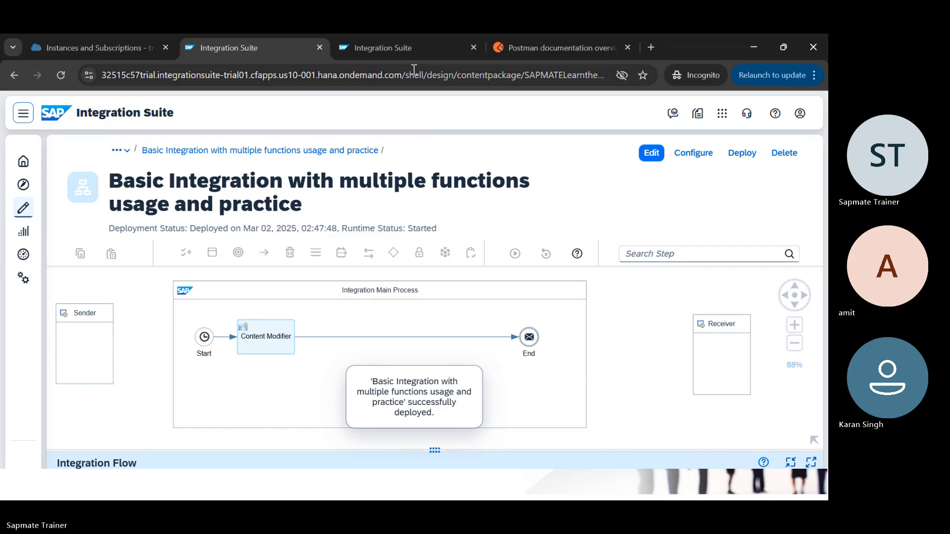
click(417, 53)
click(454, 281)
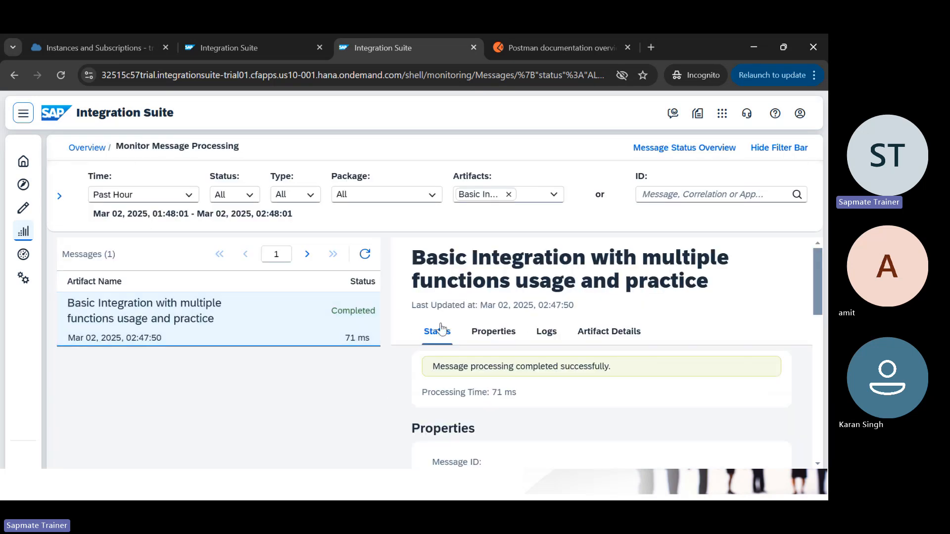
Step: Open the completed message's trace and view the End step's payload showing 'Hello World !'
click(547, 332)
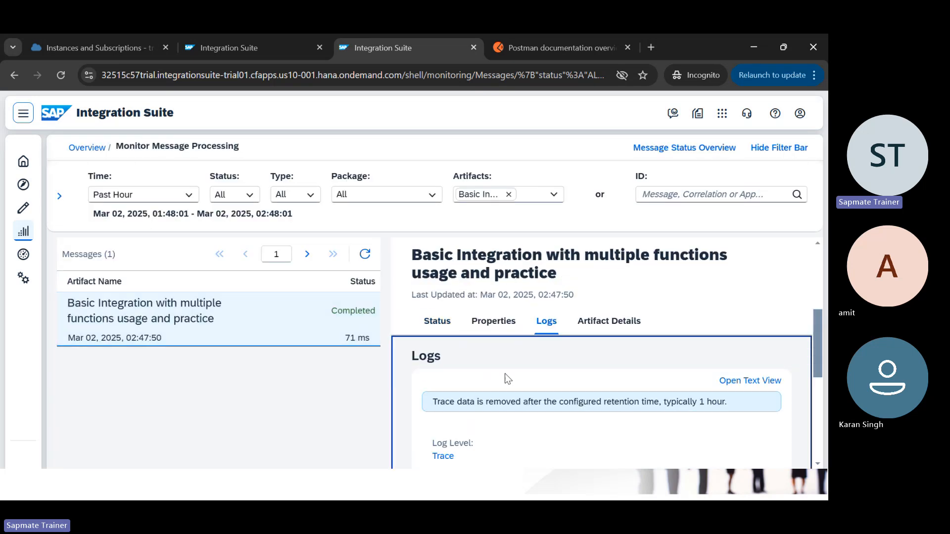
scroll(493, 399, down, 1)
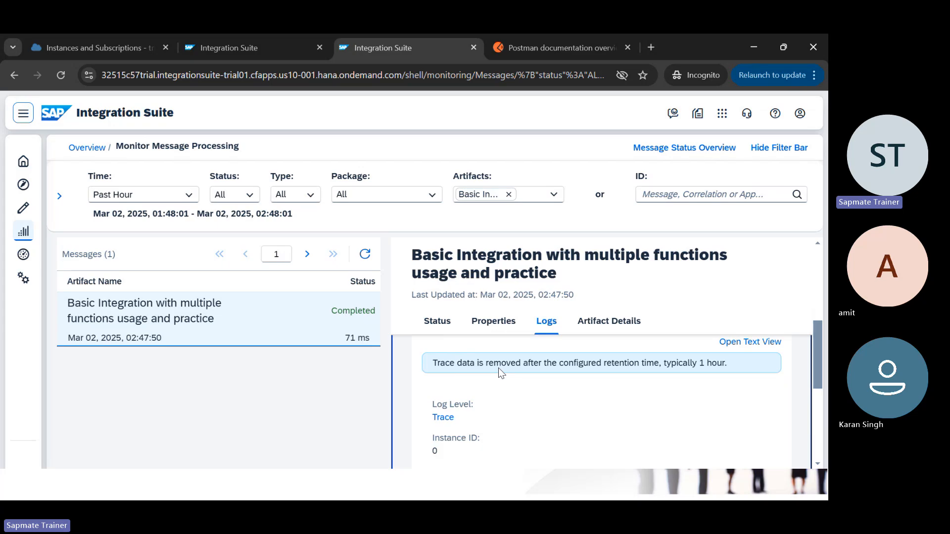
double_click(443, 418)
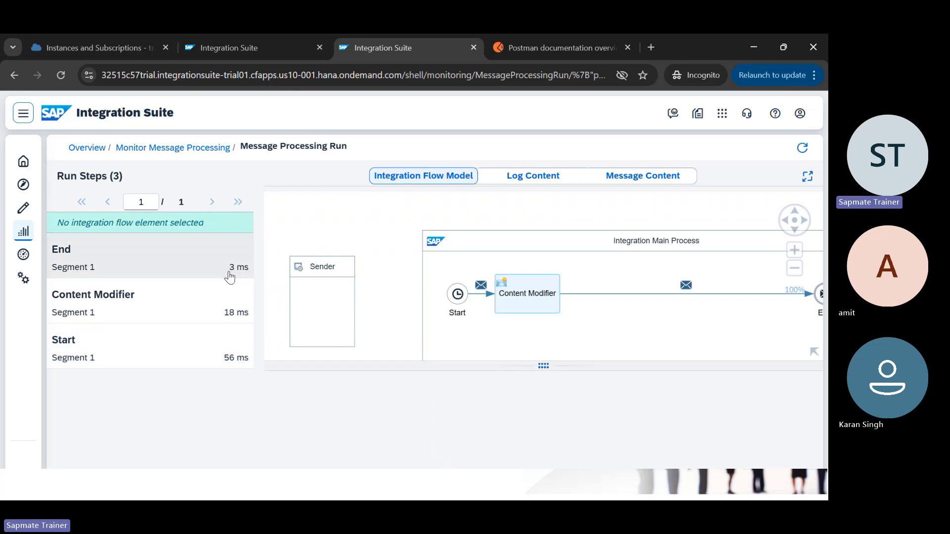
click(212, 274)
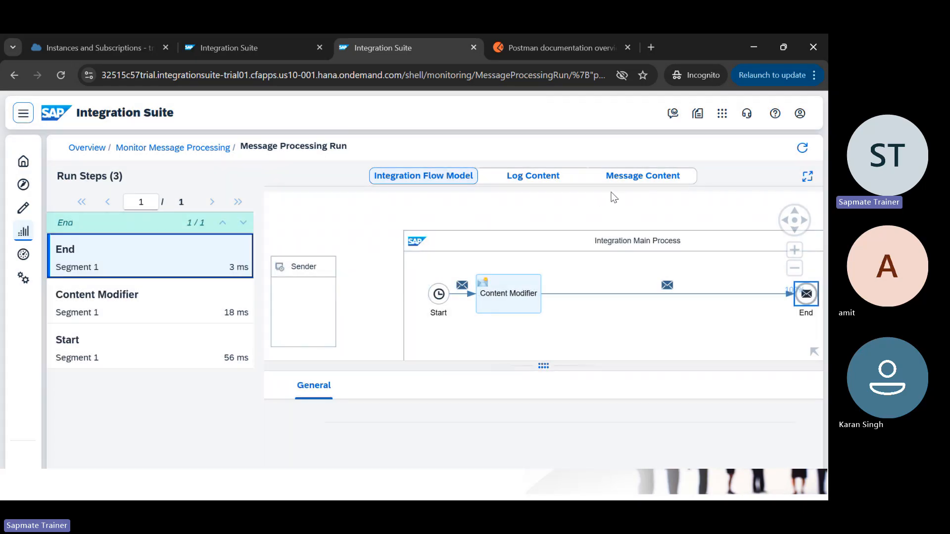
click(644, 184)
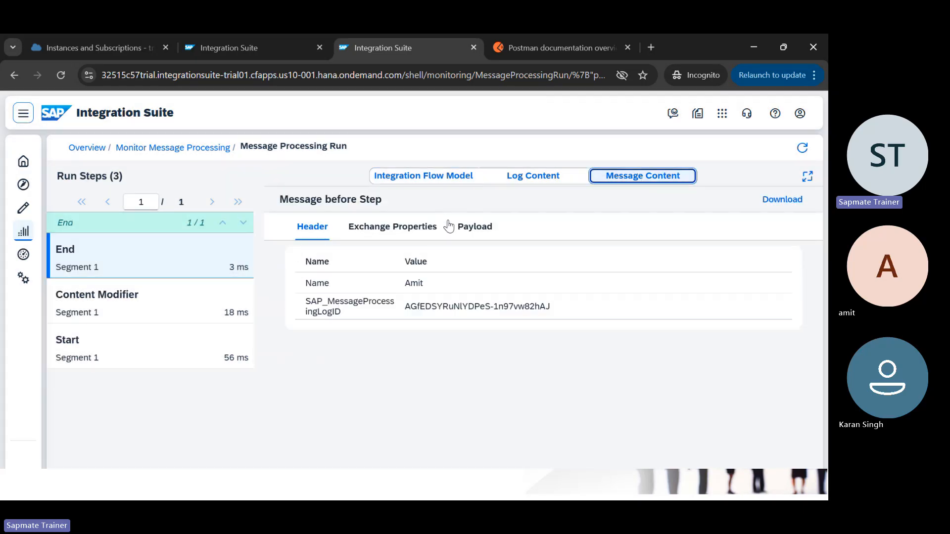
click(472, 228)
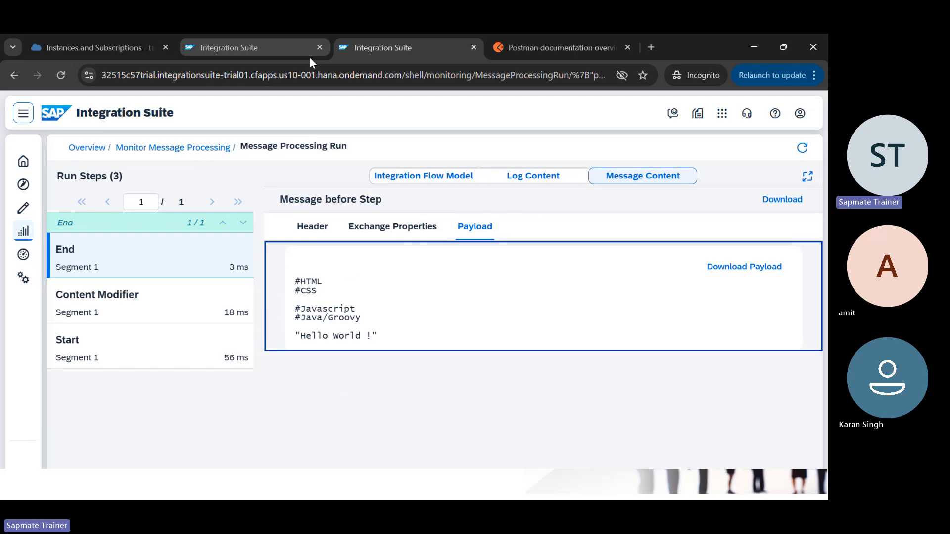
click(262, 59)
Step: Display the Content Modifier's Message Body tab, a constant body ending in 'Hello World !'
click(263, 324)
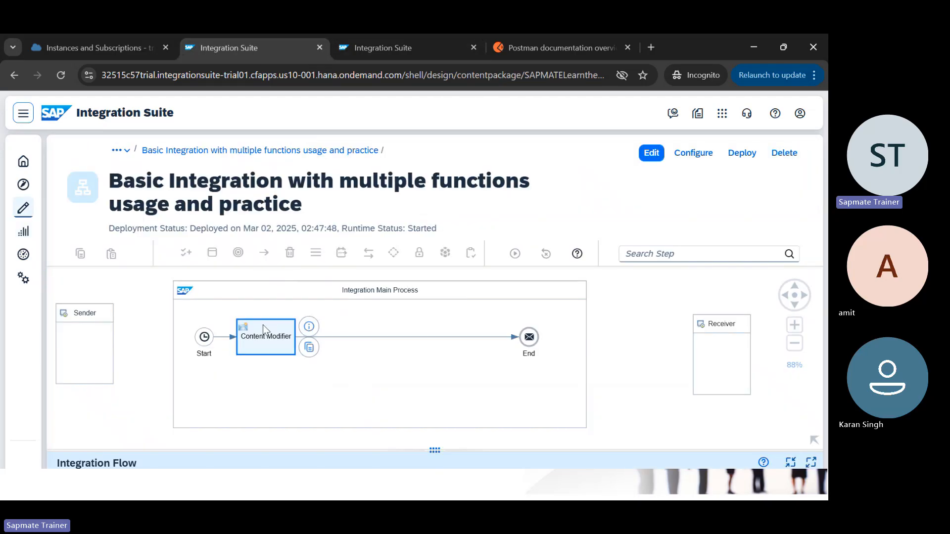
click(440, 449)
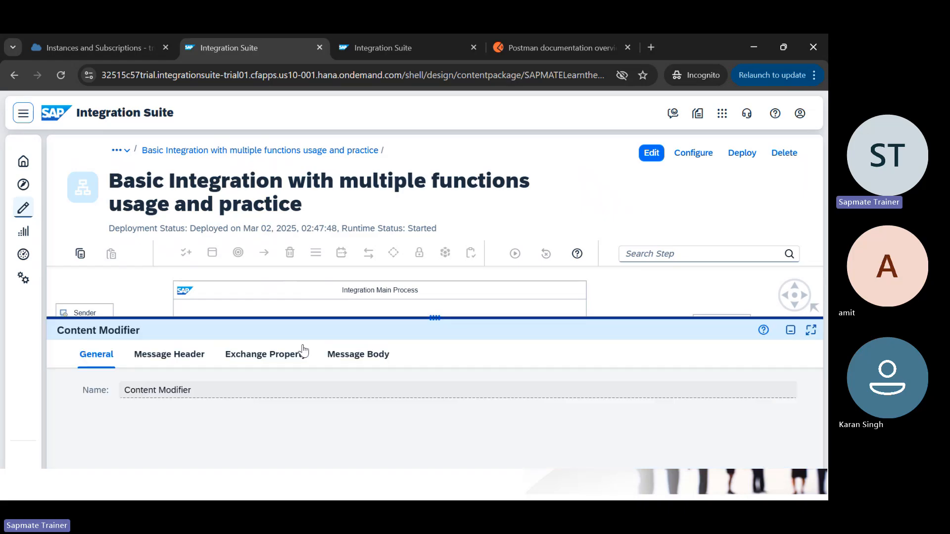
click(338, 365)
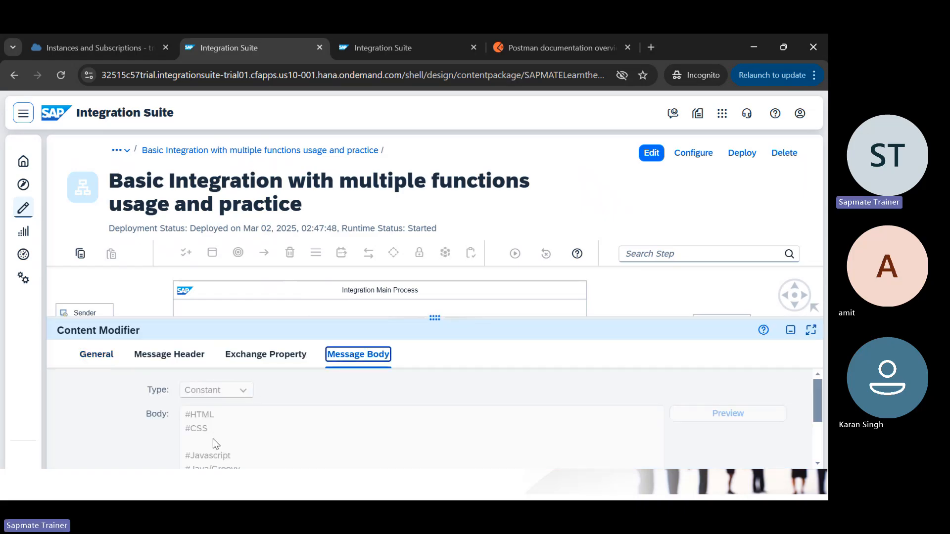
scroll(213, 439, down, 2)
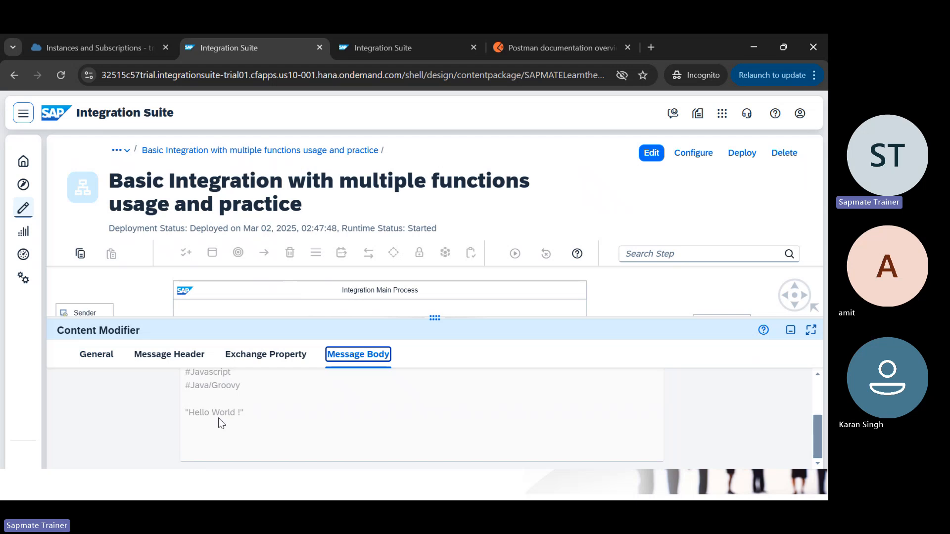
Step: Return to the message run to see the End-step payload of #HTML, #CSS, #Javascript, #Java/Groovy, 'Hello World !'
click(414, 40)
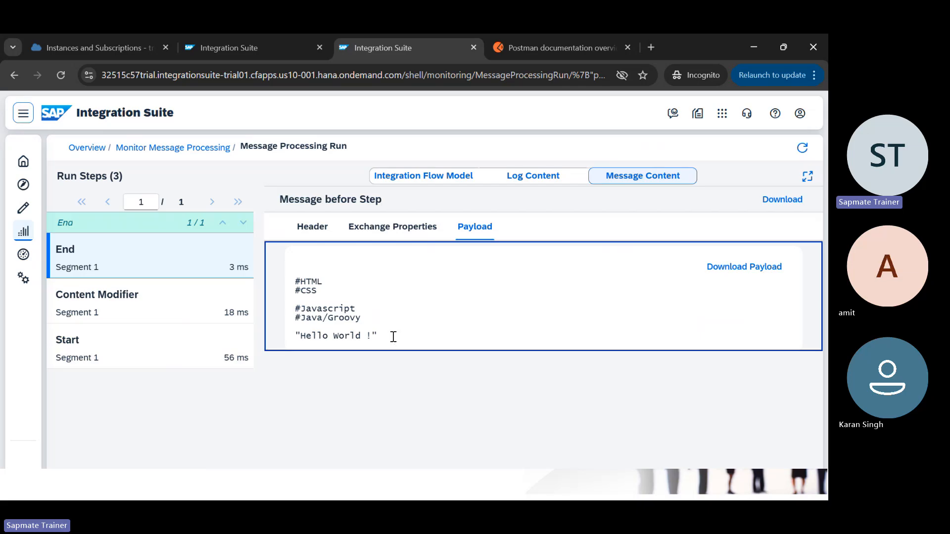
Step: Compare the run's exchange properties with the Content Modifier's exchange property and header settings
click(142, 300)
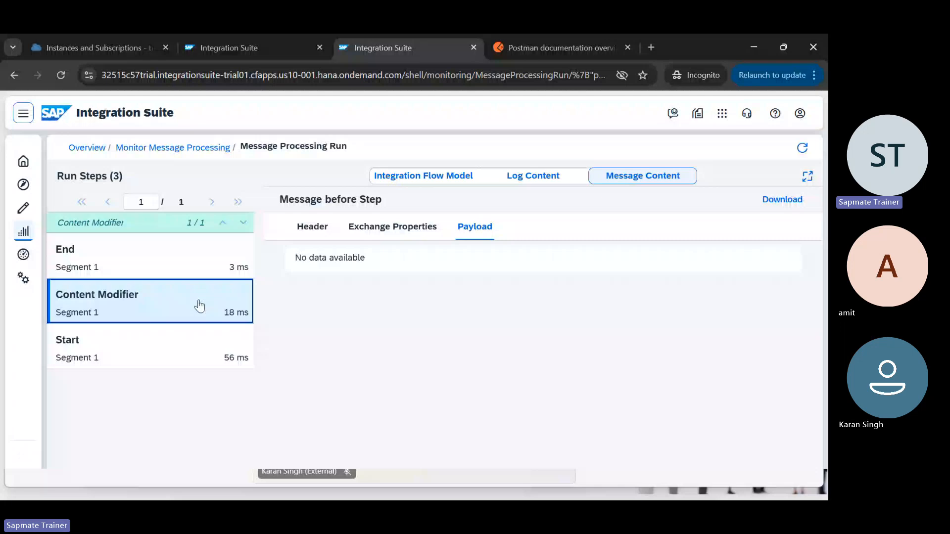
key(Up)
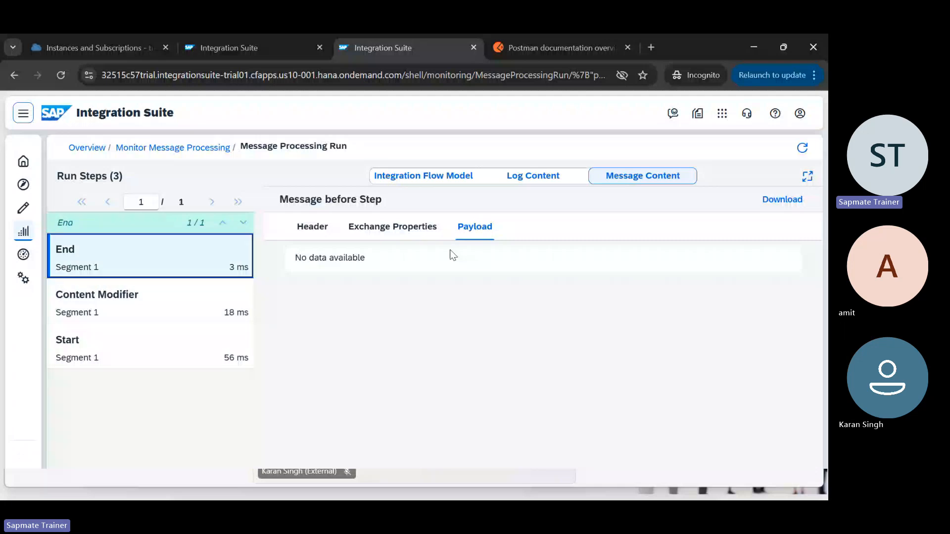
click(392, 226)
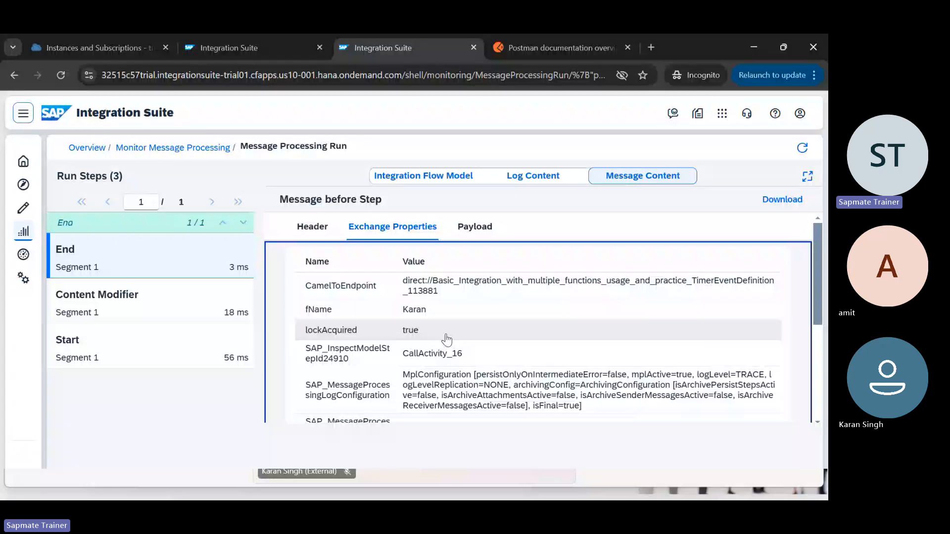
click(257, 47)
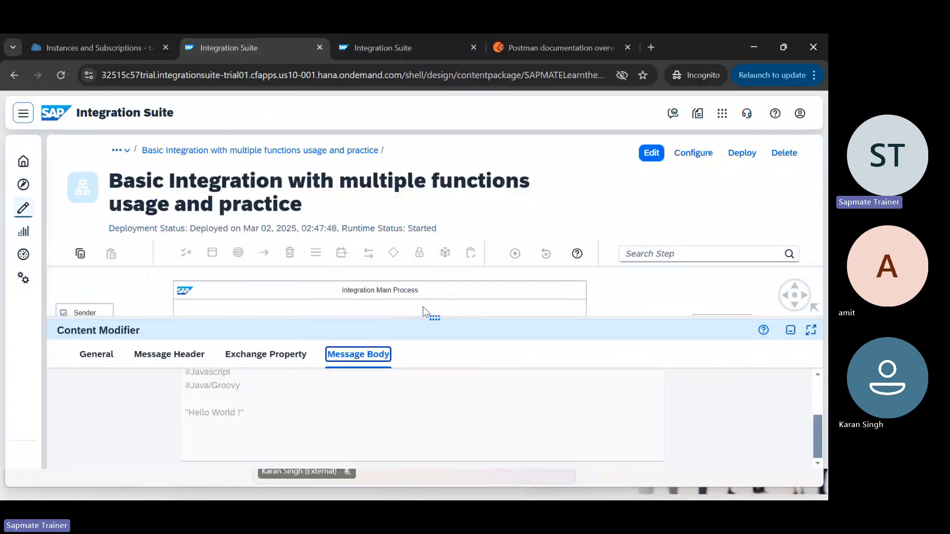
drag(426, 312, 415, 268)
click(259, 420)
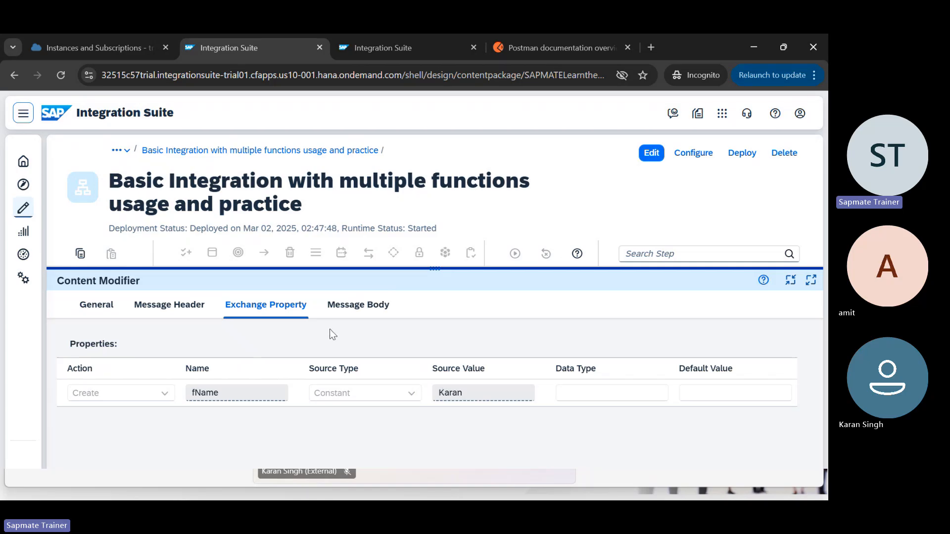
click(169, 304)
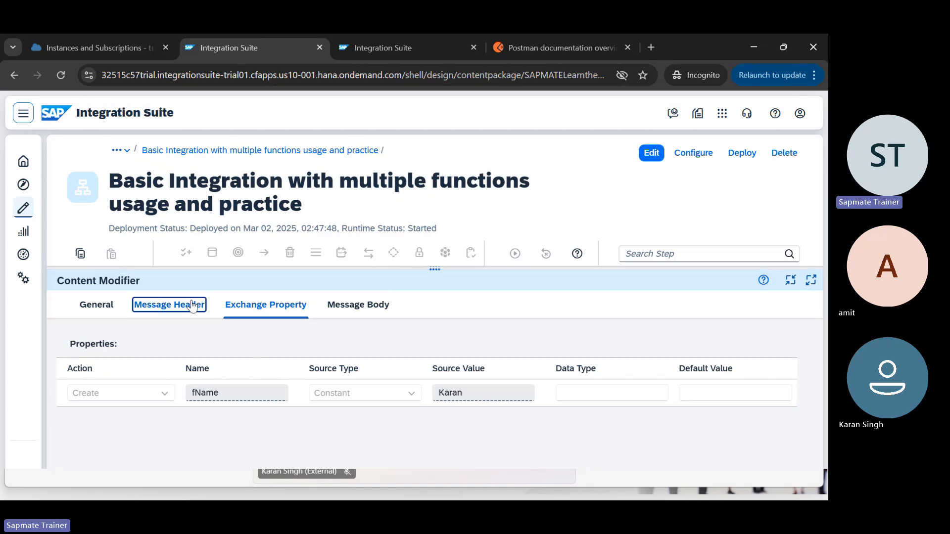
Step: Recheck the run's header Name Amit and property fName Karan, then restore the full flow diagram
click(378, 37)
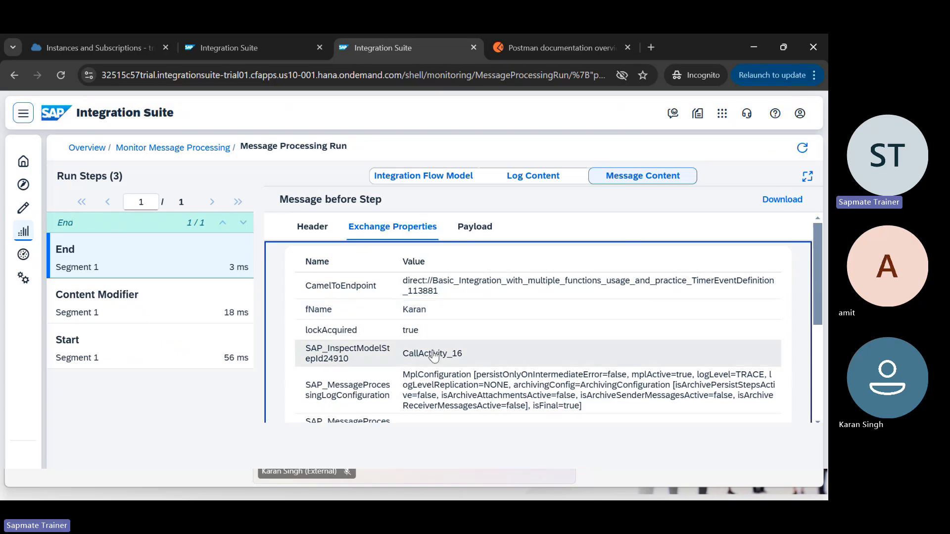
scroll(434, 356, down, 5)
scroll(433, 355, down, 1)
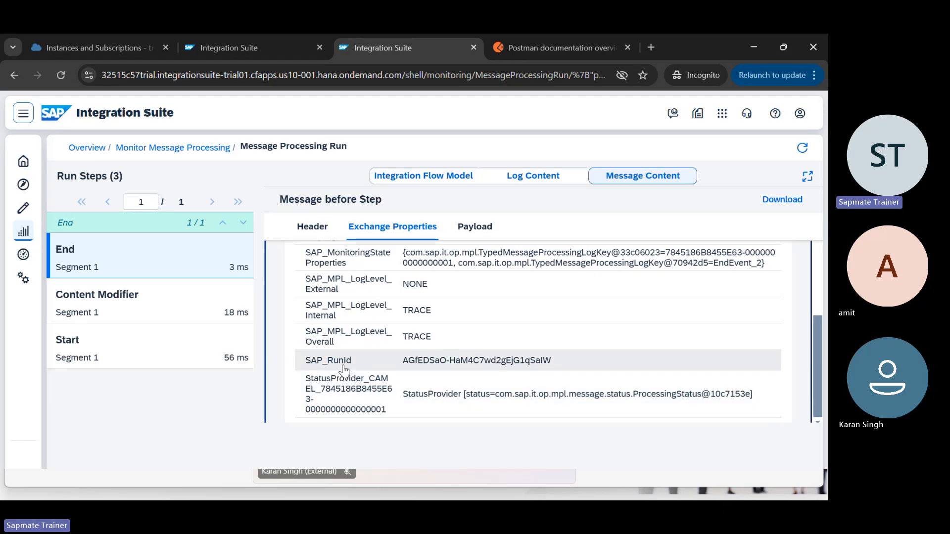
scroll(371, 313, up, 8)
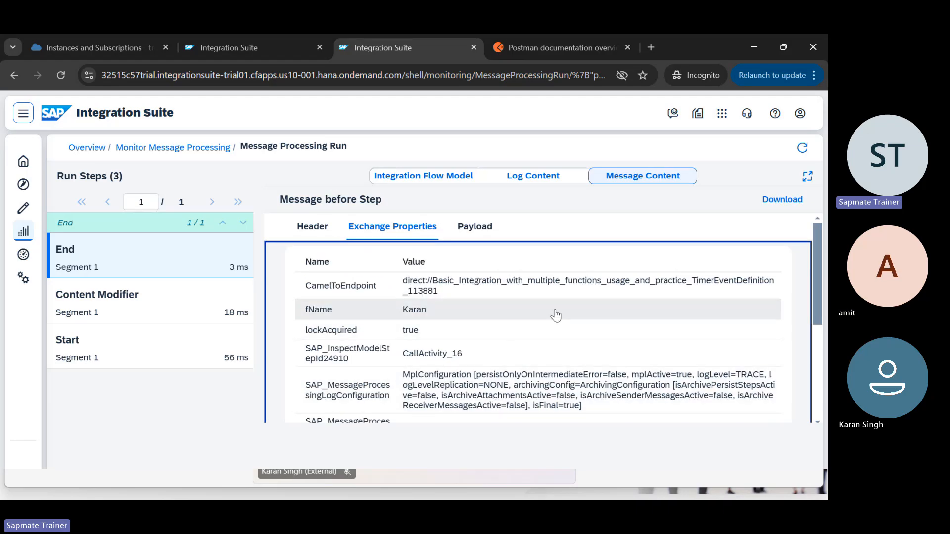
click(315, 235)
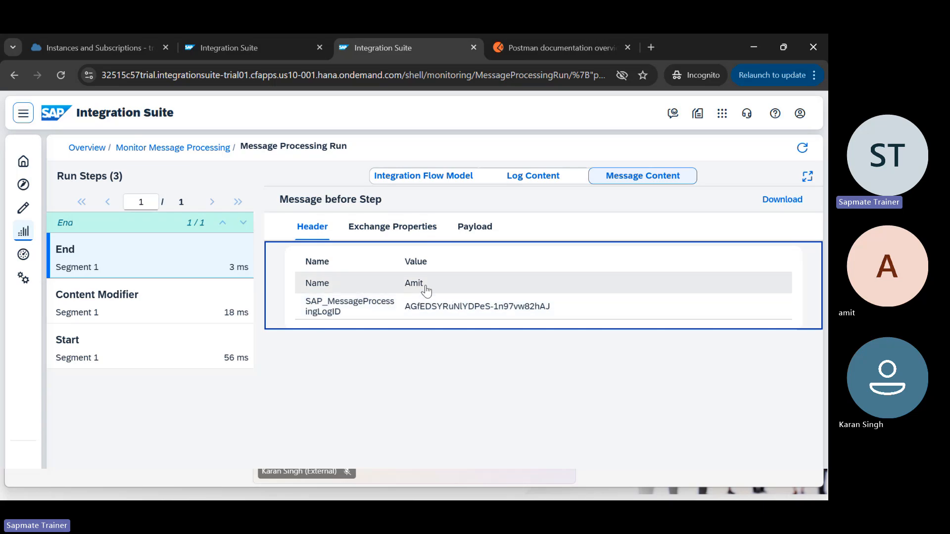
click(404, 236)
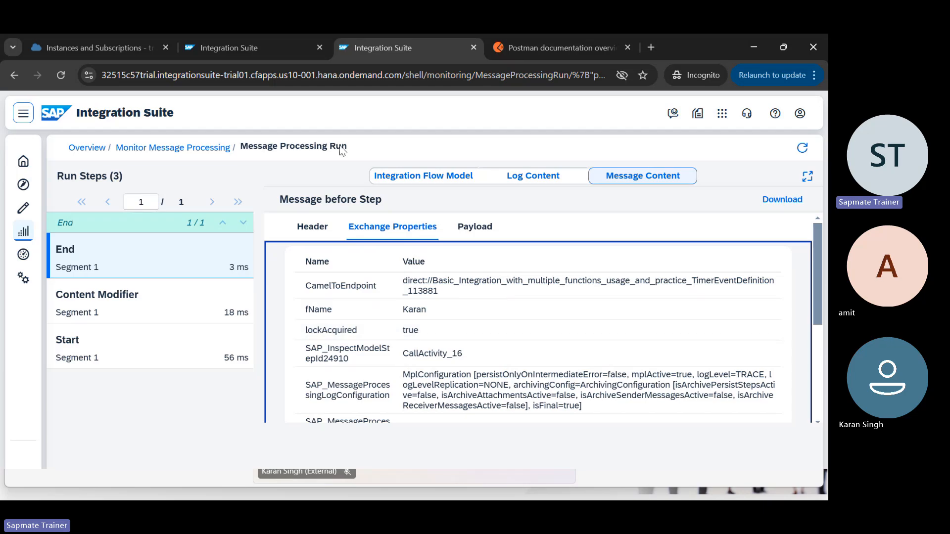
click(255, 46)
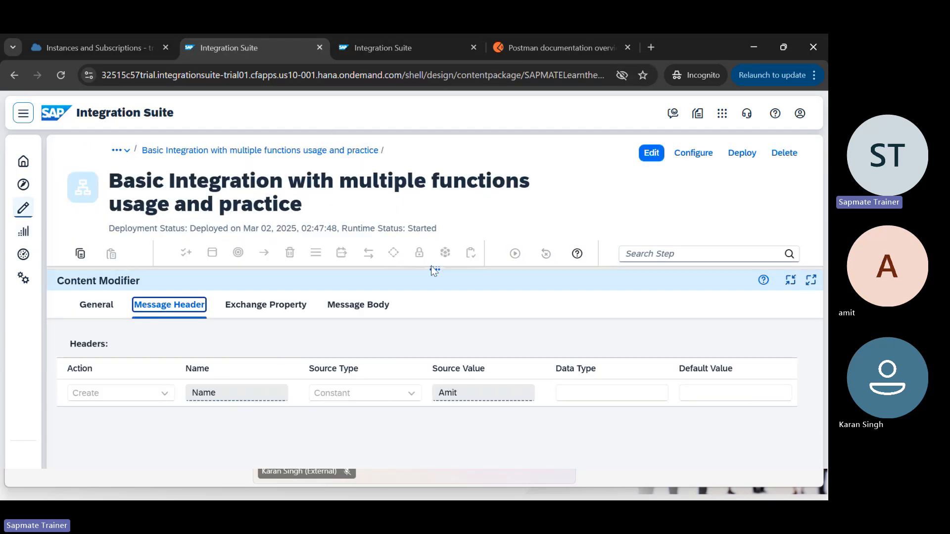
drag(436, 271, 436, 453)
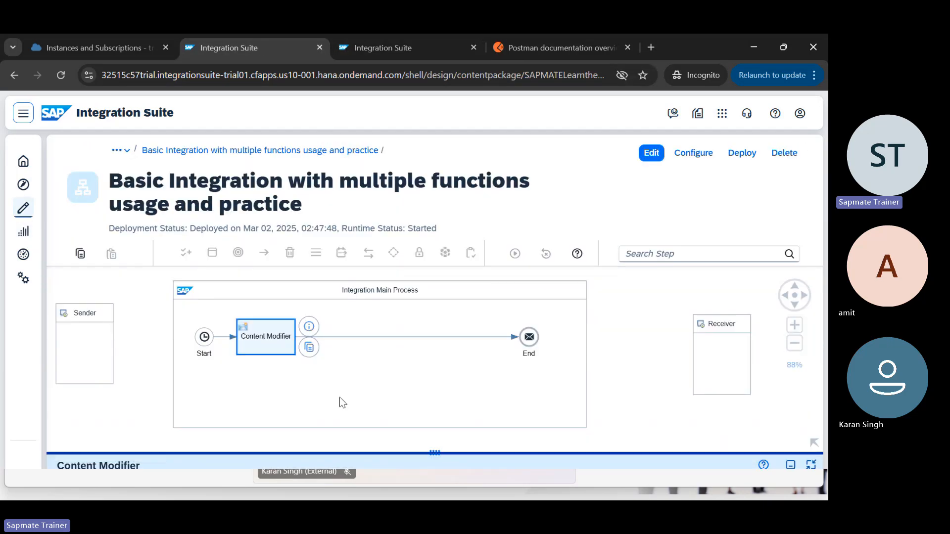
click(362, 333)
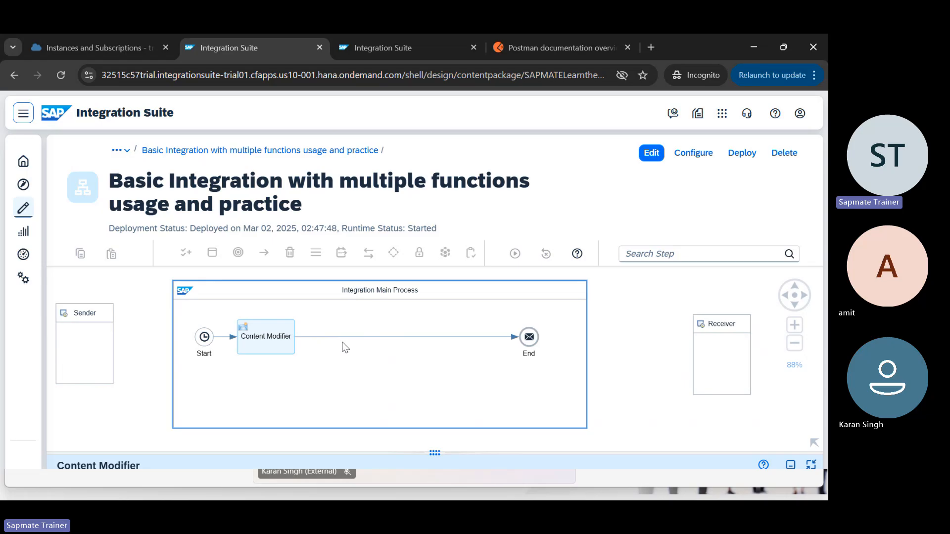
Step: Switch the Basic Integration flow into edit mode and glance at the Transformations slide
click(292, 347)
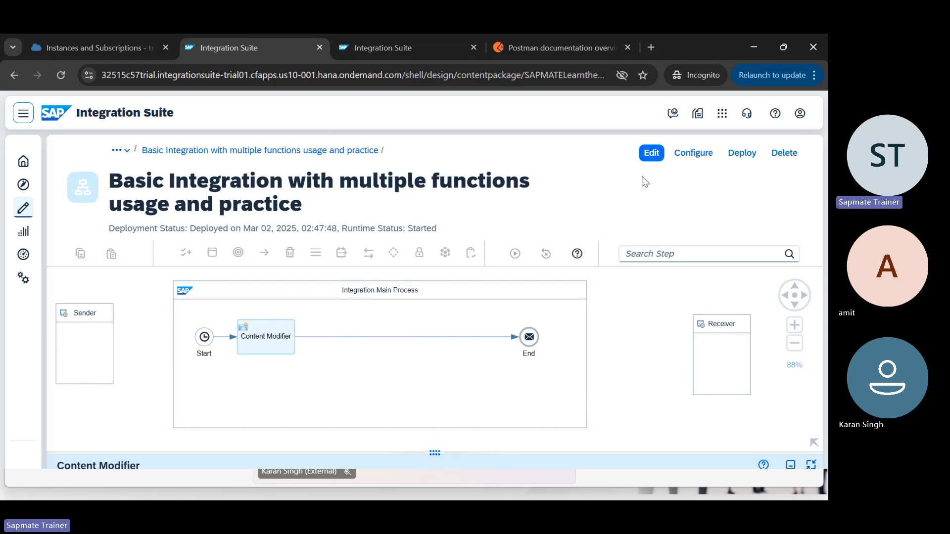
click(651, 153)
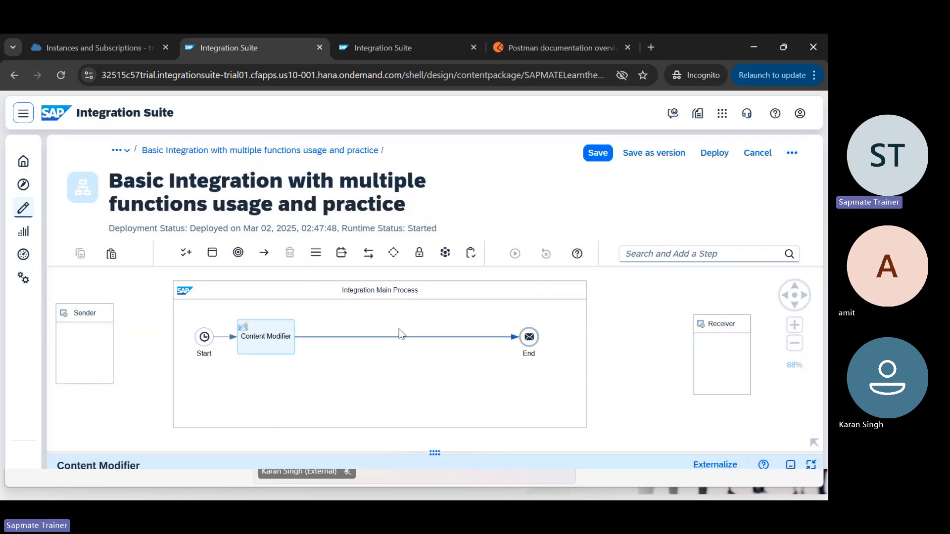
click(427, 322)
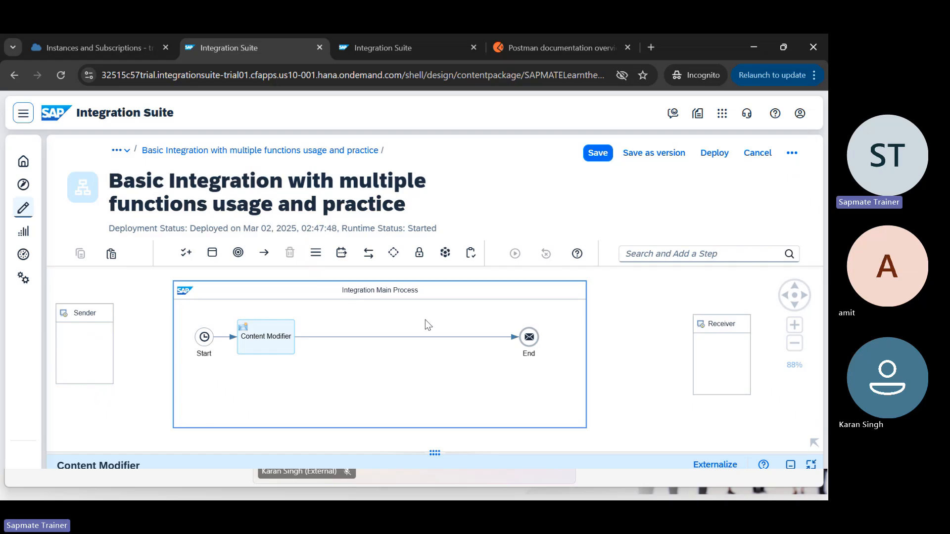
key(alt+Tab)
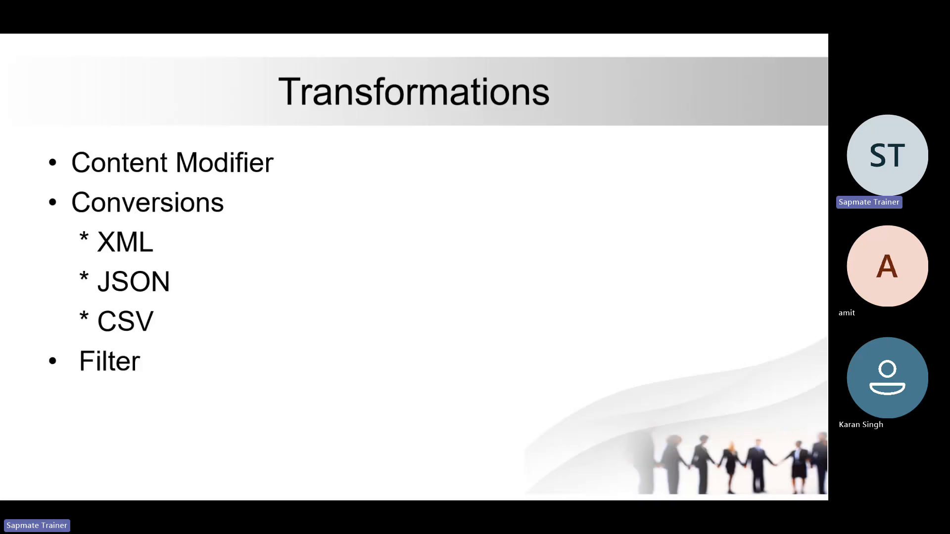
key(alt+Tab)
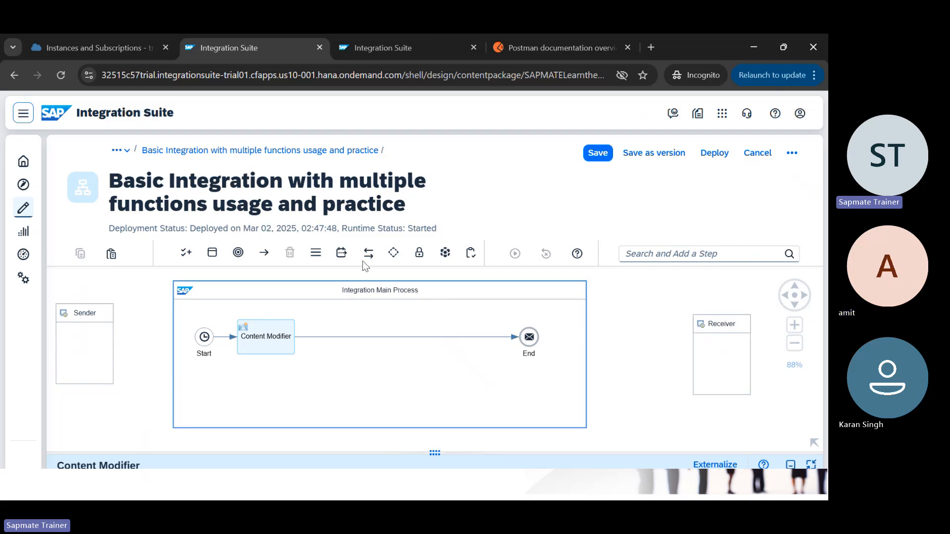
Step: Insert a new Content Modifier on the connector between the existing Content Modifier and End
click(342, 254)
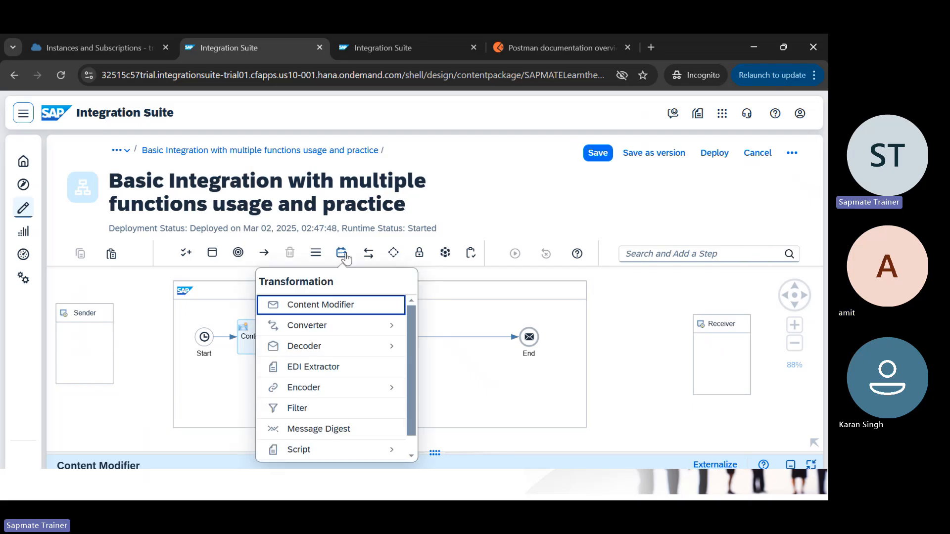
click(321, 305)
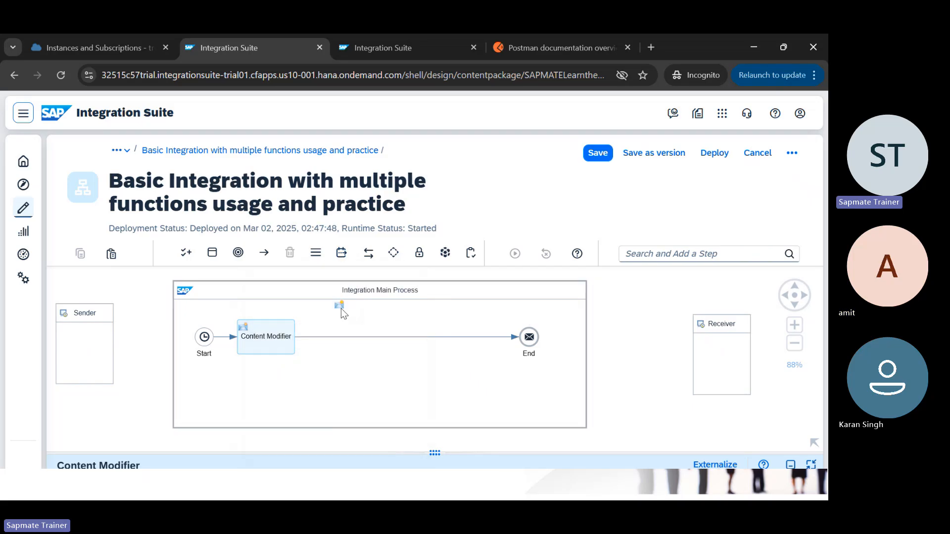
click(342, 338)
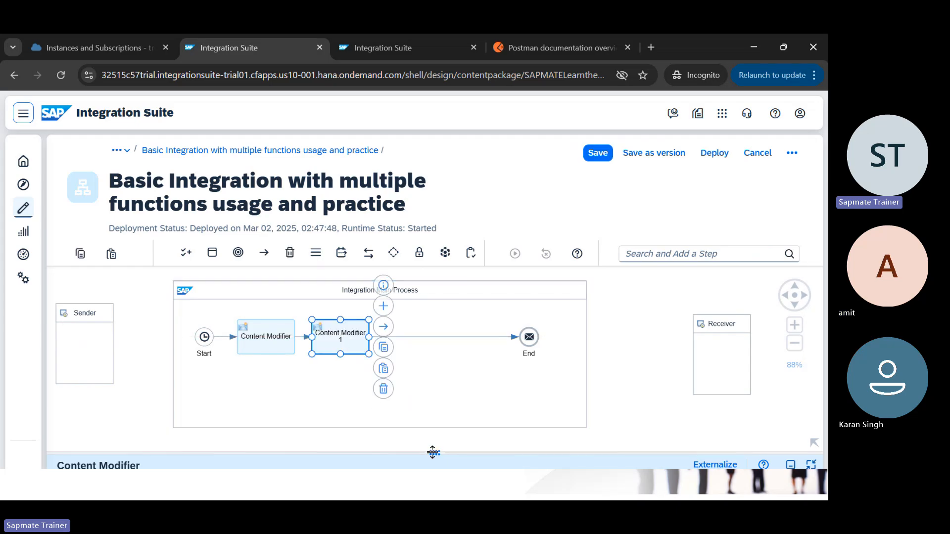
drag(433, 452, 357, 338)
Step: Rename the new step to 'Request Reply/' in its General settings
click(213, 393)
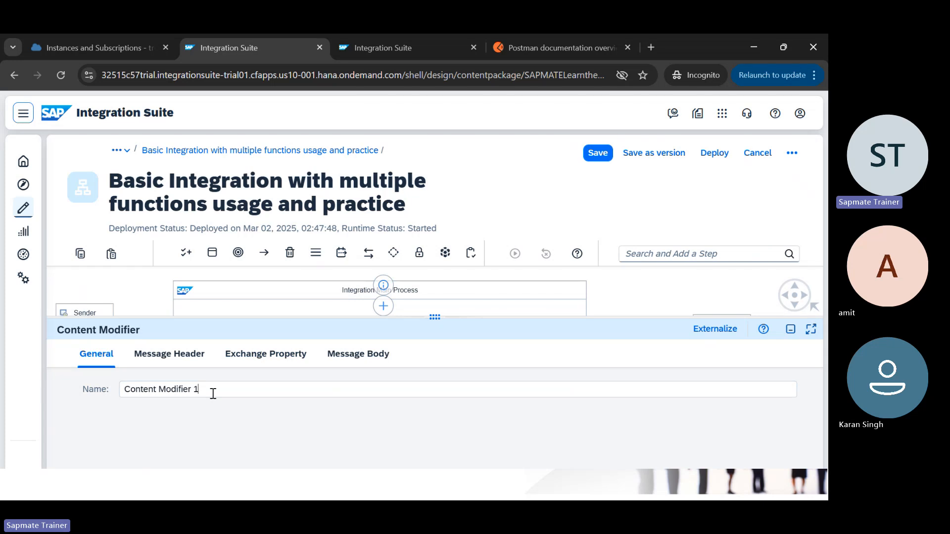
triple_click(213, 394)
key(BackSpace)
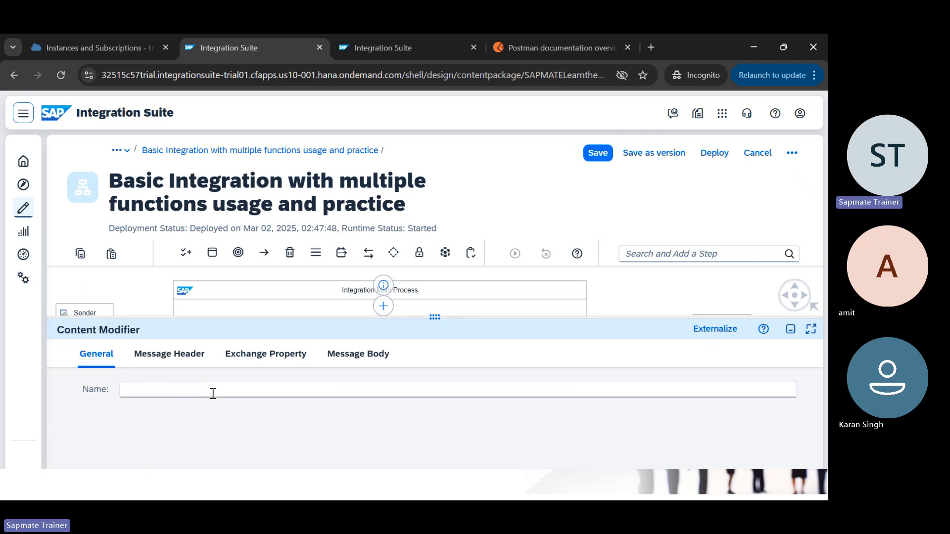
text(Request Reply/)
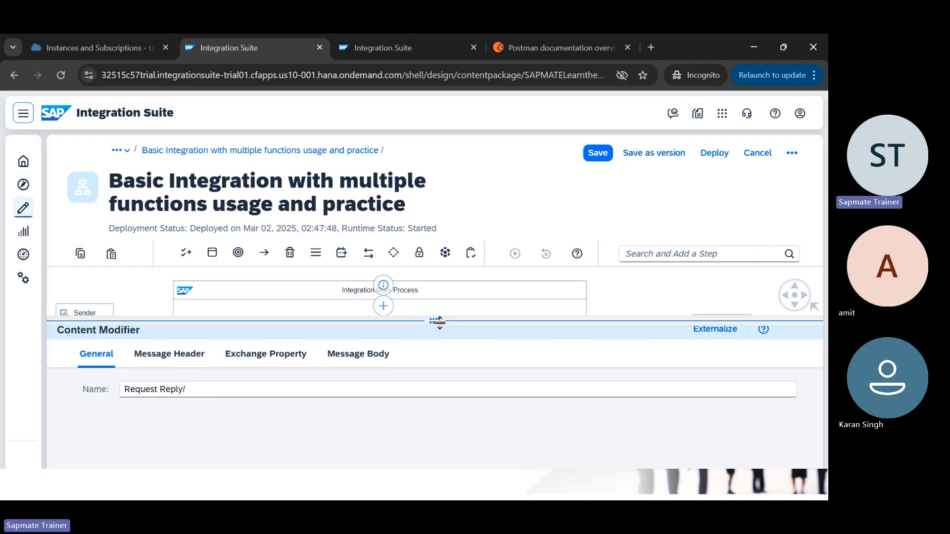
drag(440, 324, 436, 447)
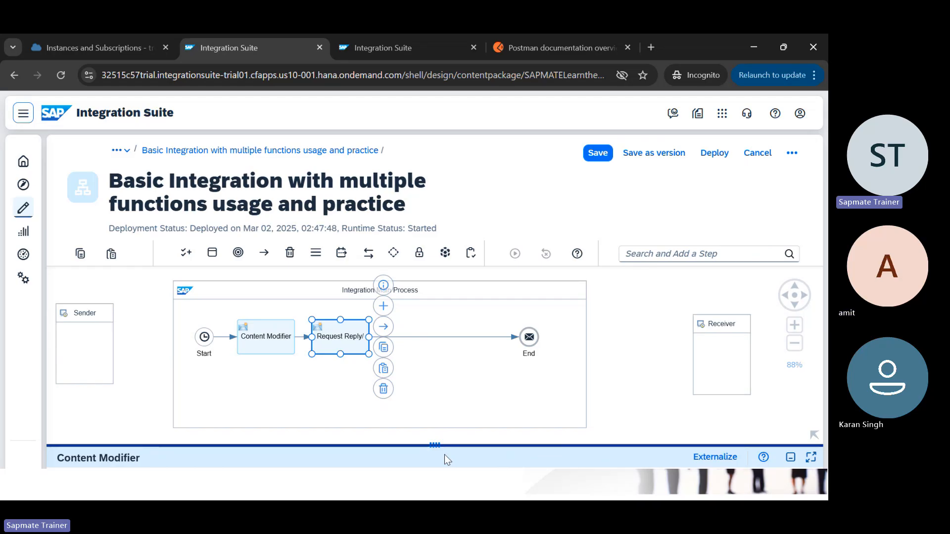
Step: Set the Request Reply/ step's message body type to Expression
drag(438, 446, 407, 330)
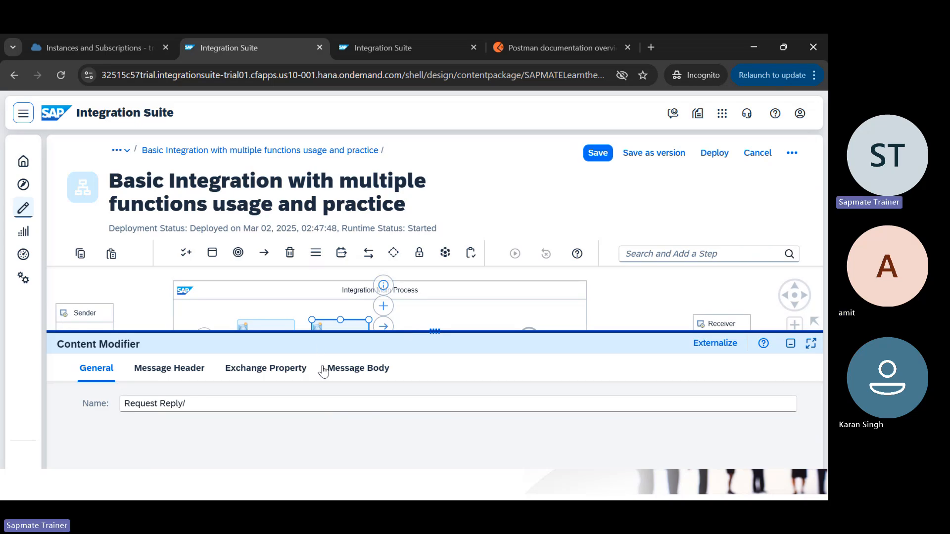
click(358, 369)
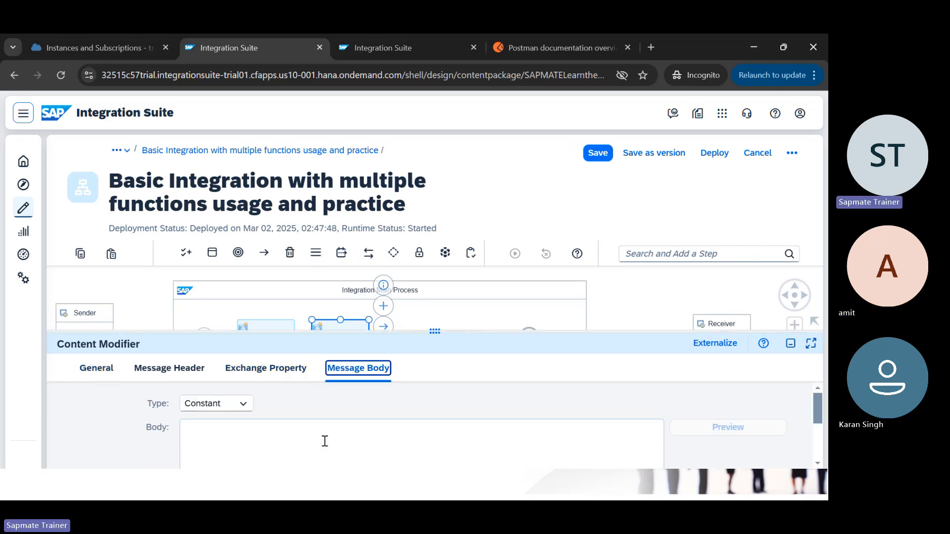
click(286, 449)
scroll(286, 449, down, 1)
scroll(286, 449, up, 1)
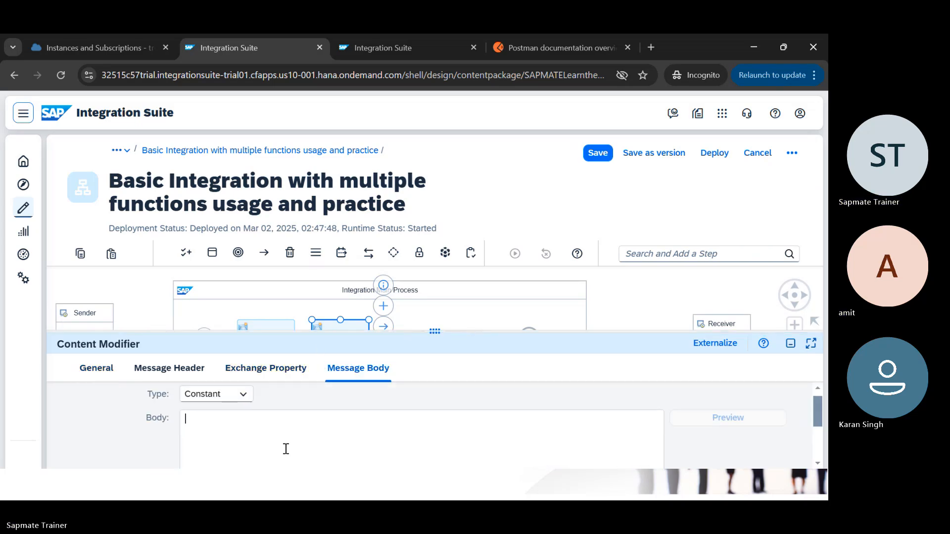
text(y)
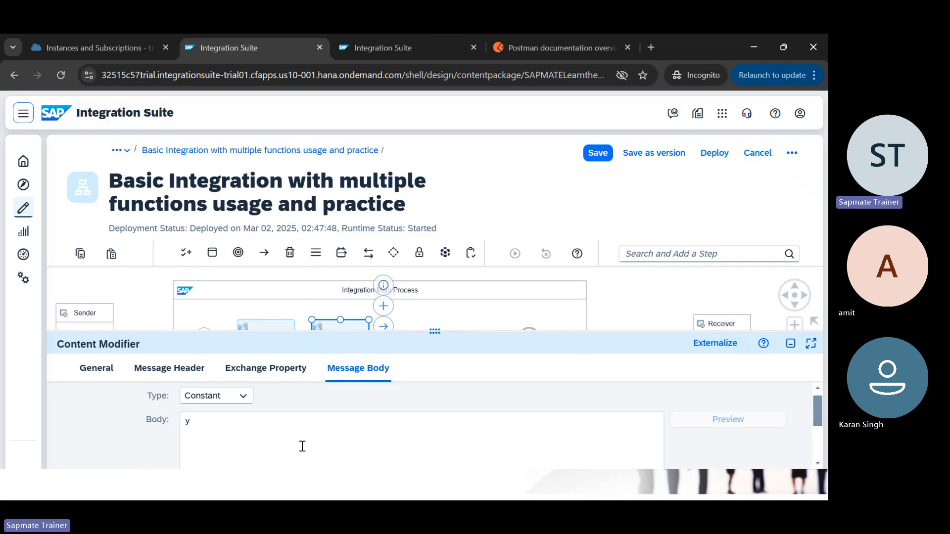
click(244, 395)
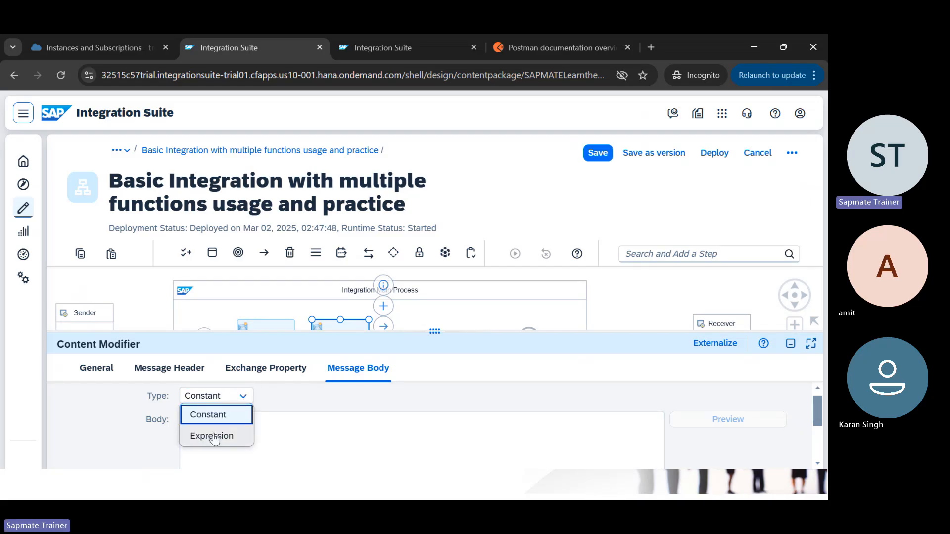
click(214, 438)
Step: Enter 'My friends are ${header.' into the Body editor
click(232, 438)
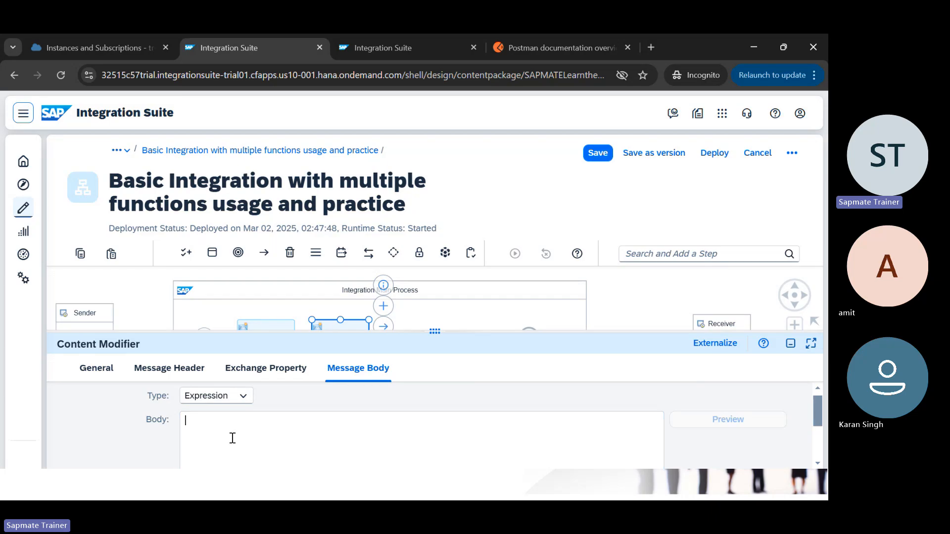
text(My)
text( frie)
key(BackSpace)
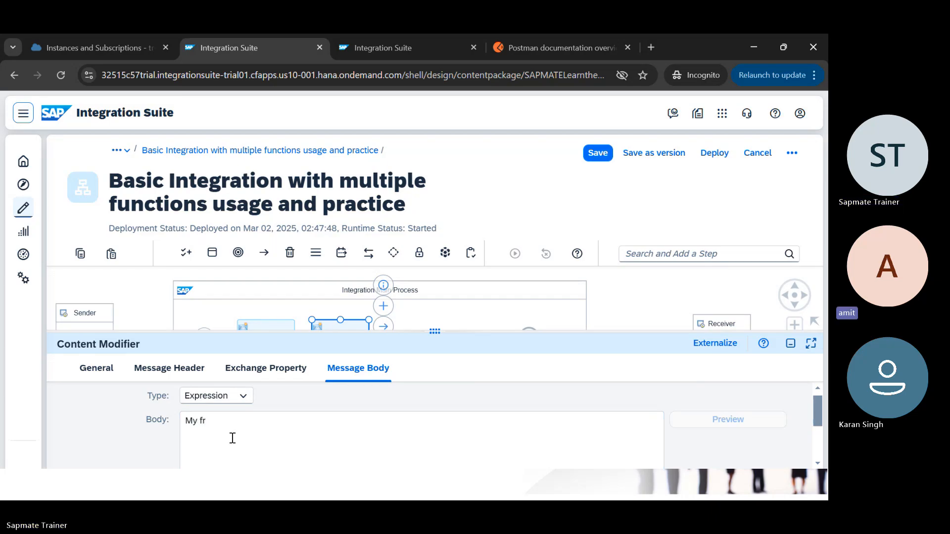
text(iends are)
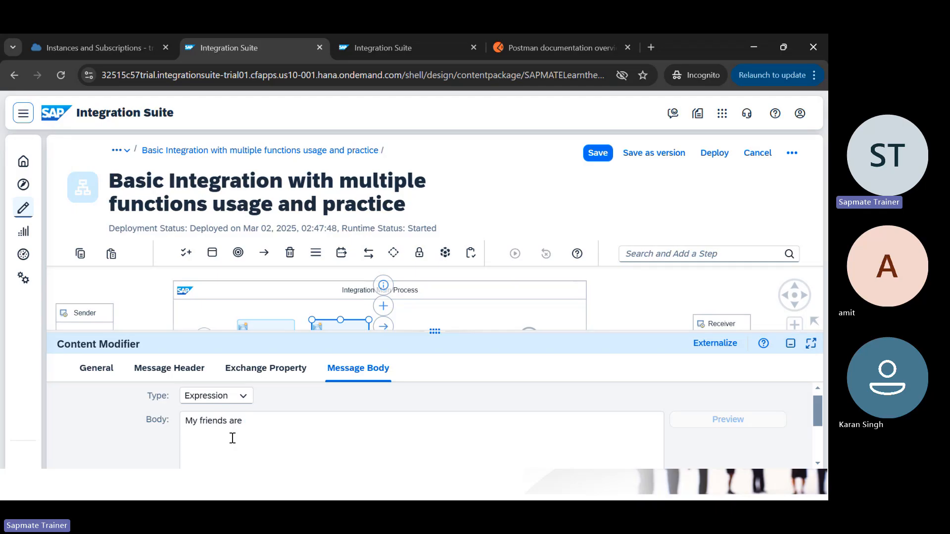
text($)
text({})
text(header.})
Step: Look up the header name 'Name' in the Content Modifier's message headers
drag(312, 331, 311, 379)
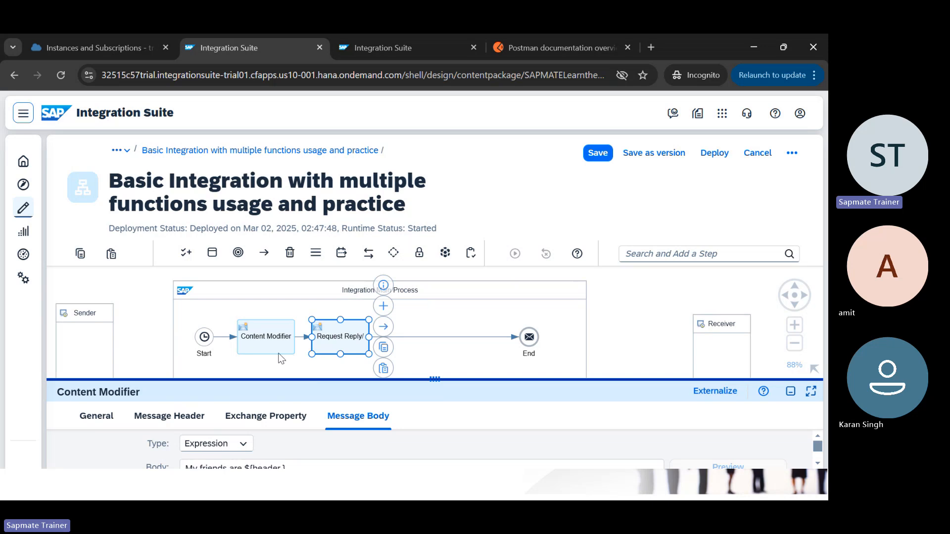
click(265, 339)
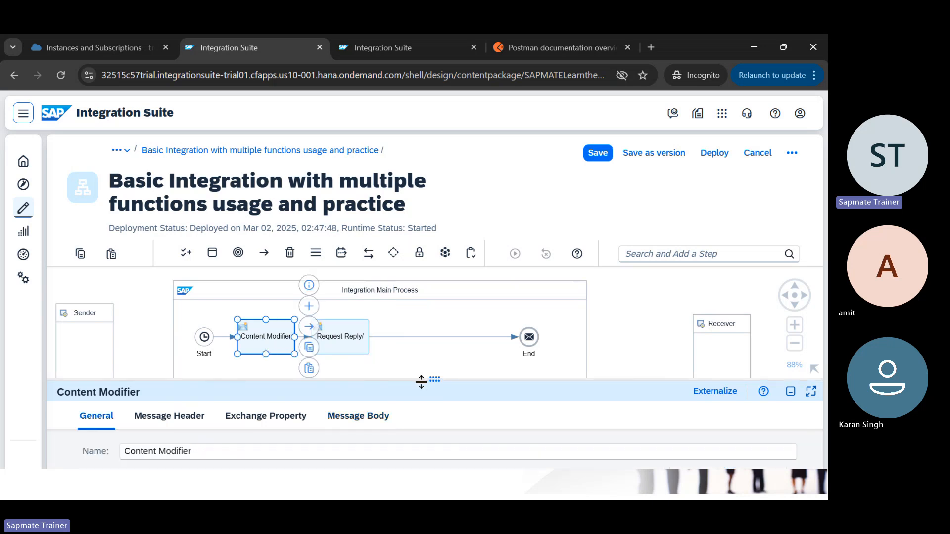
drag(415, 380, 416, 325)
click(197, 365)
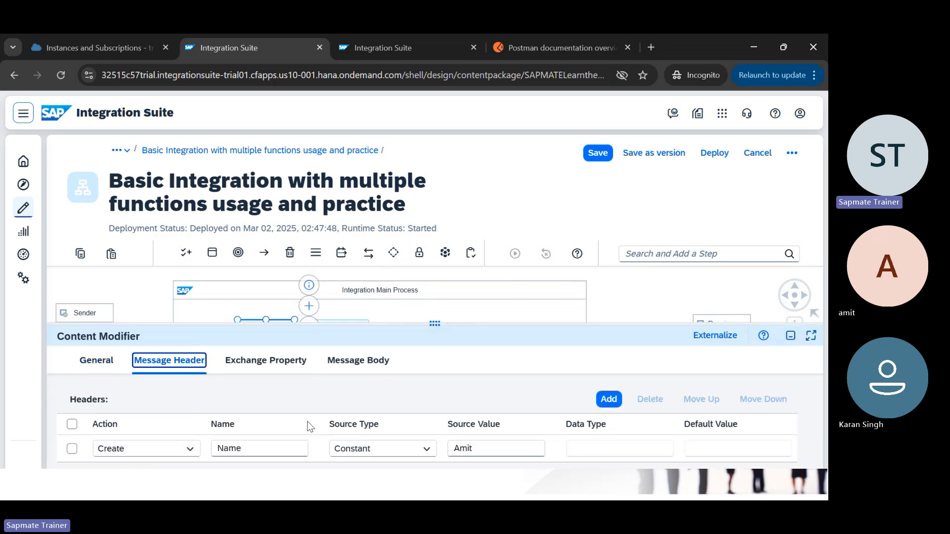
double_click(234, 448)
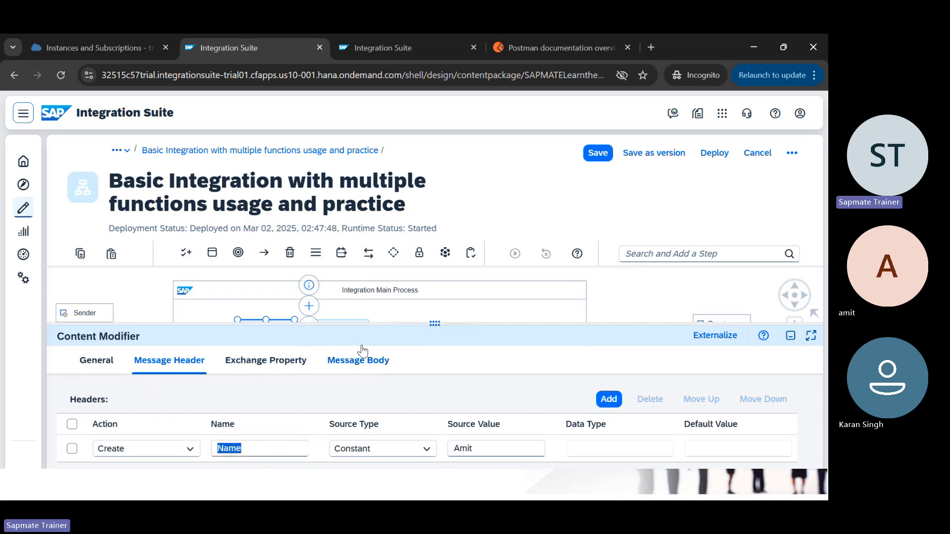
Step: Extend the Request Reply/ body with 'Name} and ${property.'
drag(416, 324, 418, 354)
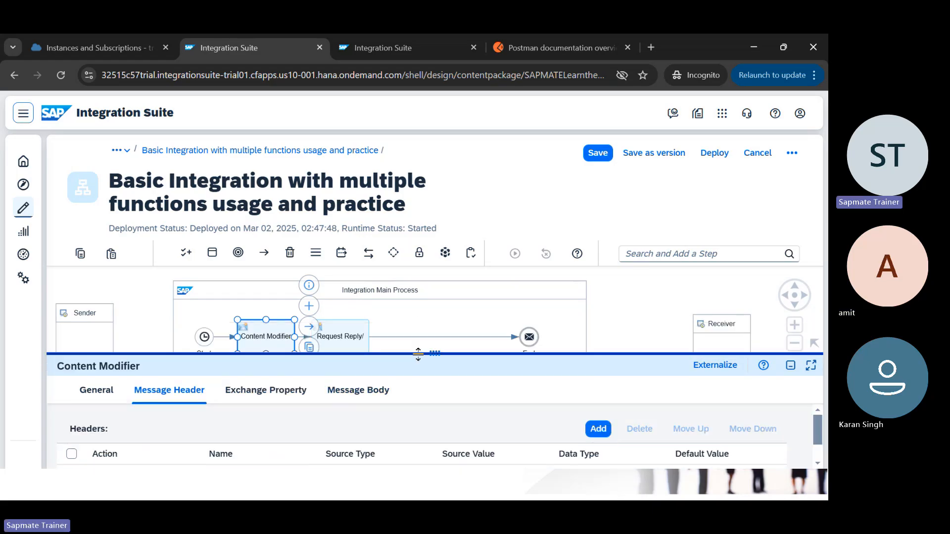
click(349, 342)
drag(437, 356, 434, 321)
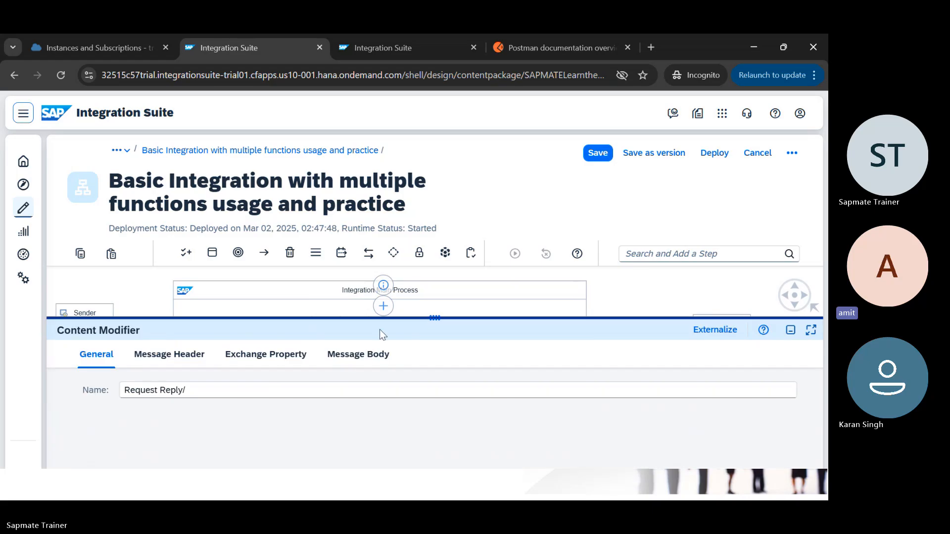
click(356, 356)
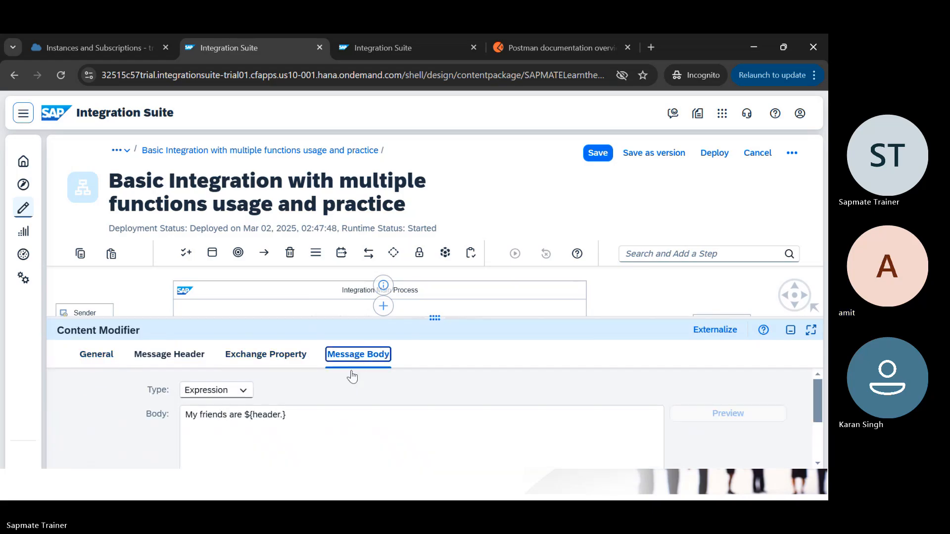
click(285, 418)
text(Name})
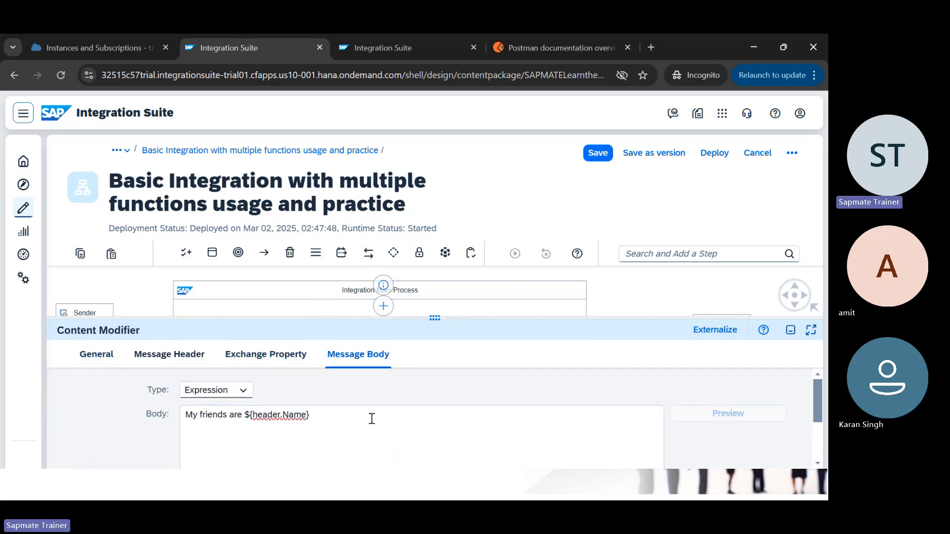
text( and ${property)
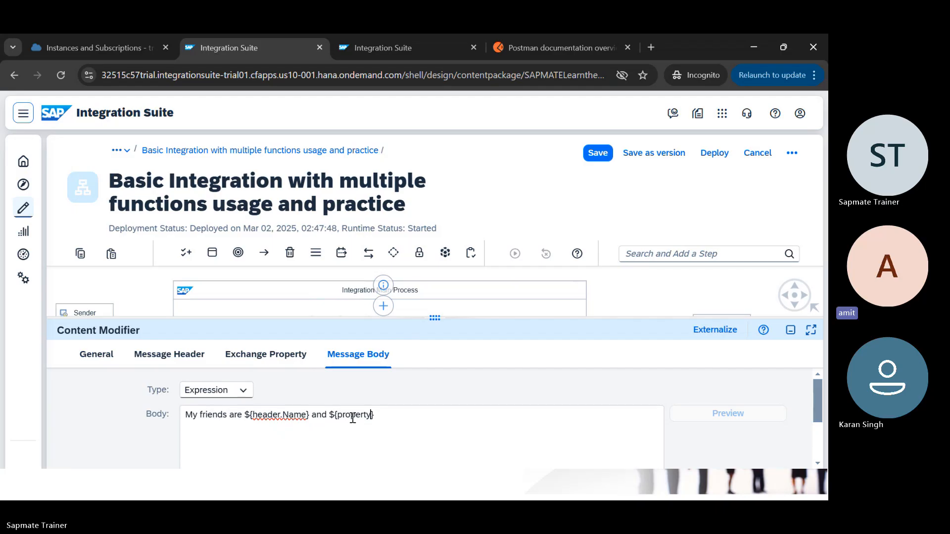
text(.)
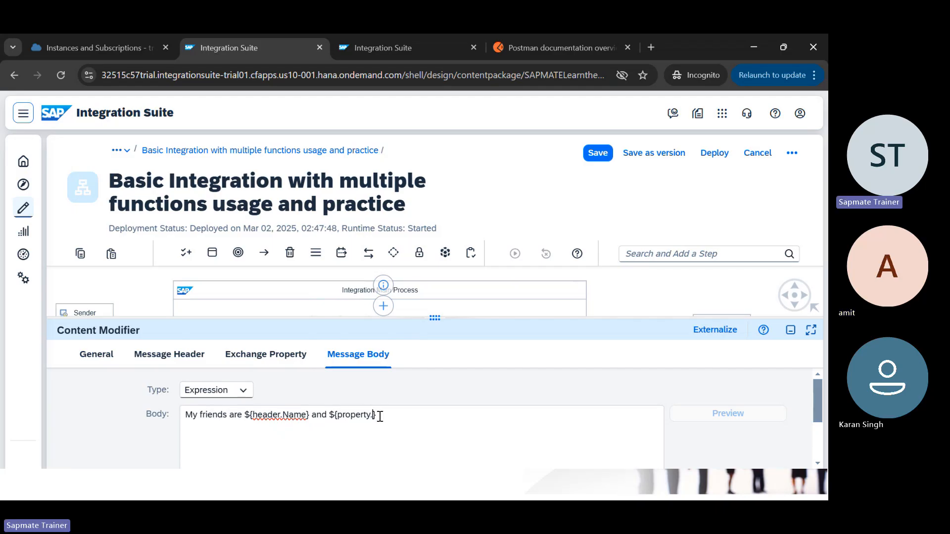
Step: Look up the exchange property name 'fName' in the Content Modifier, then reselect Request Reply/
drag(297, 320, 294, 368)
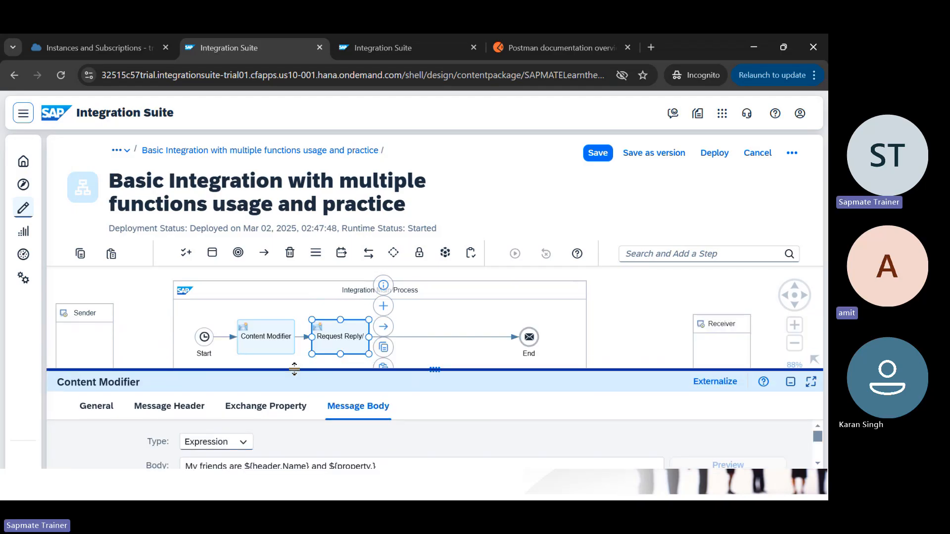
click(273, 342)
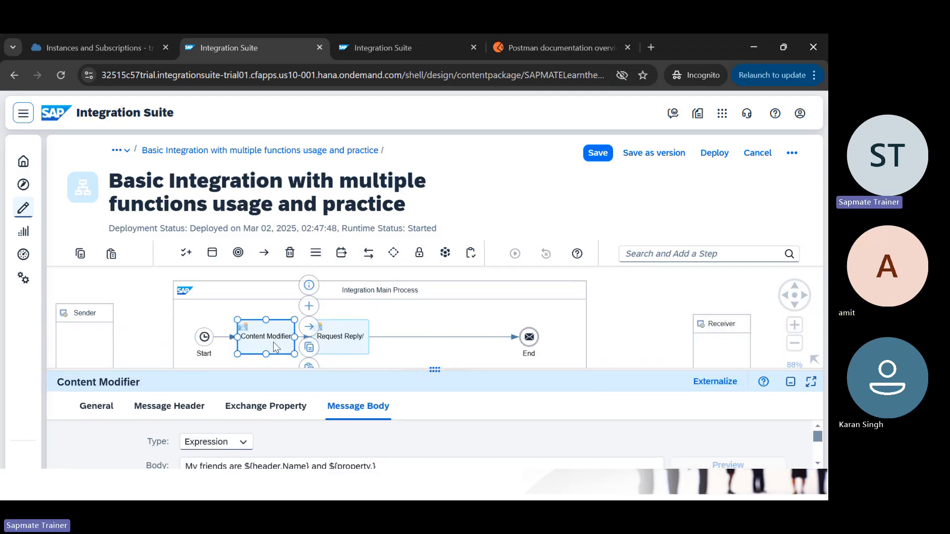
click(238, 411)
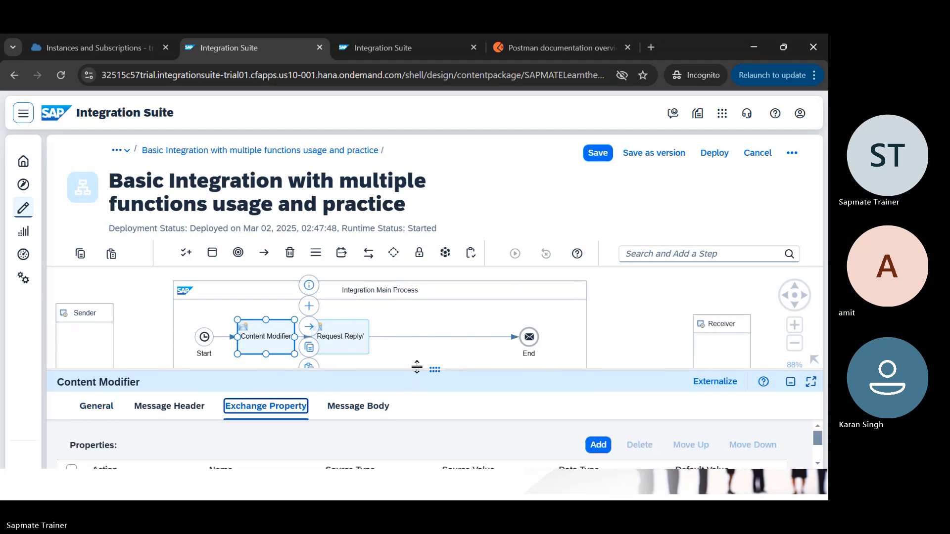
drag(416, 367, 417, 320)
double_click(239, 445)
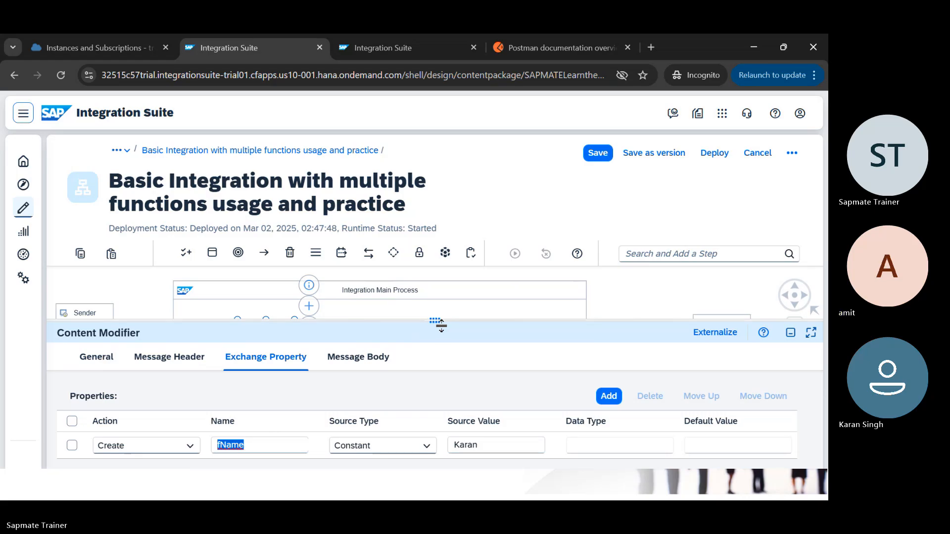
drag(441, 325, 449, 271)
click(354, 339)
Step: Complete the reference as ${property.fName} and add a dashed separator line below
click(358, 304)
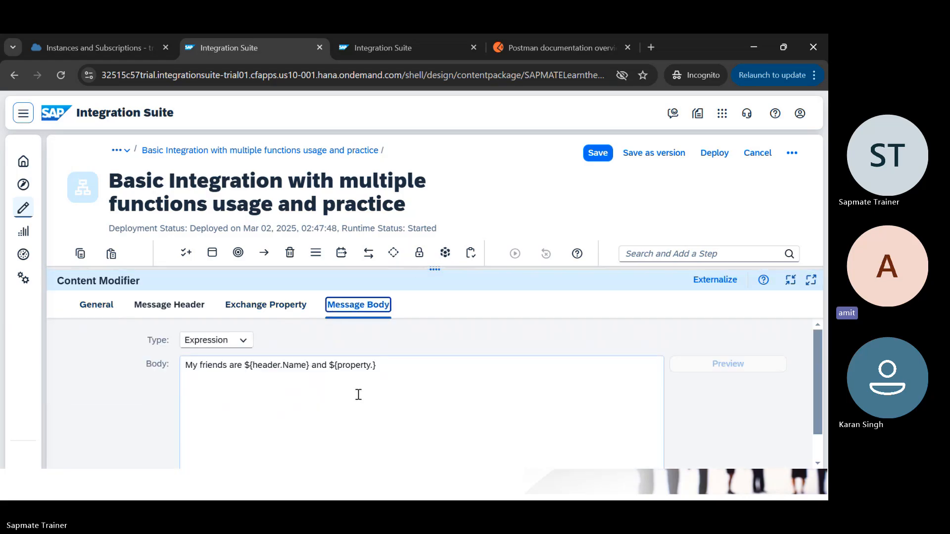
click(371, 365)
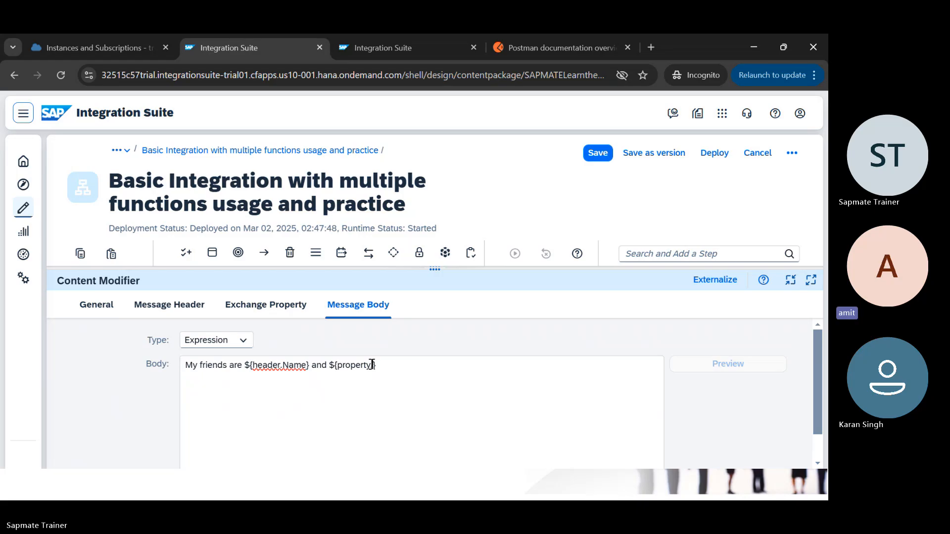
text(Name)
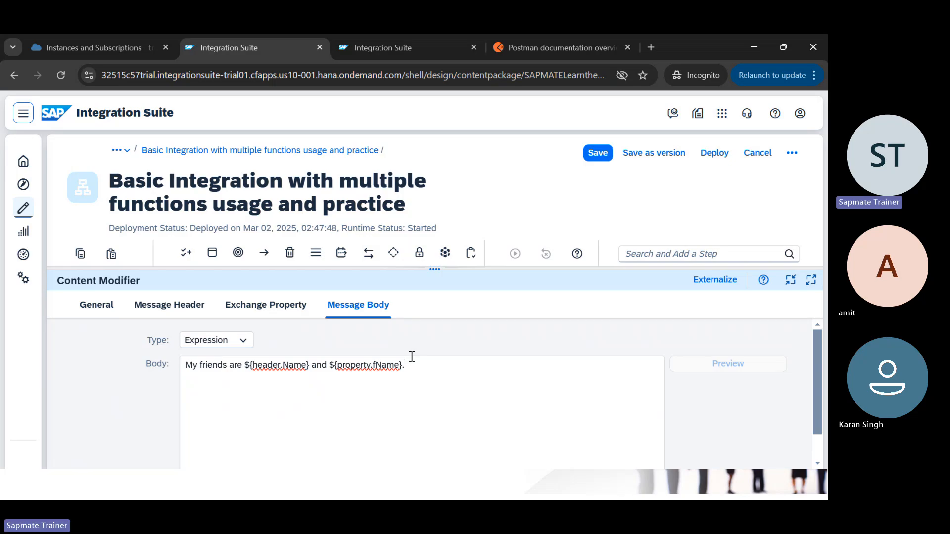
key(Return)
key(Return)
key(Return)
text(--------------------------------------)
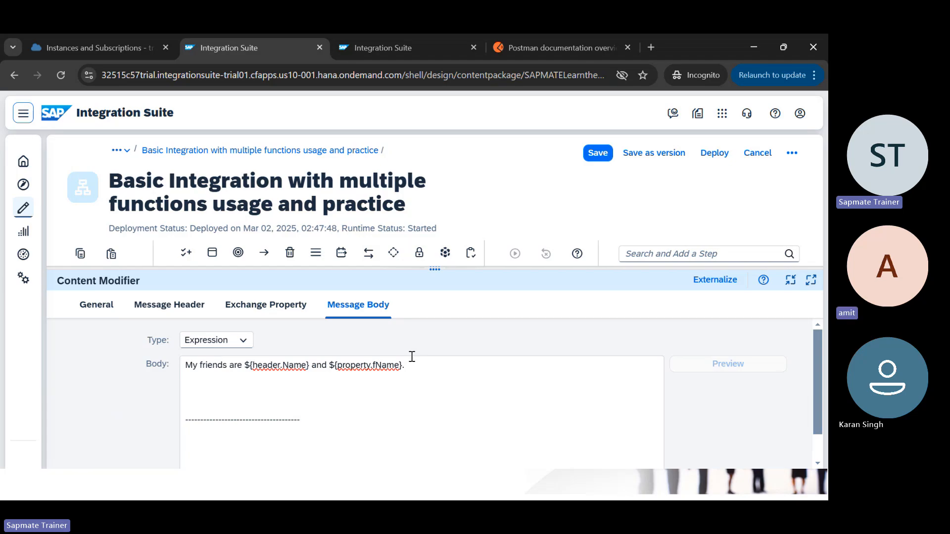
Step: Add ${in.body} on a new line under the separator
key(Return)
key(Return)
text(${in.})
key(Left)
text(in.body)
key(alt+Tab)
key(alt+Tab)
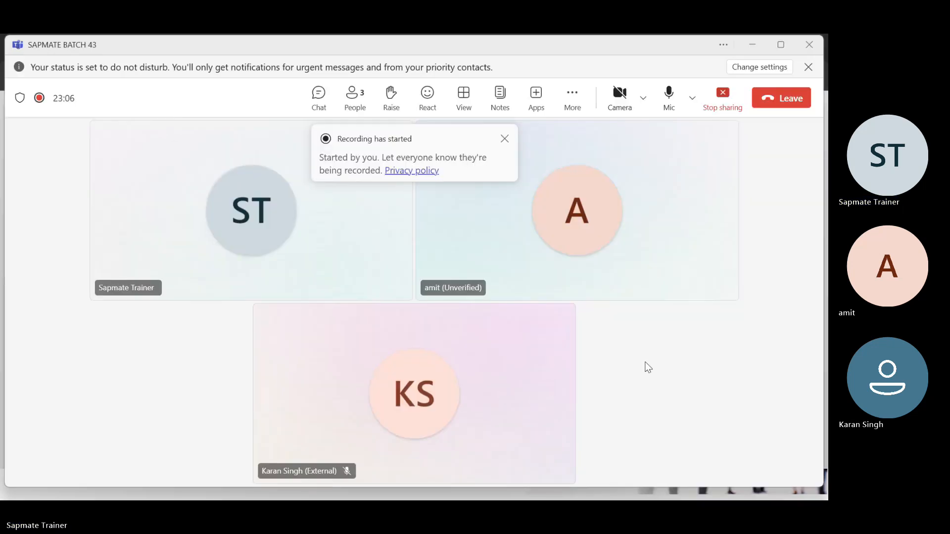
key(alt+Tab)
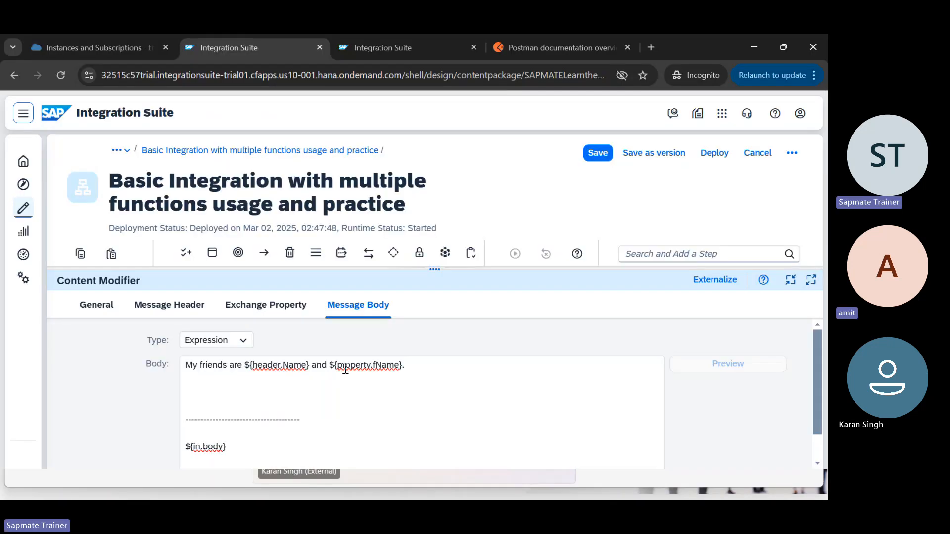
scroll(247, 427, down, 1)
scroll(247, 427, up, 1)
drag(443, 271, 434, 327)
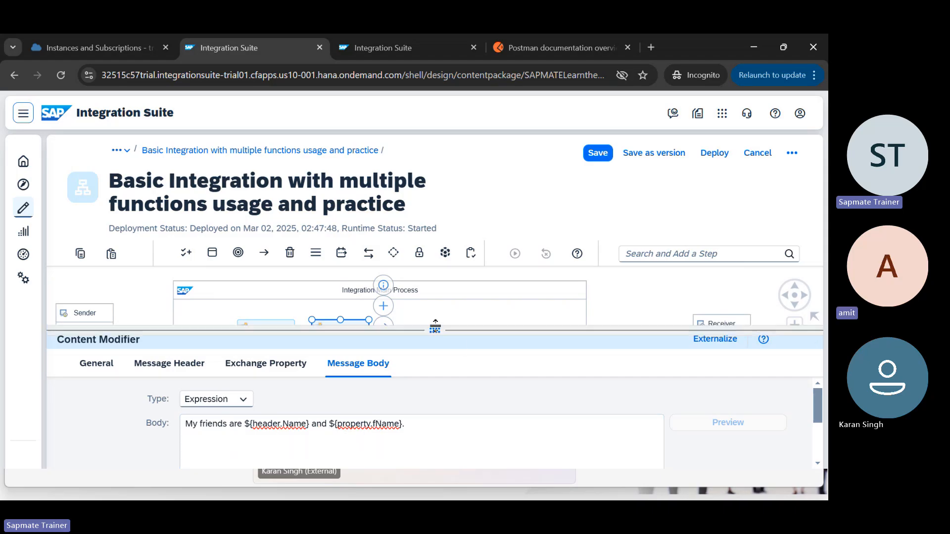
drag(435, 327, 444, 259)
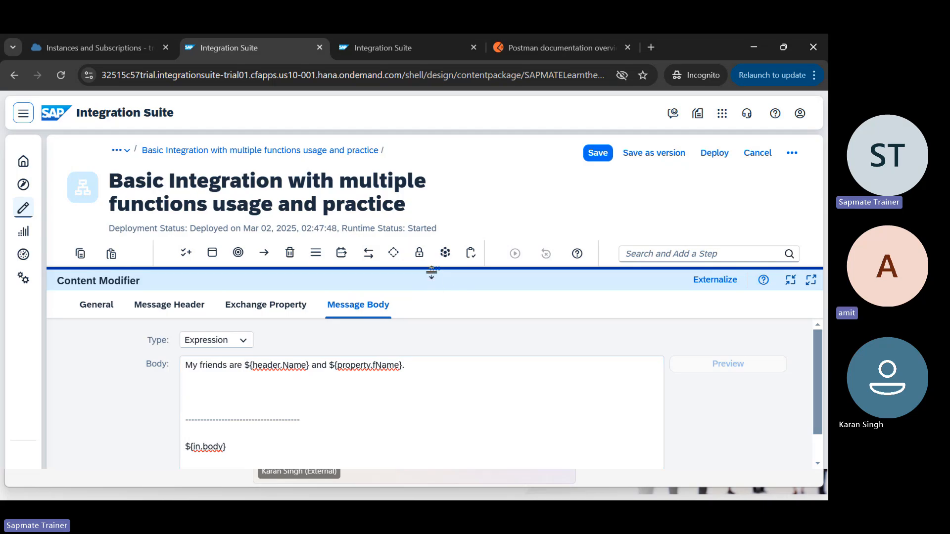
drag(431, 273, 434, 396)
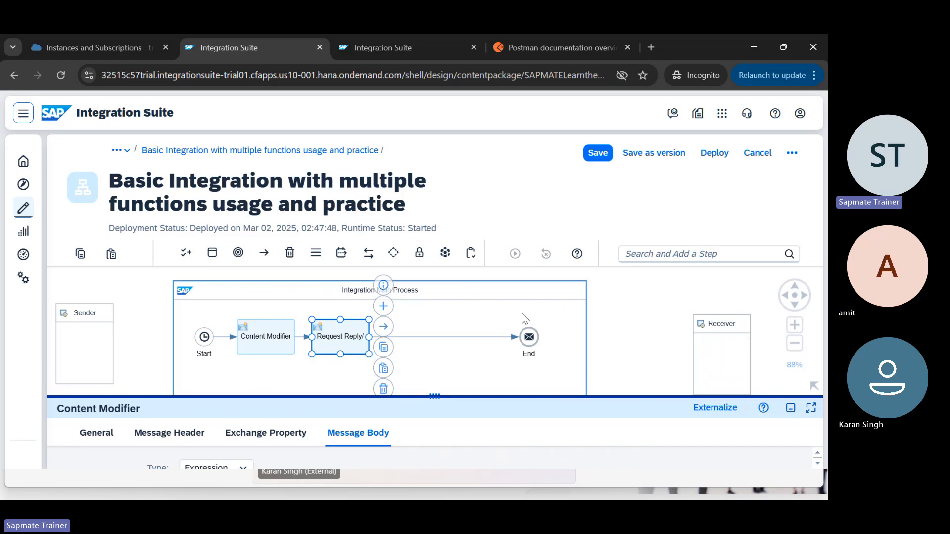
Step: Select the empty canvas outside the Integration Main Process to show the Integration Flow properties
mouse_move(522, 312)
mouse_down()
mouse_move(564, 341)
mouse_move(519, 316)
mouse_up()
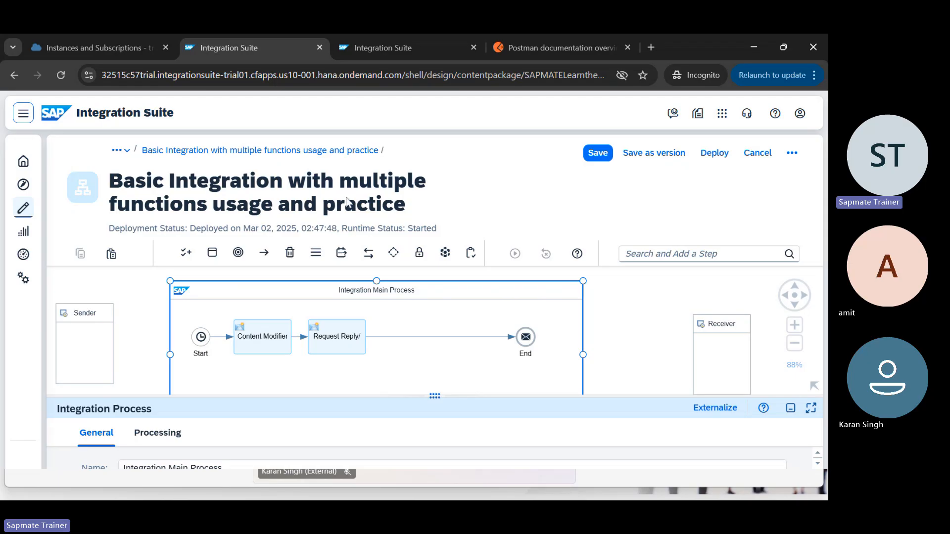
click(347, 348)
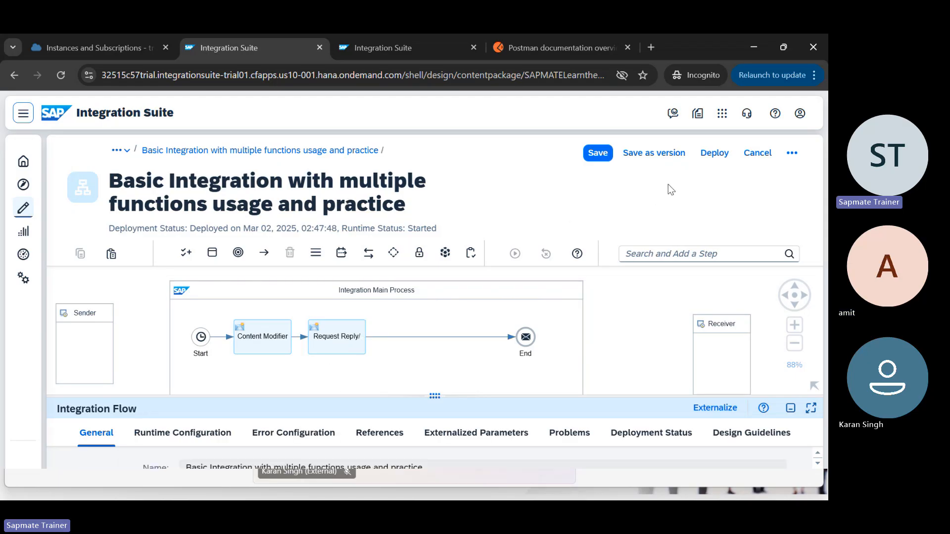
Step: In Manage Integration Content, change the Basic Integration flow's log level from Info to Trace
key(ctrl+Tab)
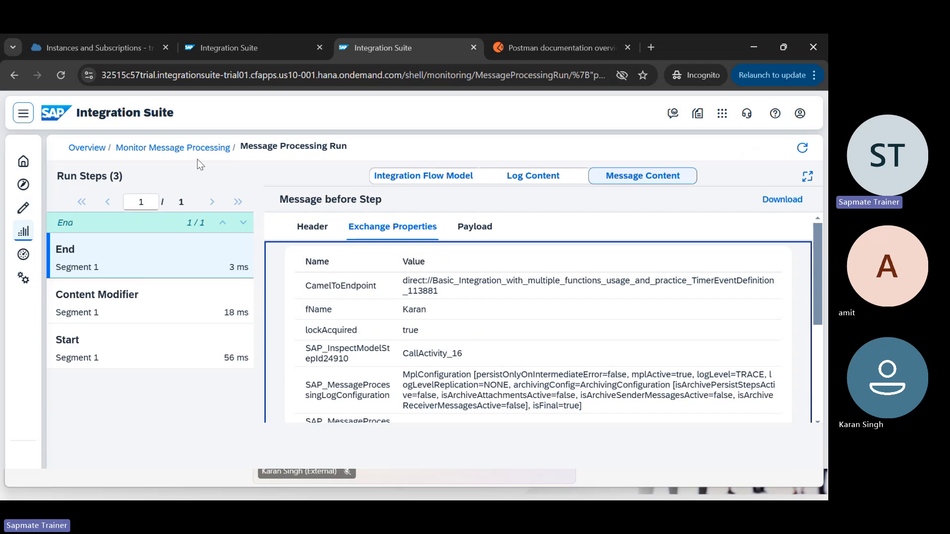
click(87, 149)
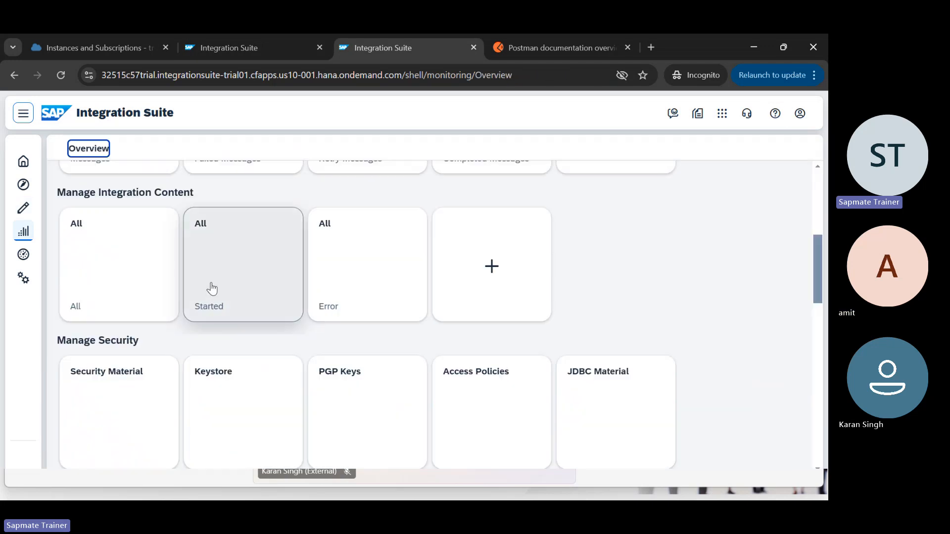
click(121, 297)
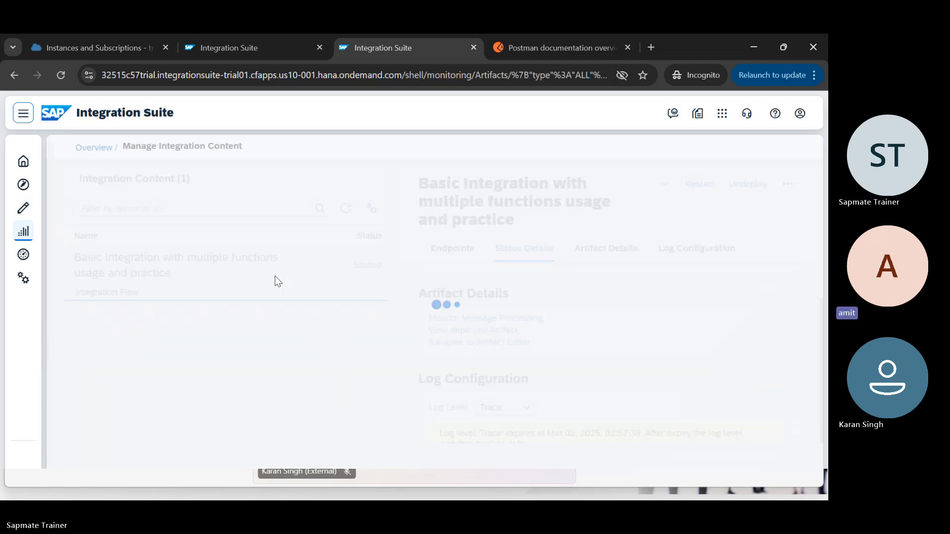
scroll(549, 375, down, 2)
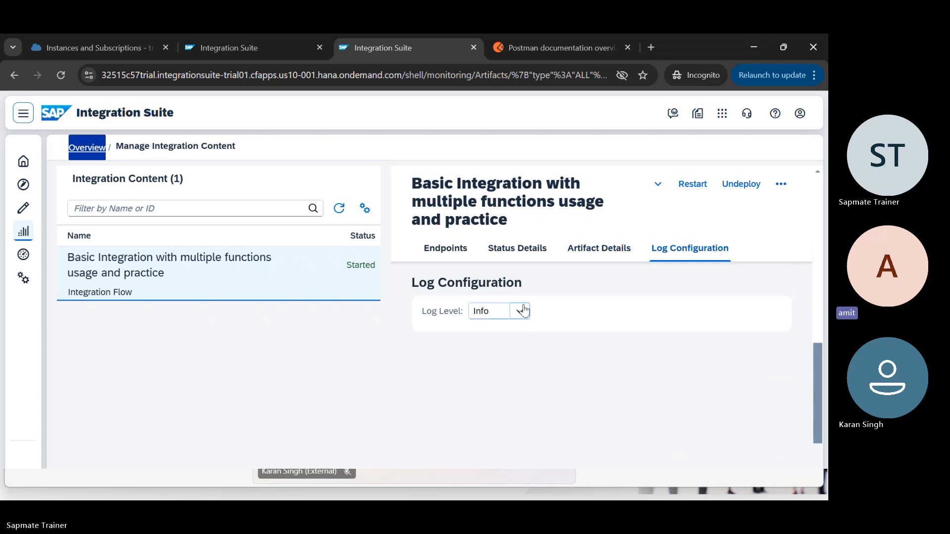
click(520, 311)
click(490, 413)
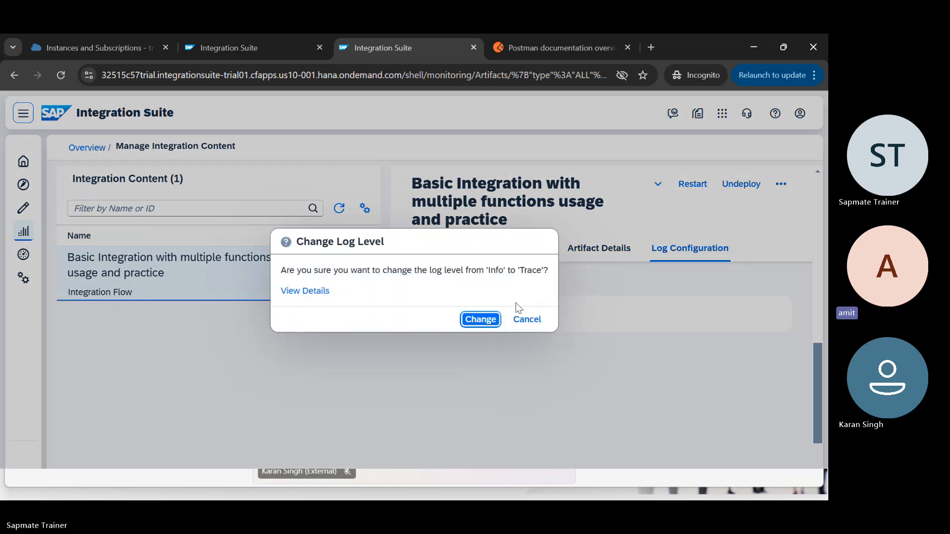
click(480, 319)
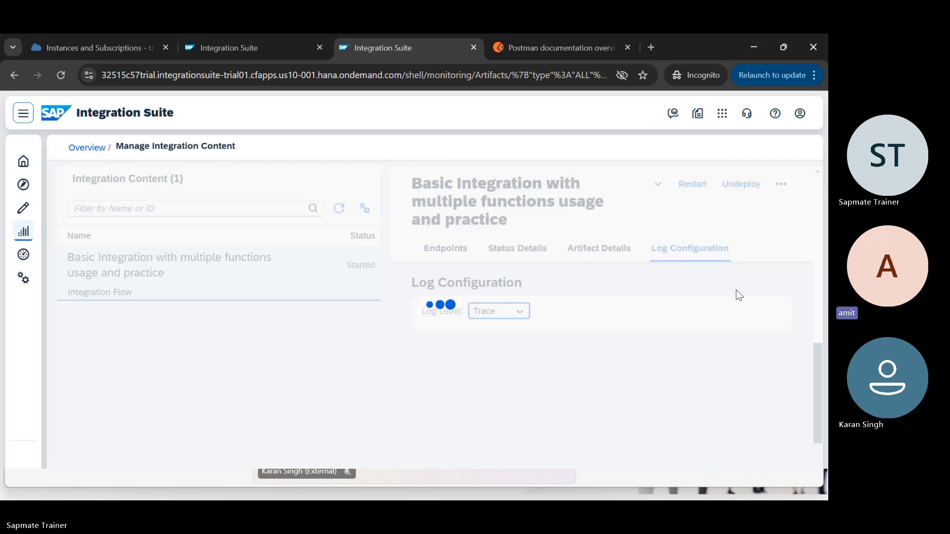
key(ctrl+shift+Tab)
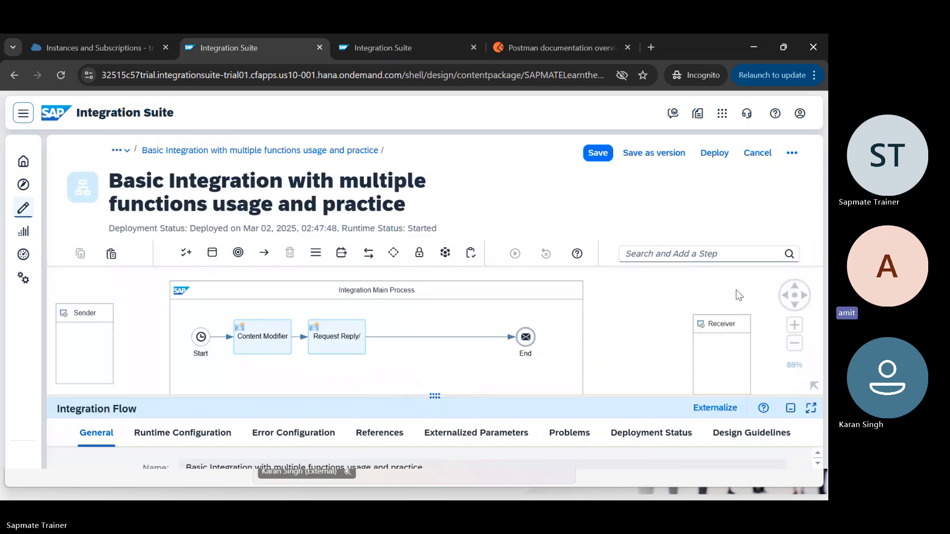
Step: Save and redeploy the Basic Integration flow, confirming with Yes and OK
click(718, 161)
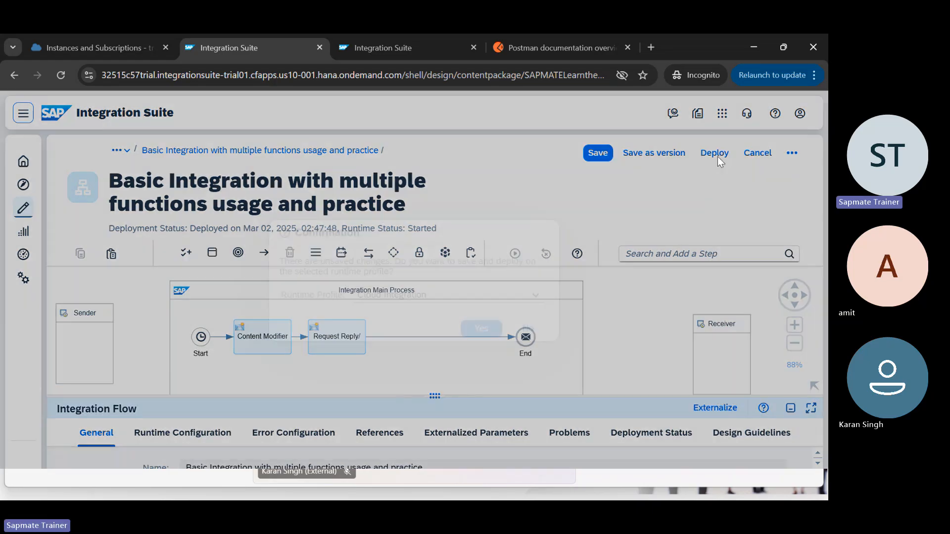
click(483, 328)
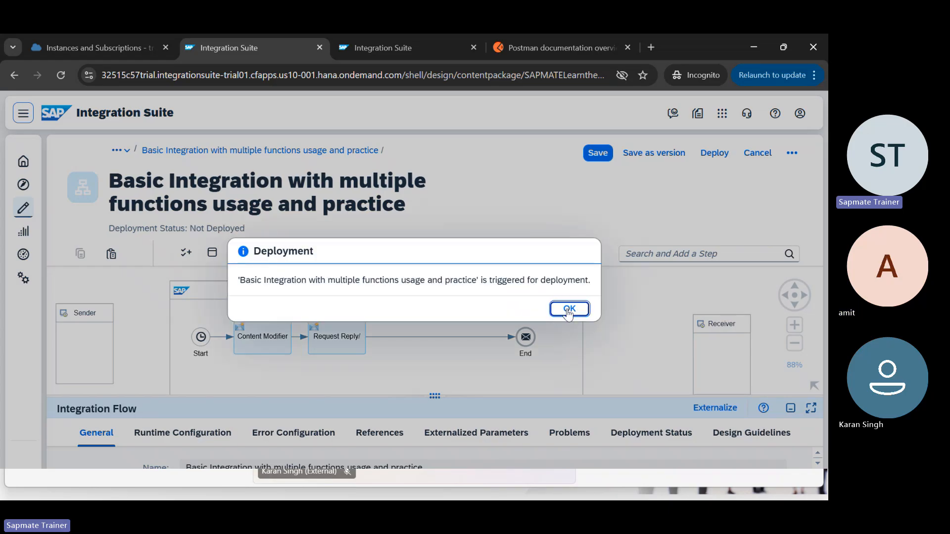
click(567, 309)
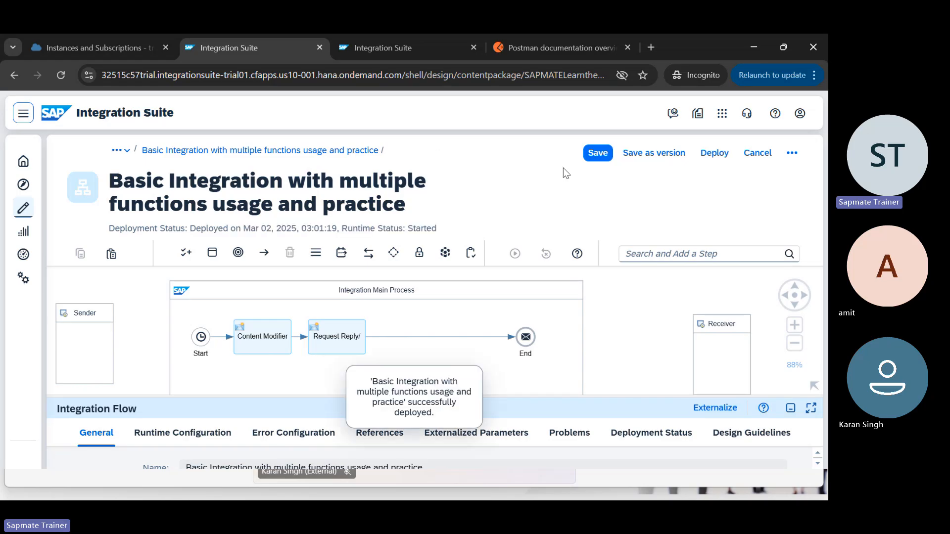
key(ctrl+Tab)
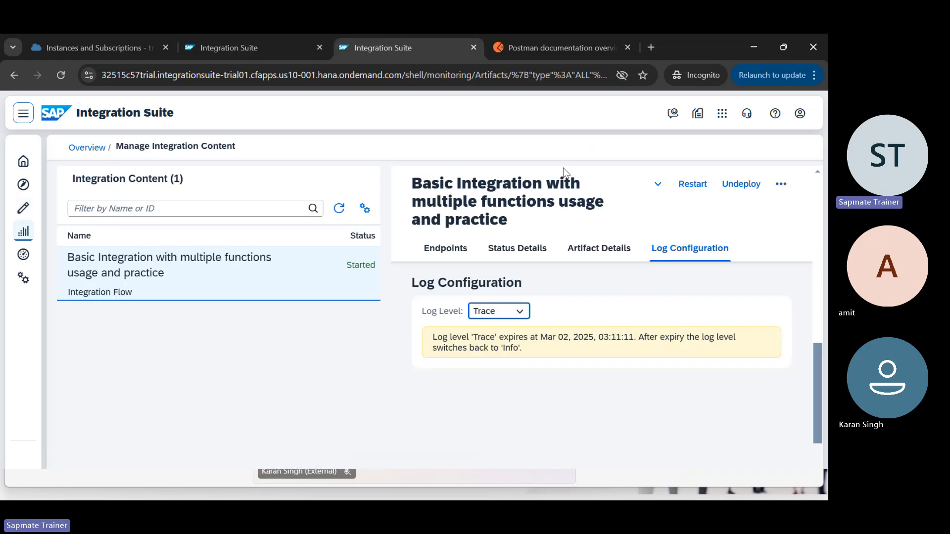
Step: Keep the log level at Trace and open Monitor Message Processing for the flow
click(520, 311)
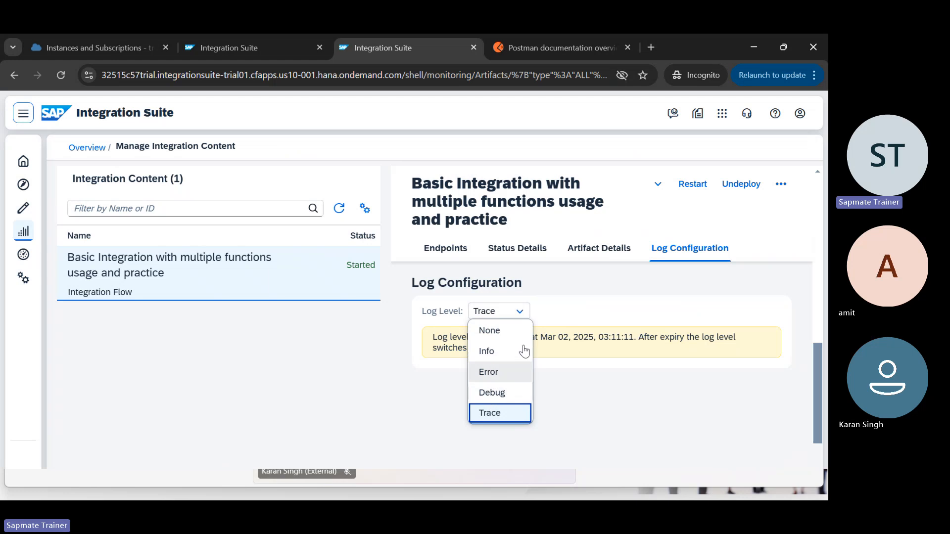
click(584, 294)
scroll(584, 292, up, 3)
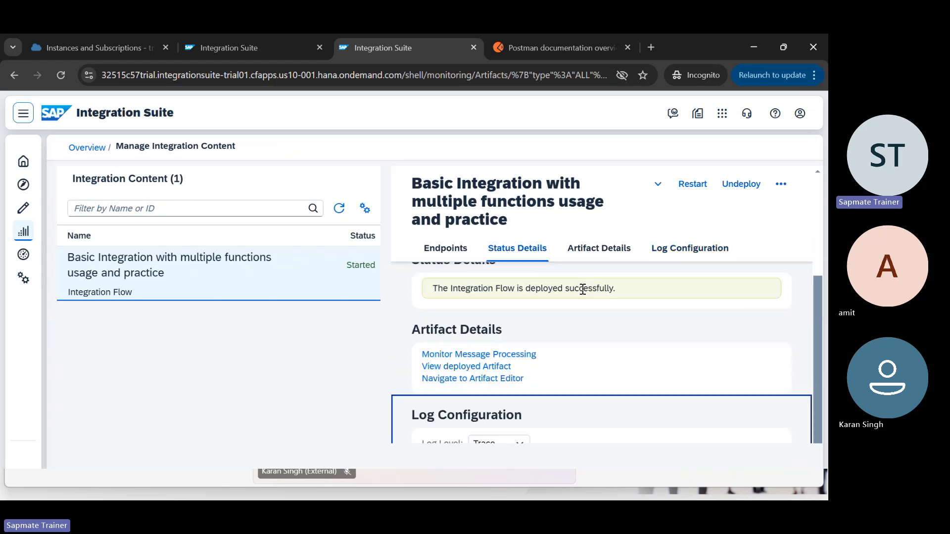
click(525, 355)
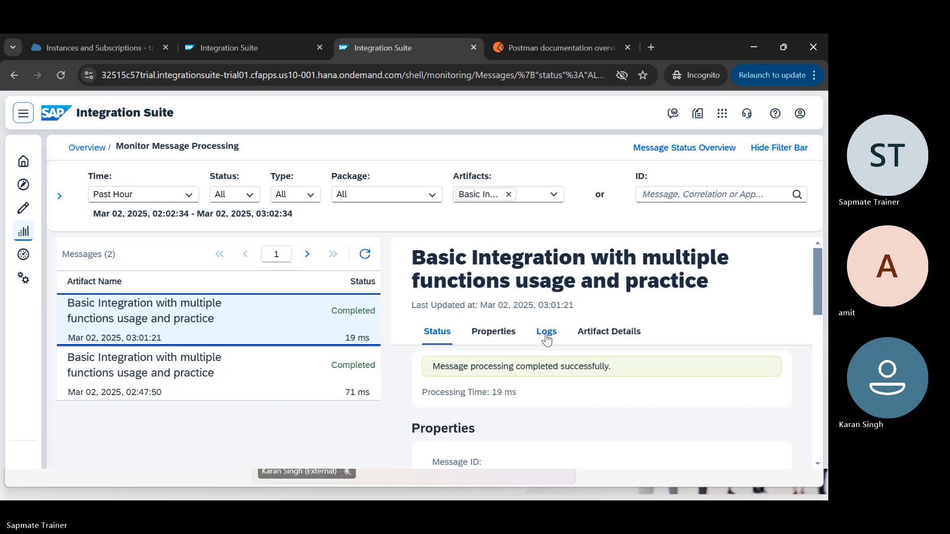
Step: Open the latest message's Trace log and view the Request Reply/ step's payload
click(547, 331)
scroll(540, 353, down, 3)
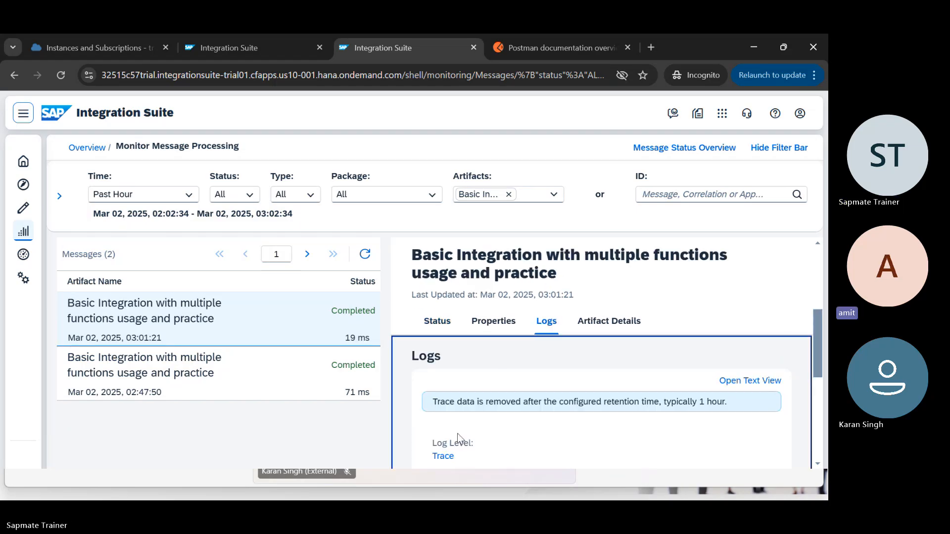
click(441, 454)
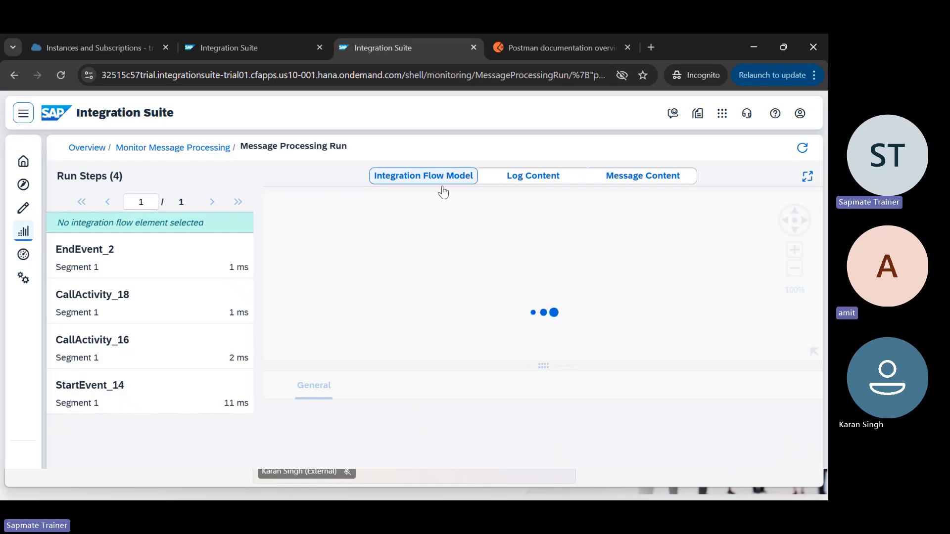
click(667, 177)
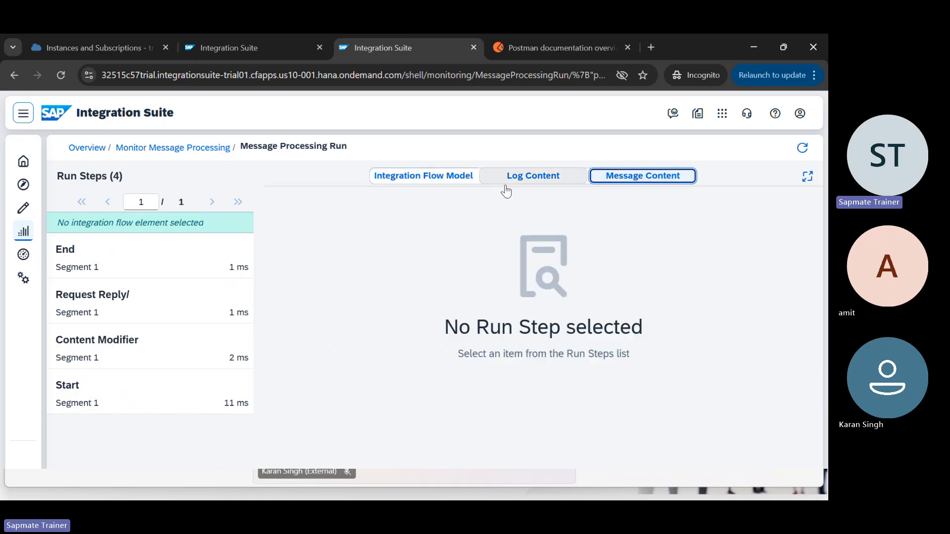
click(150, 305)
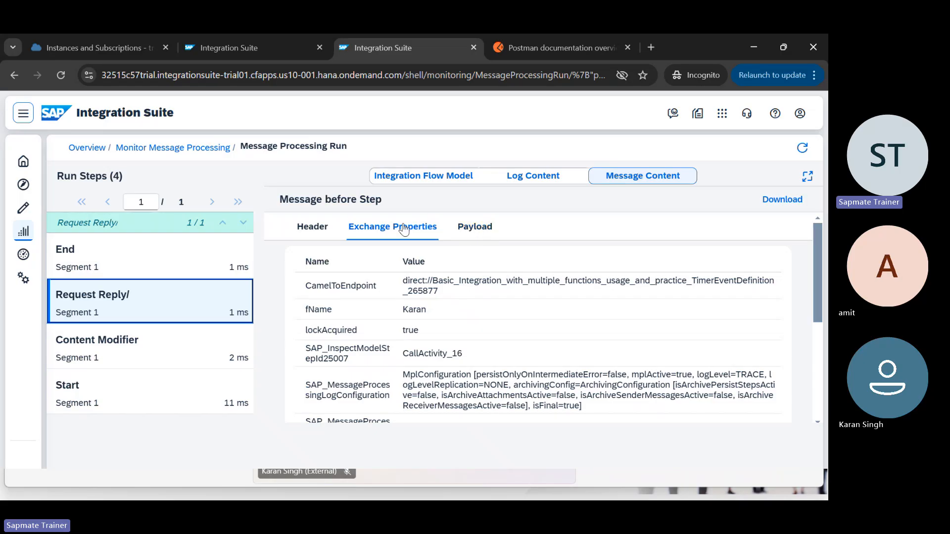
click(521, 177)
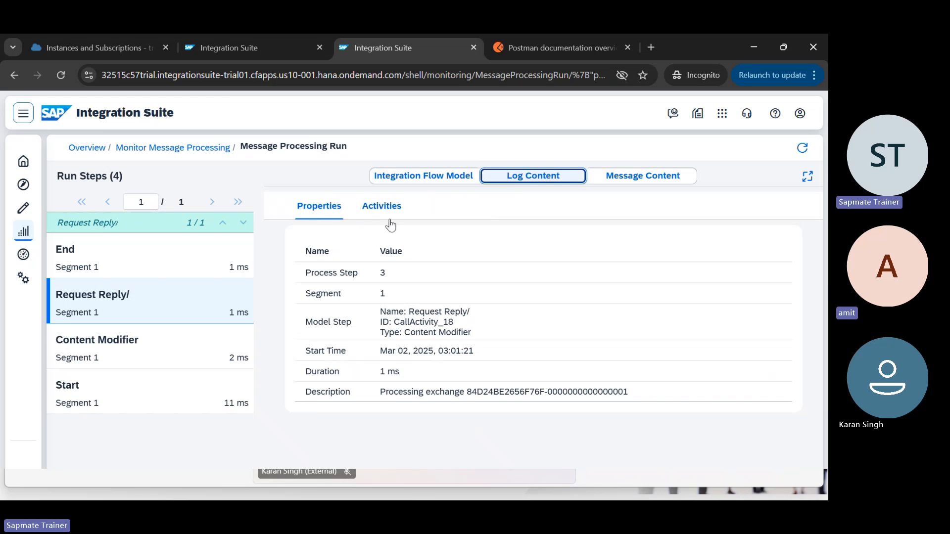
click(617, 182)
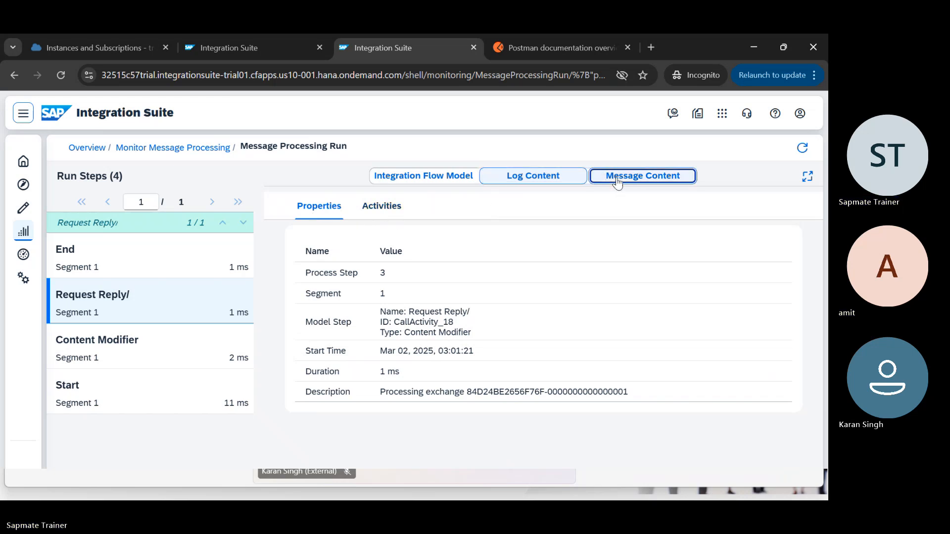
click(463, 226)
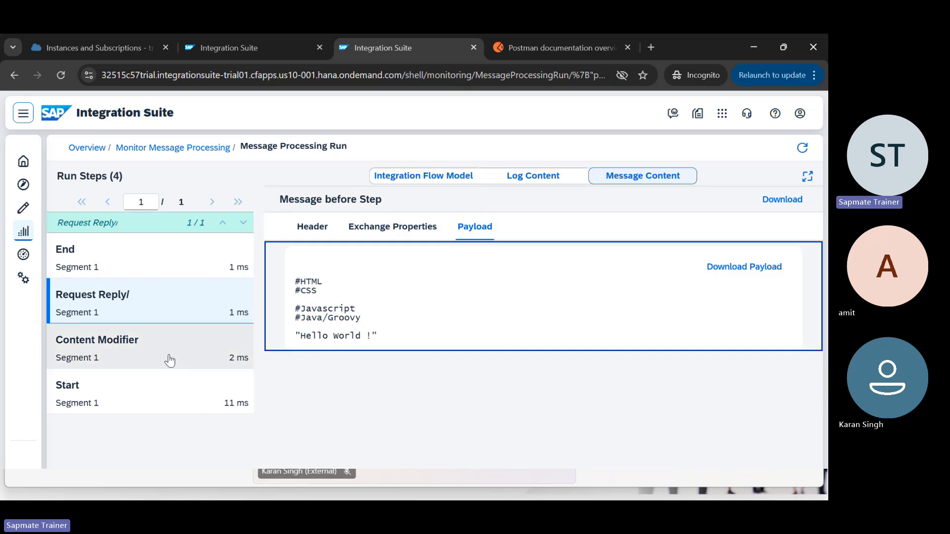
Step: Inspect the End step's payload showing both resolved names above the original body
click(143, 309)
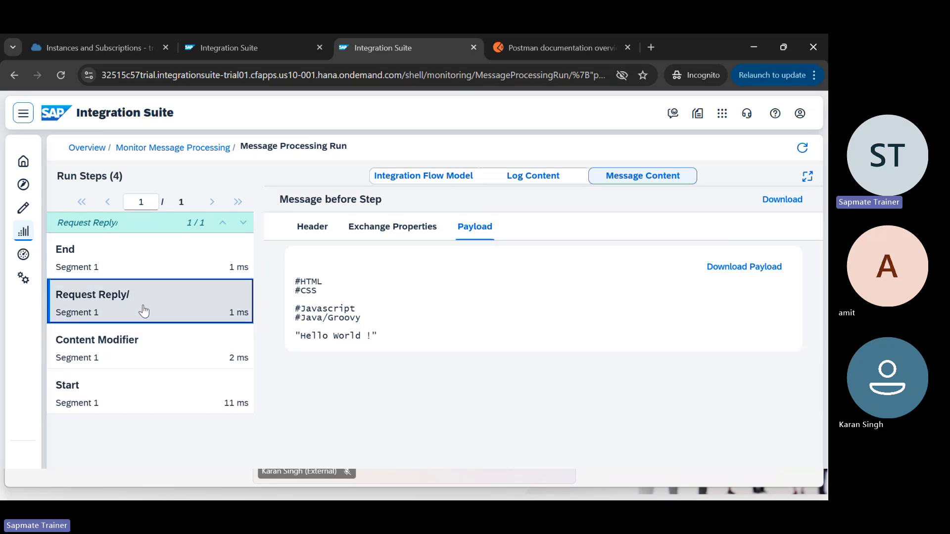
click(184, 265)
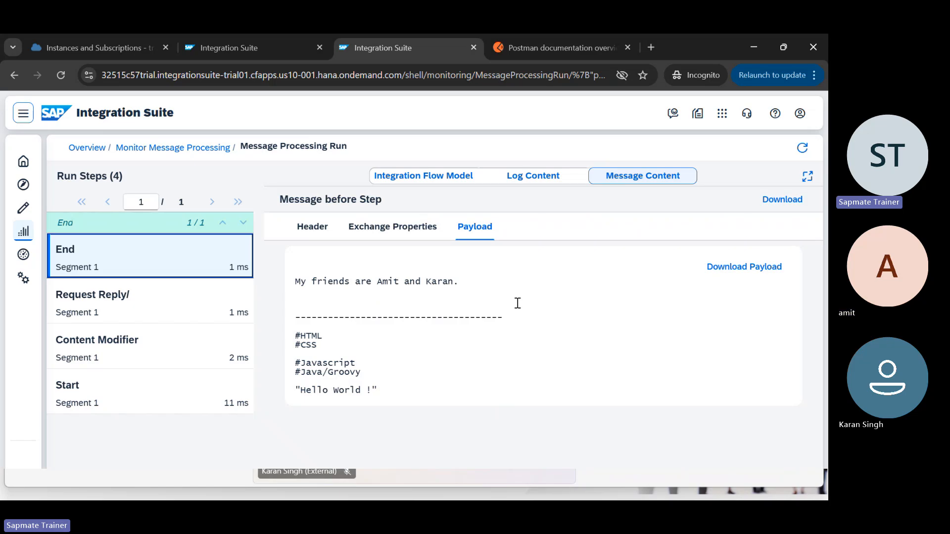
double_click(443, 280)
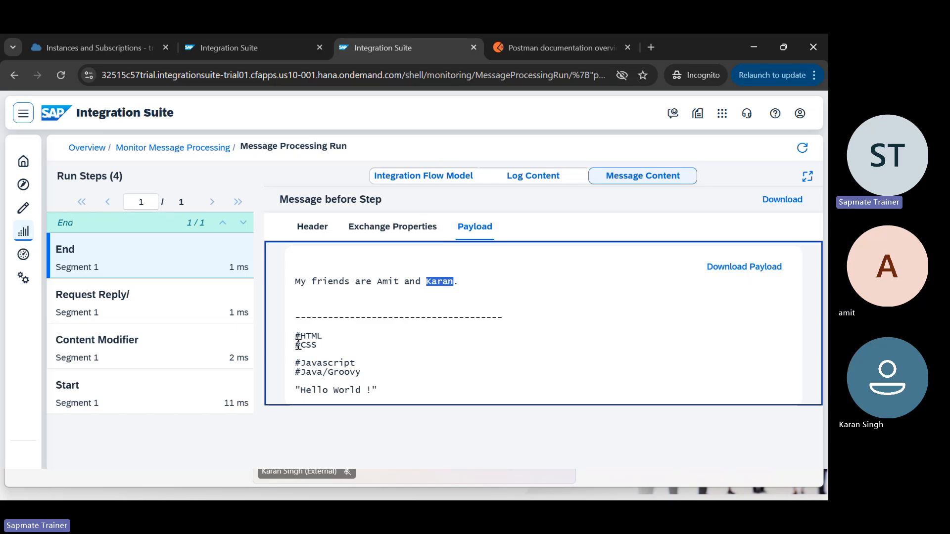
mouse_move(293, 341)
mouse_down()
mouse_move(320, 342)
mouse_move(372, 389)
mouse_move(282, 340)
mouse_up()
click(378, 389)
click(282, 340)
mouse_move(423, 500)
click(234, 52)
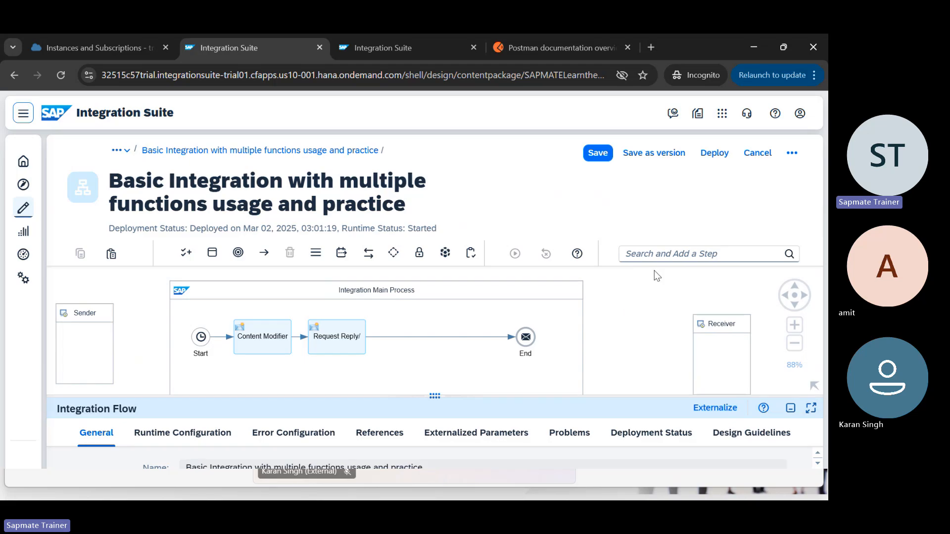
Step: Review the Content Modifier's message body, keeping its type as Constant
drag(600, 368, 503, 317)
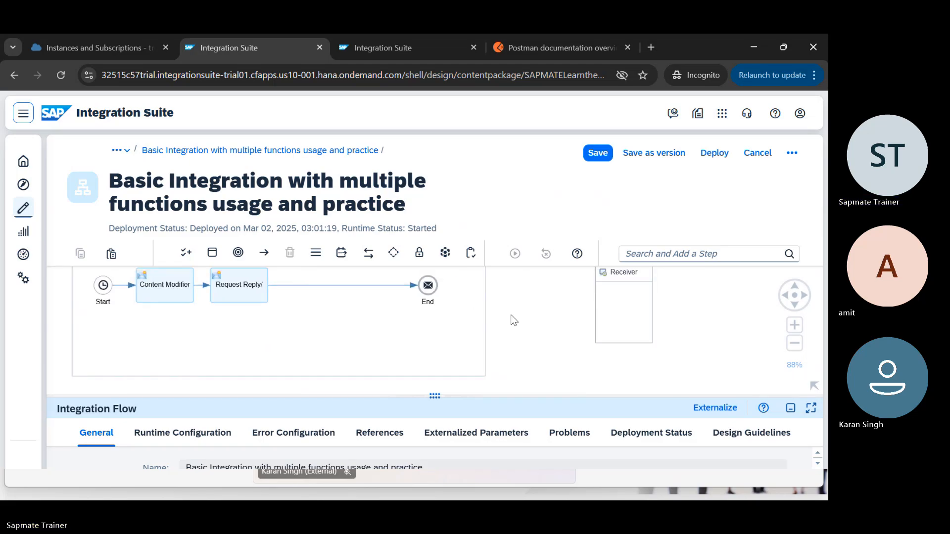
drag(548, 343, 621, 367)
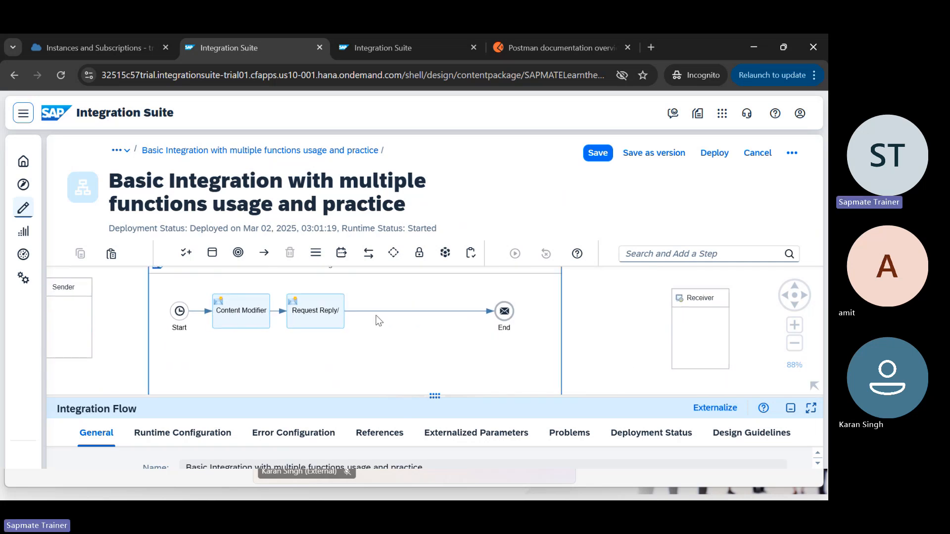
click(250, 317)
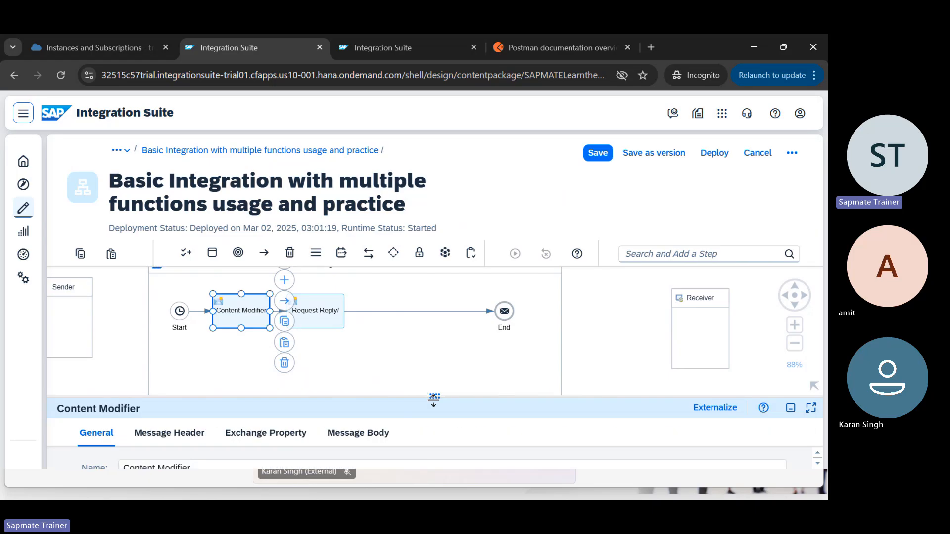
drag(444, 396, 433, 305)
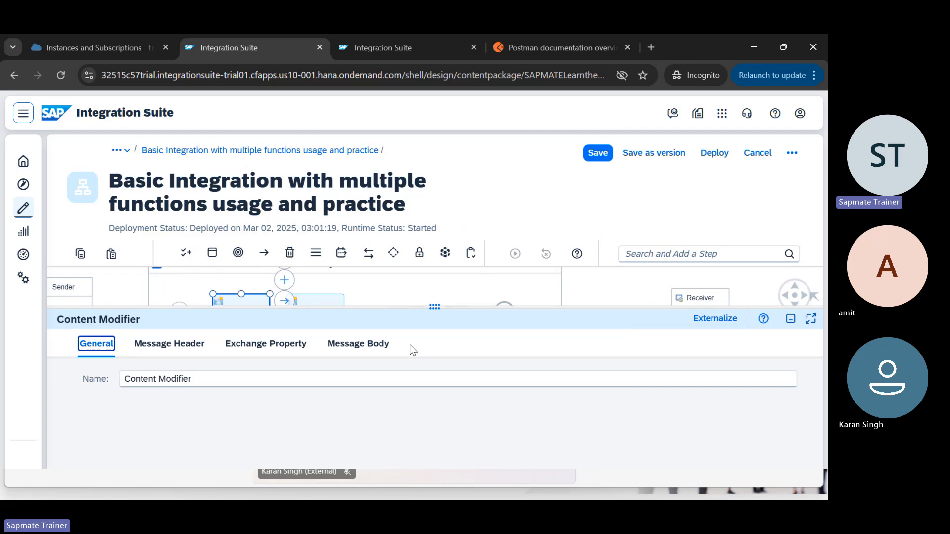
click(378, 350)
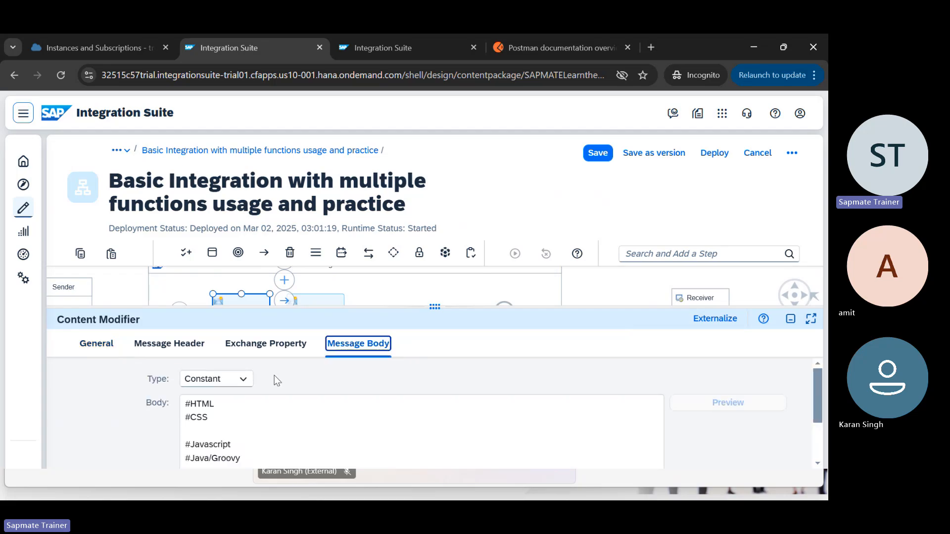
click(241, 382)
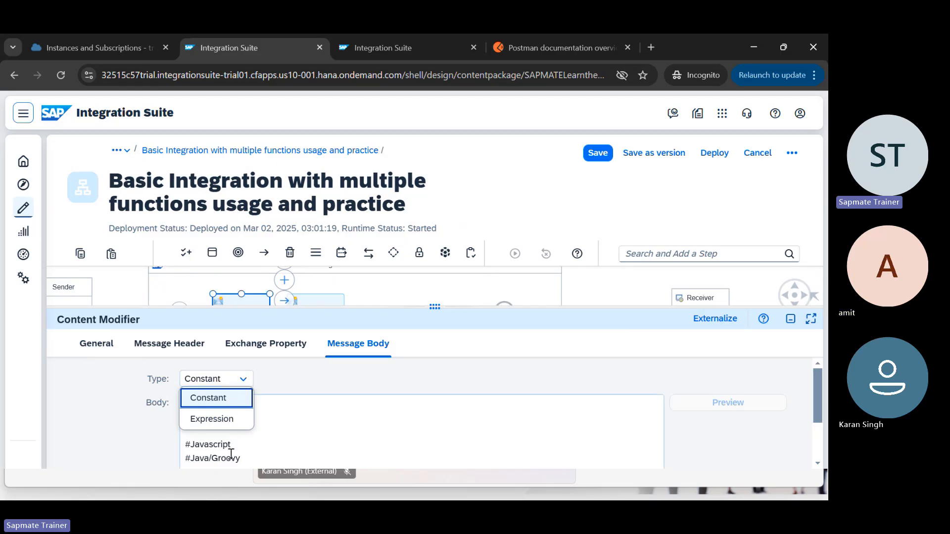
click(284, 431)
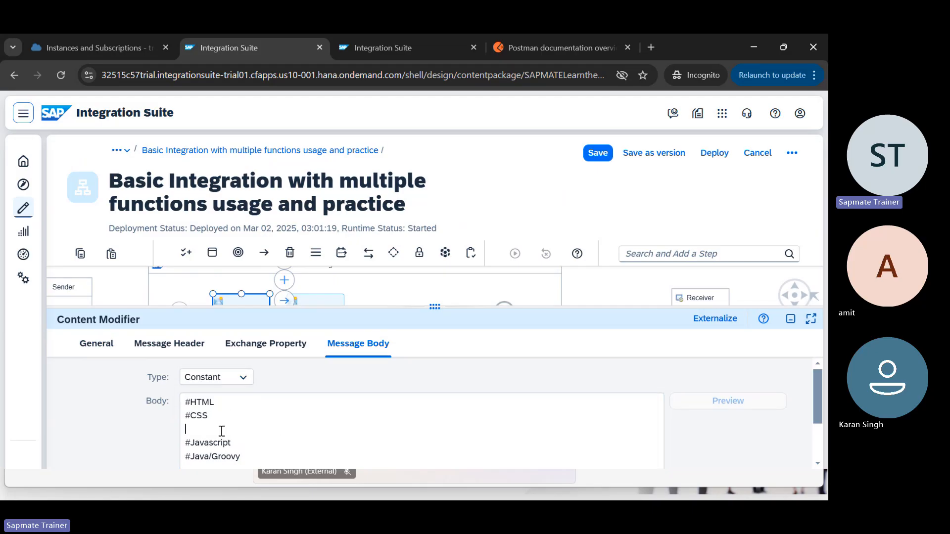
scroll(222, 431, down, 1)
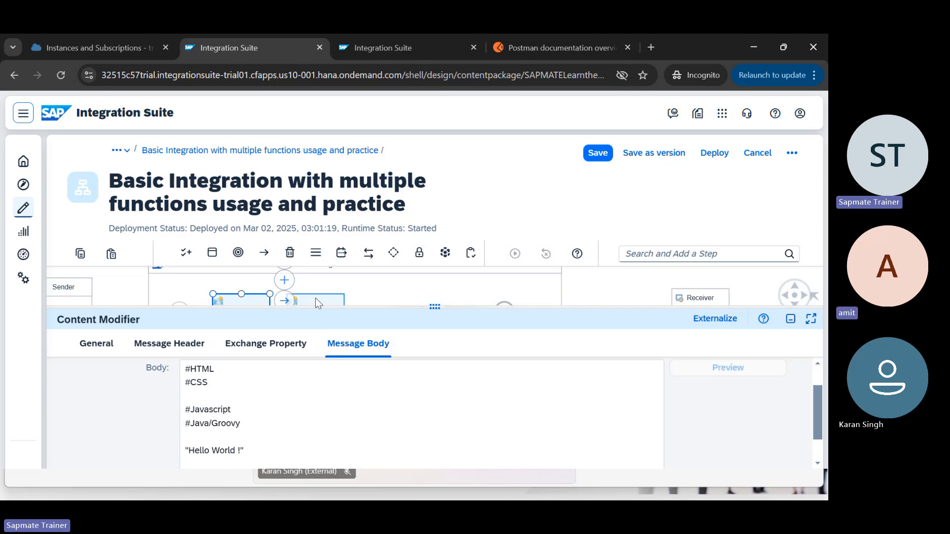
Step: Select 'Groovy' in the body text, then bring up the Request Reply/ step's properties
double_click(231, 424)
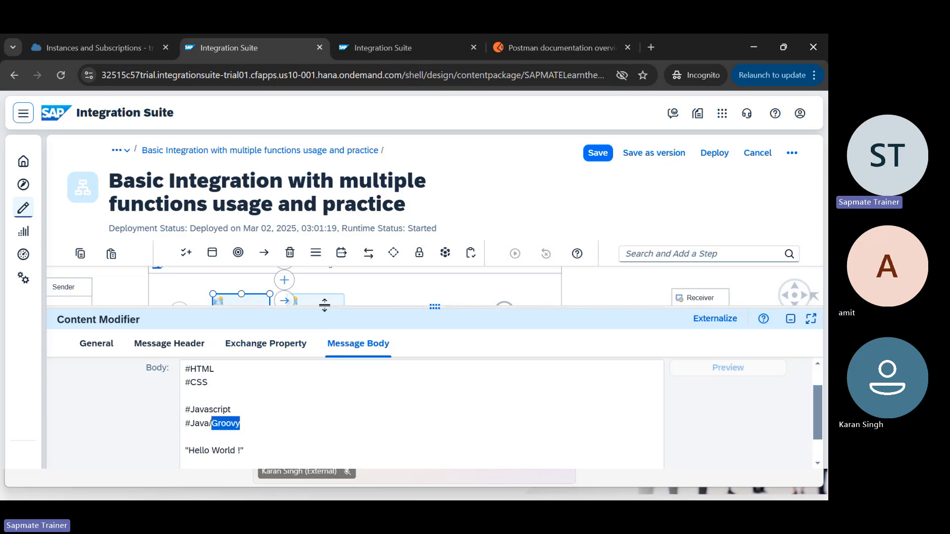
drag(326, 304, 321, 337)
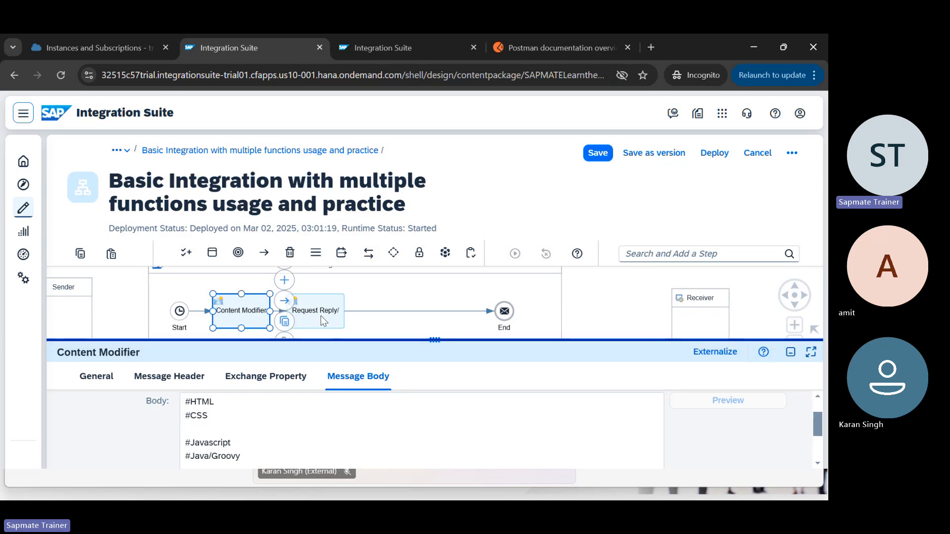
click(319, 315)
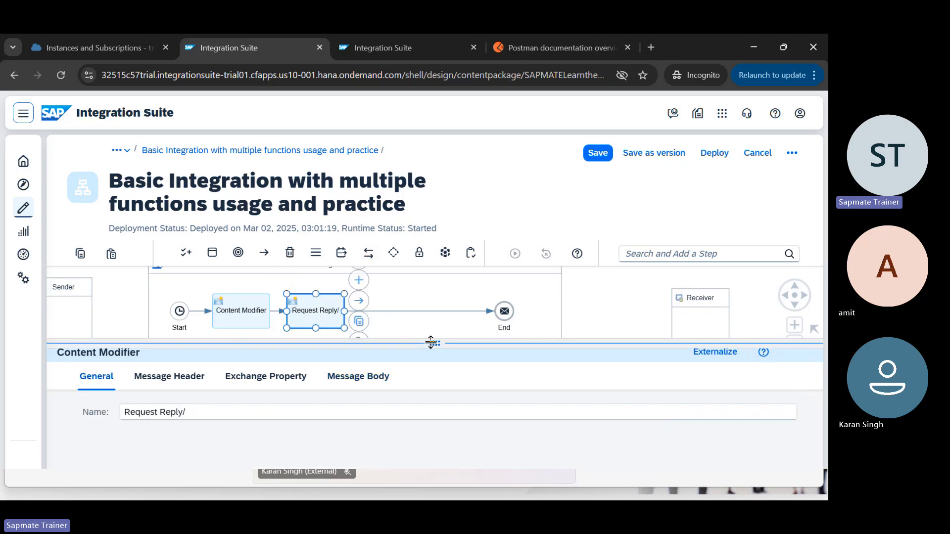
Step: Select the ${header.Name} and ${in.body} references in the Request Reply/ body expression
drag(434, 340, 434, 288)
click(354, 332)
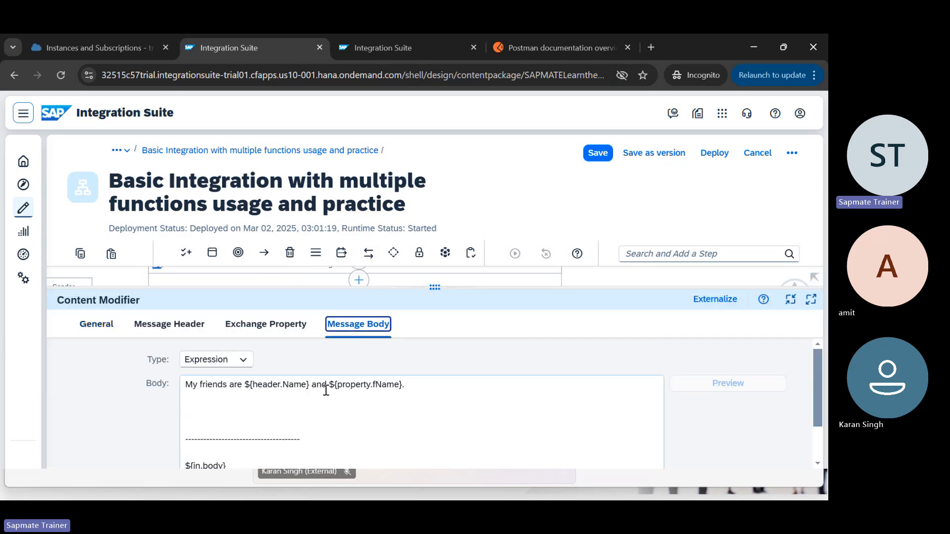
drag(249, 386, 310, 387)
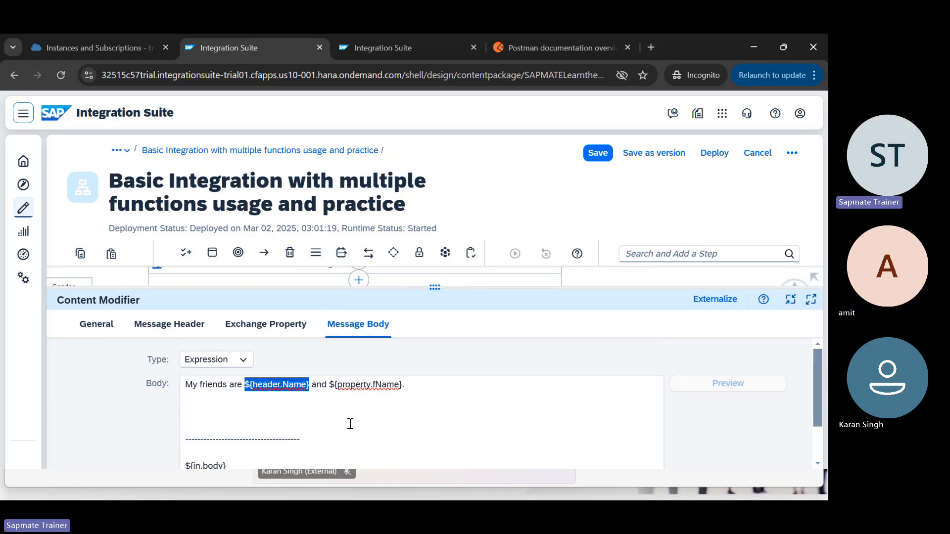
scroll(350, 424, down, 1)
drag(239, 409, 176, 419)
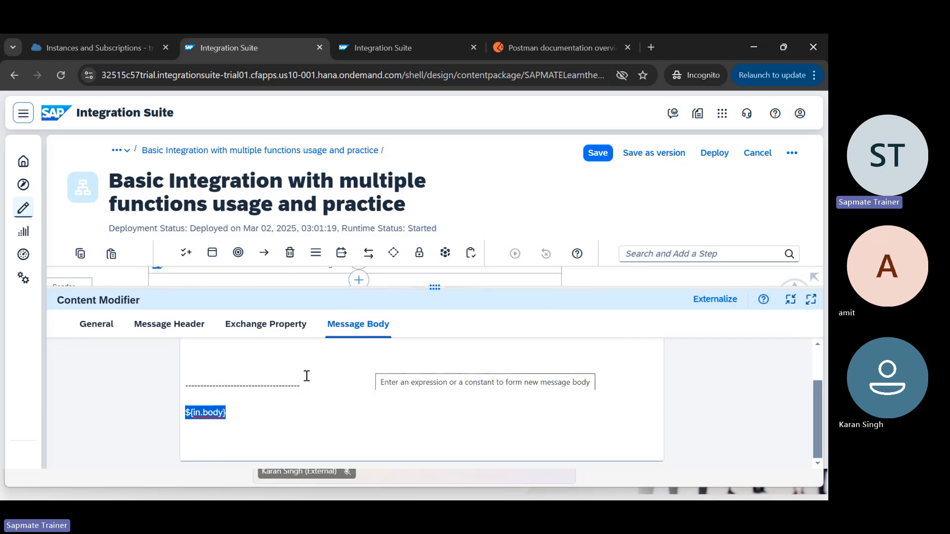
scroll(278, 361, up, 3)
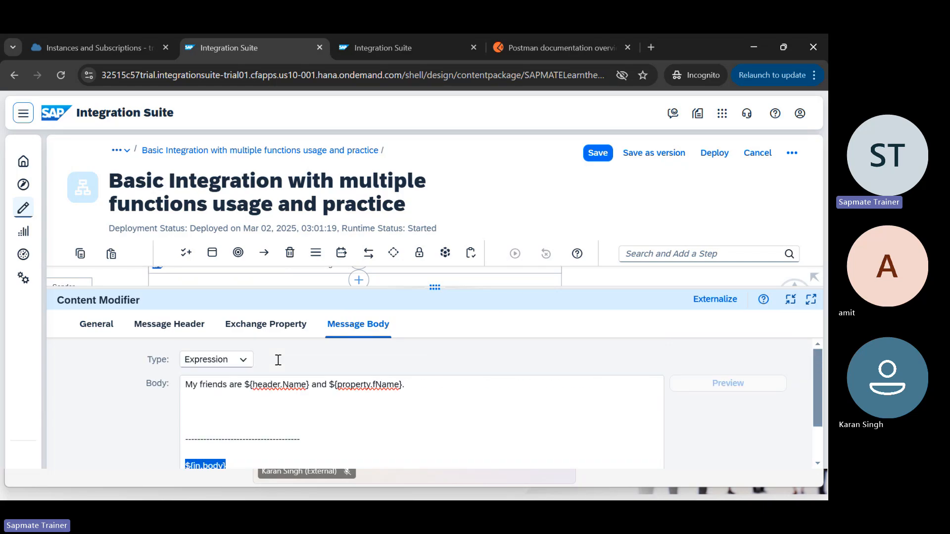
Step: Add 'Formatting the Content.' on the empty second body line, followed by blank lines
click(224, 414)
text(Formatting the )
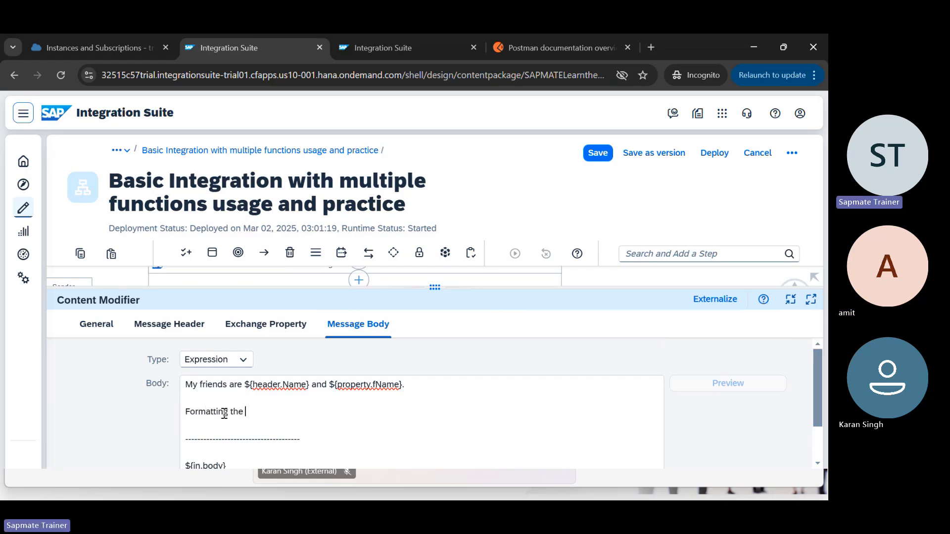
text(Content.)
key(Return)
key(Return)
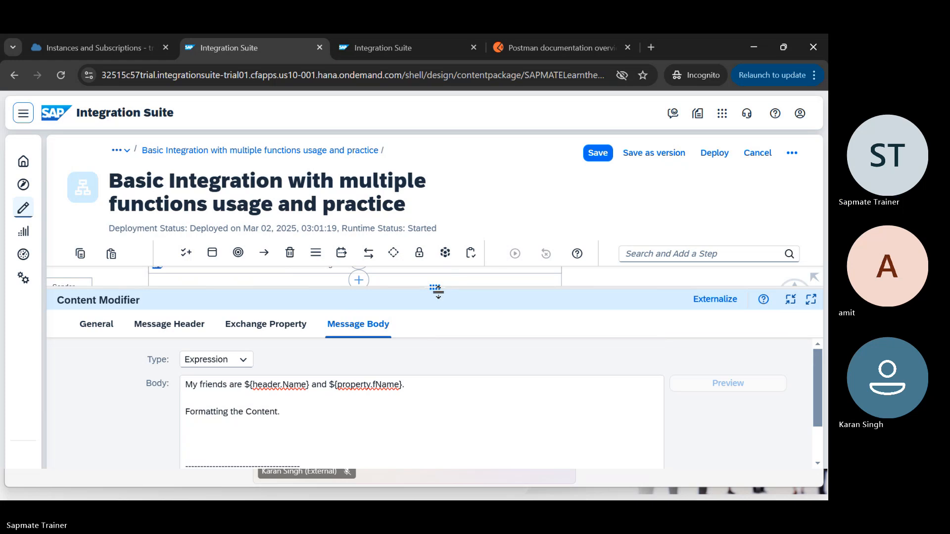
drag(435, 289, 443, 388)
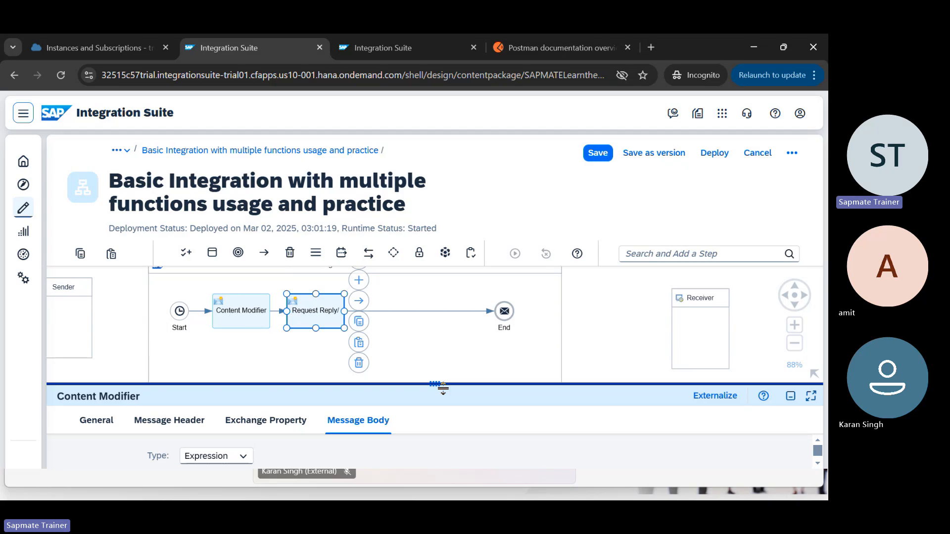
drag(443, 389, 436, 280)
Step: Add a new exchange property named currentDate with source type Expression
click(265, 317)
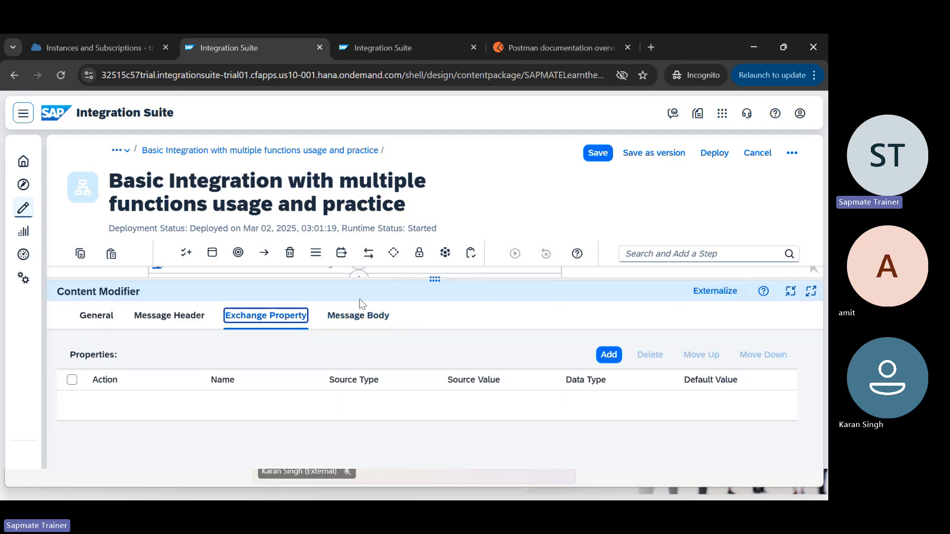
click(609, 354)
click(258, 405)
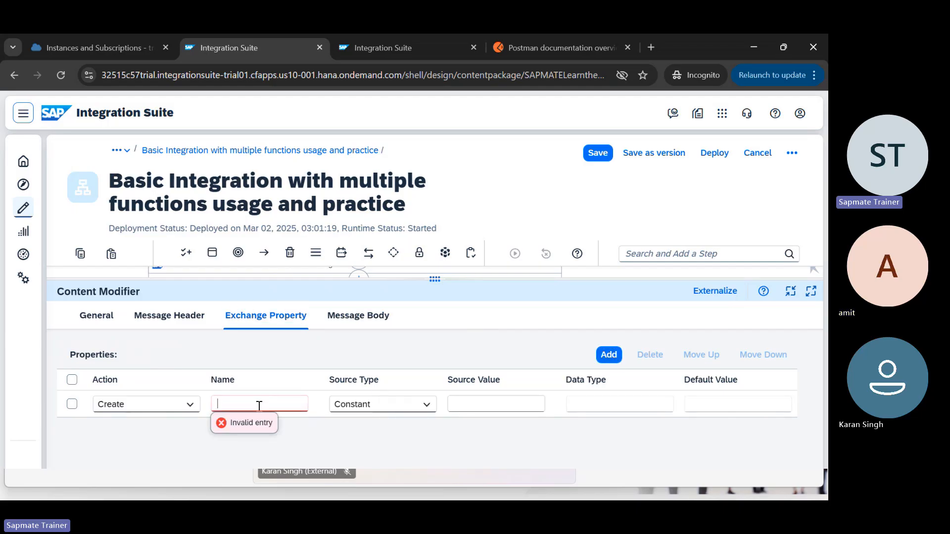
text(currentDate)
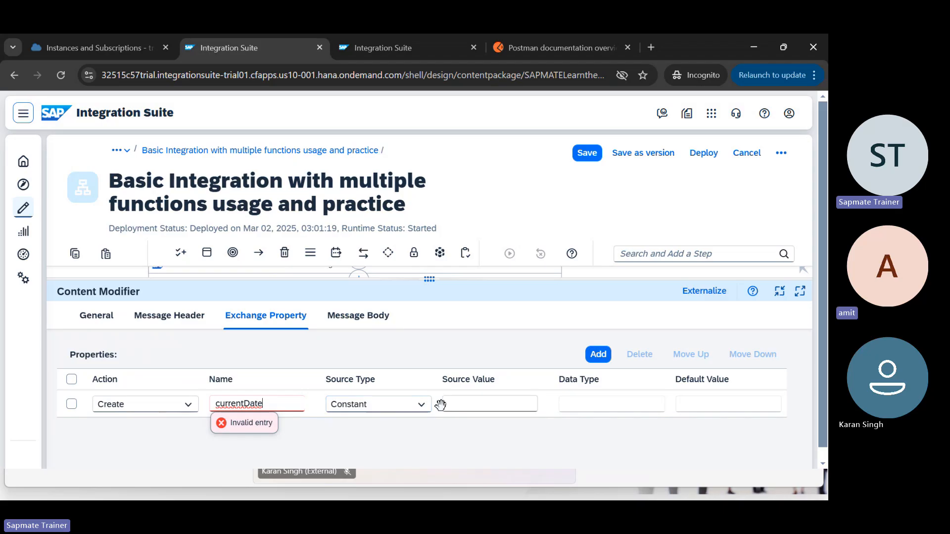
click(422, 405)
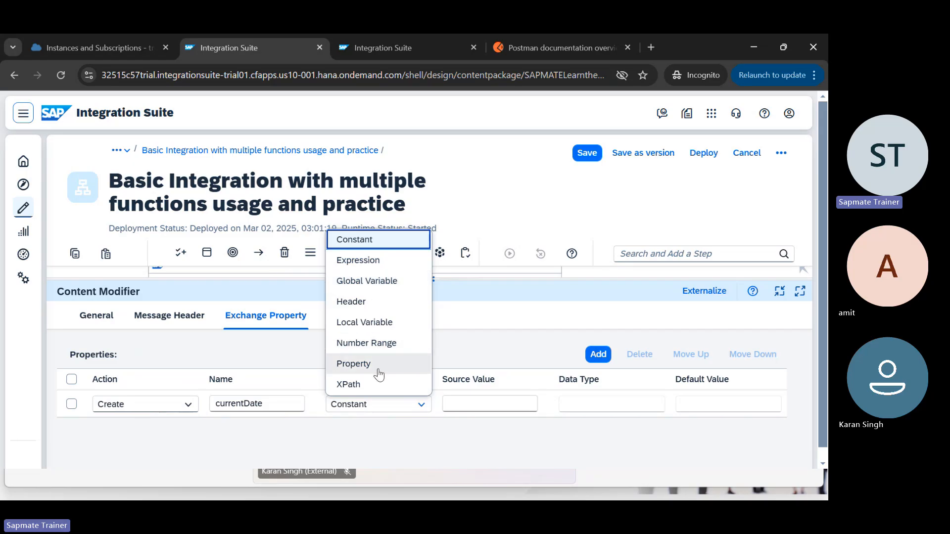
click(380, 265)
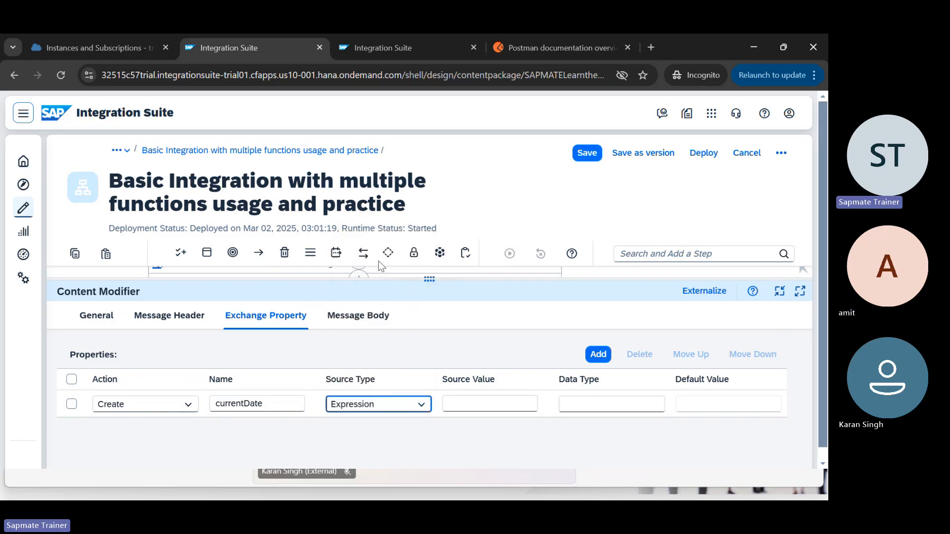
Step: Enter currentDate's source value as {date.now(yyyy-MM-dd)}, correcting the typing mistakes
click(464, 404)
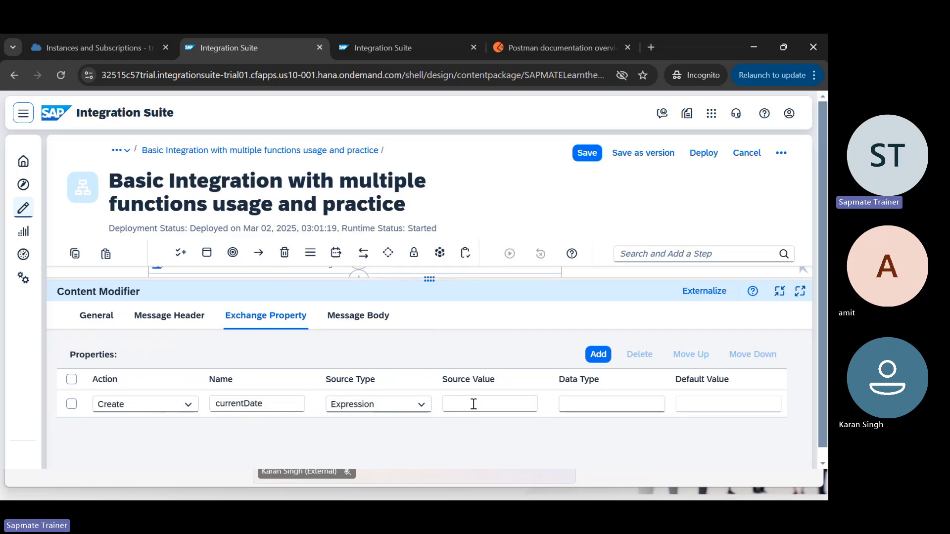
text(datenow)
key(BackSpace)
key(BackSpace)
key(BackSpace)
key(BackSpace)
key(BackSpace)
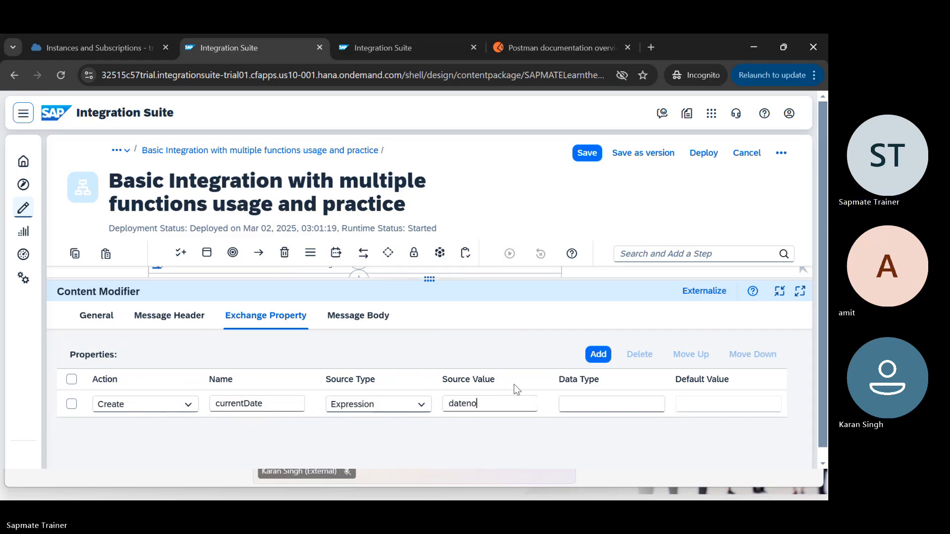
key(BackSpace)
key(BackSpace)
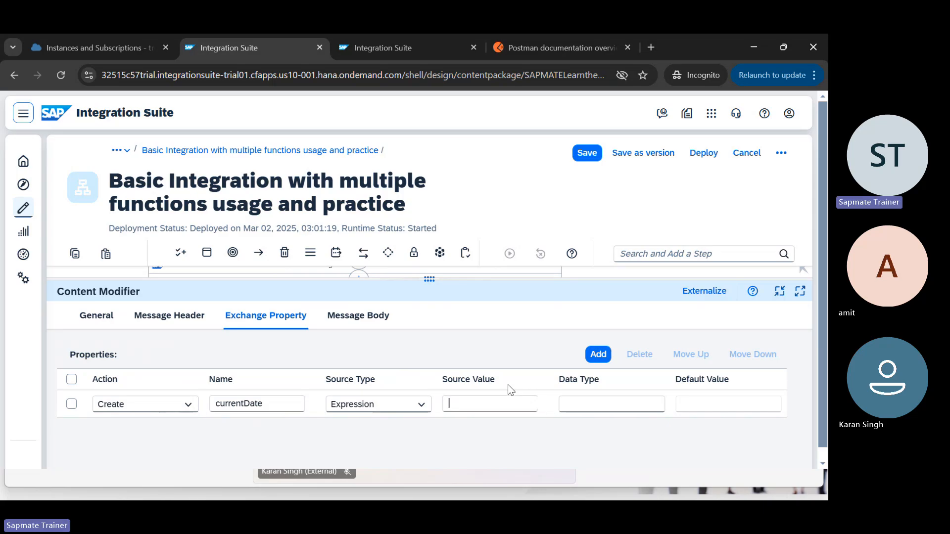
scroll(495, 389, down, 1)
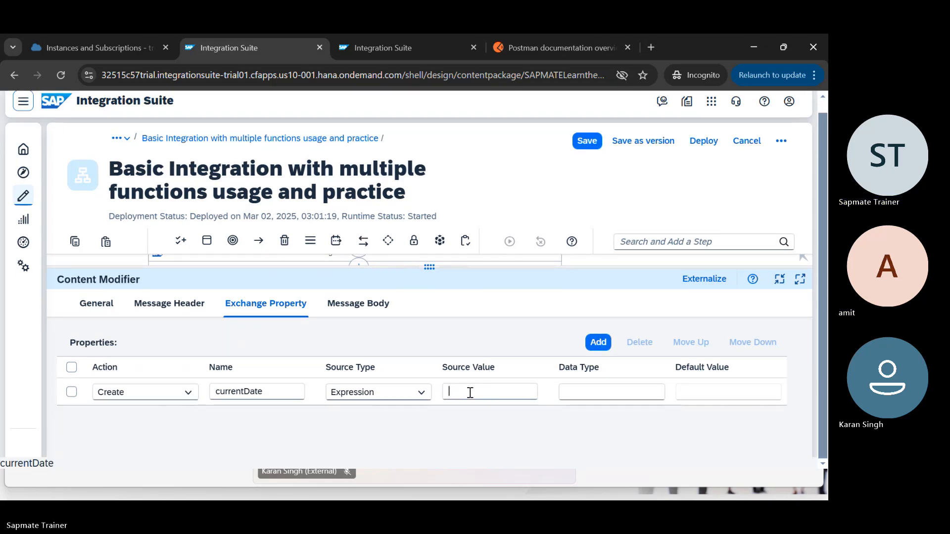
text({date.now)
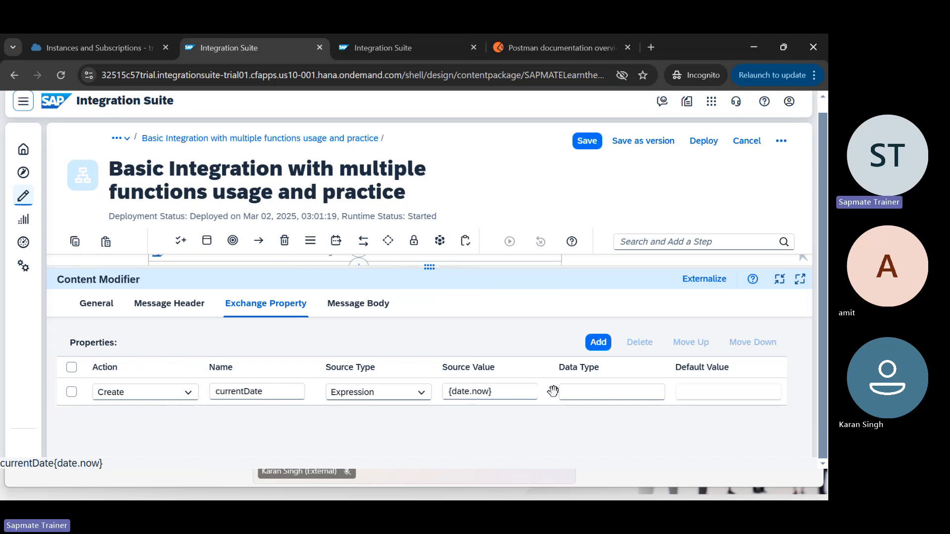
text(())
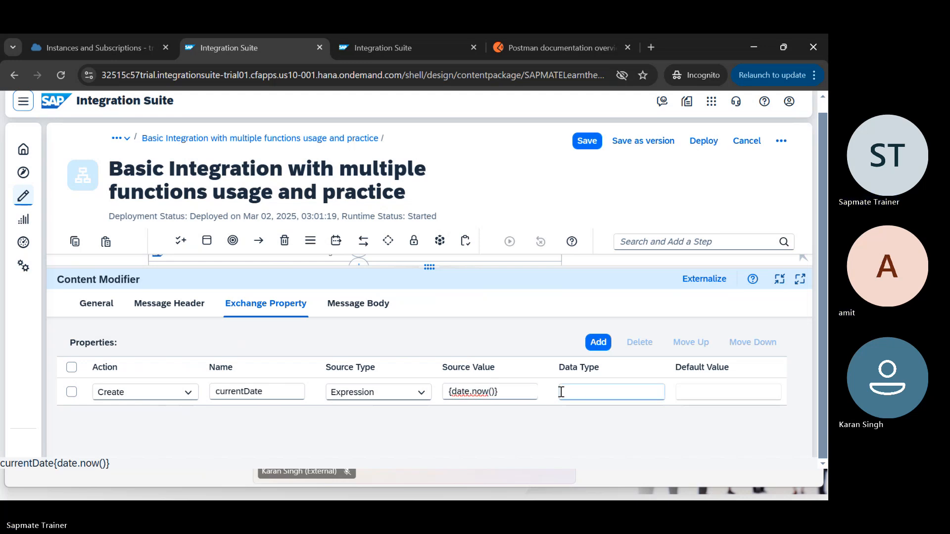
text(yyy)
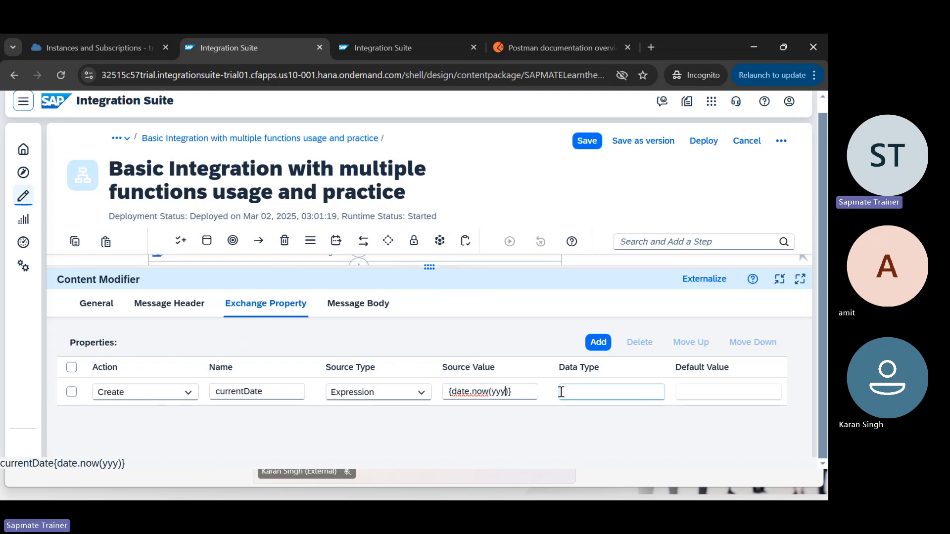
text(y-MM-dd)
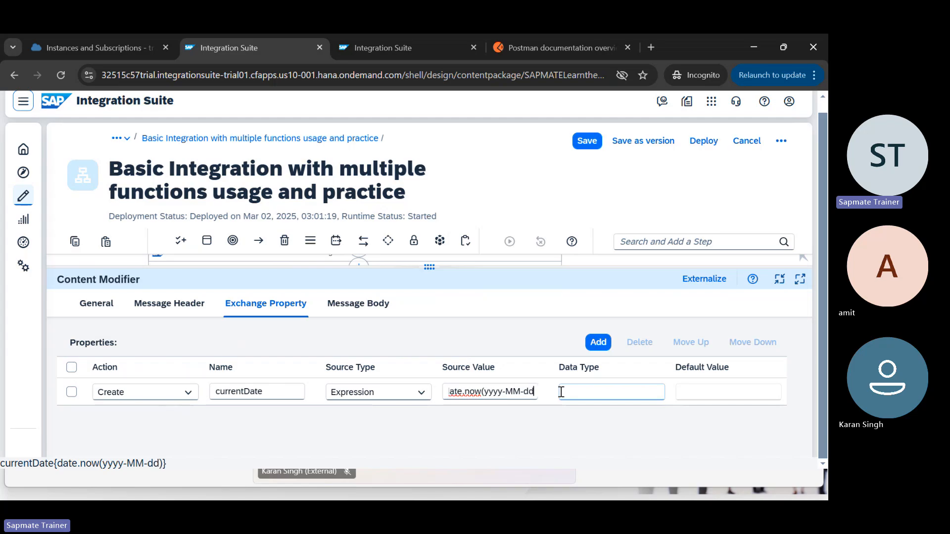
click(532, 391)
key(Home)
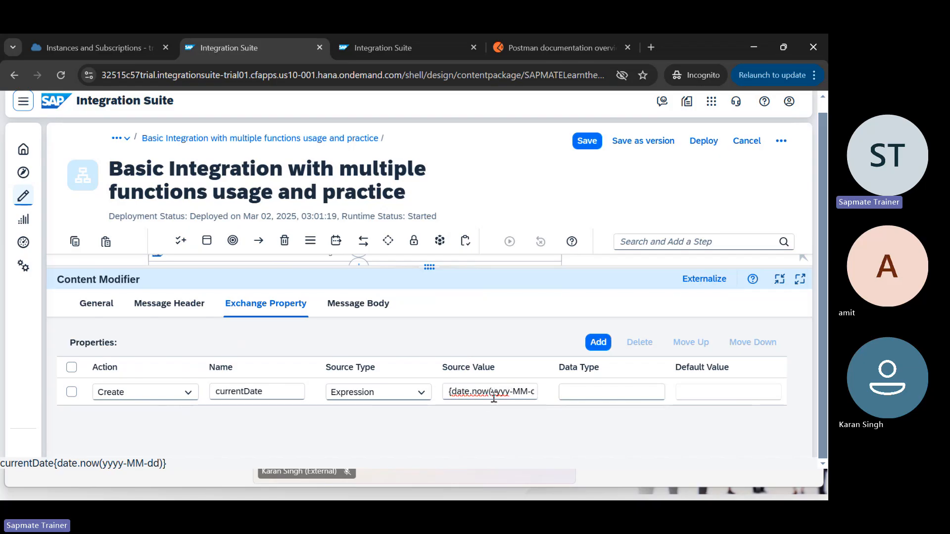
click(489, 414)
click(508, 391)
text(d)})
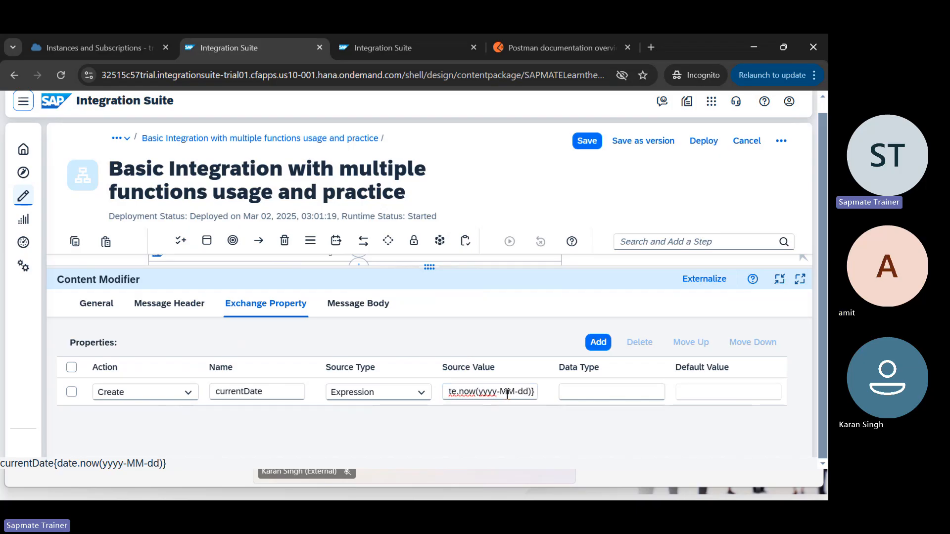
double_click(480, 394)
Step: Deploy the Basic Integration flow, confirm saving, and dismiss the deployment notice
click(705, 144)
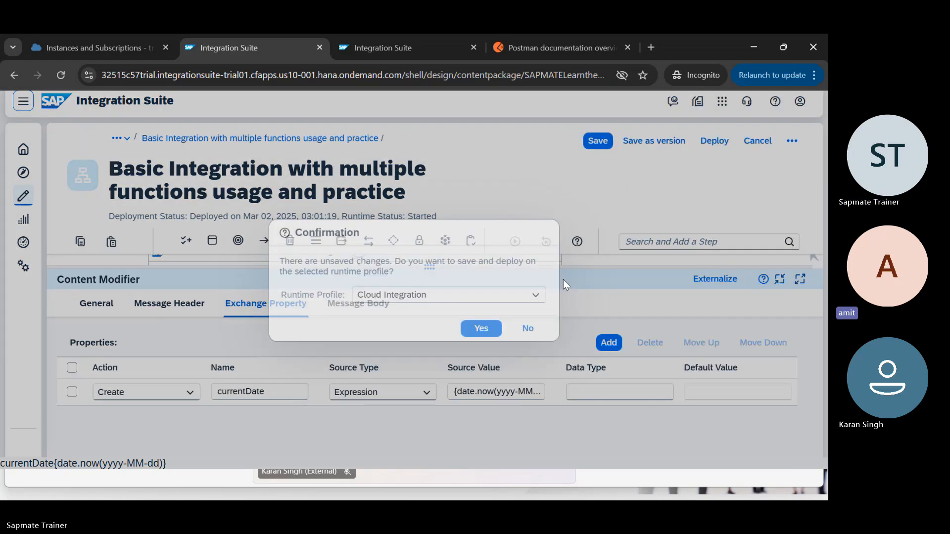
click(481, 328)
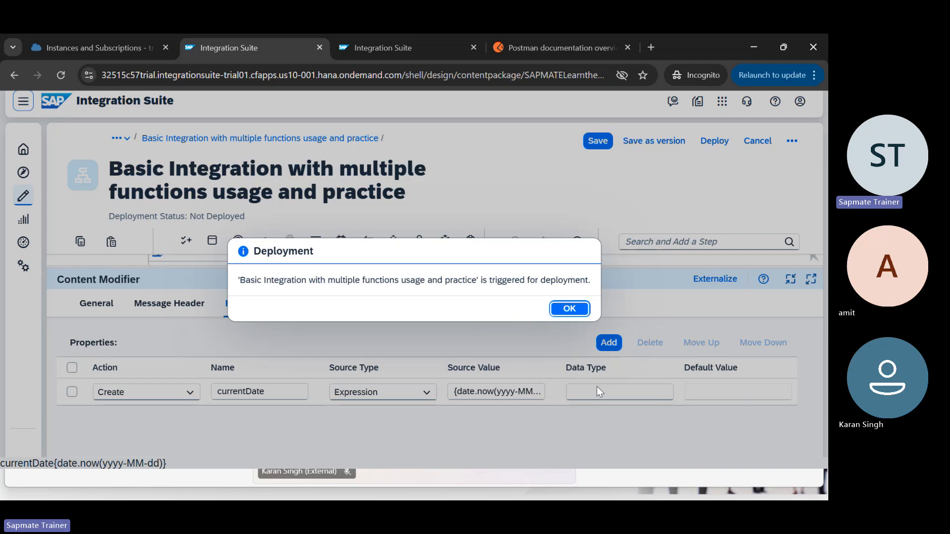
click(572, 311)
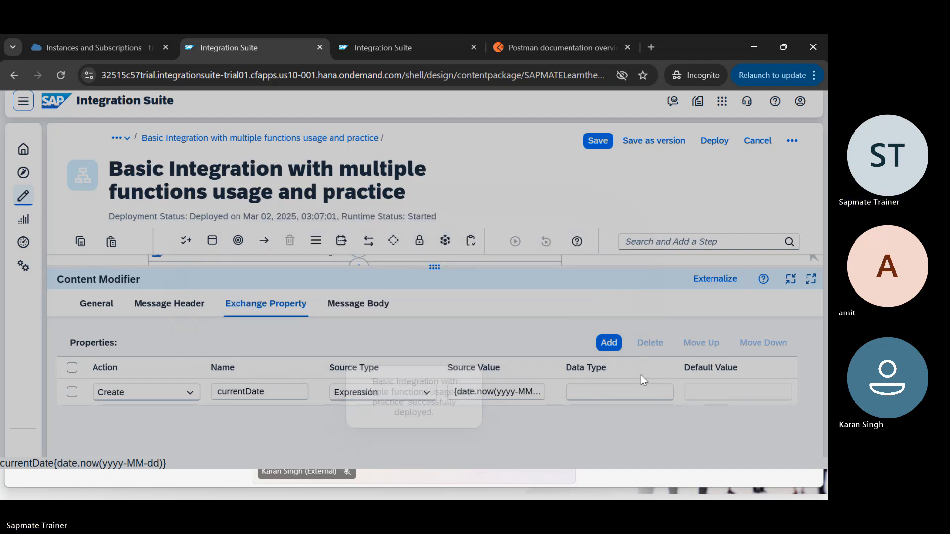
Step: Set currentDate's data type to java.lang.String
click(611, 393)
text(java)
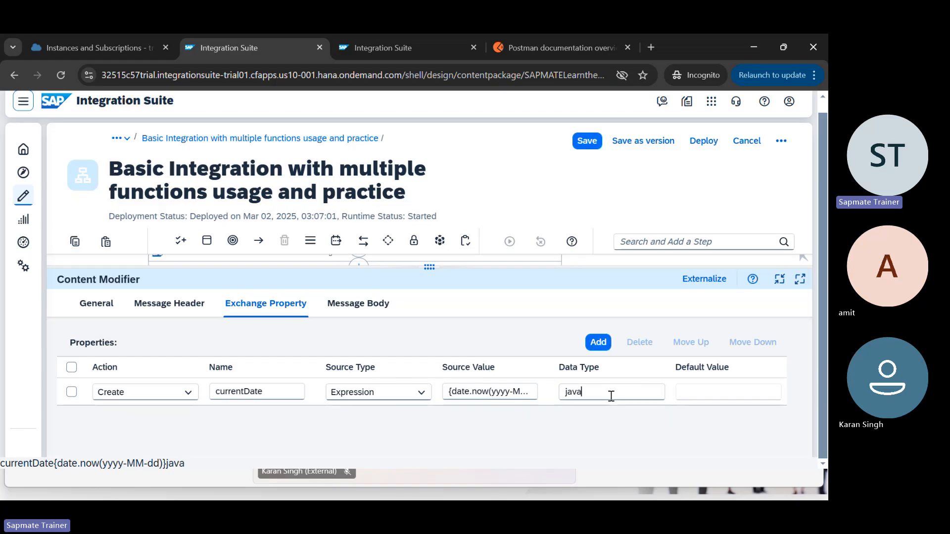
text(.lan)
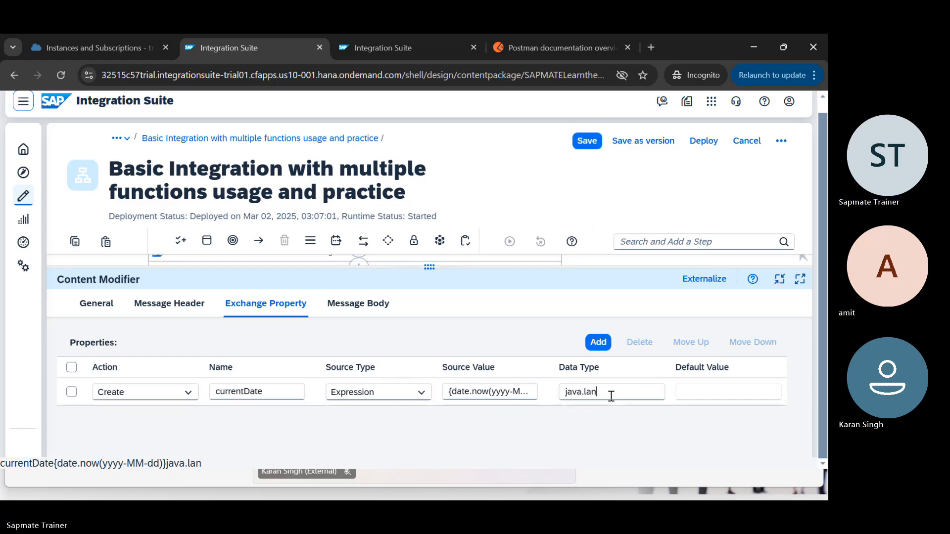
text(g.String)
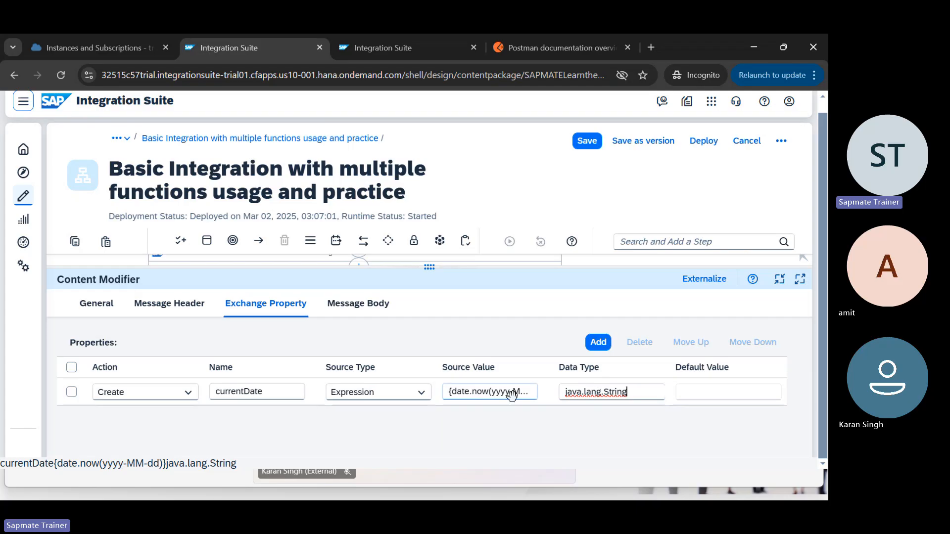
click(705, 396)
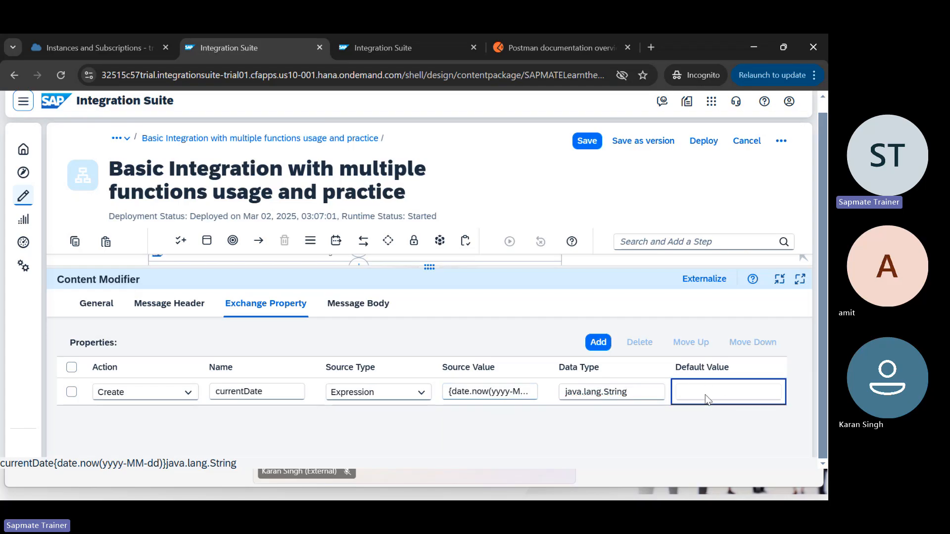
Step: Add property Ggda as a Local Variable with source value LMDS and default 0297342fb
click(599, 342)
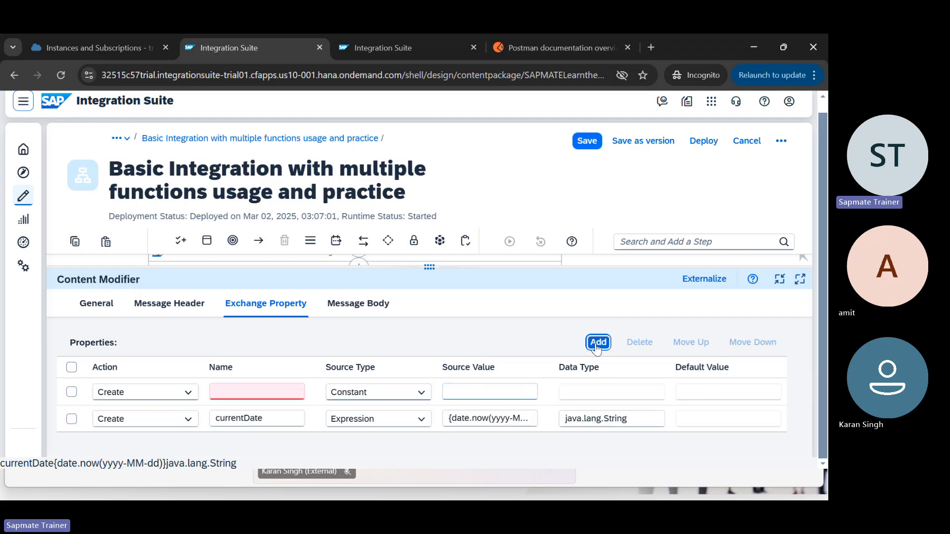
click(263, 395)
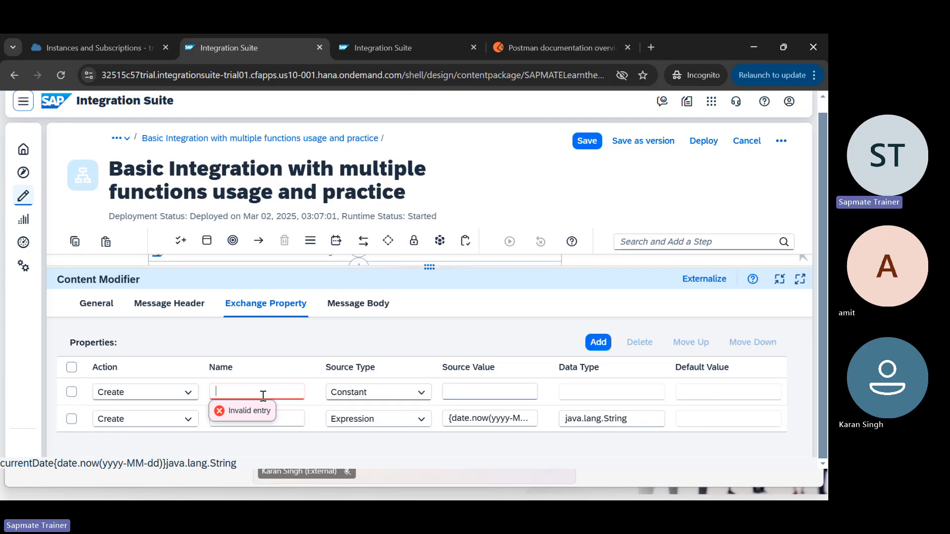
text(Ggda)
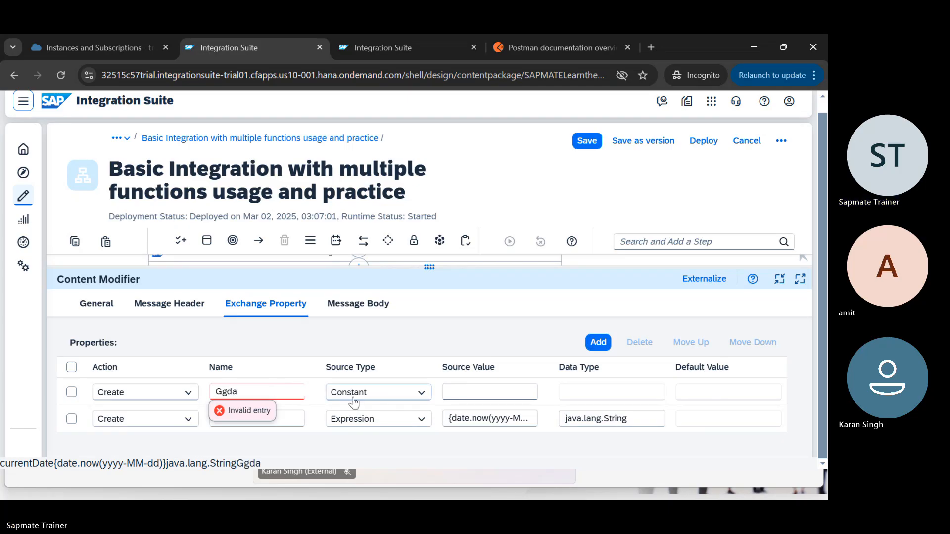
click(421, 392)
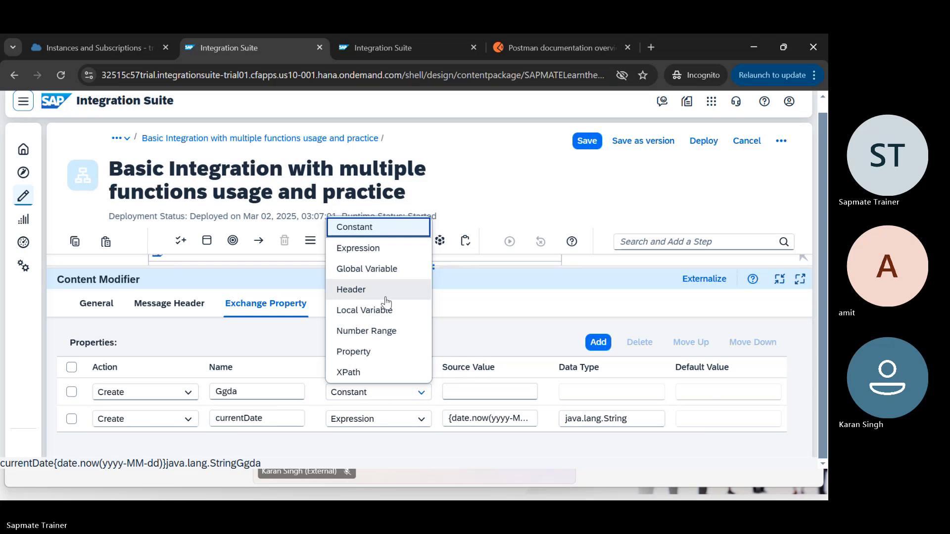
click(378, 310)
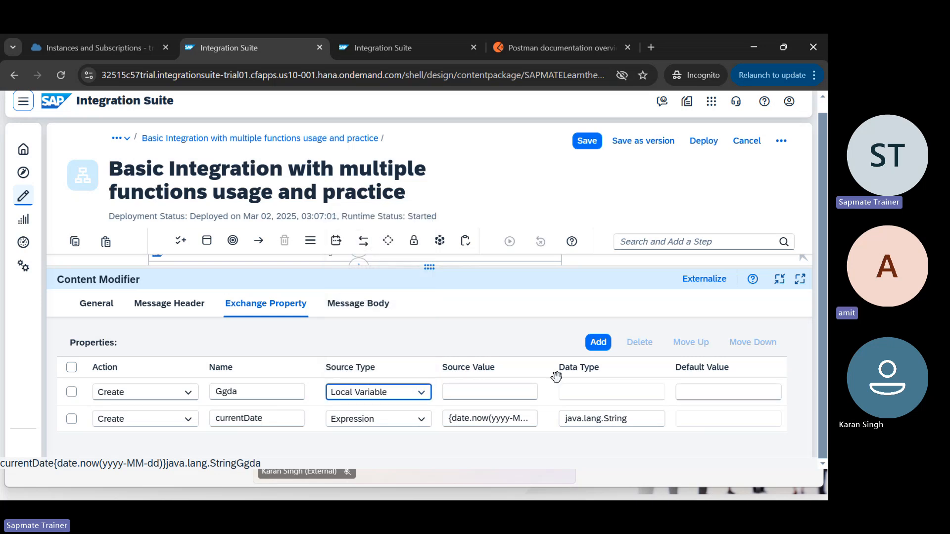
click(699, 391)
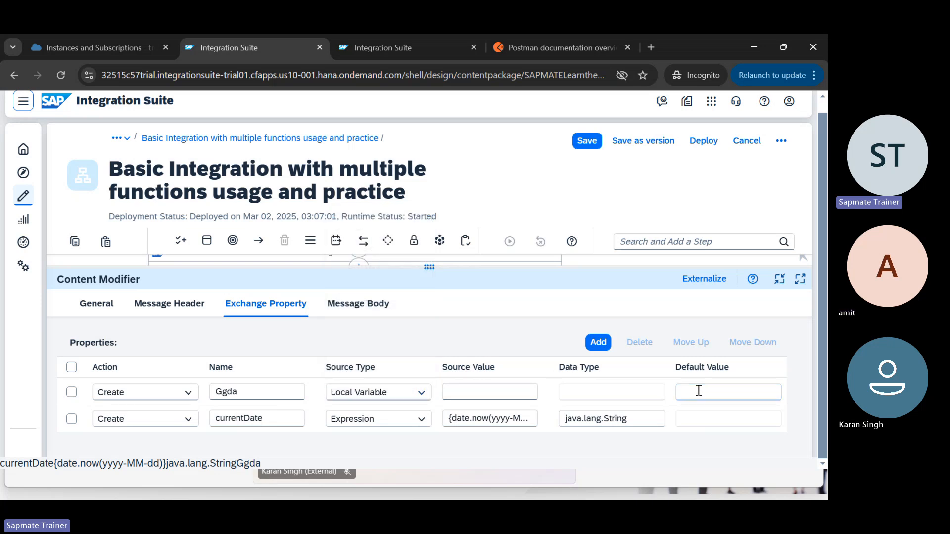
text(0297342fb)
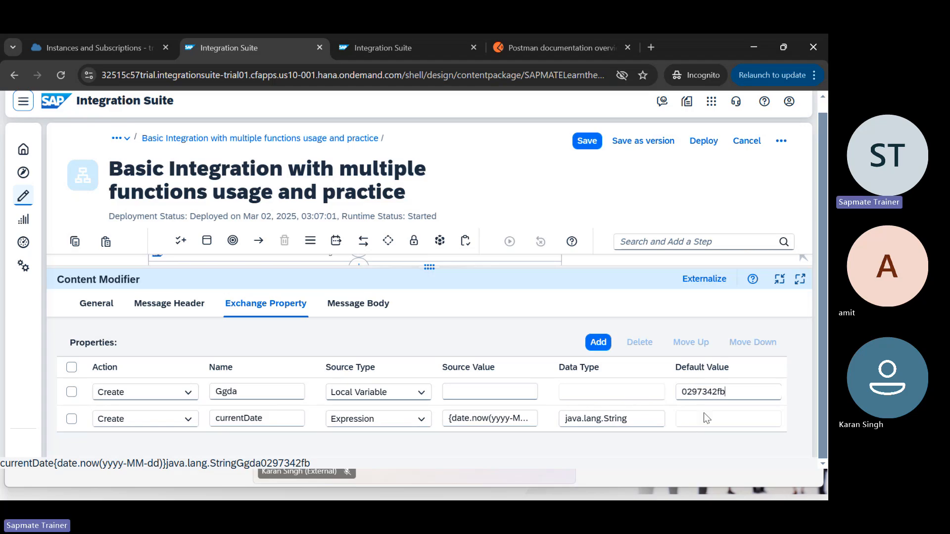
click(492, 391)
text(LMDS)
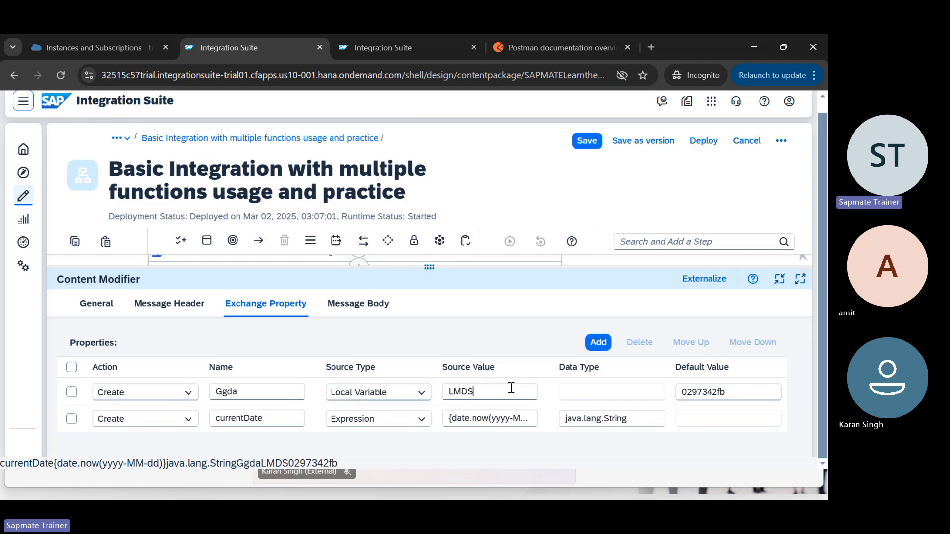
Step: Check the traced run's End step exchange properties, where currentDate shows literal {date.now(yyyy-MM-dd)}
key(ctrl+Tab)
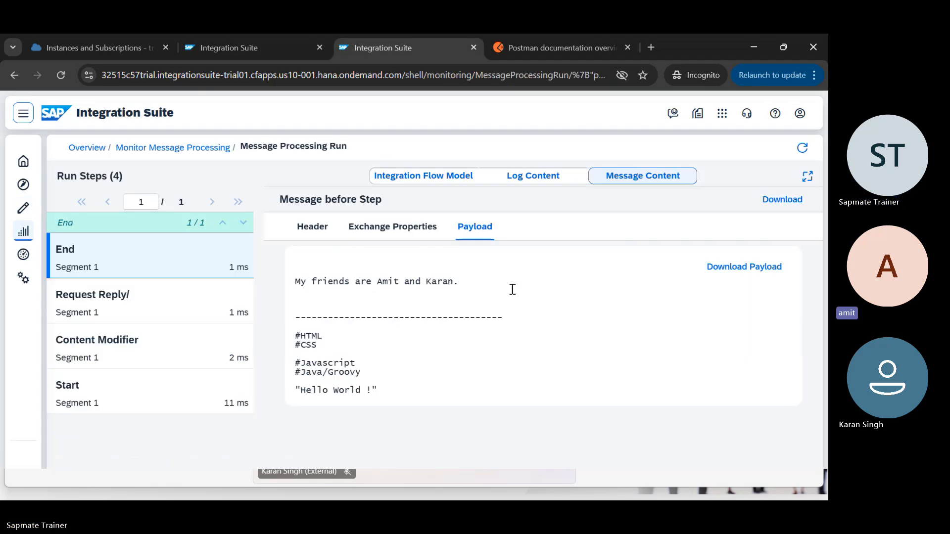
click(178, 149)
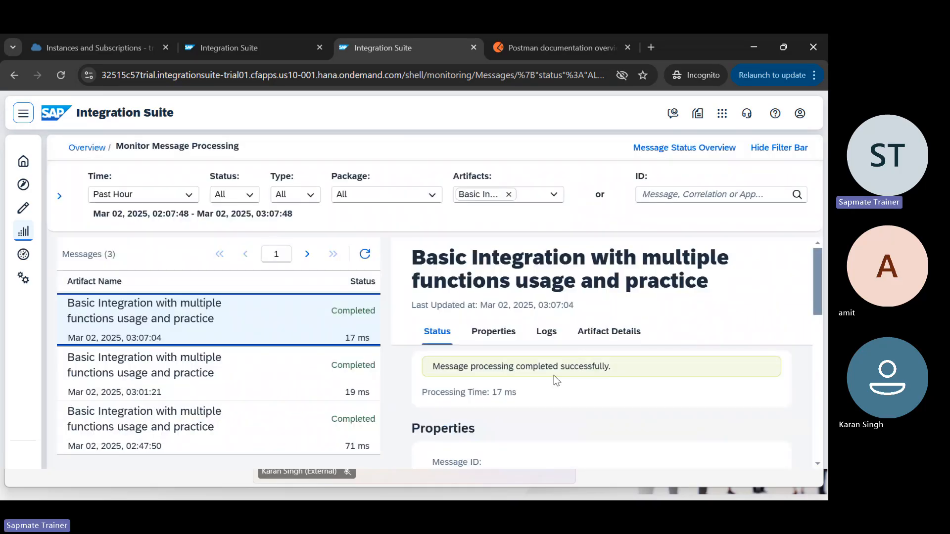
click(549, 334)
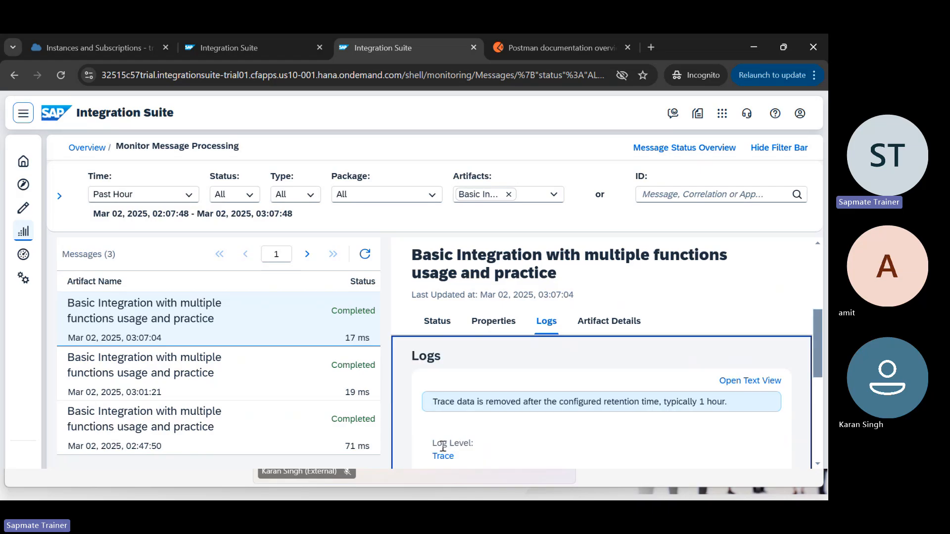
click(442, 456)
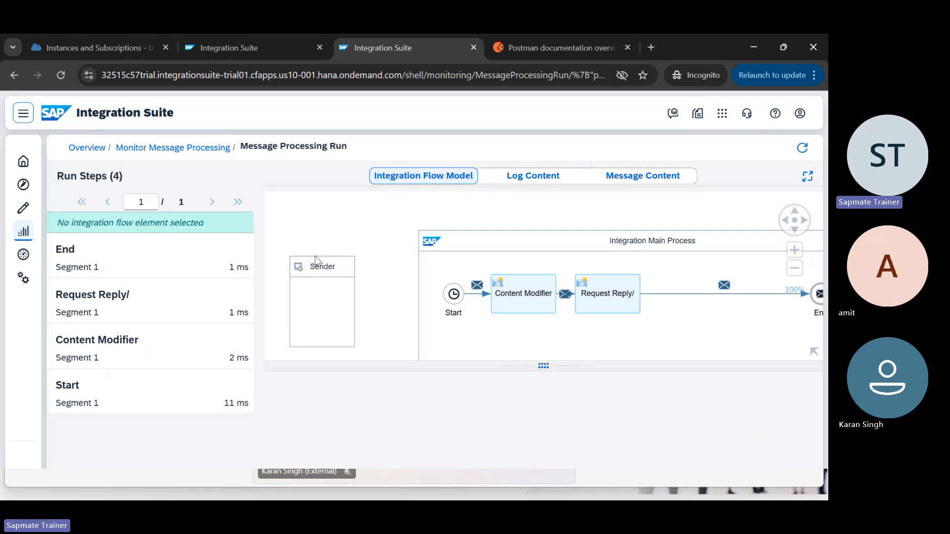
click(158, 273)
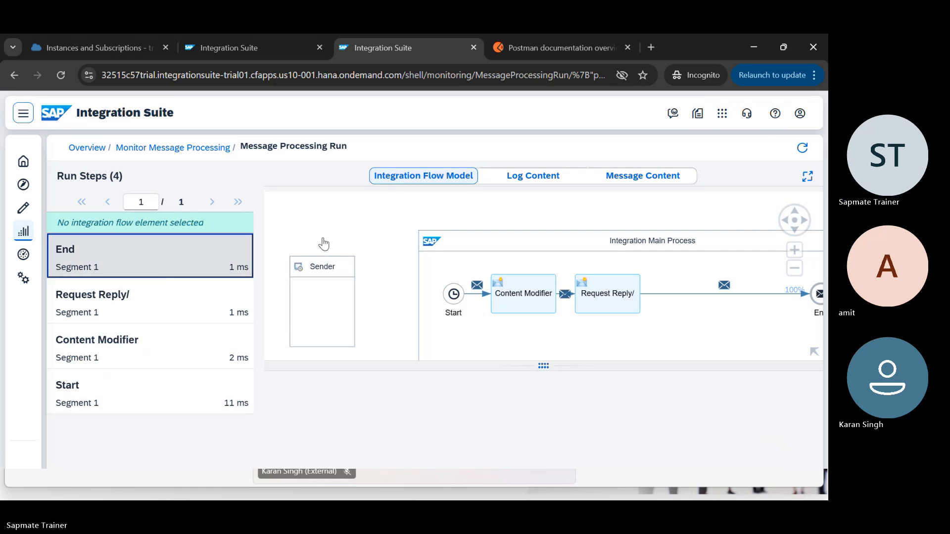
click(684, 179)
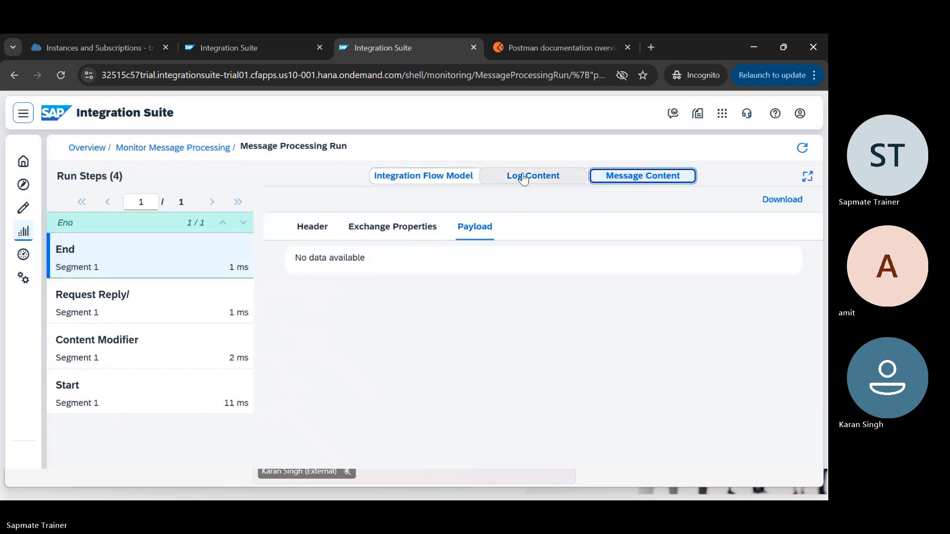
click(410, 227)
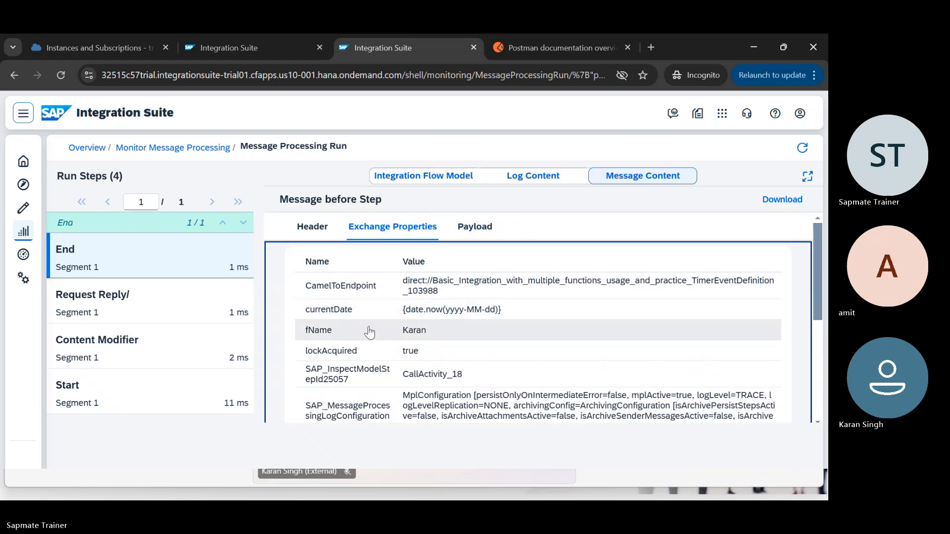
drag(526, 311, 400, 314)
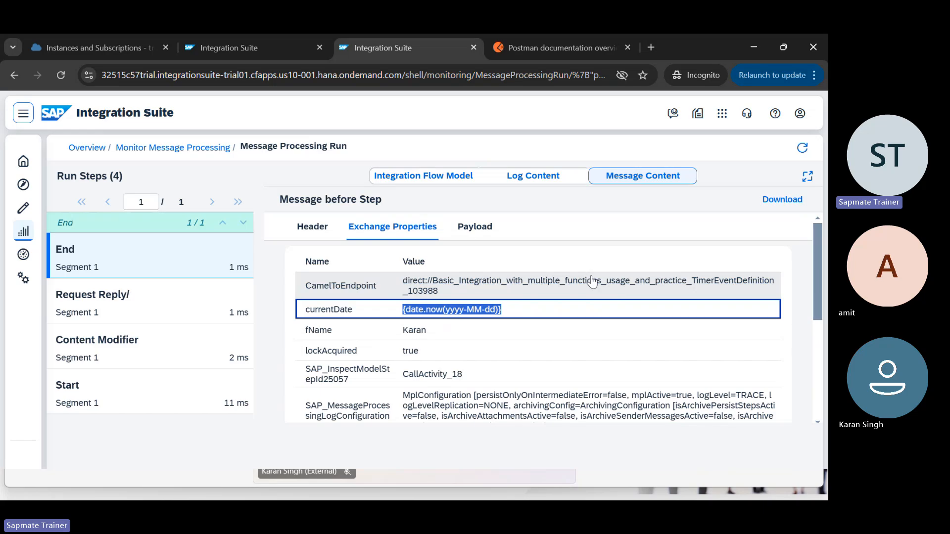
key(ctrl+shift+Tab)
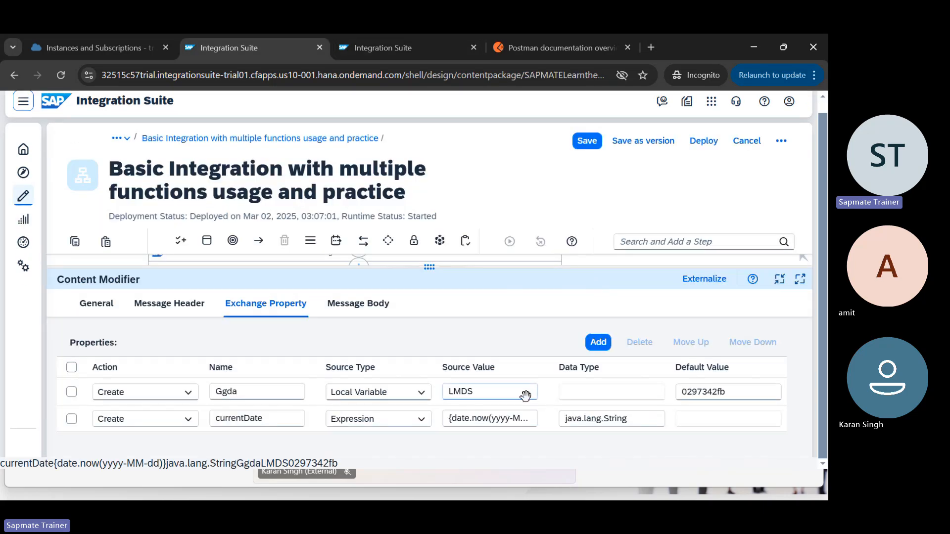
Step: Delete the Ggda property and change currentDate's source value to date.now{yyyy-MM-dd}
click(71, 392)
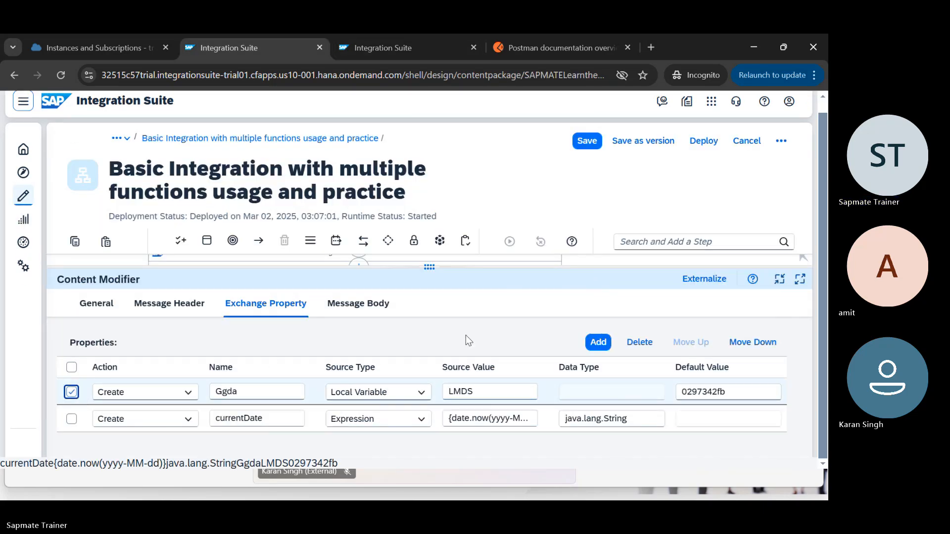
click(639, 343)
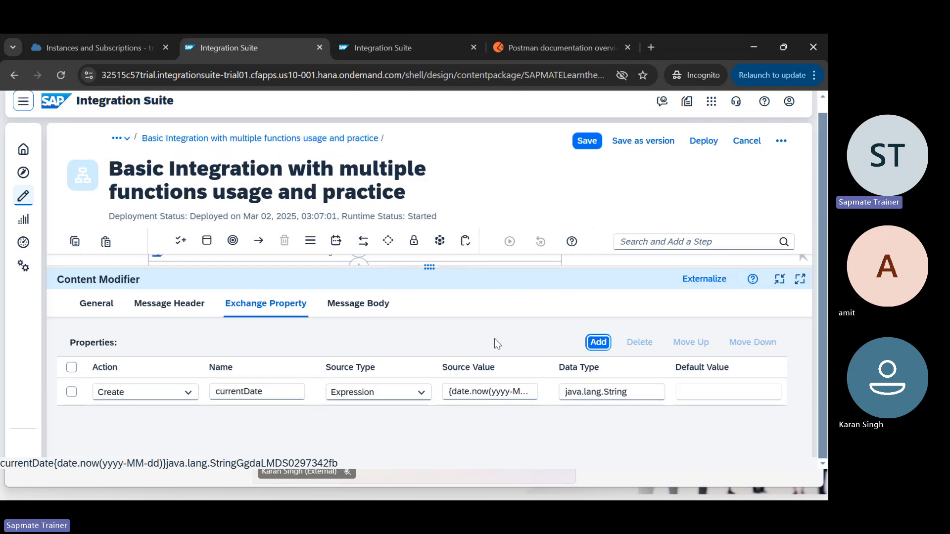
double_click(456, 392)
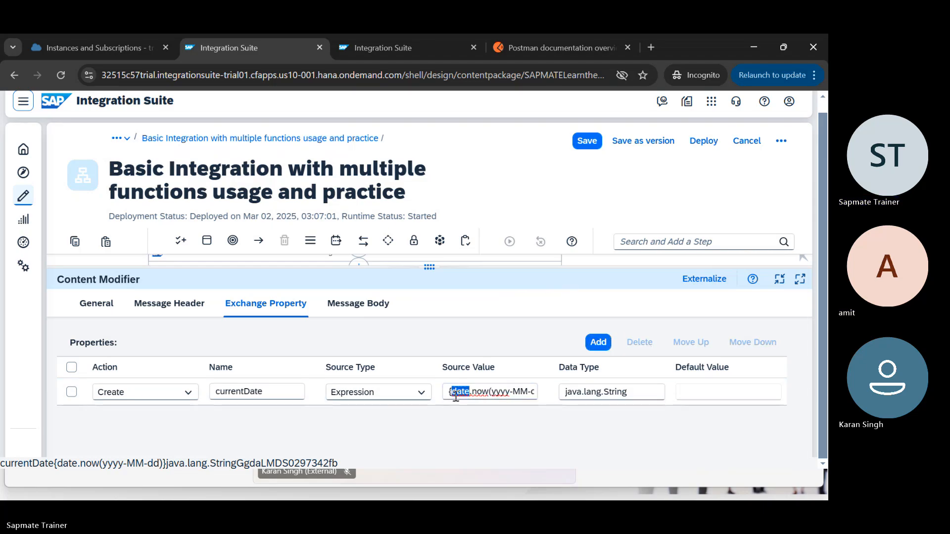
key(Left)
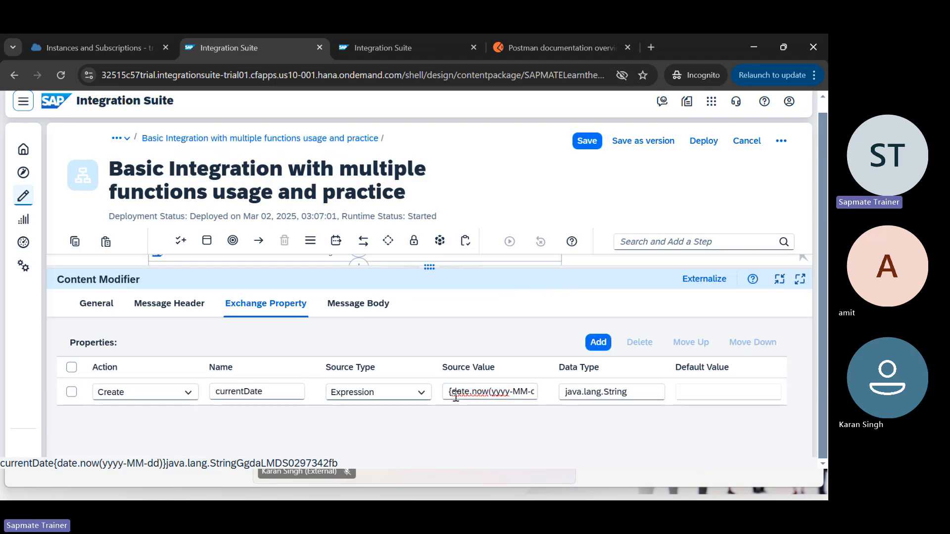
key(BackSpace)
key(Right)
key(Right)
key(Right)
key(Right)
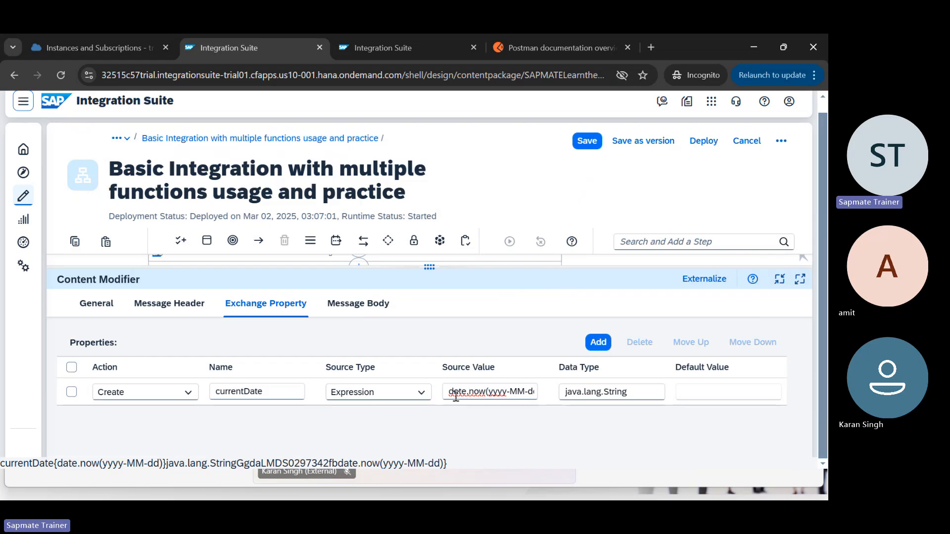
key(Right)
key(Right)
key(Right)
key(Right)
key(Delete)
text({)
key(BackSpace)
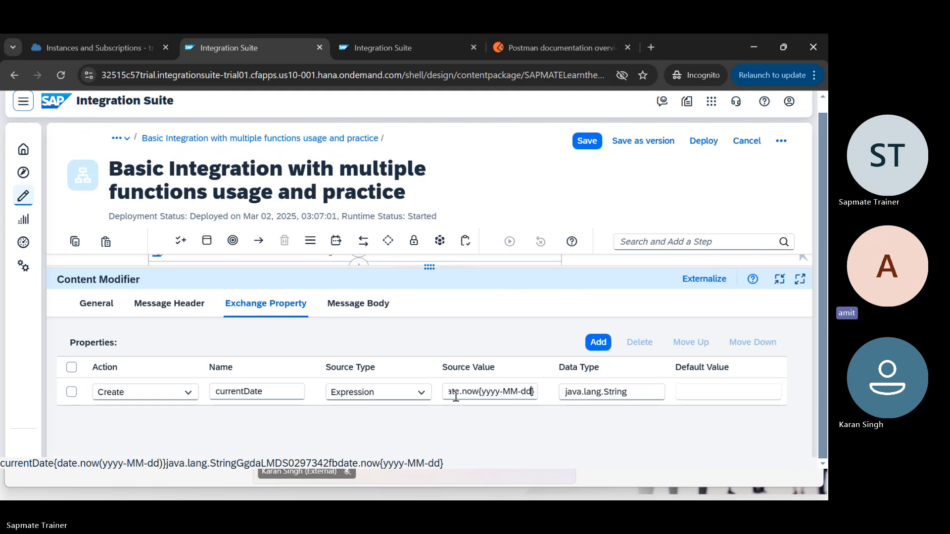
click(475, 392)
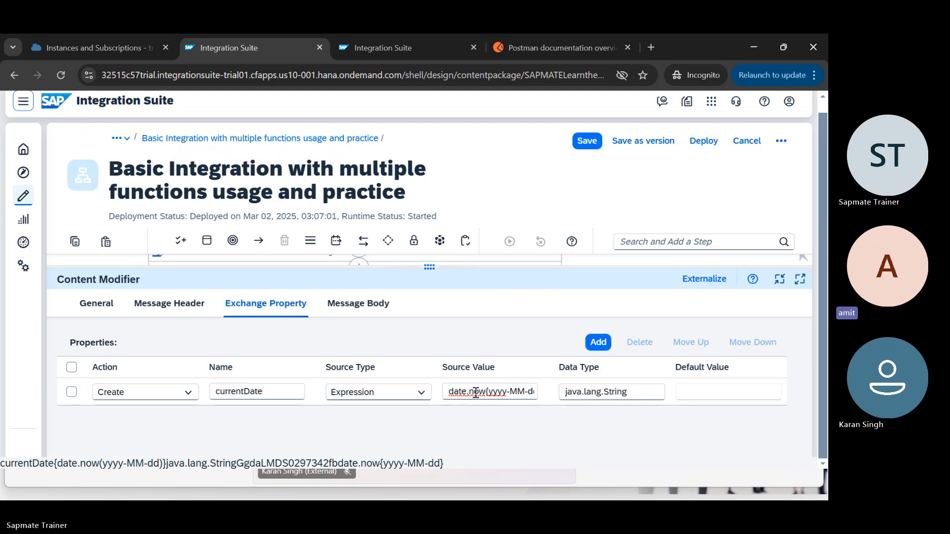
key(End)
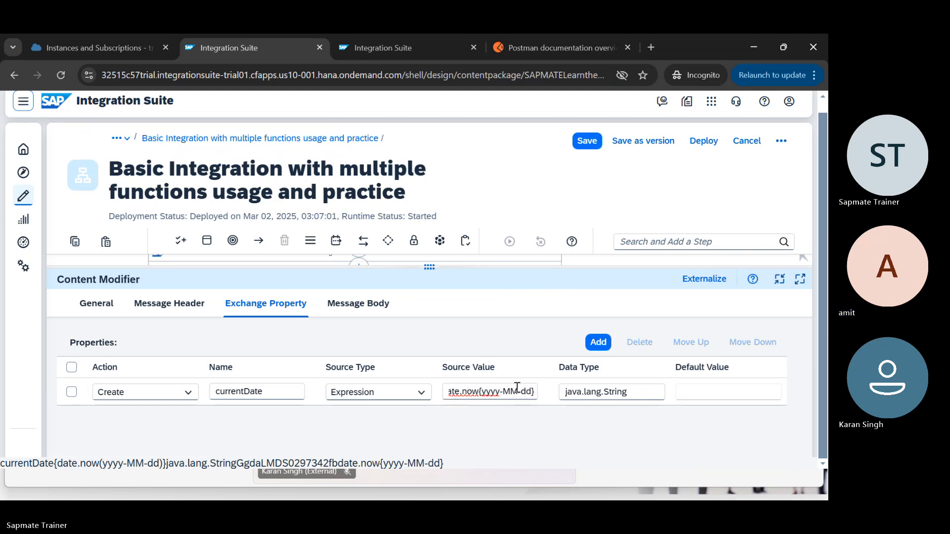
Step: Bring up the Windows task switcher with Alt+Tab to reach the Teams meeting window
key(alt+Tab)
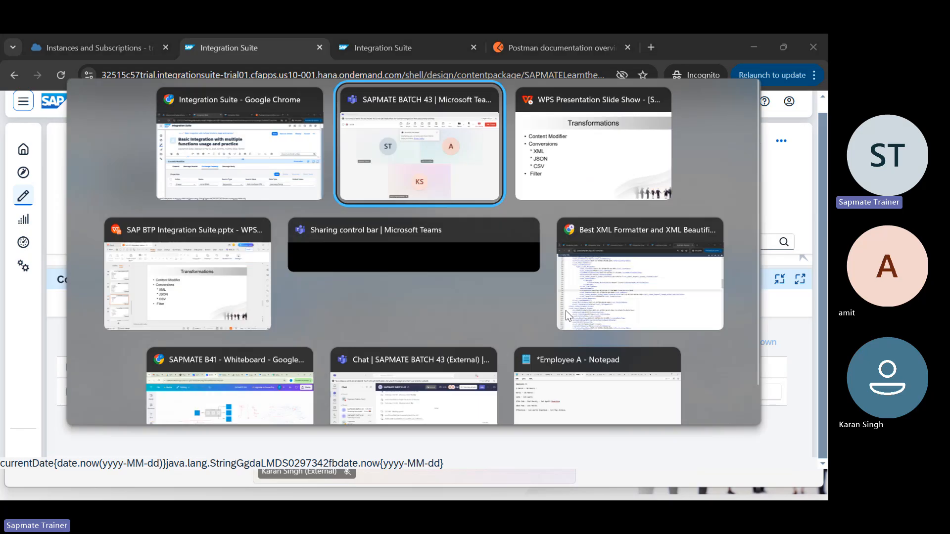
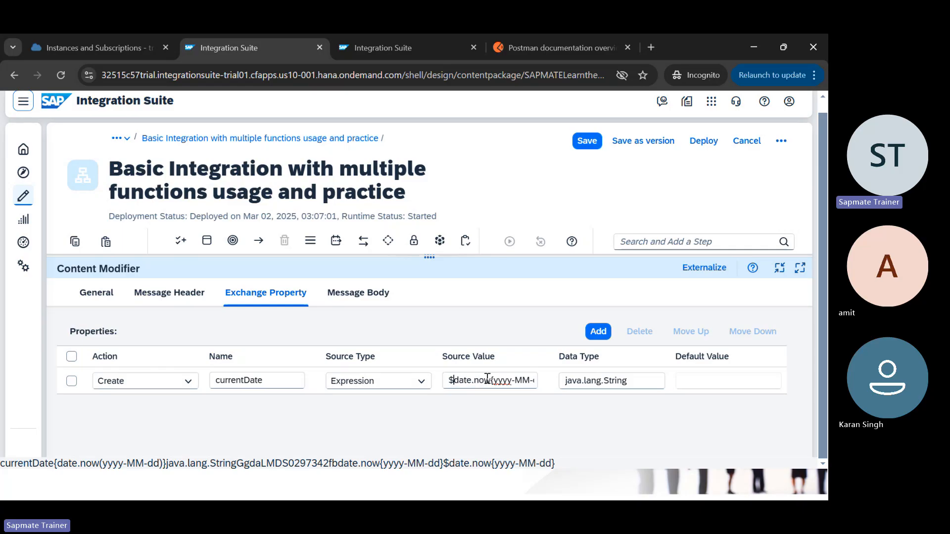
Step: Replace the dot after 'date' with a colon in currentDate's expression, checking the Notepad syntax notes
text({)
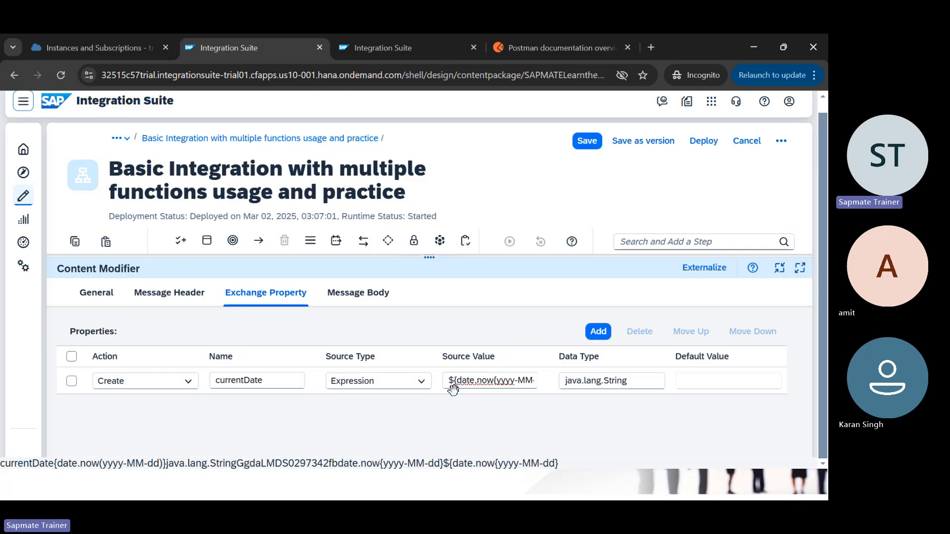
key(End)
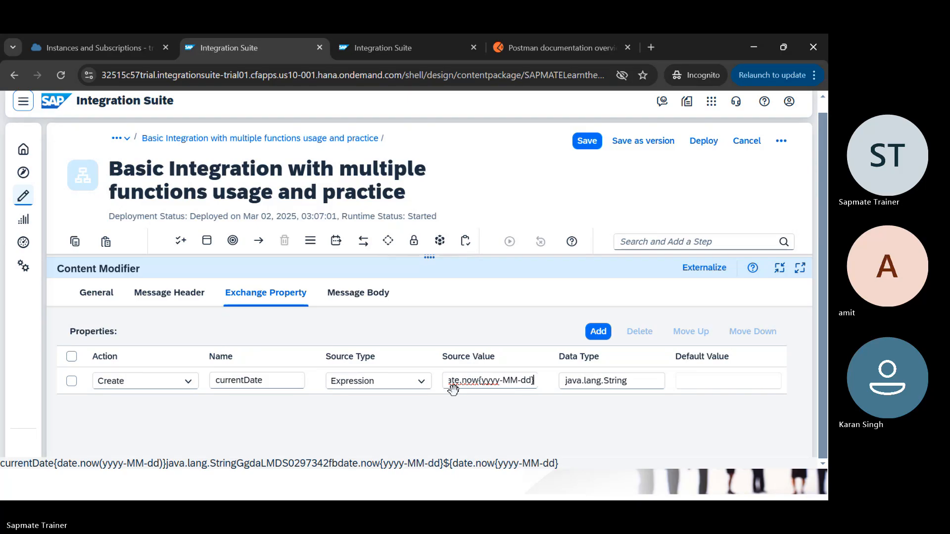
key(Home)
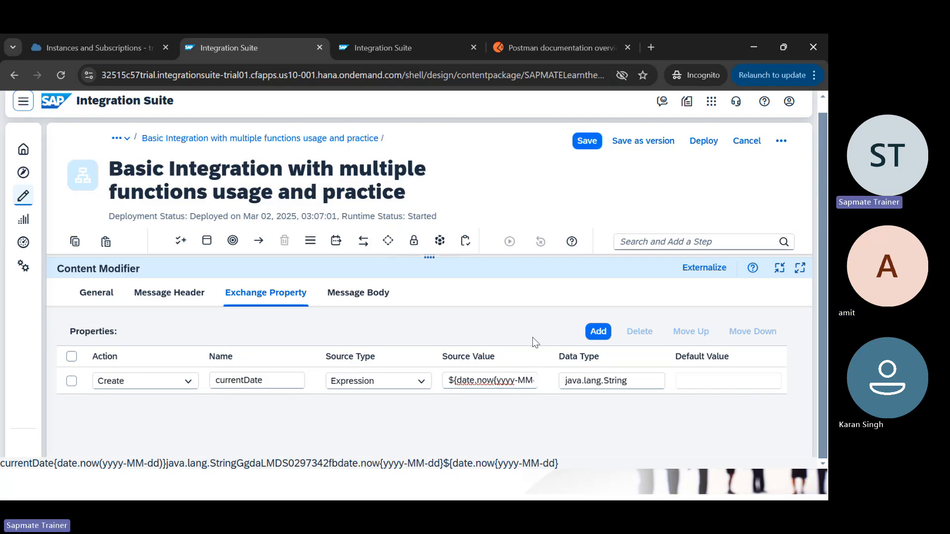
key(alt+Tab)
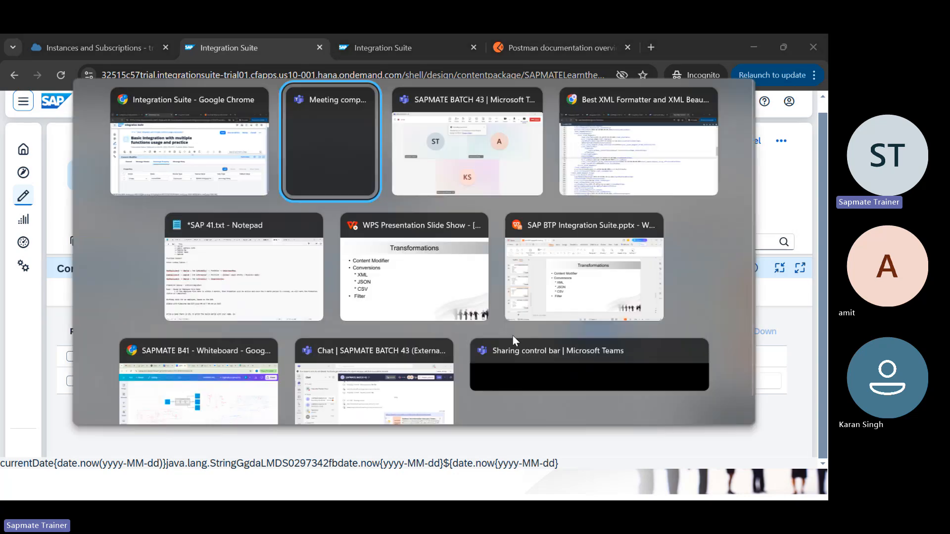
key(alt+Tab)
key(alt+Tab)
key(alt+Tab)
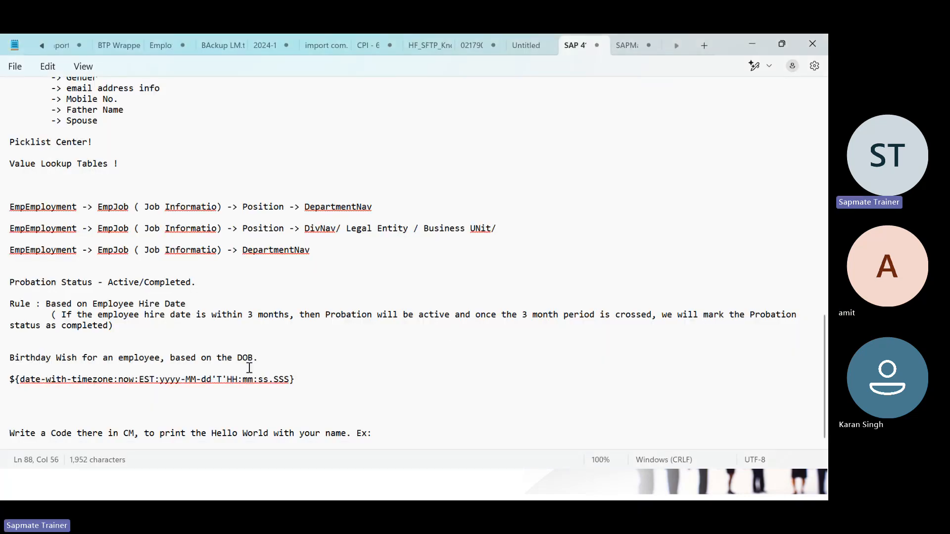
key(alt+Tab)
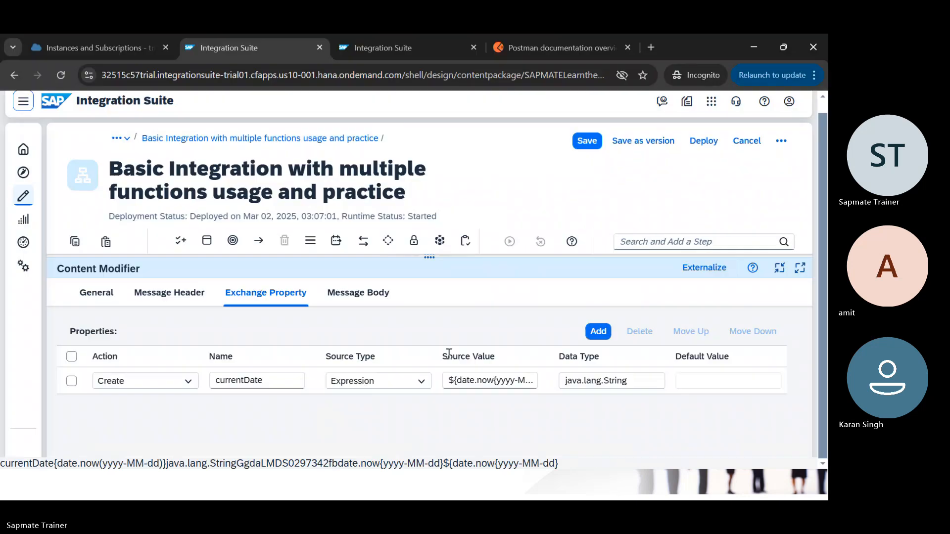
click(475, 379)
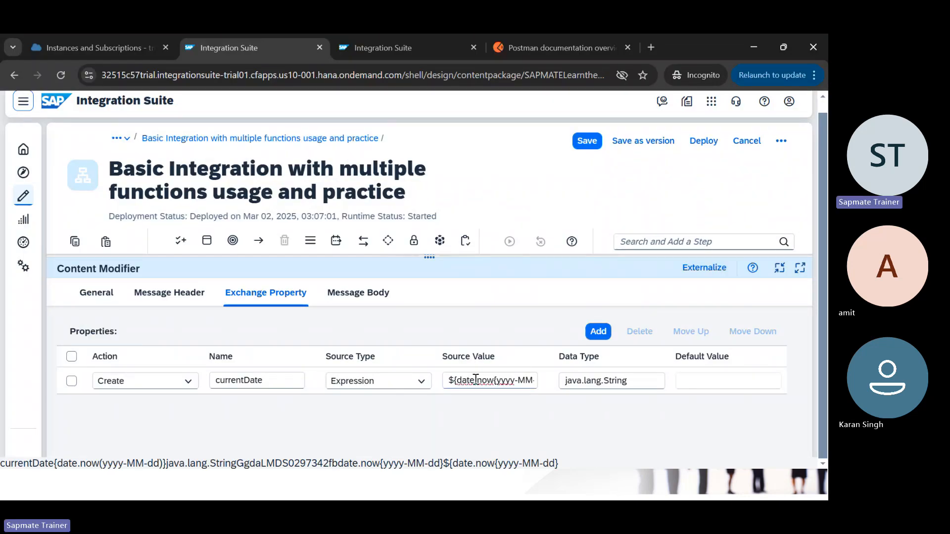
key(BackSpace)
text(:)
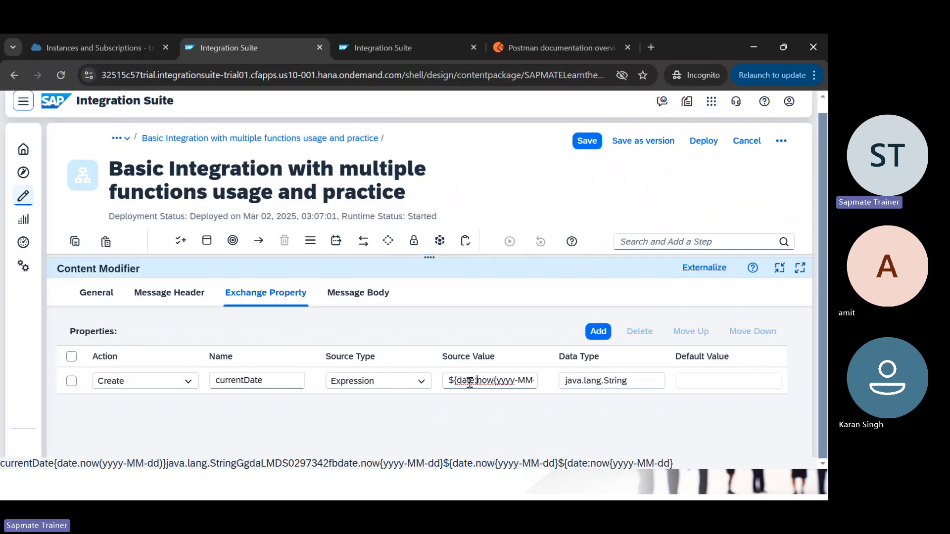
Step: Replace the brace after 'now' with a colon so it reads ${date:now:yyyy-MM-dd}
key(alt+Tab)
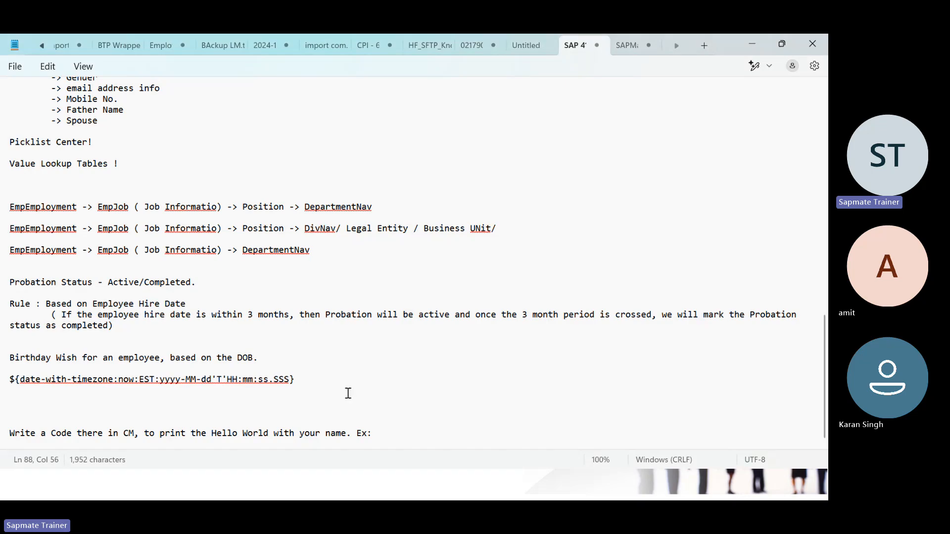
key(alt+Tab)
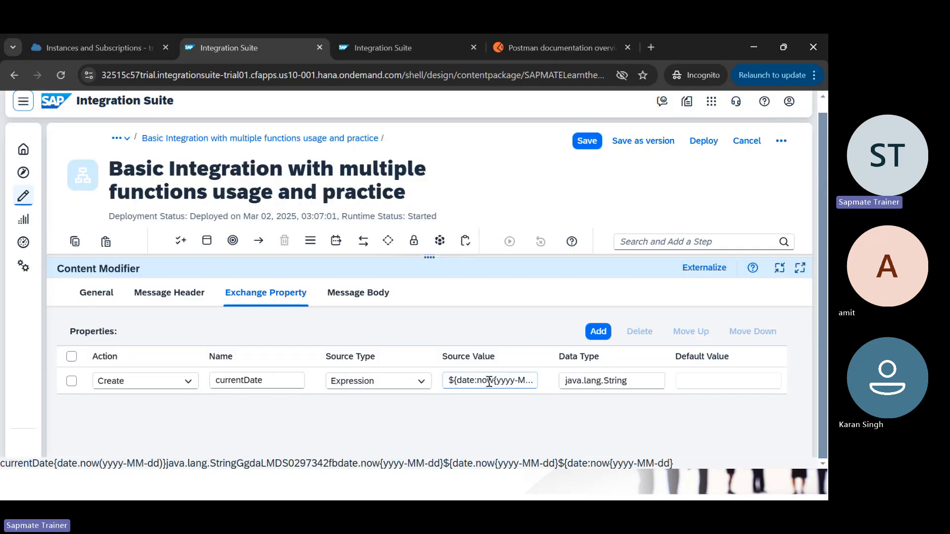
click(495, 380)
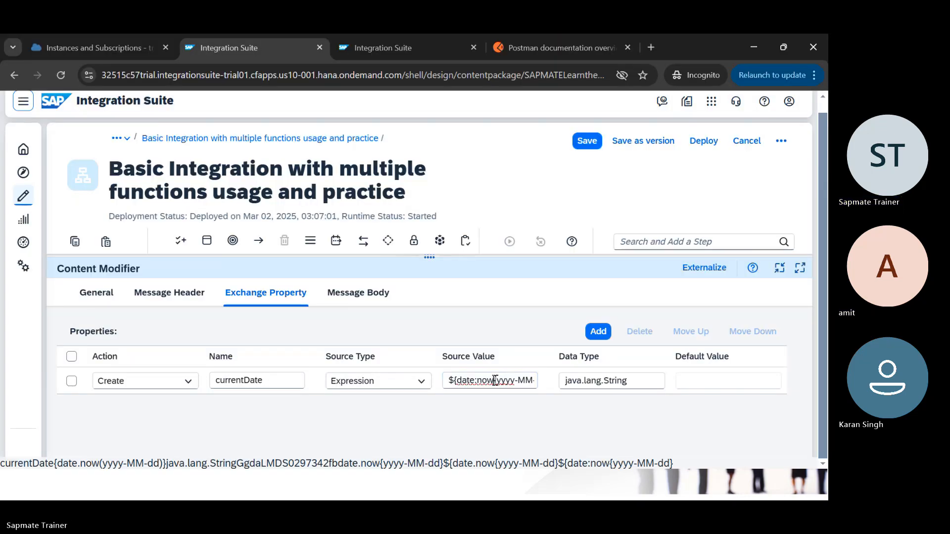
key(BackSpace)
text(:)
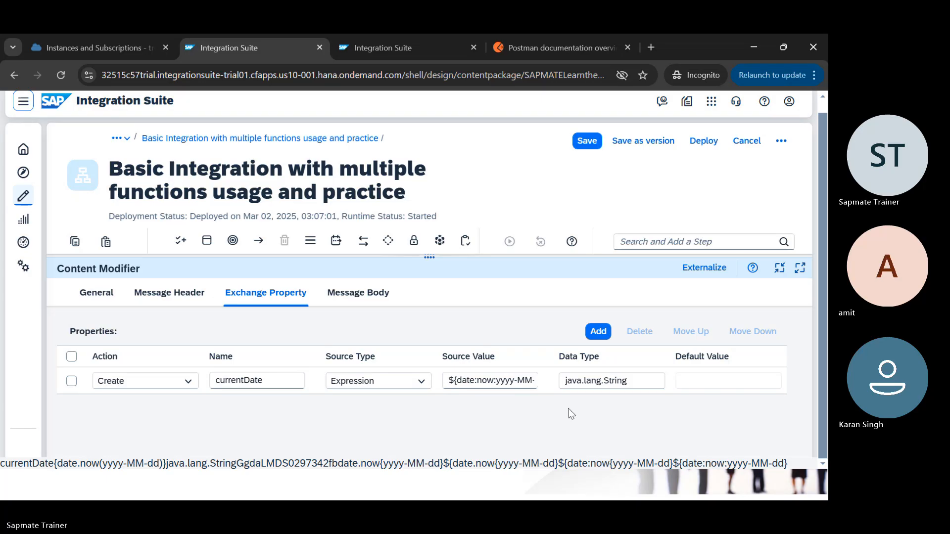
click(497, 380)
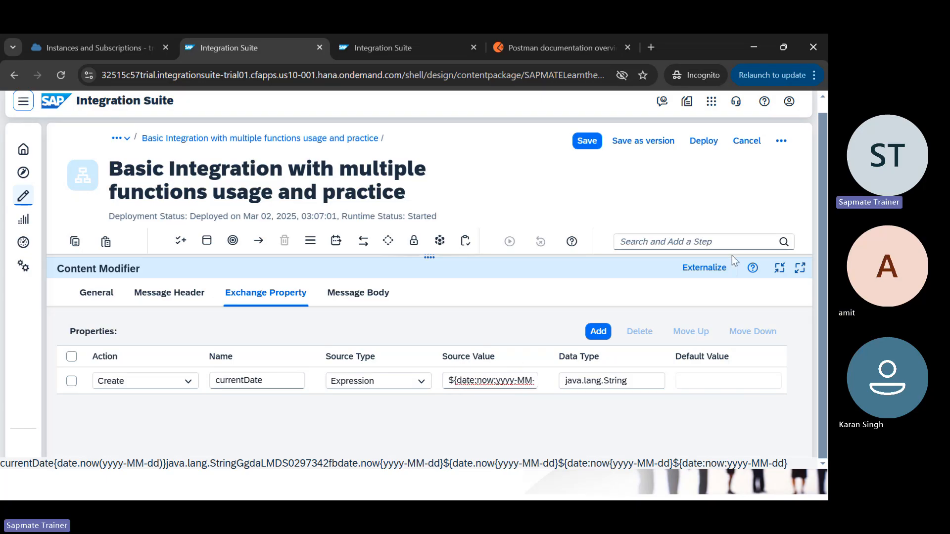
click(747, 219)
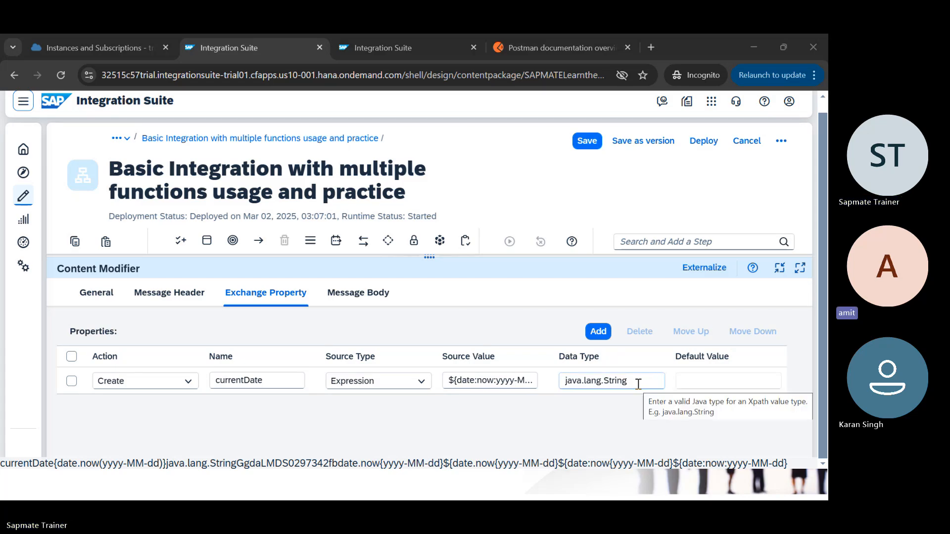
click(702, 143)
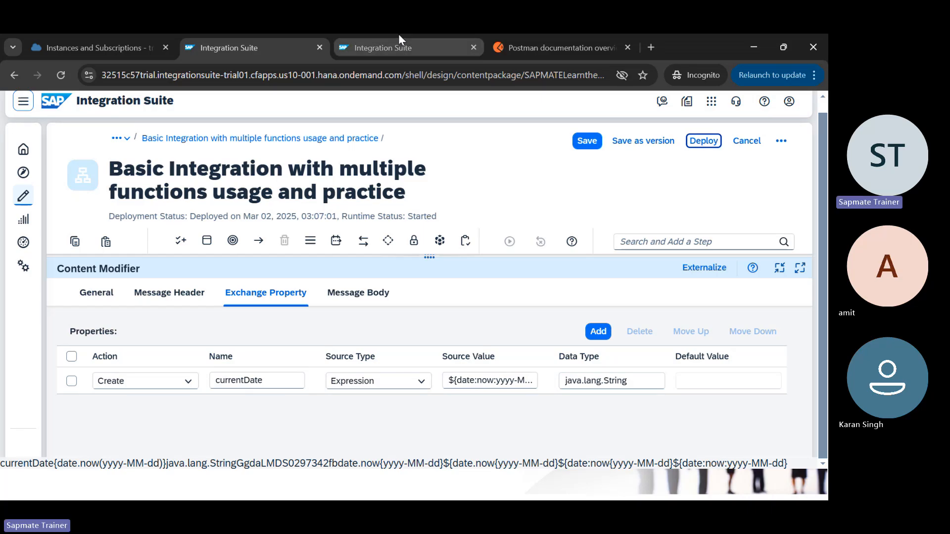
Step: Open the All integration content list from the monitoring overview
click(391, 45)
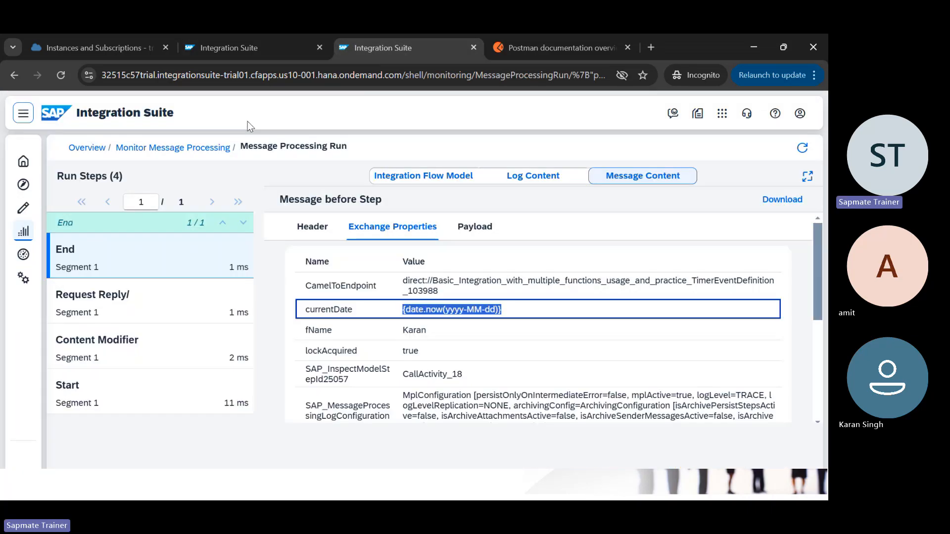
click(87, 147)
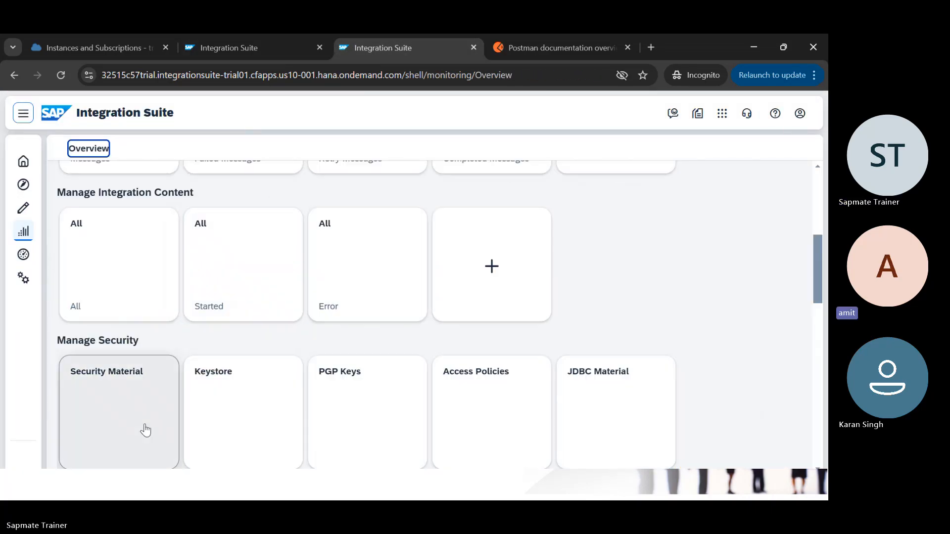
click(146, 276)
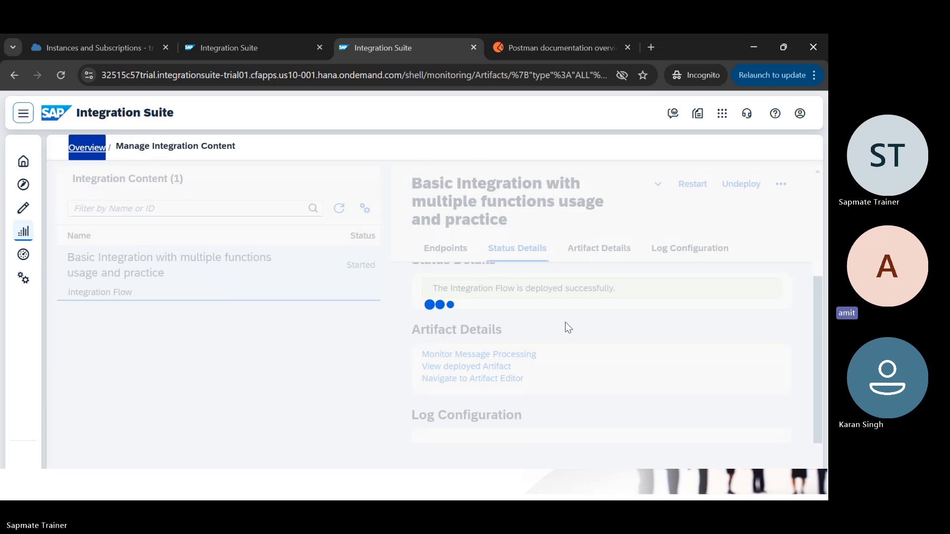
scroll(572, 369, down, 3)
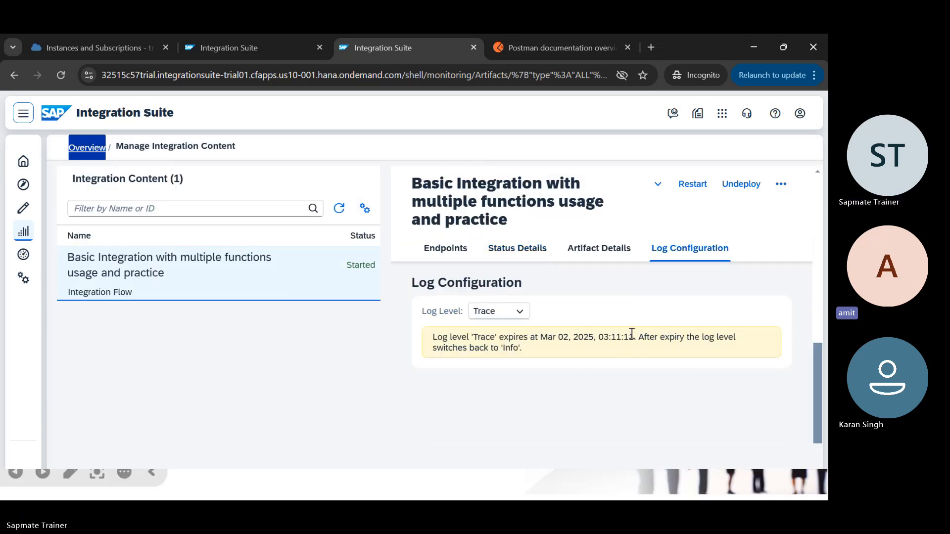
Step: Change the Basic Integration flow's log level to Trace and confirm the change
click(517, 312)
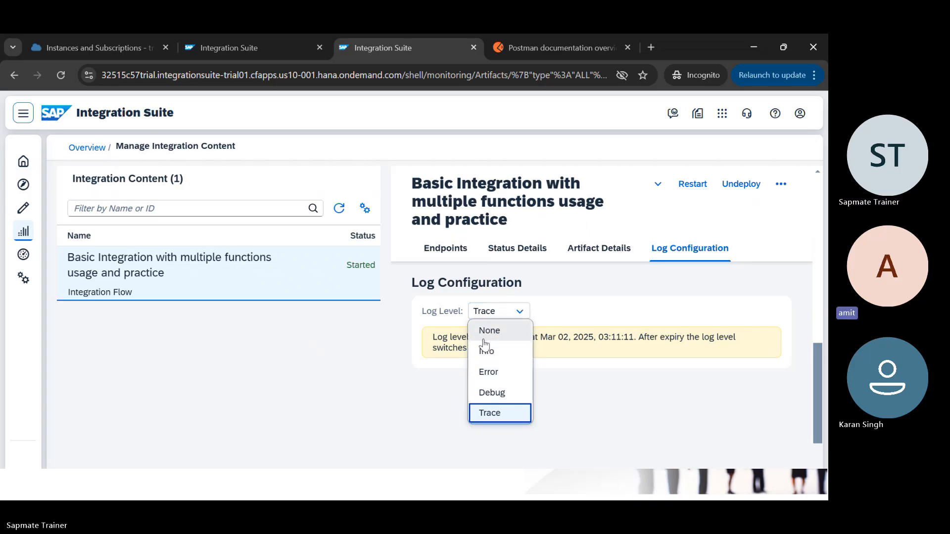
click(344, 216)
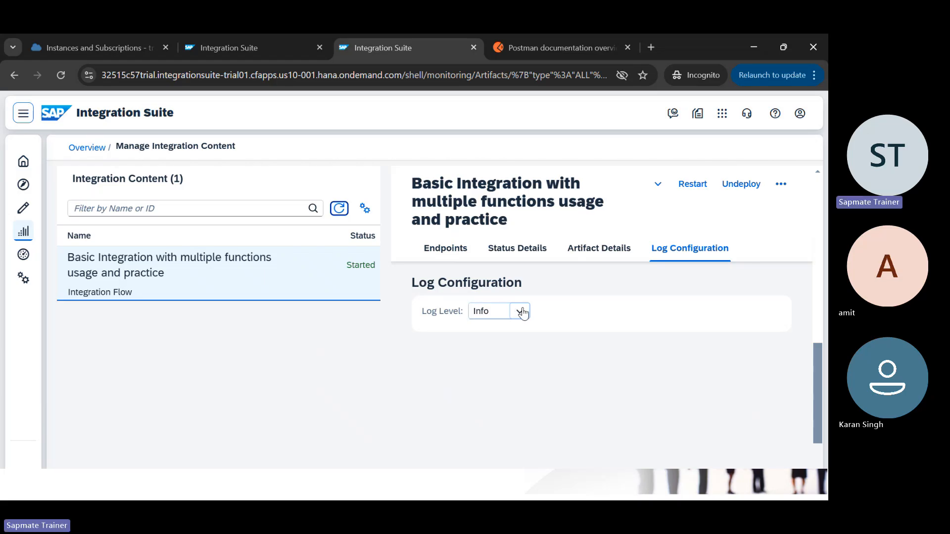
click(520, 311)
click(504, 415)
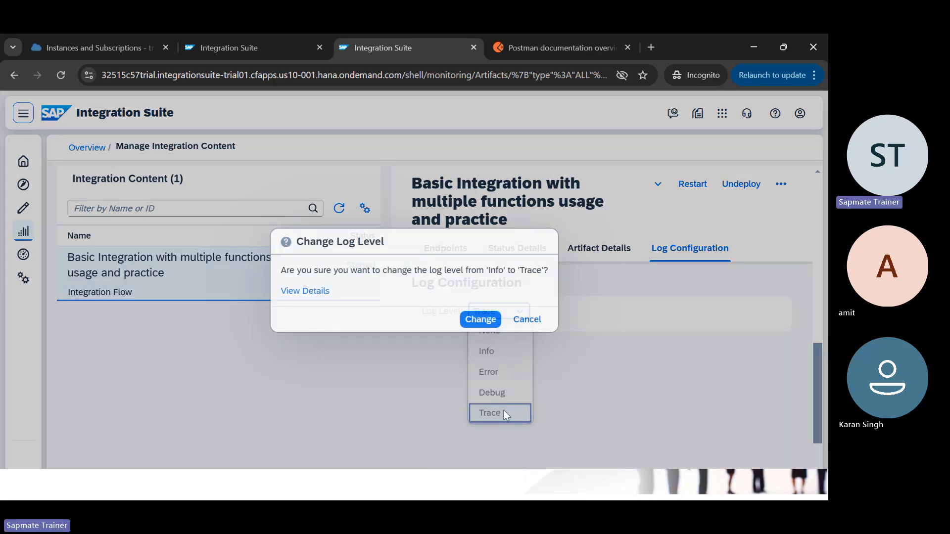
click(475, 319)
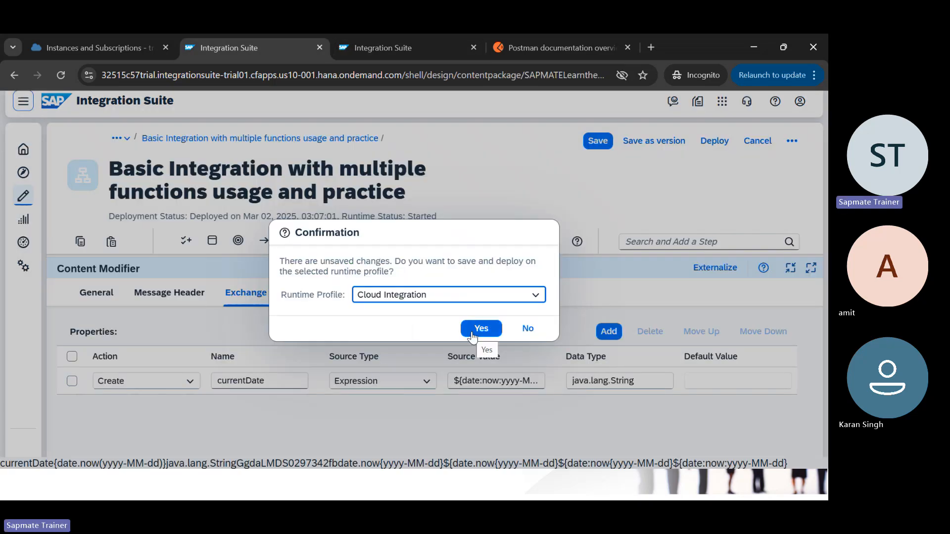
Step: Confirm saving and deploying the flow, then acknowledge the deployment message
click(470, 334)
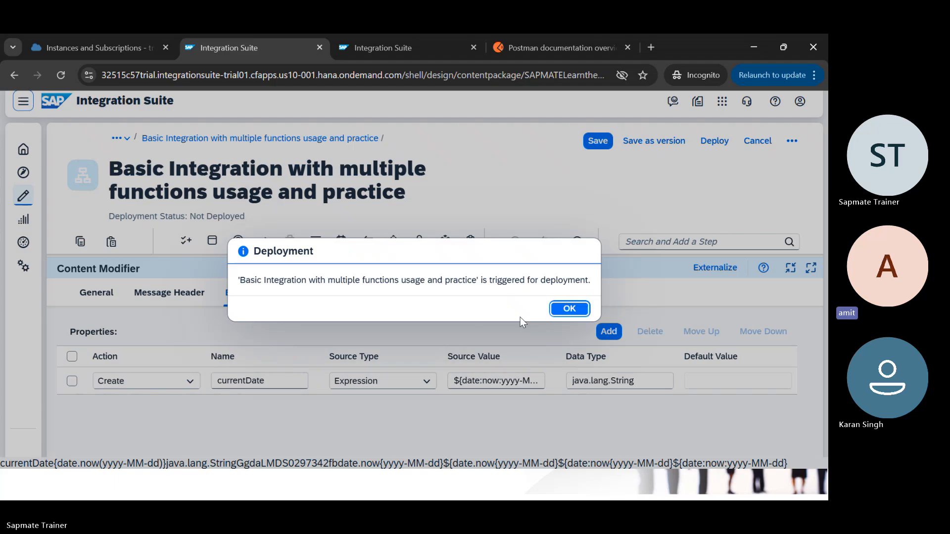
click(569, 309)
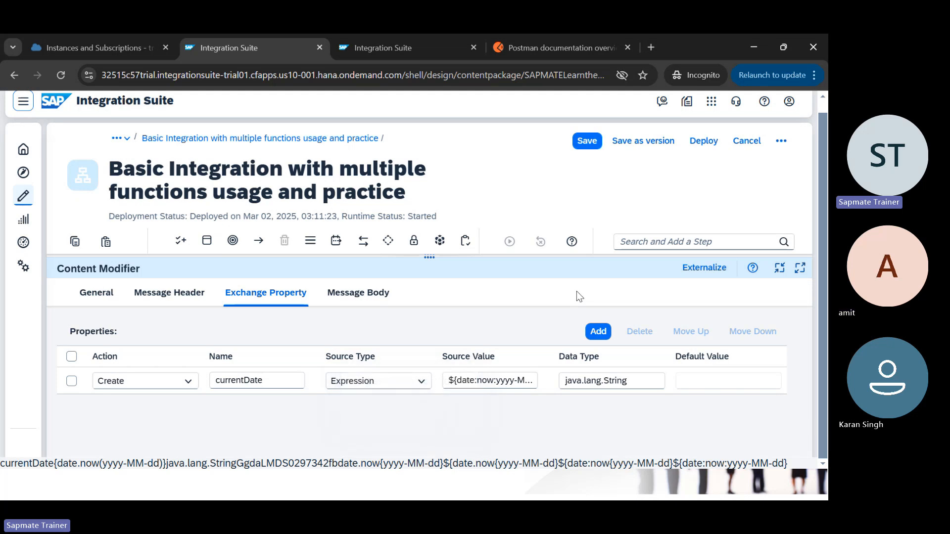
Step: Open message processing monitoring for the flow and check its Trace log level
key(ctrl+Tab)
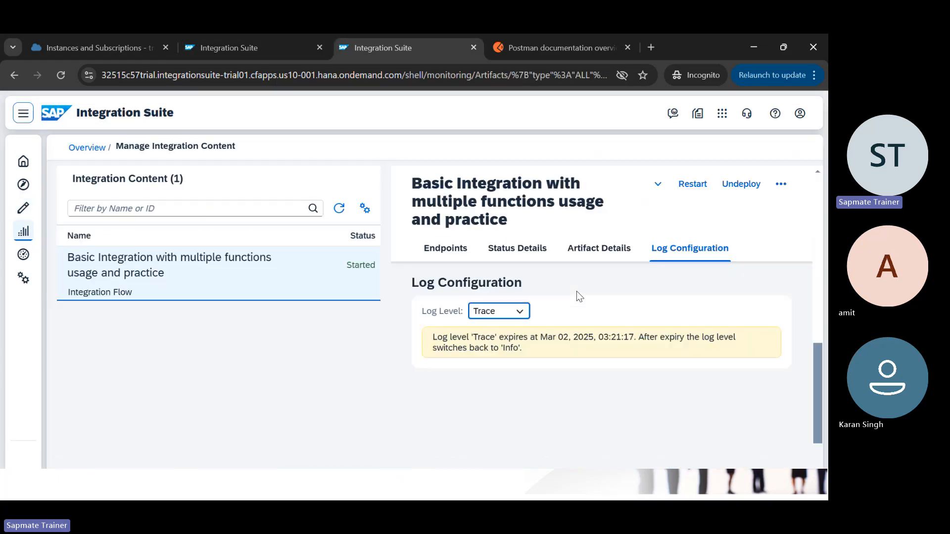
scroll(539, 289, up, 1)
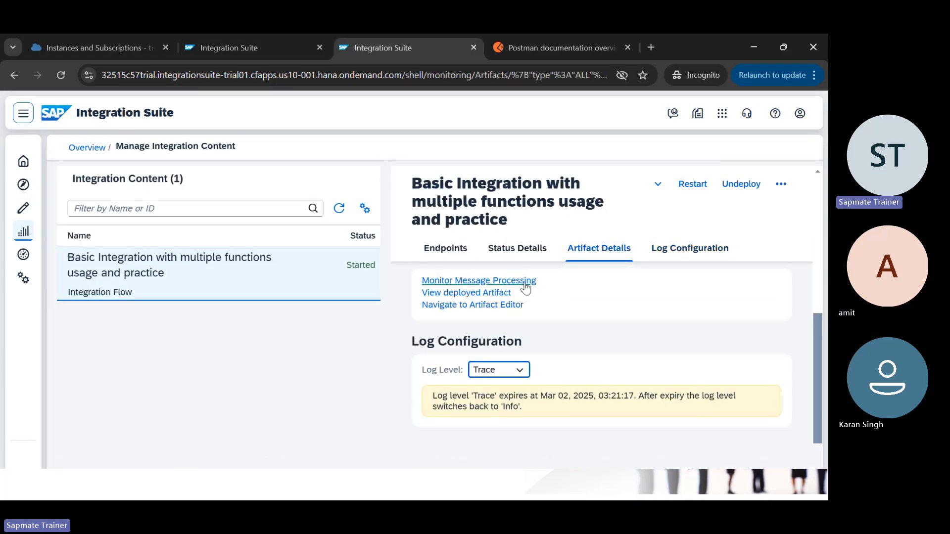
click(524, 281)
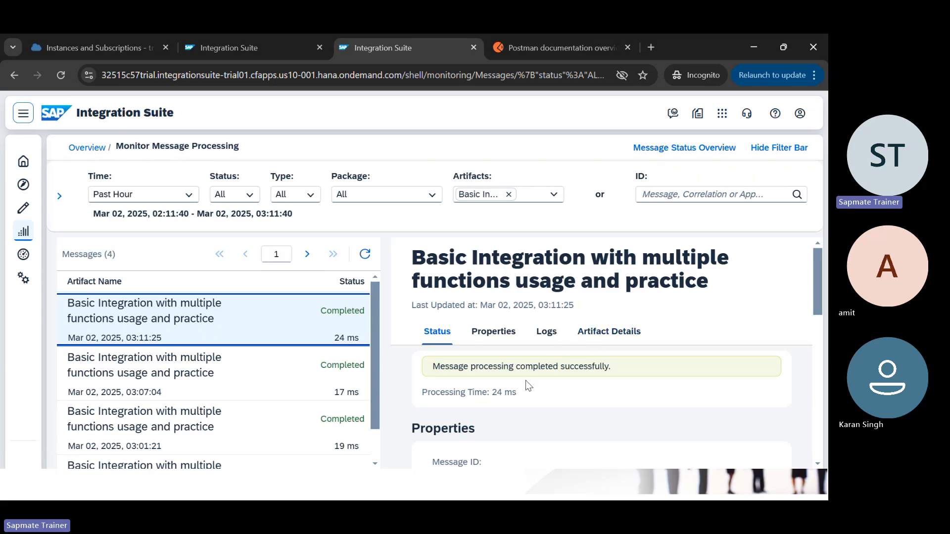
scroll(526, 381, down, 5)
scroll(525, 381, down, 1)
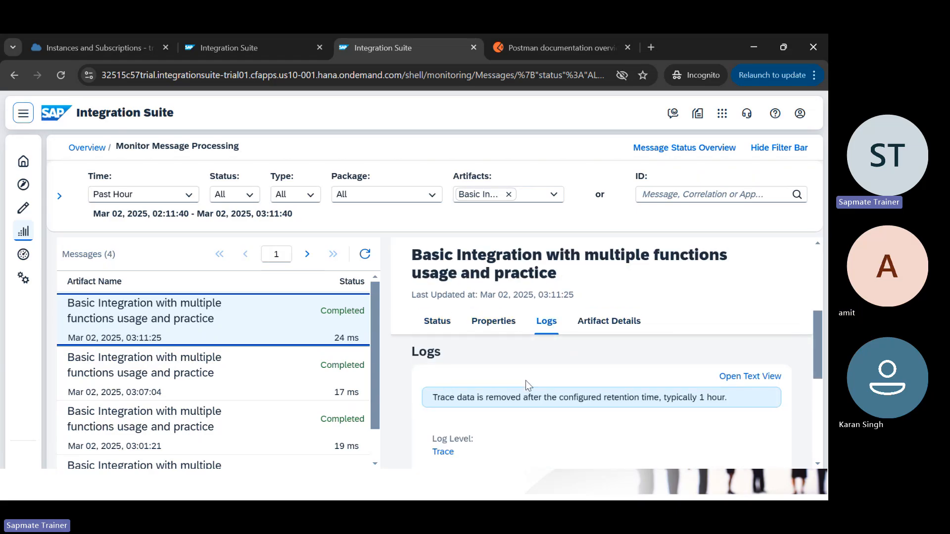
double_click(443, 452)
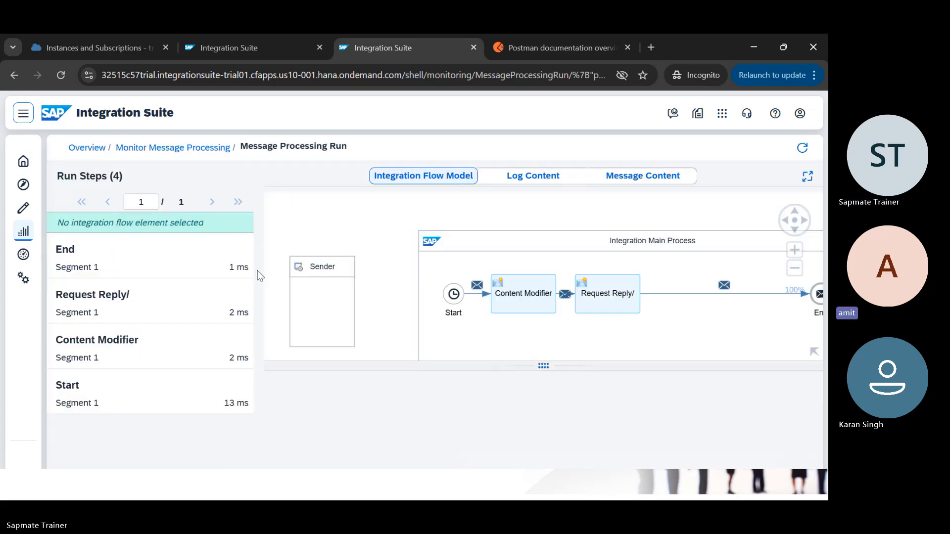
Step: Show the End step's exchange properties, where currentDate now reads 2025-03-02
click(208, 267)
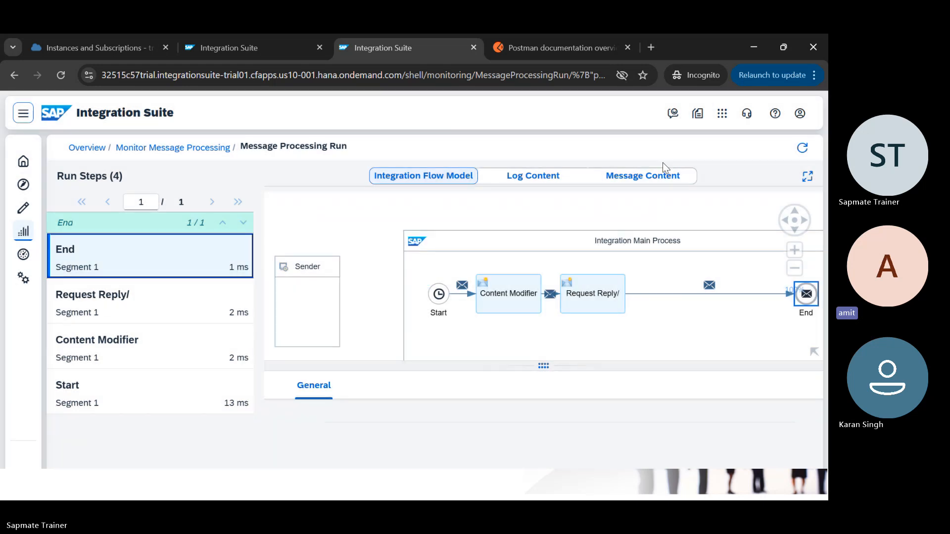
click(655, 182)
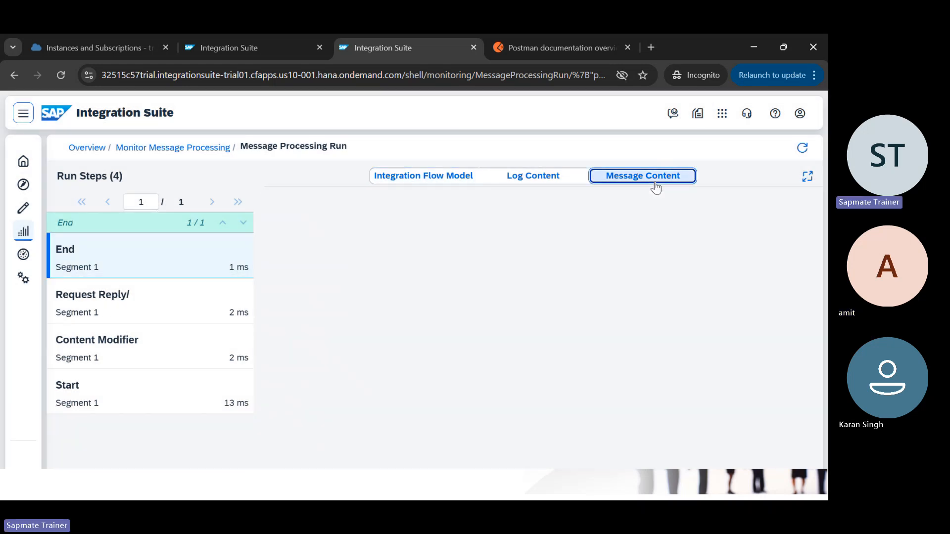
click(477, 230)
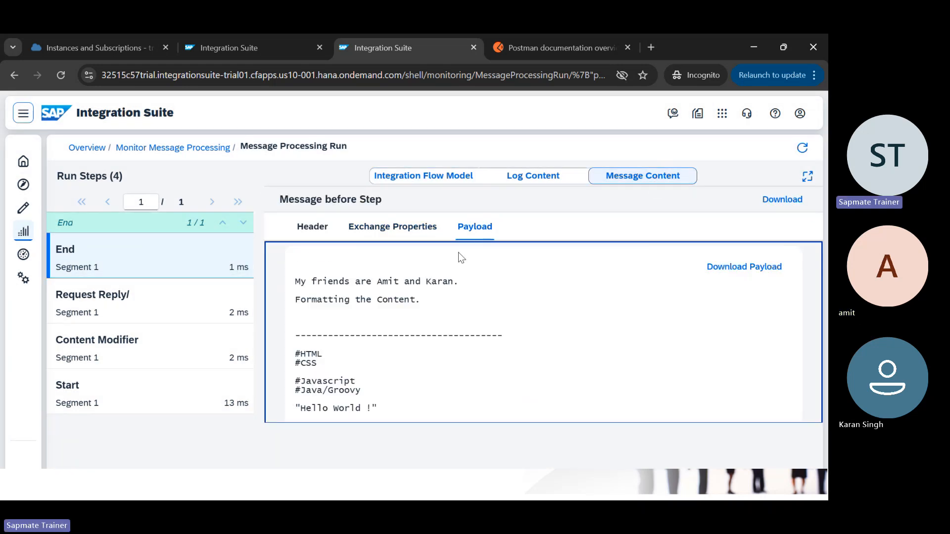
click(352, 230)
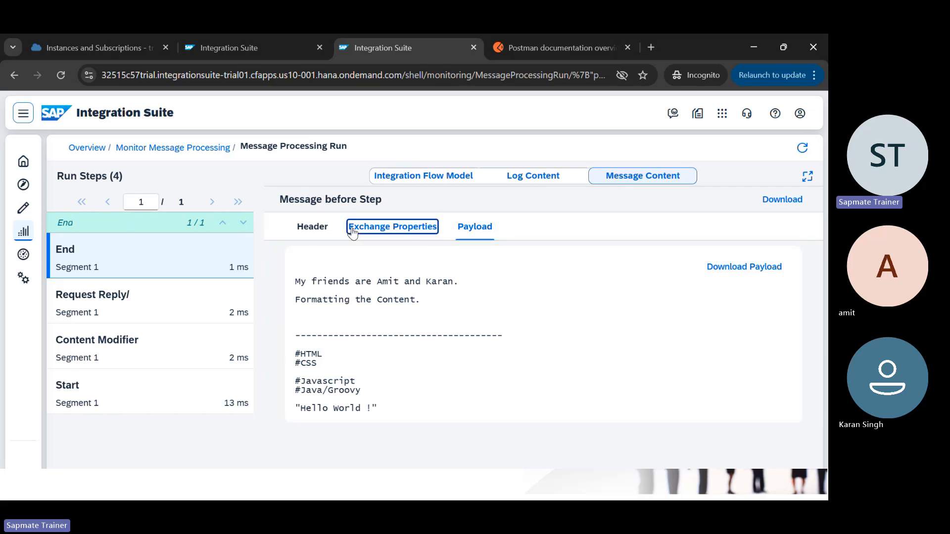
drag(458, 317, 396, 320)
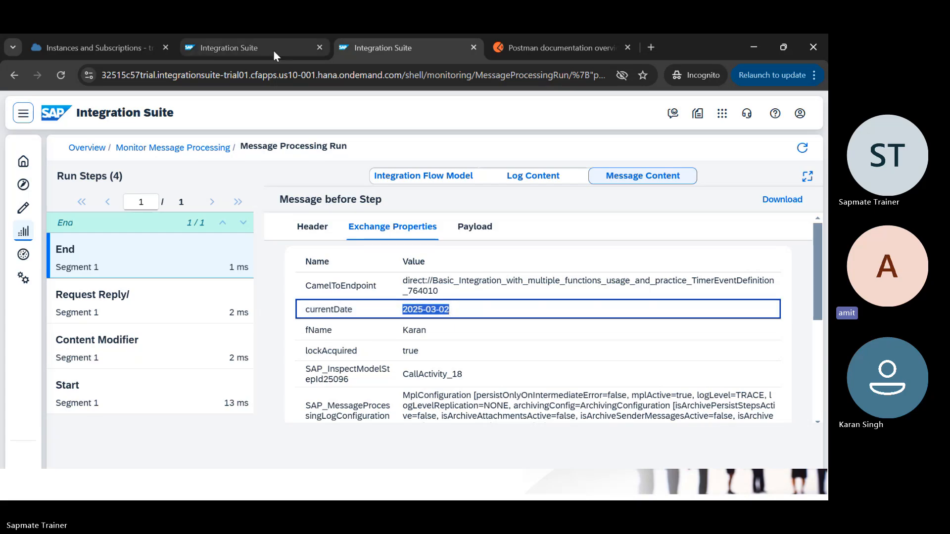
Step: Edit the currentDate expression to ${date:now:dd-MM-yyyy}, reordering the date pattern
click(248, 54)
double_click(506, 380)
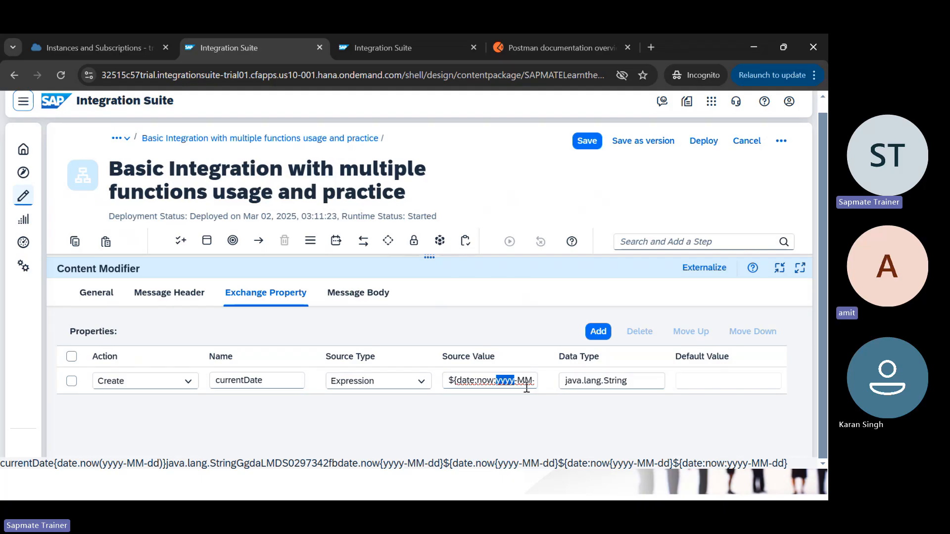
text(dd)
click(526, 387)
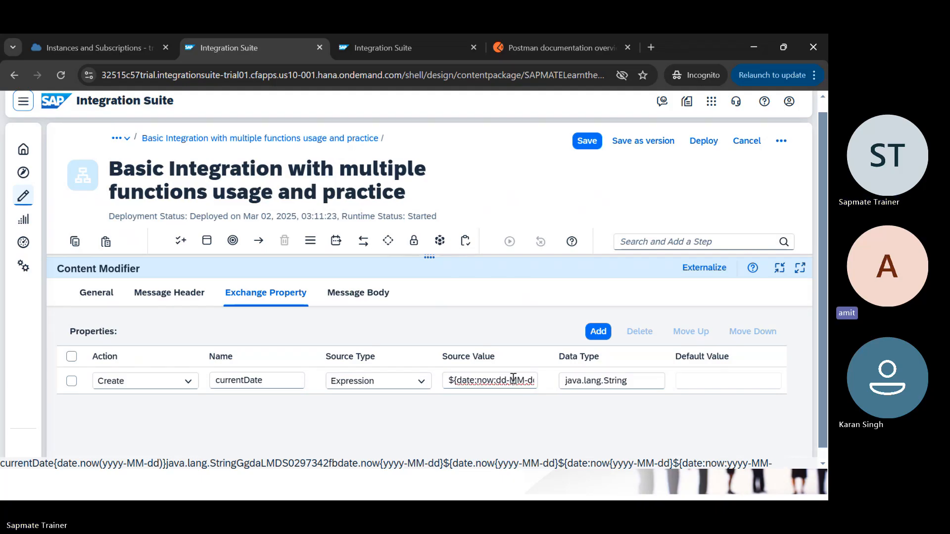
key(End)
double_click(531, 382)
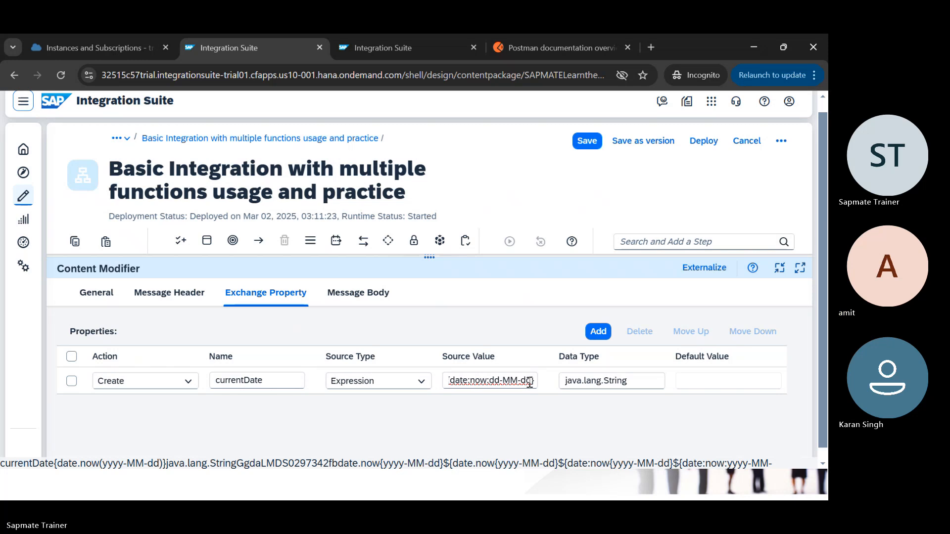
key(BackSpace)
text(yyyy)
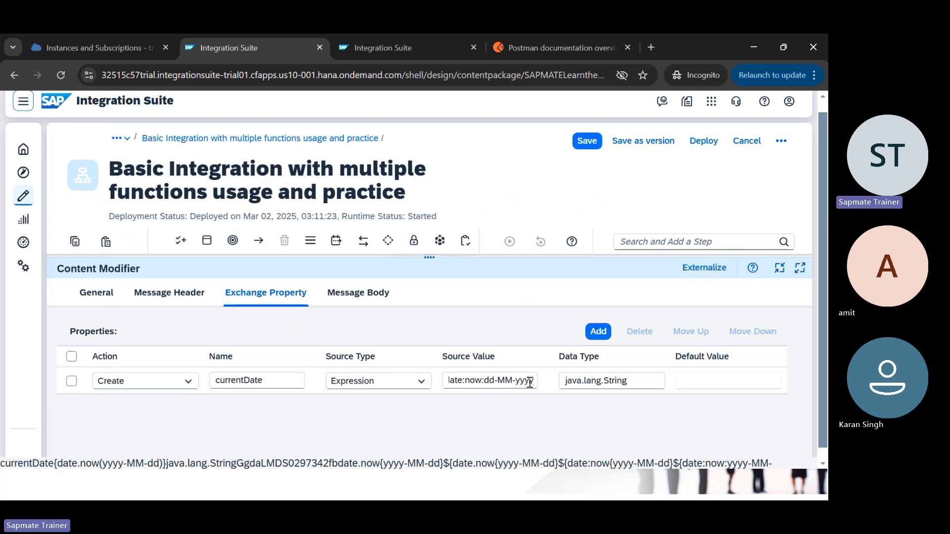
text(})
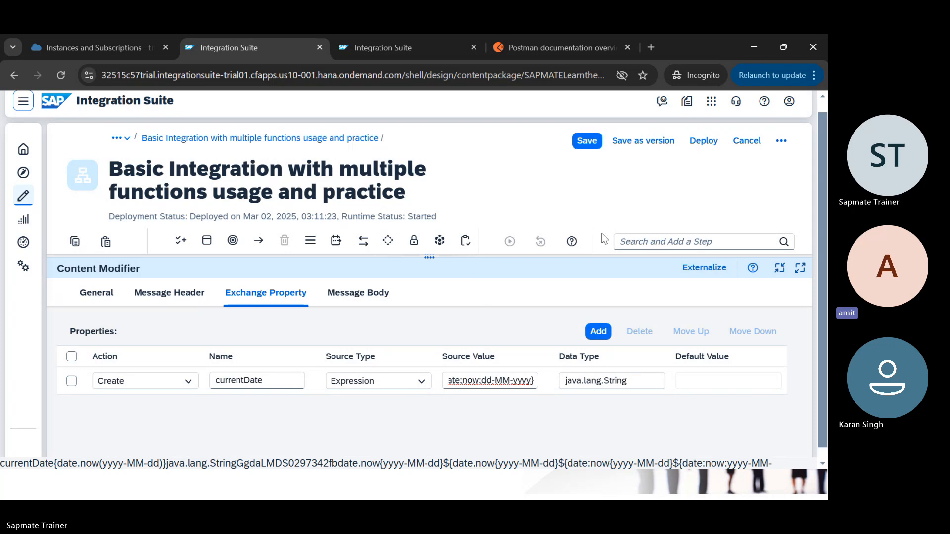
Step: Start saving the iFlow as a new version numbered 1.0.1
click(642, 143)
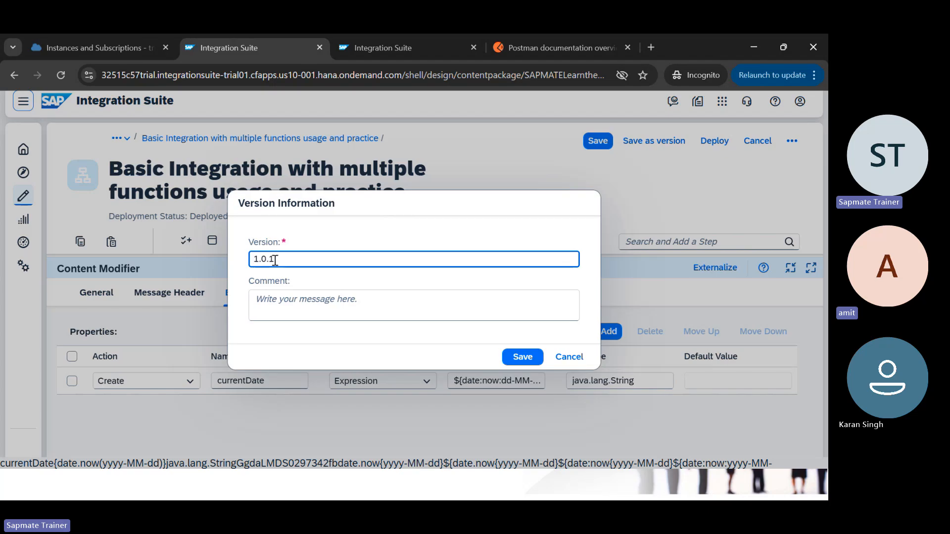
key(BackSpace)
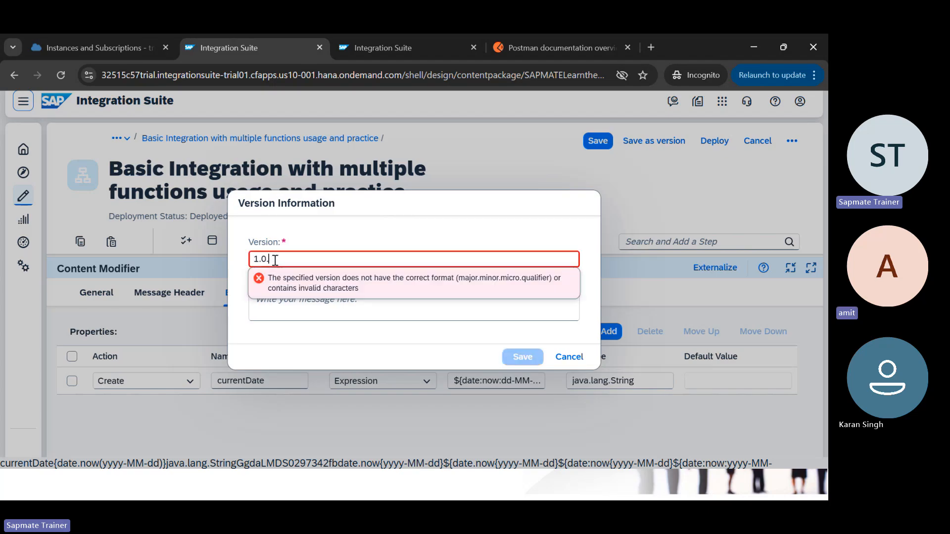
text(0)
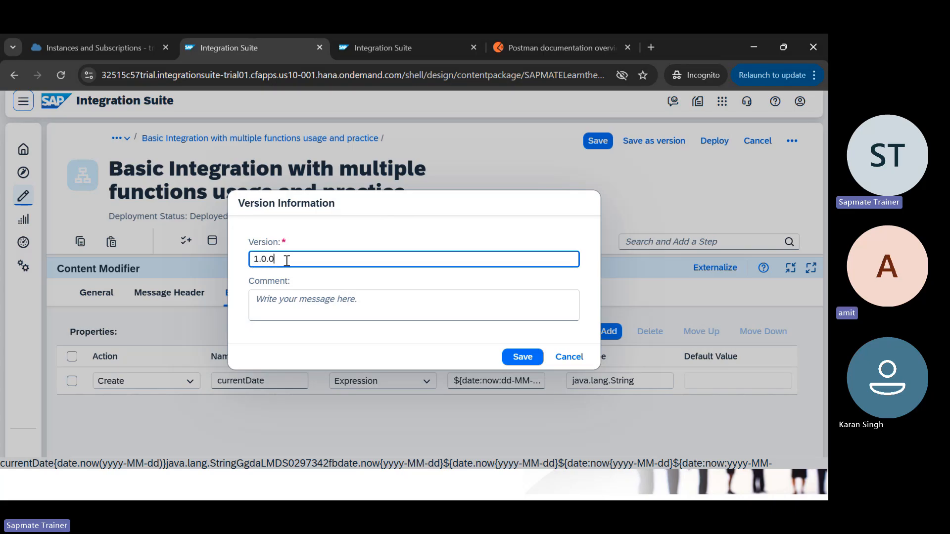
key(BackSpace)
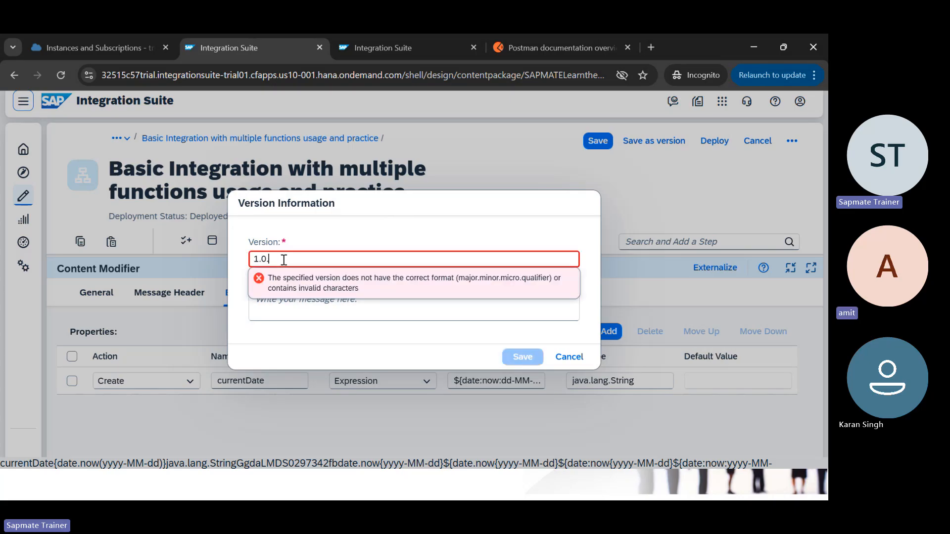
text(1)
click(291, 301)
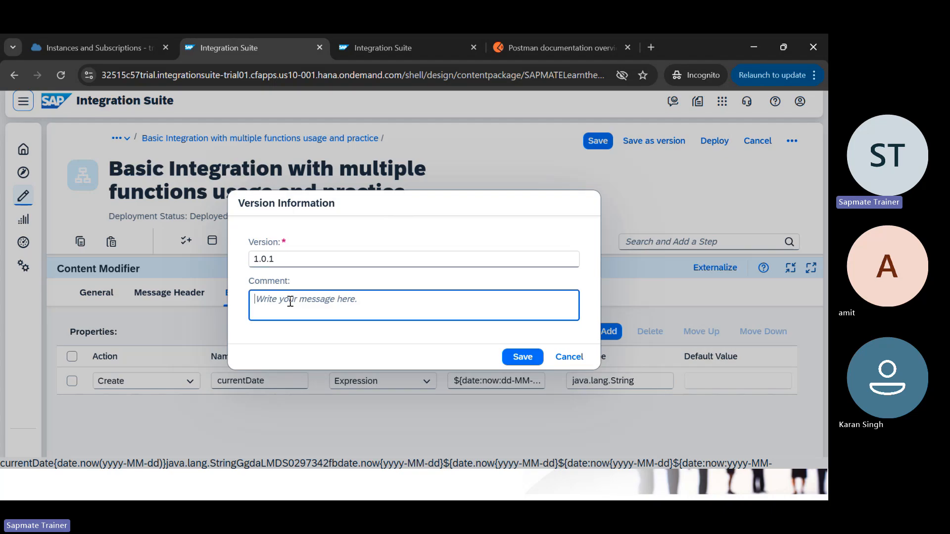
click(314, 262)
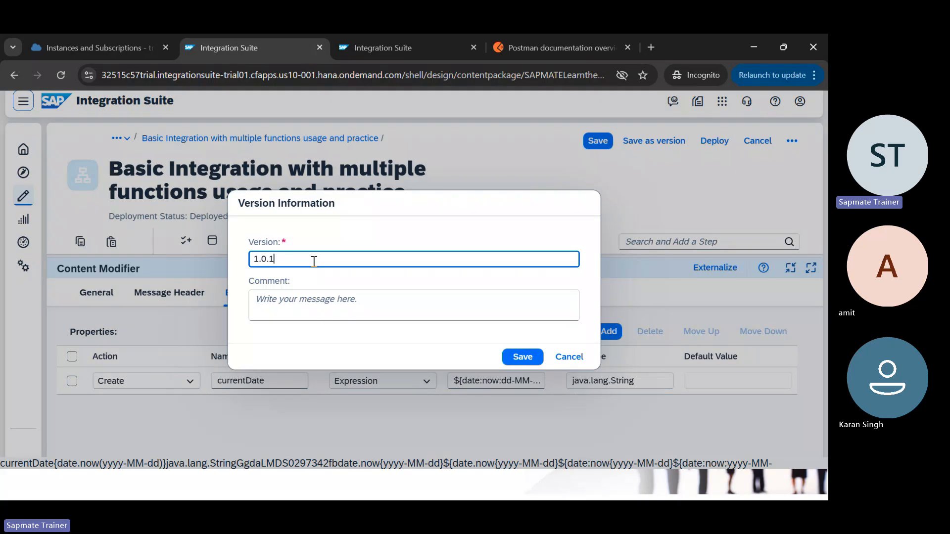
Step: Enter the version comment 'Additional Changes mentioned by XYZ'
click(280, 303)
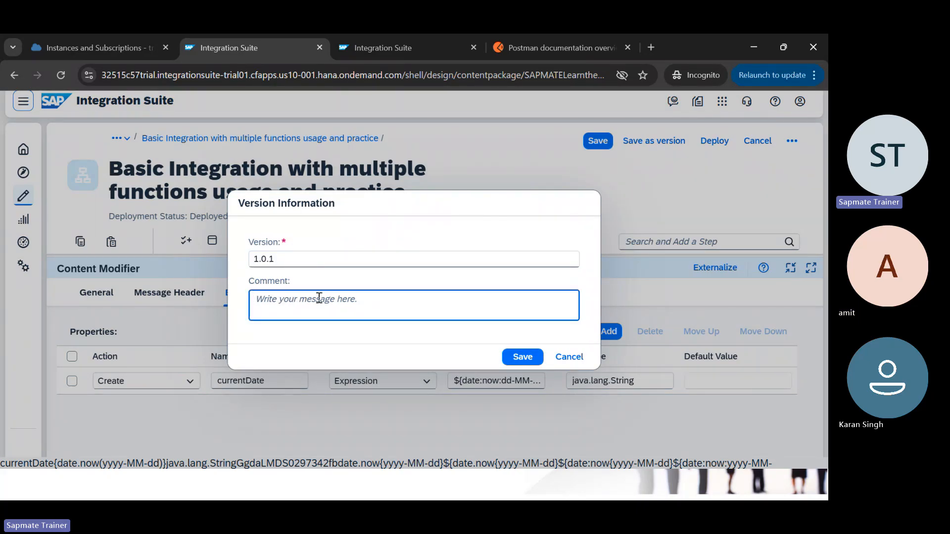
text(Addito)
key(BackSpace)
text(ional Changes mentioned )
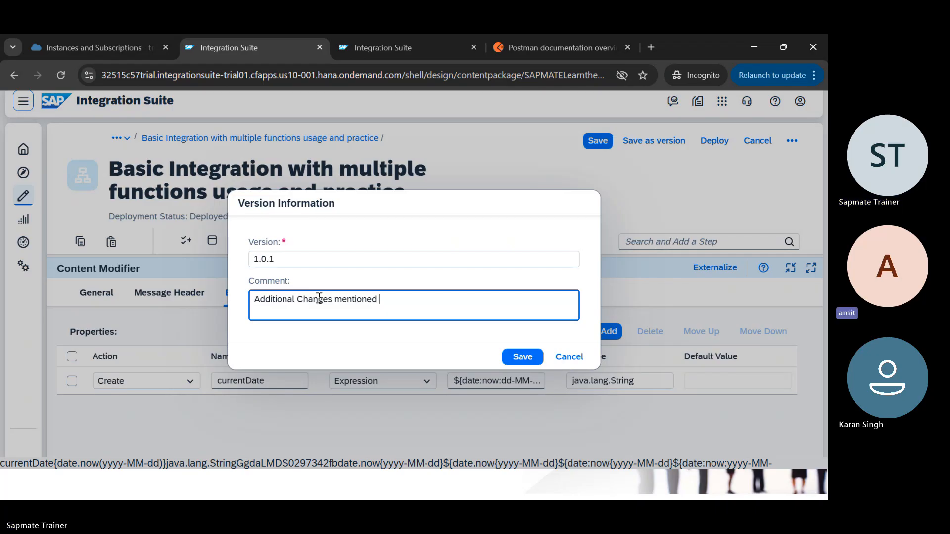
text(by XYX)
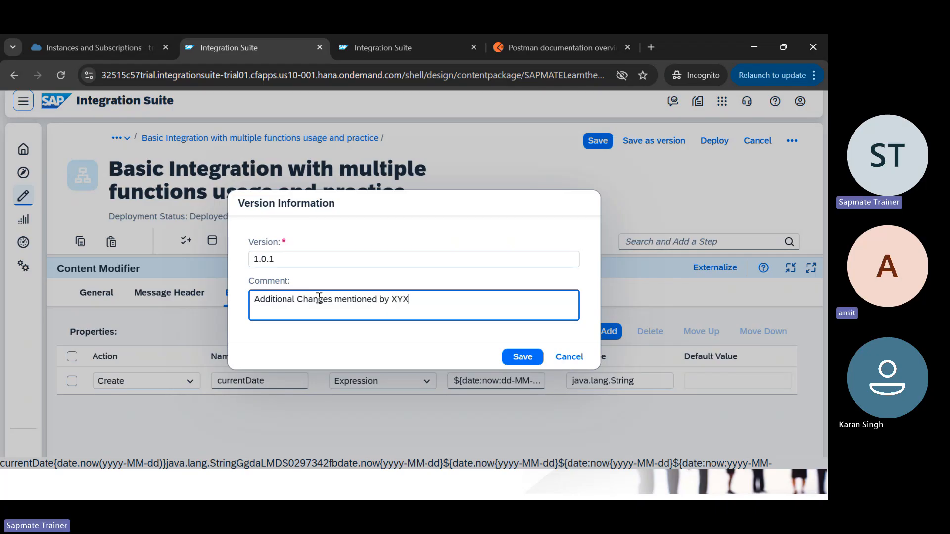
text(Z .)
Step: Save version 1.0.1, then open the Design Guidelines package and the iFlow's version history
click(525, 360)
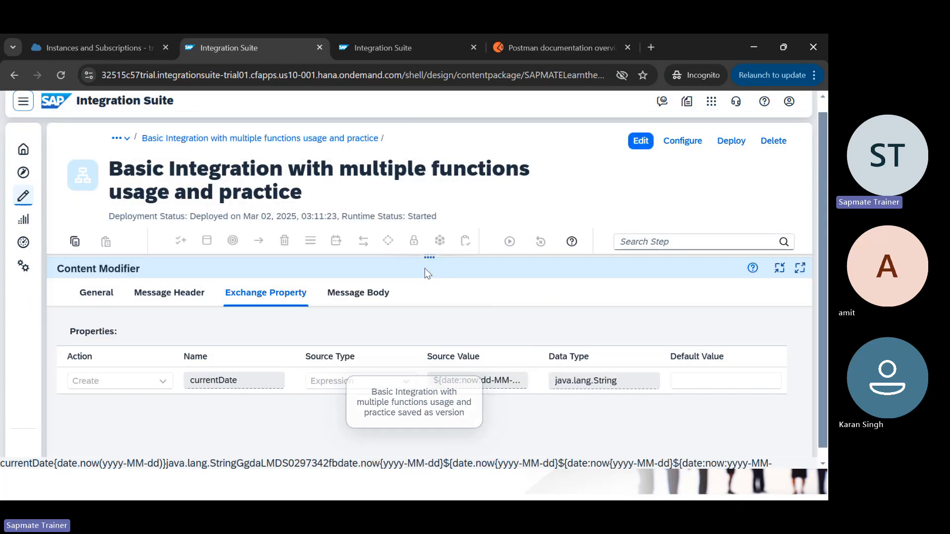
click(121, 138)
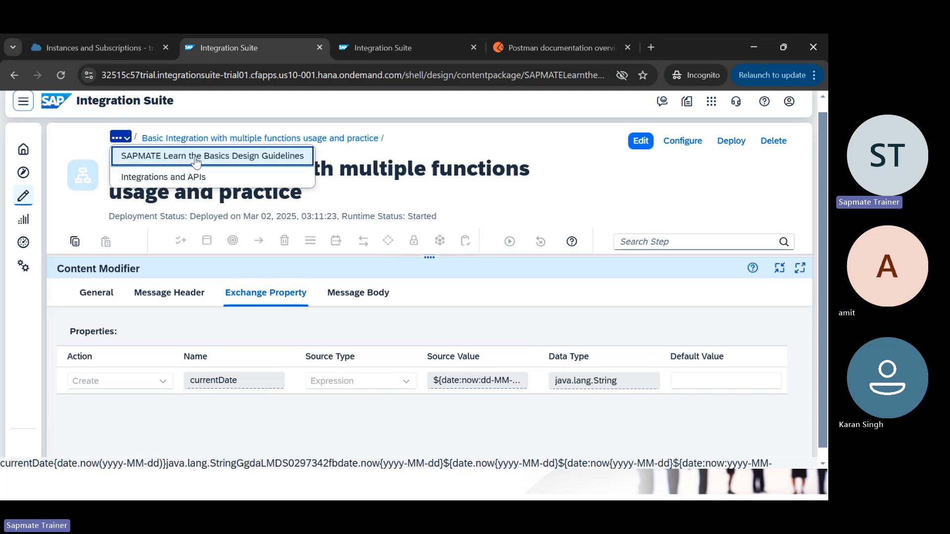
click(197, 158)
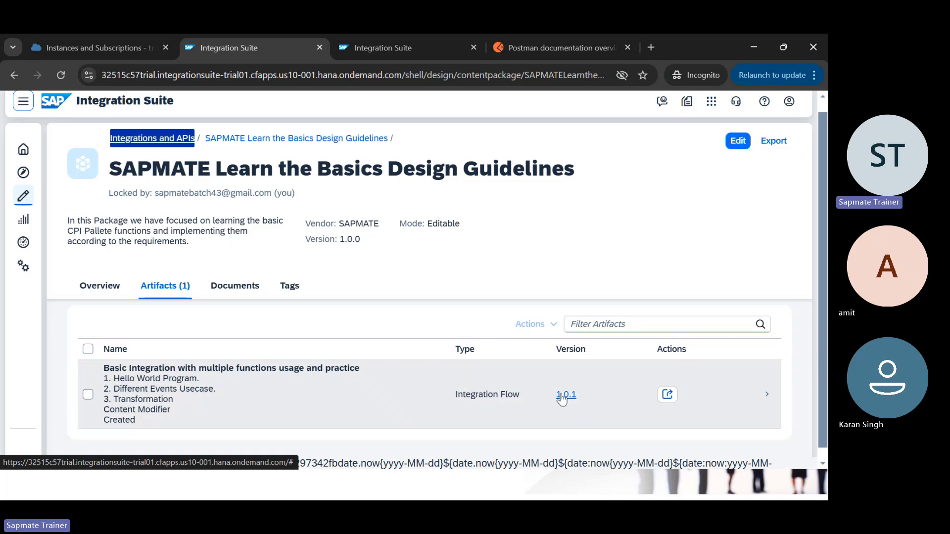
double_click(562, 399)
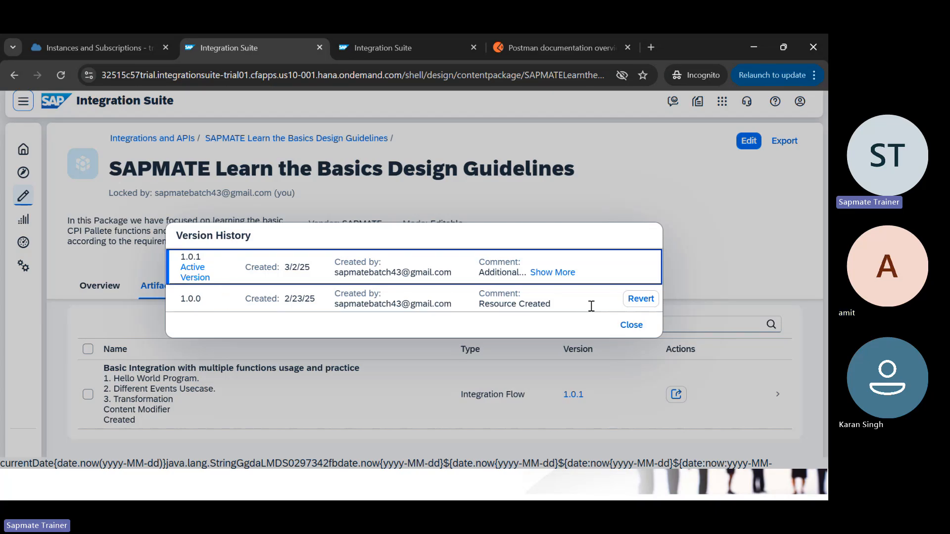
Step: Revert the iFlow to version 1.0.0 with an edited comment, then reopen its version history
click(638, 301)
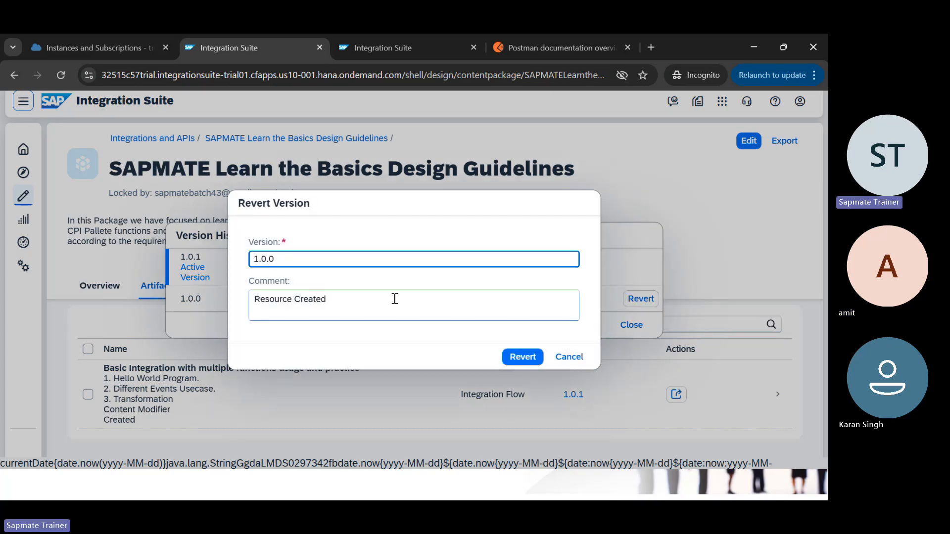
click(349, 297)
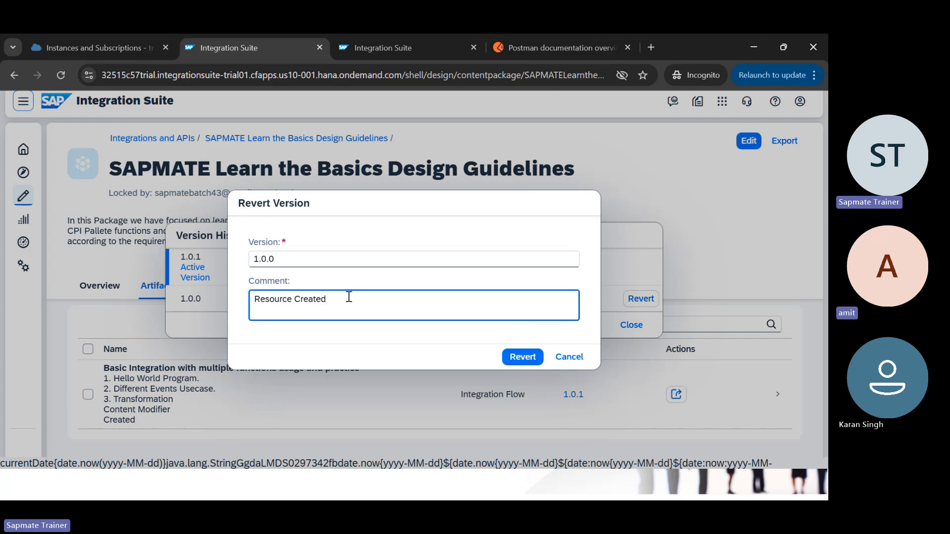
key(BackSpace)
text(, jhbsfdsbh !)
click(525, 362)
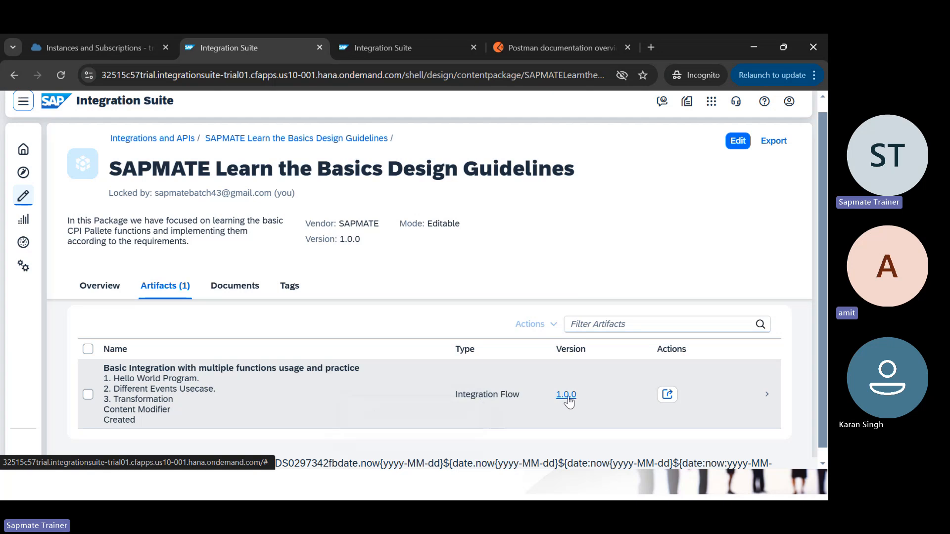
double_click(568, 398)
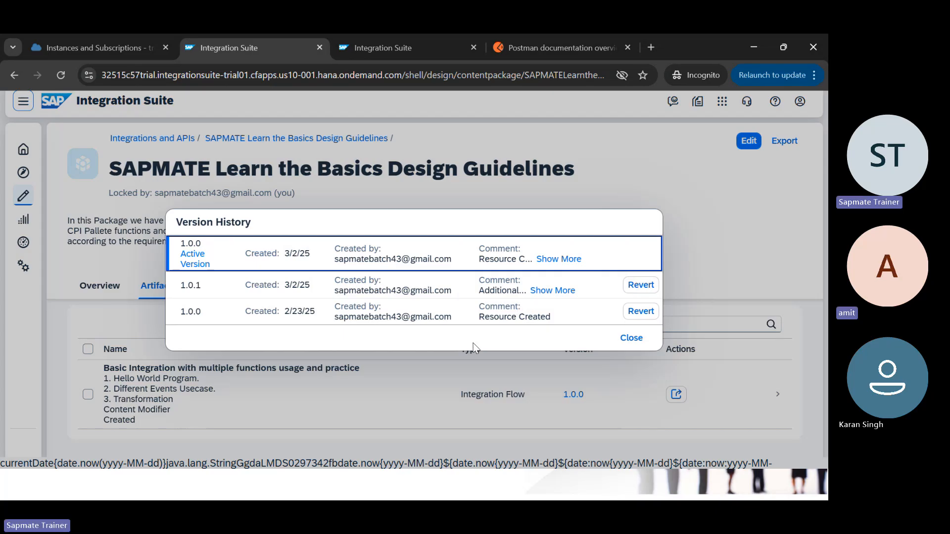
Step: Close Version History, open the Basic Integration flow in edit mode, and start Save as version
click(637, 338)
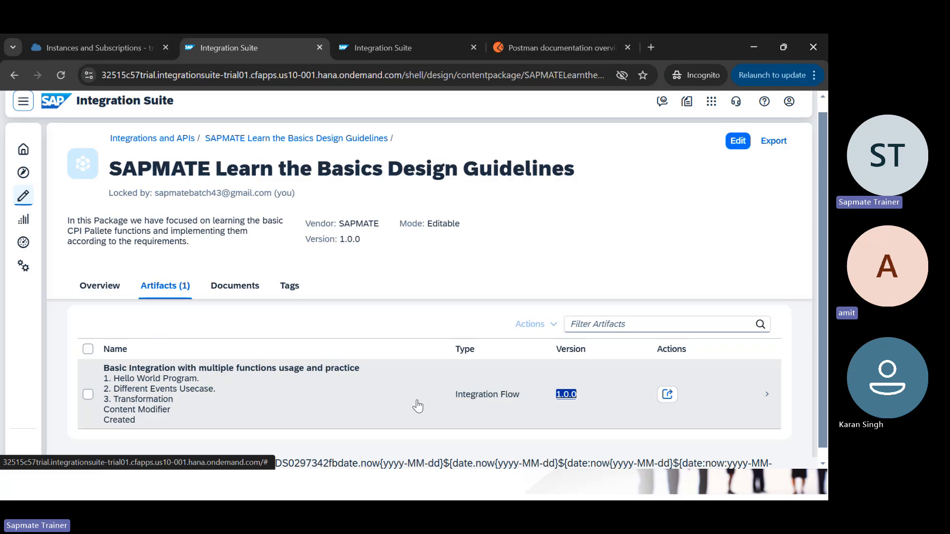
click(343, 404)
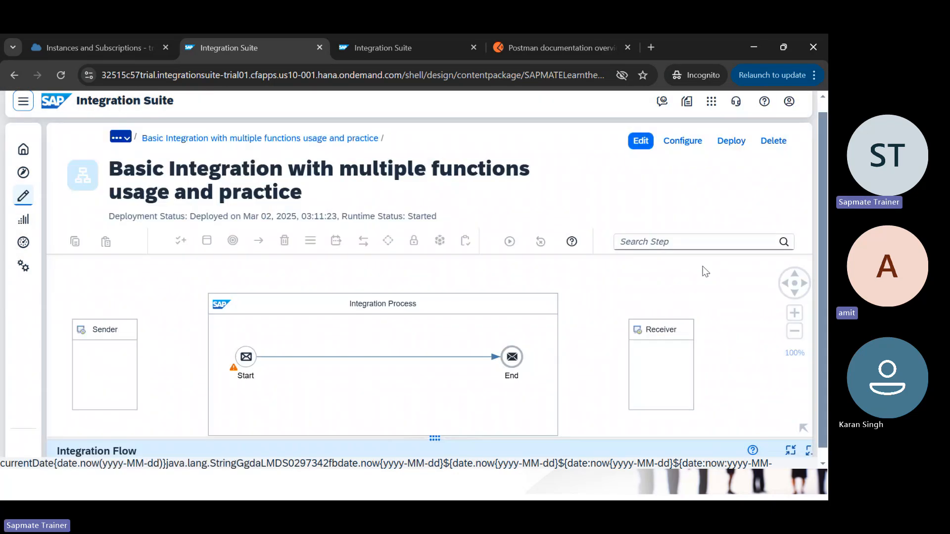
click(640, 142)
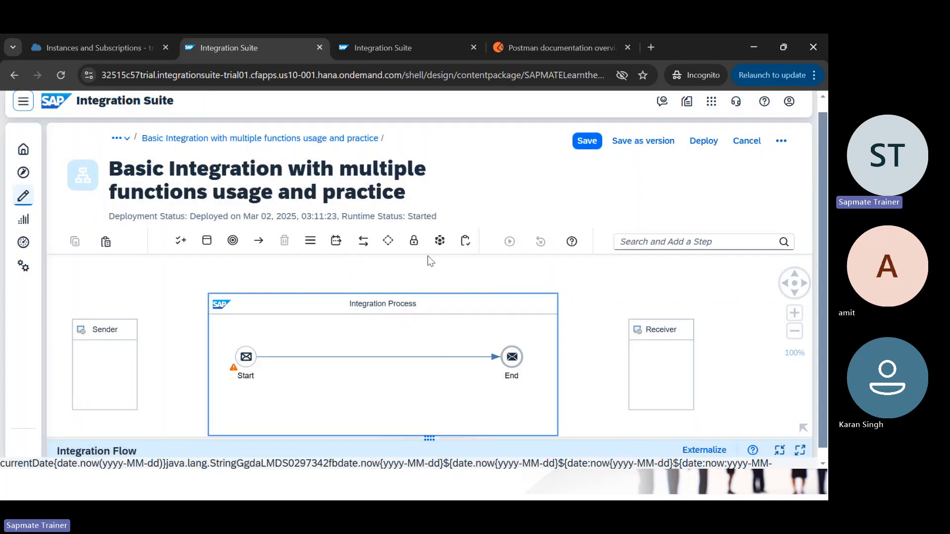
click(653, 148)
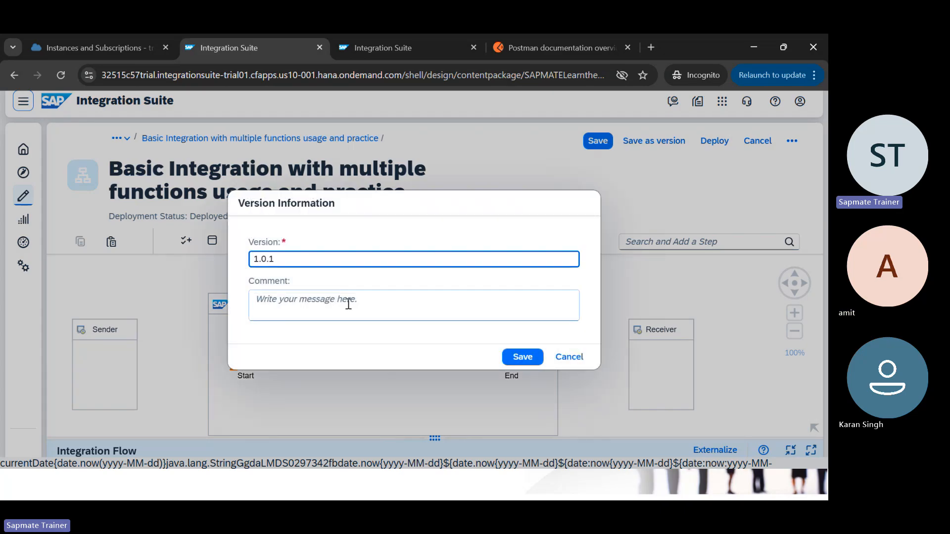
Step: Change the Version field from 1.0.1 to 1.0.4, trying 1.0.0 and 1.0.5 along the way
click(325, 307)
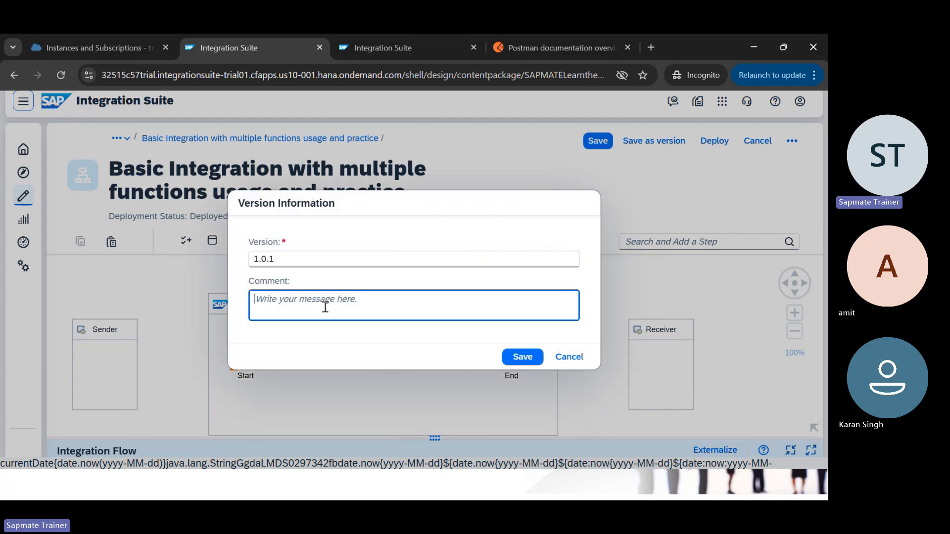
click(289, 260)
key(BackSpace)
text(0)
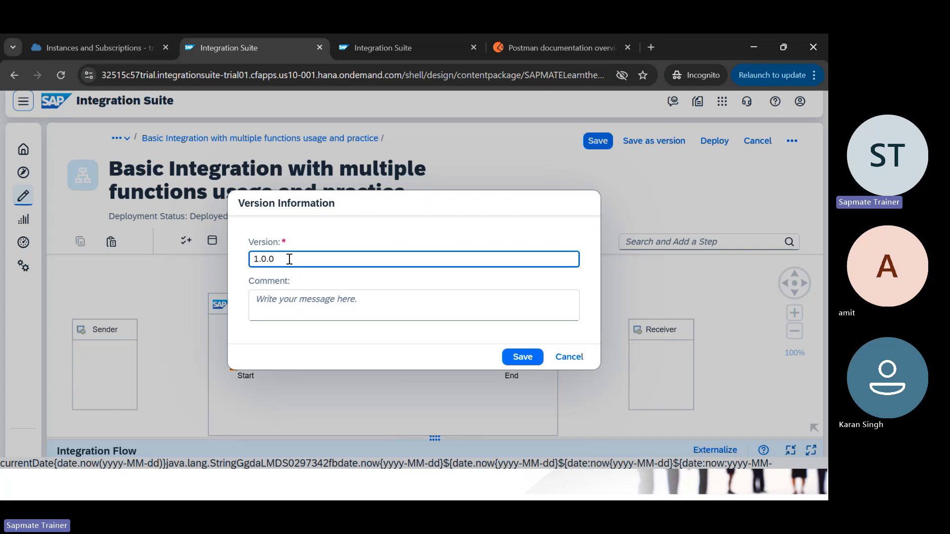
click(291, 300)
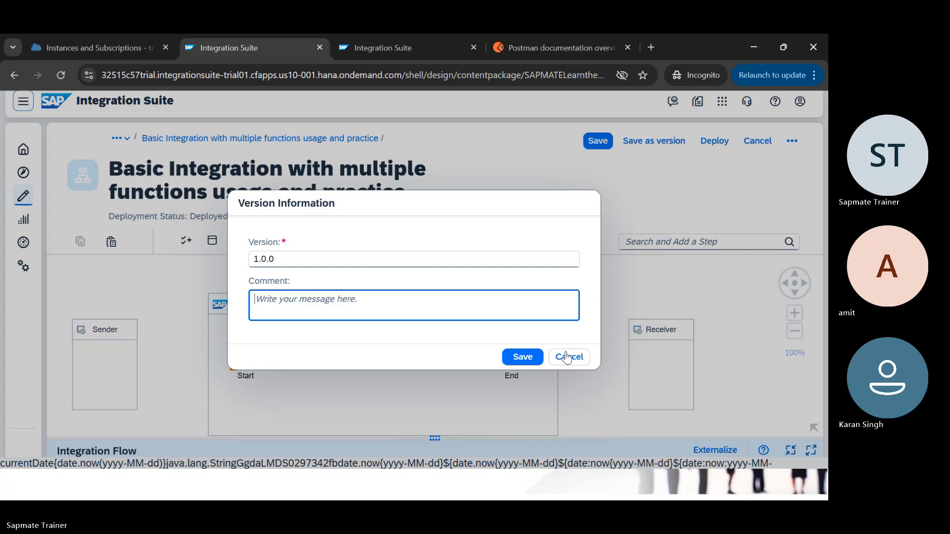
click(308, 256)
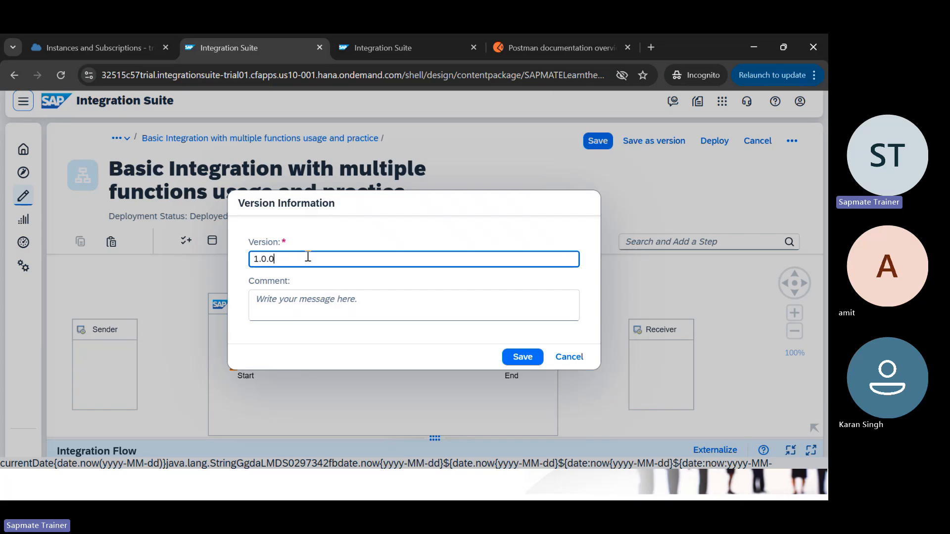
key(BackSpace)
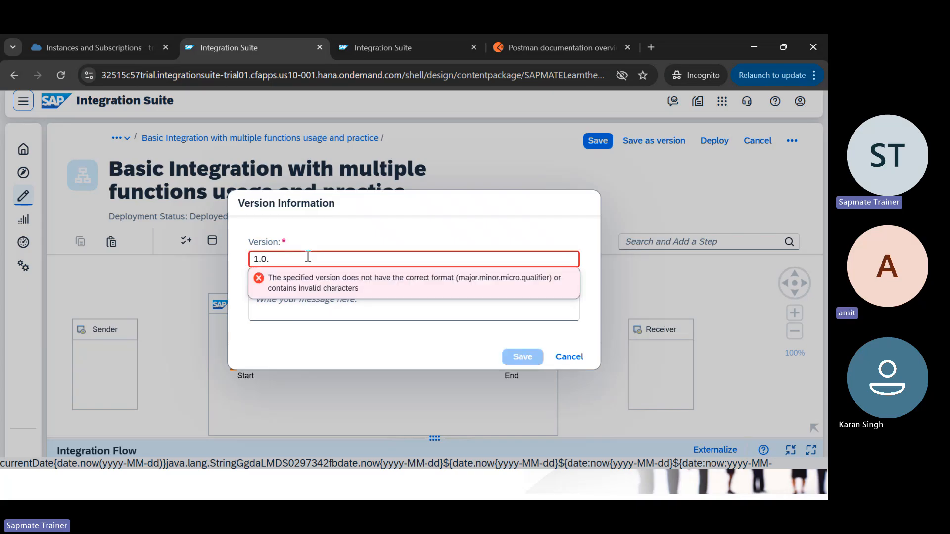
text(4)
key(BackSpace)
text(5)
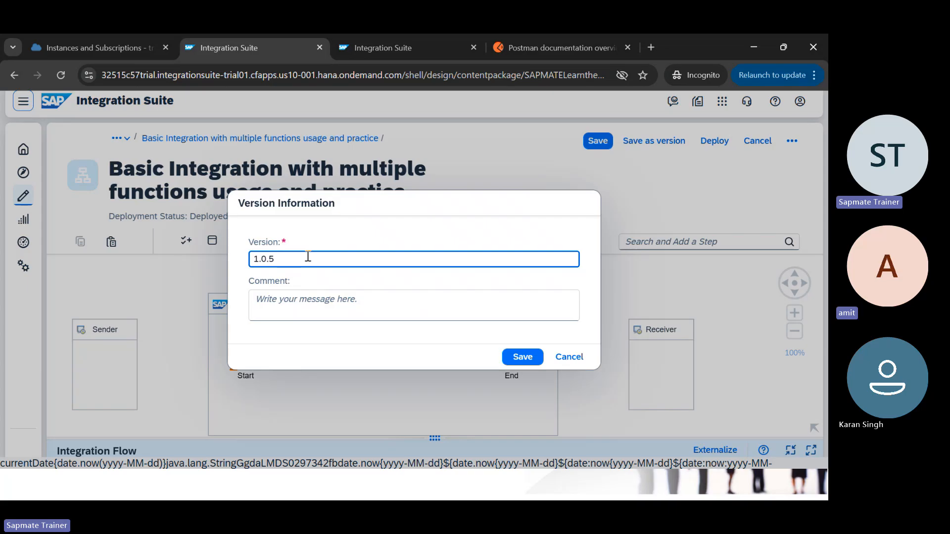
key(BackSpace)
text(4)
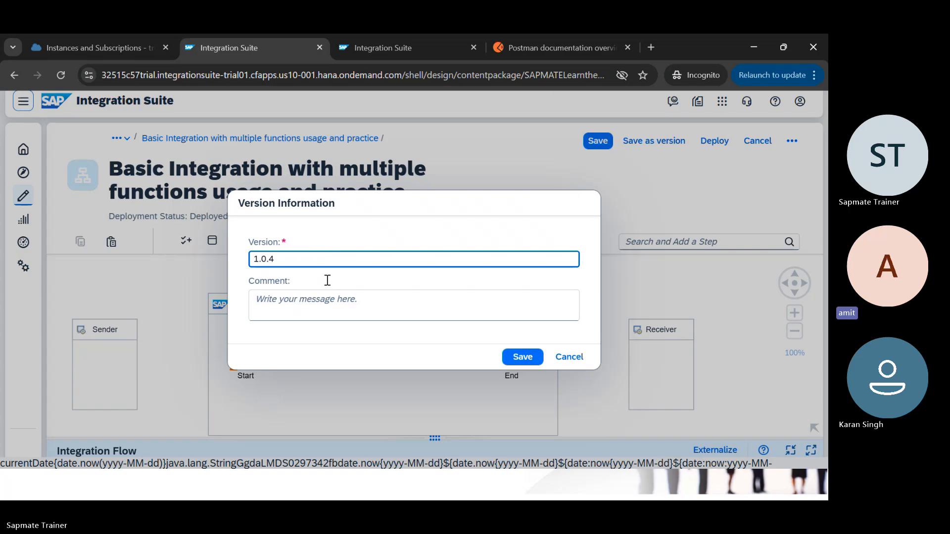
Step: Discard the new version, return to the SAPMATE Learn the Basics Design Guidelines package, and check the flow's Version History
click(574, 357)
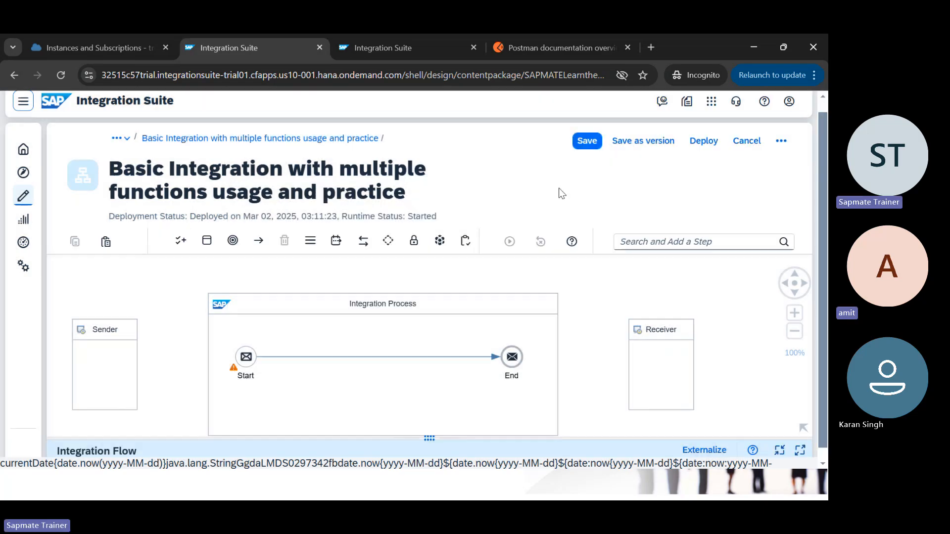
click(129, 140)
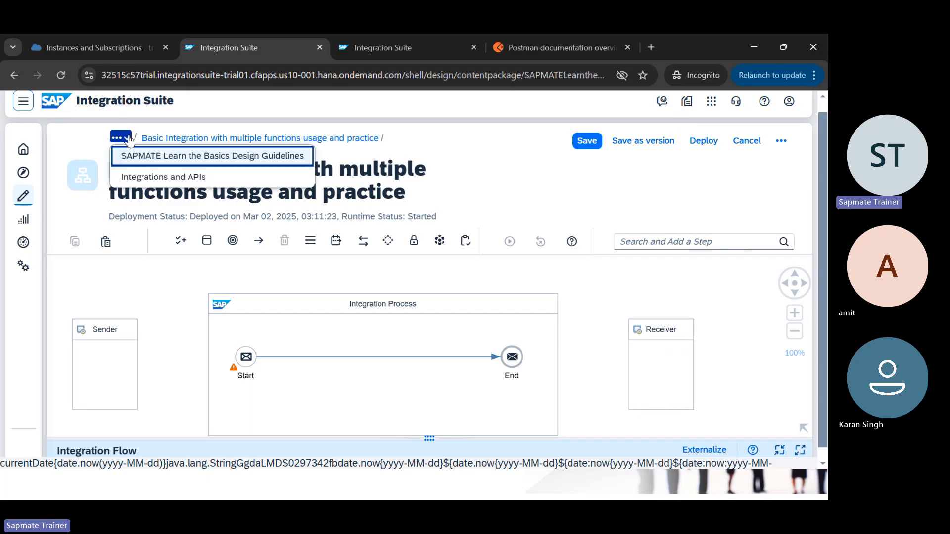
click(157, 157)
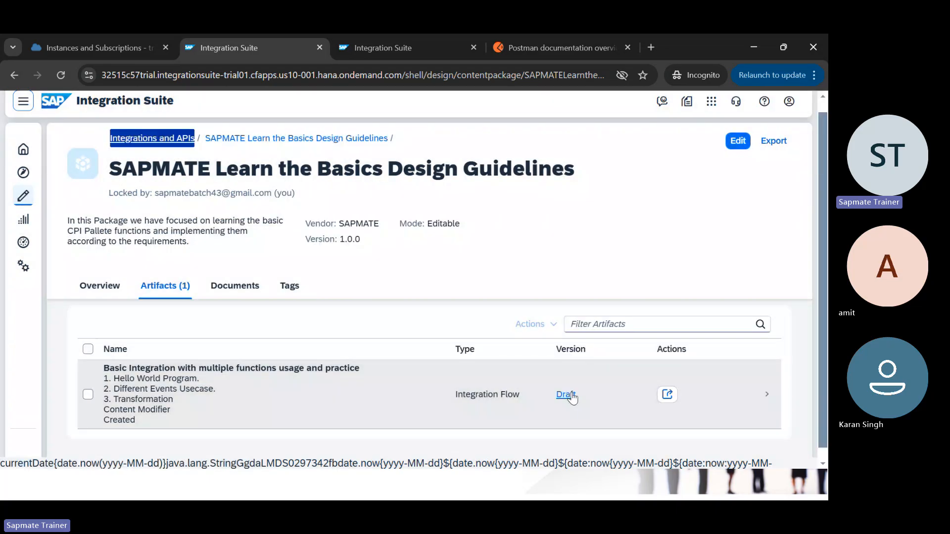
double_click(571, 395)
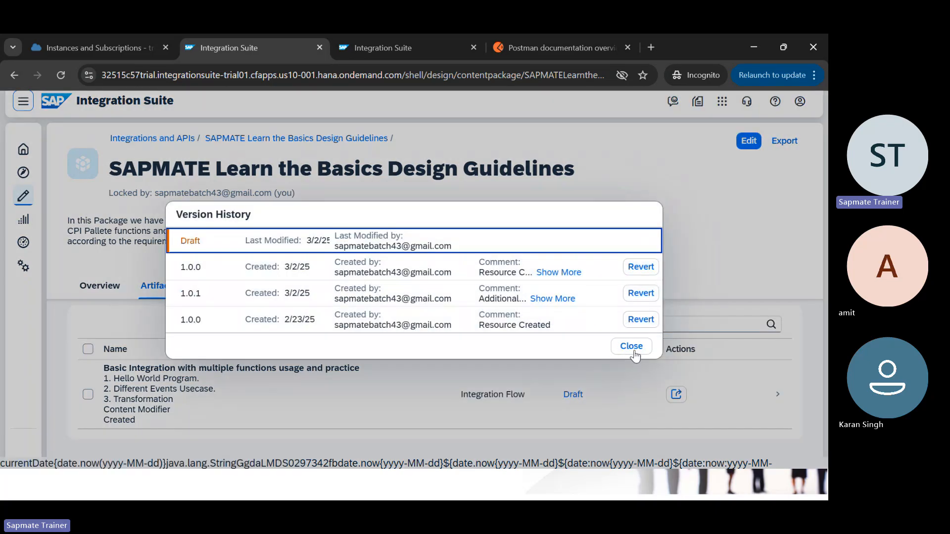
click(633, 349)
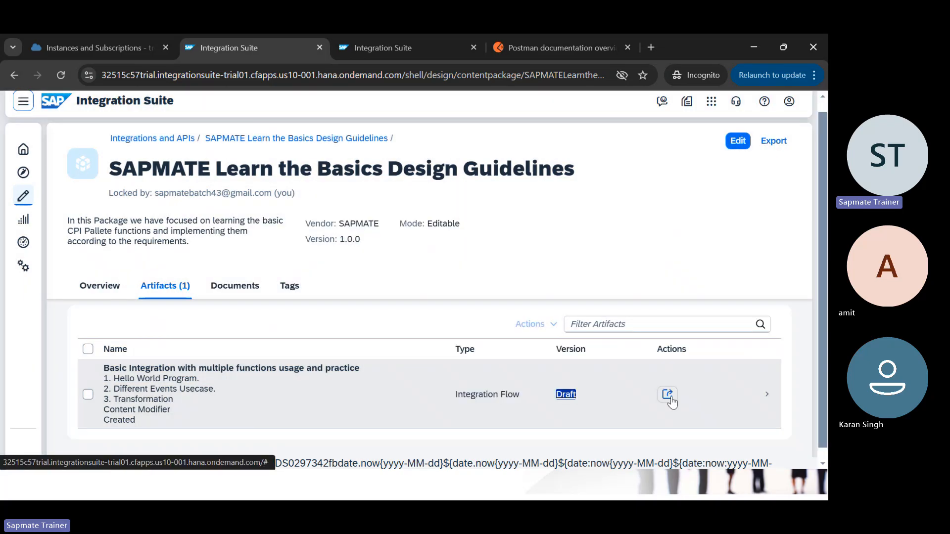
click(668, 395)
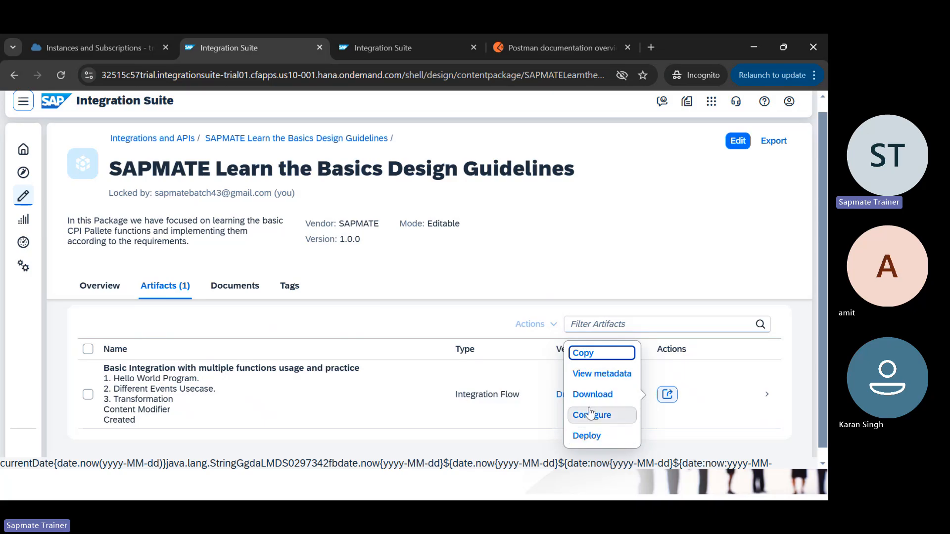
click(738, 142)
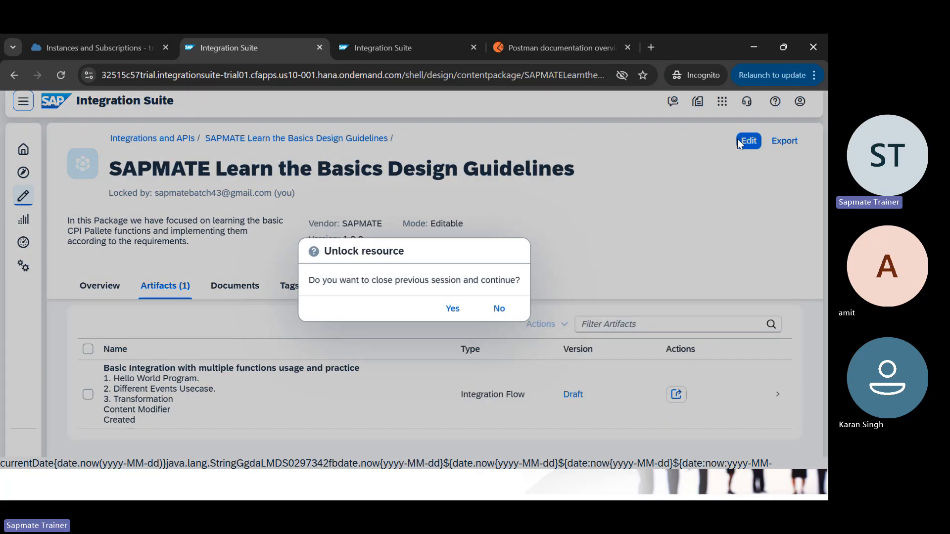
click(499, 308)
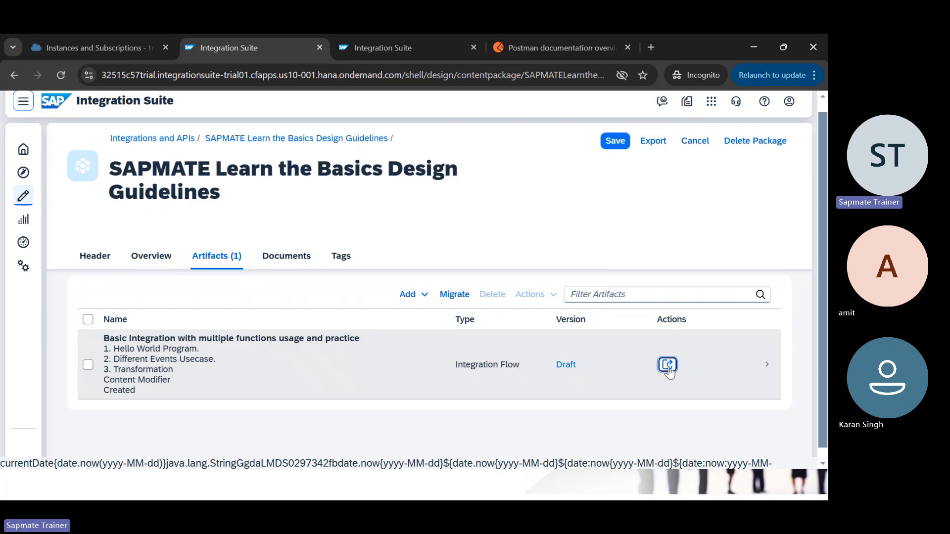
Step: Revert the Basic Integration flow to version 1.0.1 from its Version History
click(668, 365)
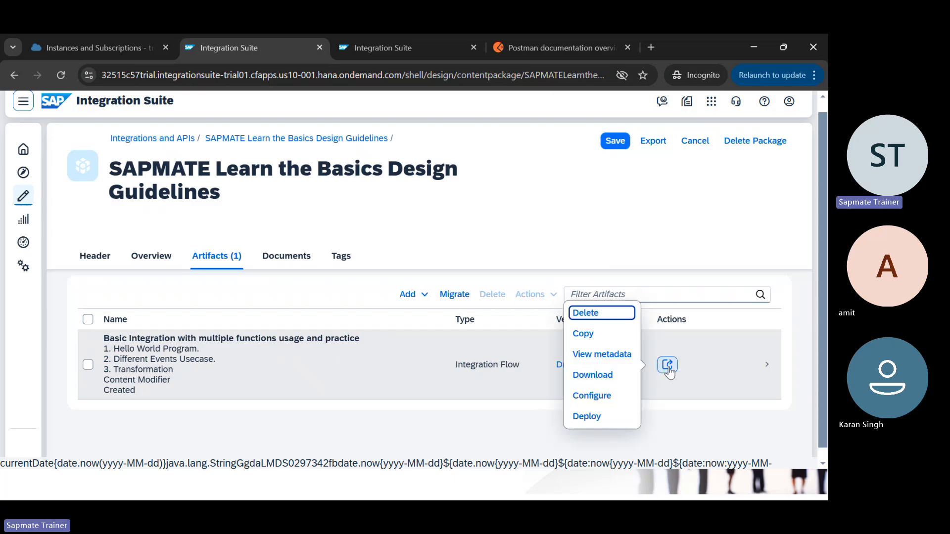
double_click(557, 369)
click(564, 365)
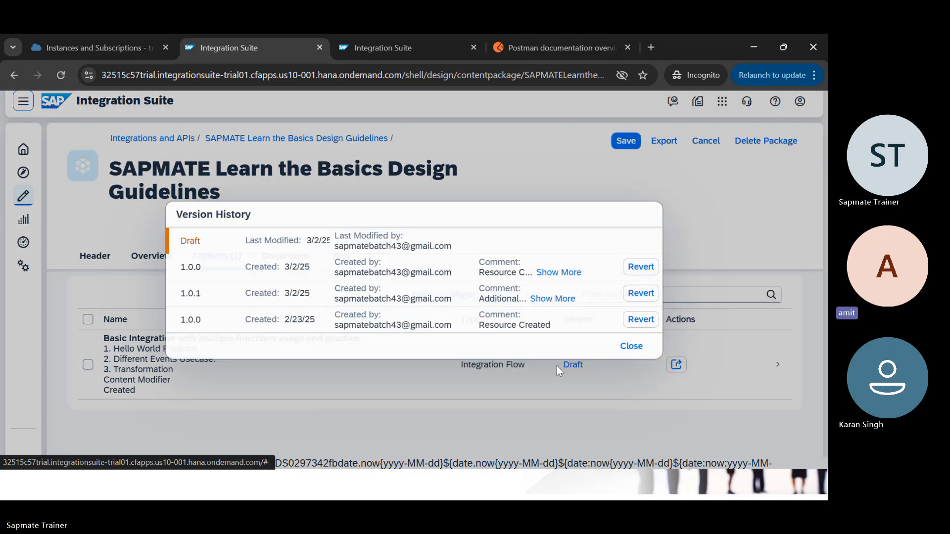
click(637, 299)
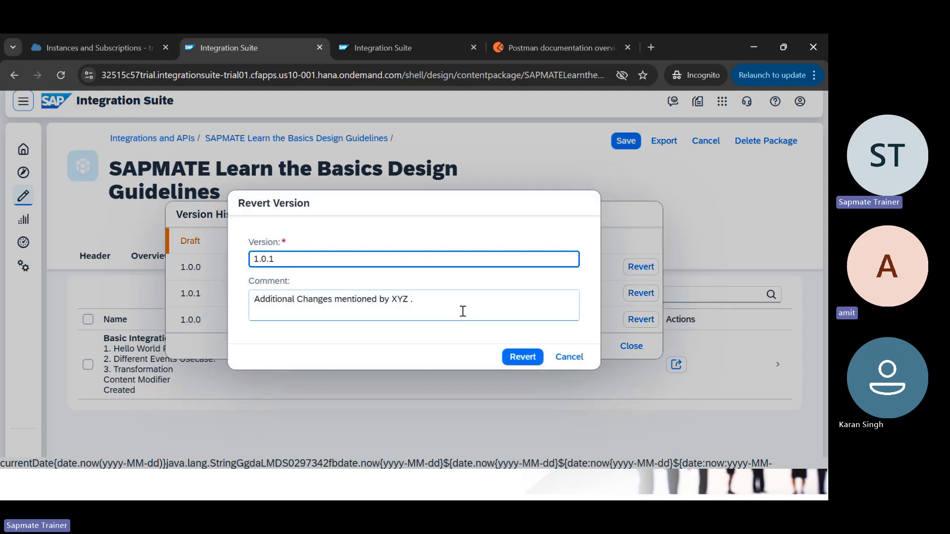
click(510, 356)
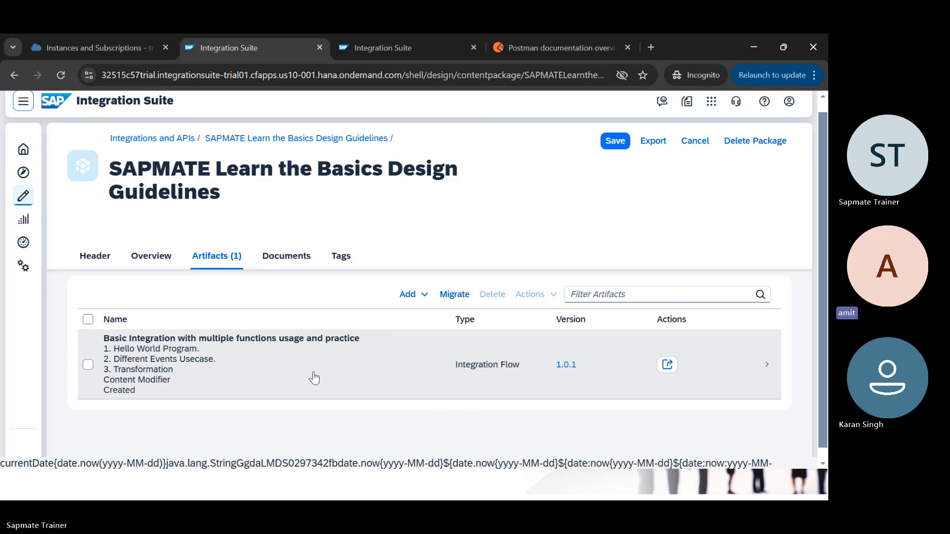
Step: Open the reverted Basic Integration iFlow to show its Content Modifier and Request Reply steps
click(314, 378)
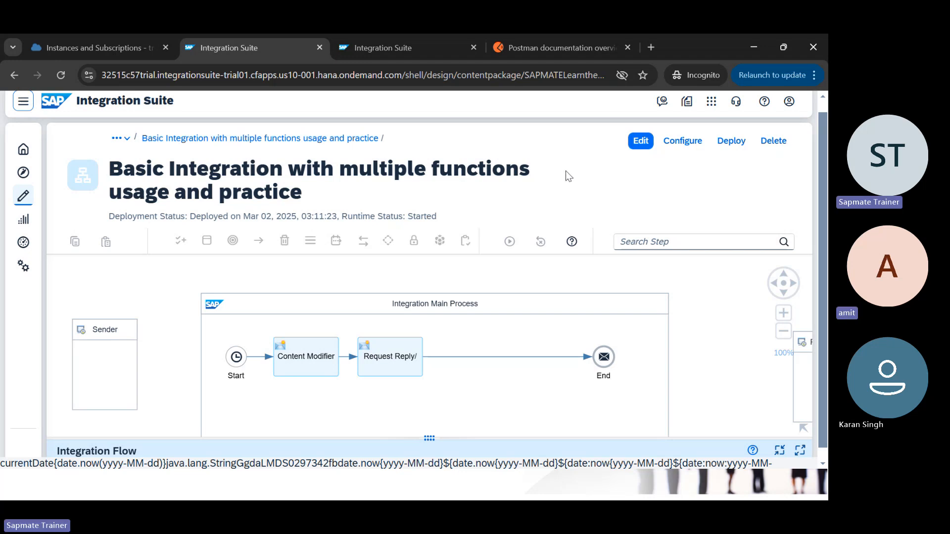
Step: Glance at the Transformations slide show, then select the Request Reply step in the iFlow
key(alt+Tab)
key(Tab)
key(Tab)
key(Tab)
key(Tab)
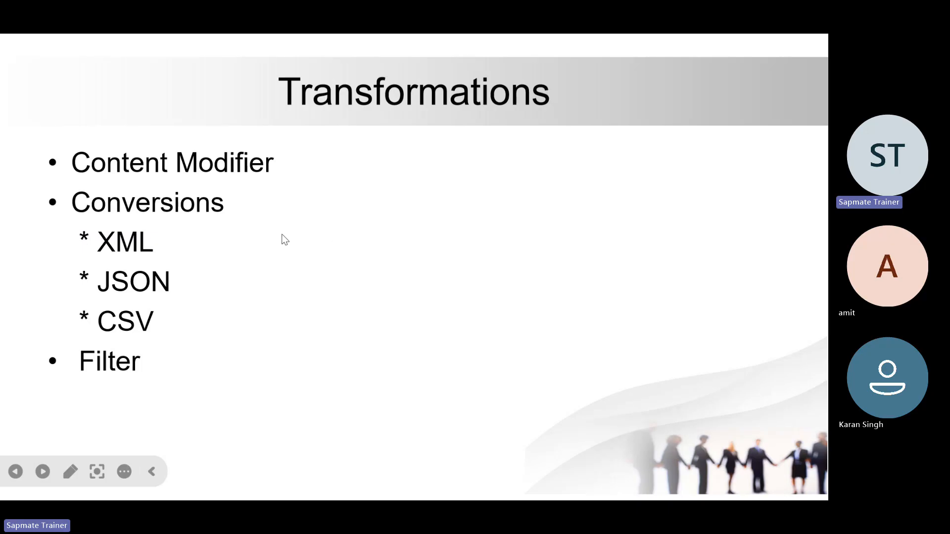
key(alt+Tab)
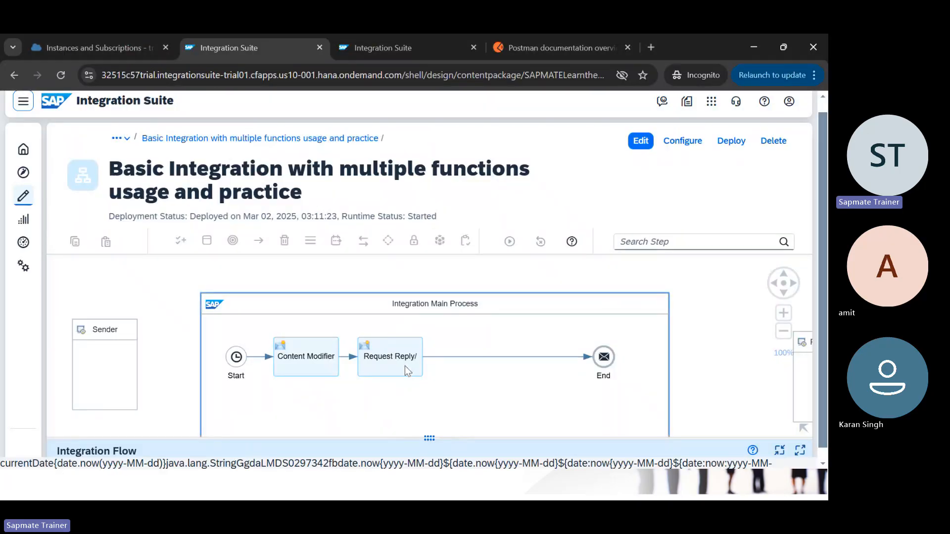
click(405, 366)
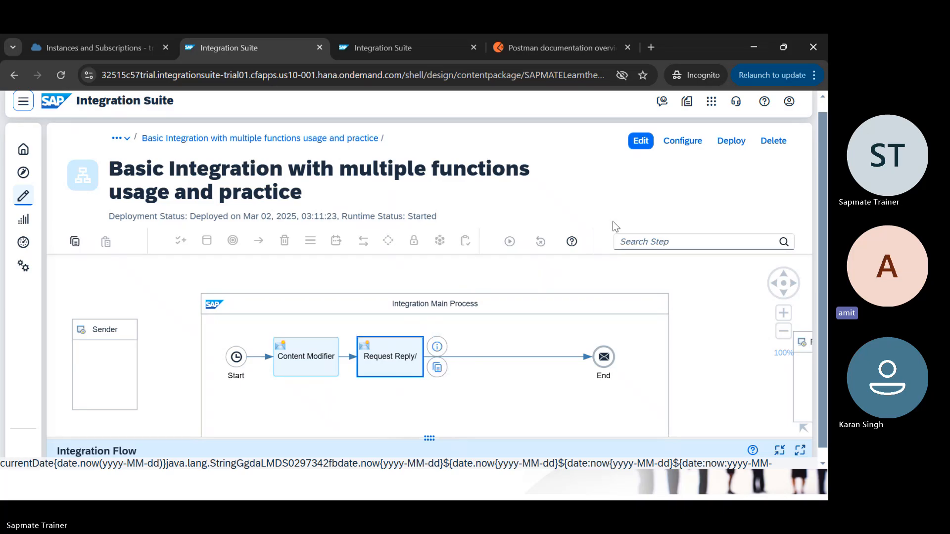
Step: Put the iFlow in edit mode and enlarge the Content Modifier properties on its Message Body tab
click(640, 142)
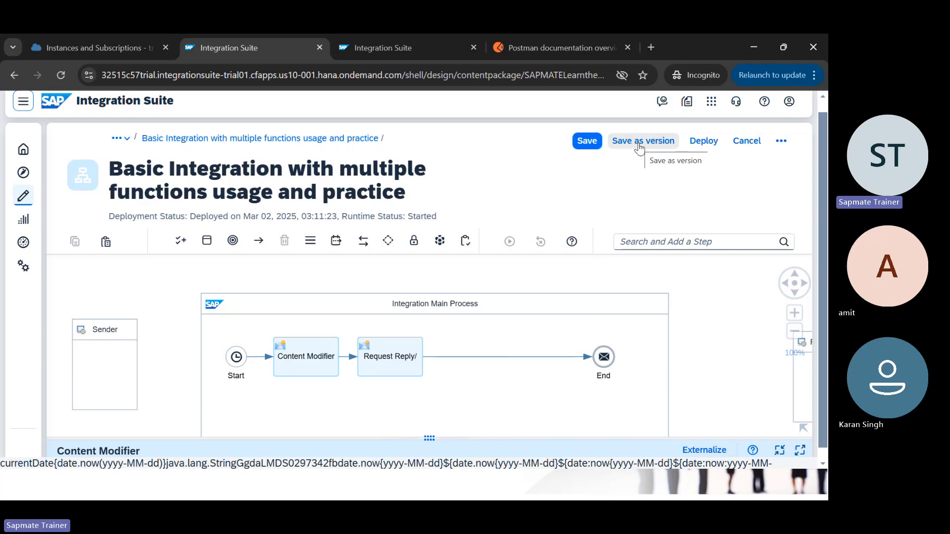
click(399, 353)
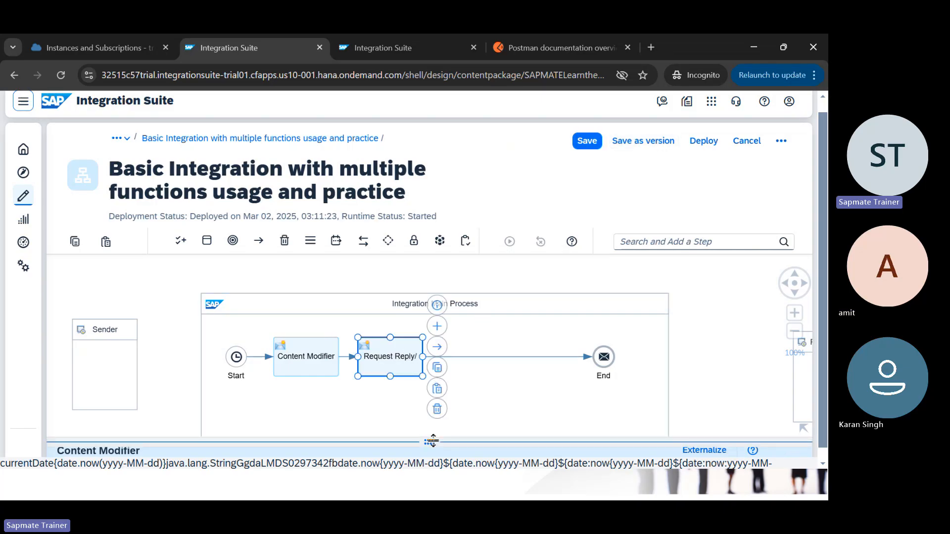
drag(432, 440, 429, 261)
click(346, 299)
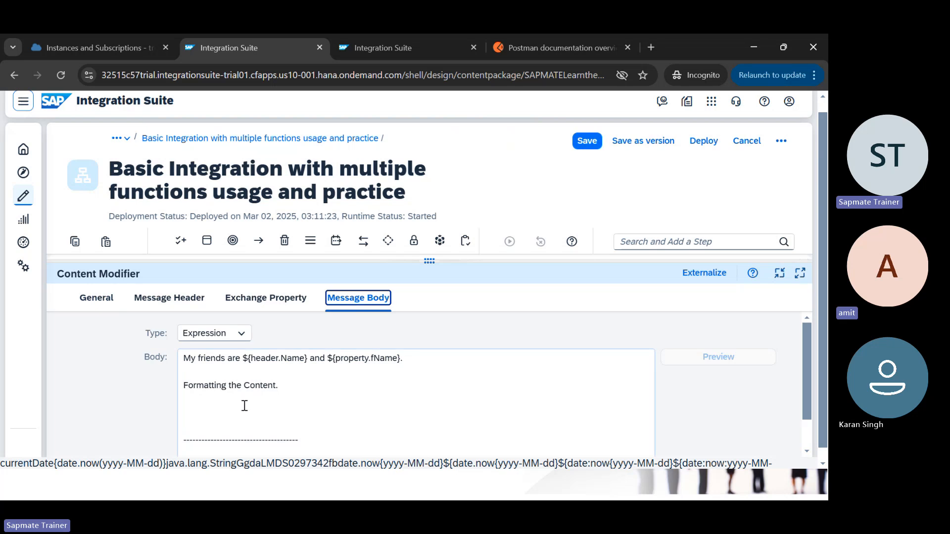
Step: Delete the empty line above the dashed separator in the Content Modifier body
click(282, 399)
scroll(282, 399, down, 1)
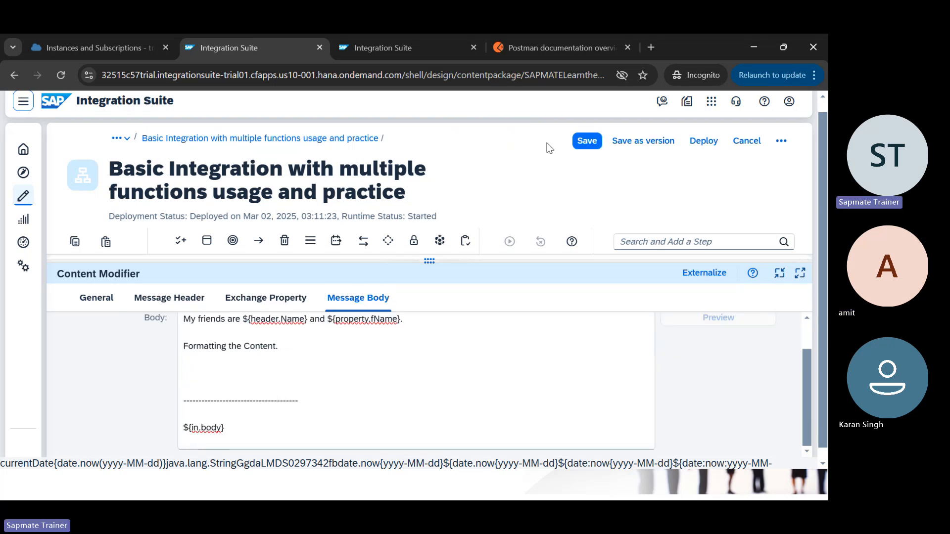
click(651, 47)
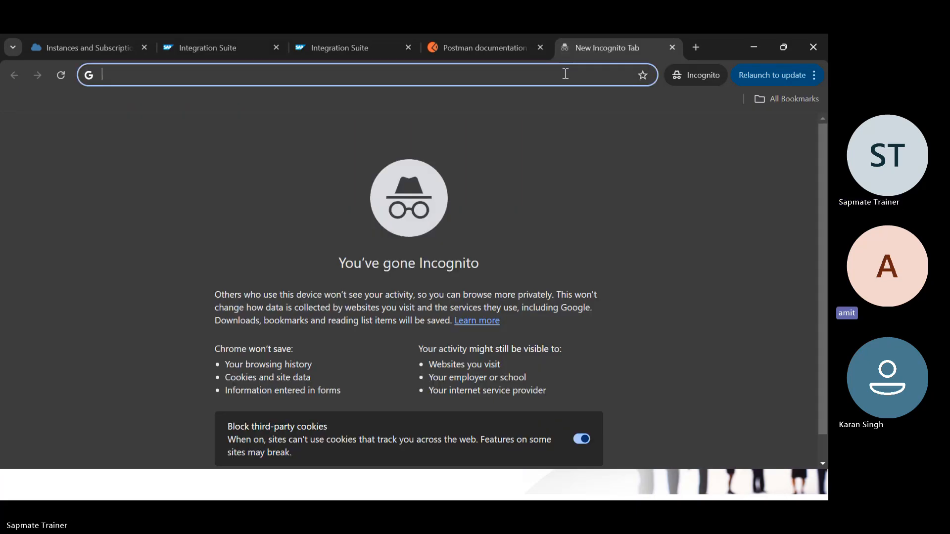
key(ctrl+w)
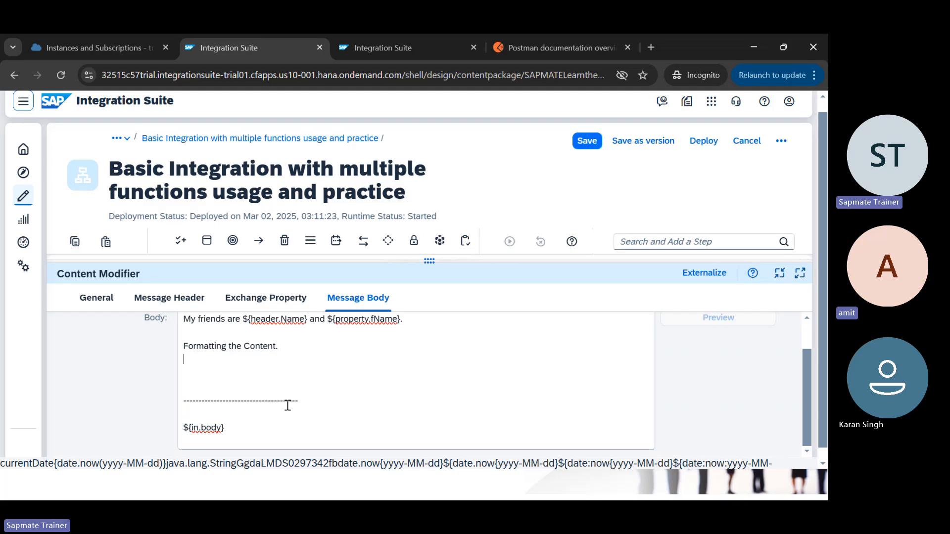
click(273, 375)
scroll(275, 375, up, 1)
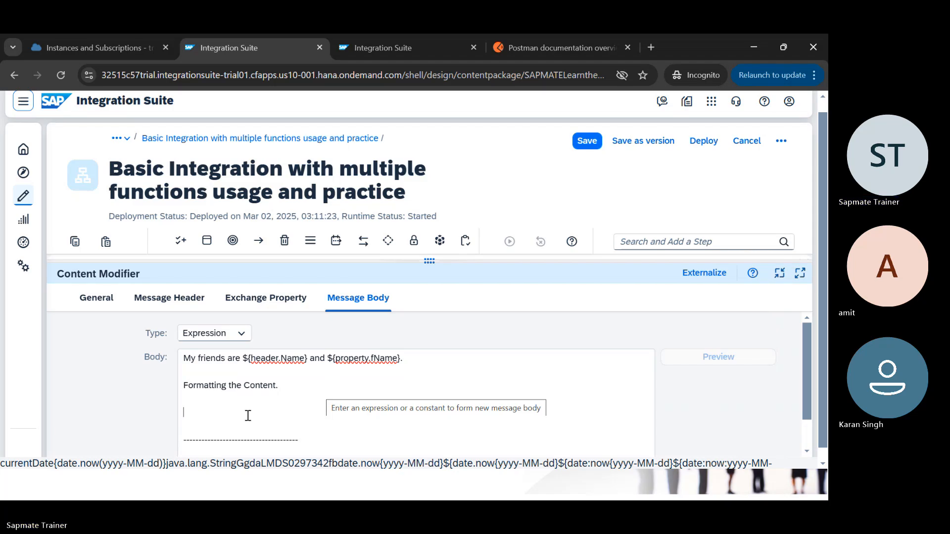
key(Delete)
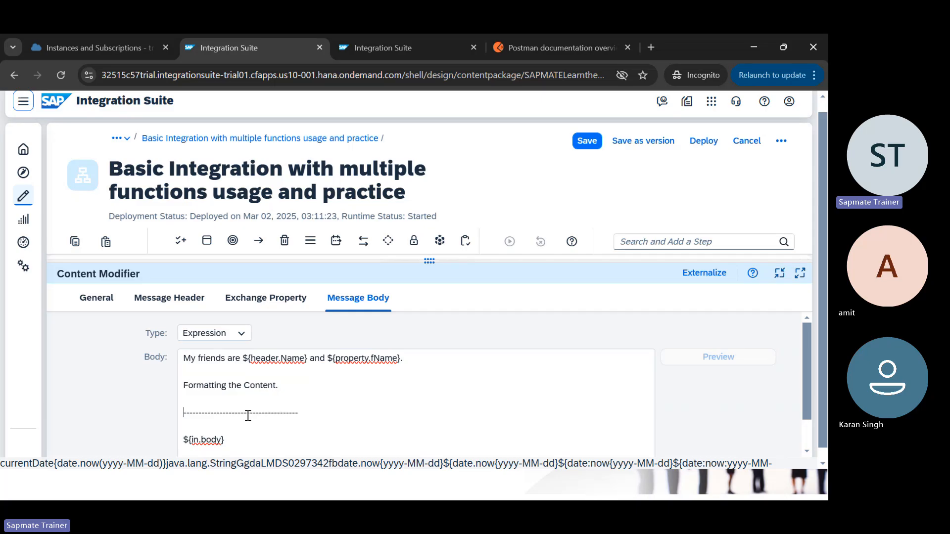
click(317, 397)
drag(424, 261, 426, 269)
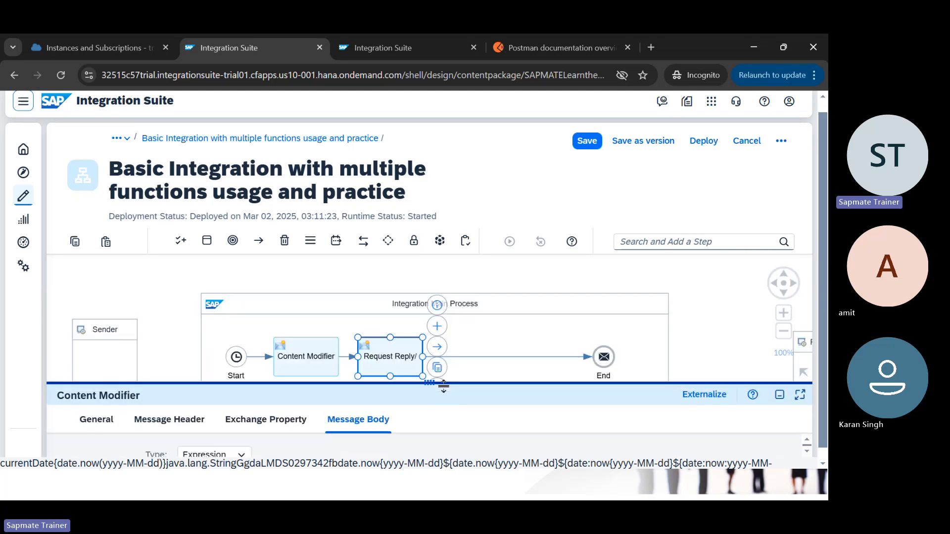
Step: Resize the Content Modifier properties panel by dragging its splitter
drag(442, 387, 448, 313)
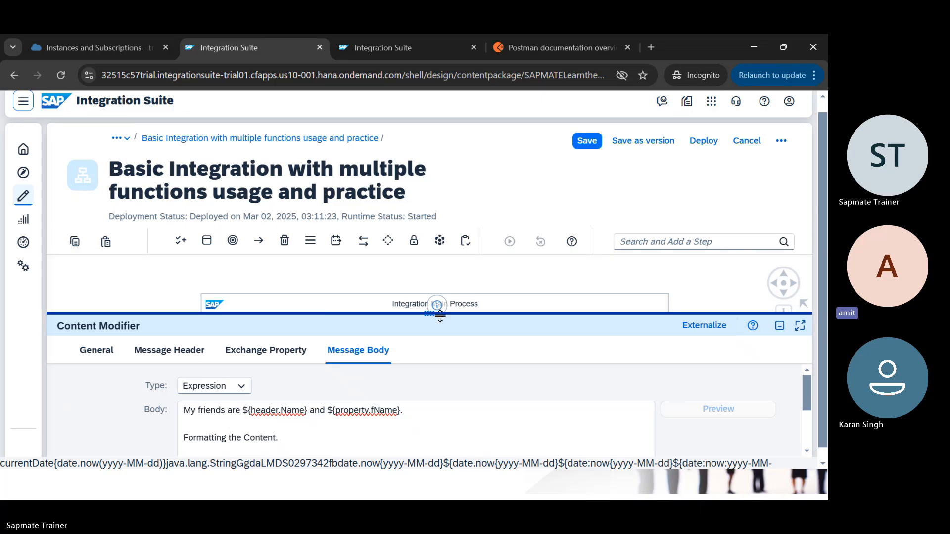
drag(439, 314, 459, 313)
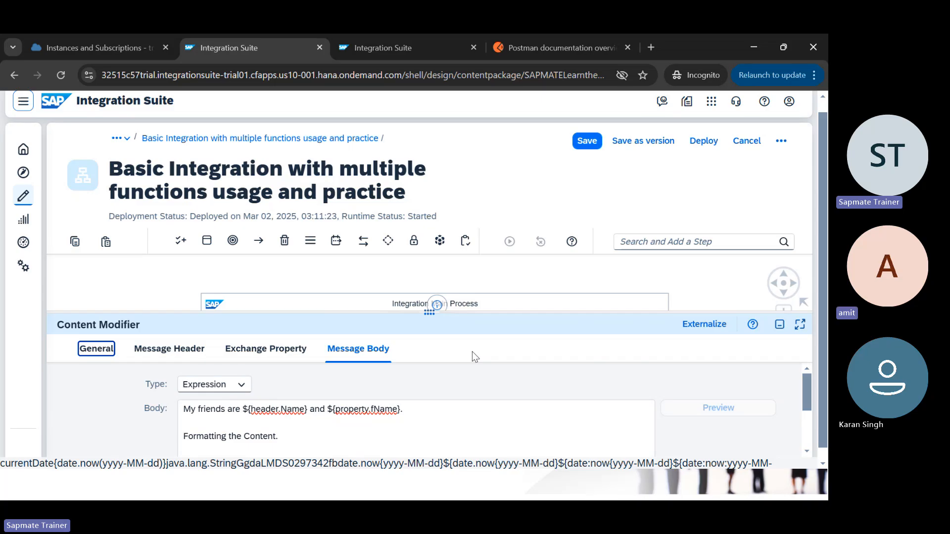
Step: Maximize the Content Modifier panel and return to the body text after the dashed line
click(307, 349)
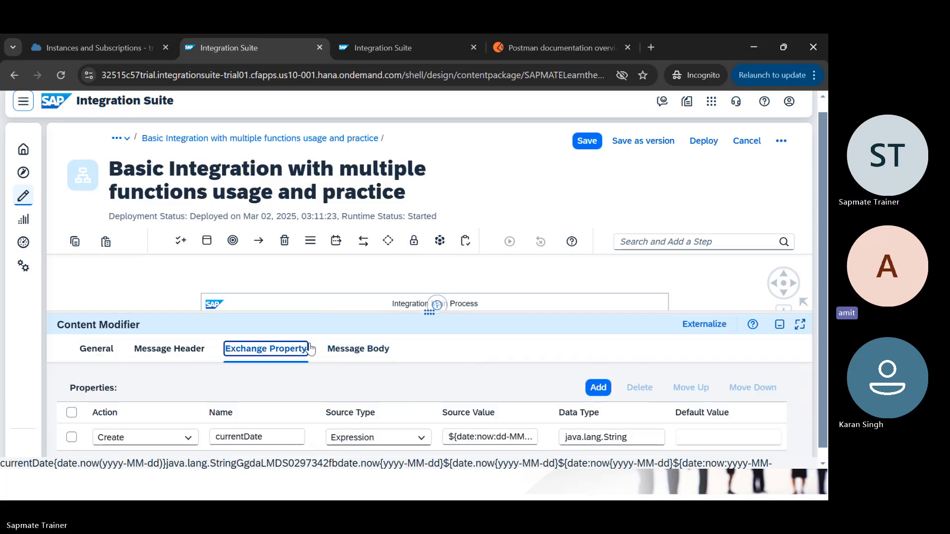
click(436, 310)
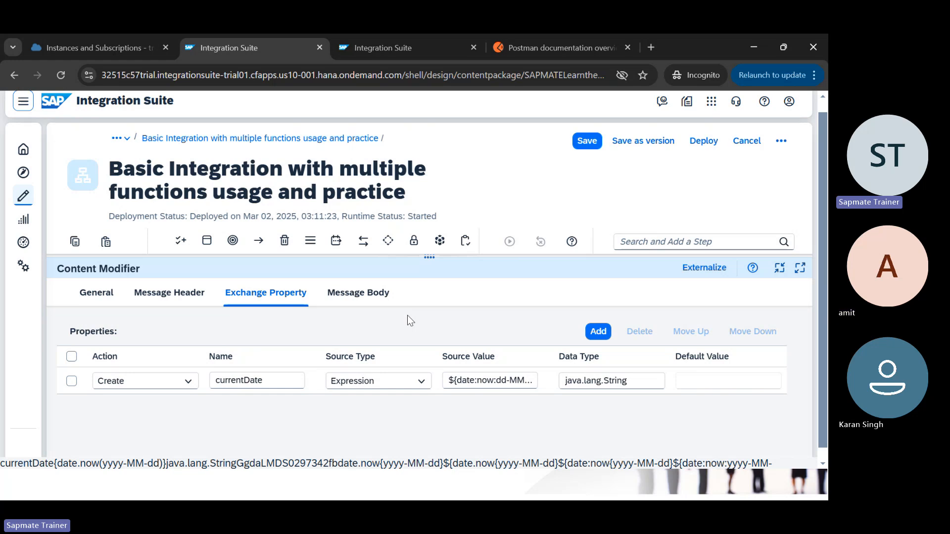
click(340, 295)
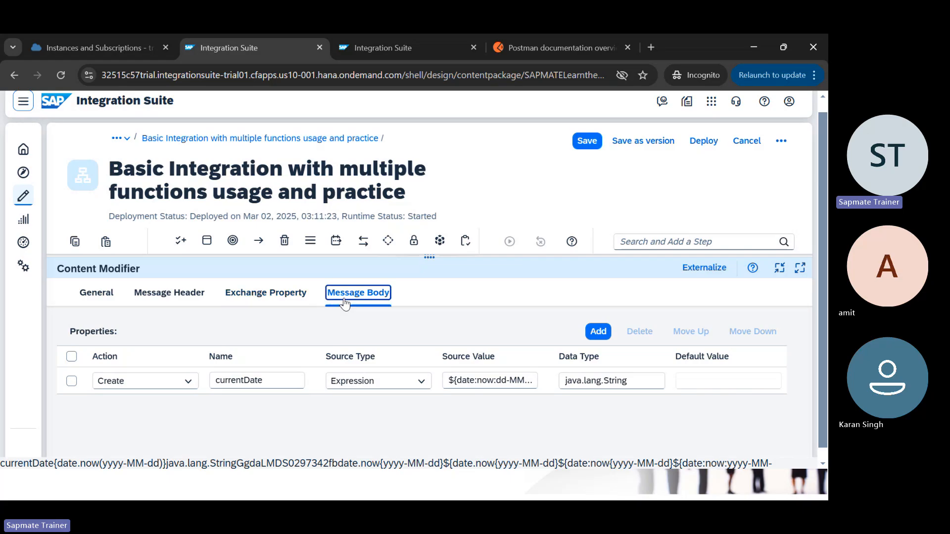
click(336, 412)
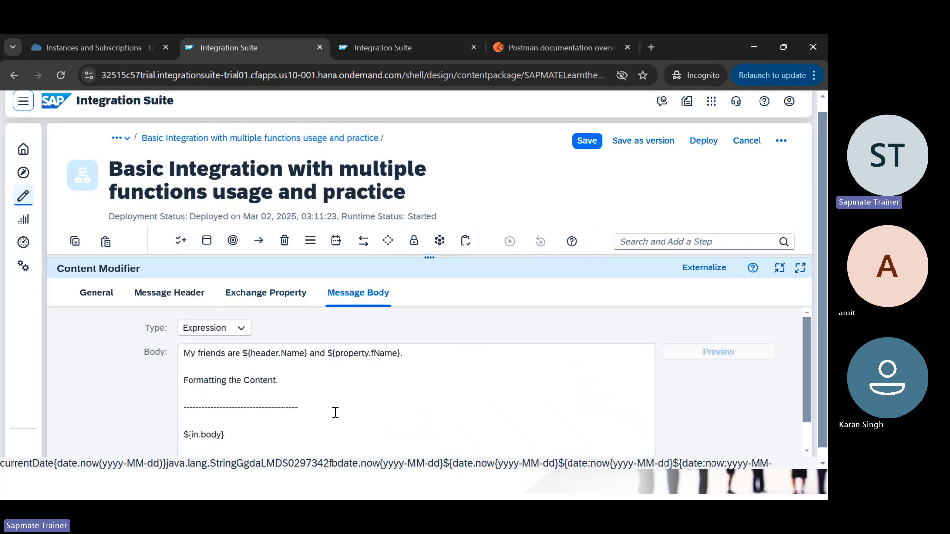
Step: Scroll the body to the blank line, then show the Exchange Property table with currentDate
scroll(335, 412, down, 1)
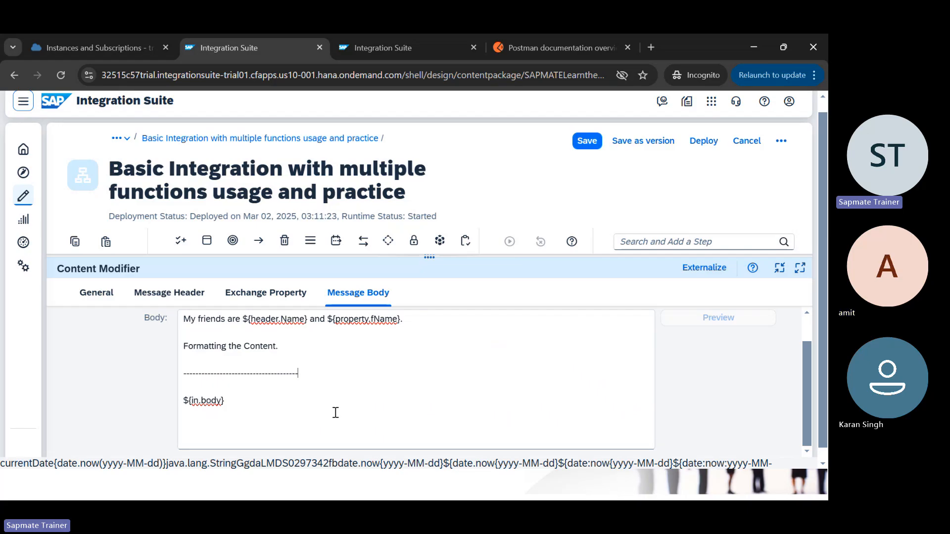
click(300, 357)
click(267, 295)
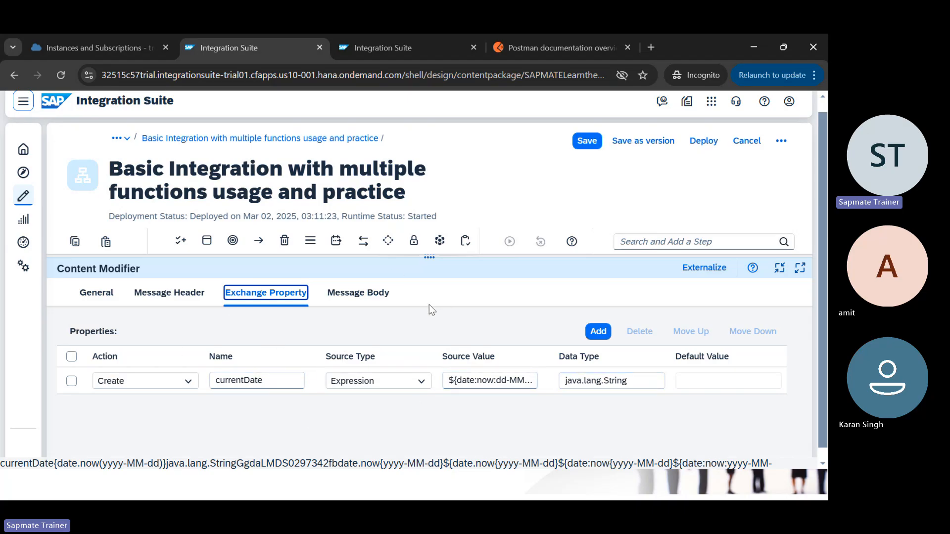
Step: Drag the panel splitter down twice until the whole Start-to-End process diagram shows
click(441, 263)
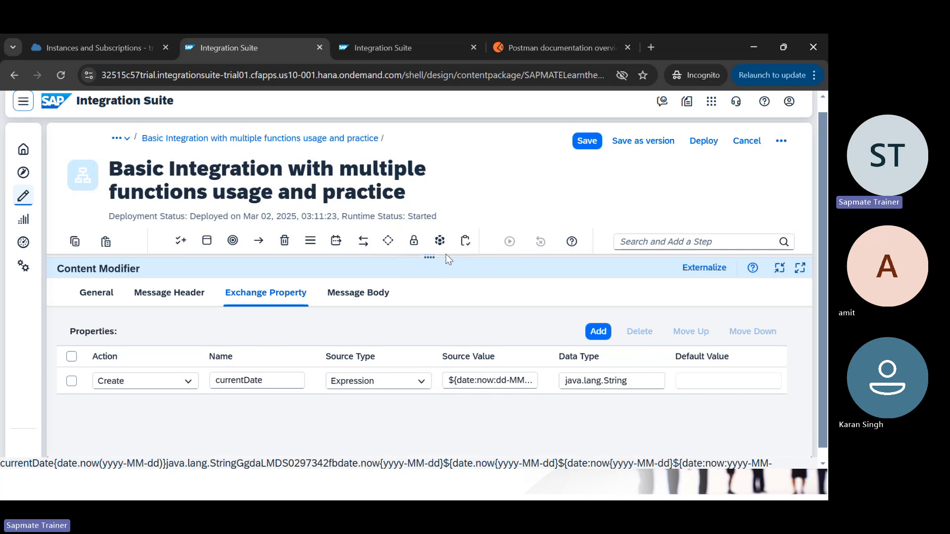
drag(446, 254, 439, 288)
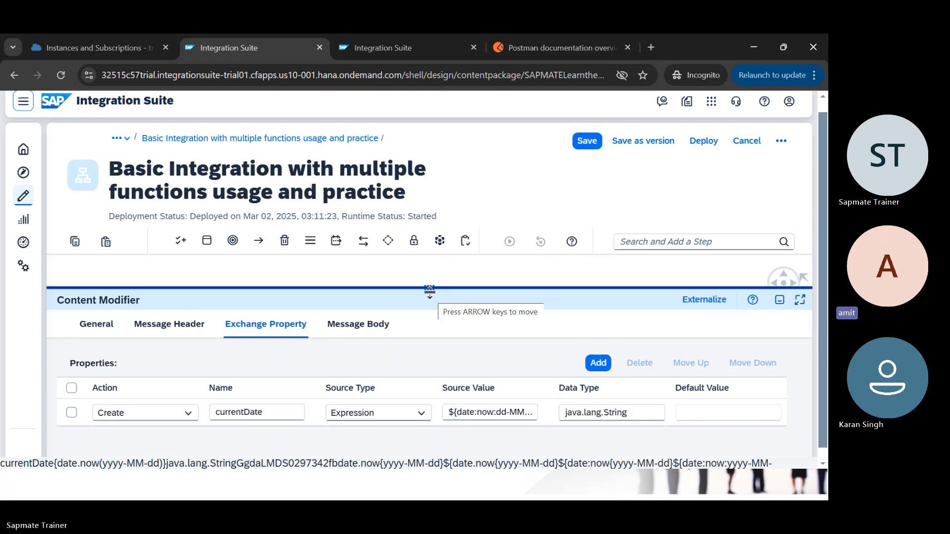
drag(429, 291, 439, 411)
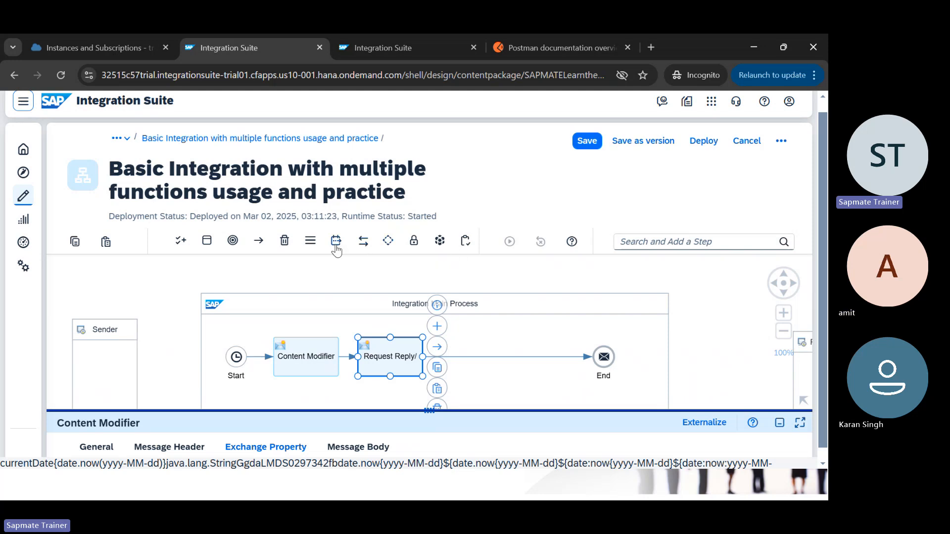
Step: Browse the Transformation palette's Converter types, then close the list without adding a step
click(336, 243)
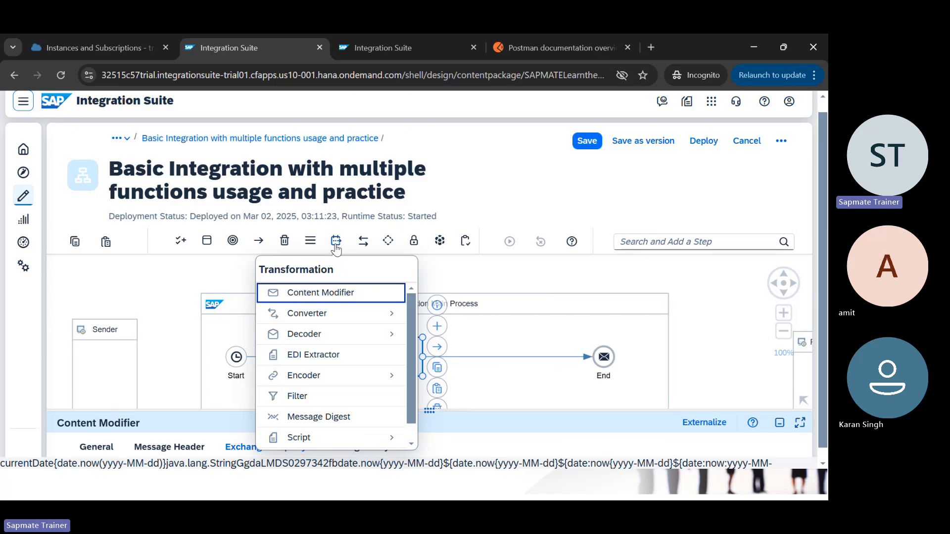
click(362, 320)
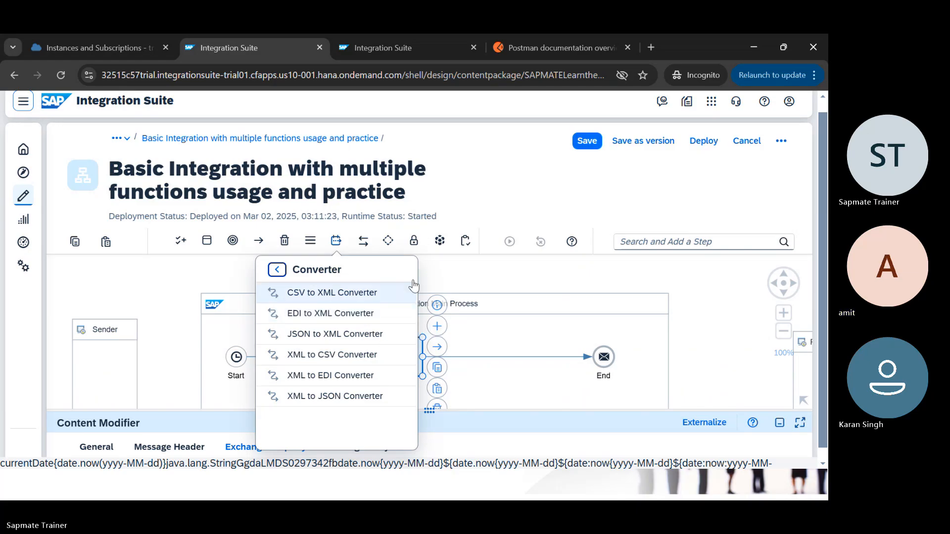
click(442, 269)
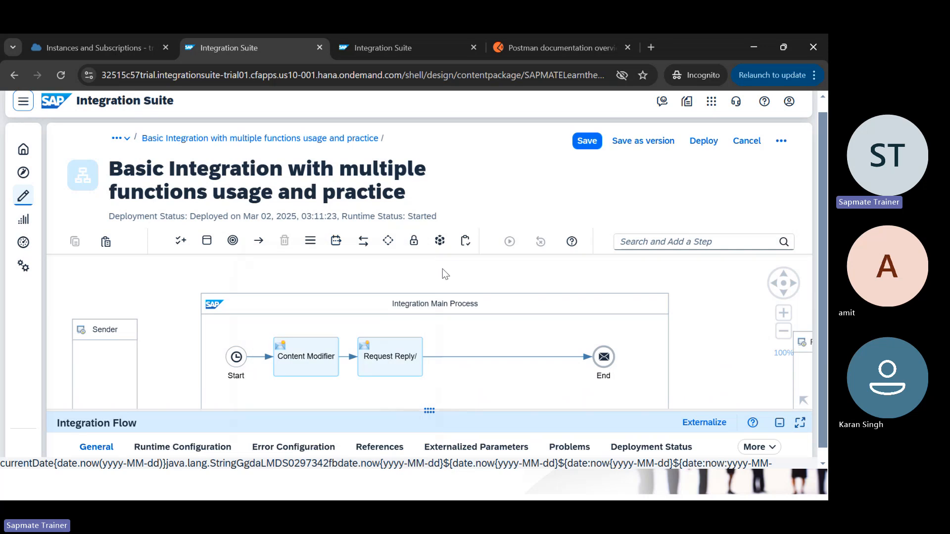
Step: Bring up the PowerPoint slide show, peek at Request Calls, then return to the Transformations slide
key(alt+Tab)
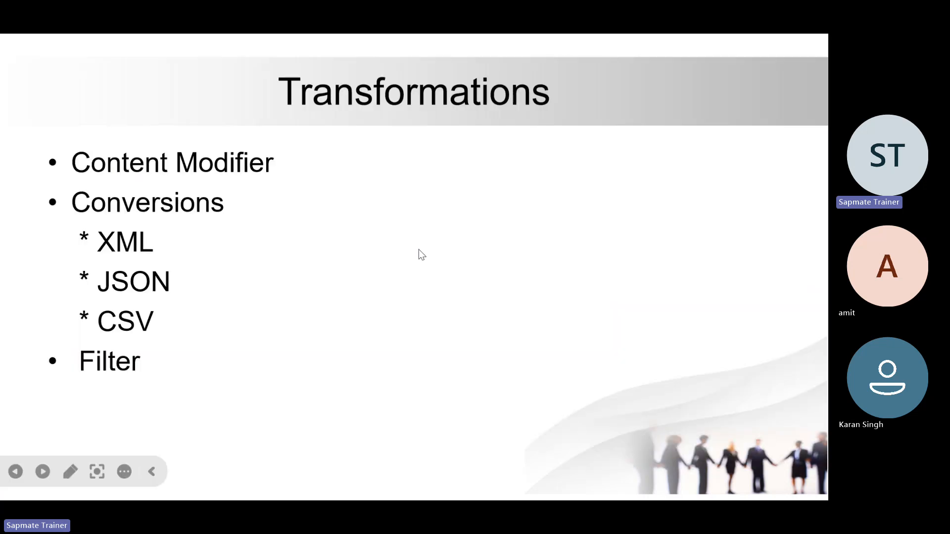
key(Right)
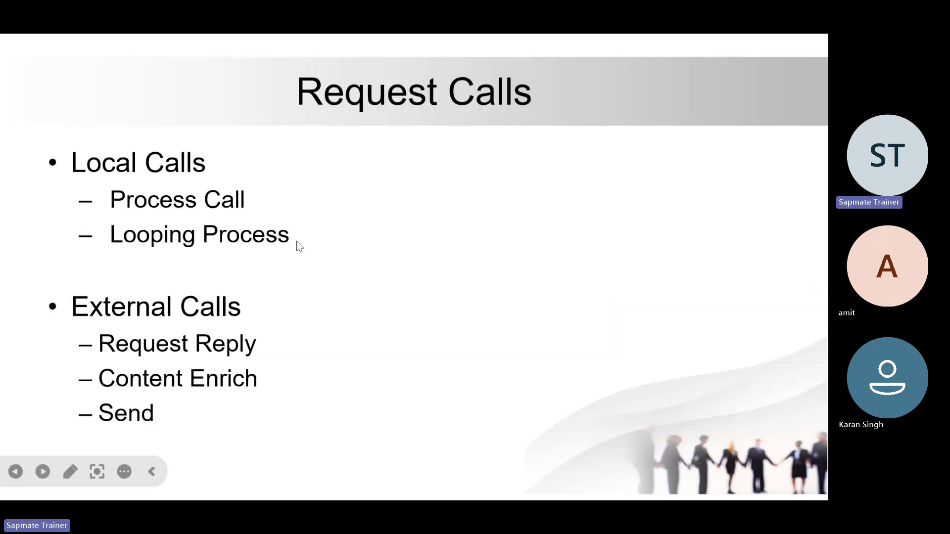
key(Left)
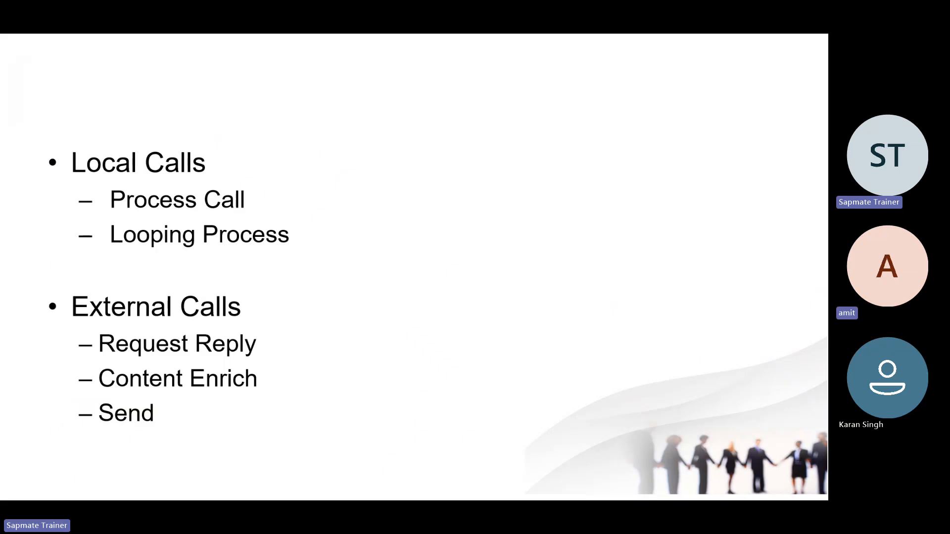
key(Left)
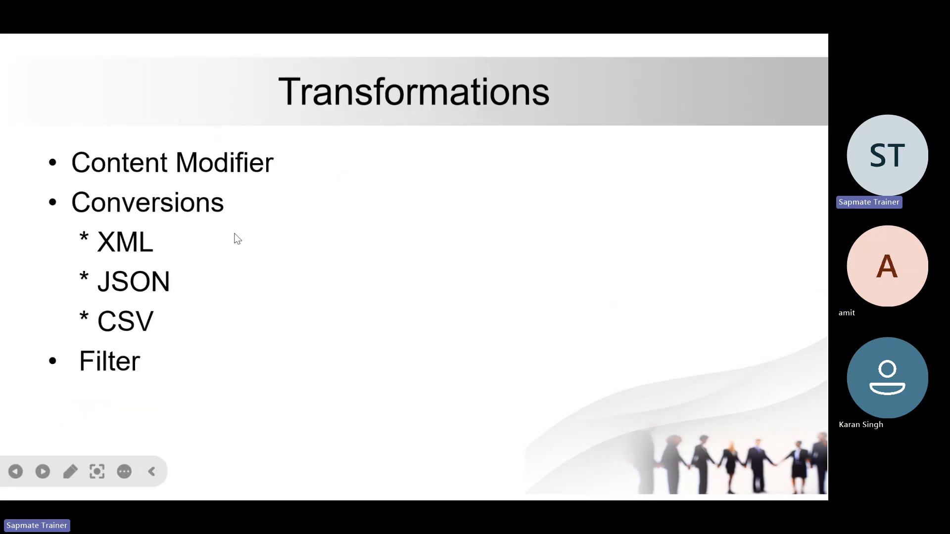
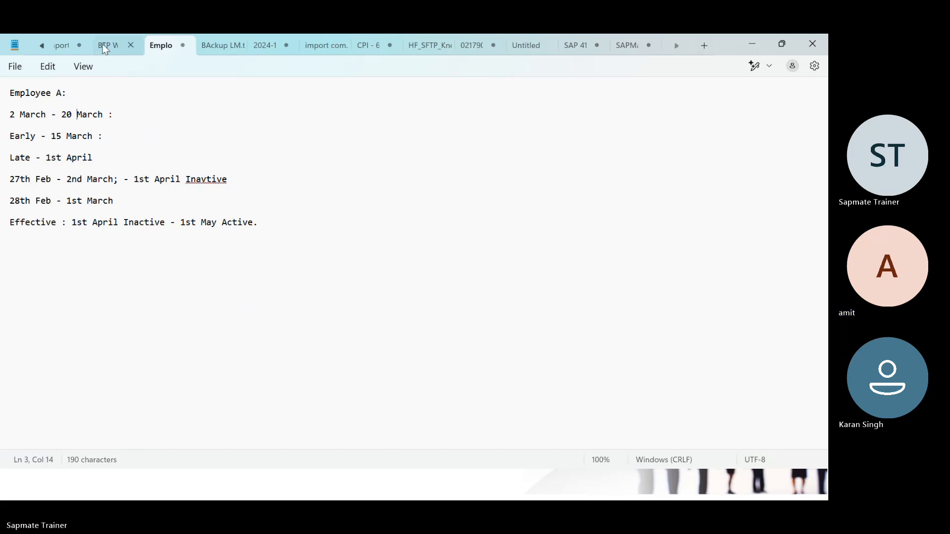
Step: Flip through the Payload and Comparison notes, then bring up the SAP 41 notes document
click(40, 46)
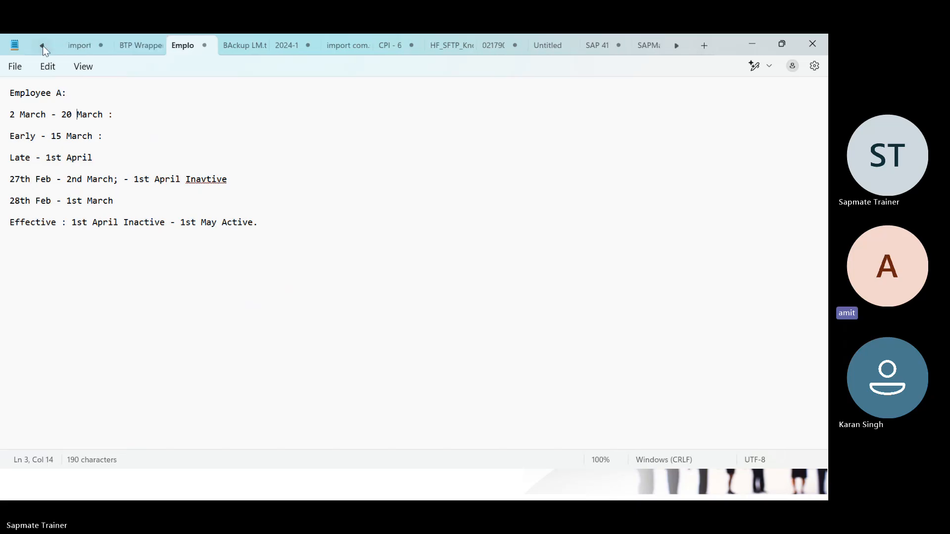
click(41, 46)
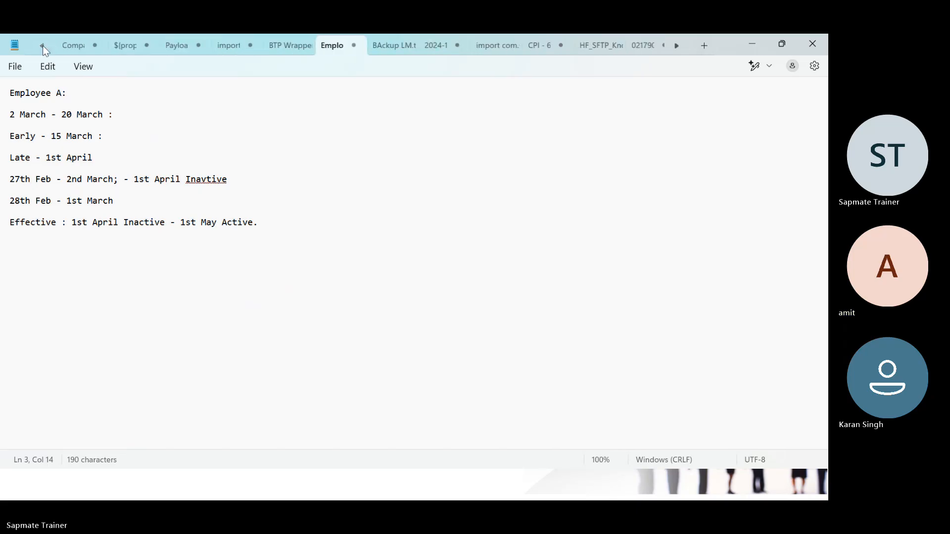
click(181, 48)
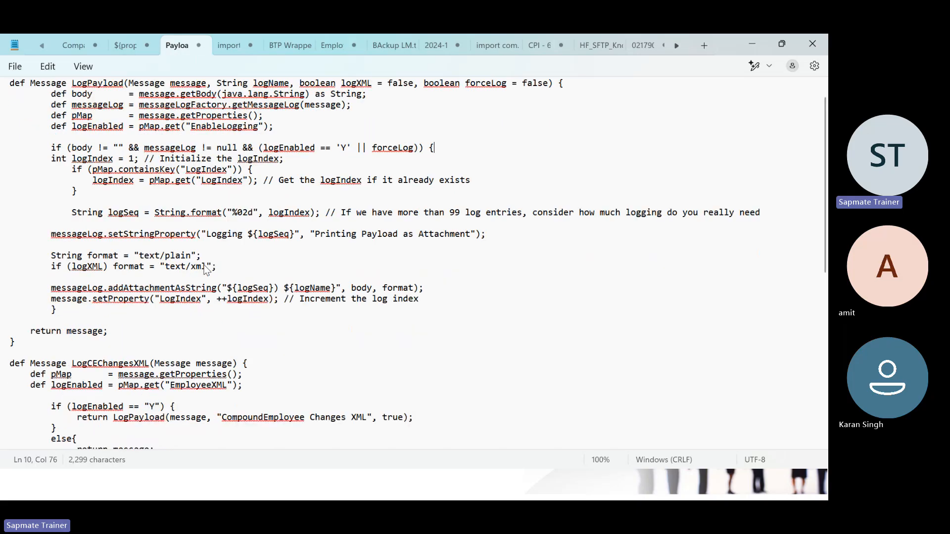
click(75, 46)
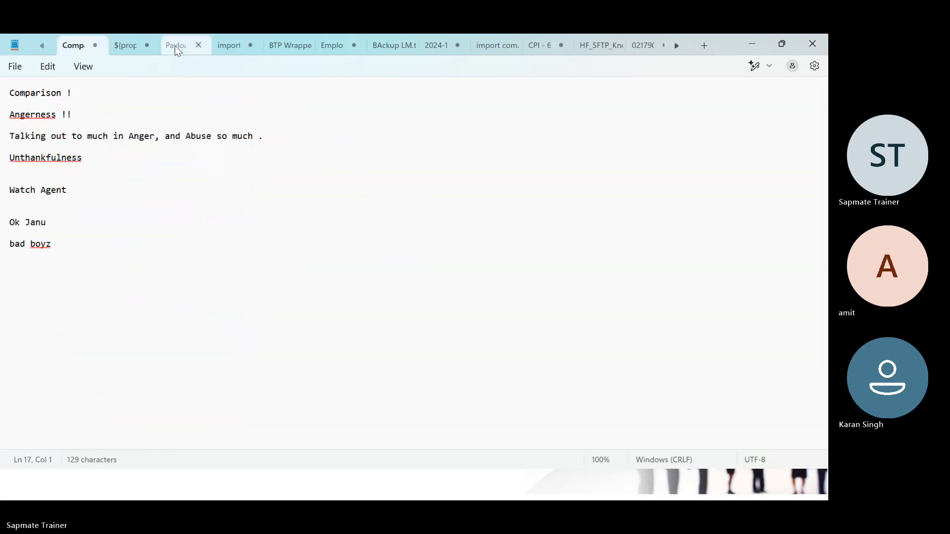
click(177, 49)
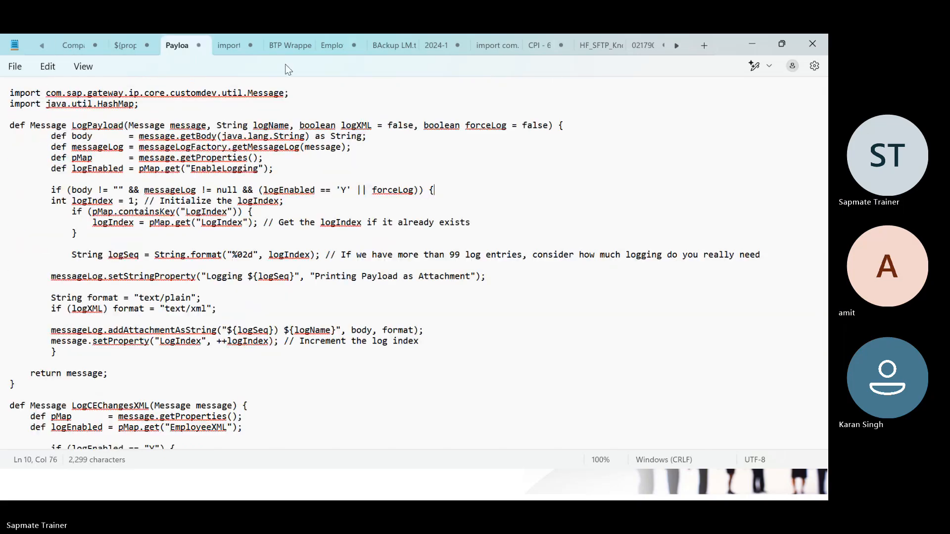
click(677, 46)
click(677, 48)
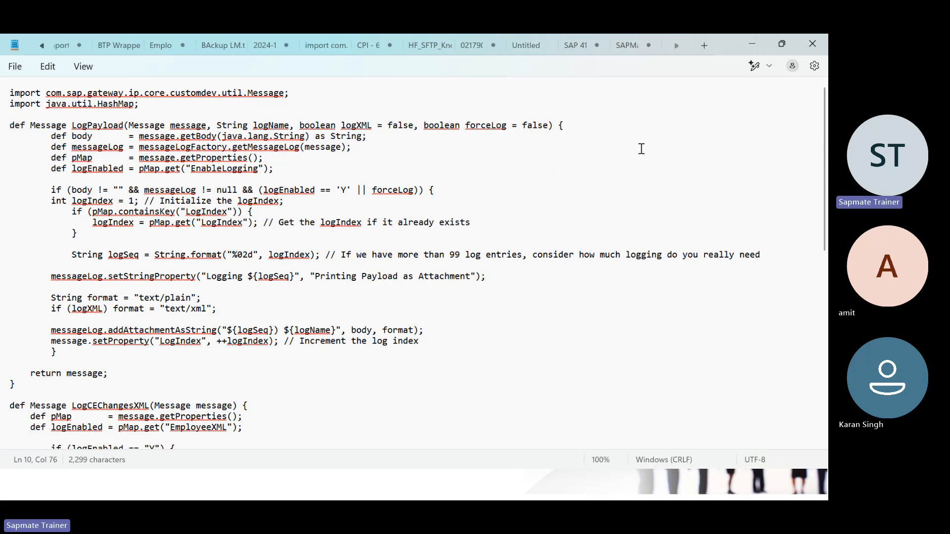
click(610, 165)
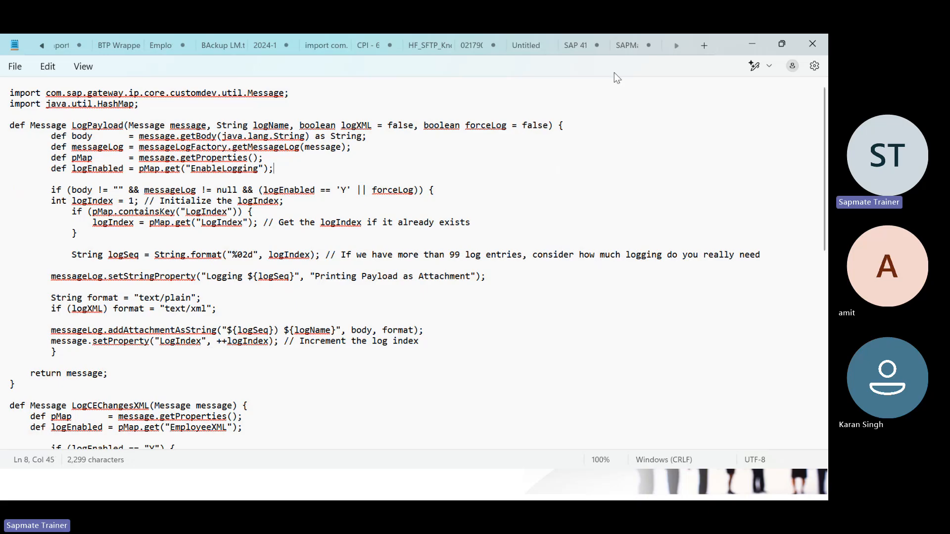
click(570, 47)
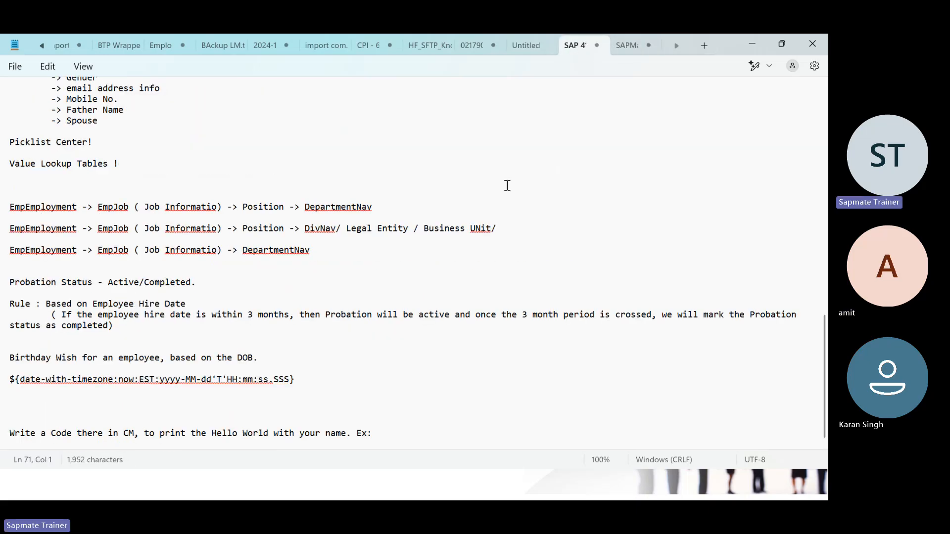
Step: Open the Data Payloadds file from the T SAP folder with Ctrl+O
key(ctrl+o)
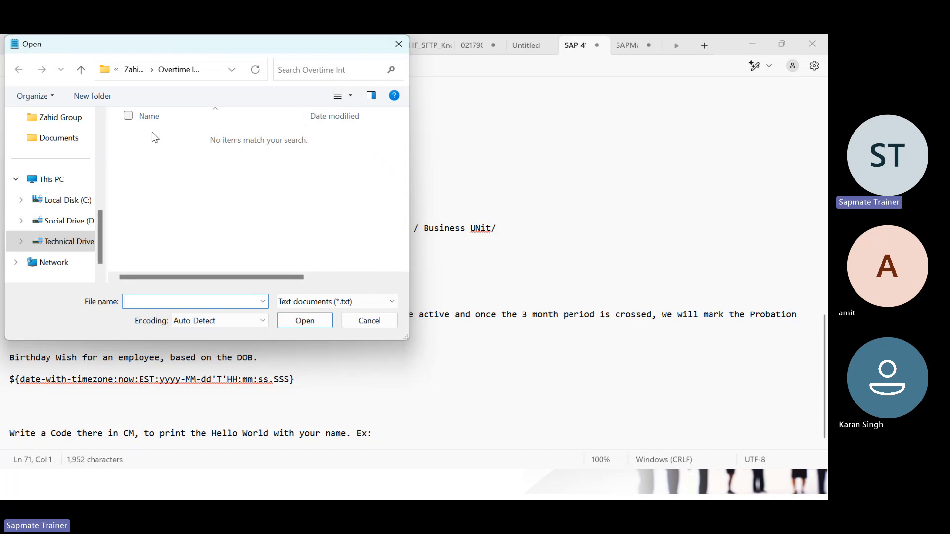
scroll(70, 143, up, 1)
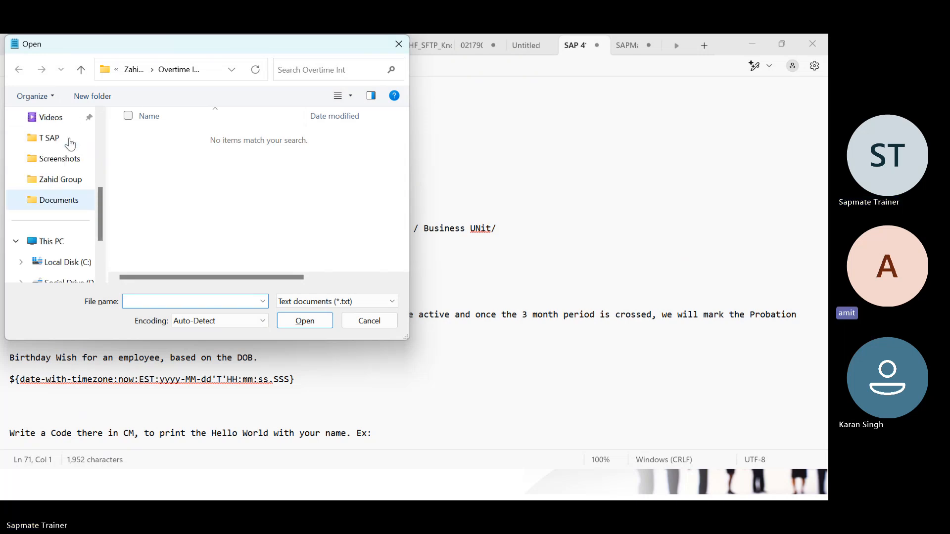
click(52, 140)
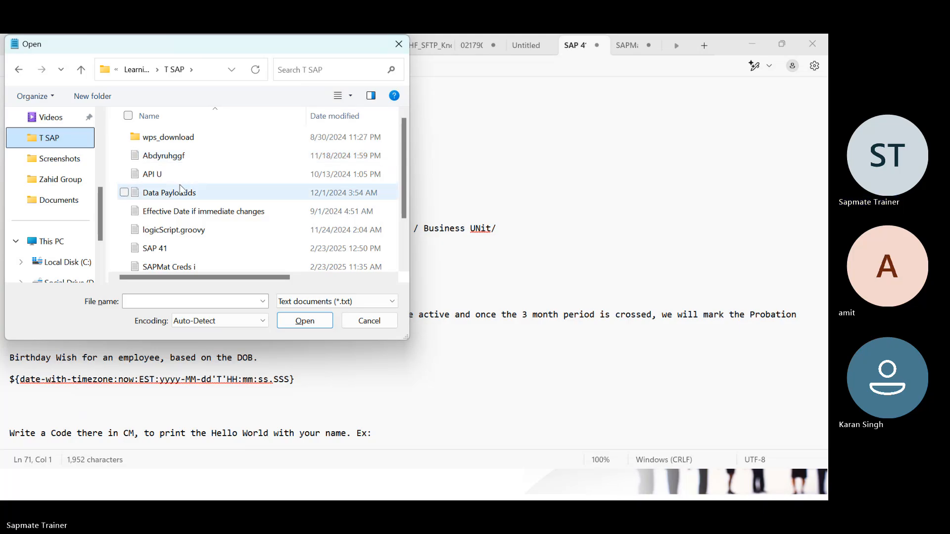
scroll(198, 228, down, 1)
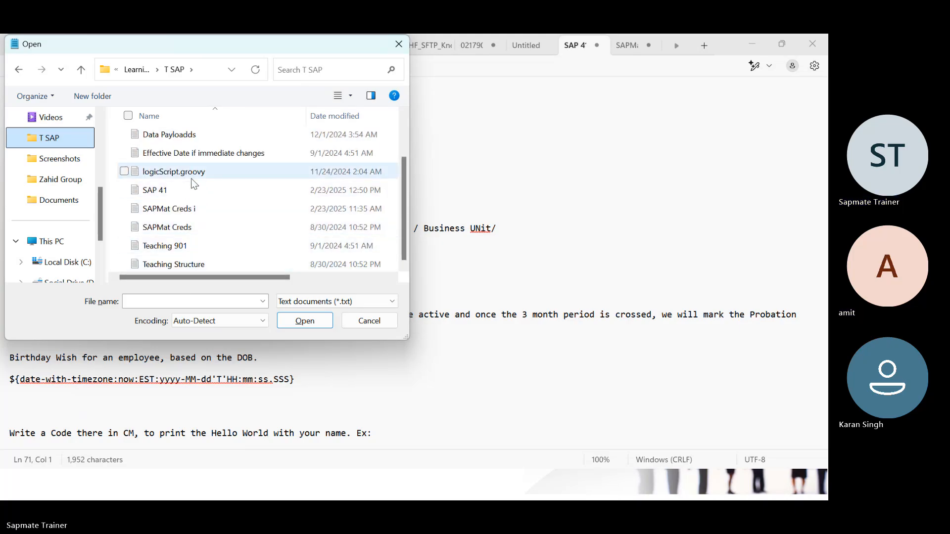
scroll(191, 182, up, 1)
click(163, 195)
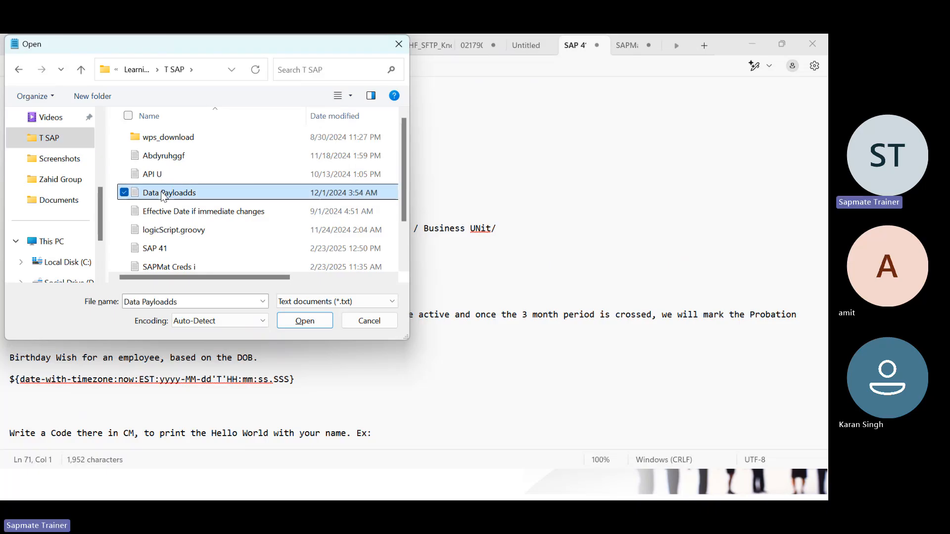
click(320, 324)
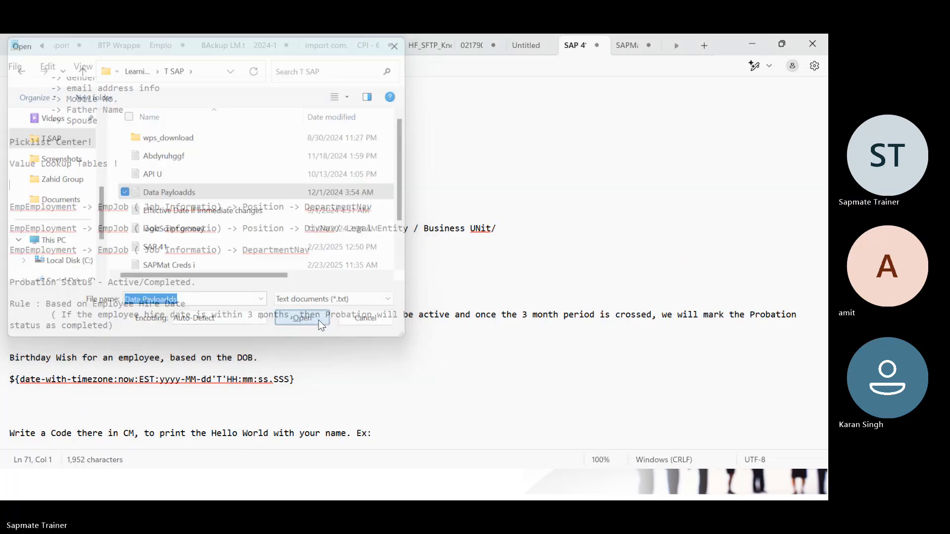
scroll(292, 310, down, 10)
scroll(293, 310, up, 10)
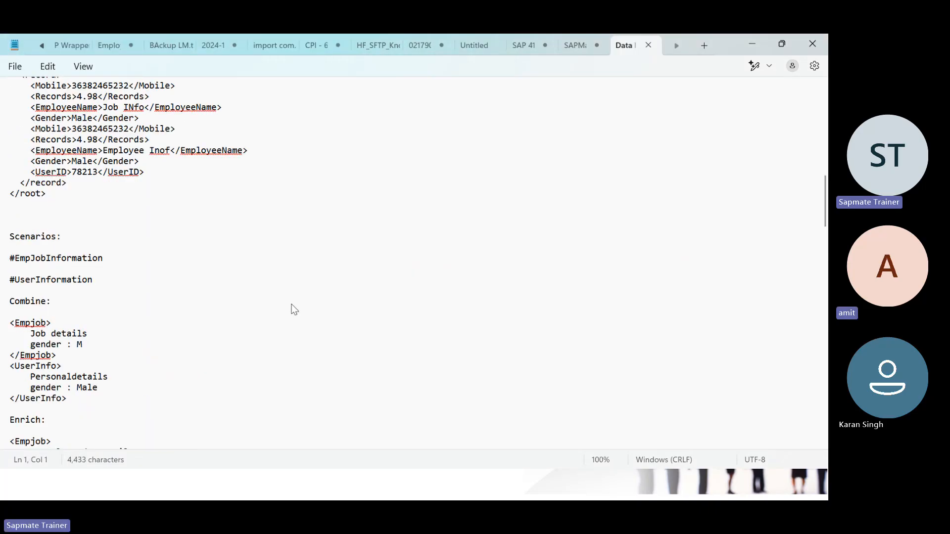
scroll(132, 292, down, 6)
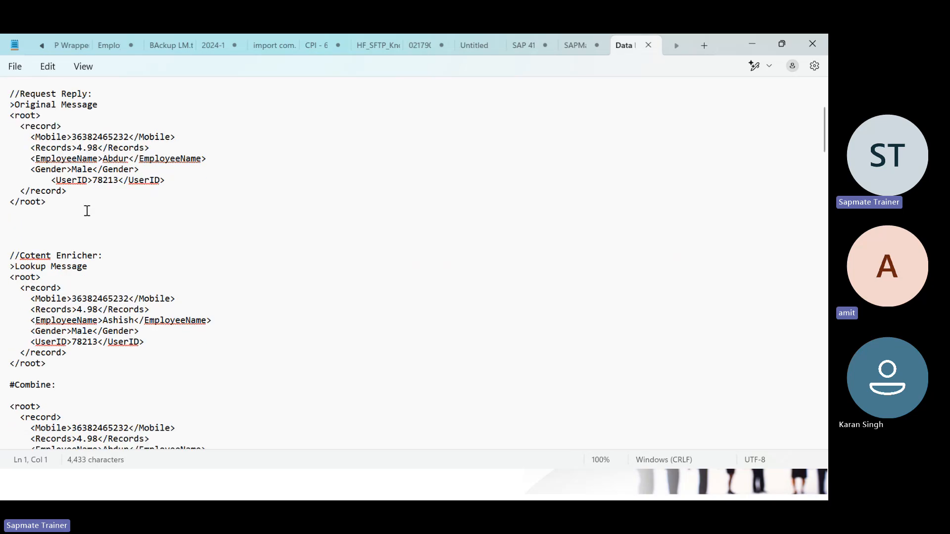
scroll(87, 210, up, 4)
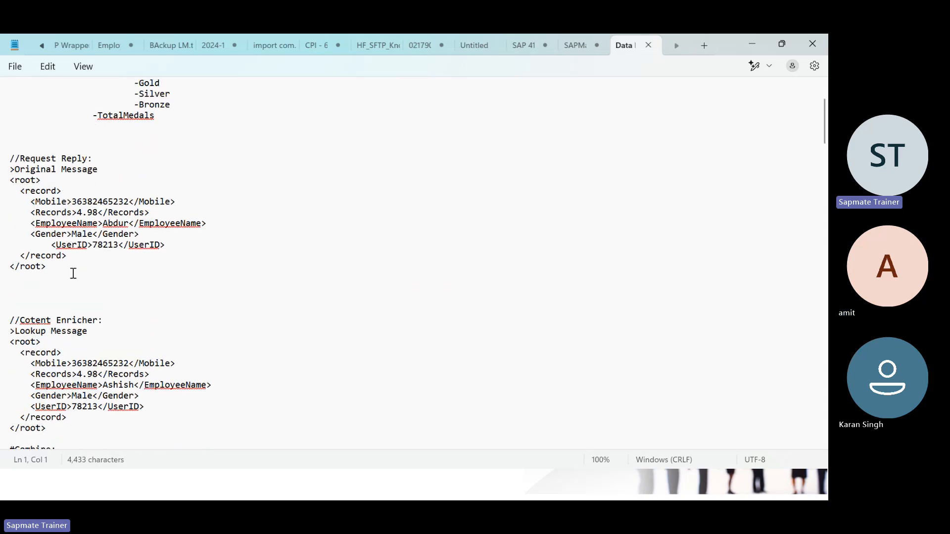
scroll(101, 282, down, 6)
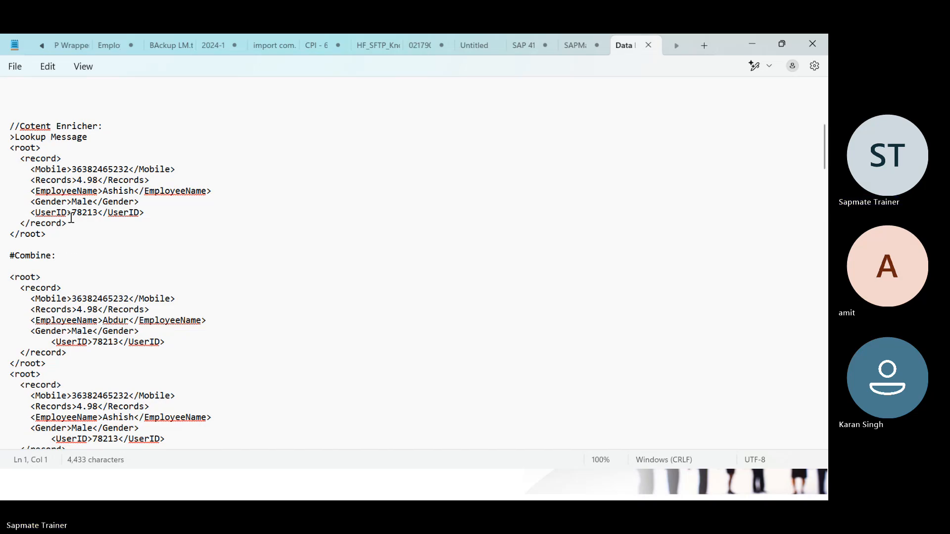
scroll(83, 252, down, 6)
scroll(41, 145, up, 1)
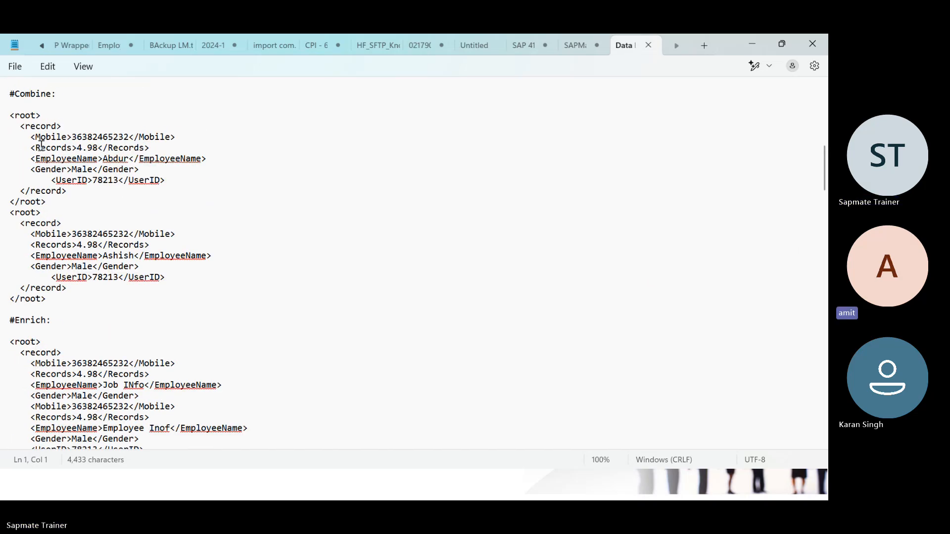
scroll(94, 336, down, 9)
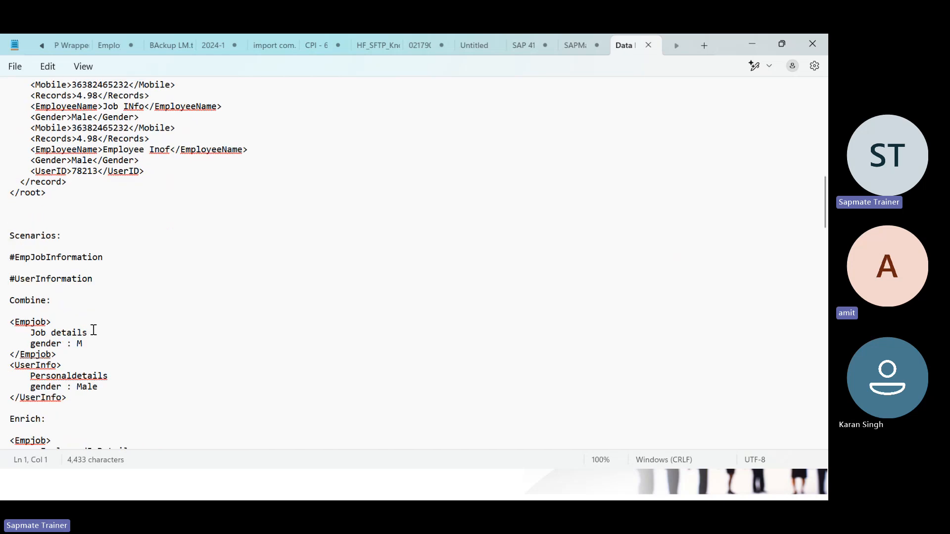
scroll(93, 331, down, 4)
scroll(97, 309, down, 6)
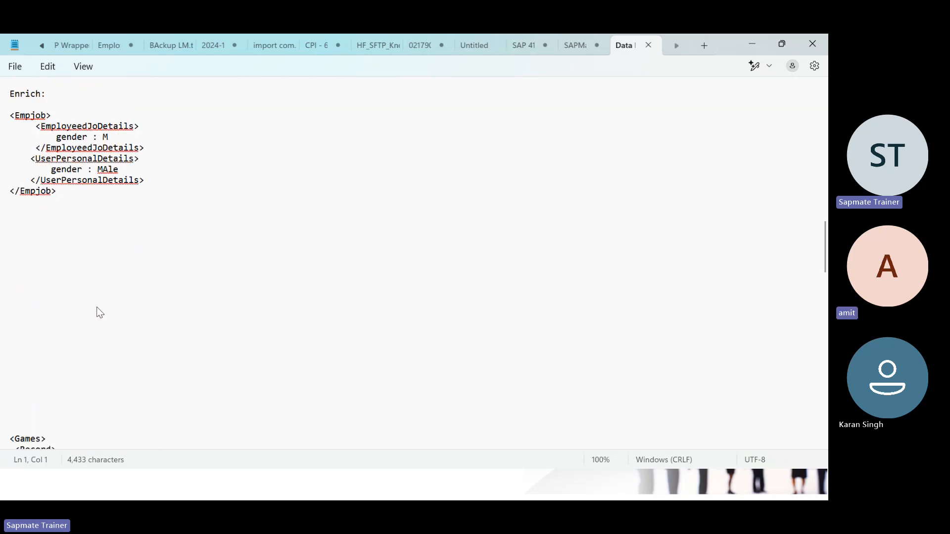
scroll(100, 312, up, 3)
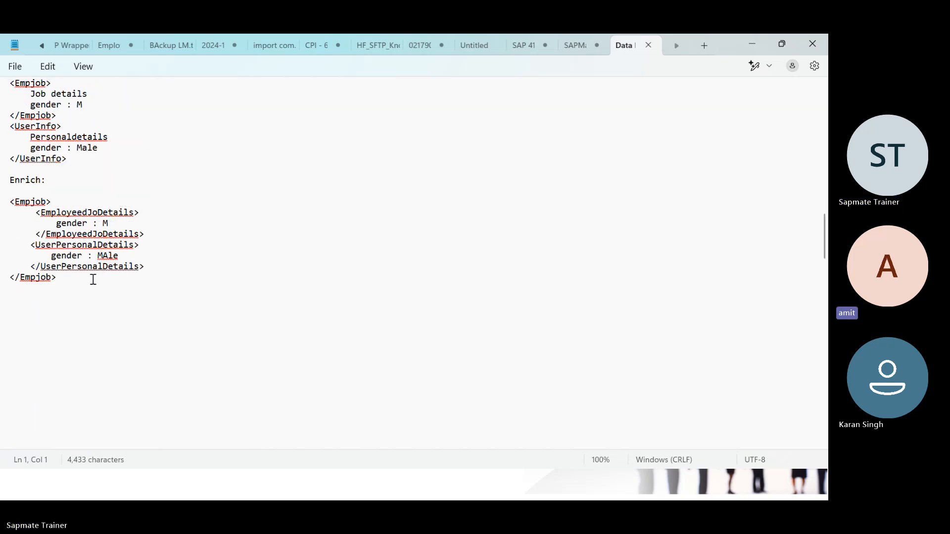
scroll(146, 207, up, 4)
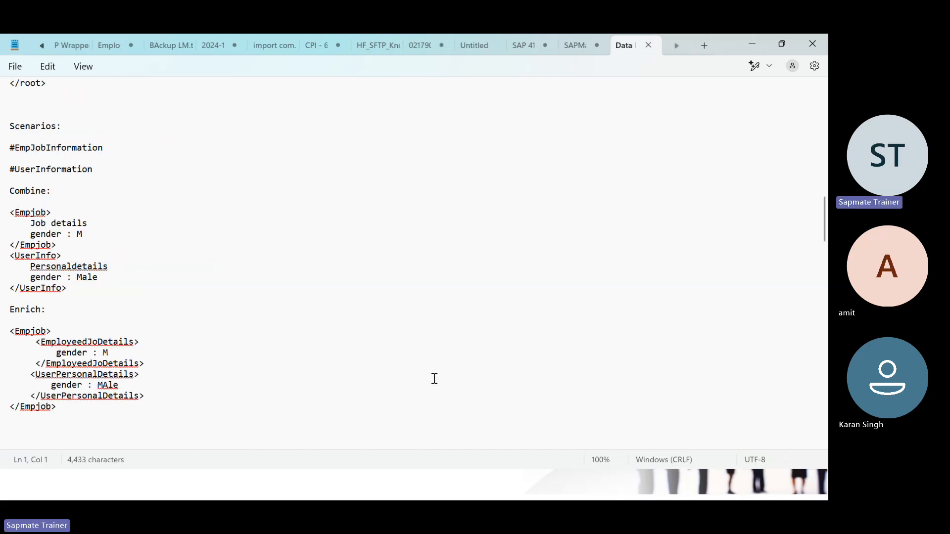
key(ctrl+o)
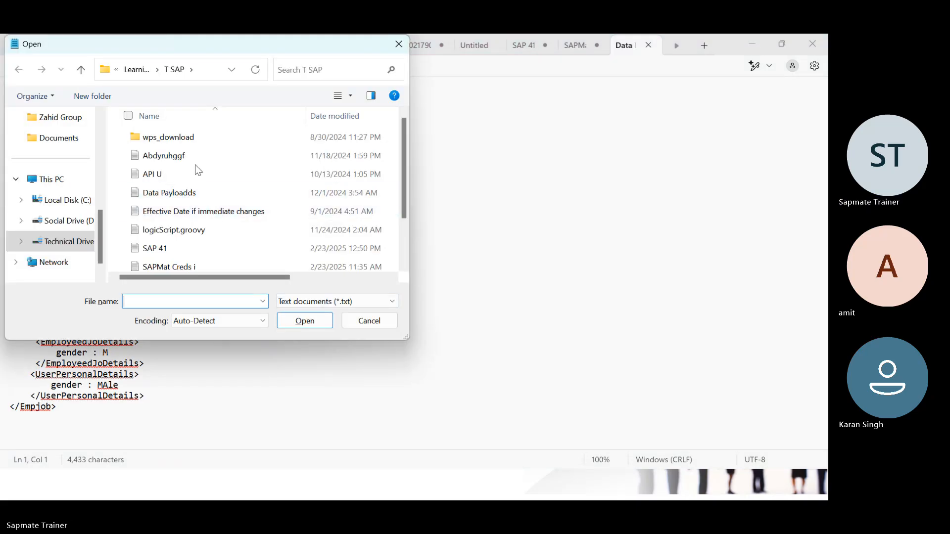
scroll(197, 167, down, 1)
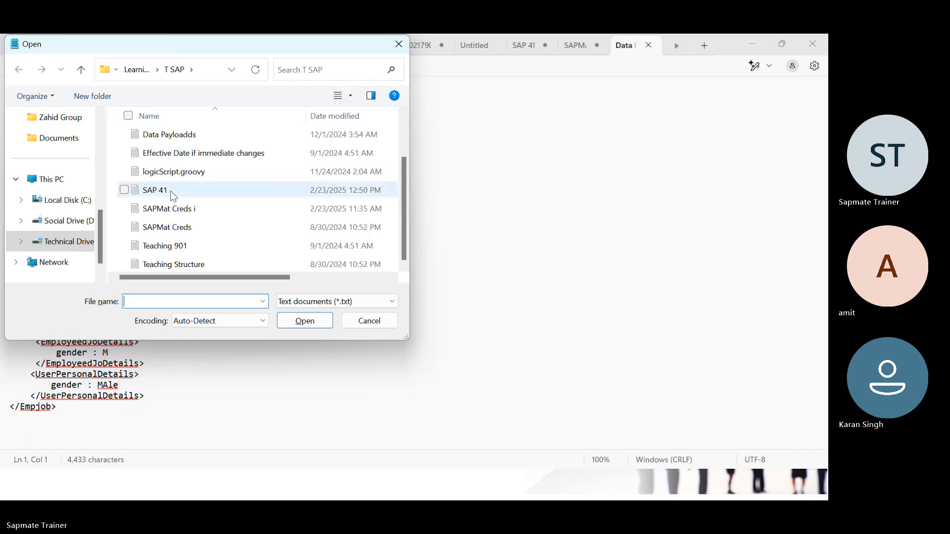
scroll(173, 195, up, 1)
scroll(179, 213, down, 1)
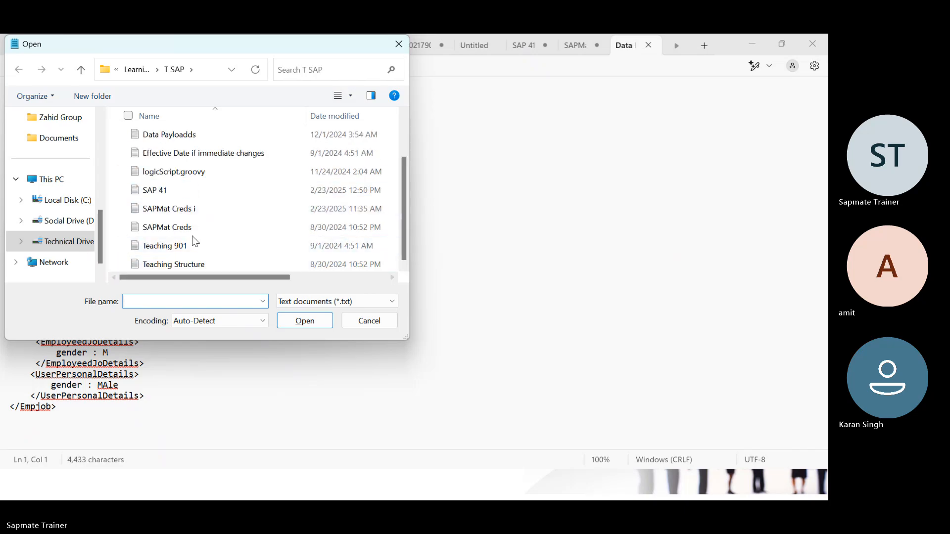
click(370, 320)
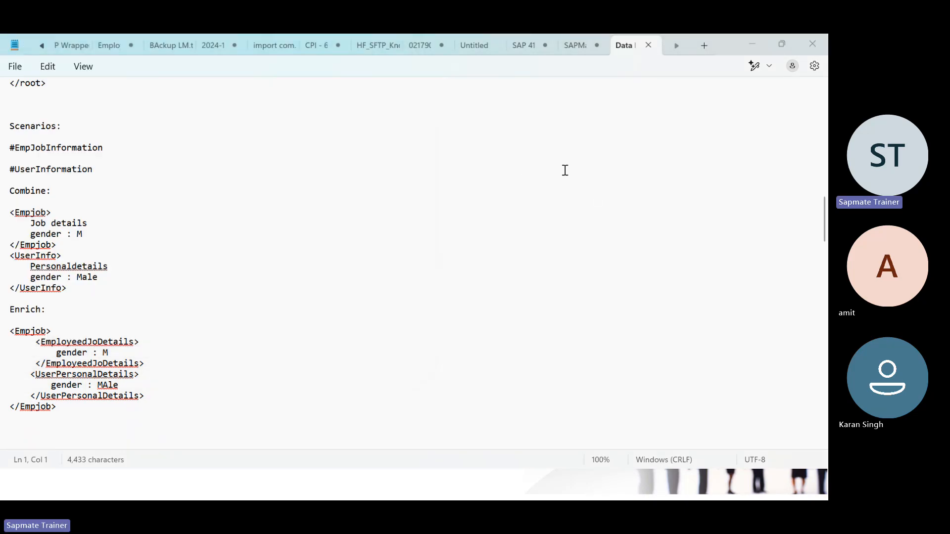
key(alt+Tab)
Step: In a new incognito tab, search 'xml payload creator' and open Workik's AI XML generator result
key(ctrl+t)
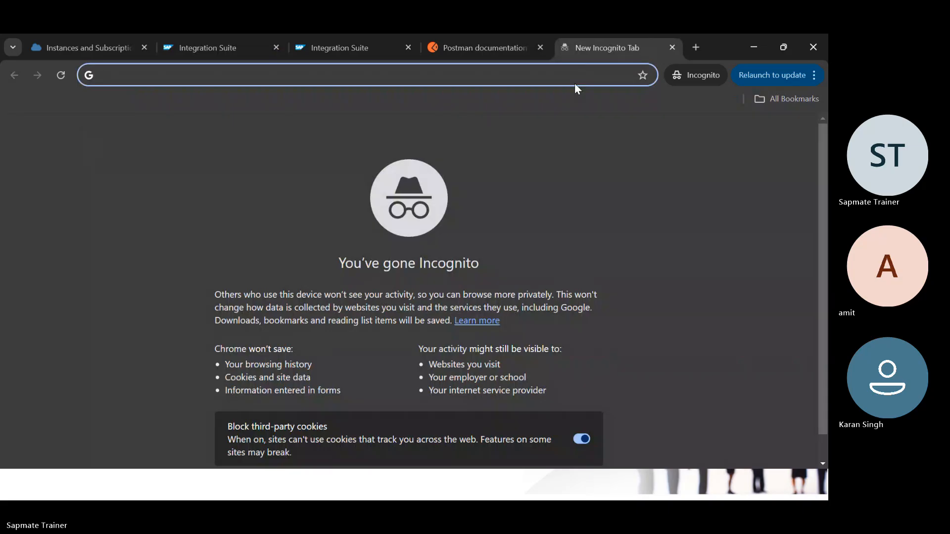
text(xml)
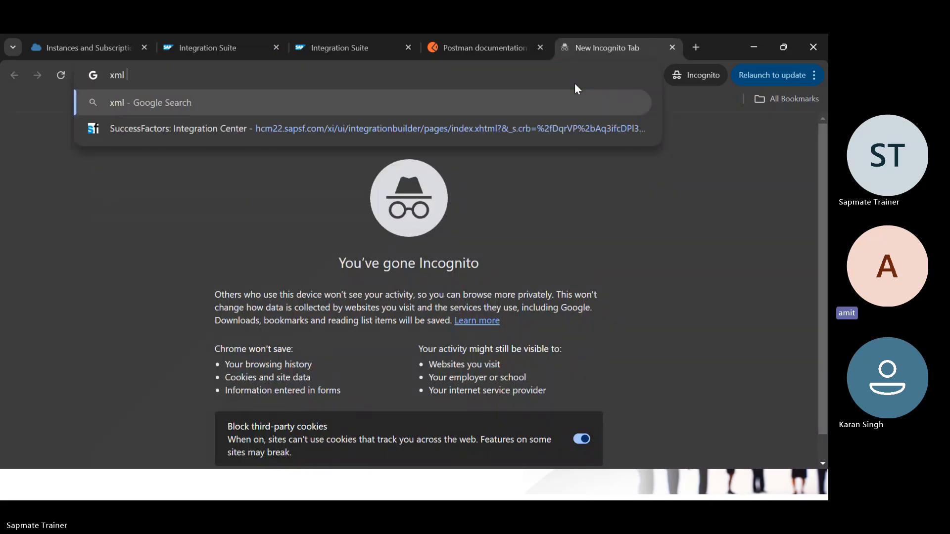
text( ayl)
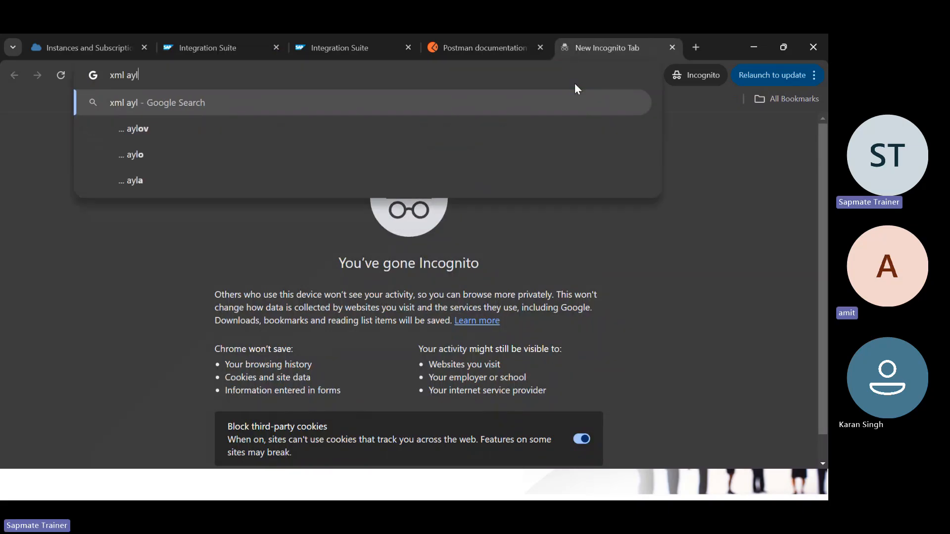
key(BackSpace)
key(BackSpace)
key(BackSpace)
text(payload)
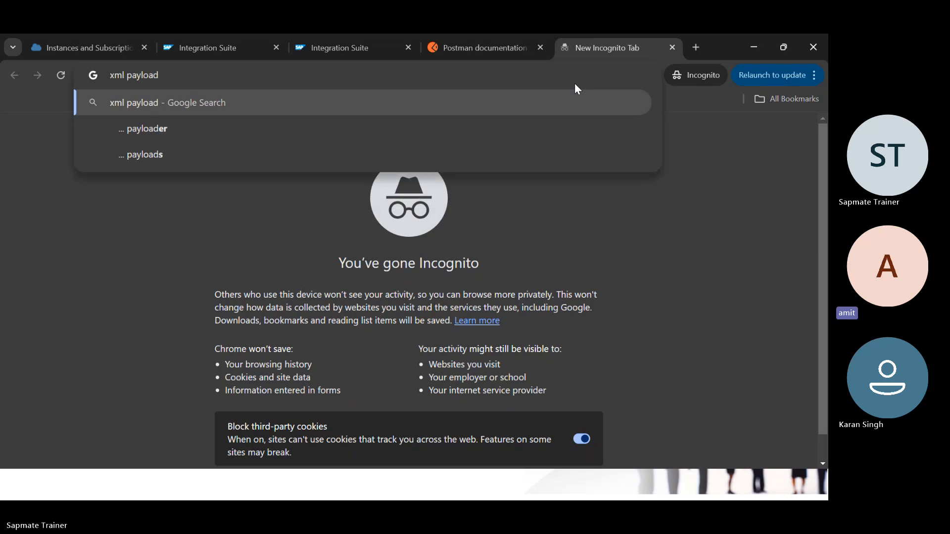
text( cre)
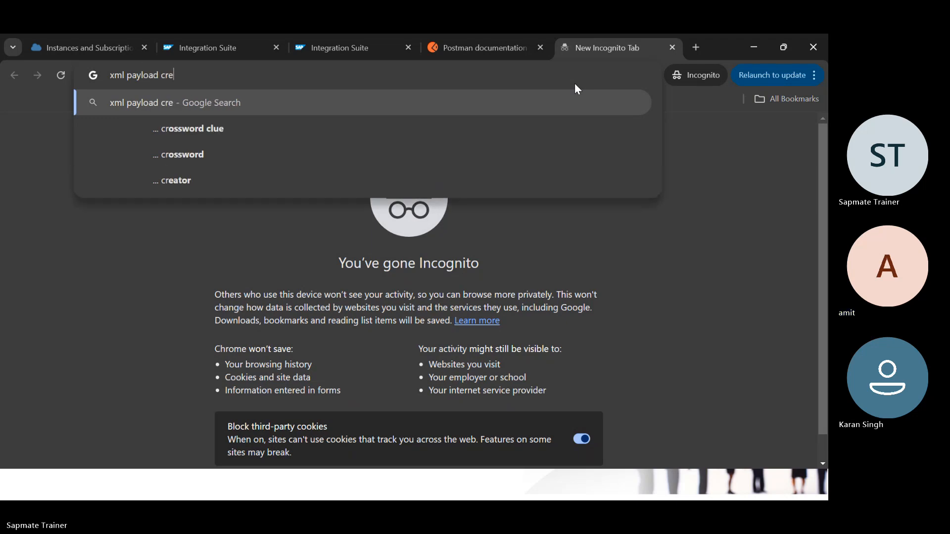
key(Down)
key(Return)
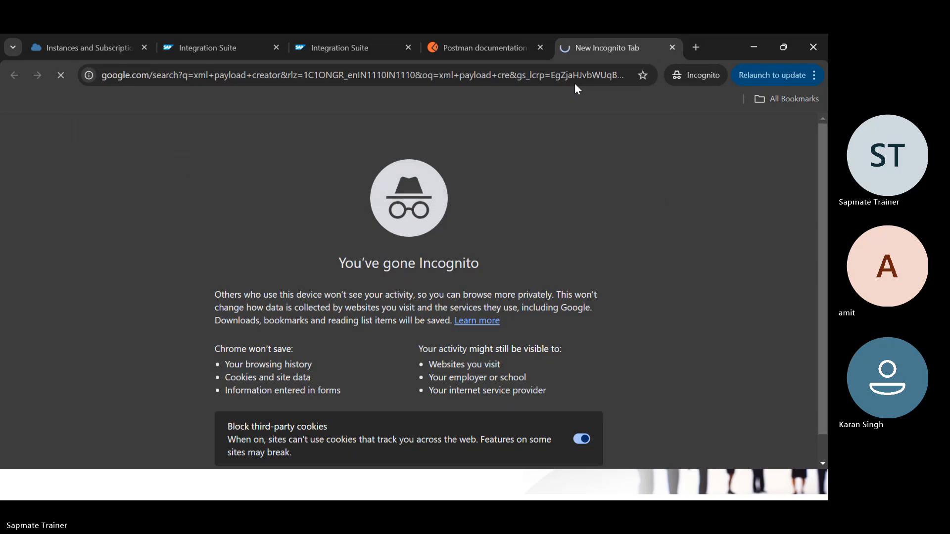
click(138, 237)
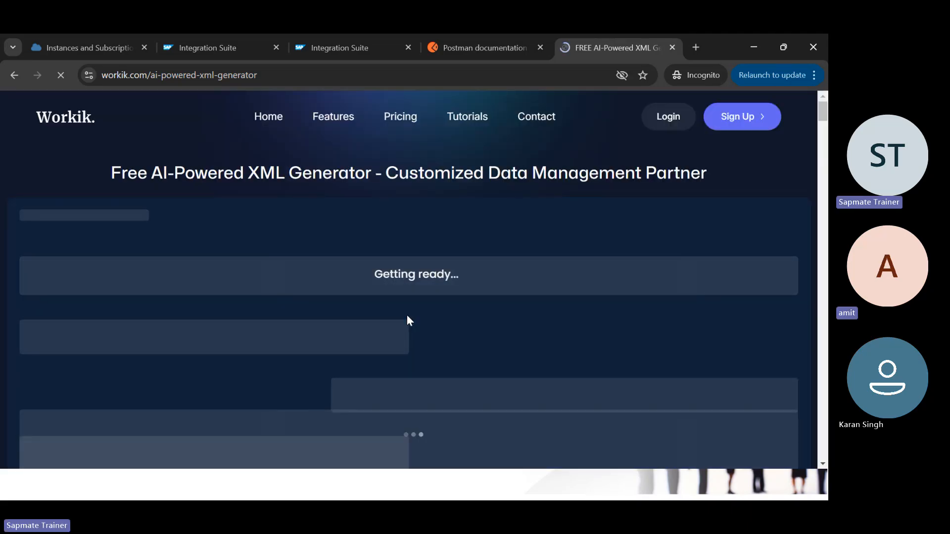
Step: Start a new blank note in Notepad, then return to the XML generator page
key(alt+Tab)
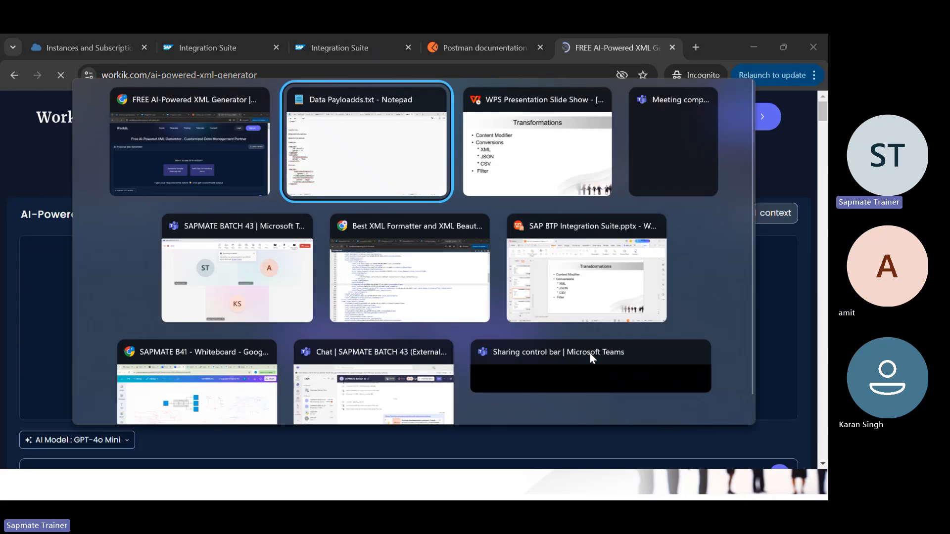
key(ctrl+n)
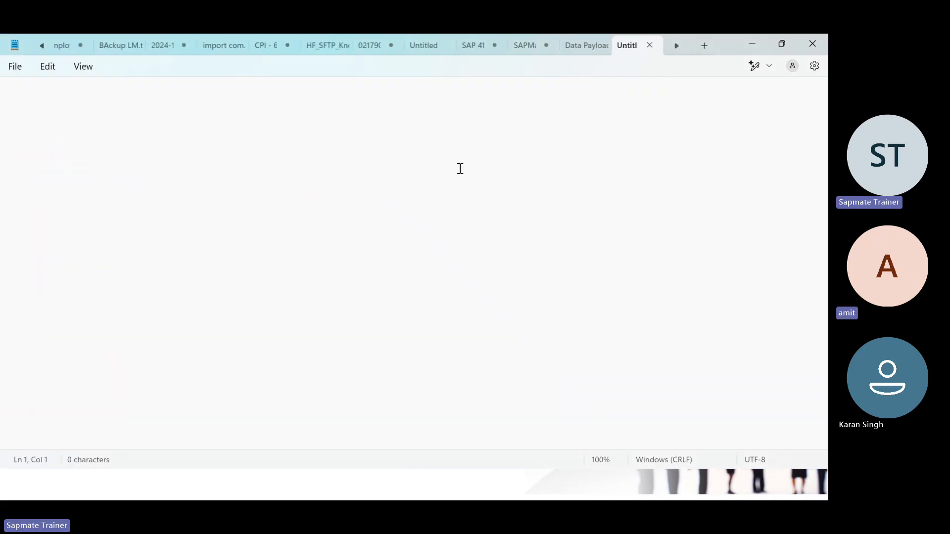
text(<)
key(BackSpace)
key(alt+Tab)
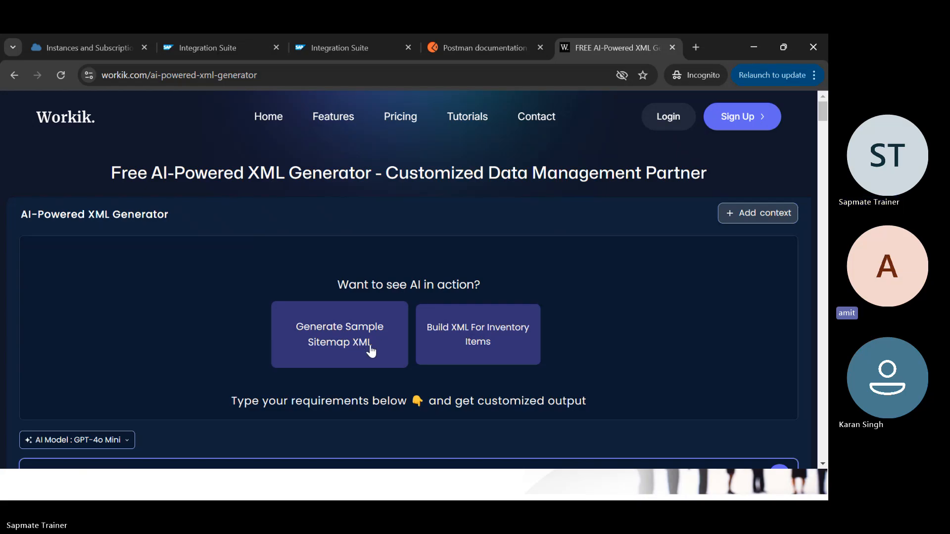
Step: Generate the sample sitemap XML and scroll through the AI's result
scroll(371, 351, down, 7)
scroll(371, 351, up, 7)
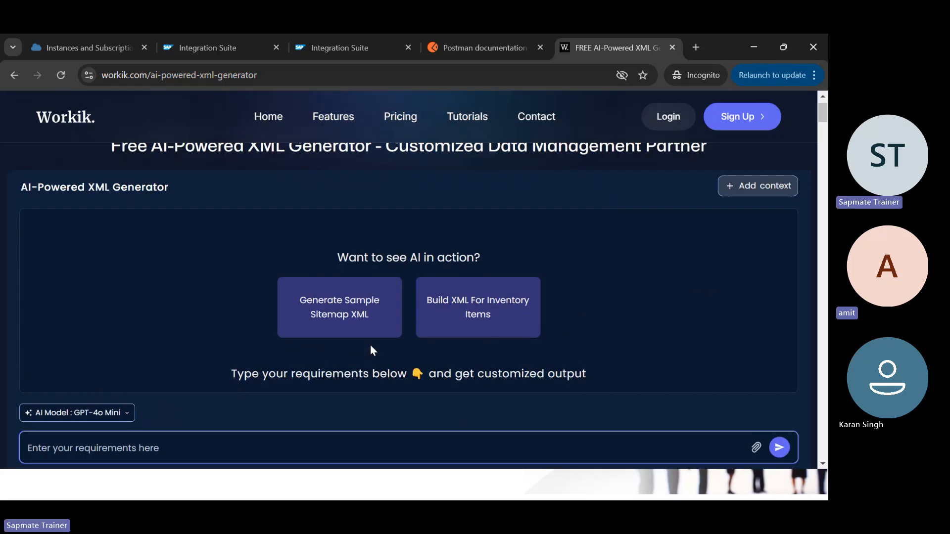
click(357, 326)
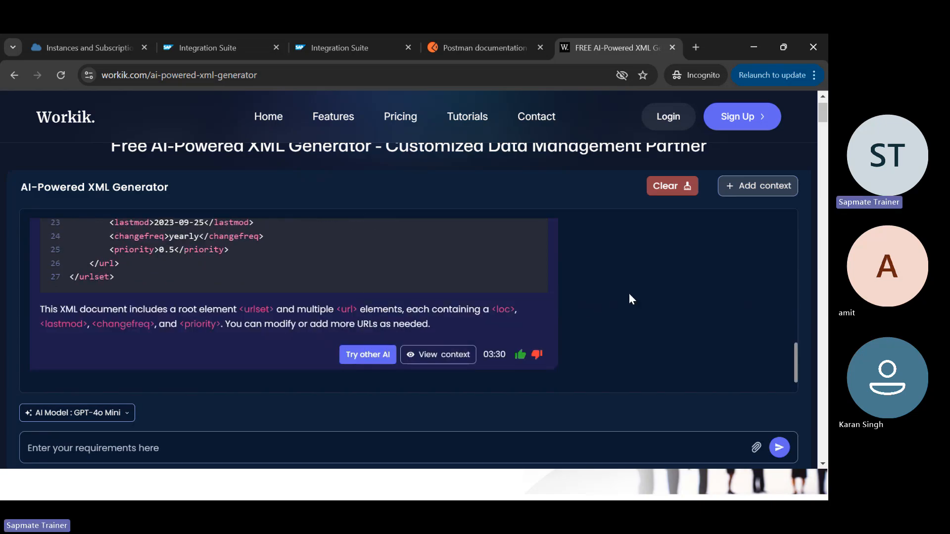
scroll(628, 293, up, 10)
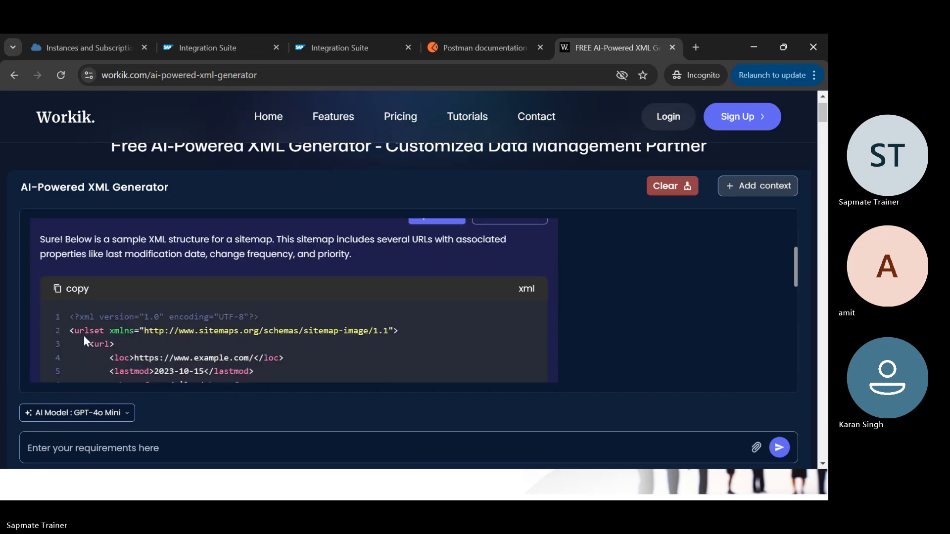
scroll(109, 344, down, 2)
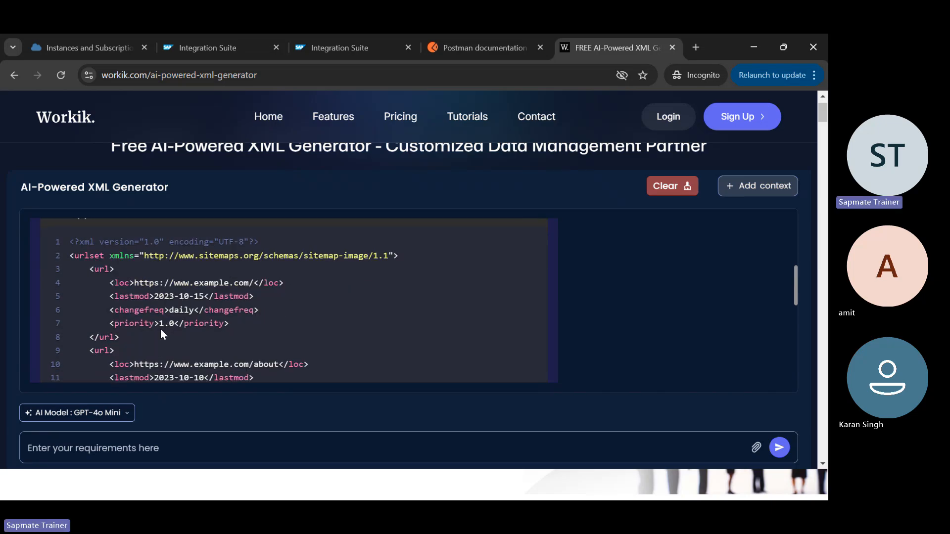
scroll(161, 330, down, 2)
scroll(141, 300, down, 3)
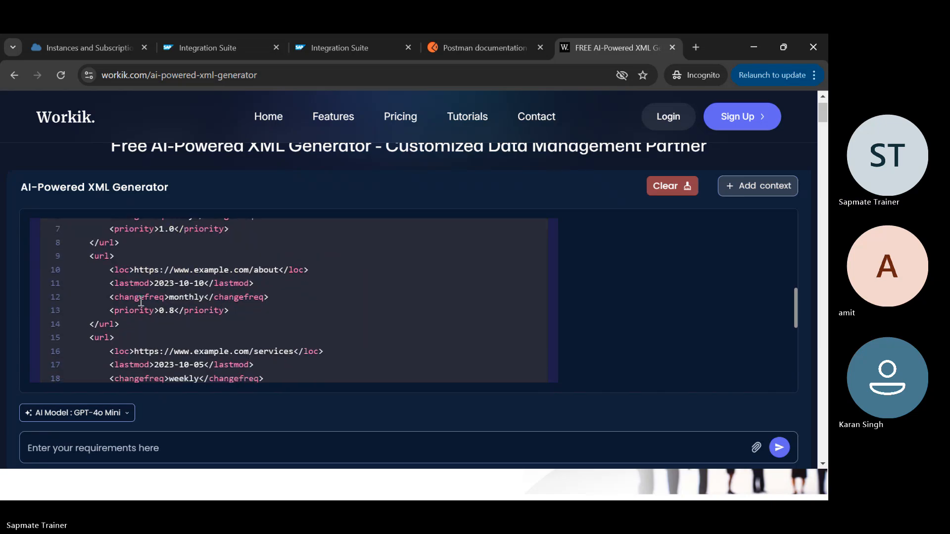
scroll(139, 300, up, 4)
scroll(296, 328, up, 10)
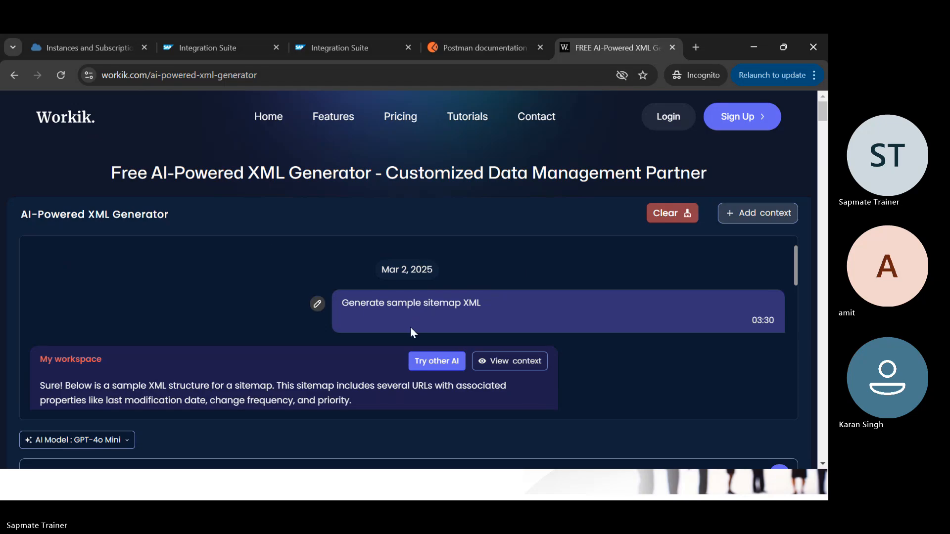
scroll(408, 328, down, 10)
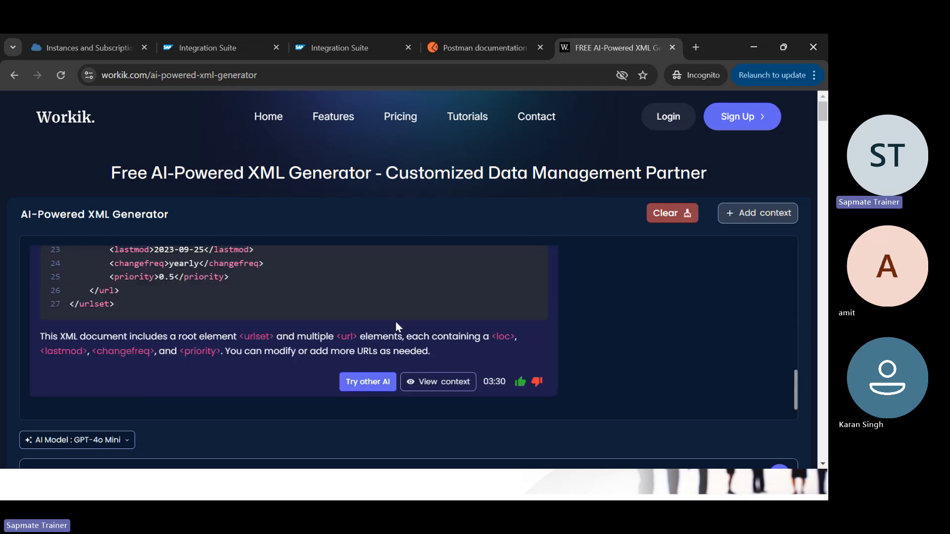
scroll(396, 324, up, 1)
scroll(388, 331, down, 1)
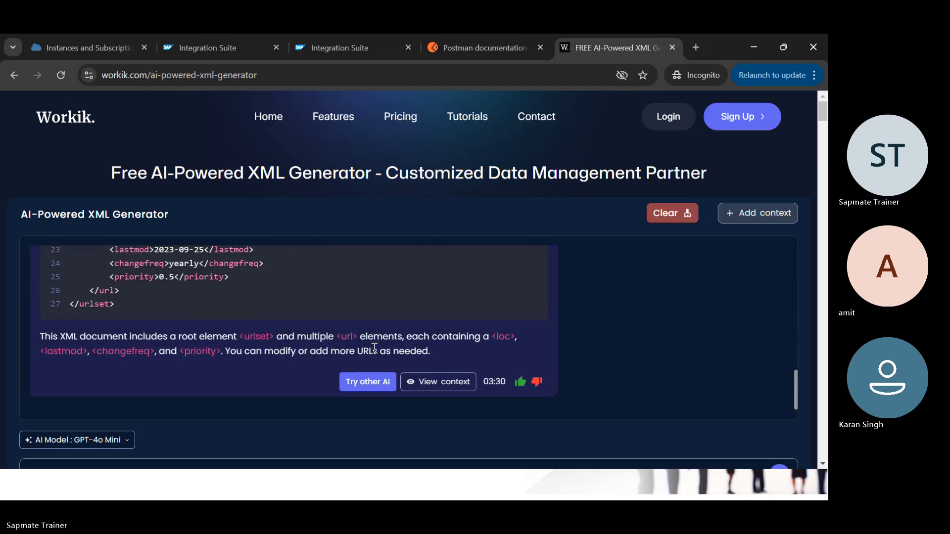
scroll(500, 356, up, 1)
scroll(500, 355, down, 1)
scroll(501, 355, up, 1)
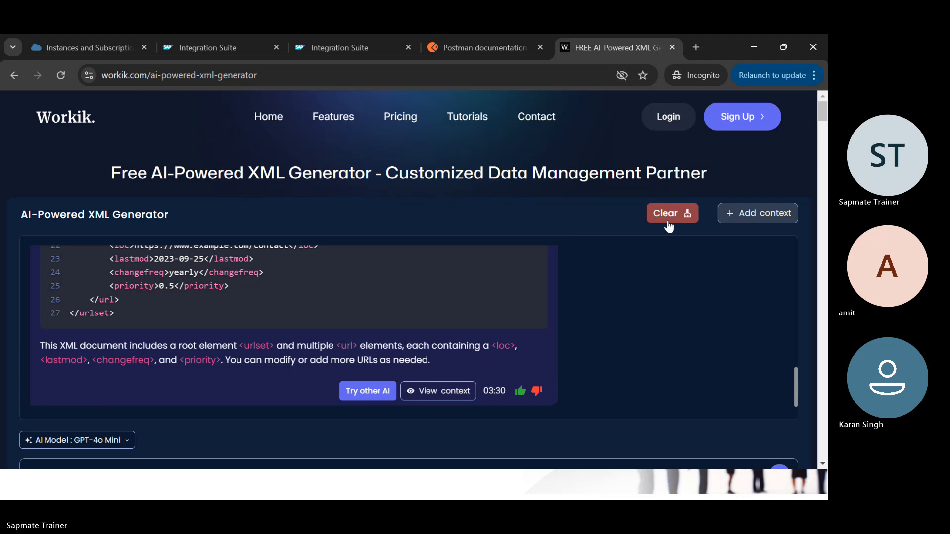
Step: Clear the sitemap conversation and request Build XML For Inventory Items
click(668, 221)
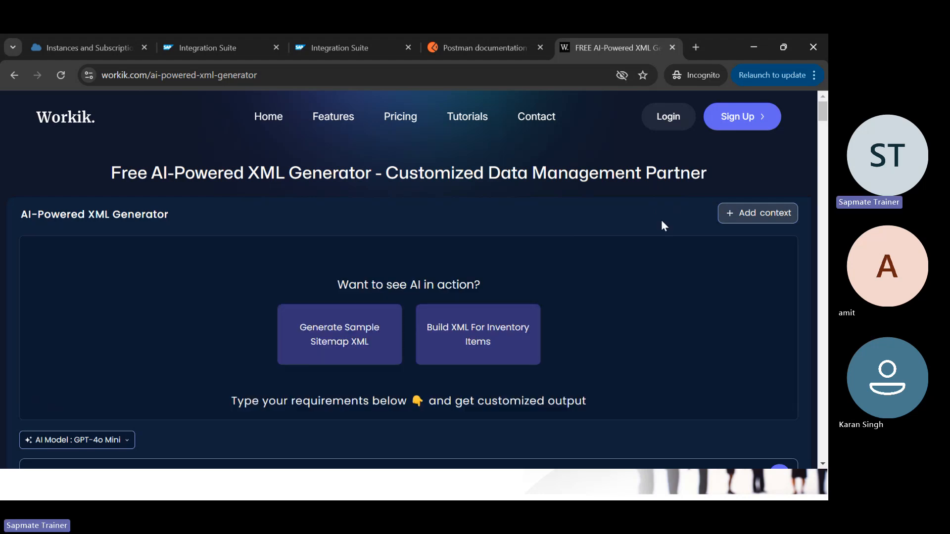
click(470, 339)
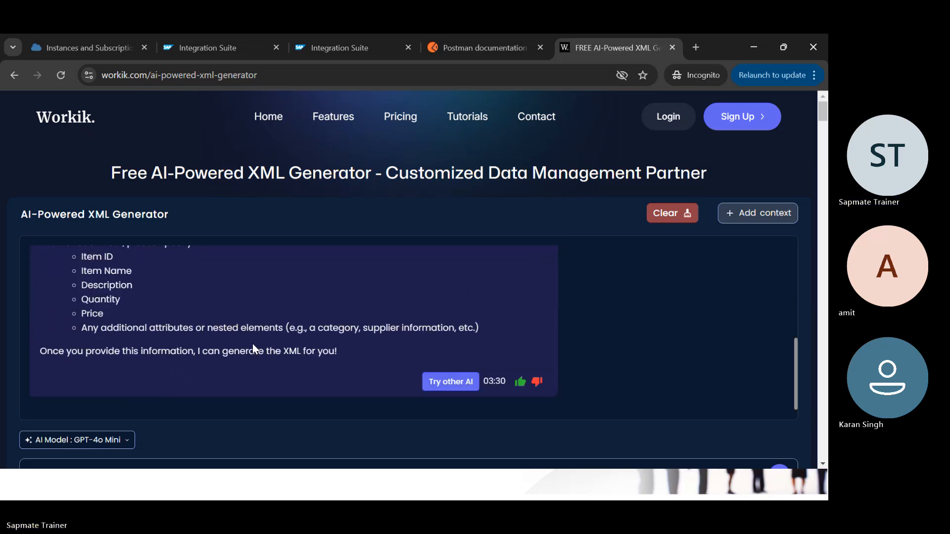
scroll(220, 346, down, 2)
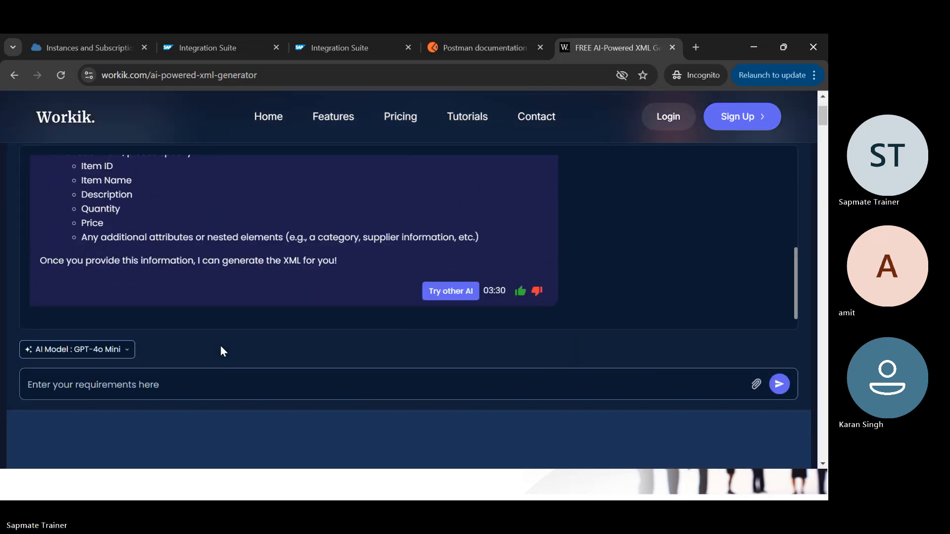
scroll(220, 346, up, 6)
scroll(249, 332, down, 1)
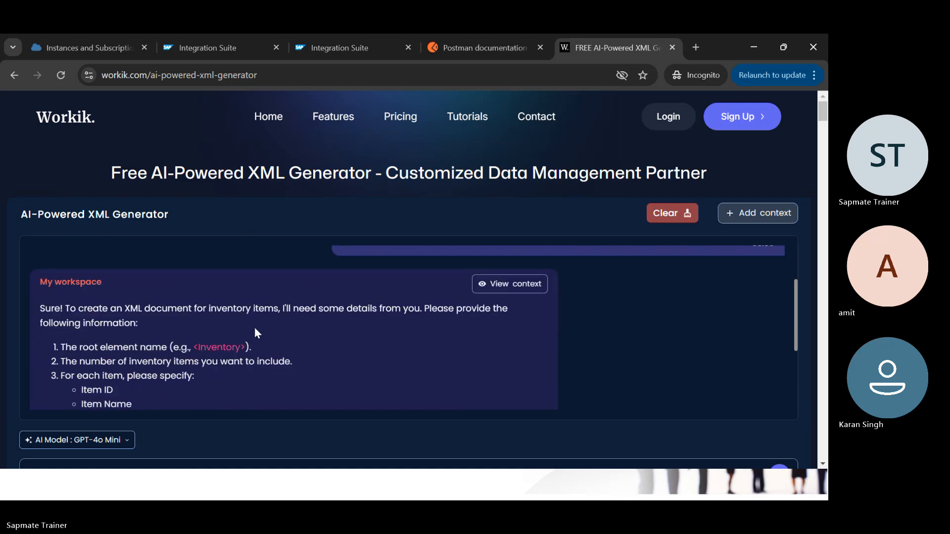
scroll(342, 309, up, 2)
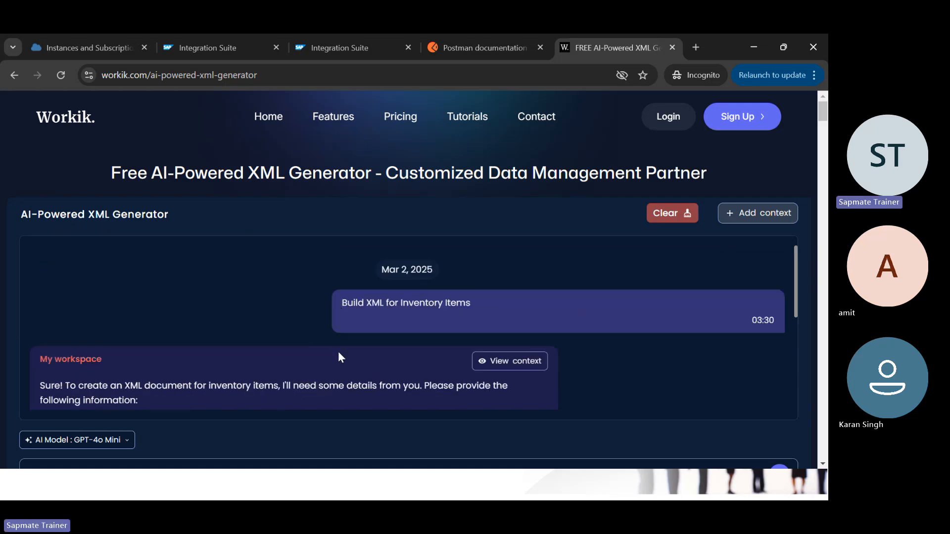
Step: Enter and save a context requirement for XML of countries winning Gold, Silver and Bronze medals
click(766, 217)
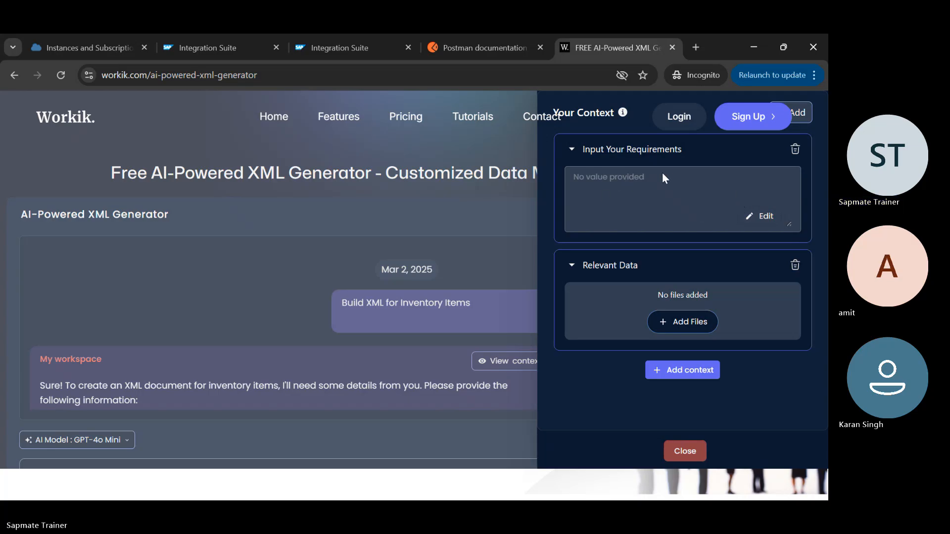
click(763, 217)
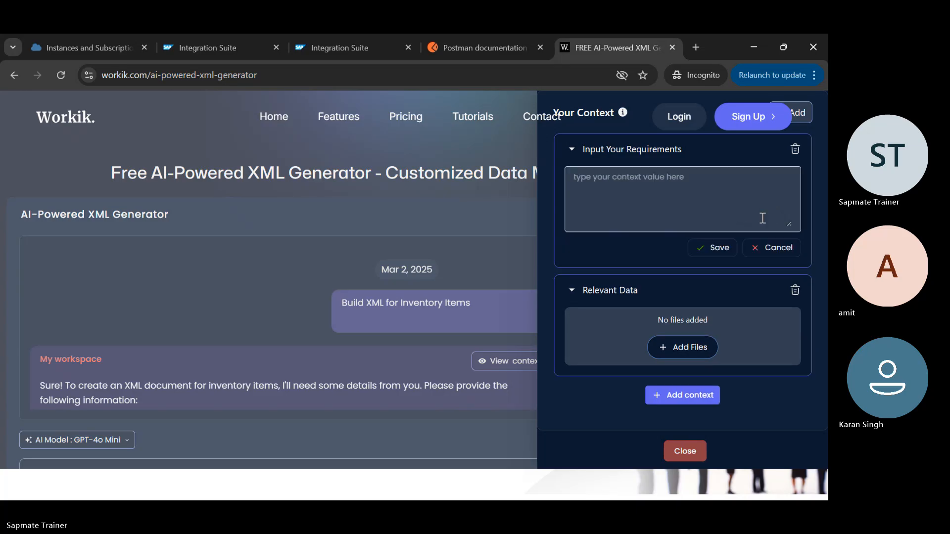
click(632, 177)
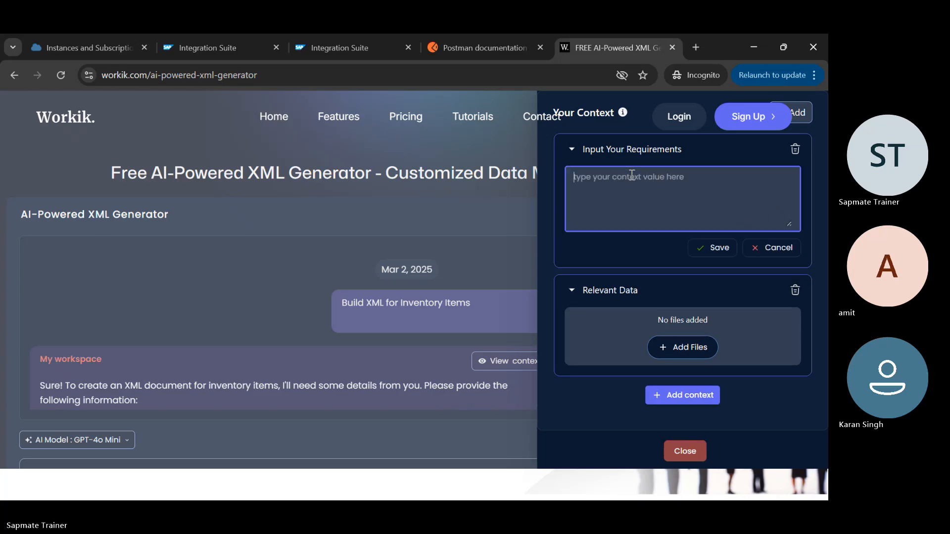
text(create an C XML with Cou)
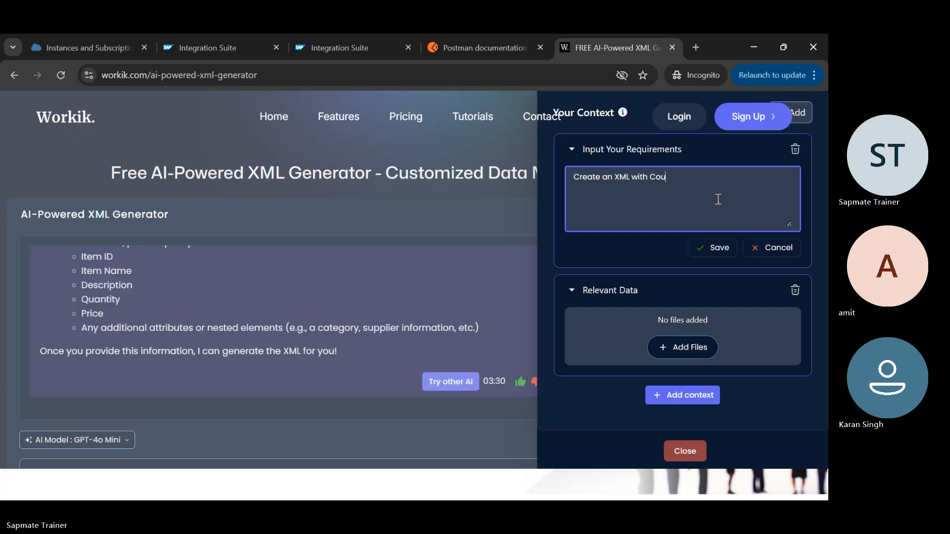
text(ntries)
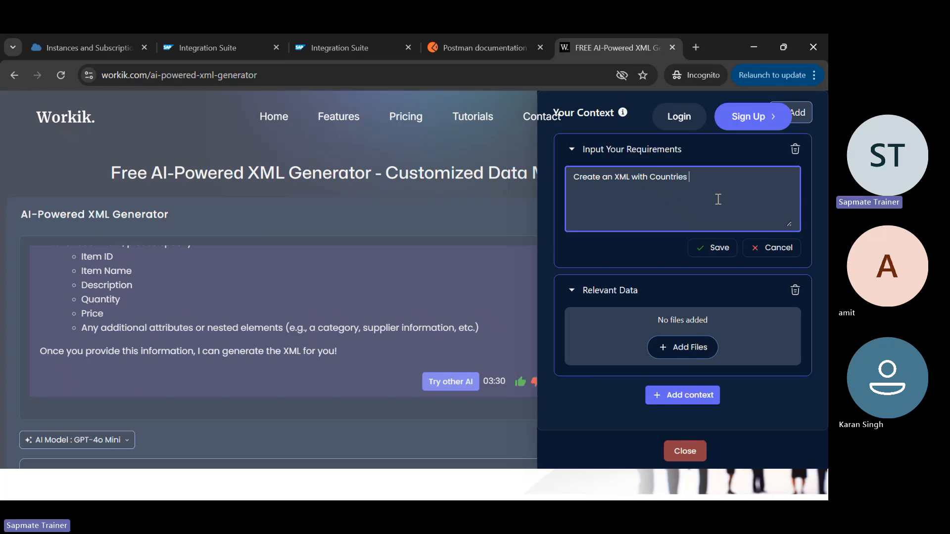
text( p)
text(laying ina )
text( game )
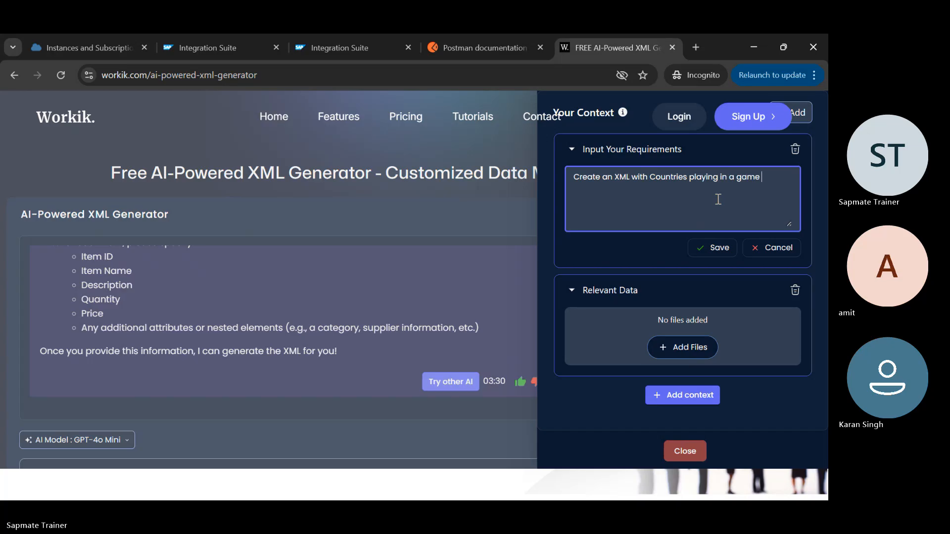
text(and winning )
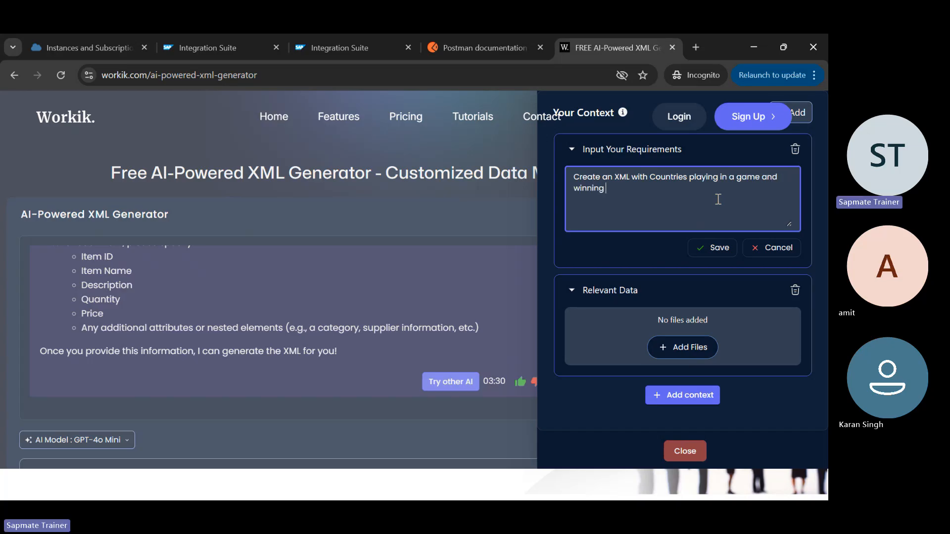
text(the med)
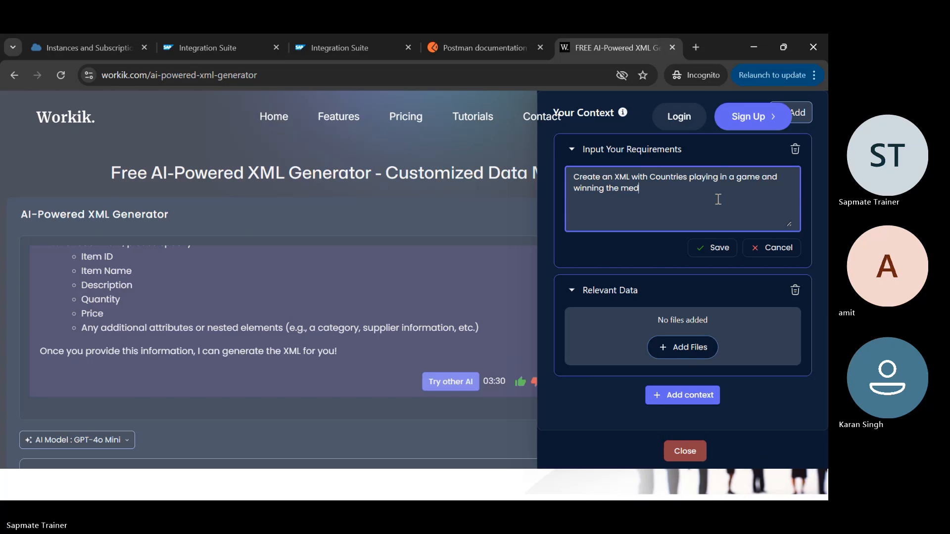
text(als based on different)
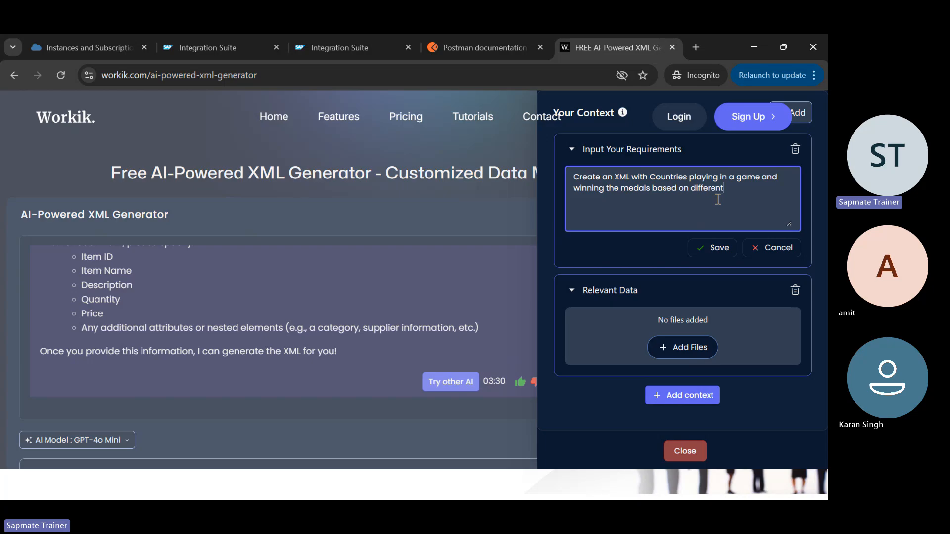
text( categori)
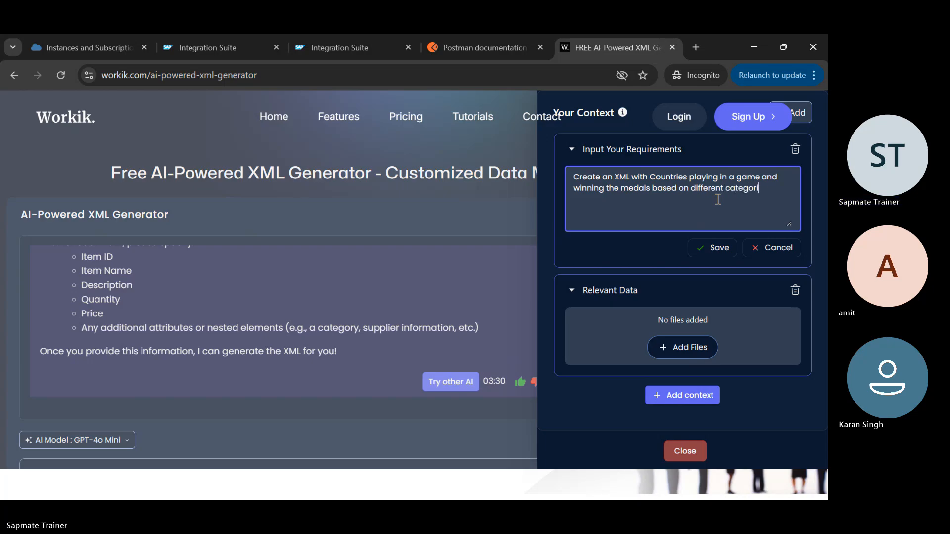
text(es : Gold, Silver)
text(and )
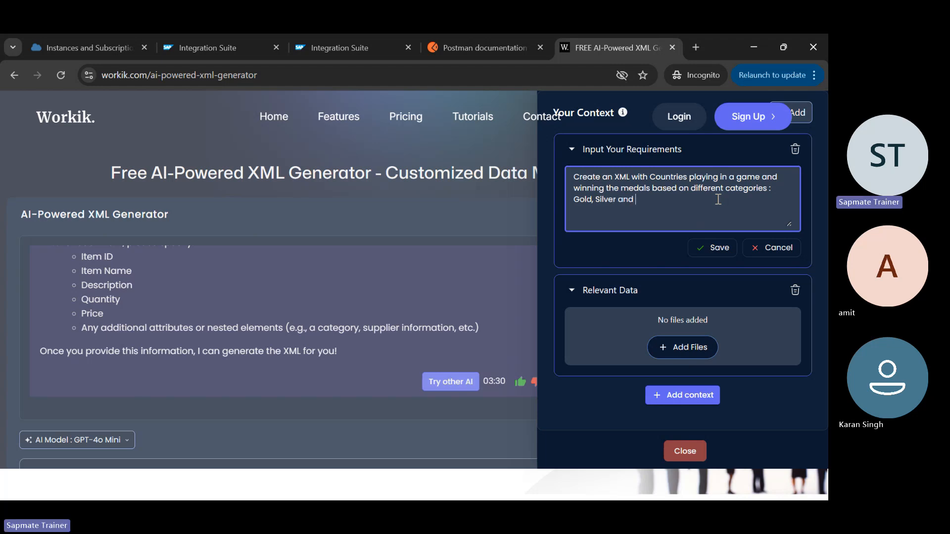
text(Bronze.)
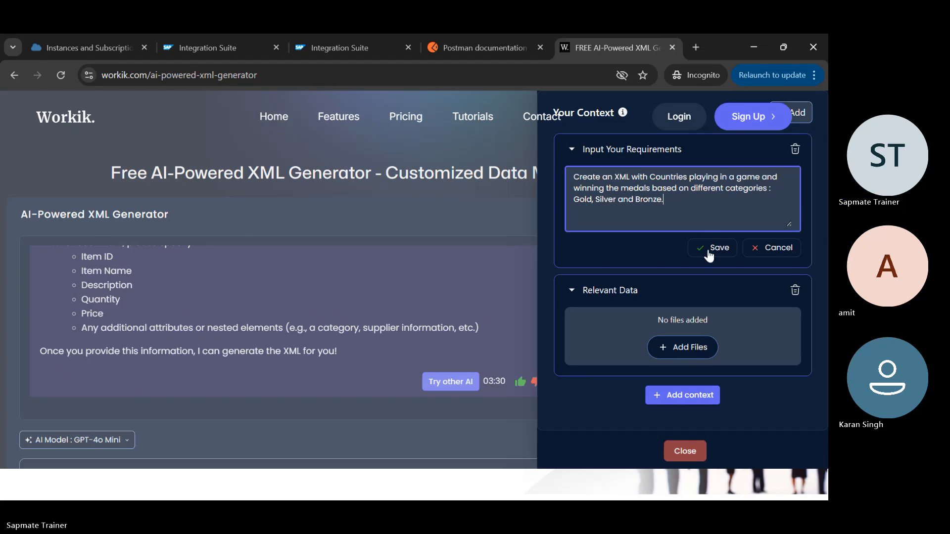
click(709, 252)
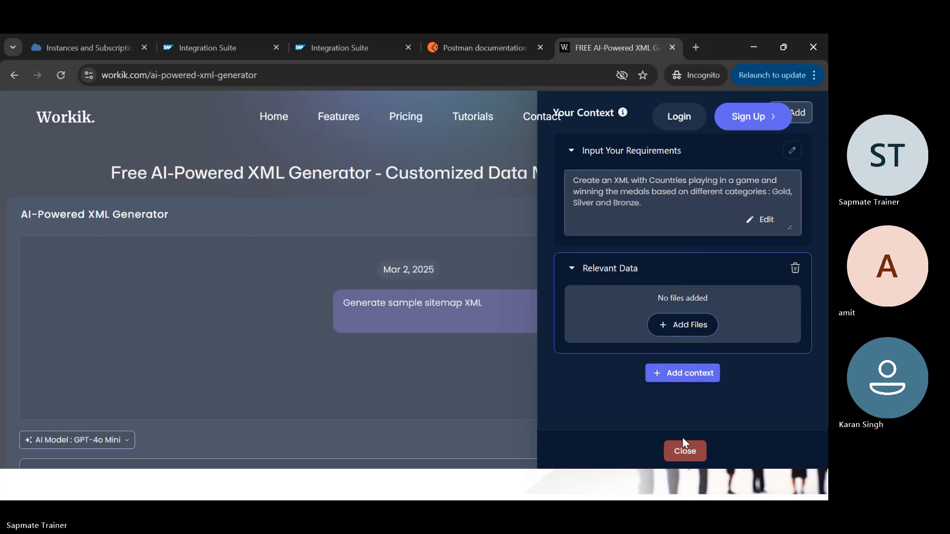
Step: Select the saved requirements text and close the Your Context panel
double_click(657, 202)
key(ctrl+a)
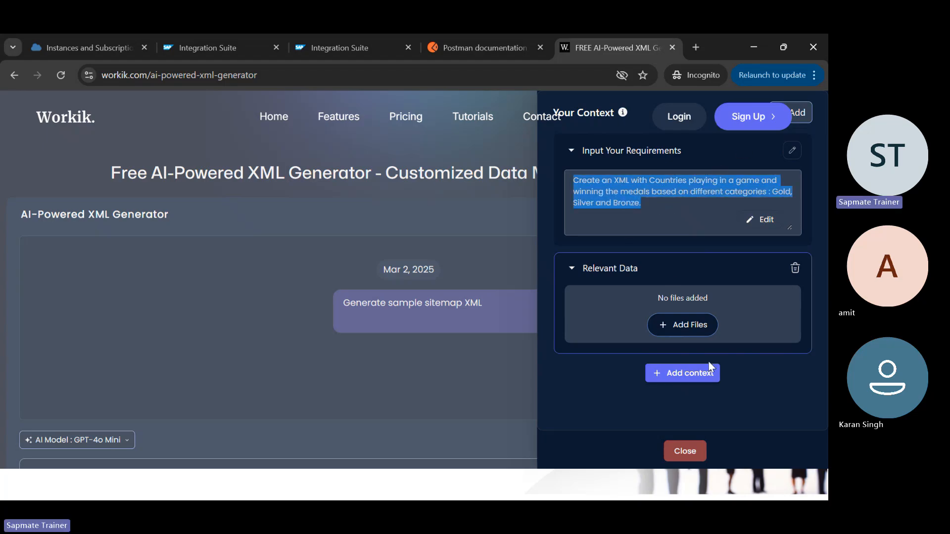
click(691, 452)
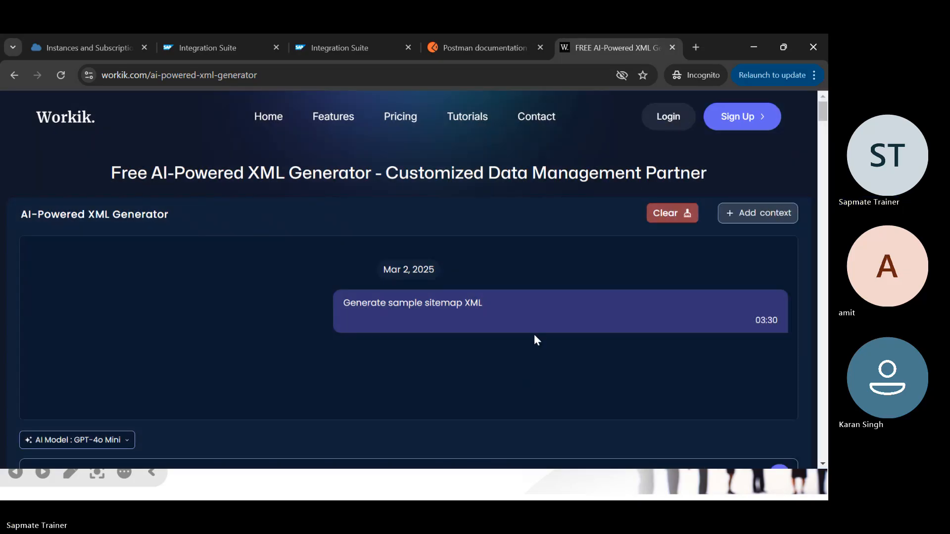
Step: Search Google for perplexity and open the Perplexity app, closing the blog tab
scroll(517, 323, down, 4)
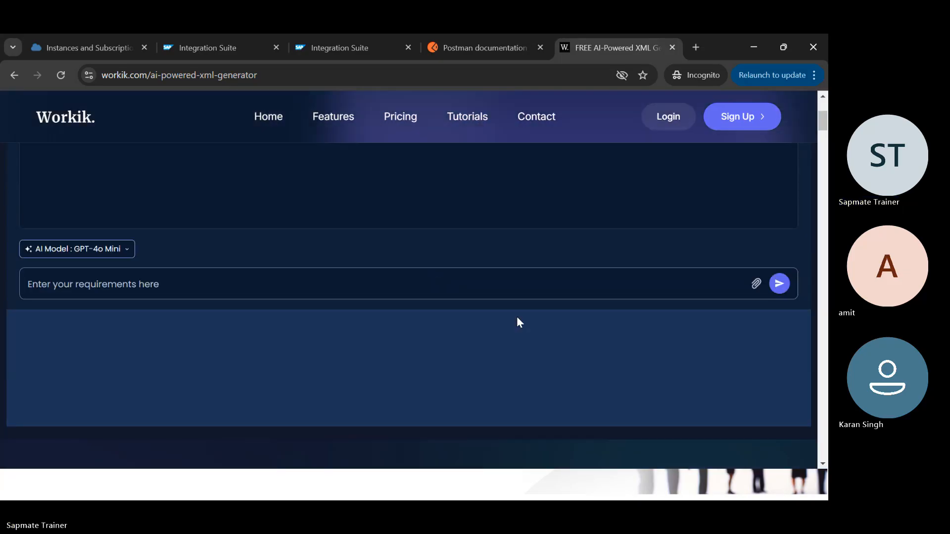
scroll(516, 322, up, 4)
click(438, 69)
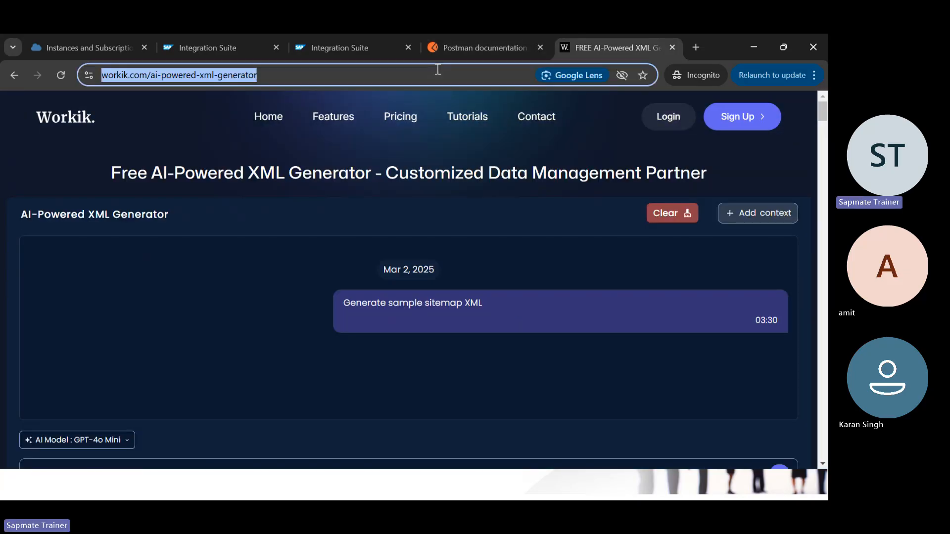
text(per)
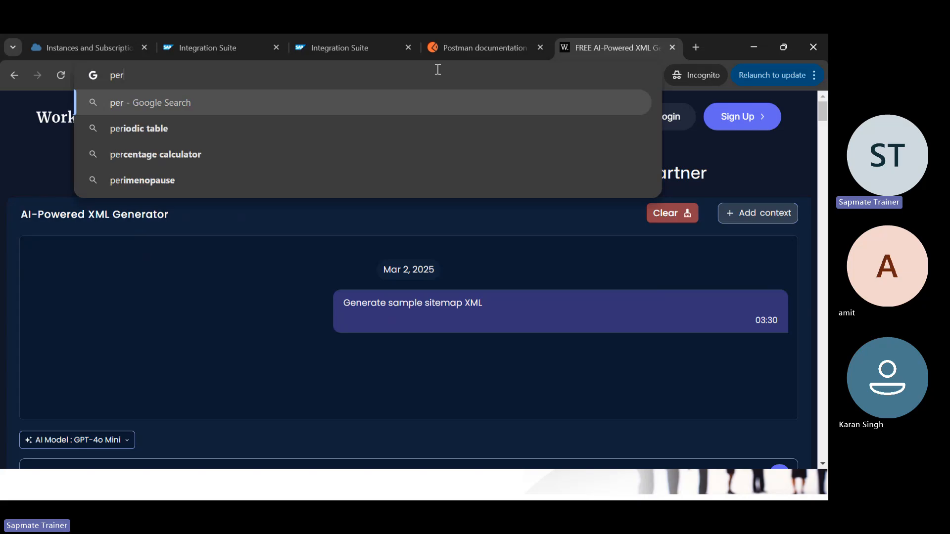
text(ple)
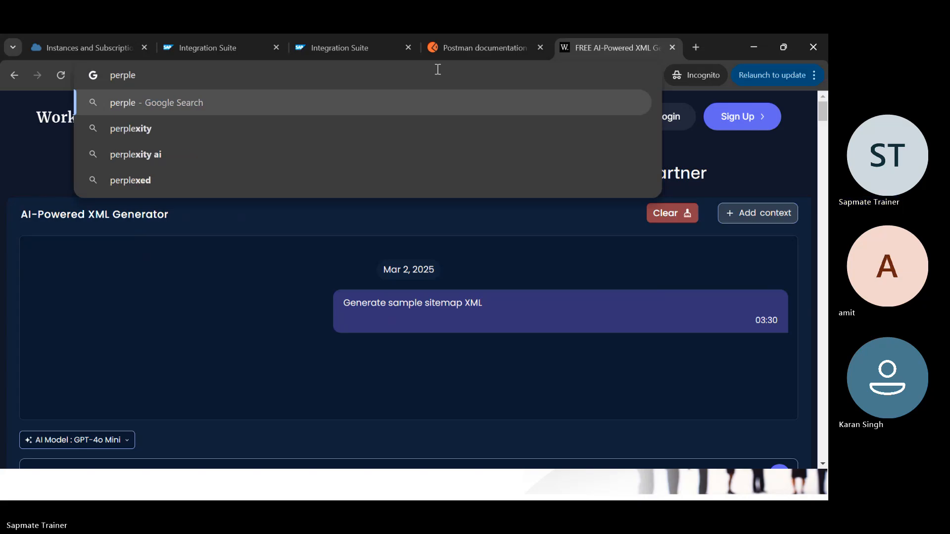
key(Down)
key(Return)
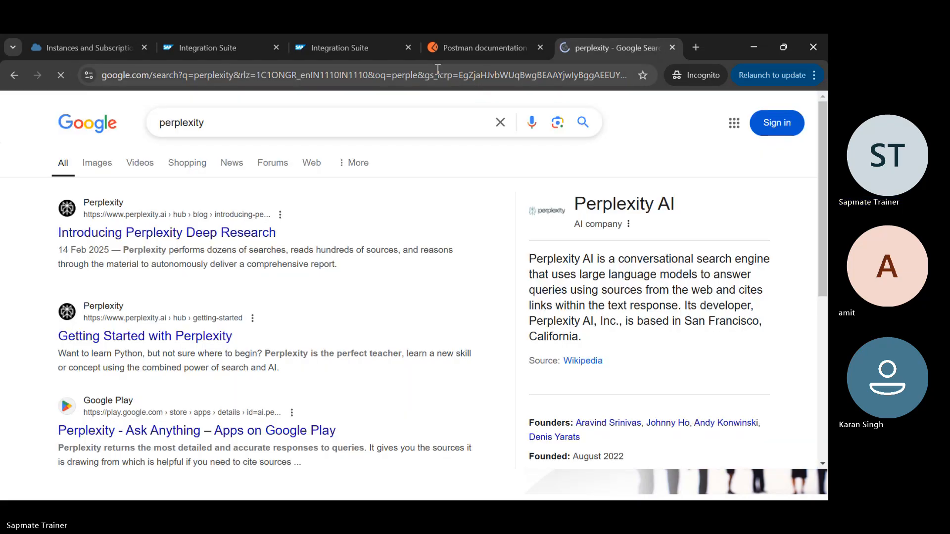
click(151, 237)
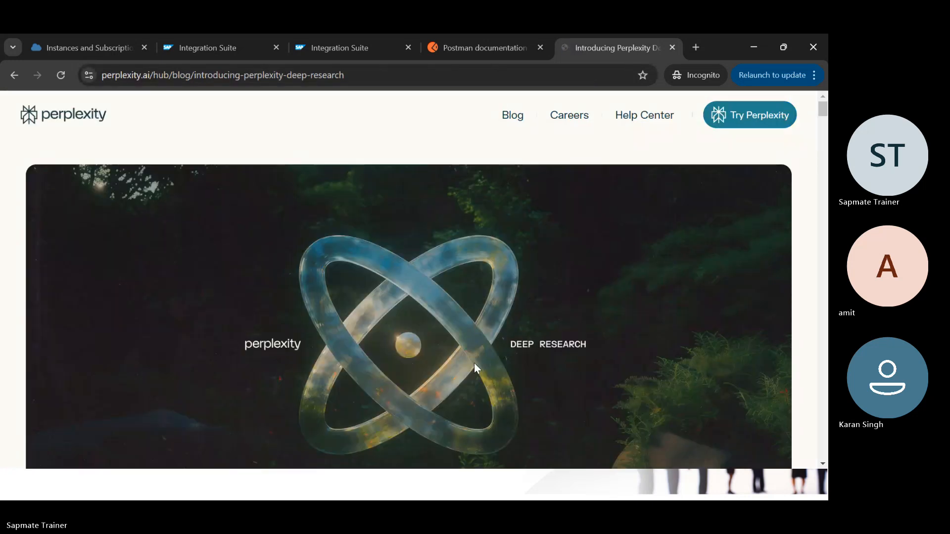
scroll(474, 363, down, 2)
scroll(474, 364, up, 2)
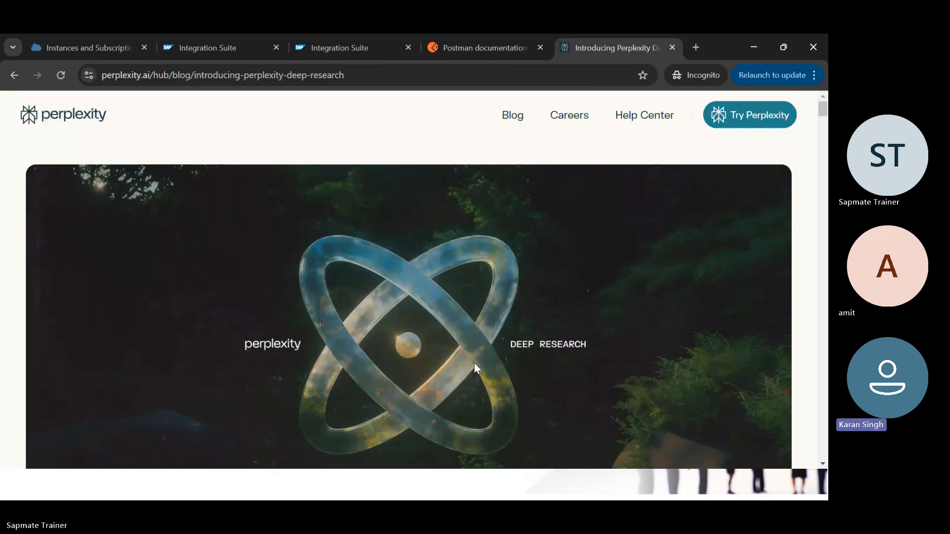
click(756, 118)
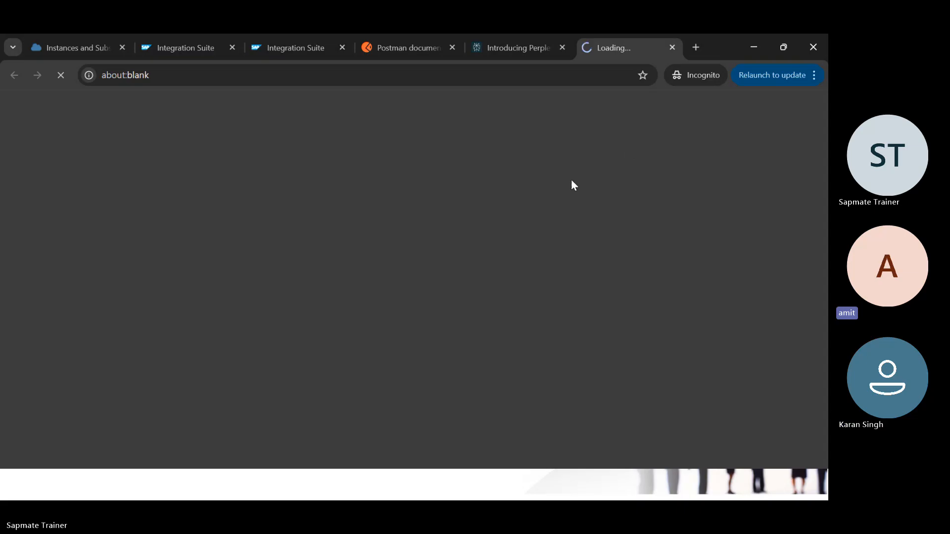
click(562, 48)
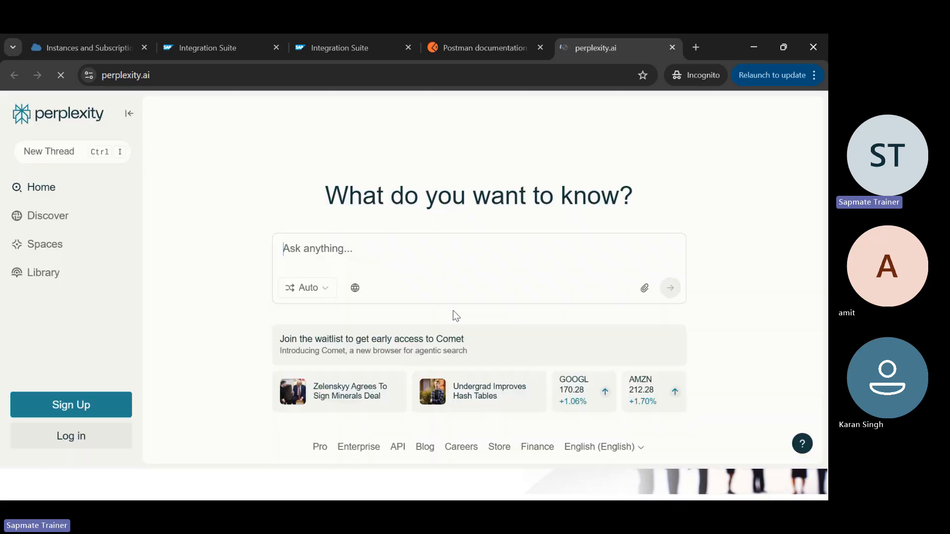
Step: Paste the medal XML prompt into Perplexity, submit it, and copy the generated GameResults XML
click(328, 257)
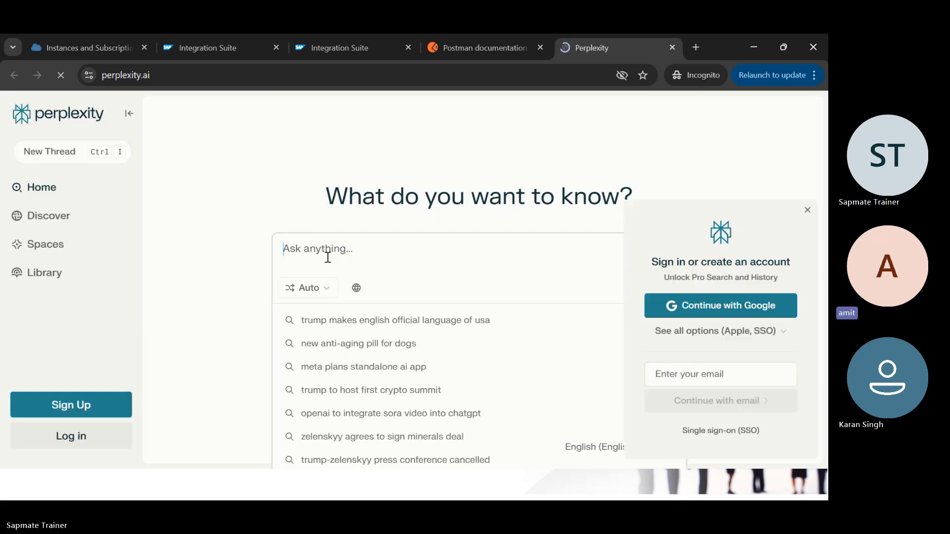
text(Create an XML with Countries playing in a game and winning the medals on different categories : Gold, Silver and Bronze.)
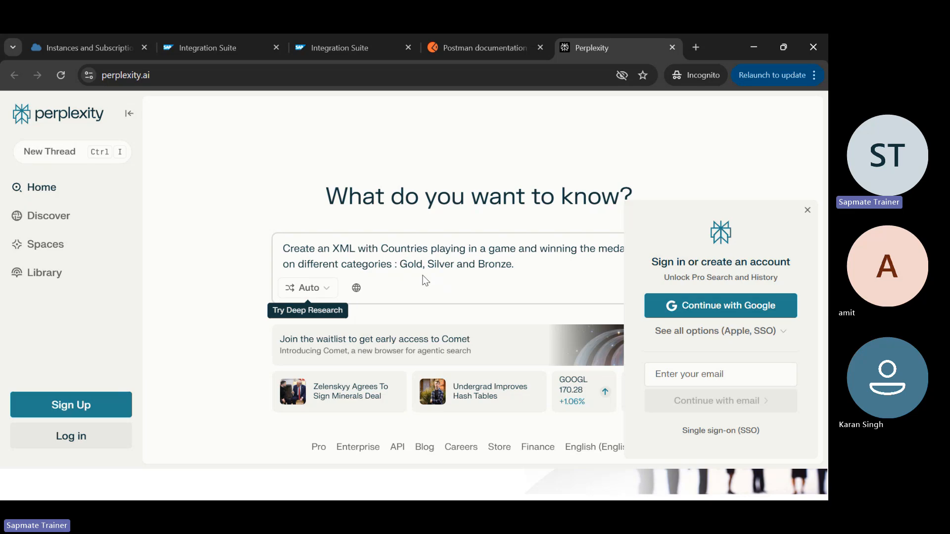
click(330, 291)
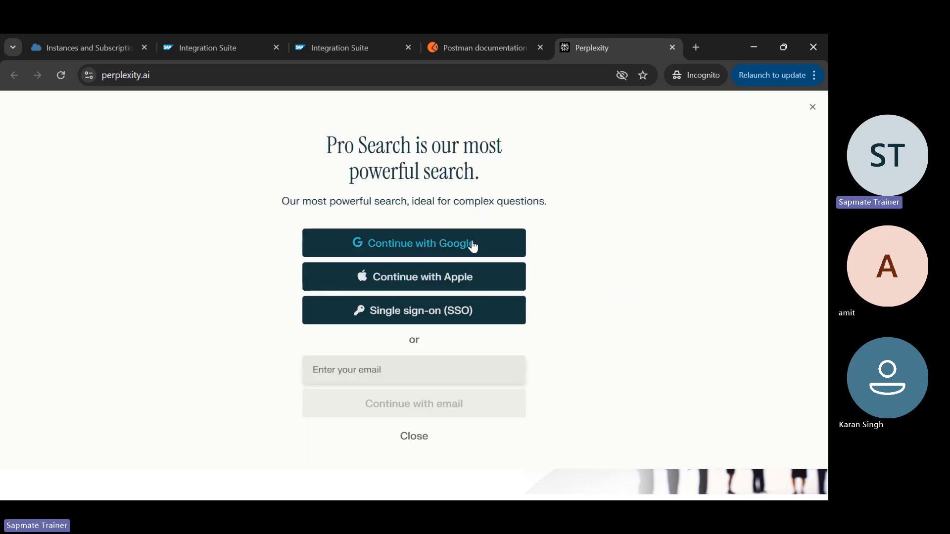
click(412, 437)
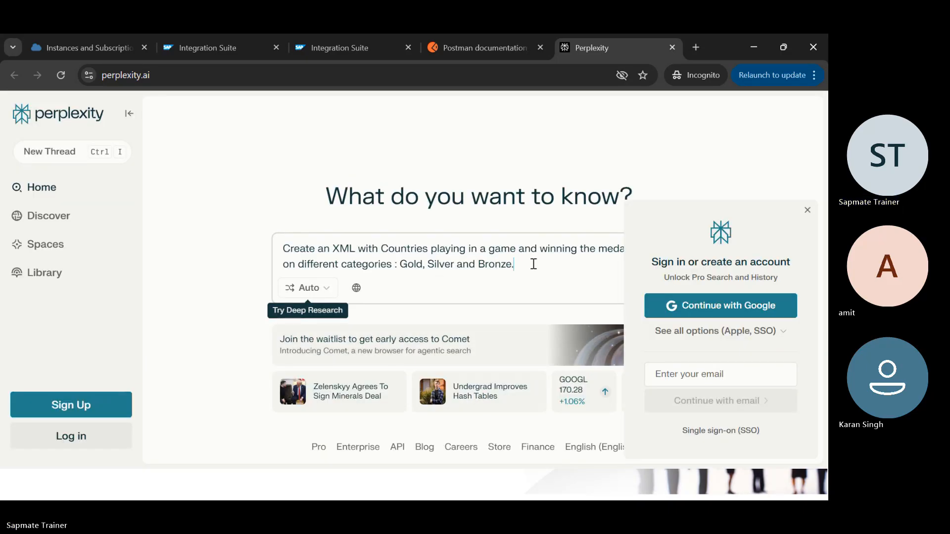
key(Return)
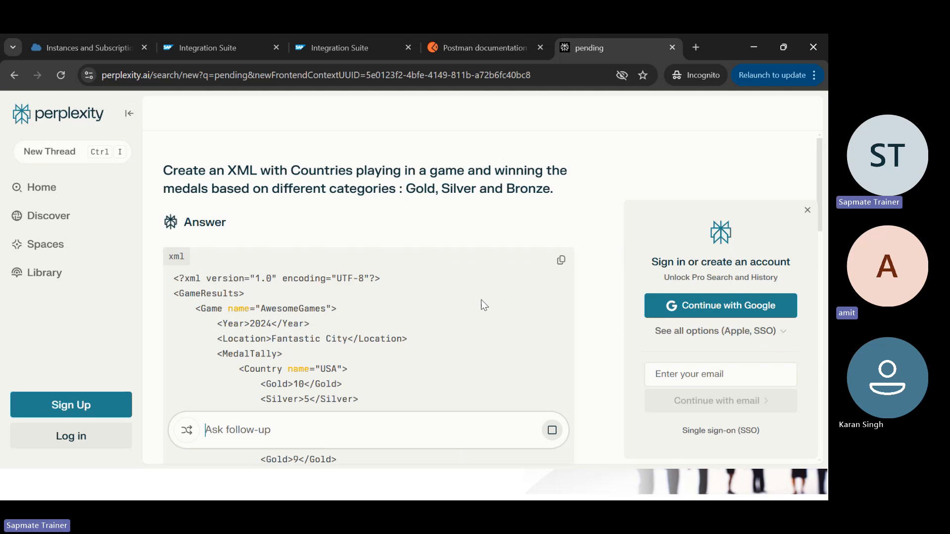
scroll(481, 298, down, 5)
scroll(481, 298, down, 1)
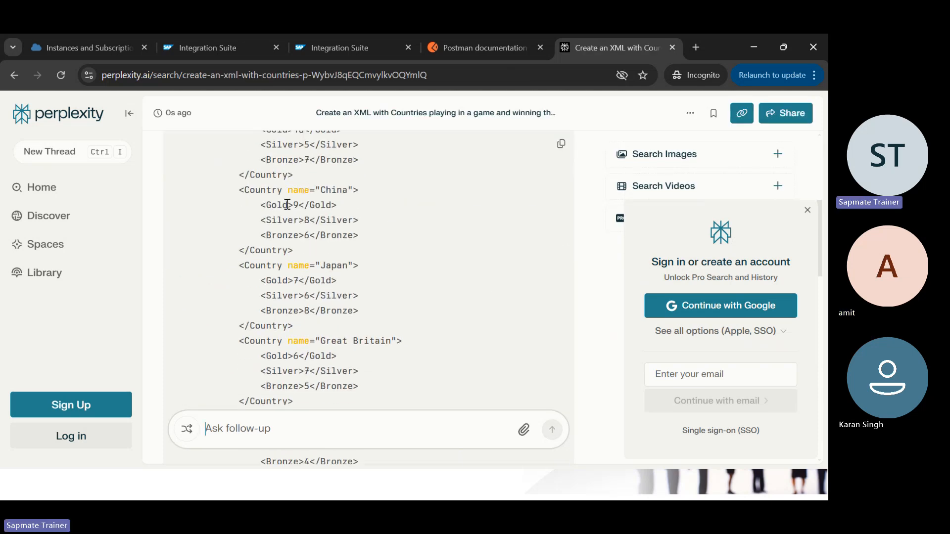
scroll(318, 268, down, 6)
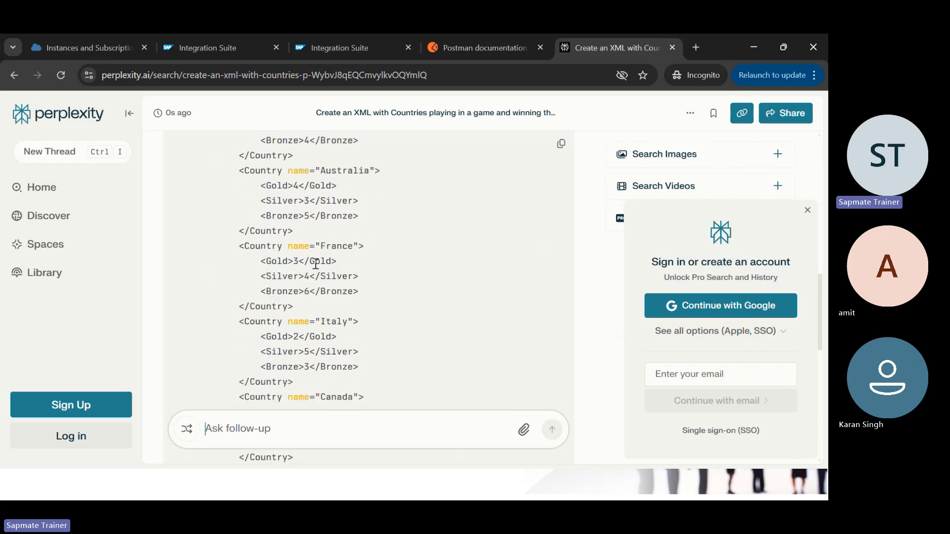
scroll(315, 267, up, 6)
scroll(315, 267, up, 4)
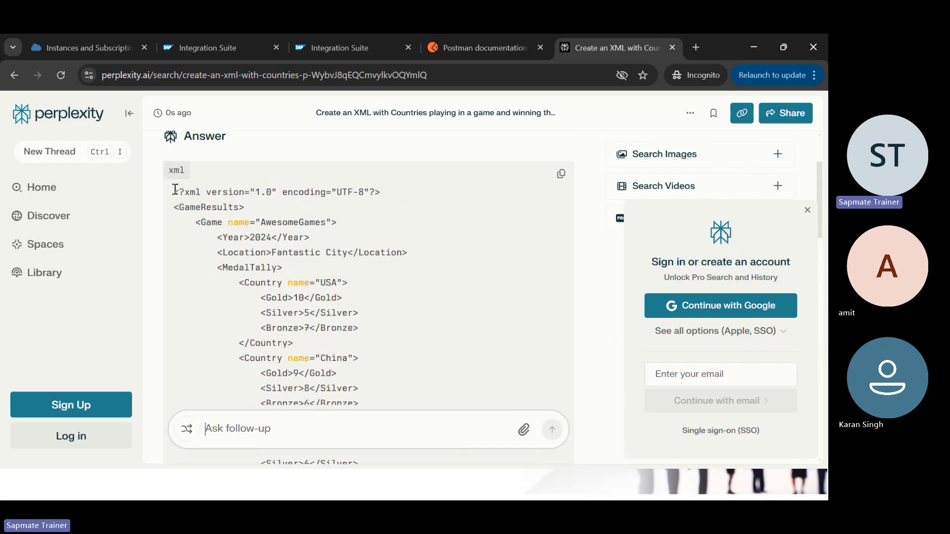
click(560, 173)
key(alt+Tab)
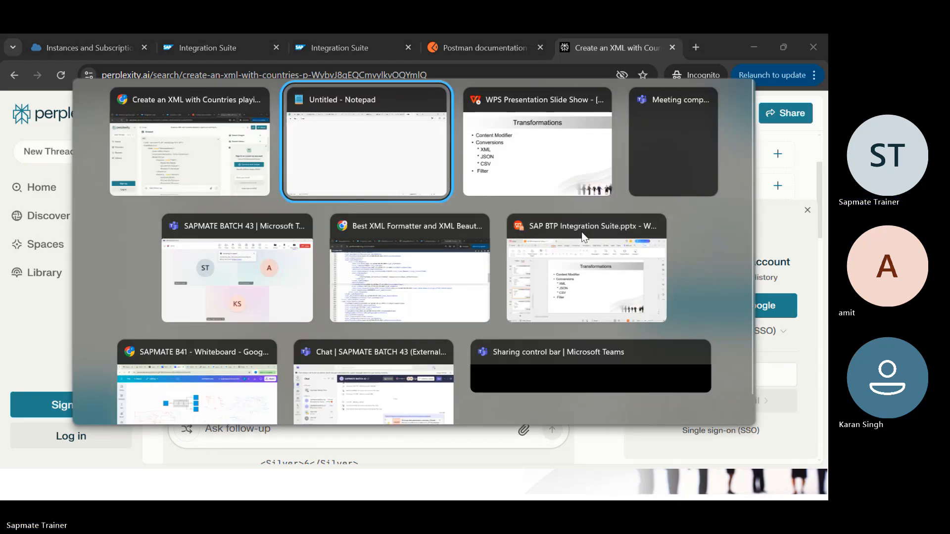
Step: Paste the copied GameResults medal XML into the blank Notepad document
key(ctrl+v)
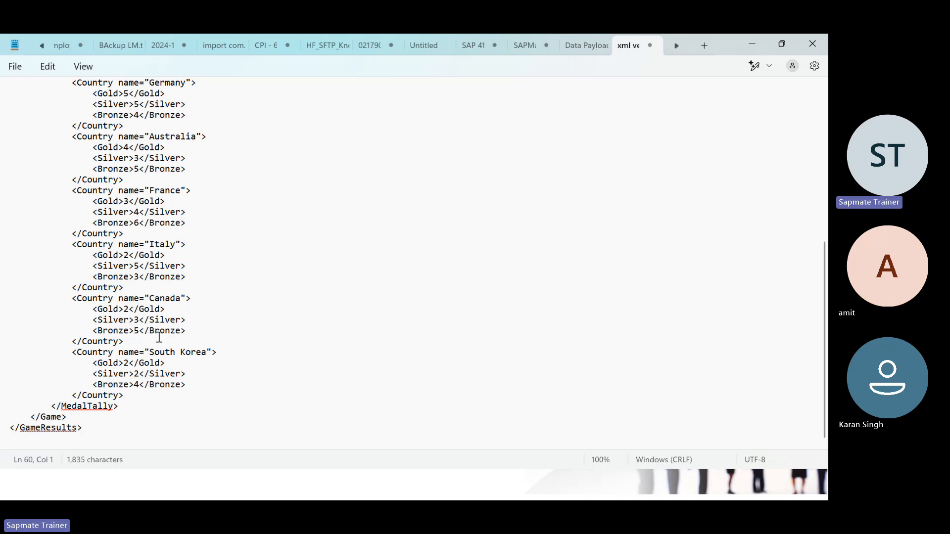
scroll(147, 198, up, 9)
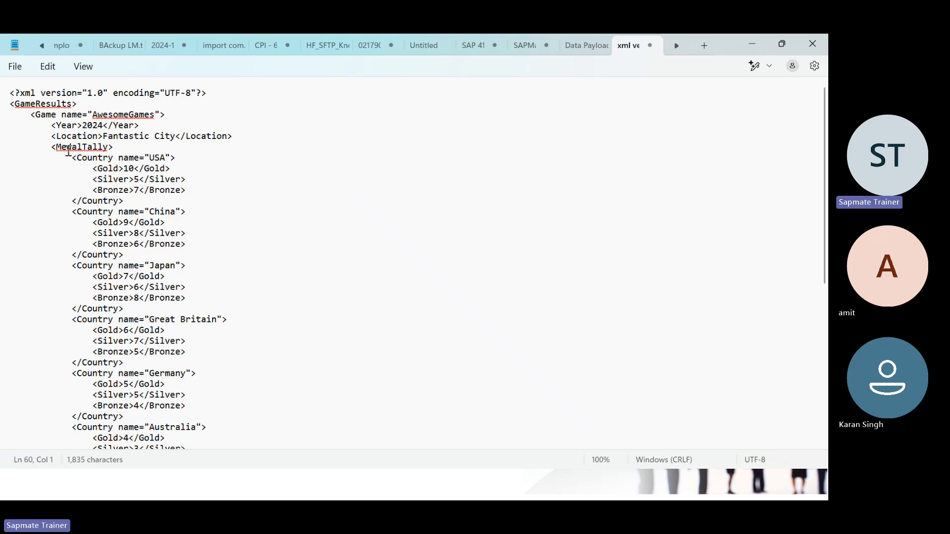
scroll(118, 238, down, 9)
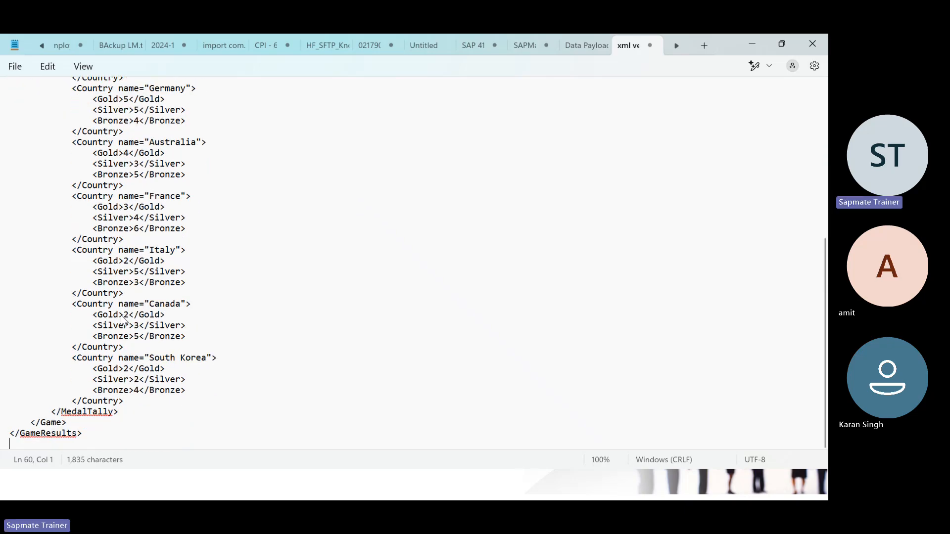
scroll(123, 320, up, 11)
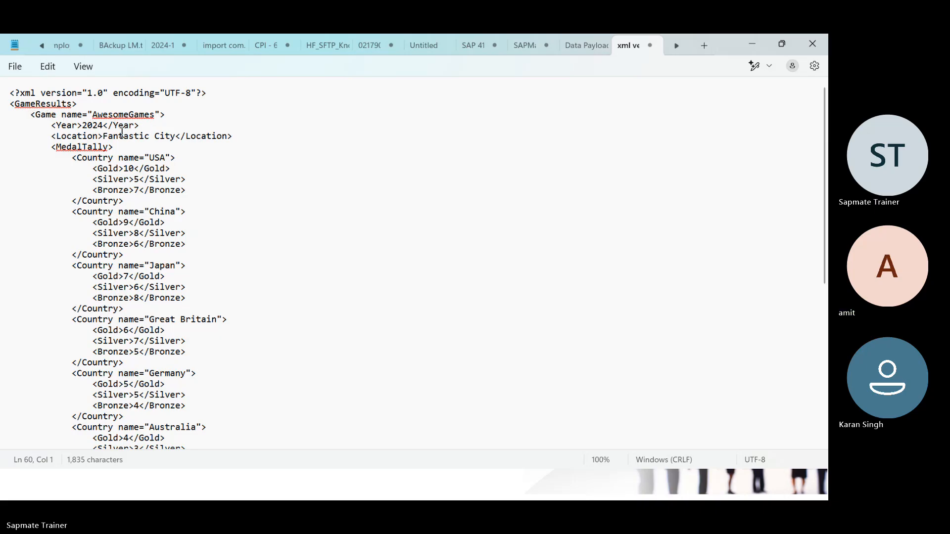
Step: Delete the <Game name="AwesomeGames"> opening line and the closing </Game> line
drag(31, 118, 203, 124)
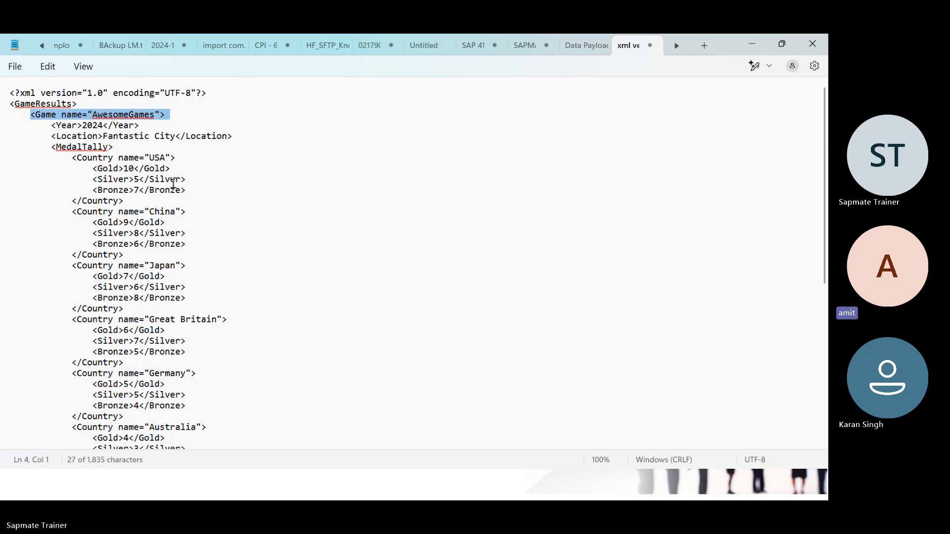
scroll(174, 183, down, 9)
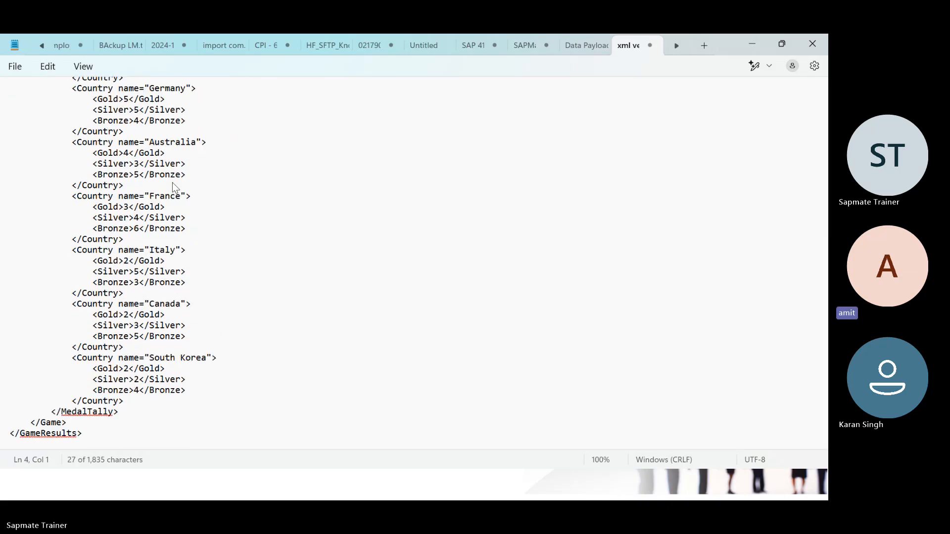
scroll(174, 187, up, 9)
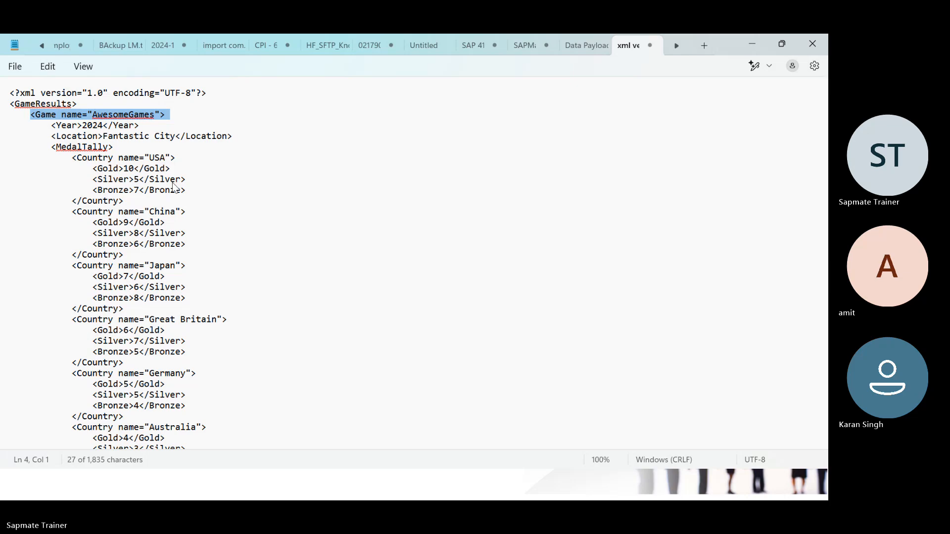
key(BackSpace)
key(BackSpace)
key(BackSpace)
key(BackSpace)
key(BackSpace)
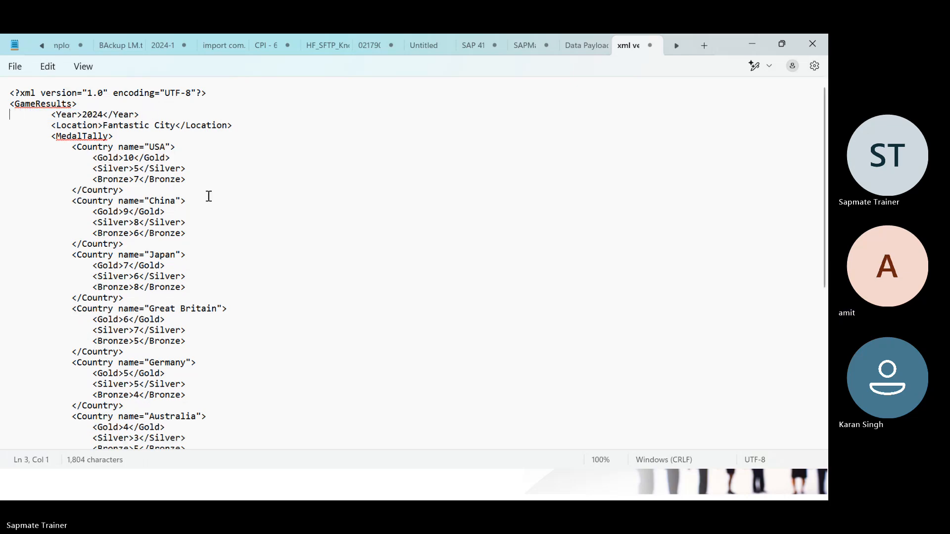
scroll(208, 195, down, 8)
drag(31, 425, 104, 420)
key(BackSpace)
key(BackSpace)
key(BackSpace)
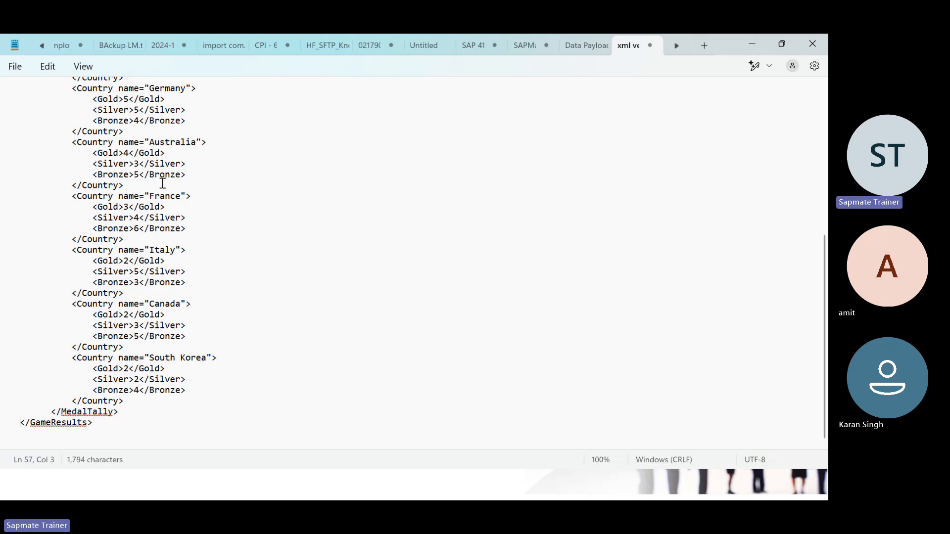
scroll(162, 183, up, 8)
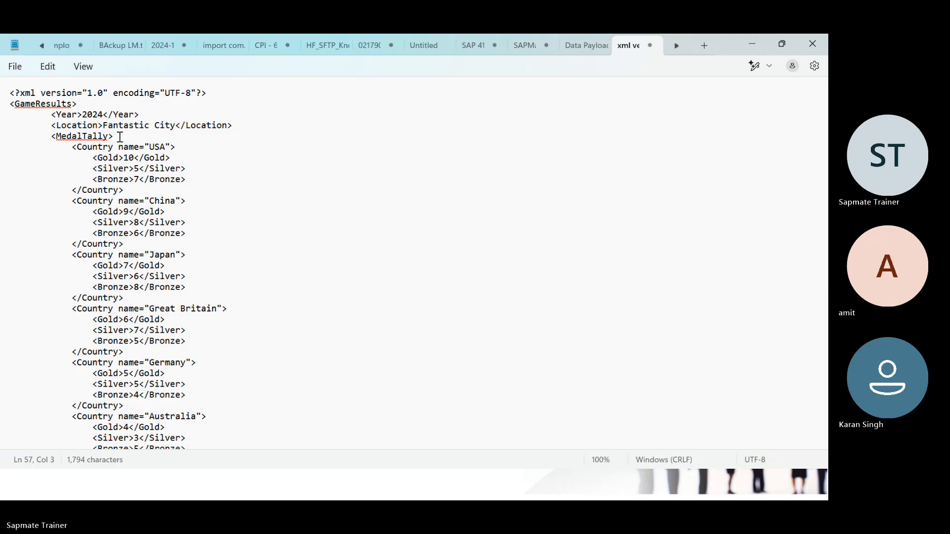
Step: Delete the <MedalTally> and </MedalTally> lines so Country entries sit under GameResults
drag(119, 137, 52, 140)
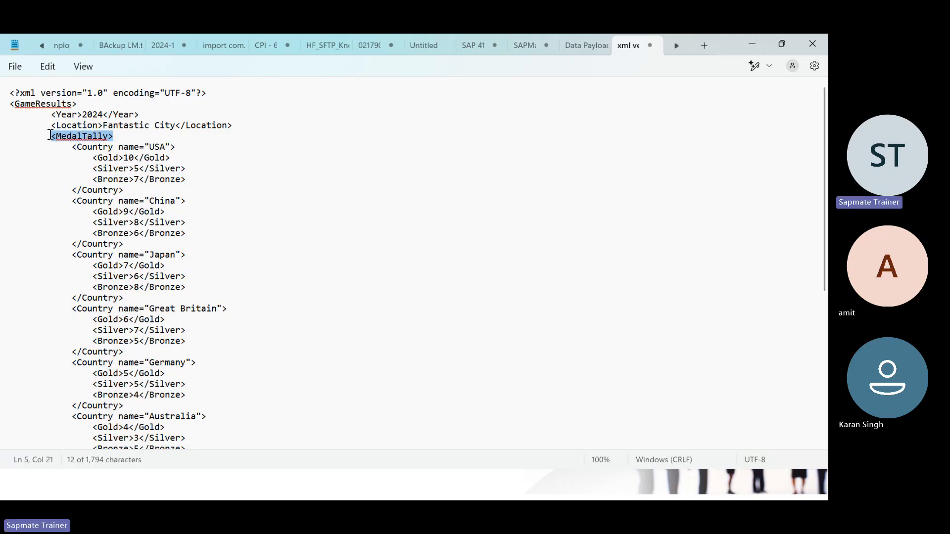
key(BackSpace)
key(BackSpace)
key(BackSpace)
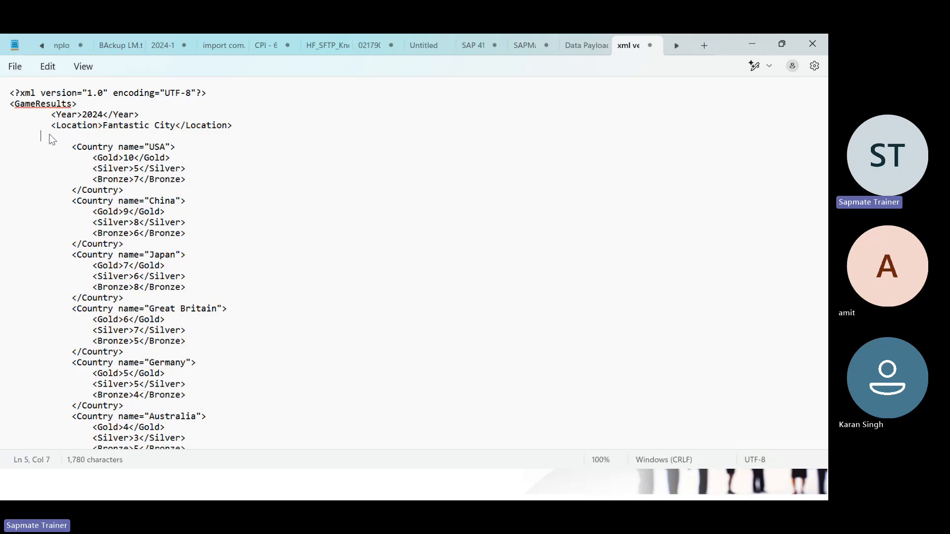
key(BackSpace)
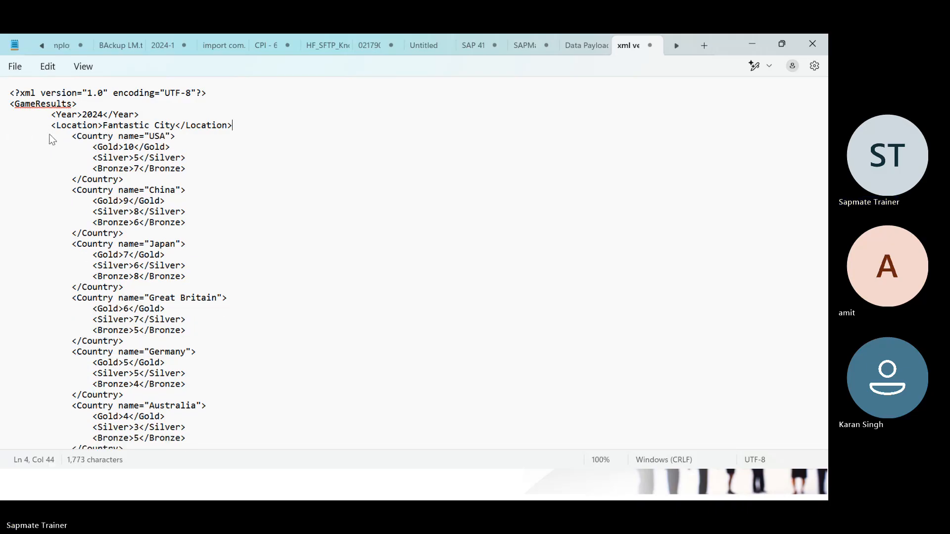
scroll(111, 334, down, 8)
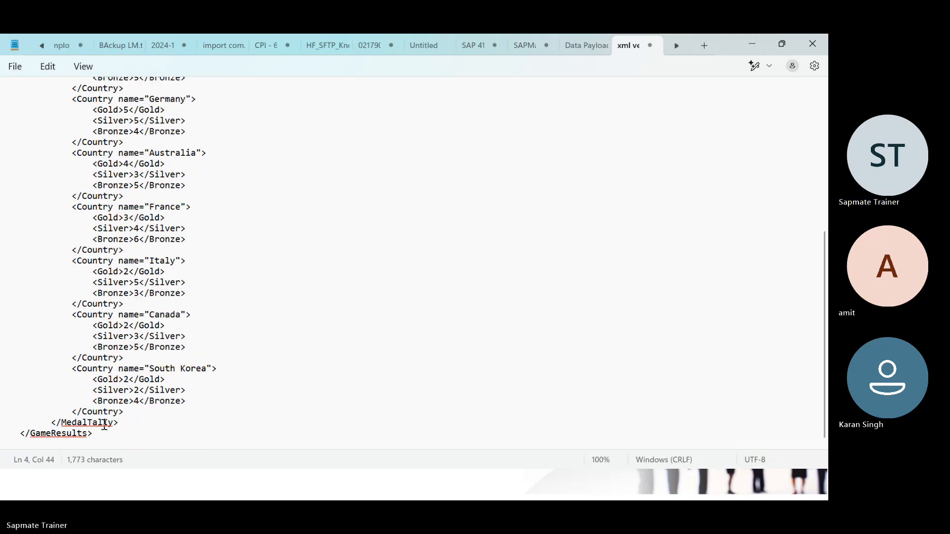
drag(125, 421, 40, 425)
key(BackSpace)
key(BackSpace)
key(BackSpace)
key(BackSpace)
key(BackSpace)
key(BackSpace)
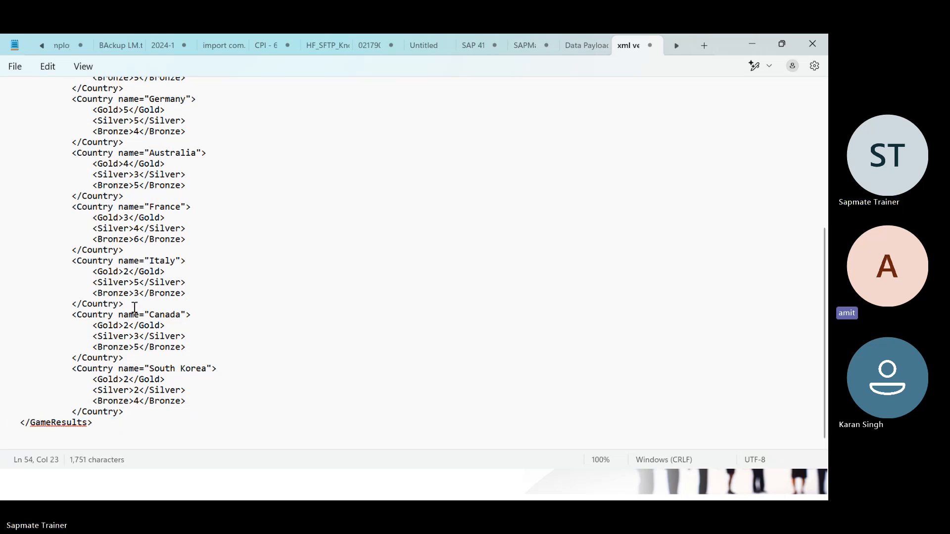
scroll(134, 305, up, 8)
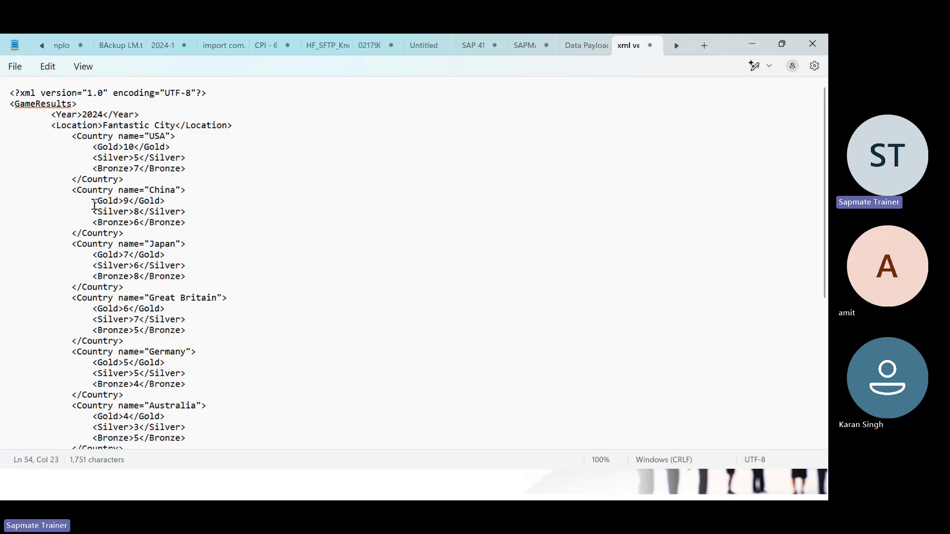
Step: Select the entire edited GameResults XML for copying
drag(94, 203, 183, 223)
click(183, 222)
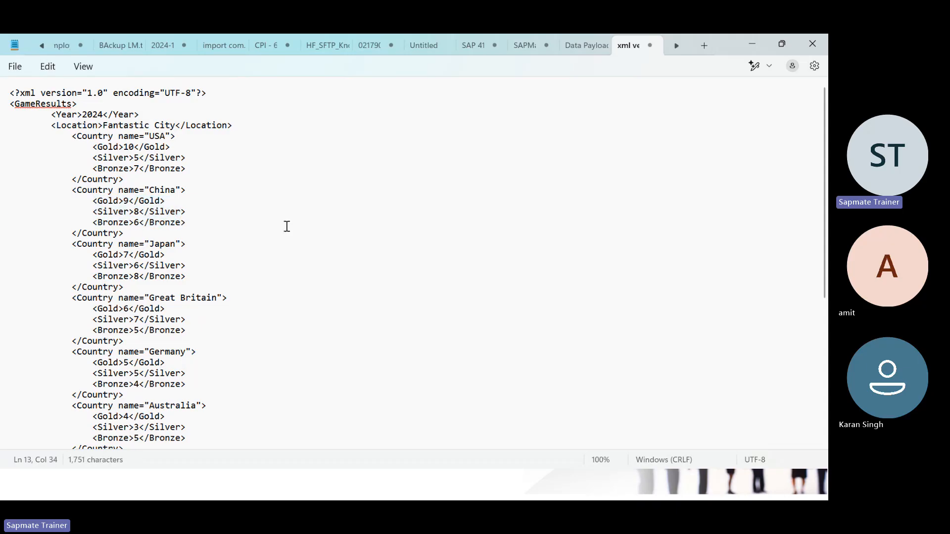
key(ctrl+a)
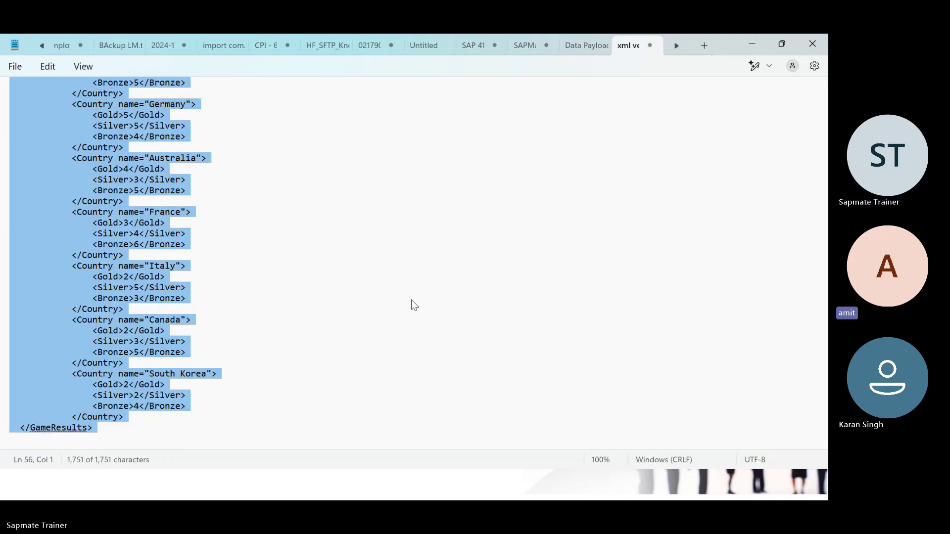
key(alt+Tab)
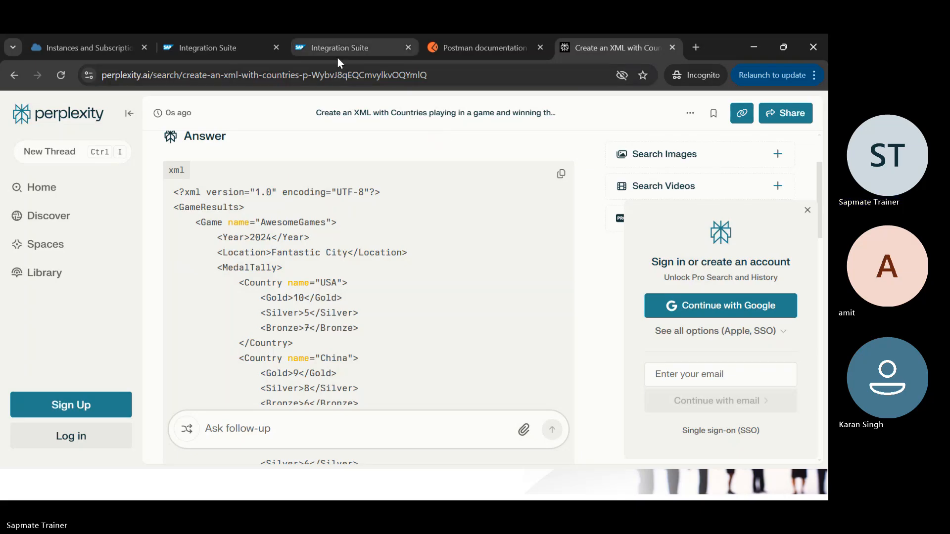
Step: Overwrite the Content Modifier's Message Body with the GameResults medal XML and set Type to Constant
click(243, 47)
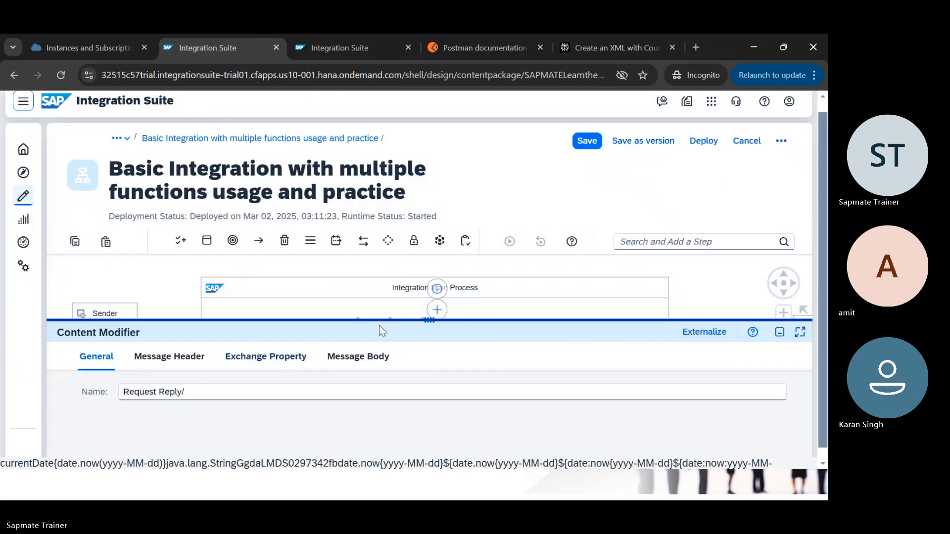
drag(403, 321, 430, 257)
click(358, 320)
click(251, 379)
key(ctrl+a)
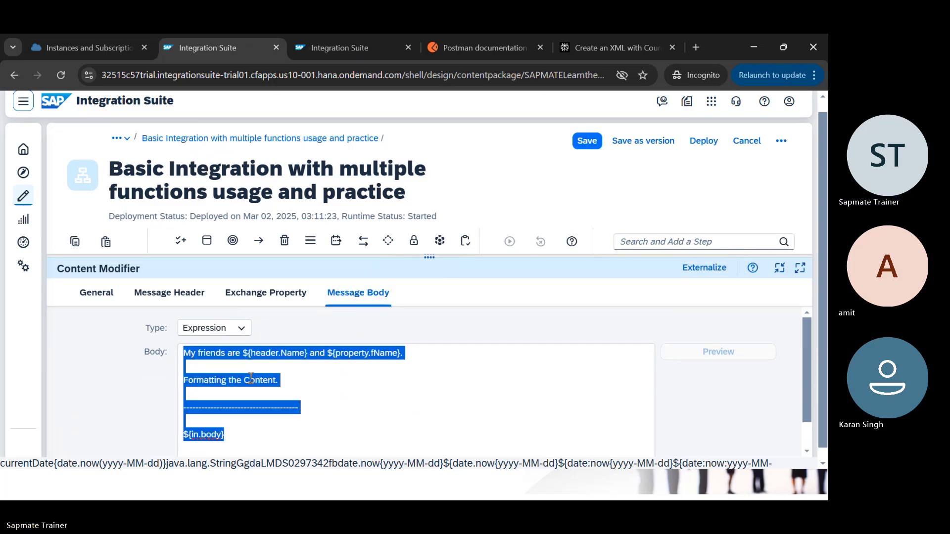
key(BackSpace)
key(ctrl+v)
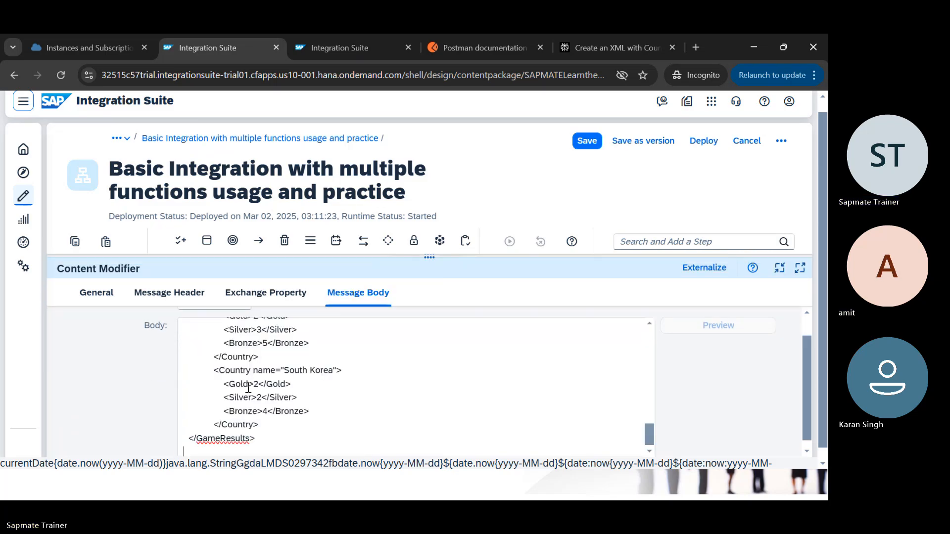
scroll(249, 387, up, 10)
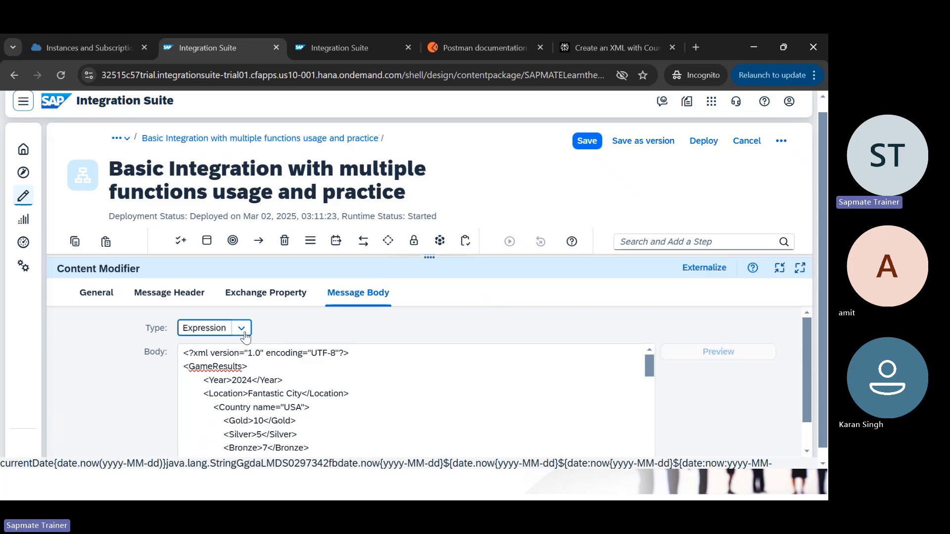
click(241, 328)
click(205, 346)
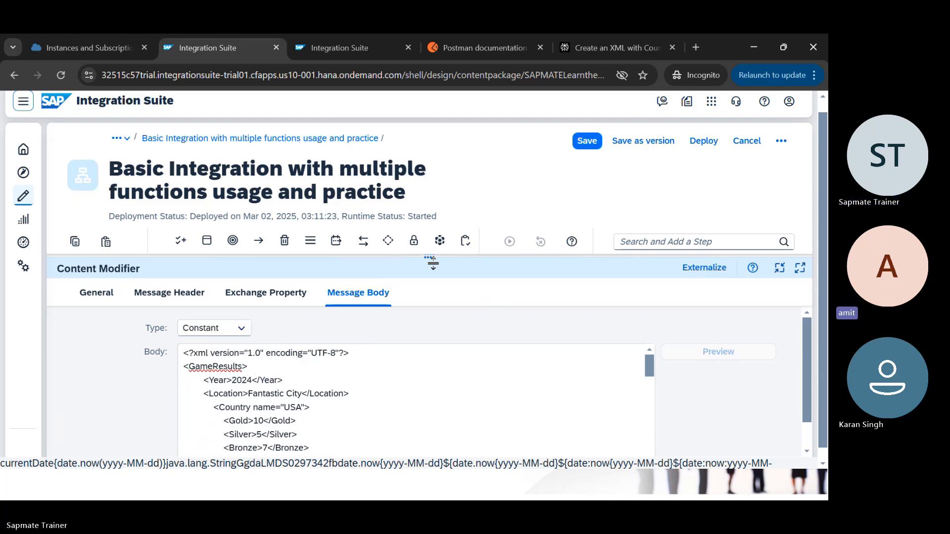
drag(429, 262, 427, 407)
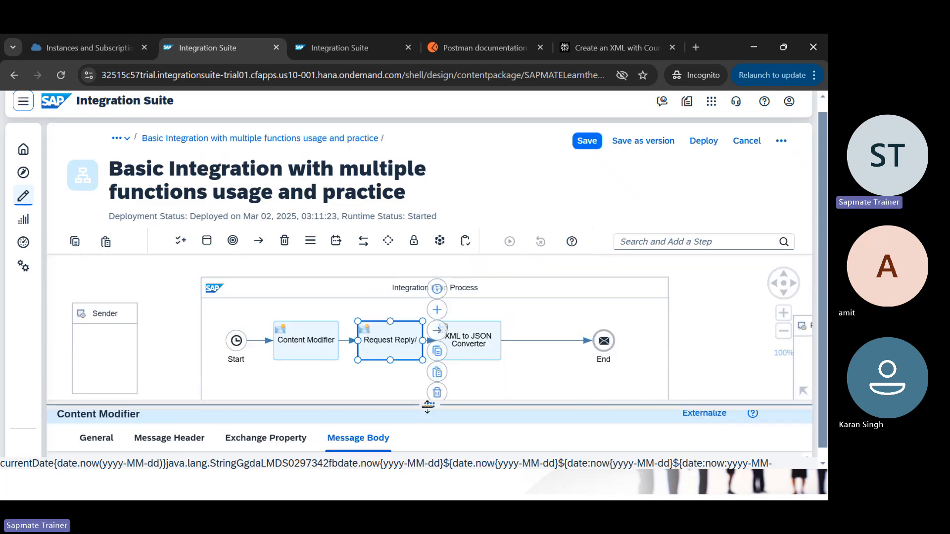
Step: Select the XML to JSON Converter step and show its Processing settings
click(471, 355)
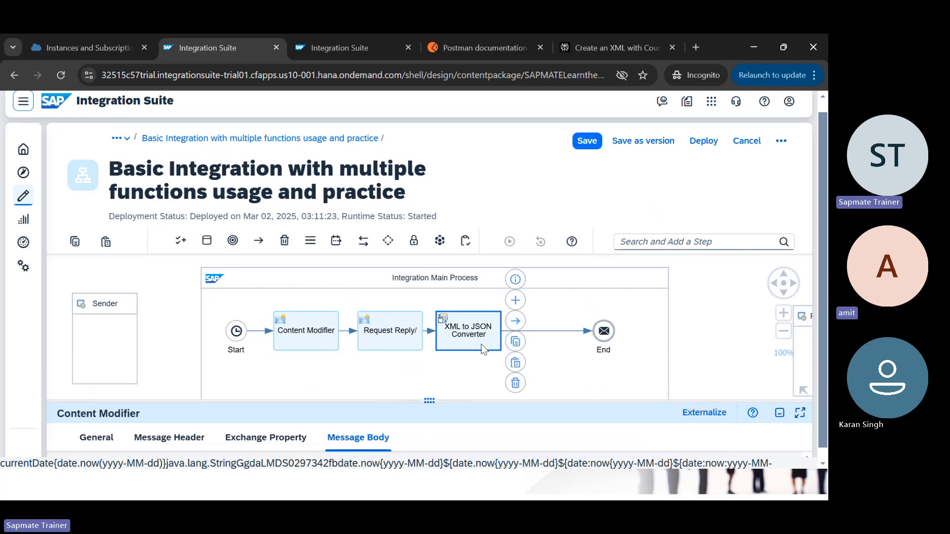
click(481, 344)
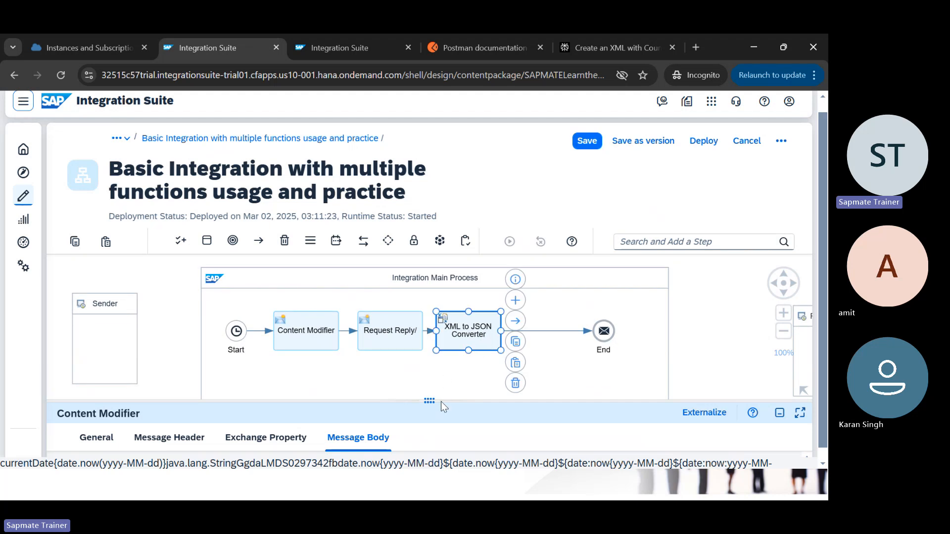
drag(478, 400, 476, 287)
click(172, 334)
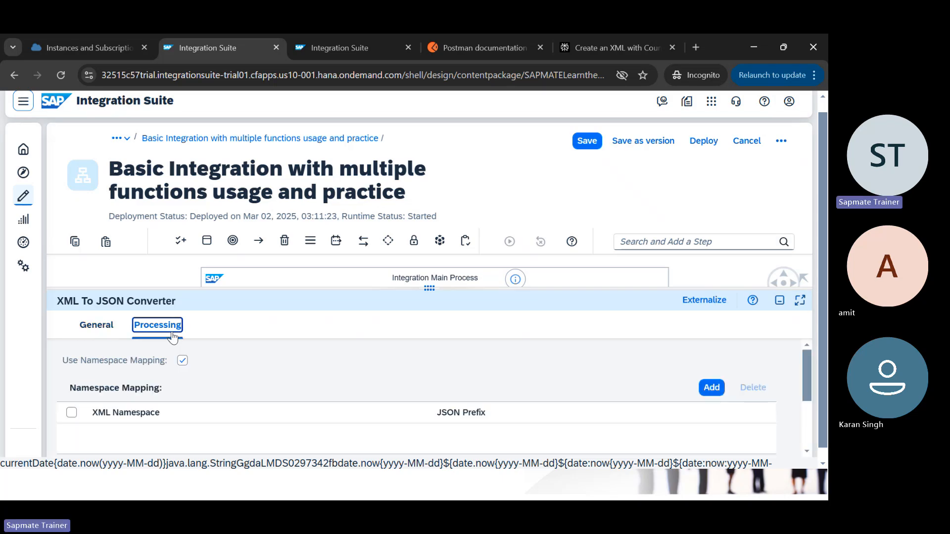
drag(436, 292, 445, 205)
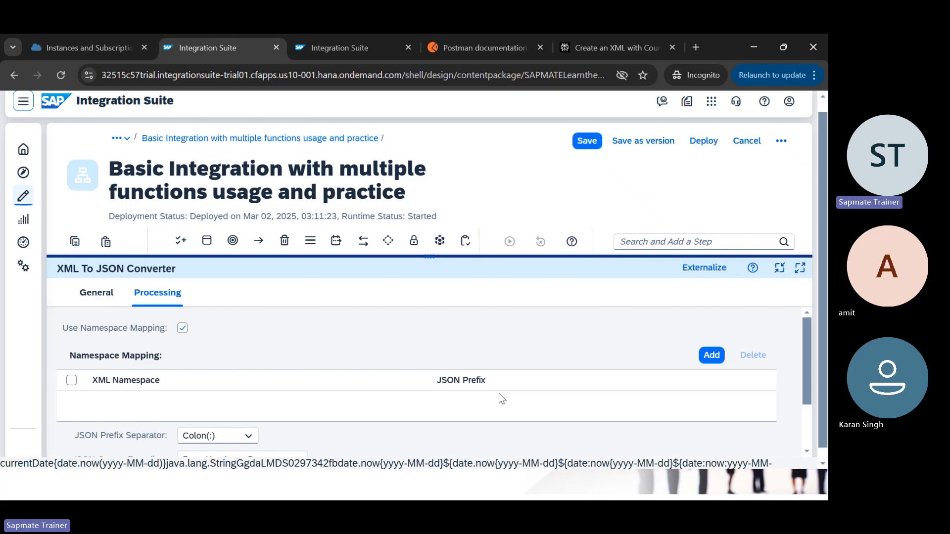
scroll(498, 393, down, 3)
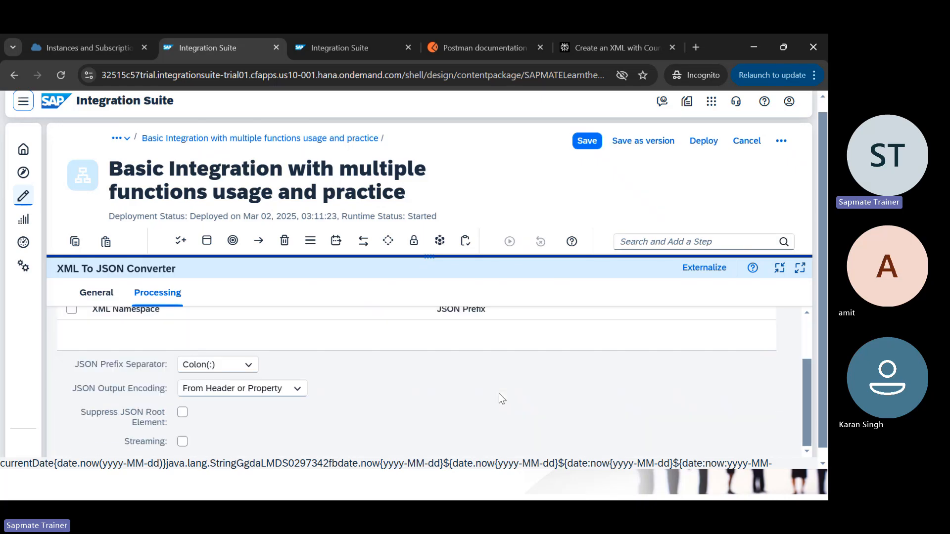
Step: Check the JSON prefix separator and encoding choices unchanged, then return to the XML in Notepad
click(246, 365)
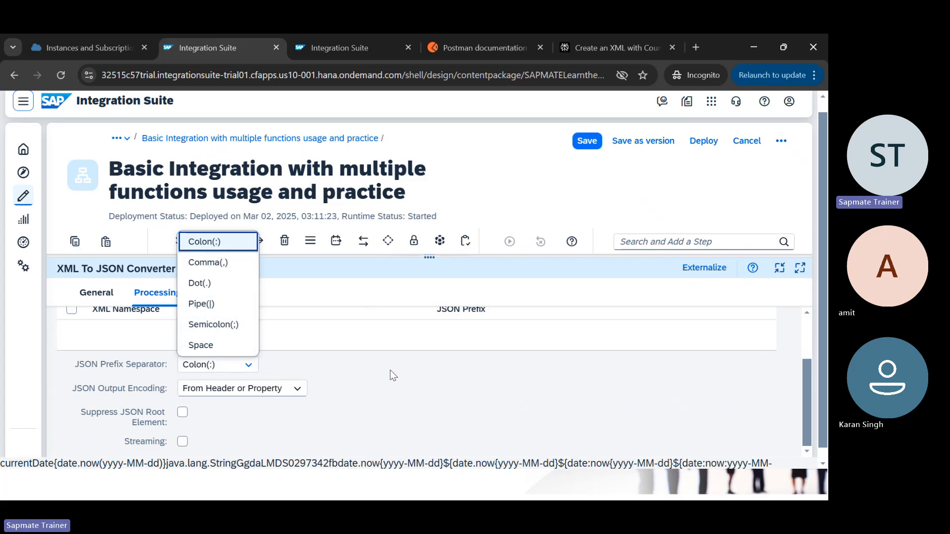
click(353, 341)
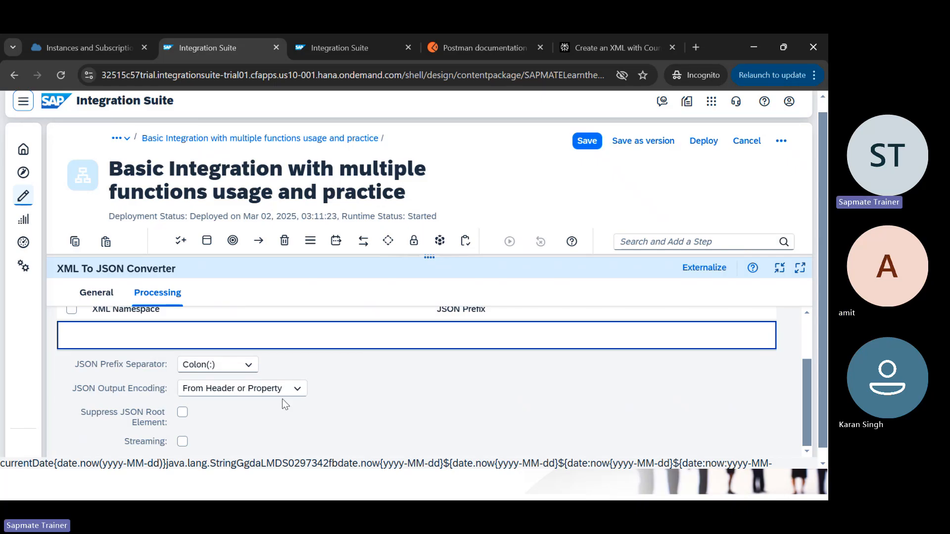
click(297, 389)
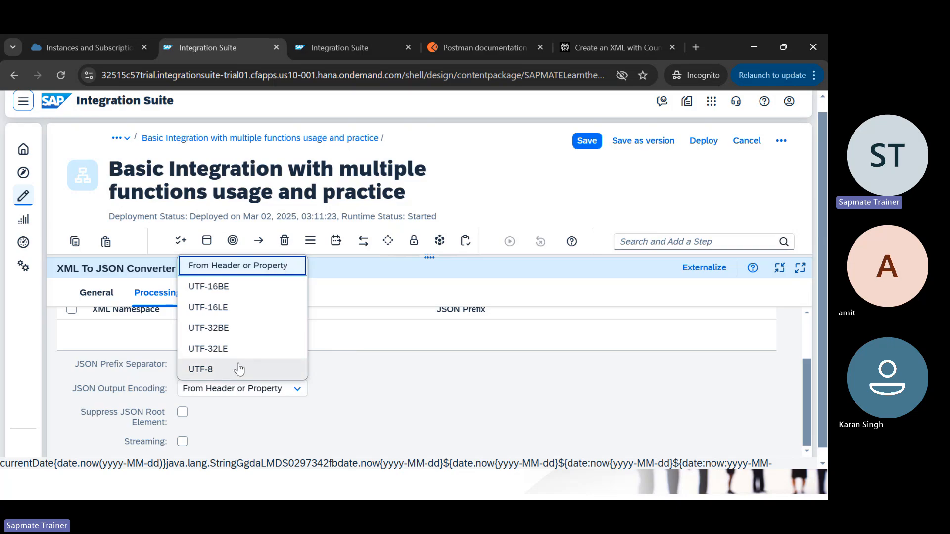
click(351, 331)
scroll(310, 388, down, 1)
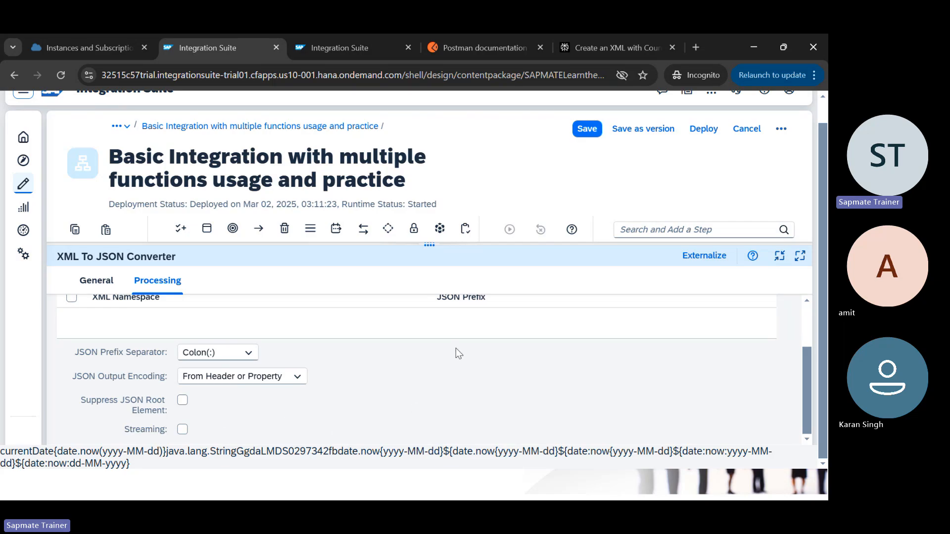
key(alt+Tab)
scroll(178, 176, up, 9)
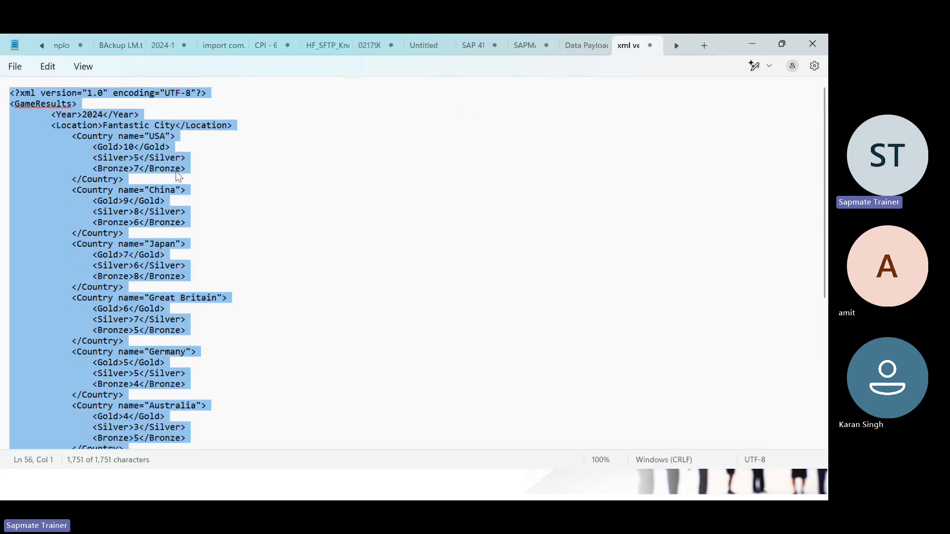
Step: Clear the selection in the GameResults XML in Notepad and return to the XML to JSON Converter settings
click(176, 136)
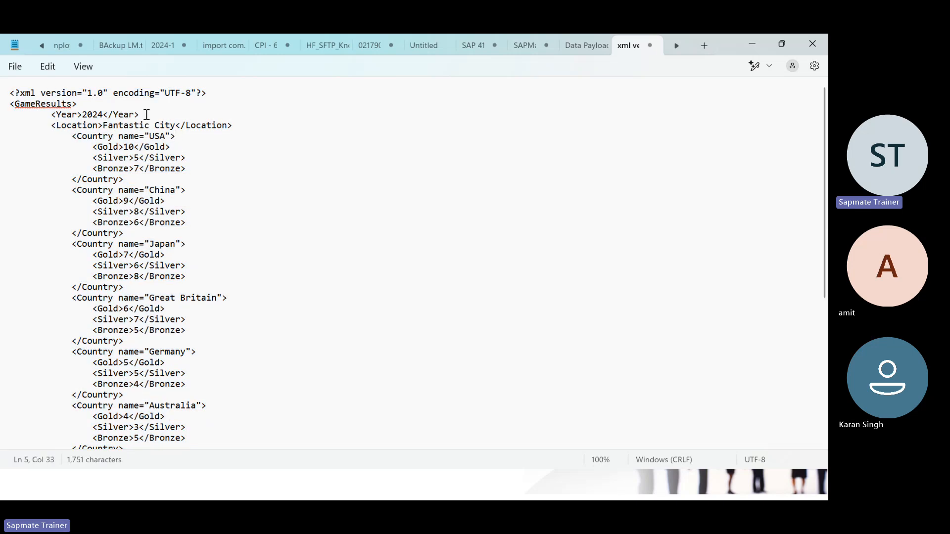
key(alt+Tab)
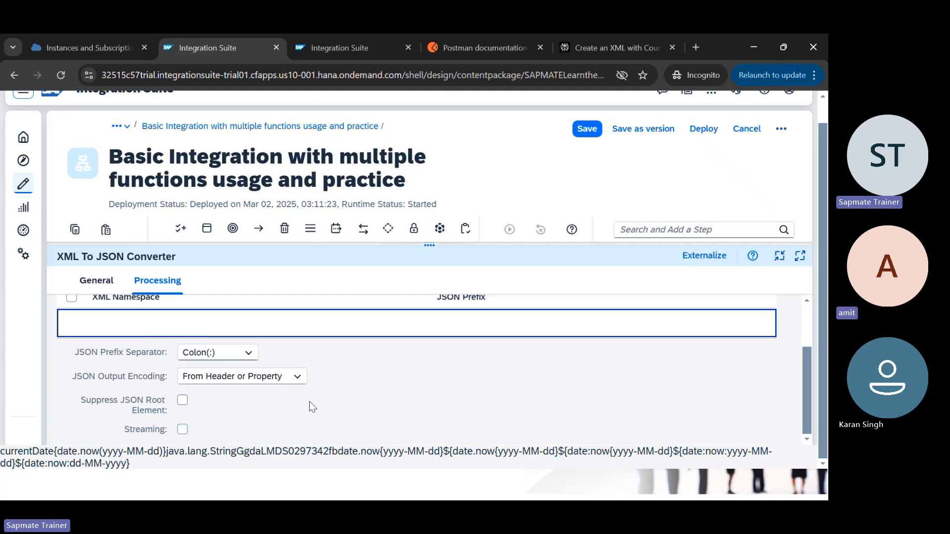
Step: Add a namespace mapping row to the converter, then delete it so the table is empty
scroll(310, 402, up, 2)
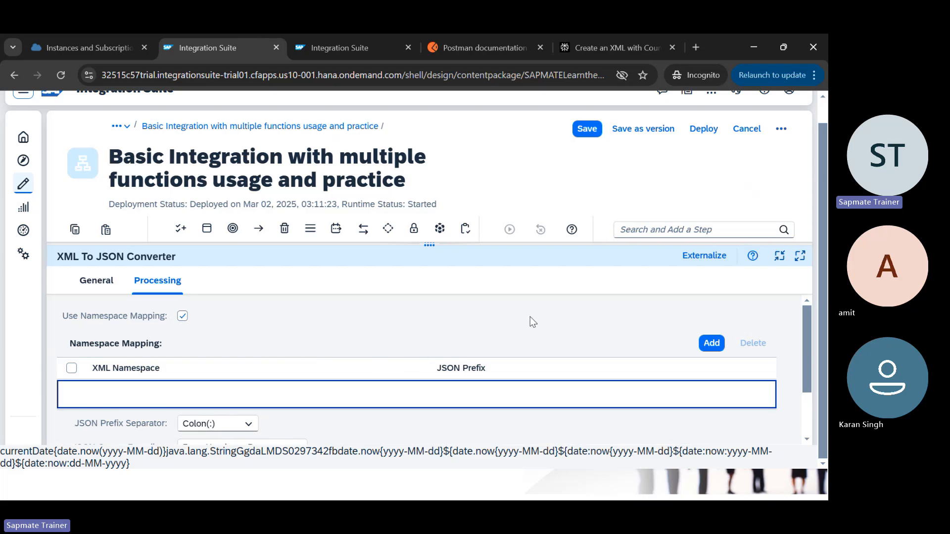
click(711, 342)
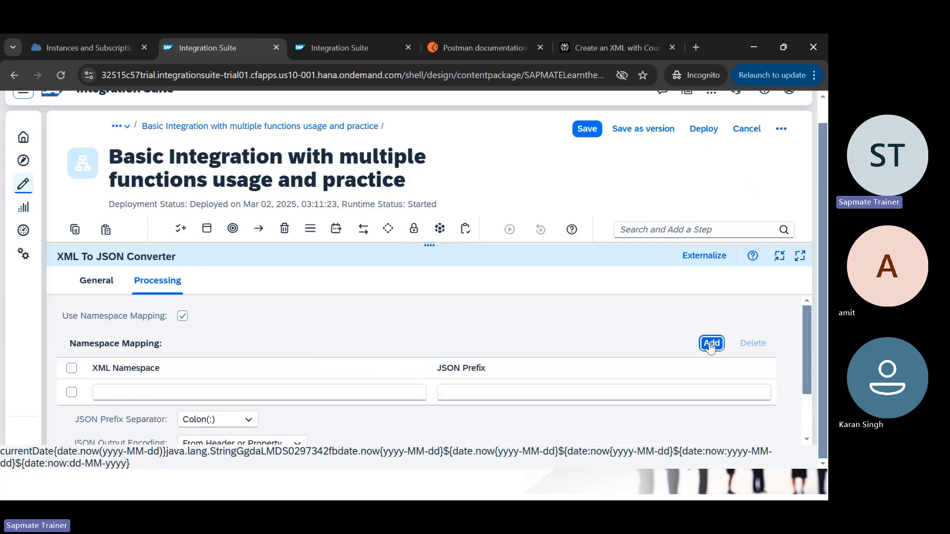
click(342, 394)
click(71, 393)
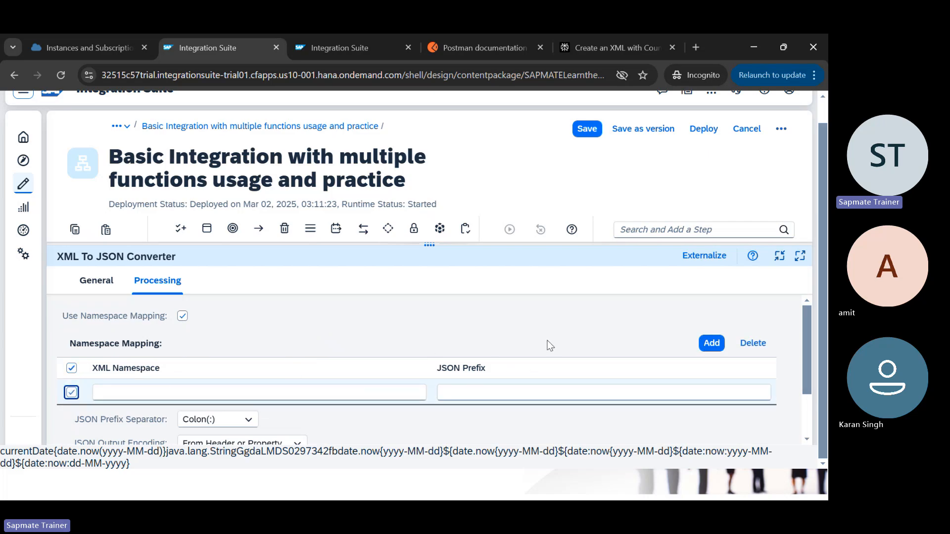
click(753, 344)
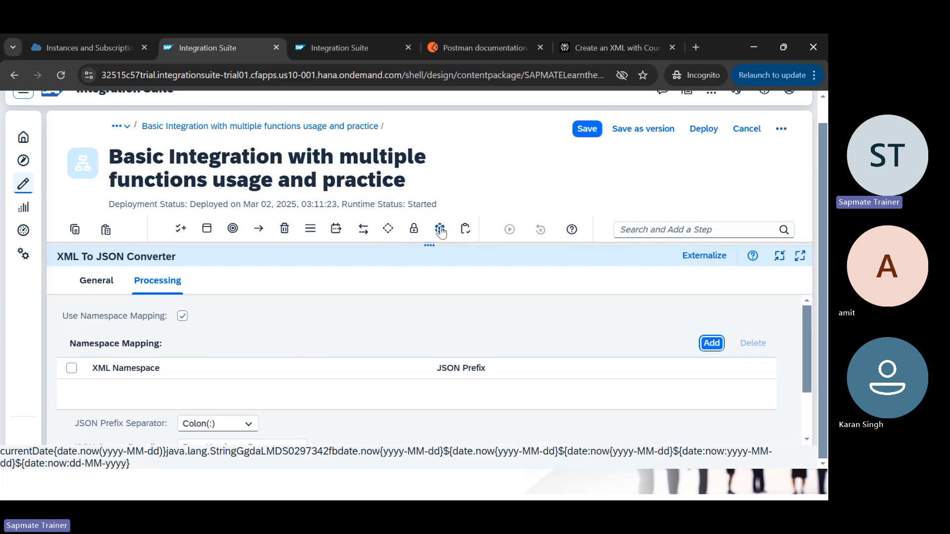
drag(430, 246, 429, 394)
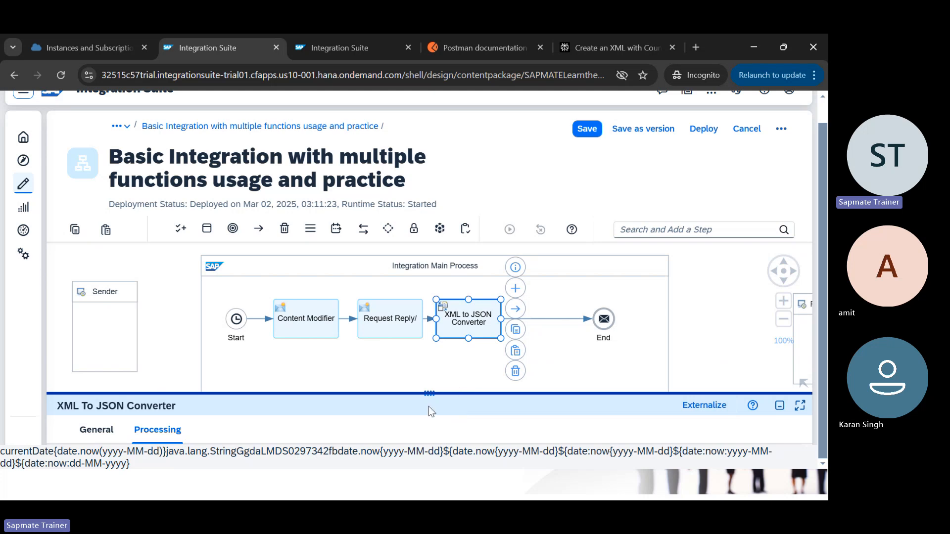
Step: Set the integration flow's log level to Trace in Manage Integration Content
key(ctrl+Tab)
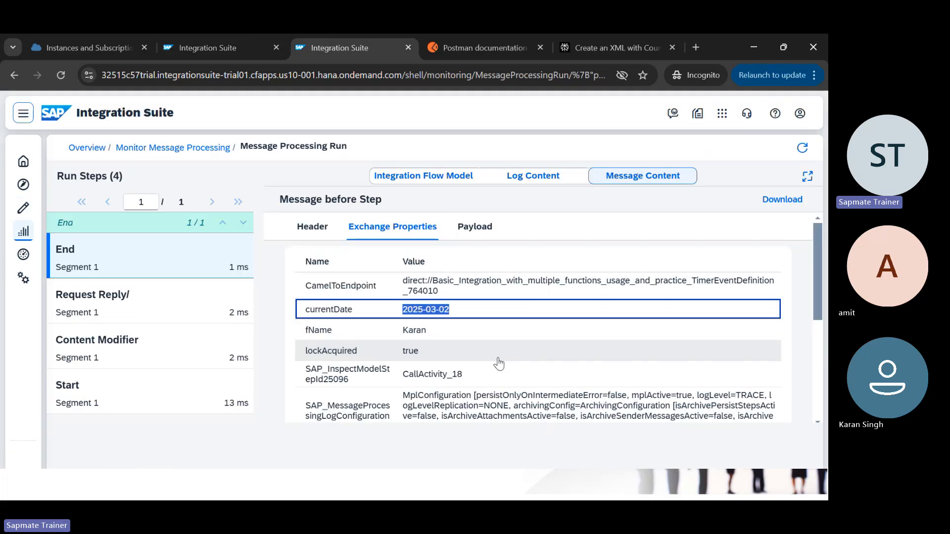
click(129, 149)
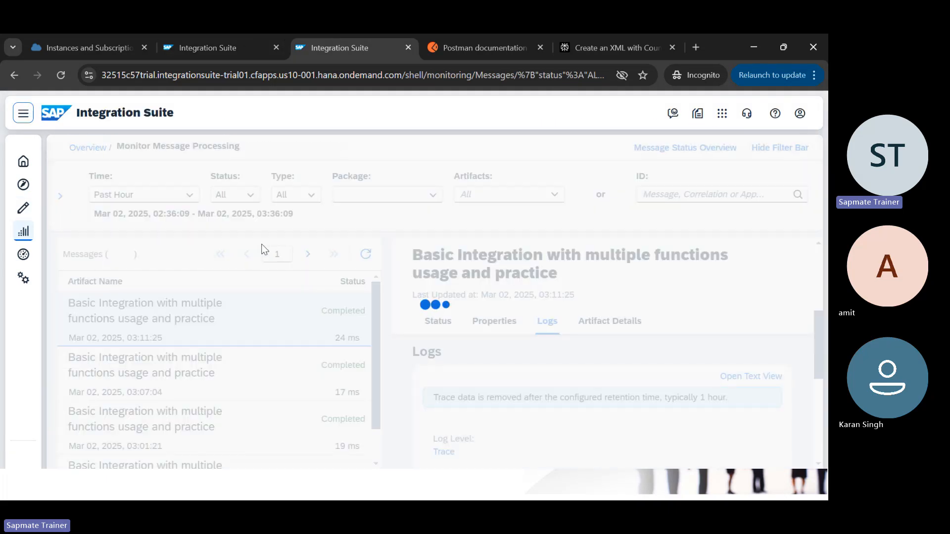
click(88, 148)
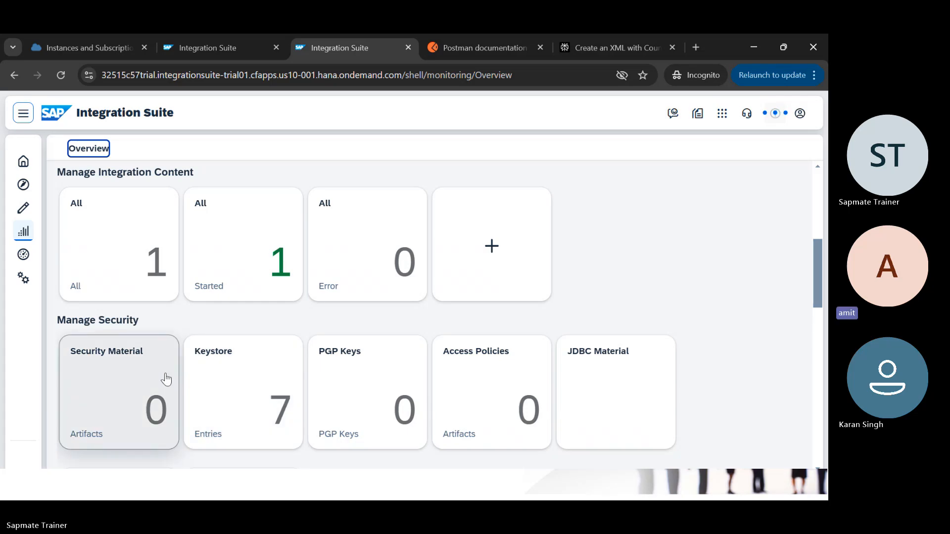
click(110, 240)
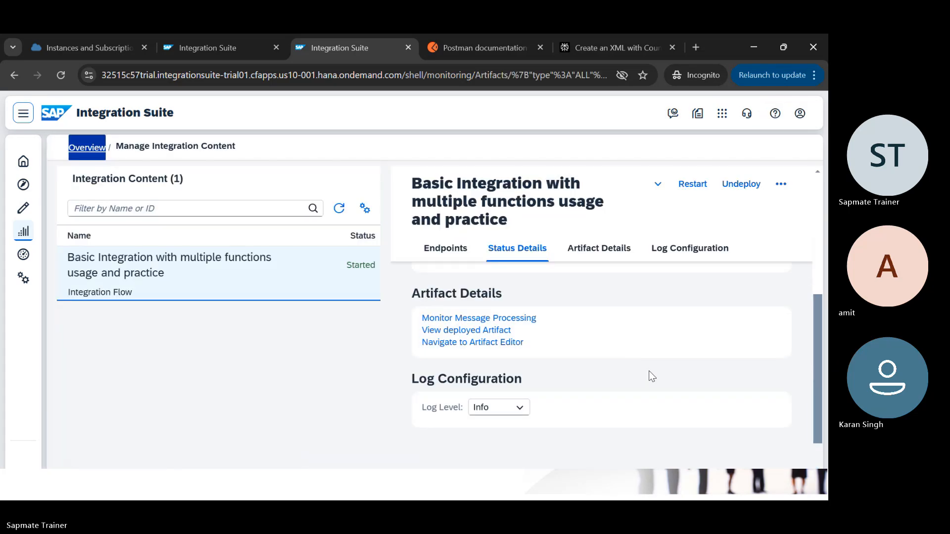
click(515, 409)
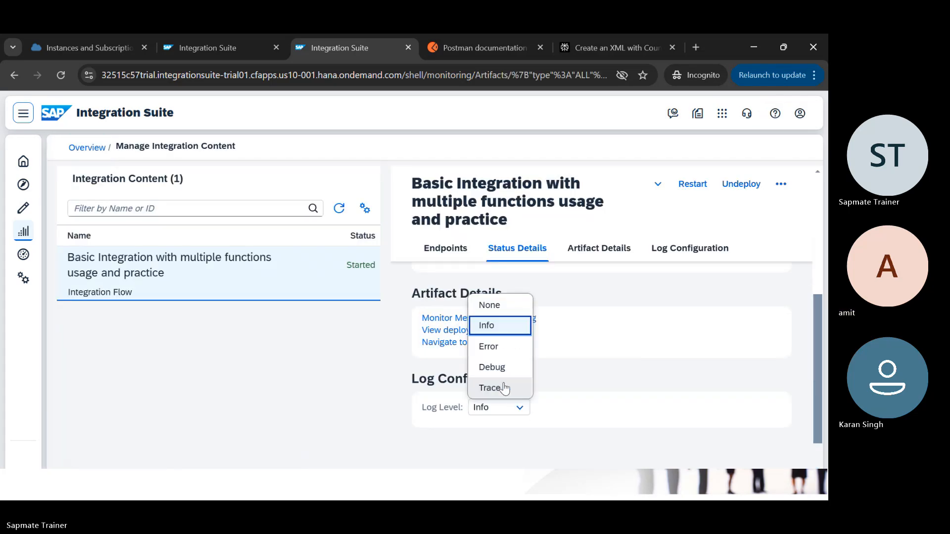
click(506, 388)
click(481, 320)
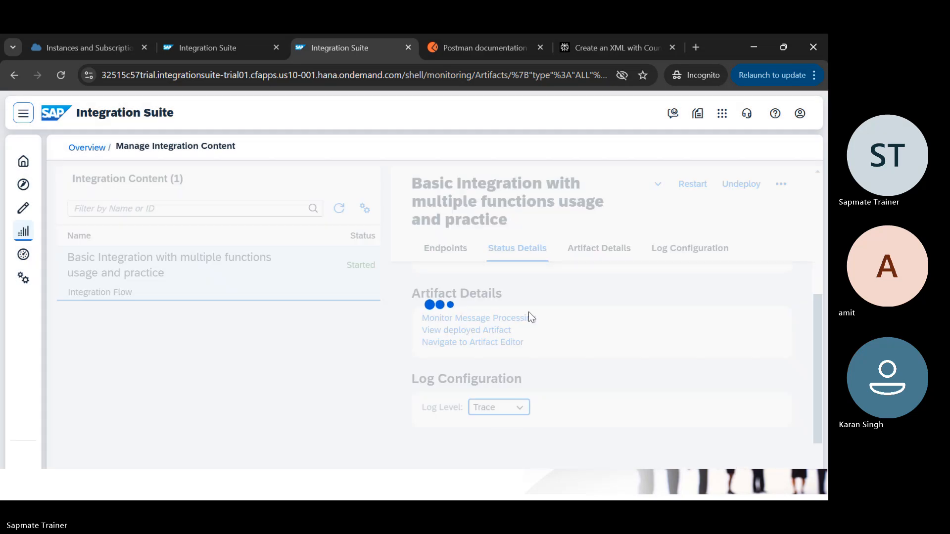
Step: Save and deploy the edited integration flow on Cloud Integration
key(ctrl+shift+Tab)
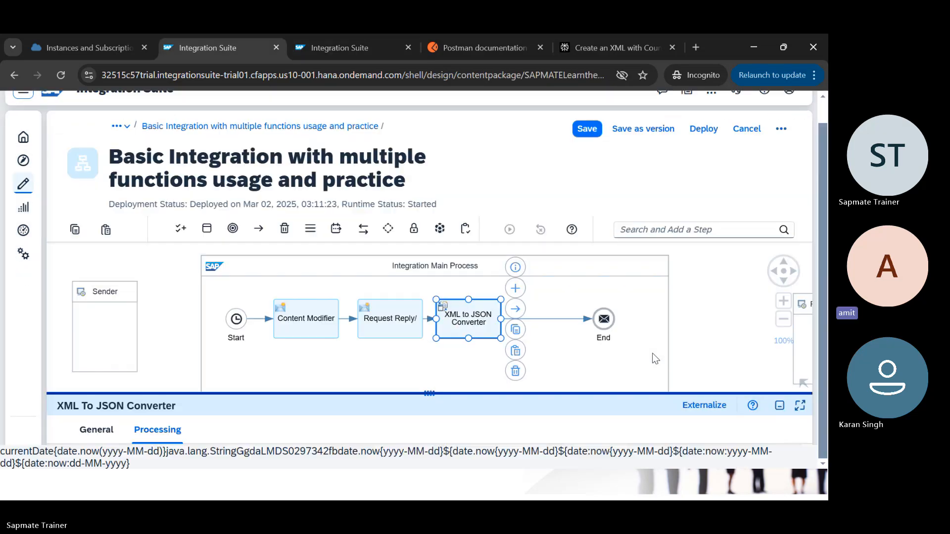
click(695, 128)
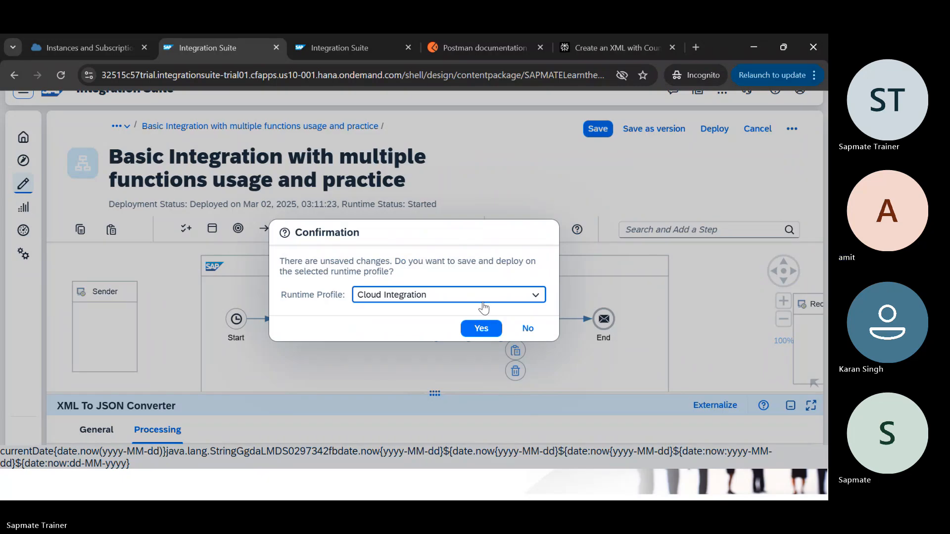
click(472, 328)
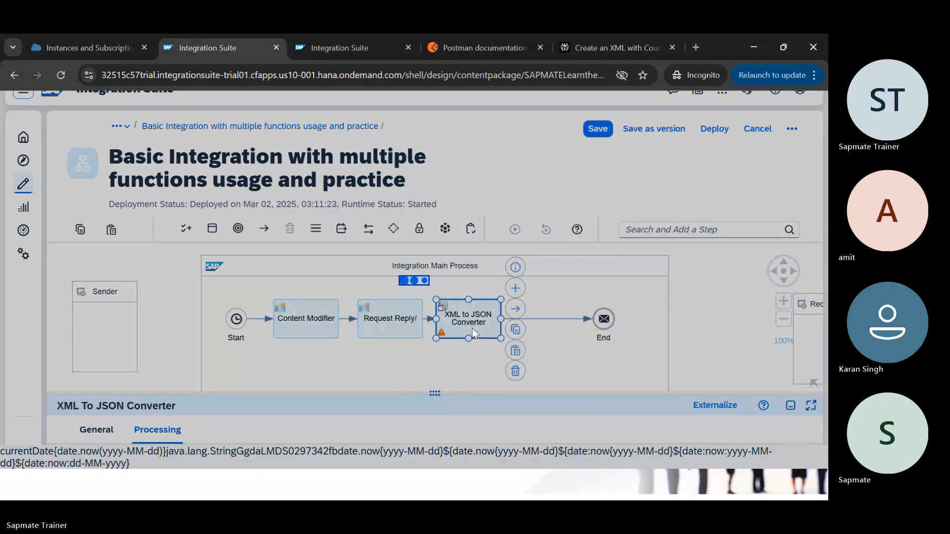
click(569, 309)
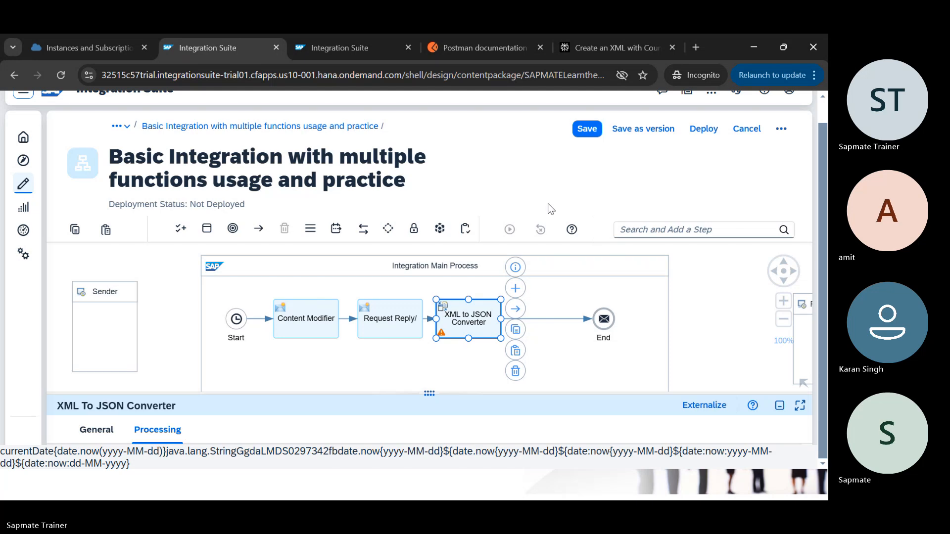
key(ctrl+Tab)
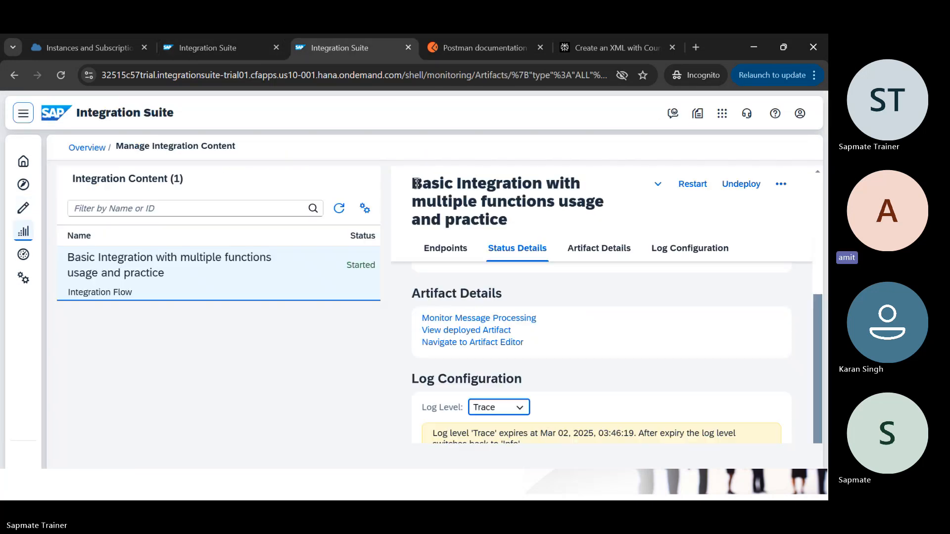
Step: Open the newest message's traced run and show its message content at the XML to JSON Converter step
click(476, 321)
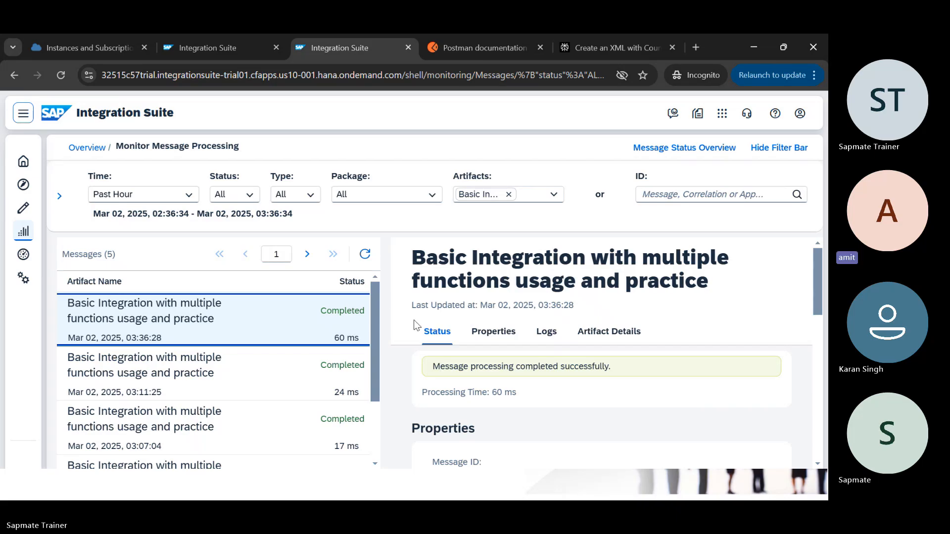
click(549, 333)
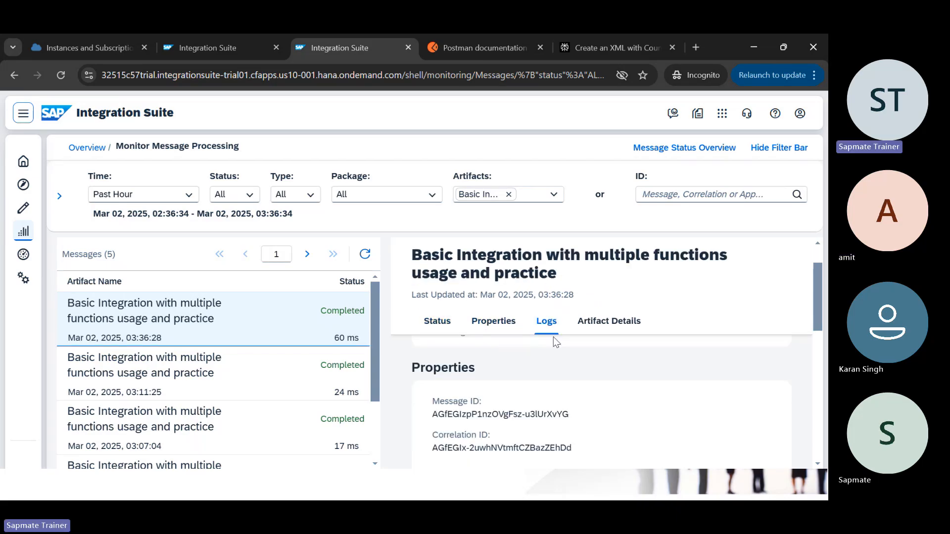
click(450, 459)
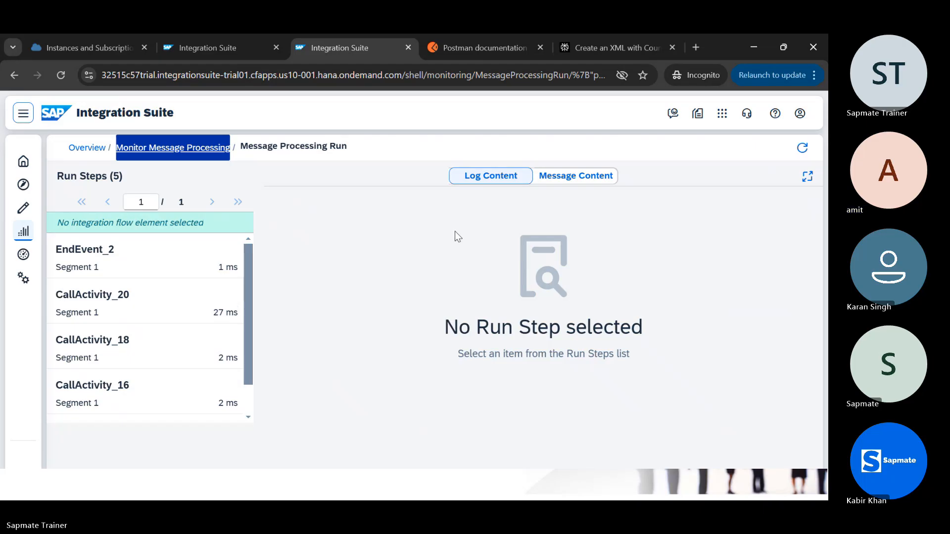
key(ctrl+shift+Tab)
key(ctrl+Tab)
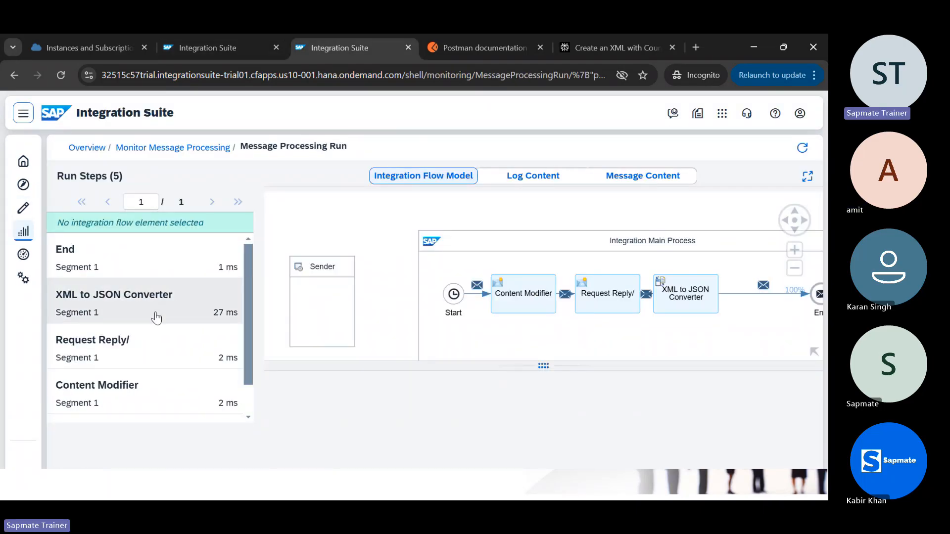
click(160, 313)
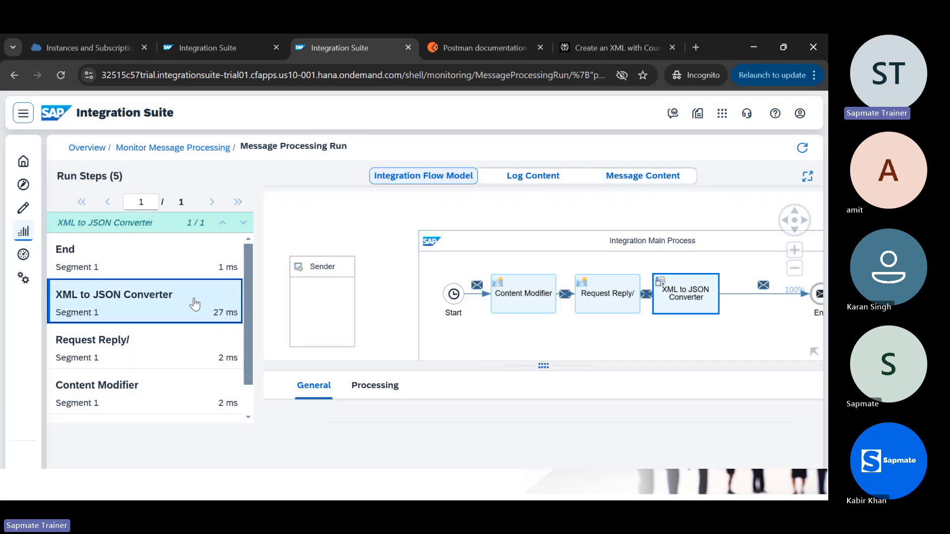
click(661, 176)
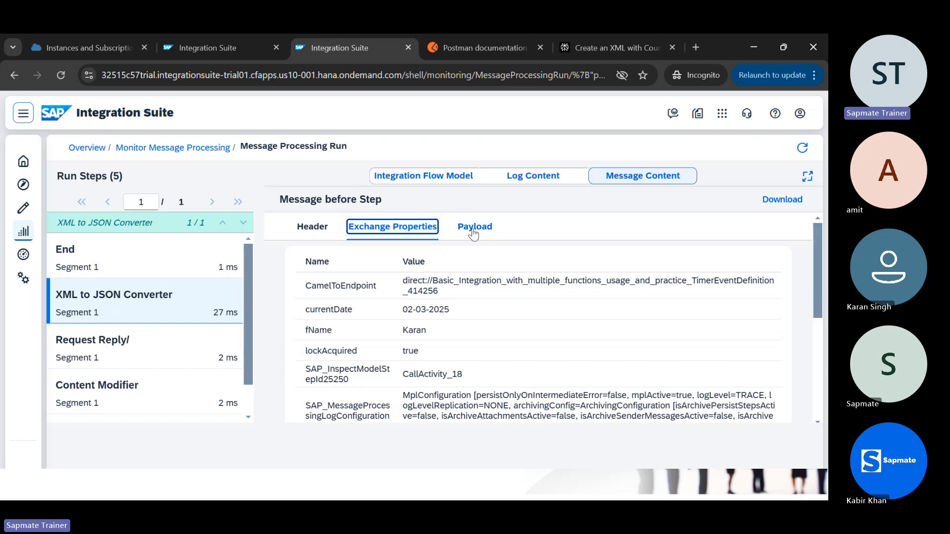
Step: View the XML payload entering the XML to JSON Converter
click(474, 228)
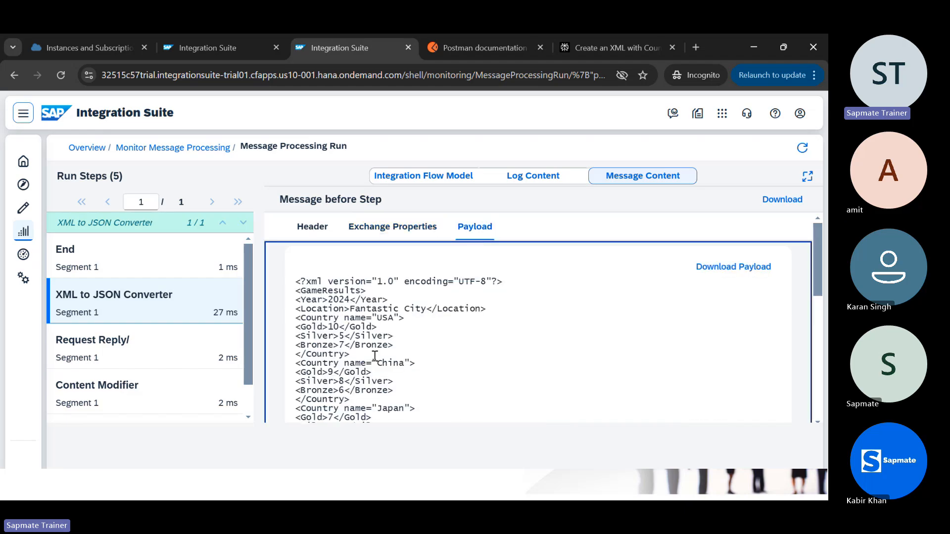
scroll(436, 383, down, 5)
scroll(435, 384, up, 10)
Step: Open the End step's GameResults JSON payload and select all of its text
click(190, 268)
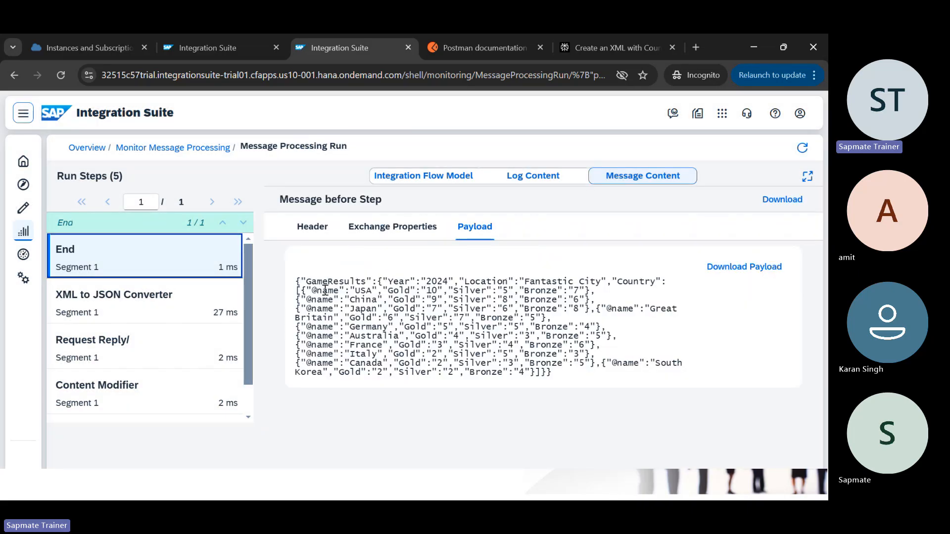
drag(297, 283, 366, 281)
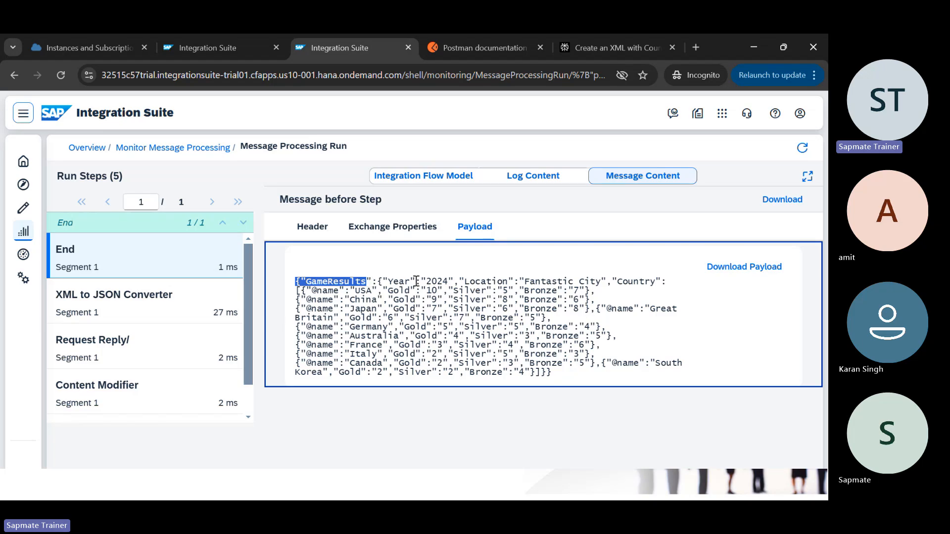
click(309, 292)
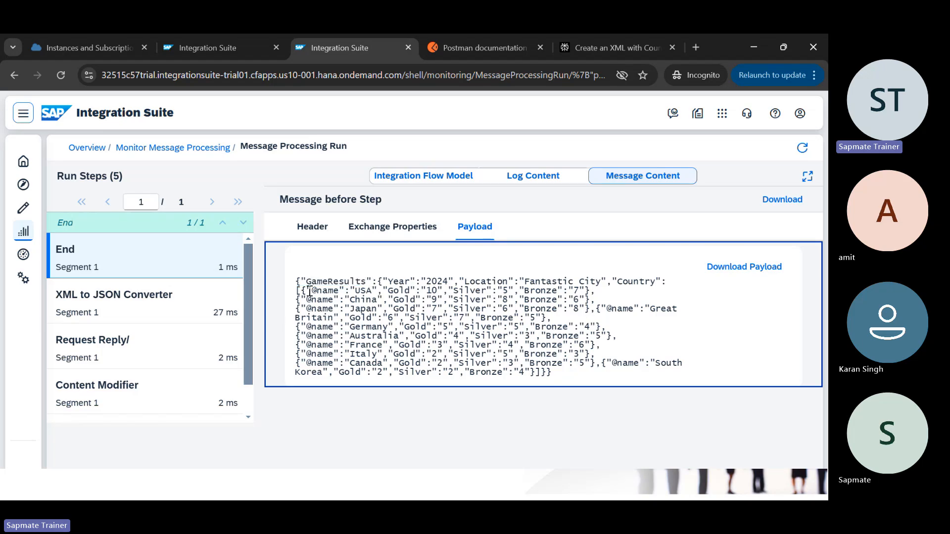
drag(295, 286, 591, 374)
key(ctrl+c)
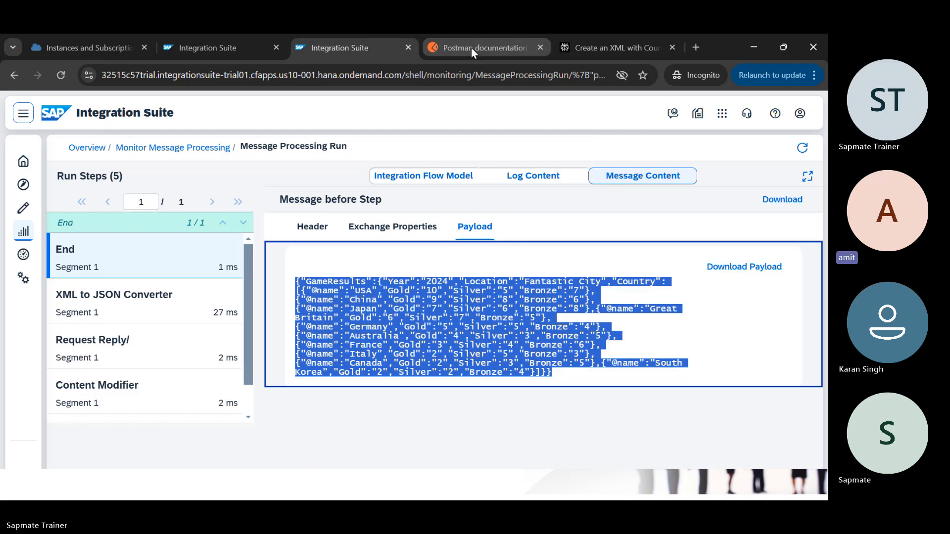
Step: Search 'json formatter' in a new tab, open jsonformatter.org, and return to the payload
click(693, 48)
text(josn for)
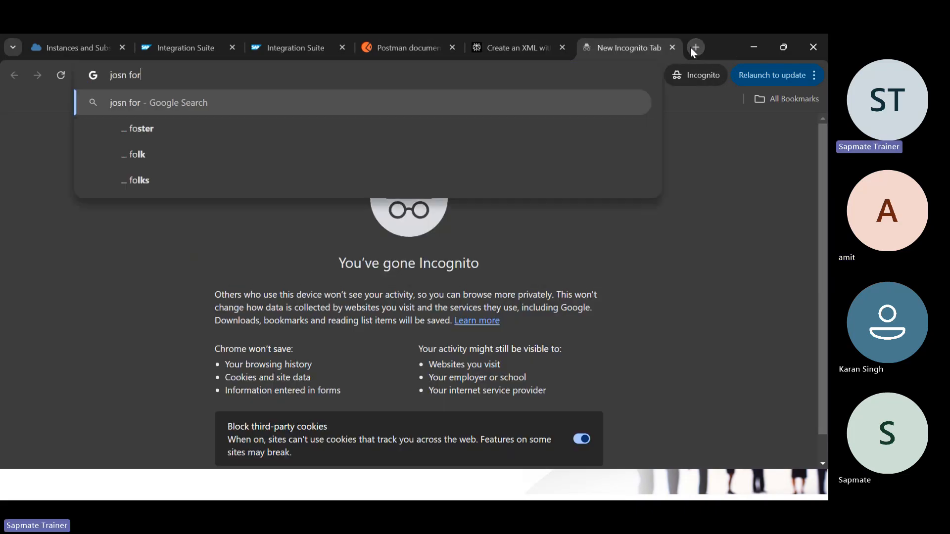
text(matter)
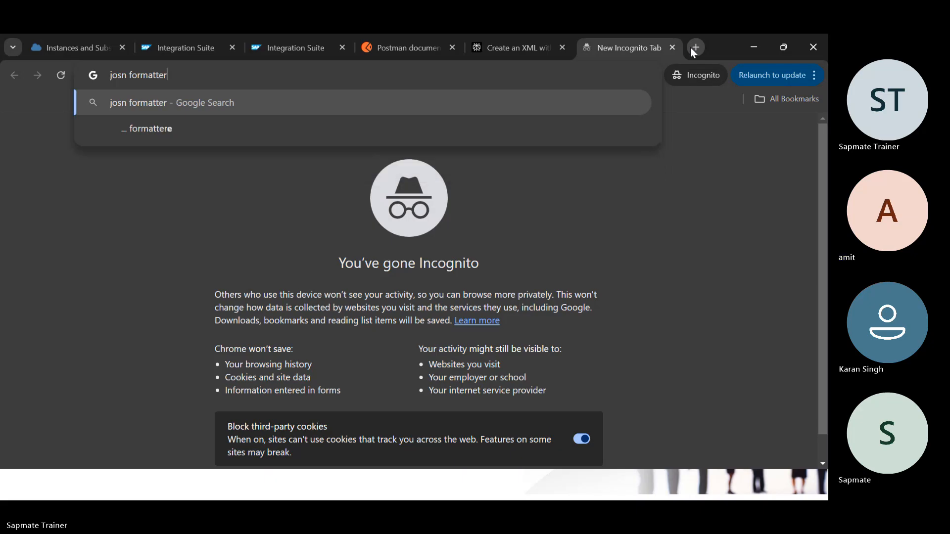
key(Return)
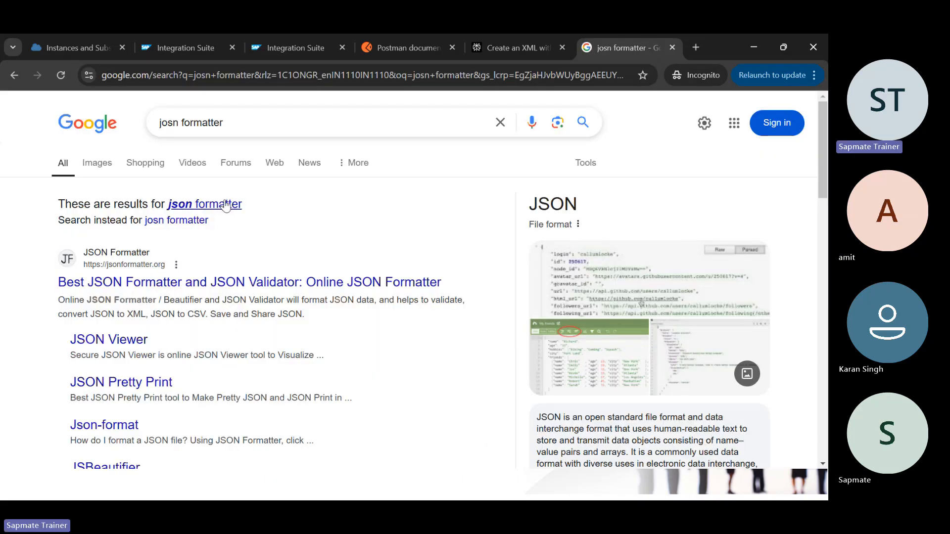
click(226, 204)
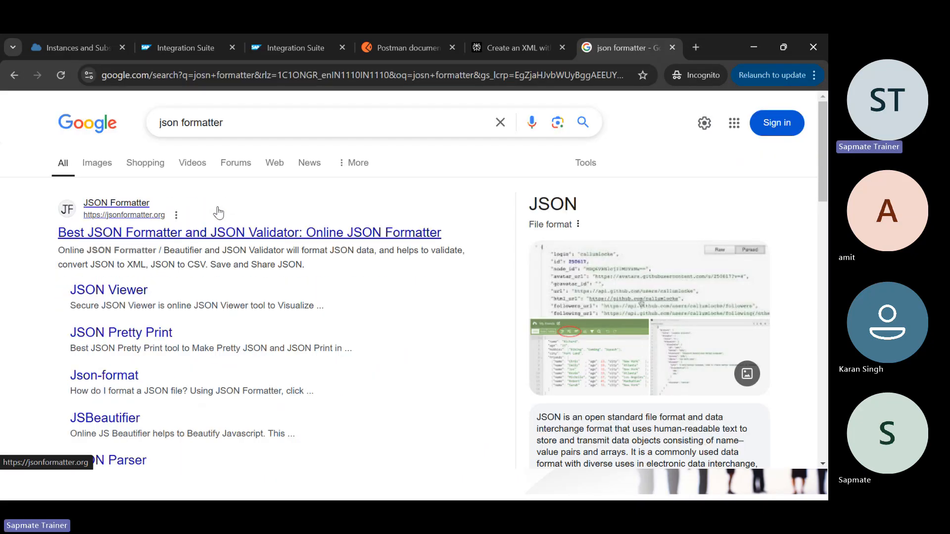
click(184, 239)
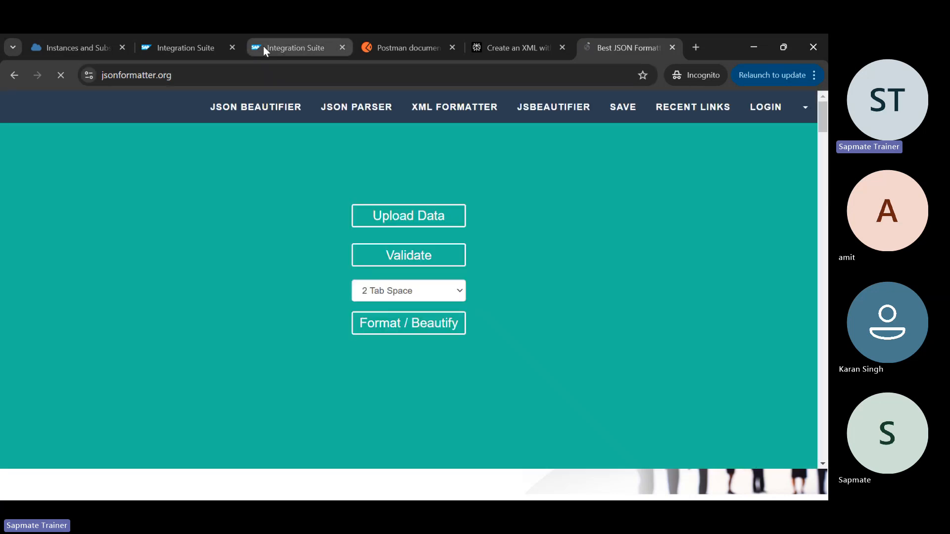
click(263, 46)
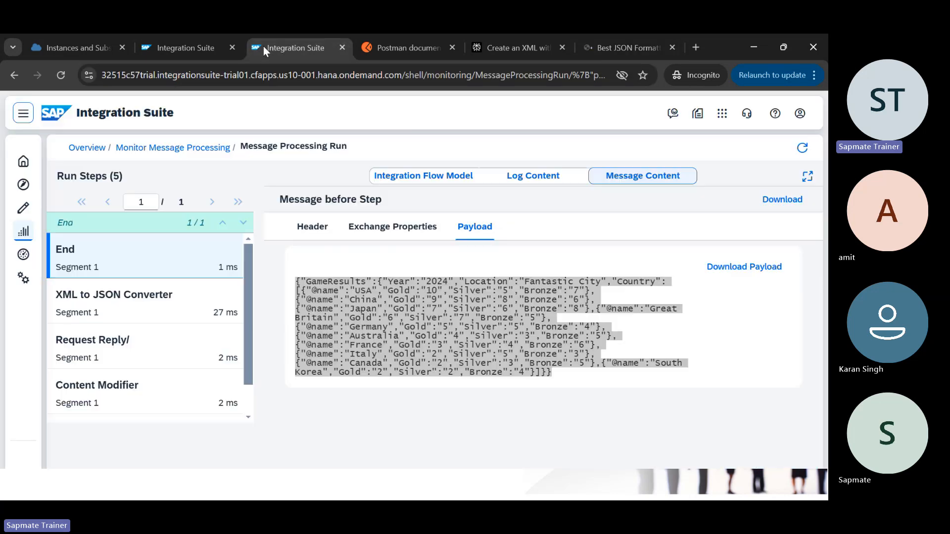
click(695, 318)
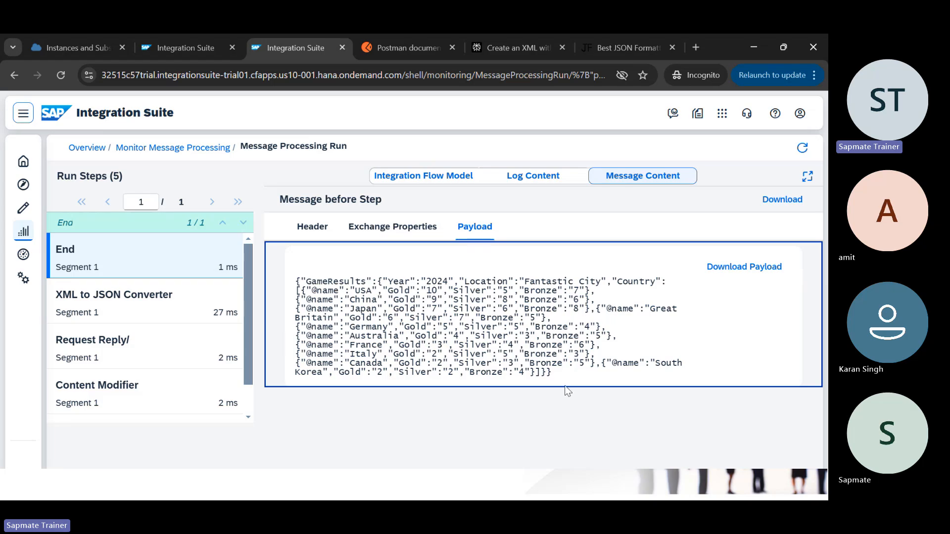
Step: Paste the minified GameResults JSON into jsonformatter.org and view the formatted output enlarged
click(619, 48)
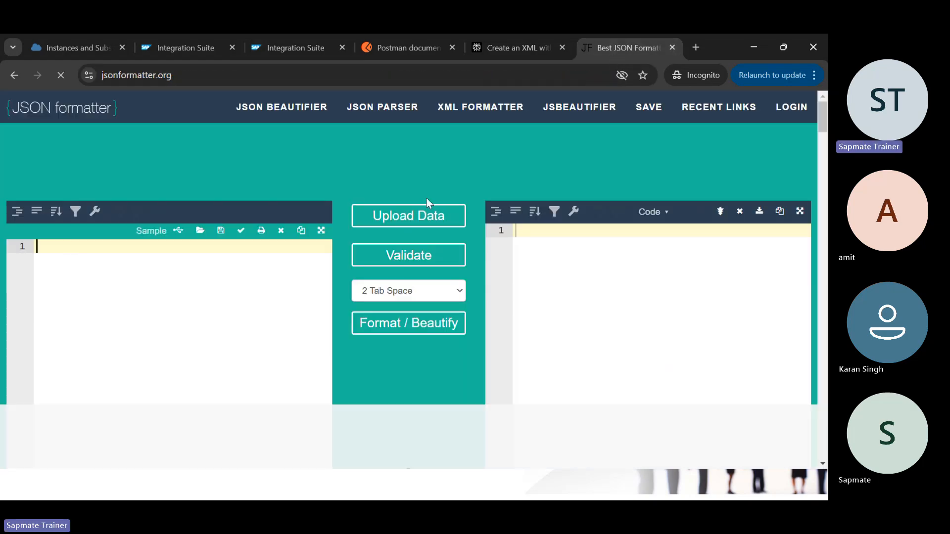
key(ctrl+v)
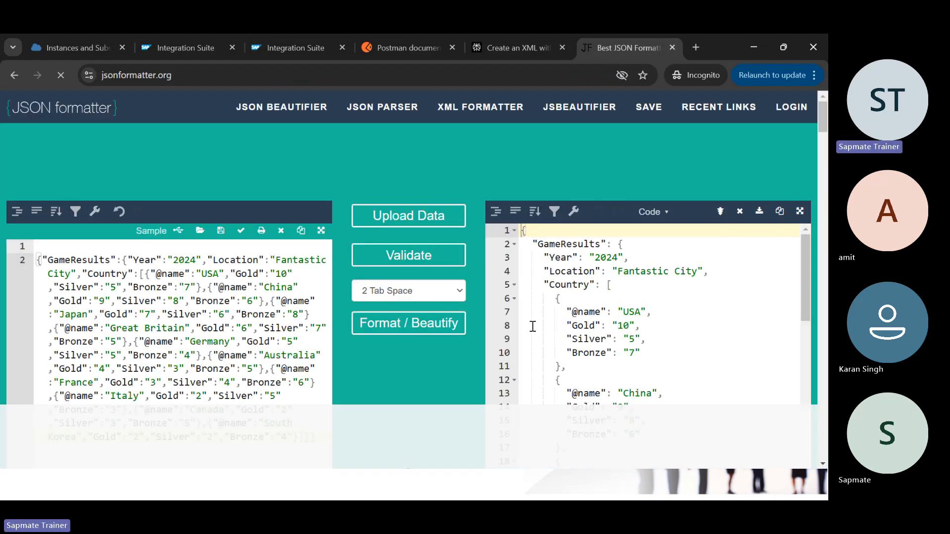
click(799, 211)
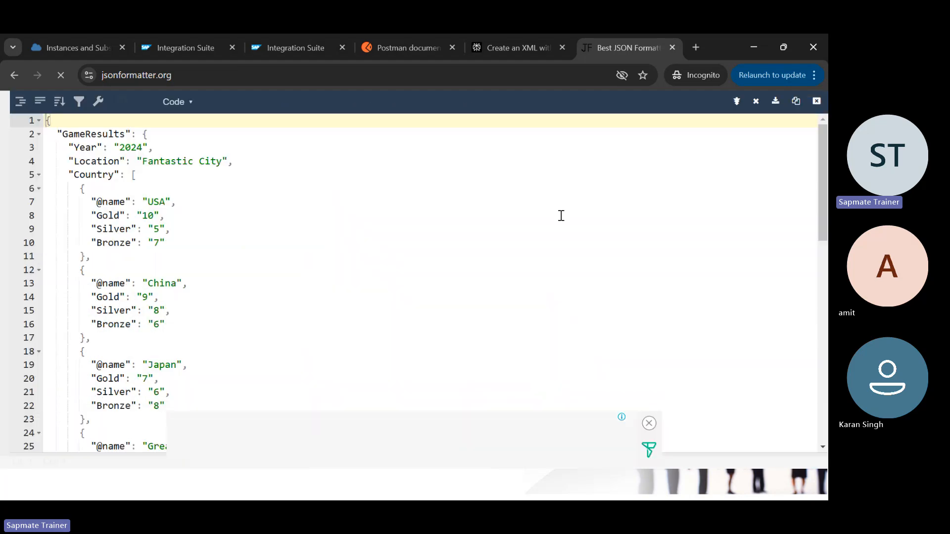
click(649, 423)
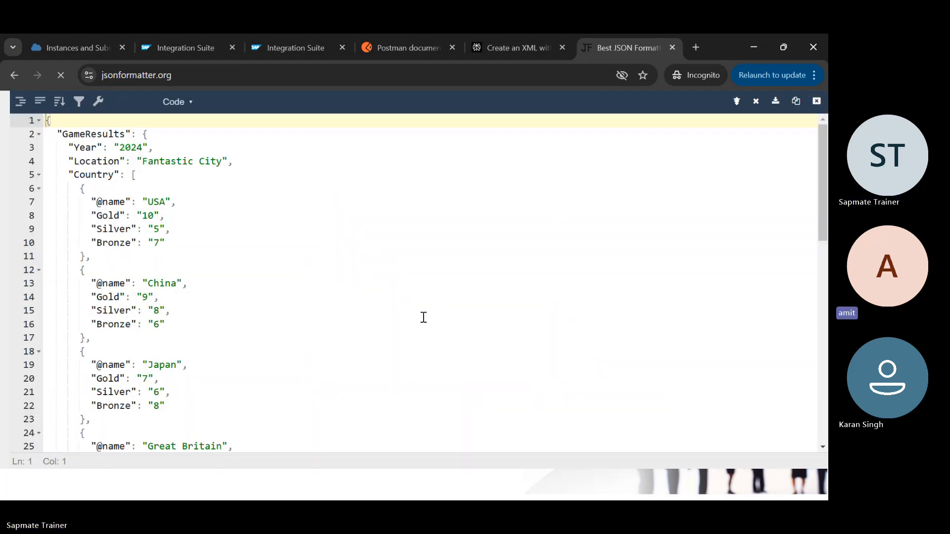
scroll(286, 335, down, 3)
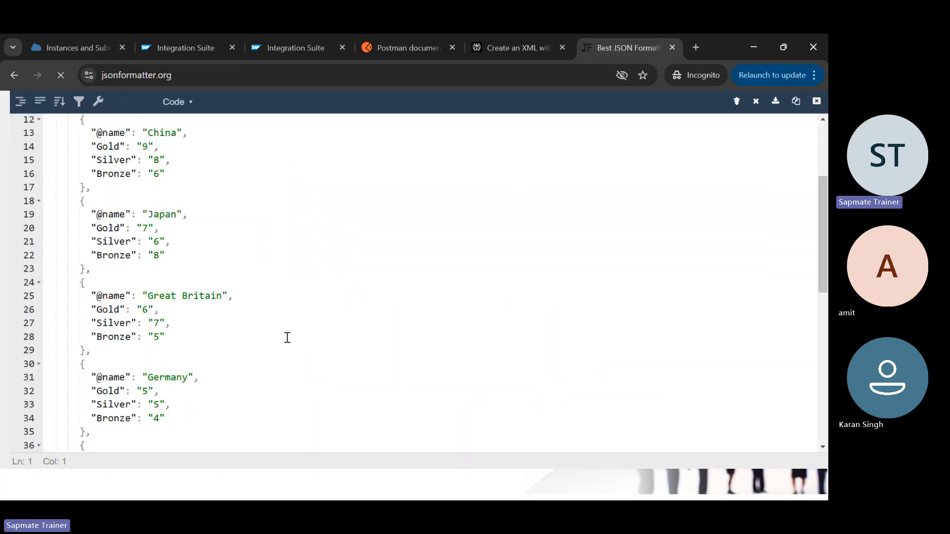
Step: Compare the formatted JSON with the monitored payload, then go back to the flow editor
click(284, 53)
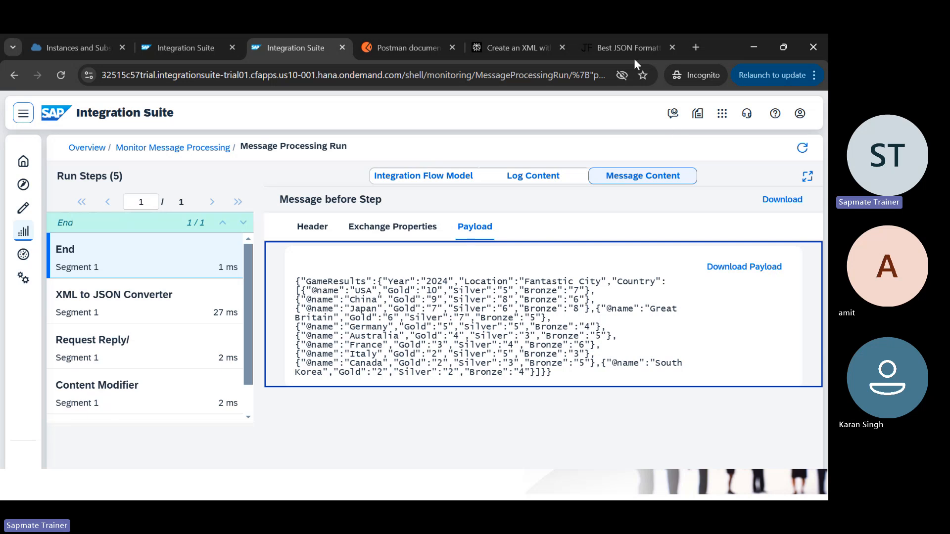
click(616, 52)
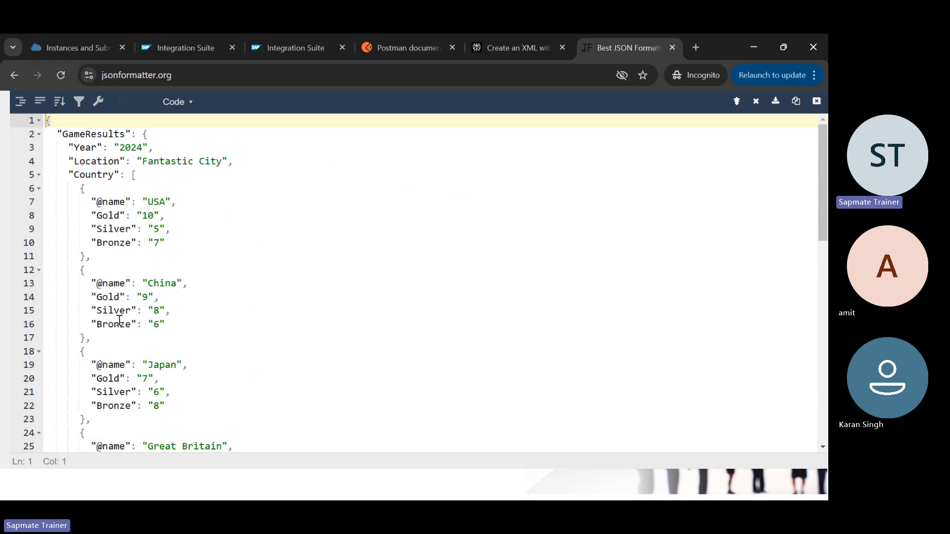
scroll(119, 321, down, 2)
scroll(122, 319, up, 2)
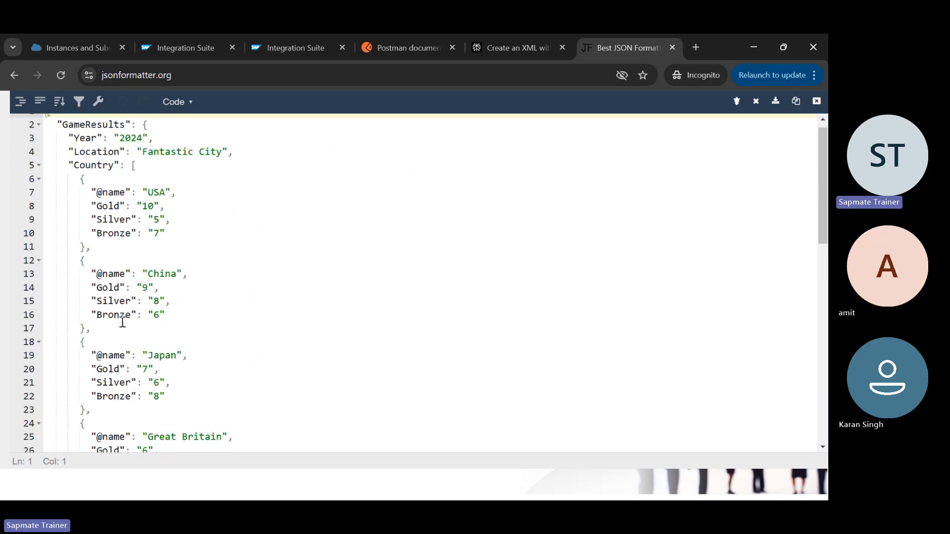
scroll(152, 335, down, 12)
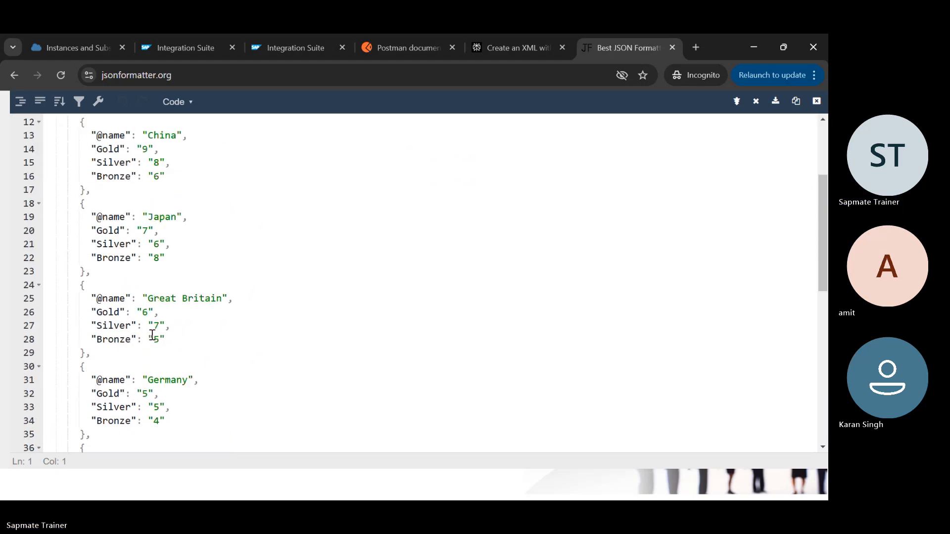
scroll(242, 187, up, 5)
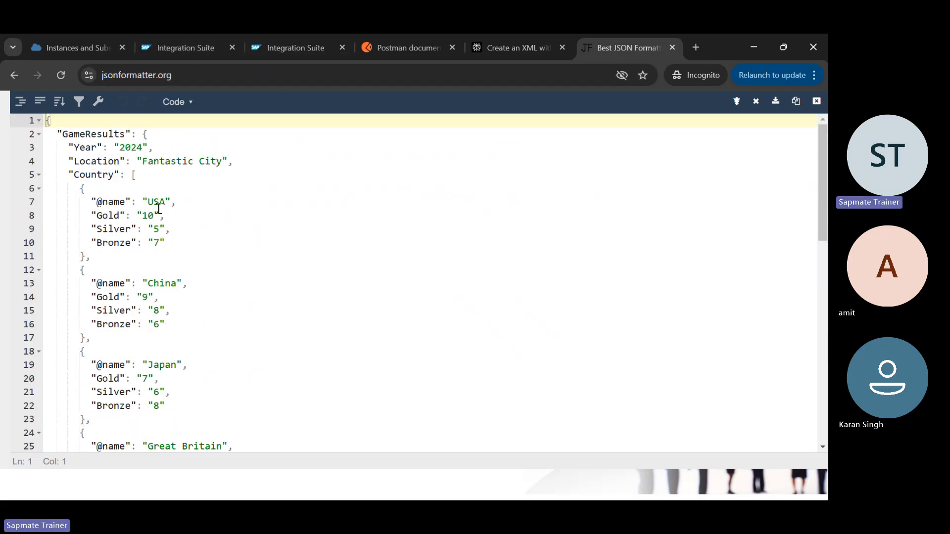
click(182, 49)
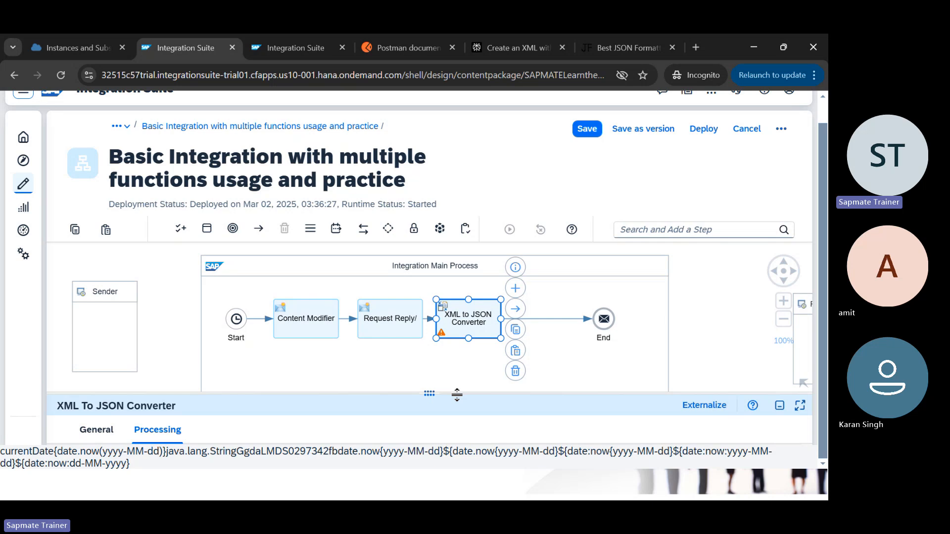
Step: Add a new namespace mapping row to the XML to JSON Converter
drag(457, 394, 456, 204)
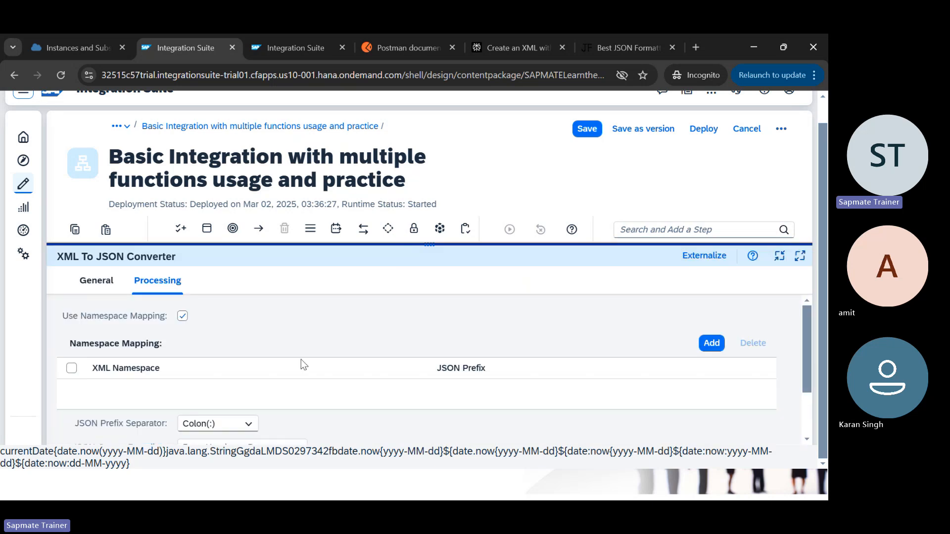
scroll(301, 359, down, 3)
scroll(366, 357, up, 3)
click(711, 342)
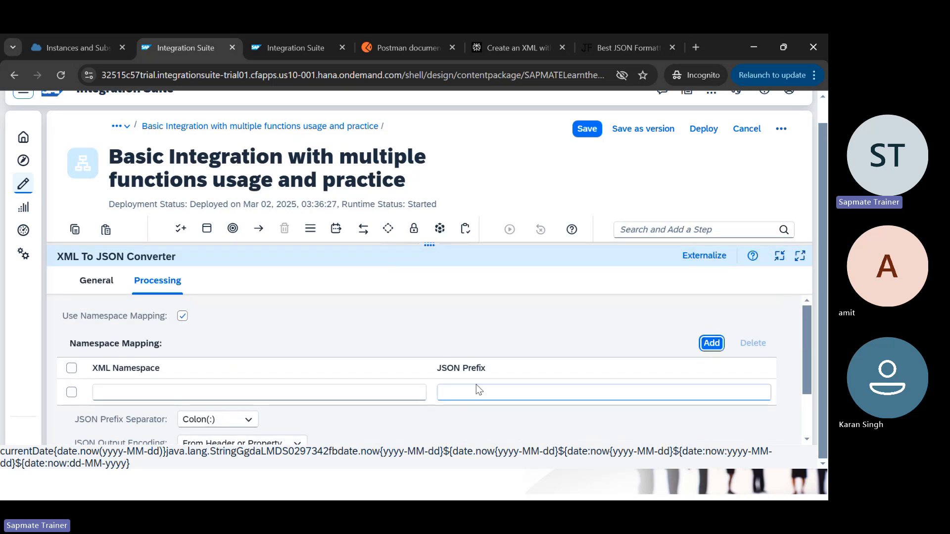
click(341, 393)
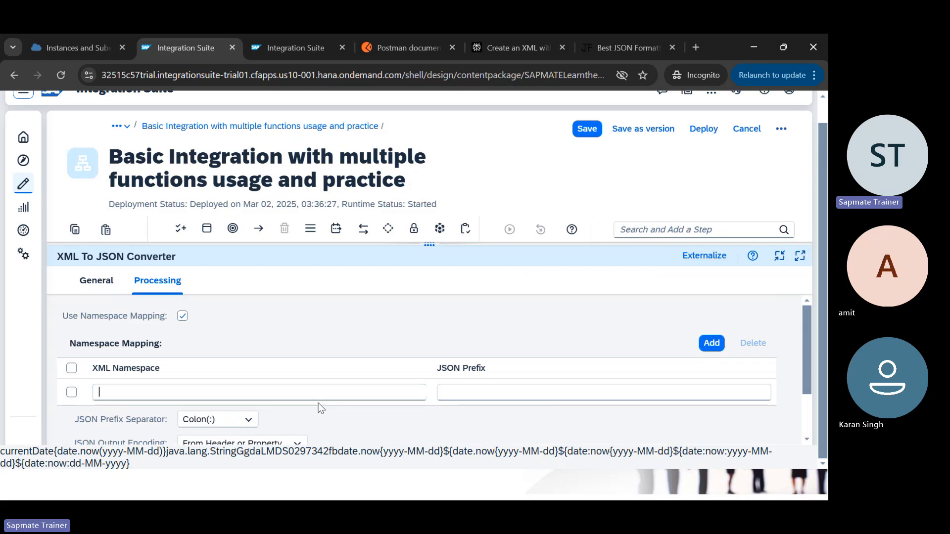
Step: Copy GameResults from Notepad into XML Namespace and enter 'Games Q' as JSON Prefix
key(alt+Tab)
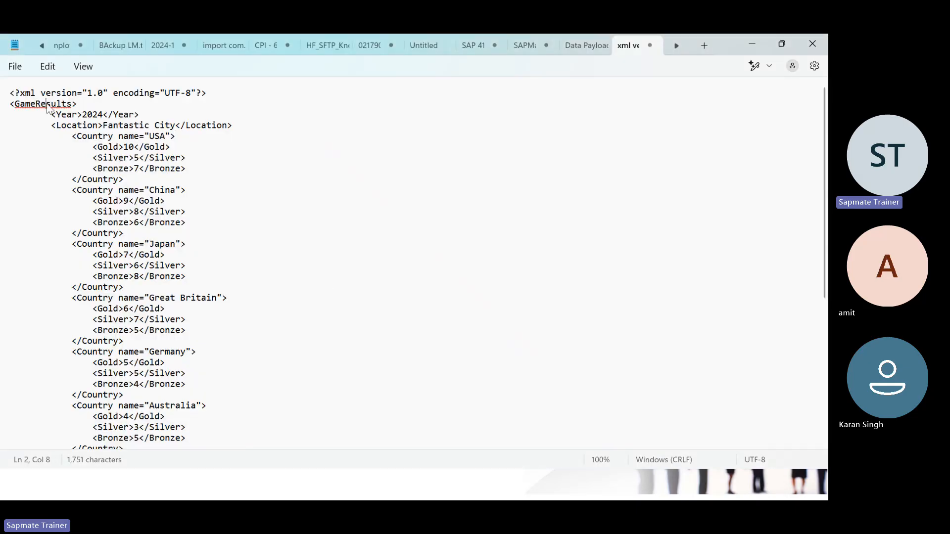
double_click(48, 104)
key(ctrl+c)
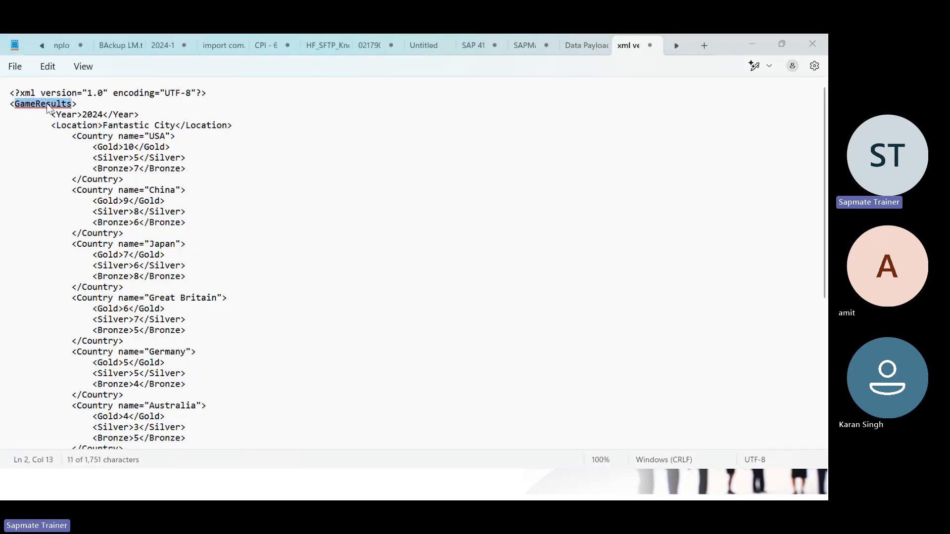
key(alt+Tab)
click(146, 392)
key(ctrl+v)
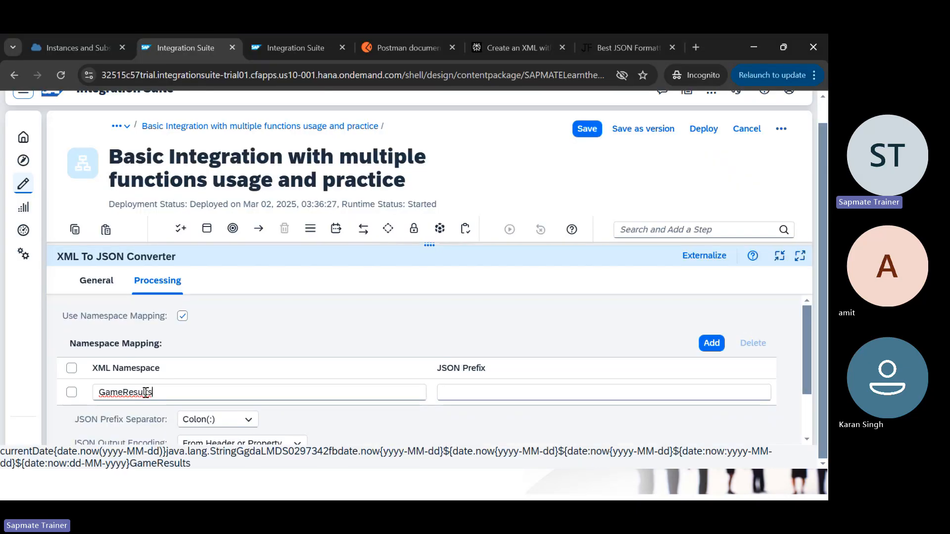
click(484, 396)
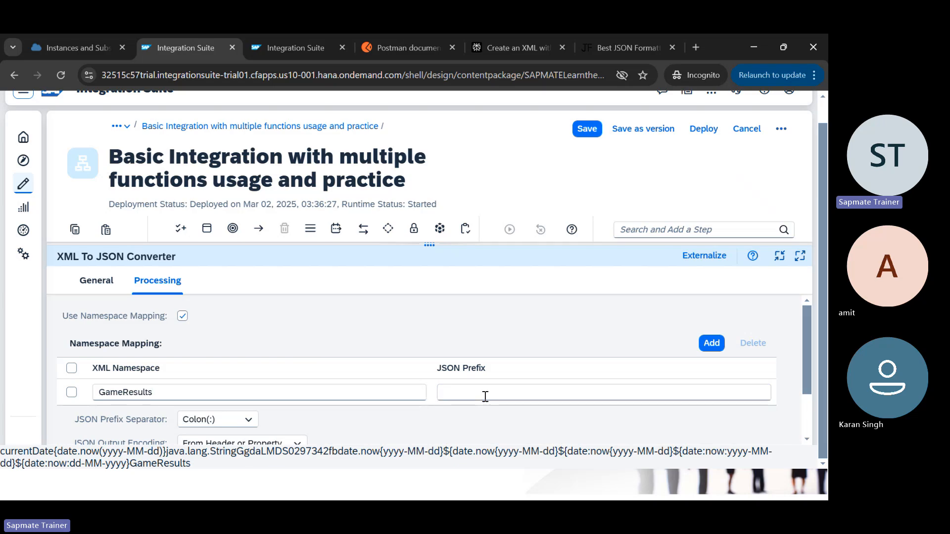
text(Games Q)
Step: Save and deploy the updated flow on Cloud Integration and acknowledge the deployment notice
click(703, 129)
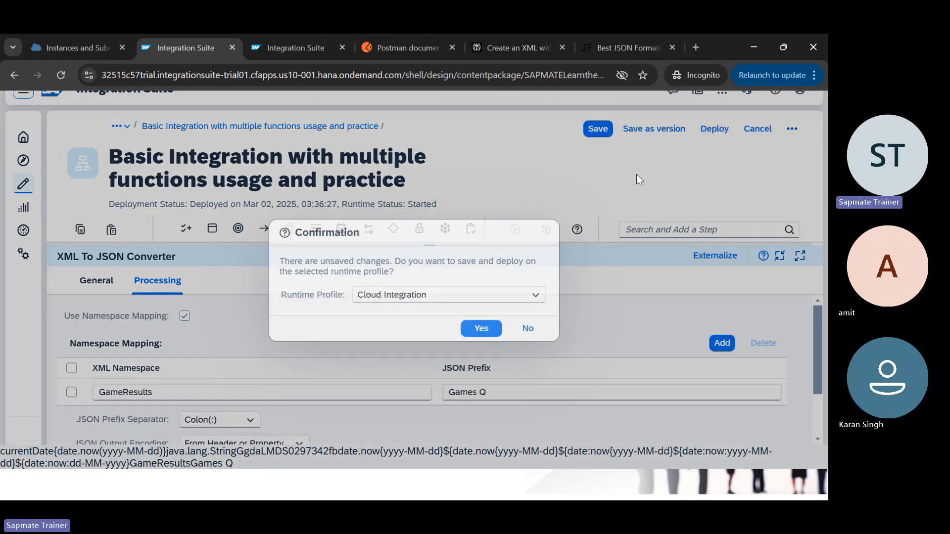
click(482, 328)
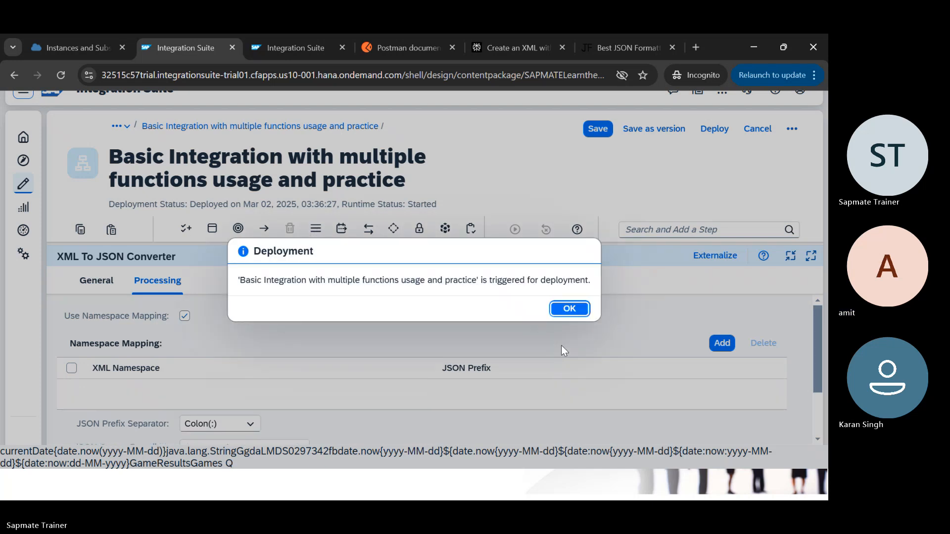
click(563, 303)
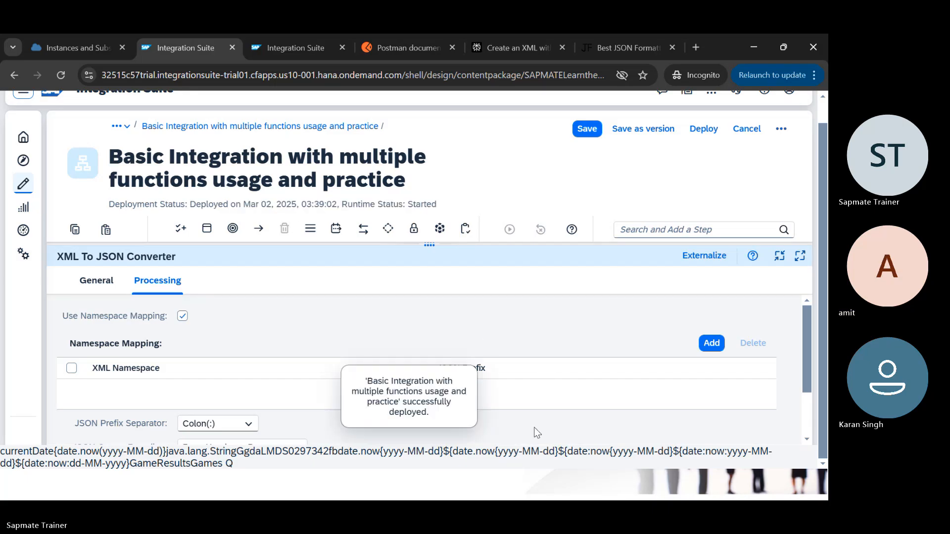
scroll(537, 433, down, 2)
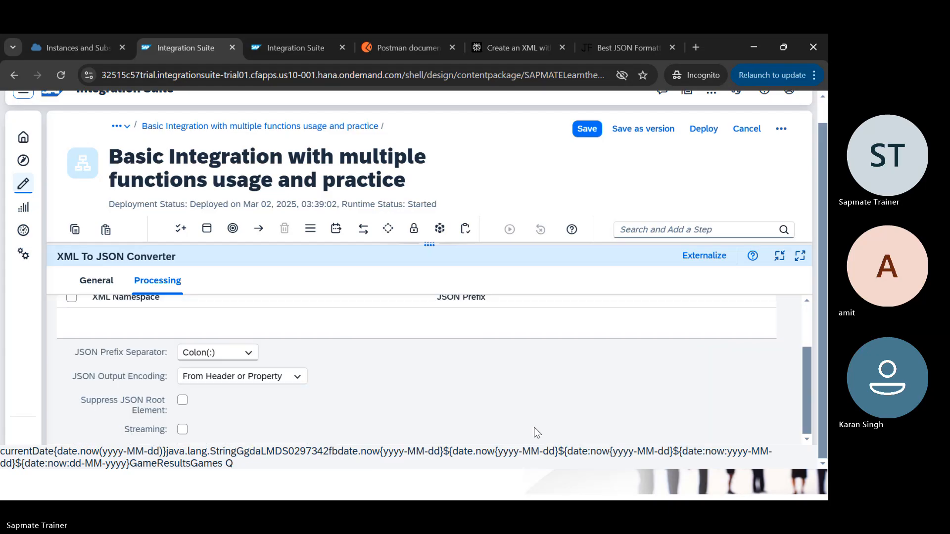
scroll(537, 433, up, 2)
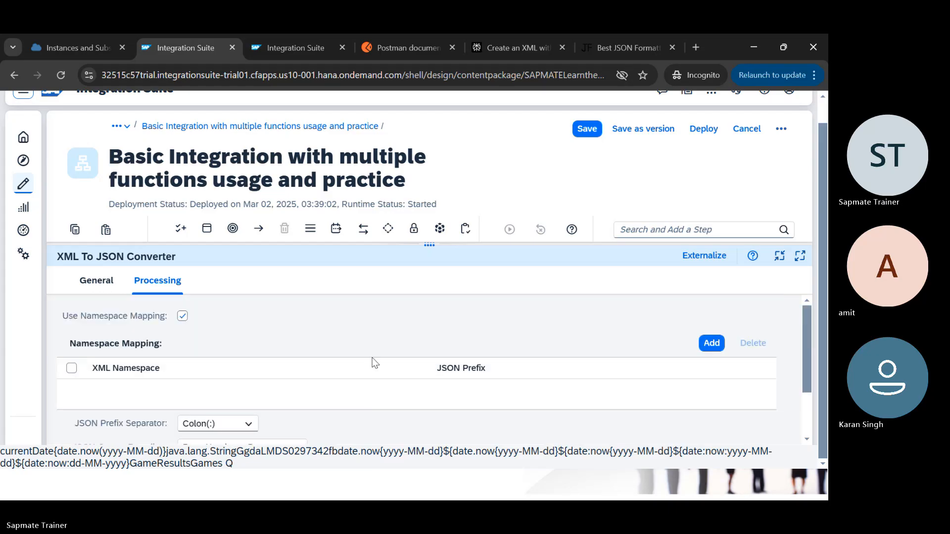
scroll(374, 363, down, 2)
scroll(375, 363, up, 2)
Step: Open the latest message's End-step payload in message monitoring, then return to the flow editor
key(ctrl+Tab)
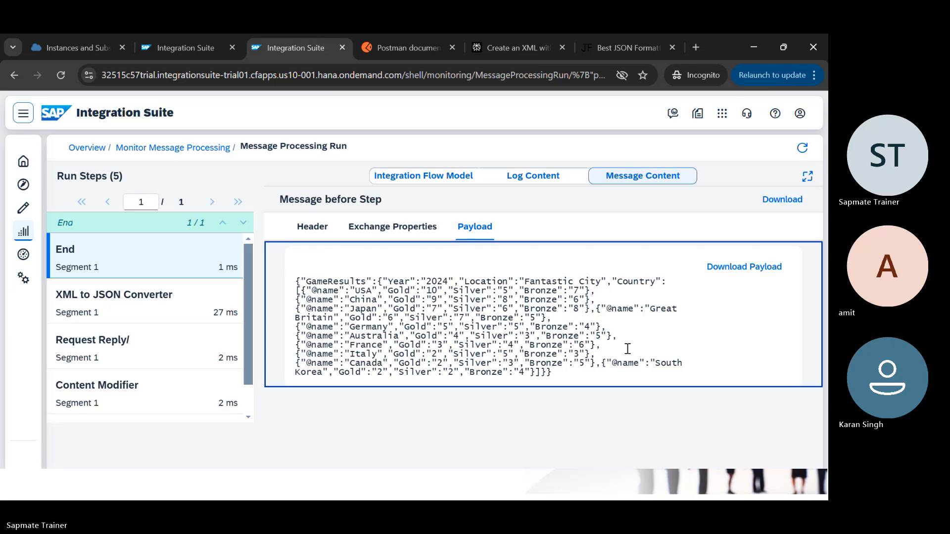
click(200, 153)
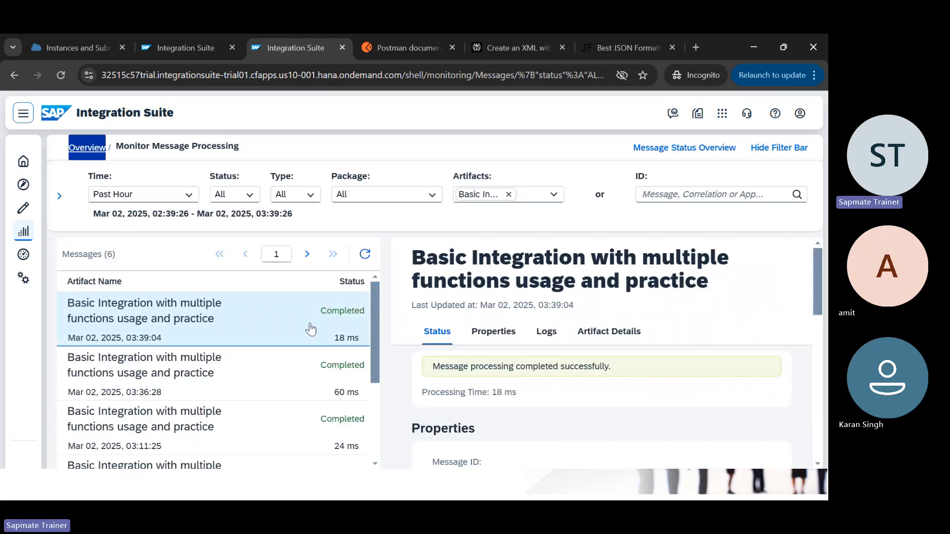
click(311, 329)
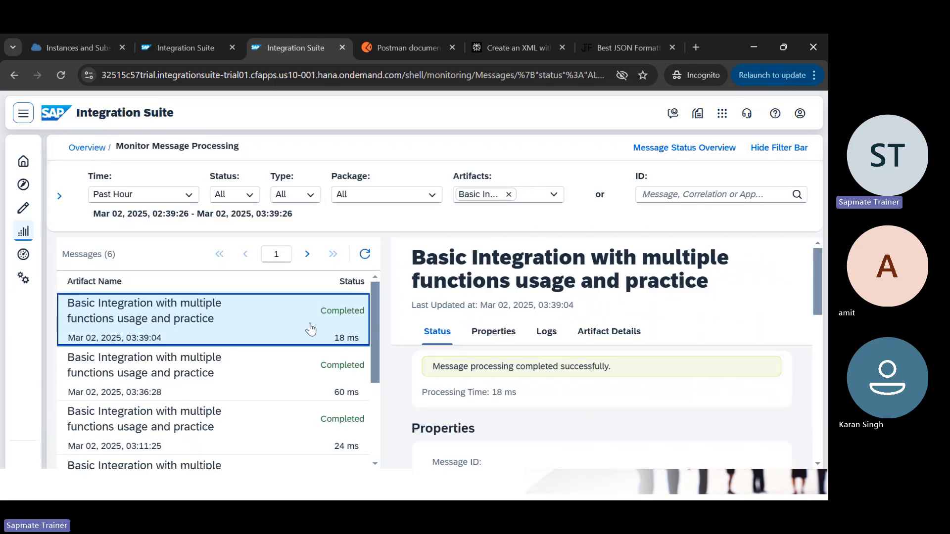
click(546, 331)
double_click(444, 456)
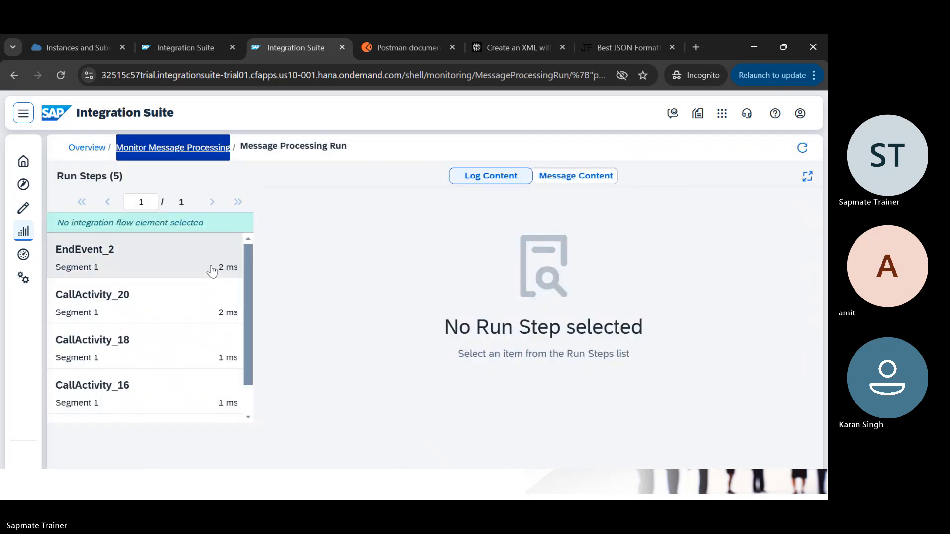
click(212, 270)
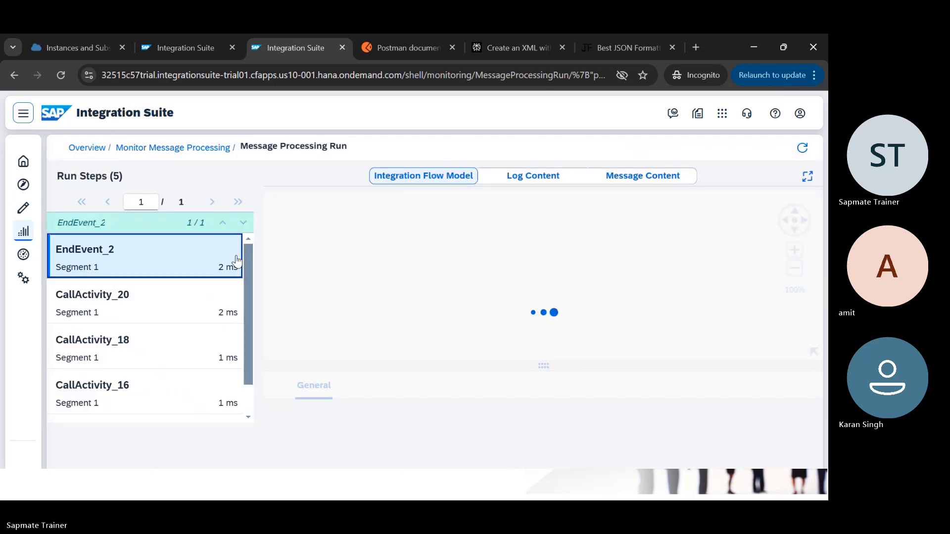
click(634, 182)
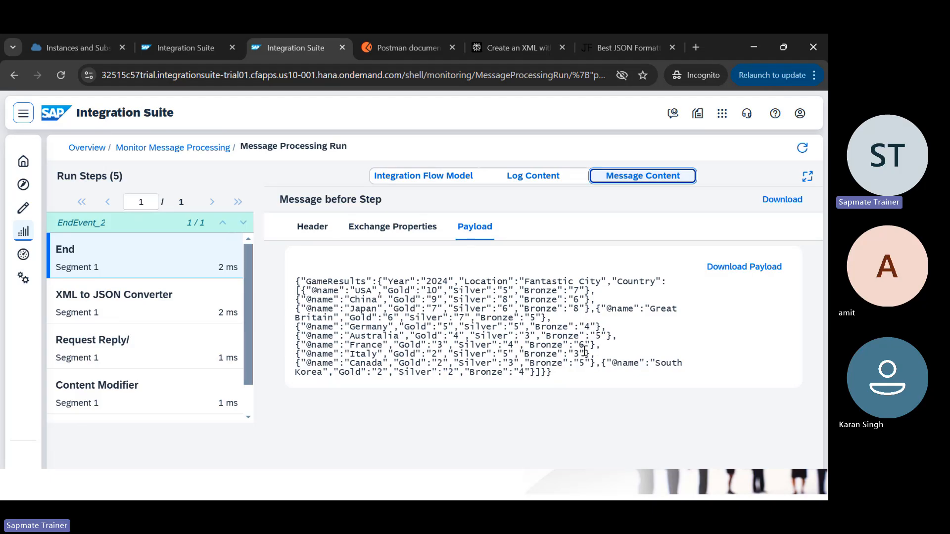
key(ctrl+shift+Tab)
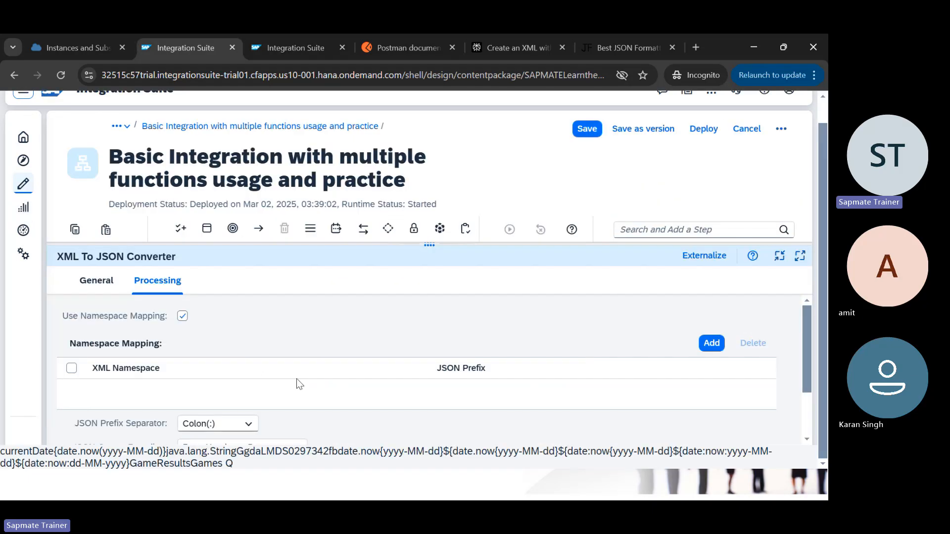
Step: Switch the converter's namespace mapping off and back on
scroll(208, 352, up, 1)
click(183, 340)
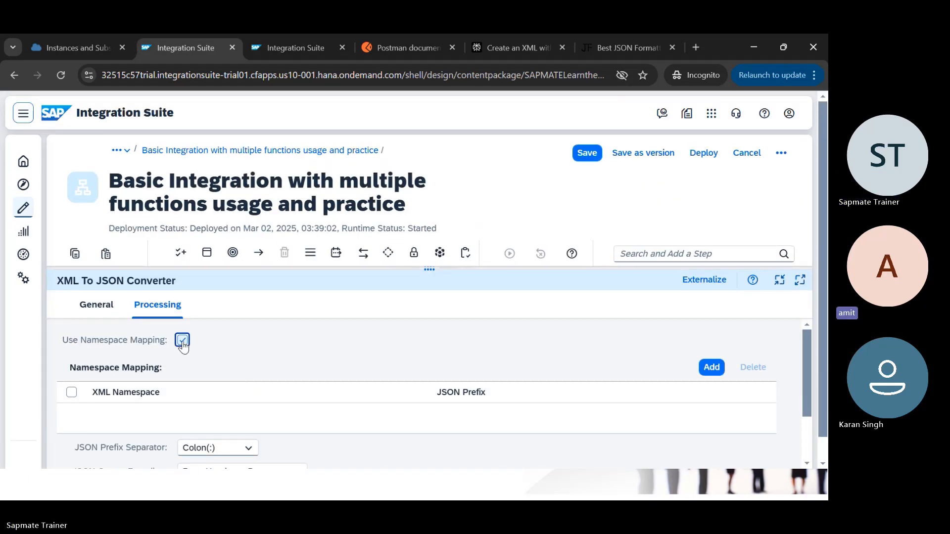
scroll(412, 434, down, 1)
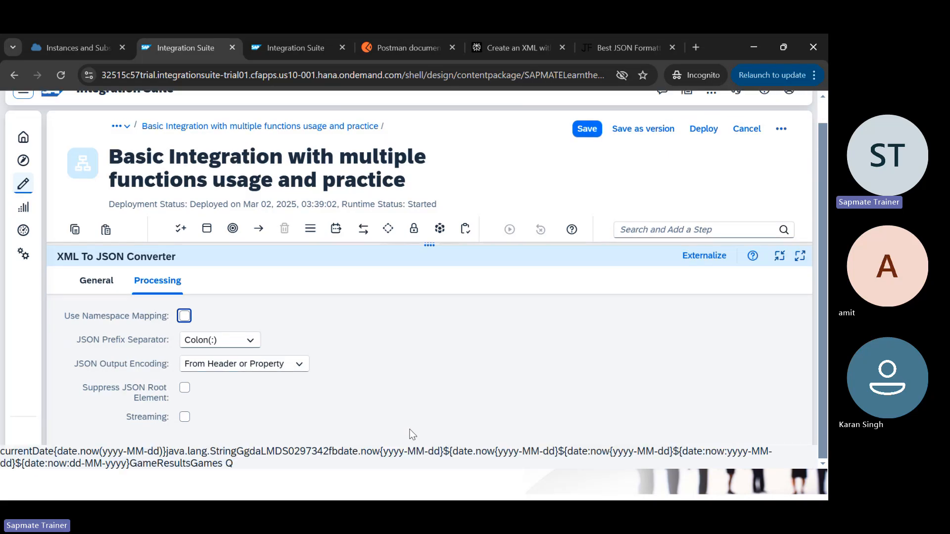
click(185, 316)
scroll(396, 360, down, 3)
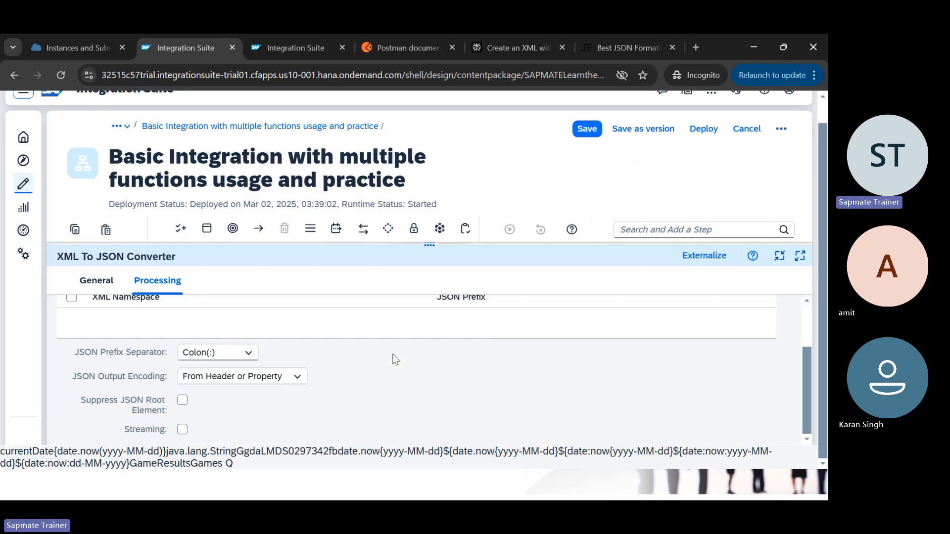
scroll(494, 391, up, 3)
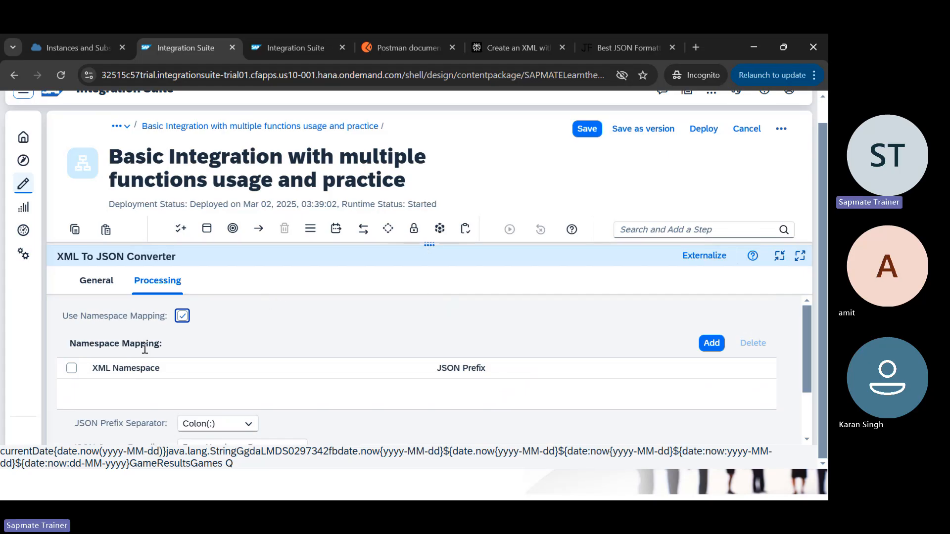
Step: Add a namespace mapping row with XML Namespace <GameResults> and JSON Prefix Game Q
click(712, 345)
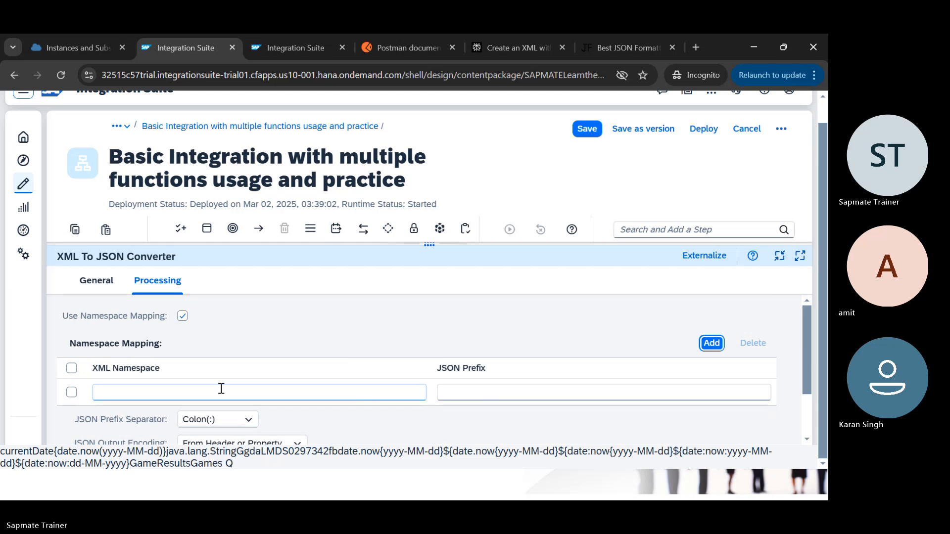
click(203, 394)
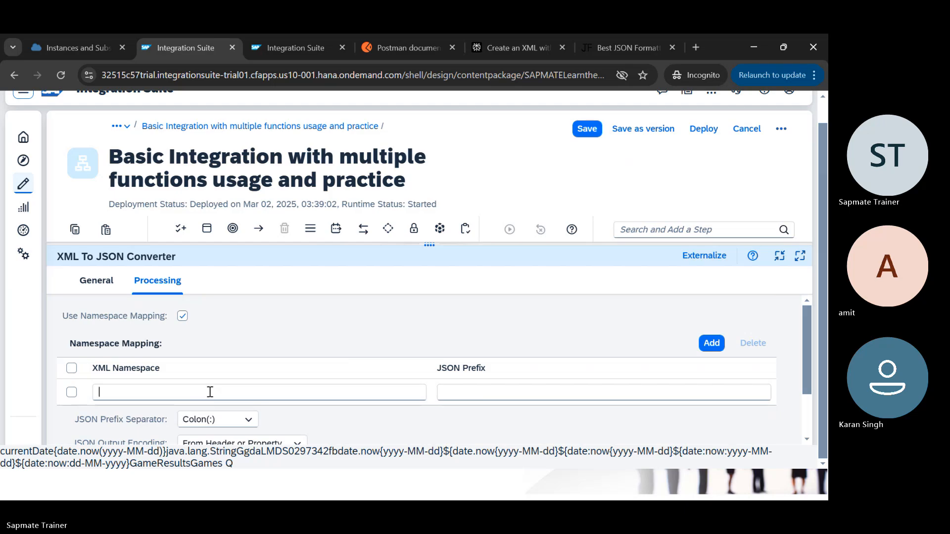
text(GameRes)
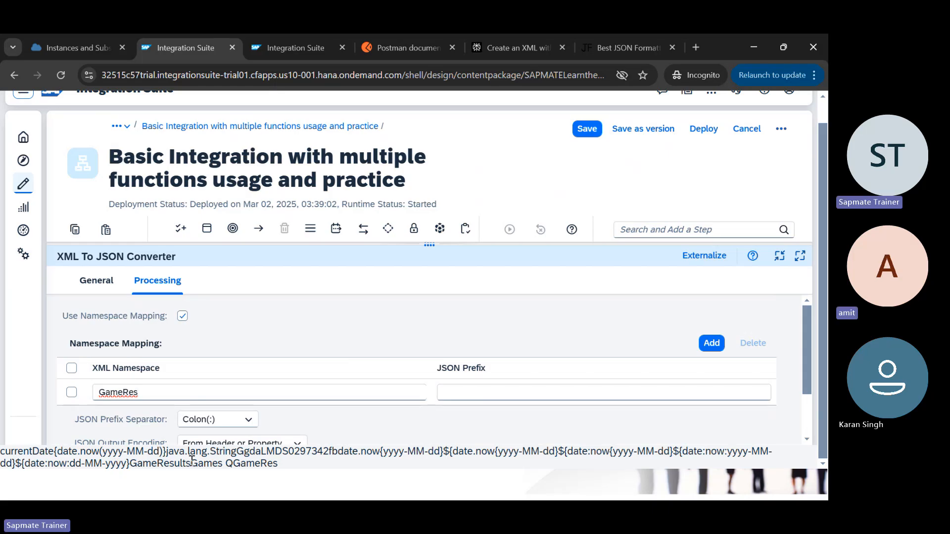
text(ults>)
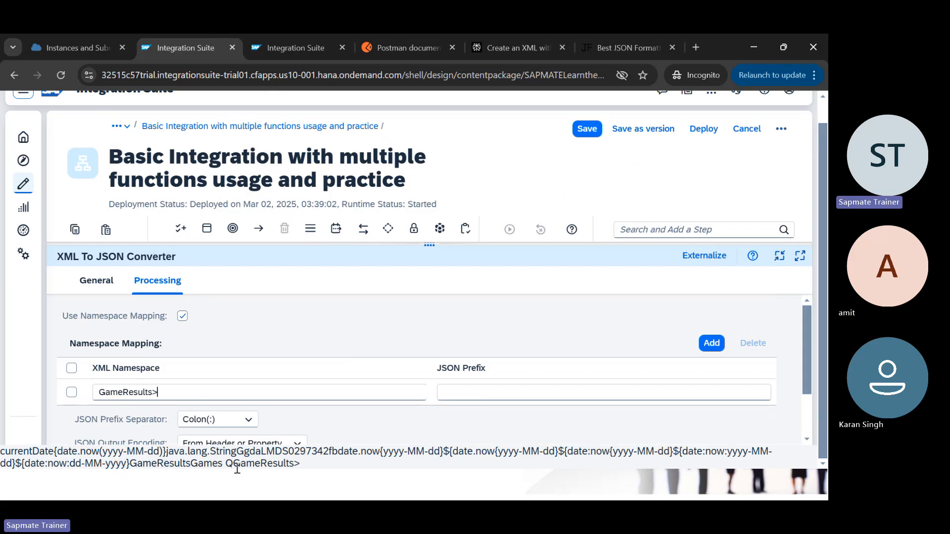
key(Left)
text(<)
key(alt+Tab)
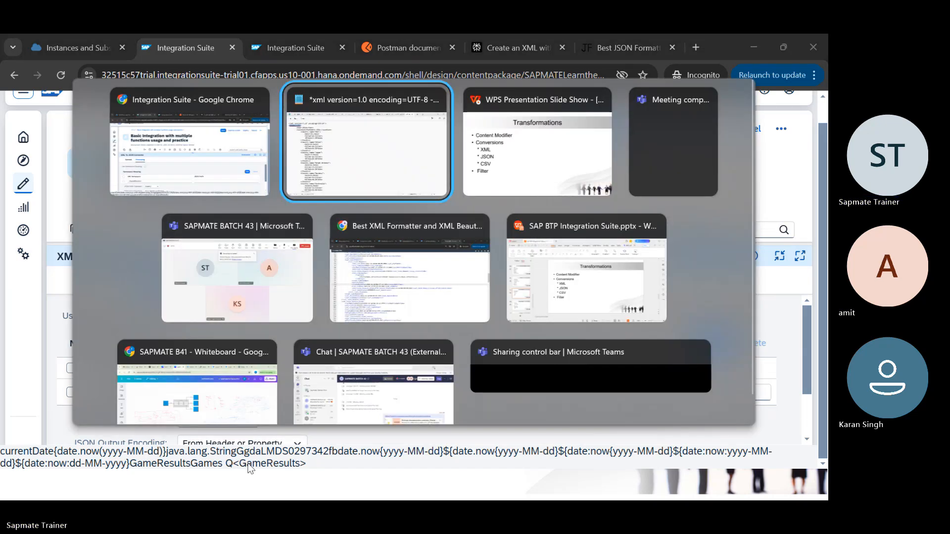
key(alt+Tab)
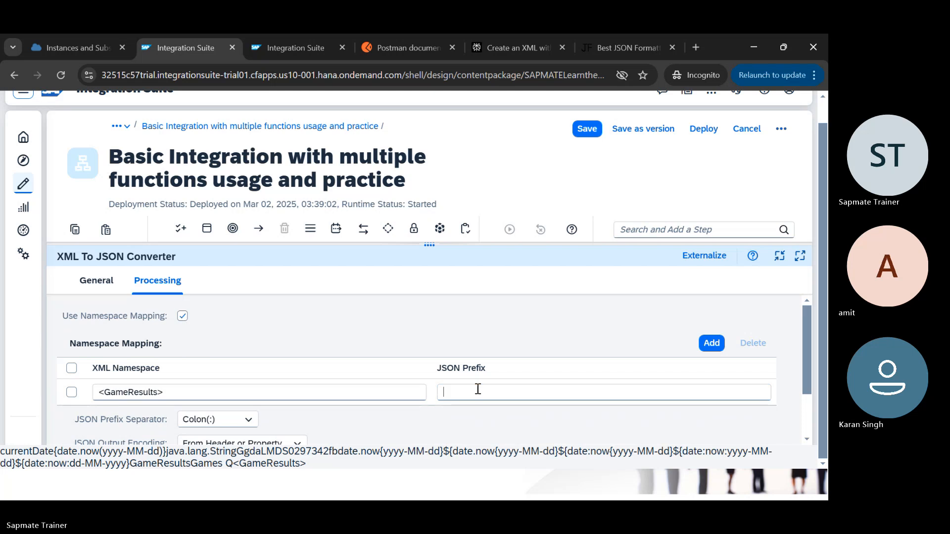
text(Game Q)
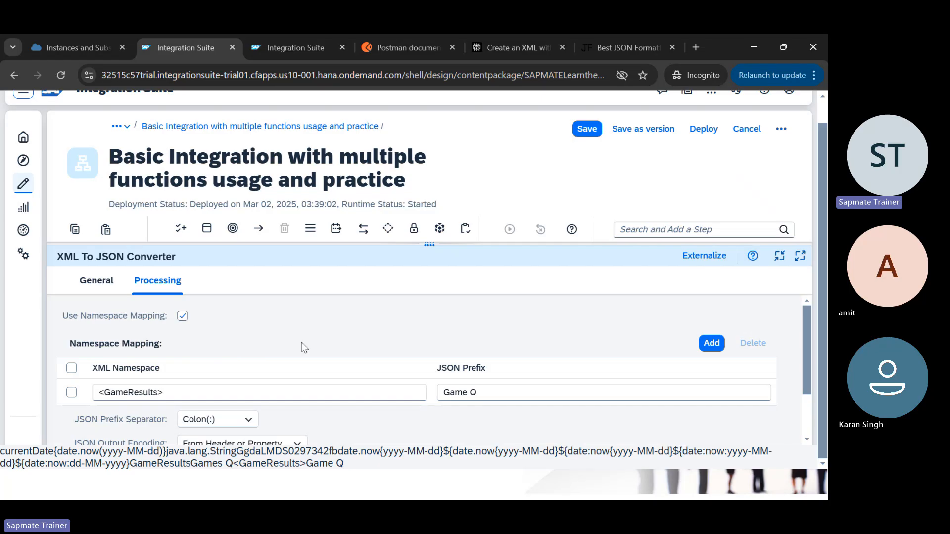
scroll(301, 342, down, 3)
scroll(346, 338, up, 3)
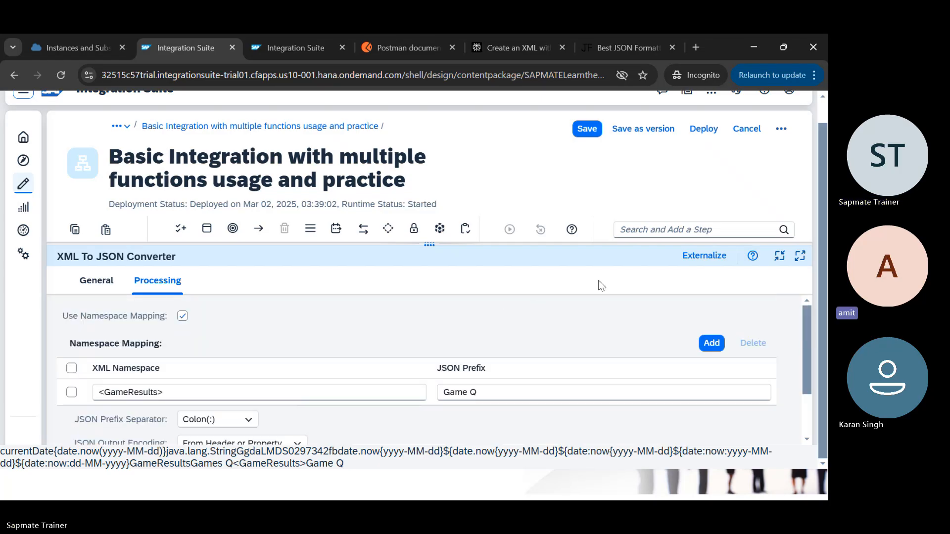
Step: Save and deploy the Basic Integration flow, confirm the prompts, and go to the payload tab
click(587, 130)
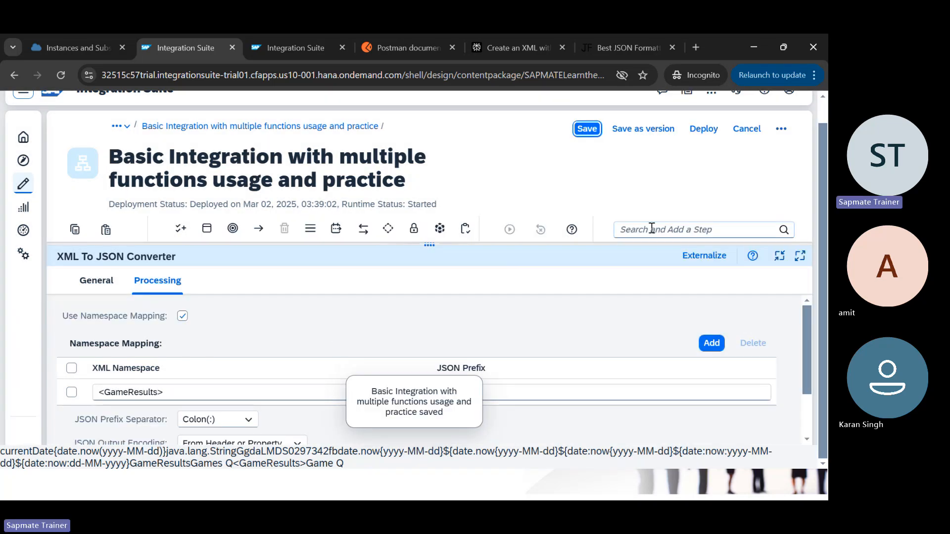
click(719, 131)
click(720, 131)
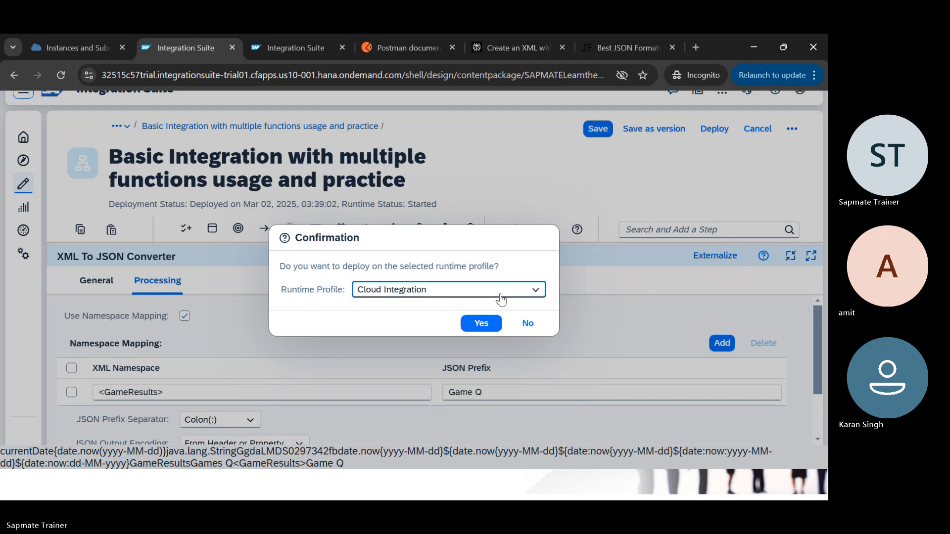
click(481, 322)
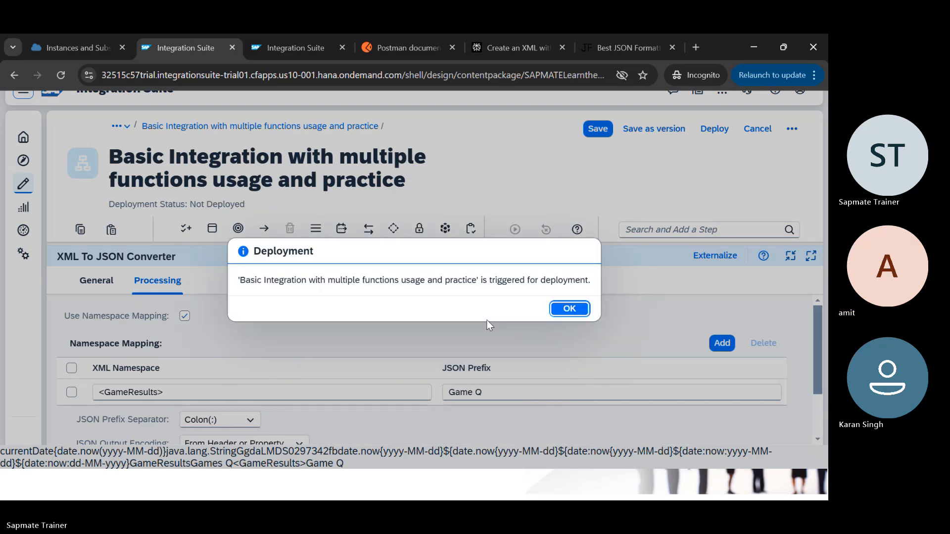
key(Return)
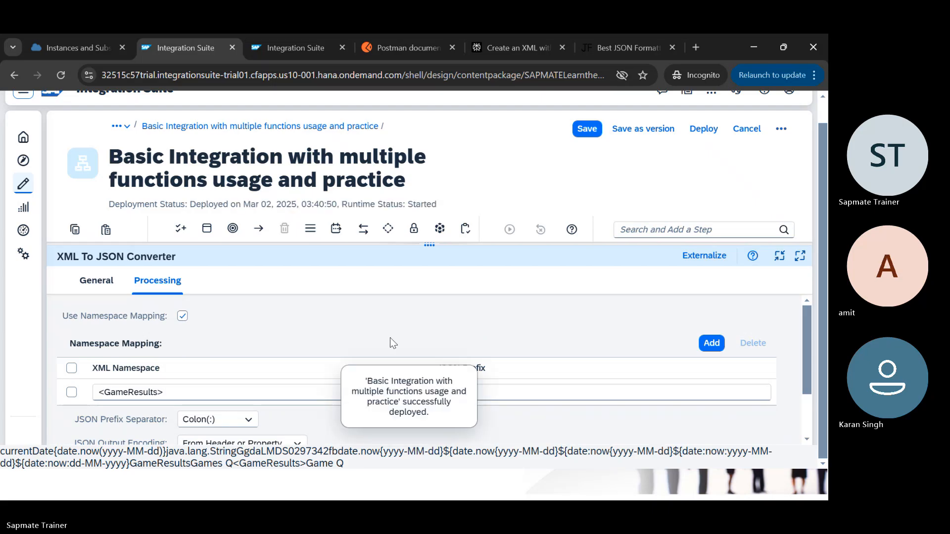
key(ctrl+Tab)
Step: Open the trace logs of the newest processed message
click(190, 151)
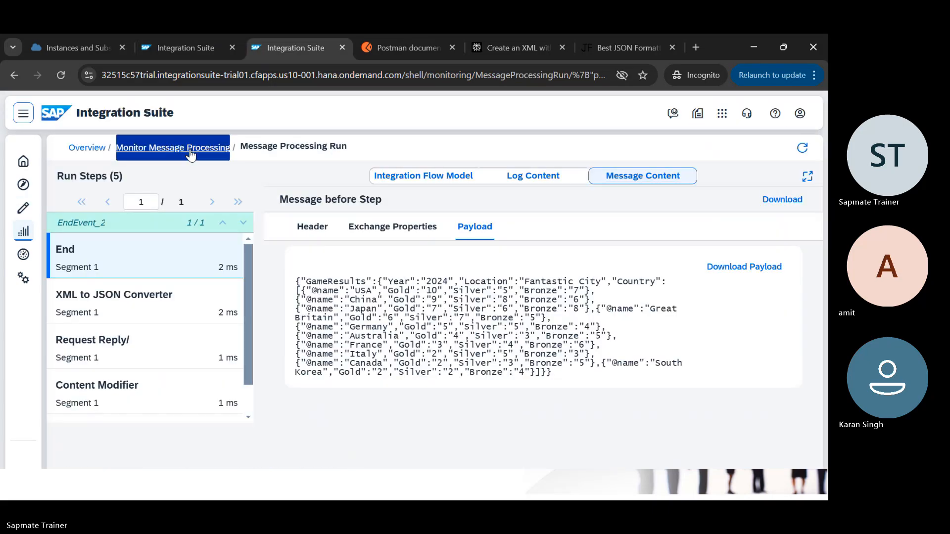
click(292, 315)
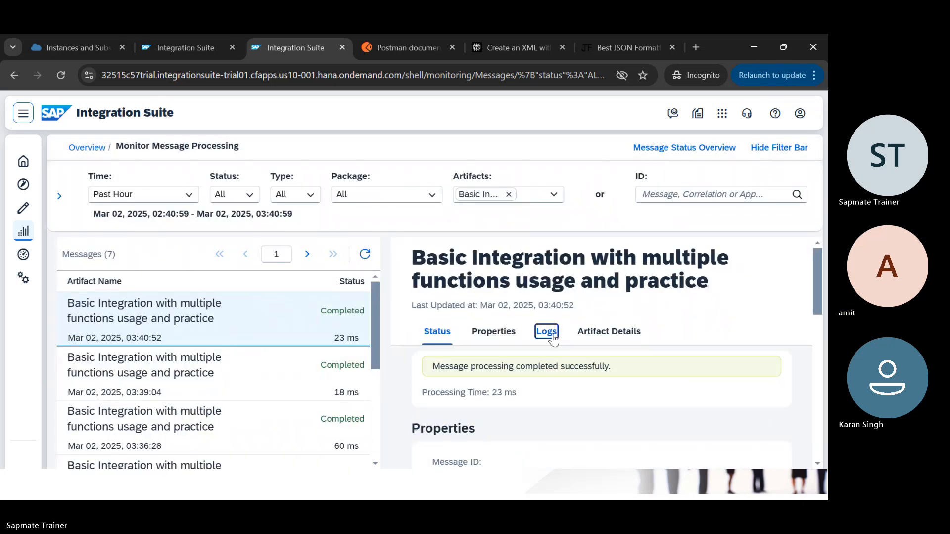
click(546, 332)
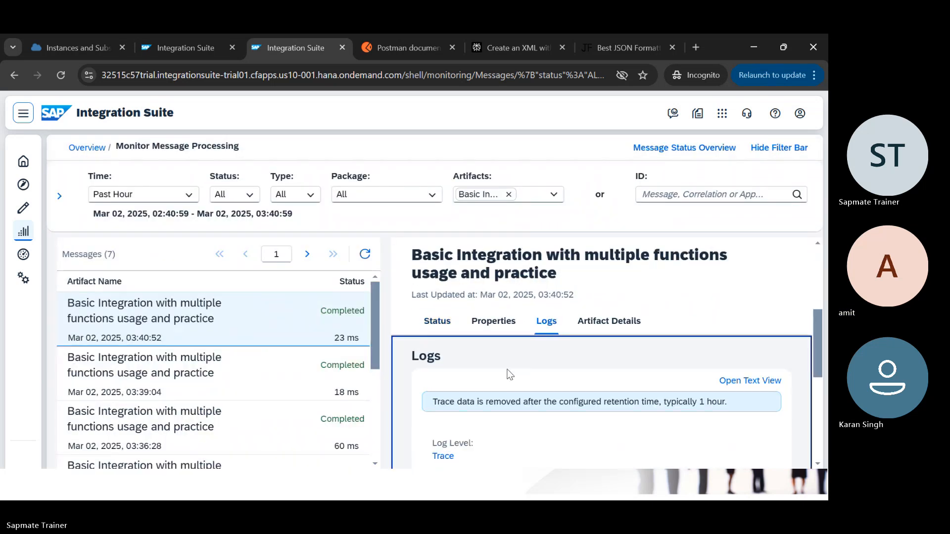
click(443, 455)
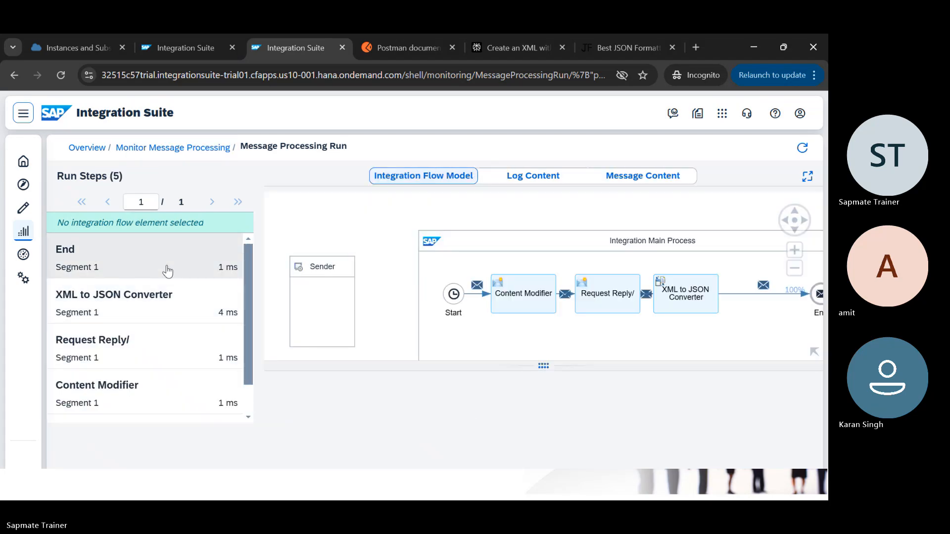
Step: View the End-step payload, confirming its GameResults root, and return to the design tab
click(167, 270)
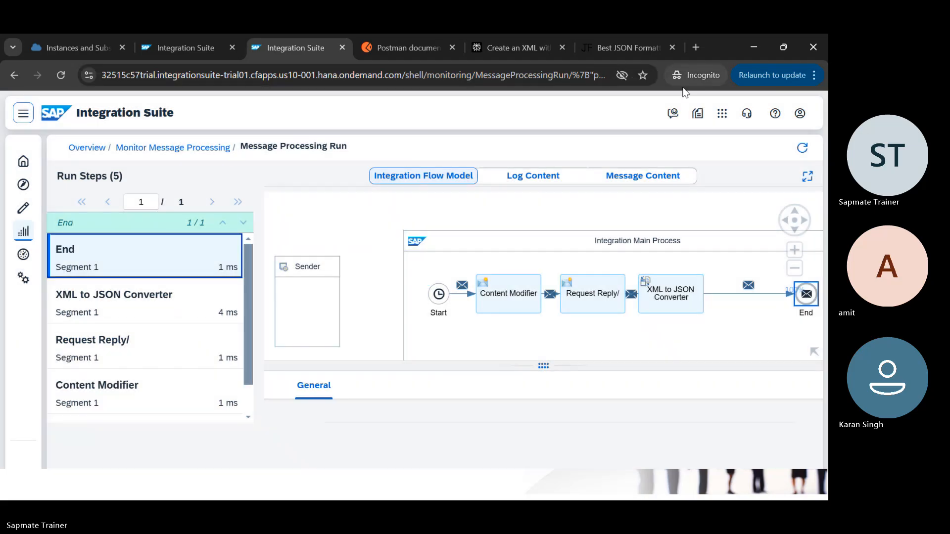
click(635, 178)
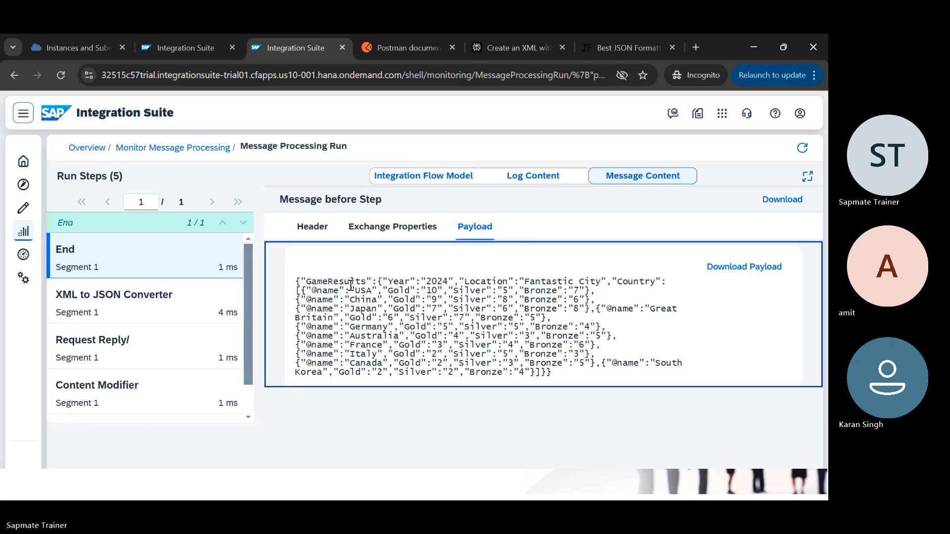
double_click(351, 282)
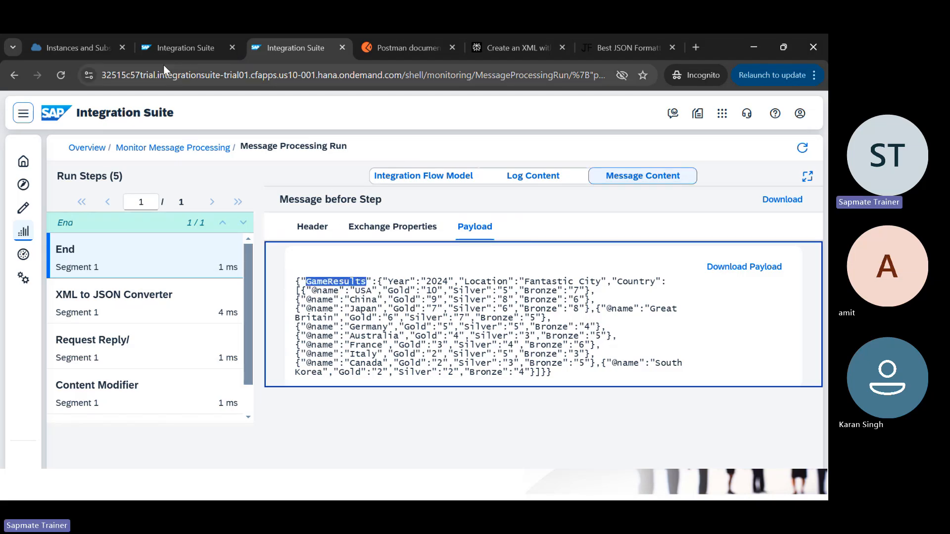
click(176, 46)
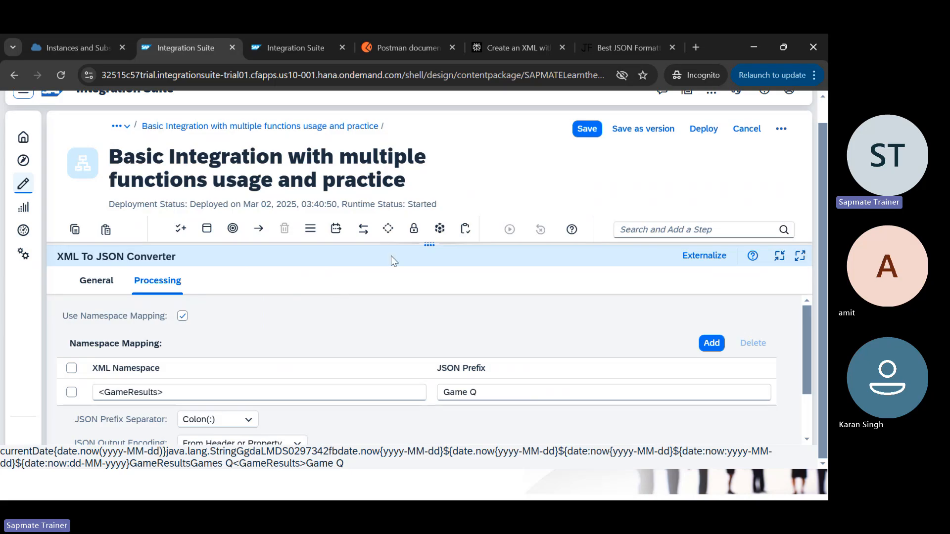
Step: Collapse the properties panel and show the Converter types under Transformation
drag(431, 244, 391, 441)
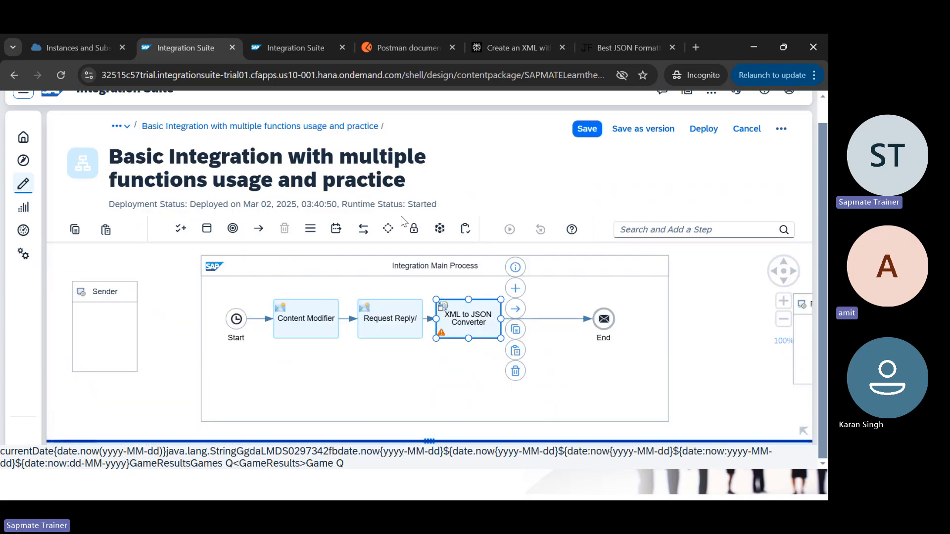
click(336, 228)
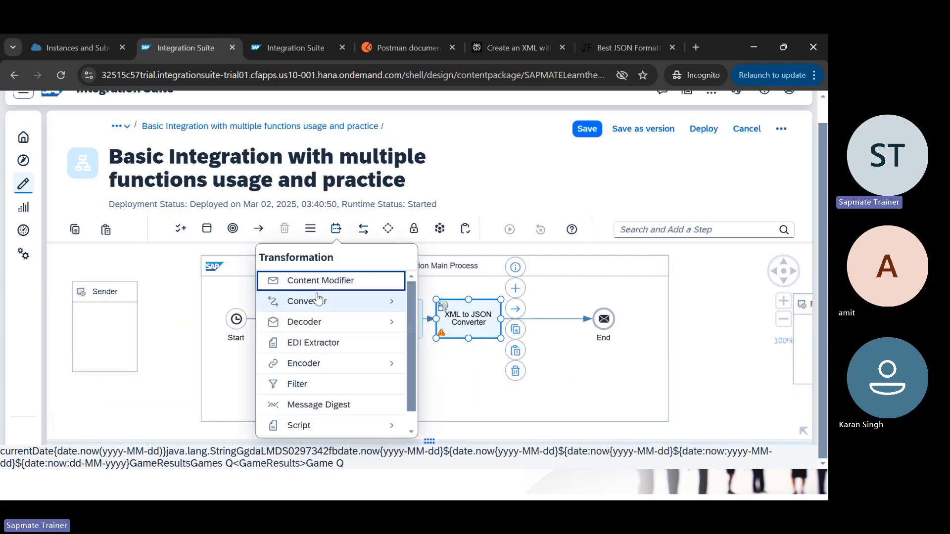
click(317, 299)
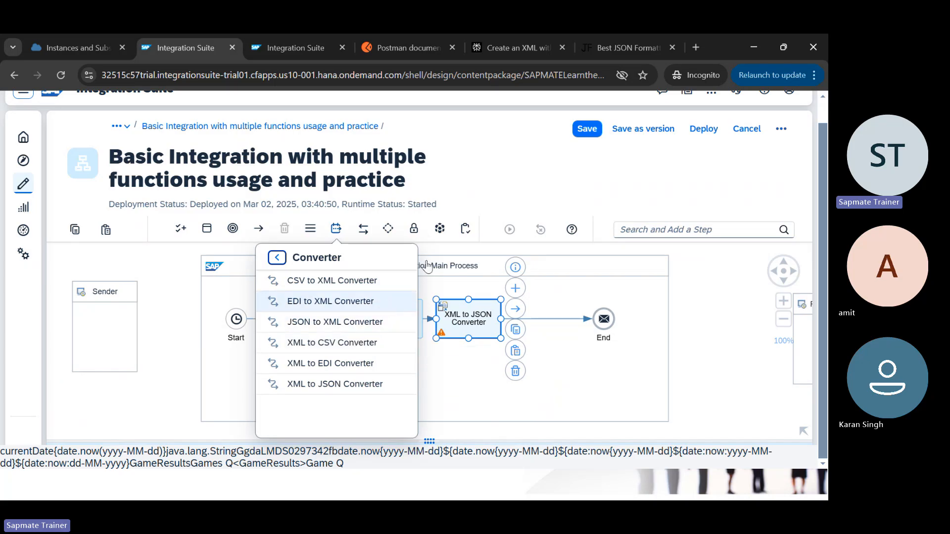
Step: Check line 16 of the formatted JSON output, then return to the flow editor
click(617, 40)
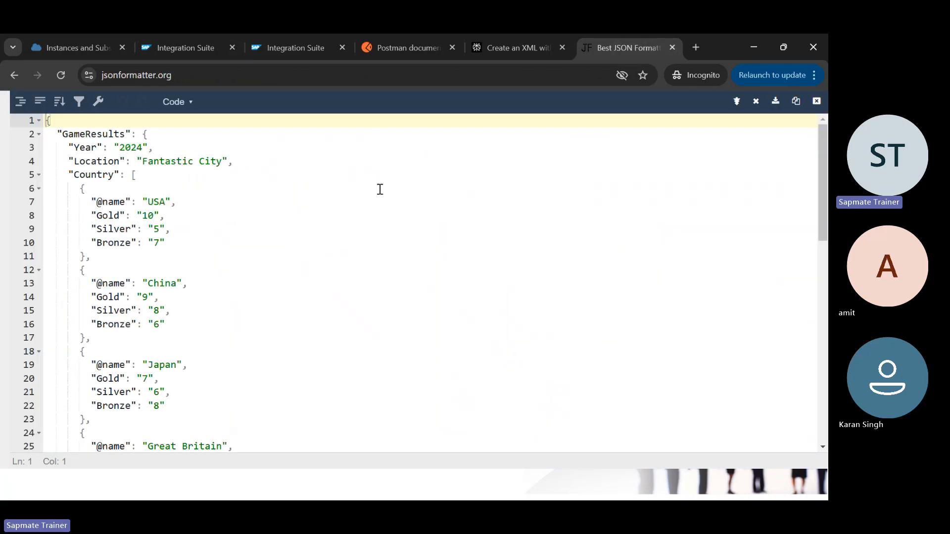
click(154, 324)
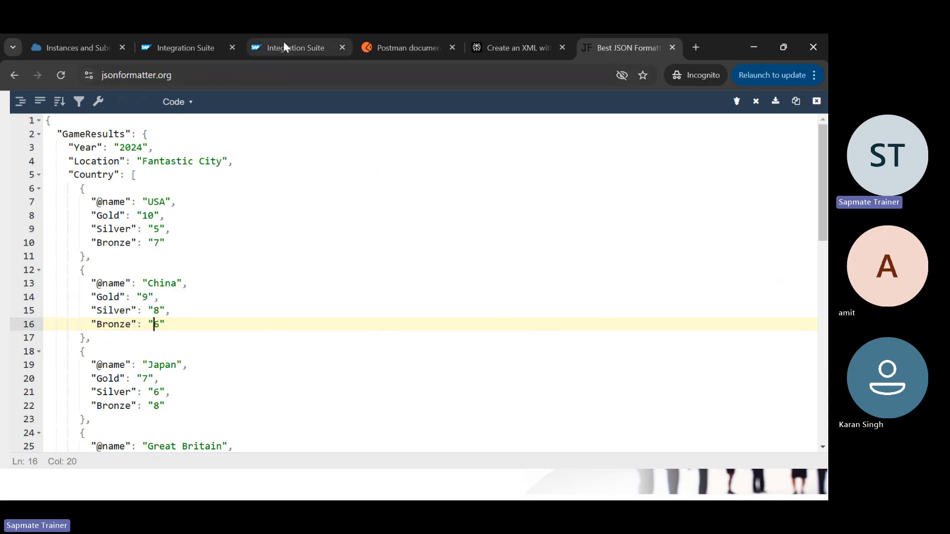
click(206, 49)
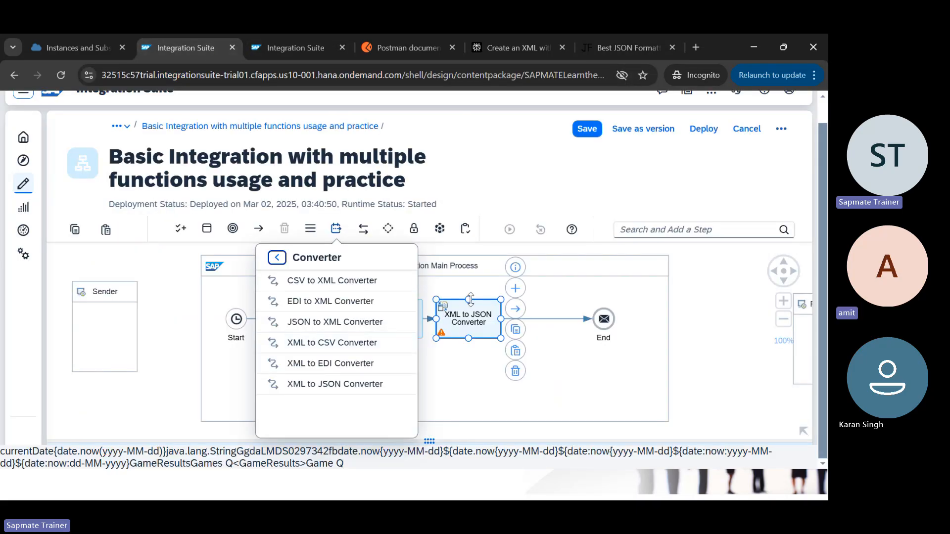
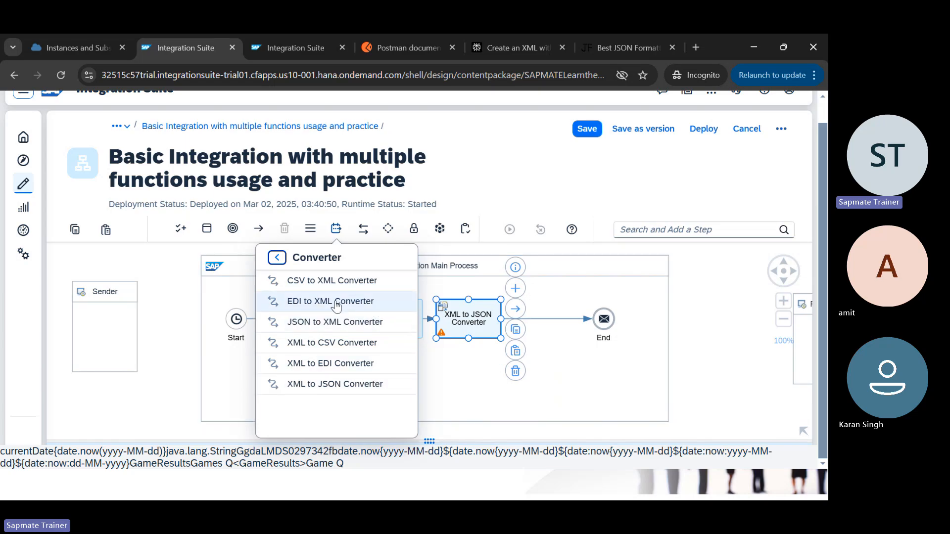
Step: Review the XML to JSON Converter's settings against the Transformations slide, then enlarge the diagram
click(453, 390)
key(alt+Tab)
key(alt+Tab)
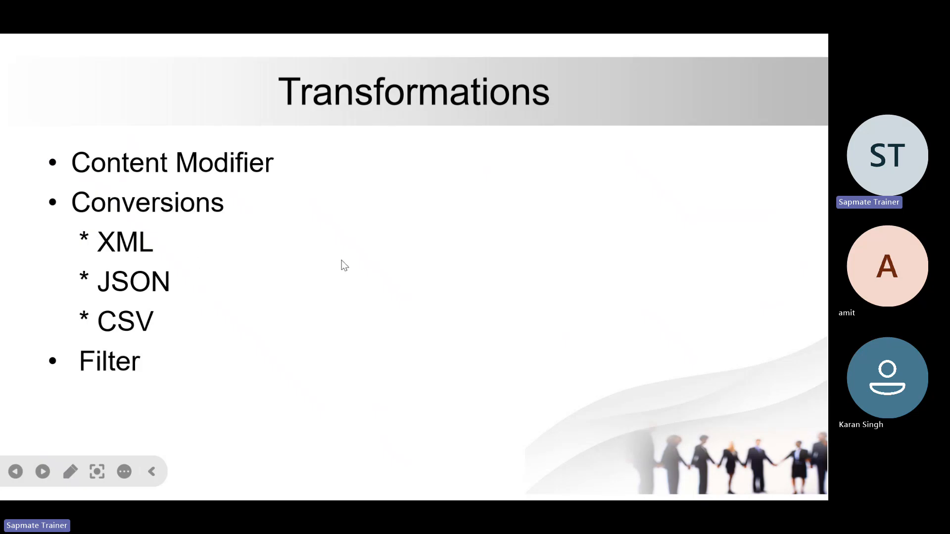
key(alt+Tab)
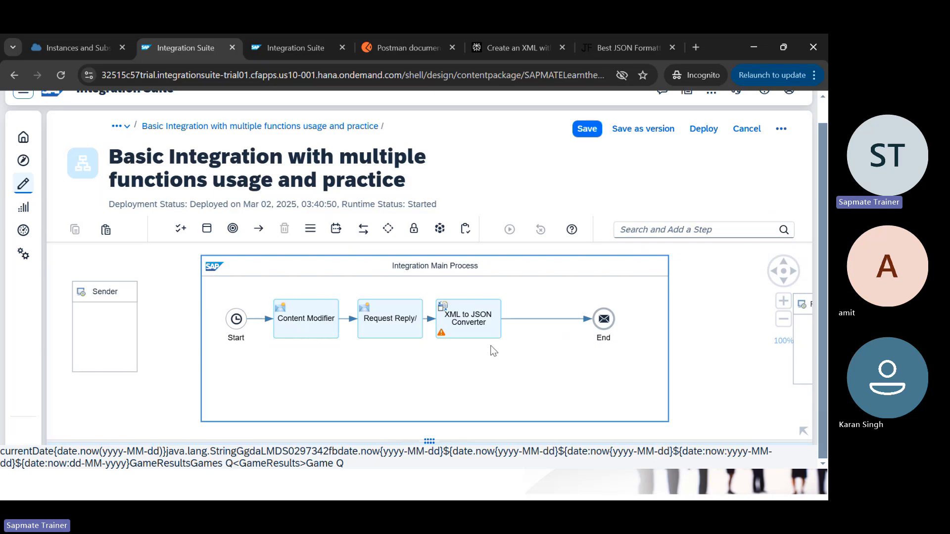
click(493, 328)
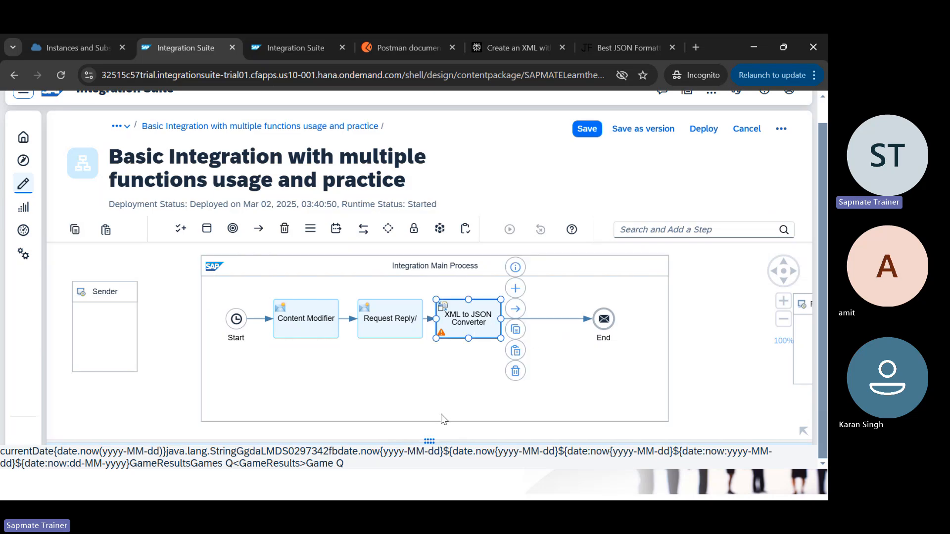
drag(437, 439, 450, 281)
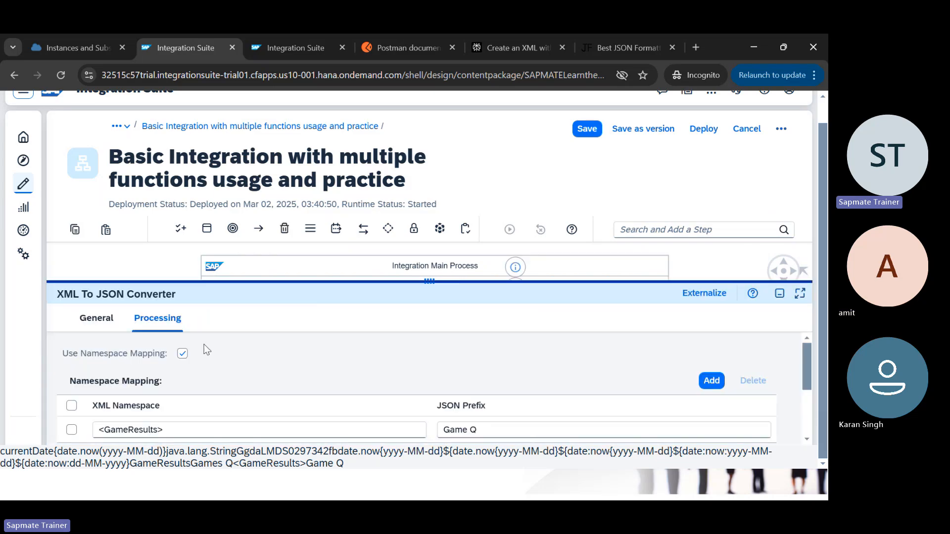
scroll(266, 367, down, 2)
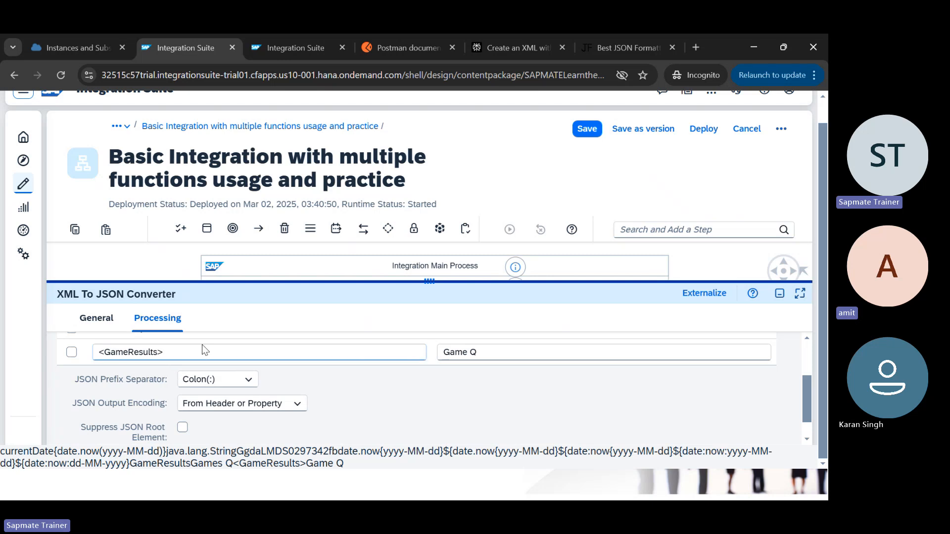
scroll(202, 345, up, 2)
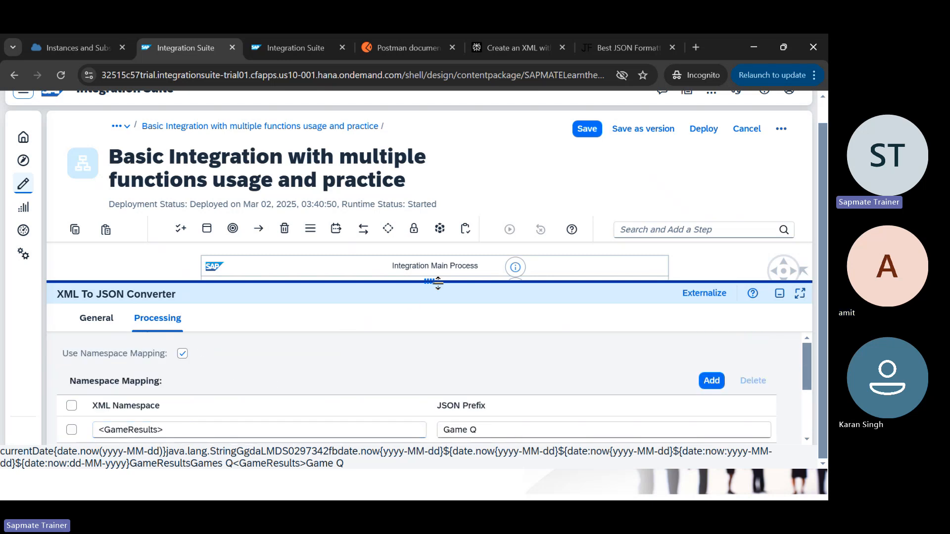
drag(438, 282, 430, 345)
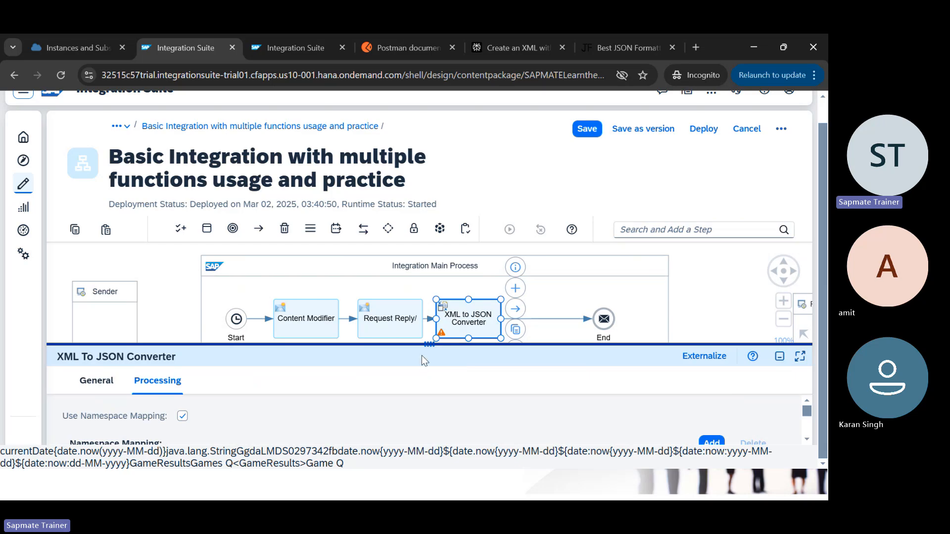
key(alt+Tab)
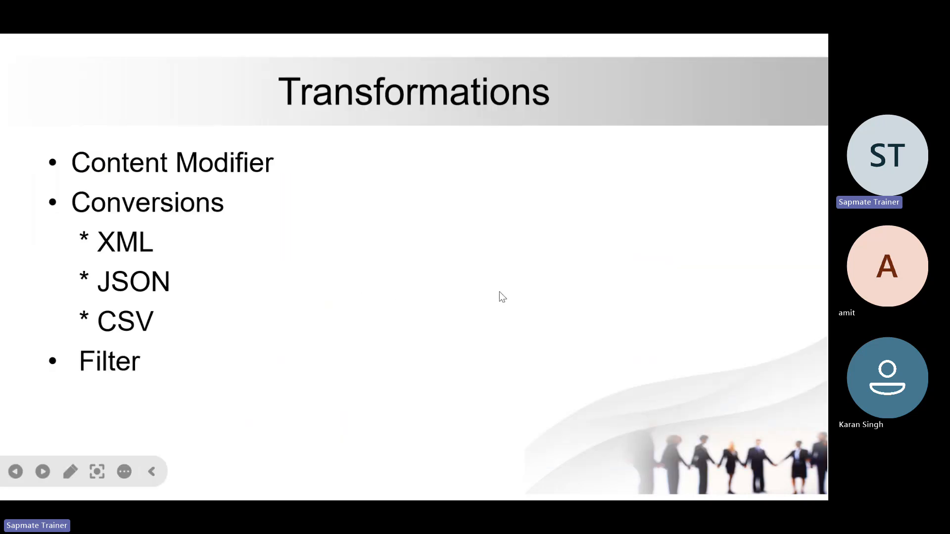
key(alt+Tab)
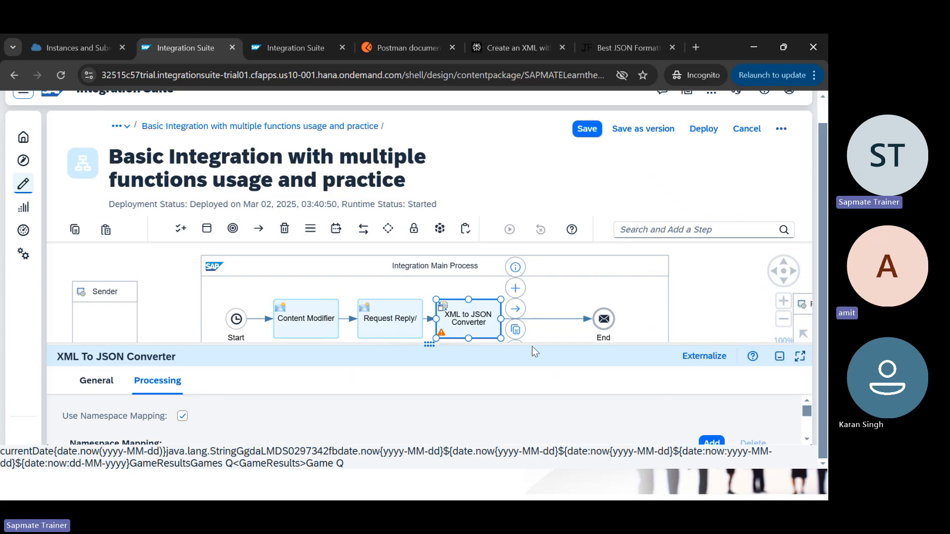
drag(532, 345, 527, 422)
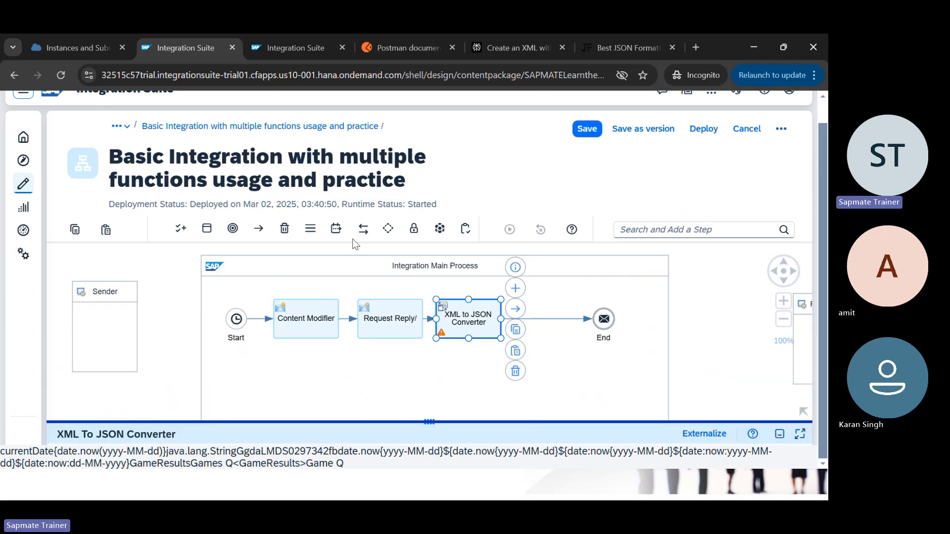
Step: Insert a Transformation > Filter step on the connector just before End
click(336, 228)
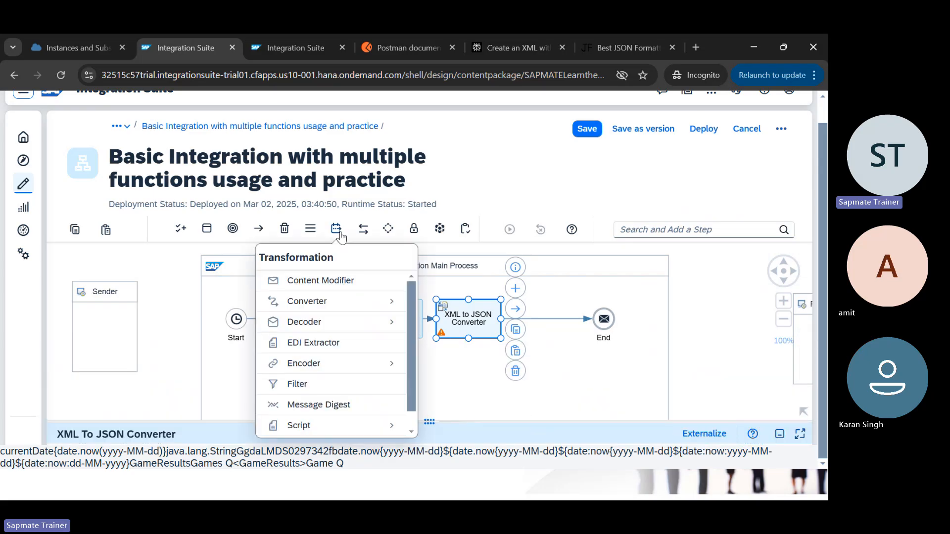
click(325, 384)
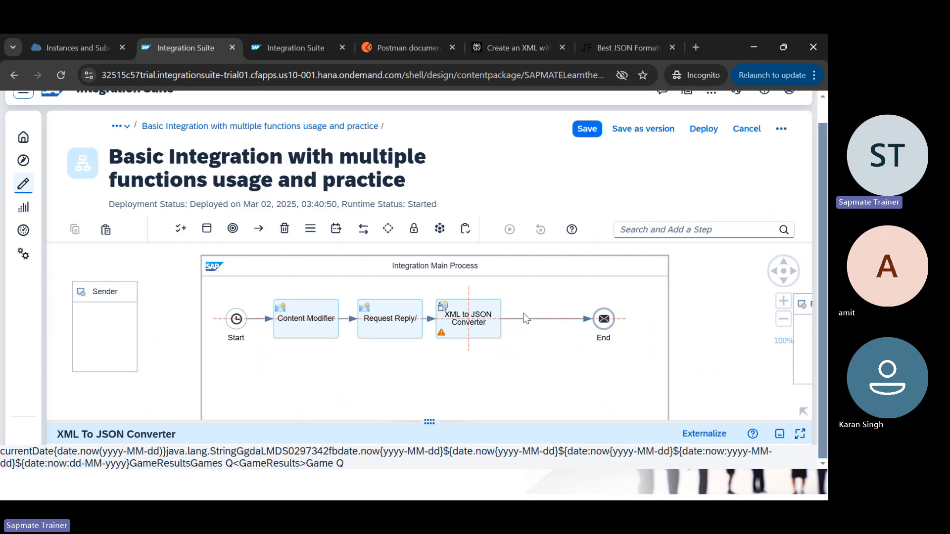
click(539, 319)
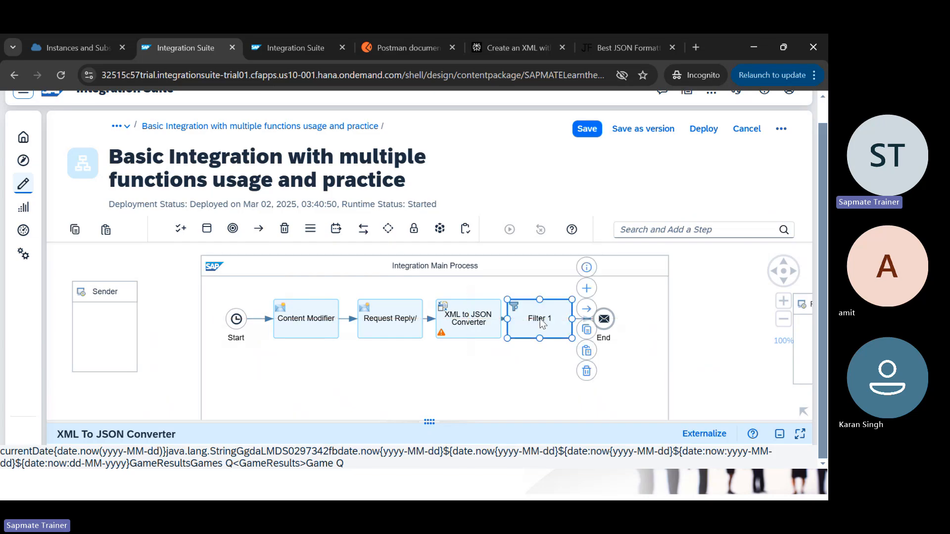
click(430, 421)
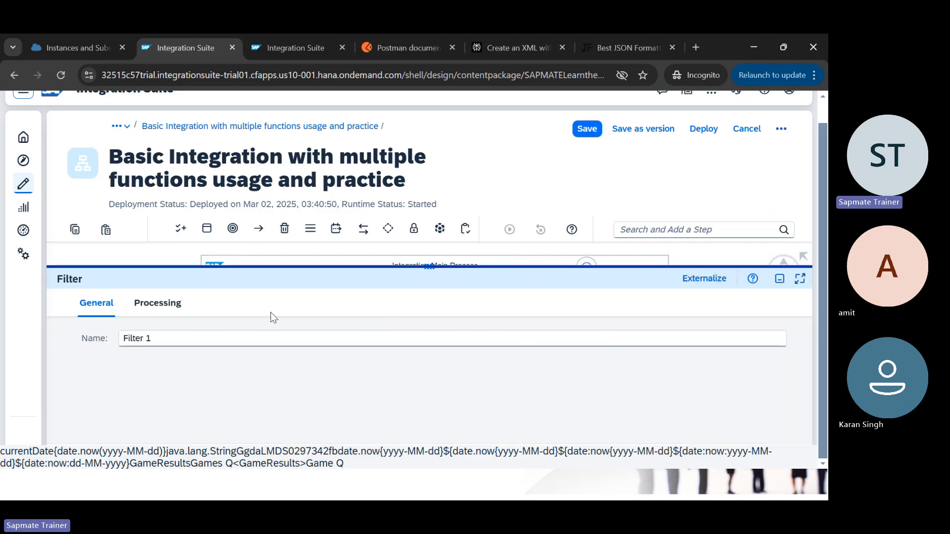
Step: Name the step Filter and check its Processing tab, leaving XPath empty and Value Type Nodelist
click(182, 341)
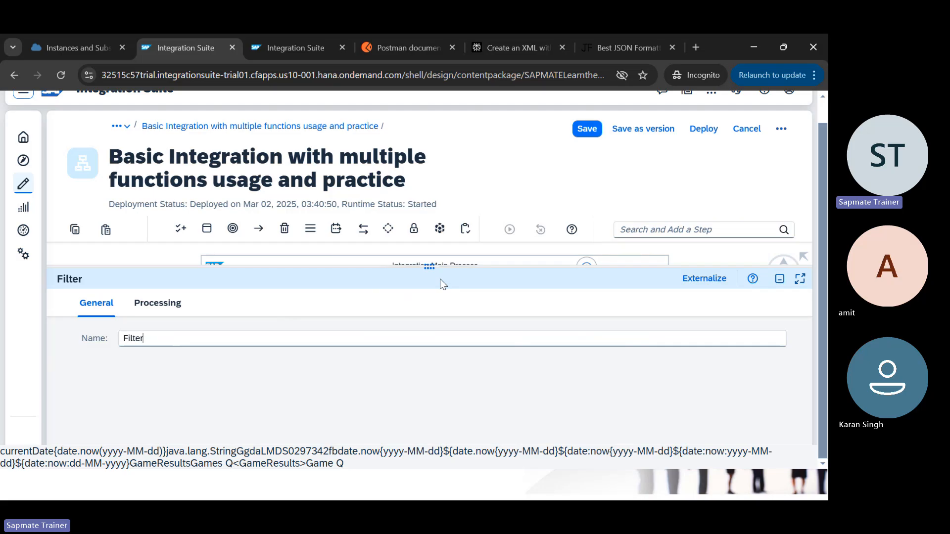
click(159, 307)
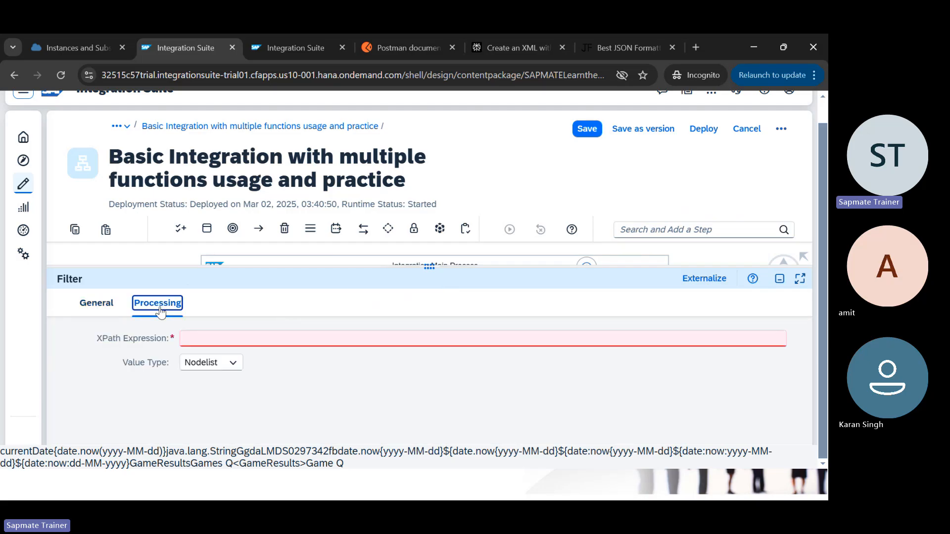
click(267, 339)
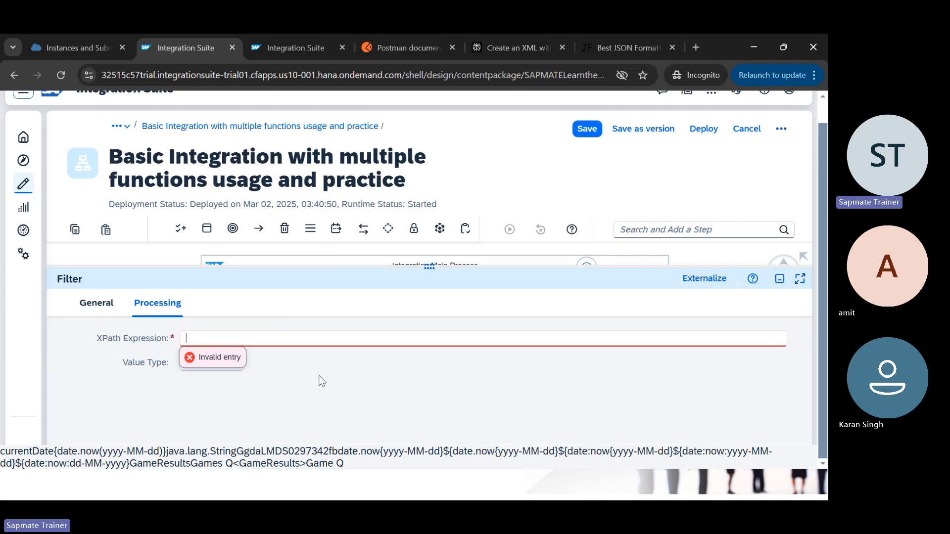
click(298, 383)
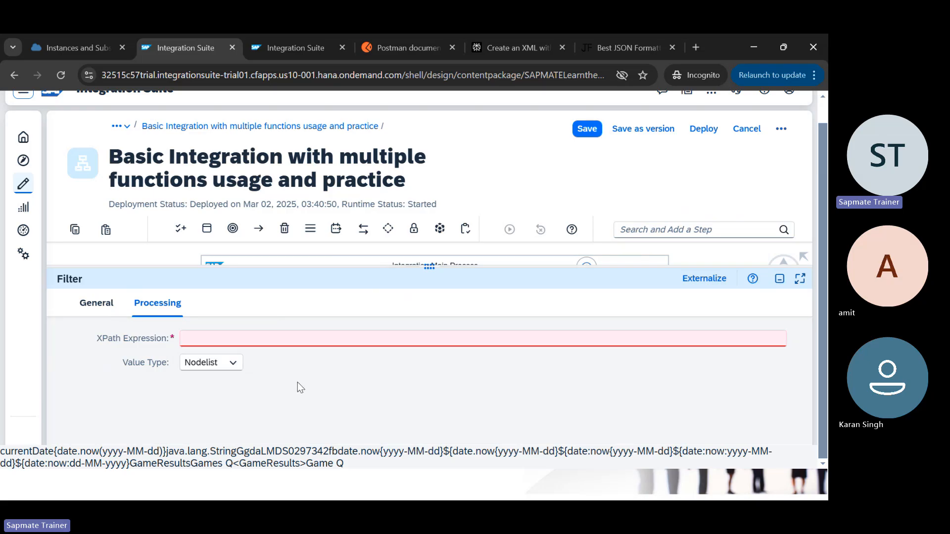
click(233, 364)
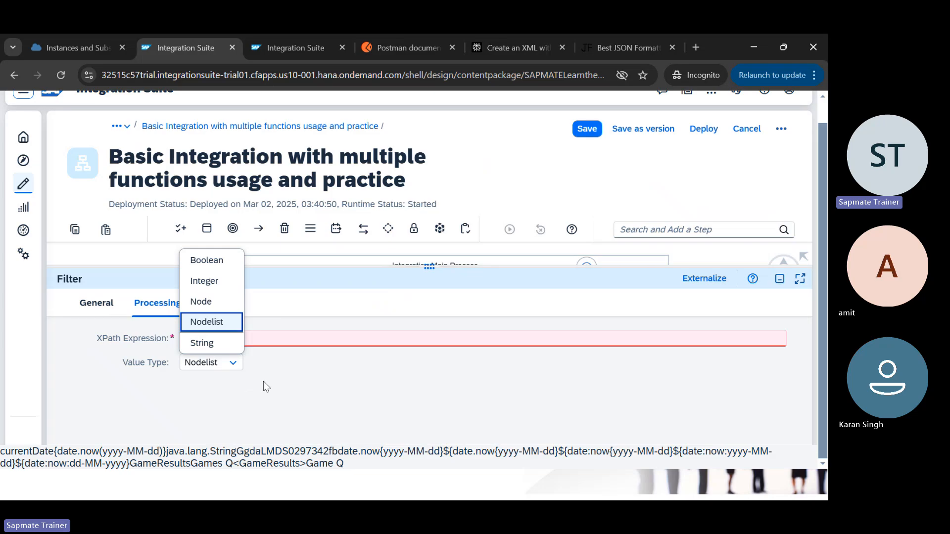
click(290, 367)
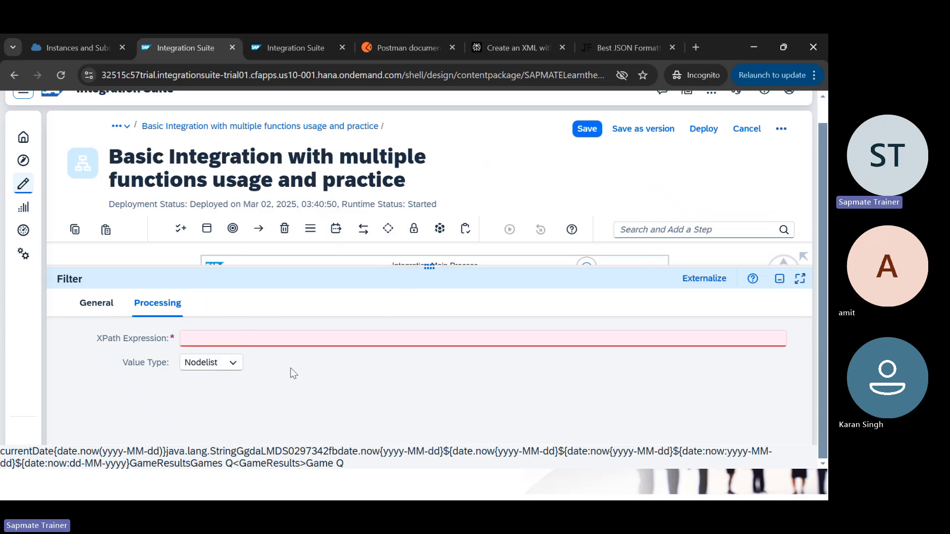
drag(442, 270, 438, 384)
Step: Drag End and then Filter further right to spread out the flow
click(466, 322)
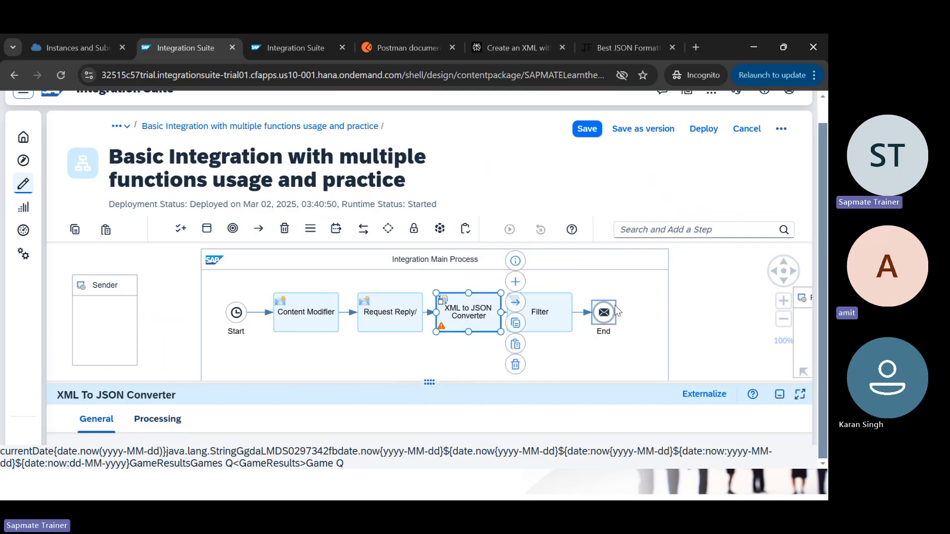
scroll(691, 304, down, 2)
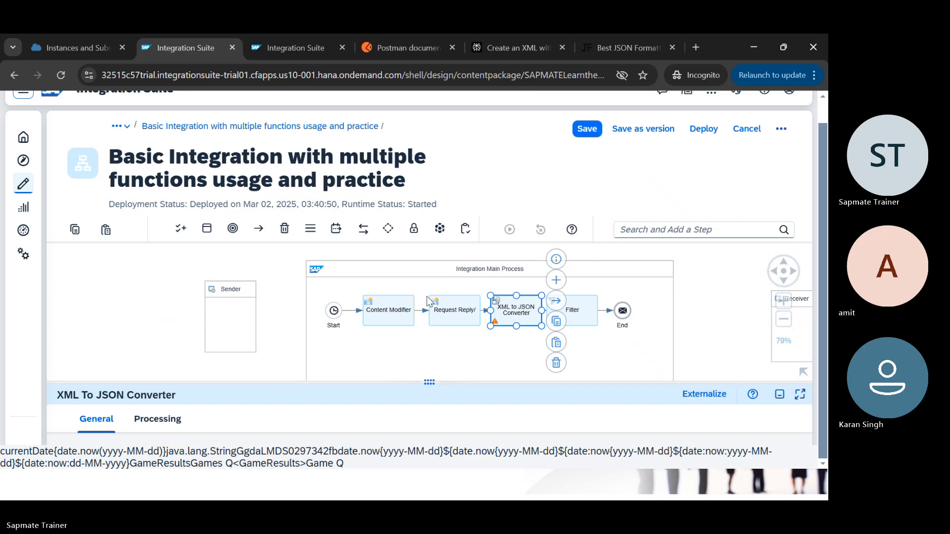
scroll(84, 304, down, 1)
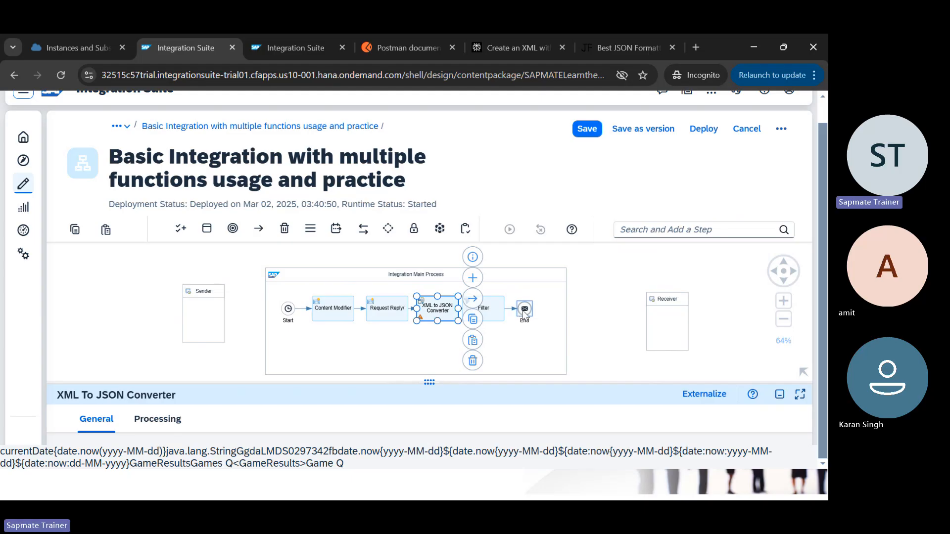
drag(520, 311, 555, 312)
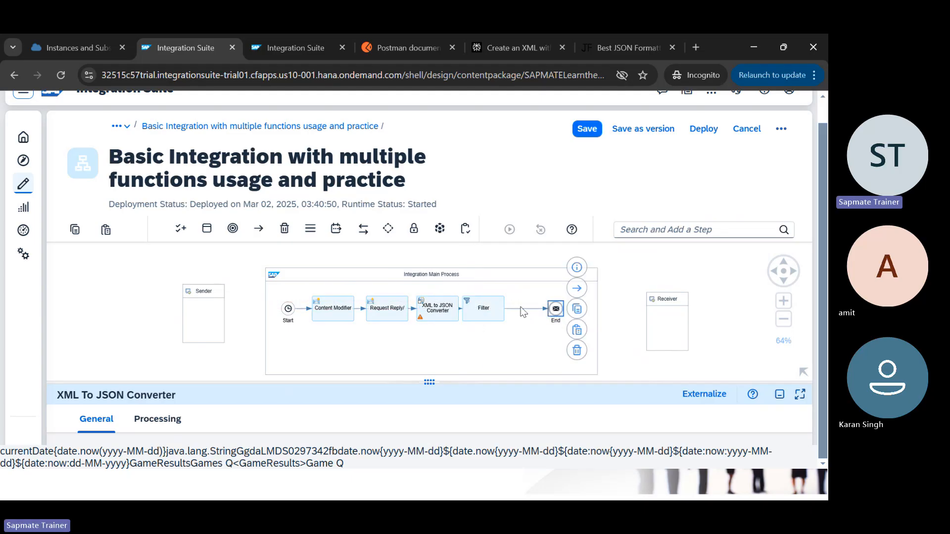
mouse_move(484, 313)
mouse_down()
mouse_move(504, 312)
mouse_move(493, 311)
mouse_up()
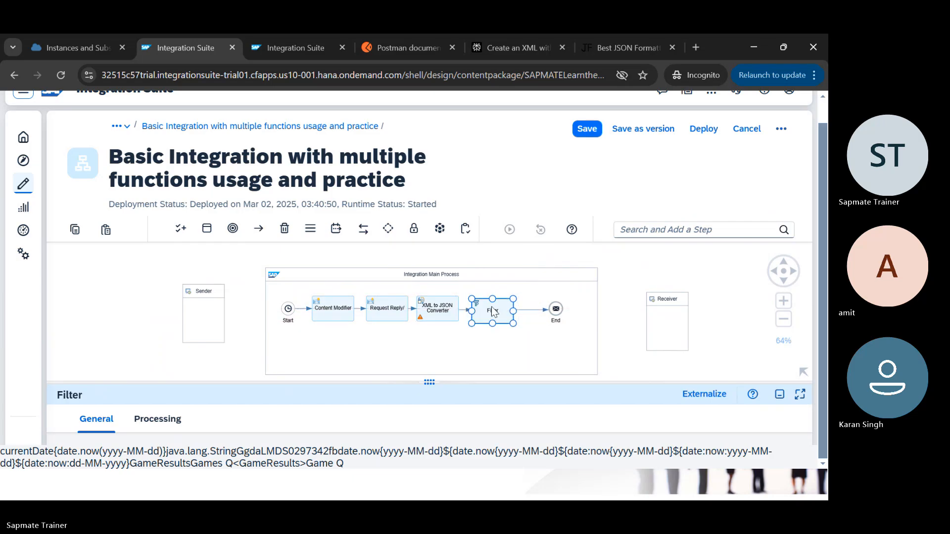
Step: Save the iflow as version 1.0.2 with the comment 'Filters Pallete aded on !'
click(653, 128)
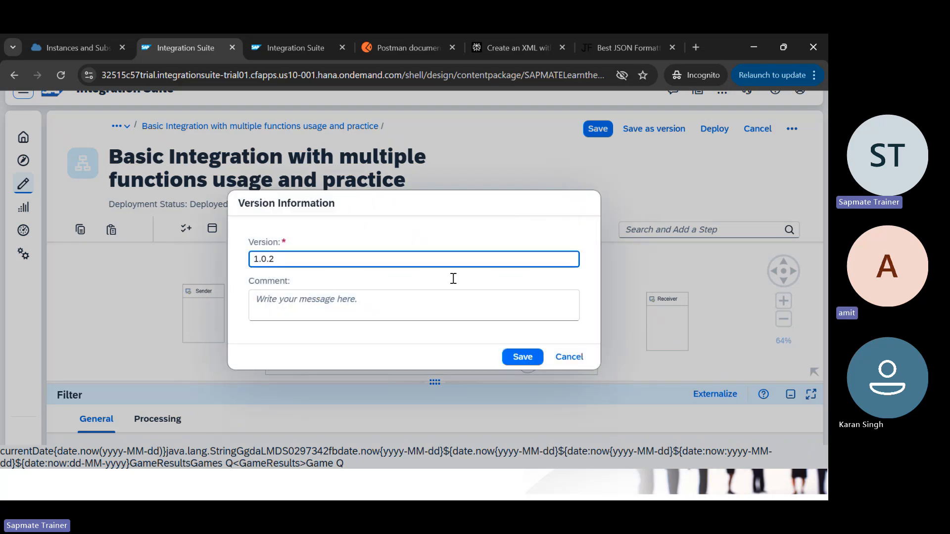
click(367, 261)
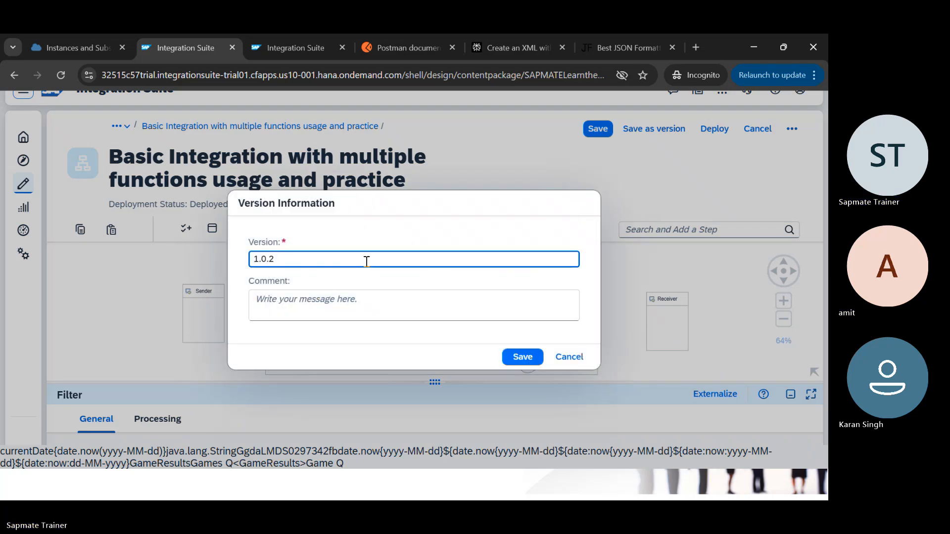
click(315, 313)
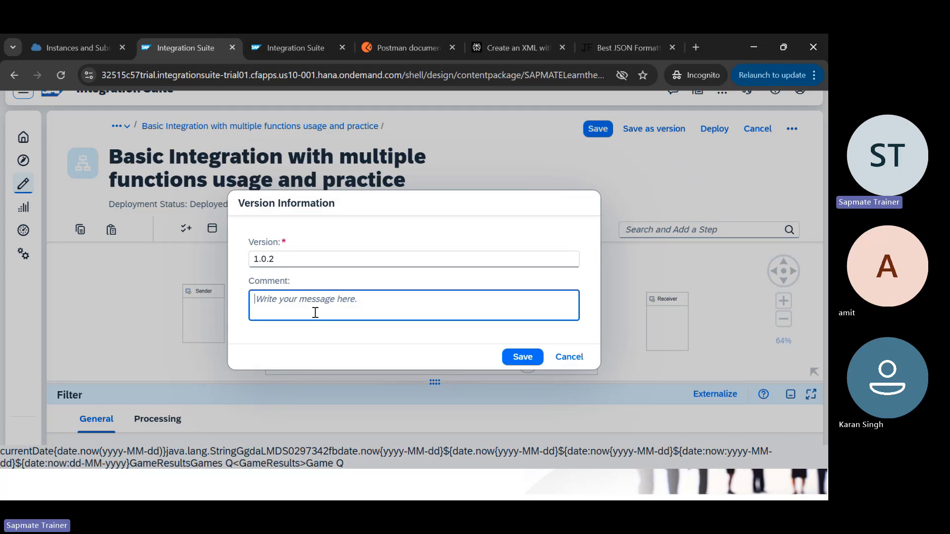
text(F)
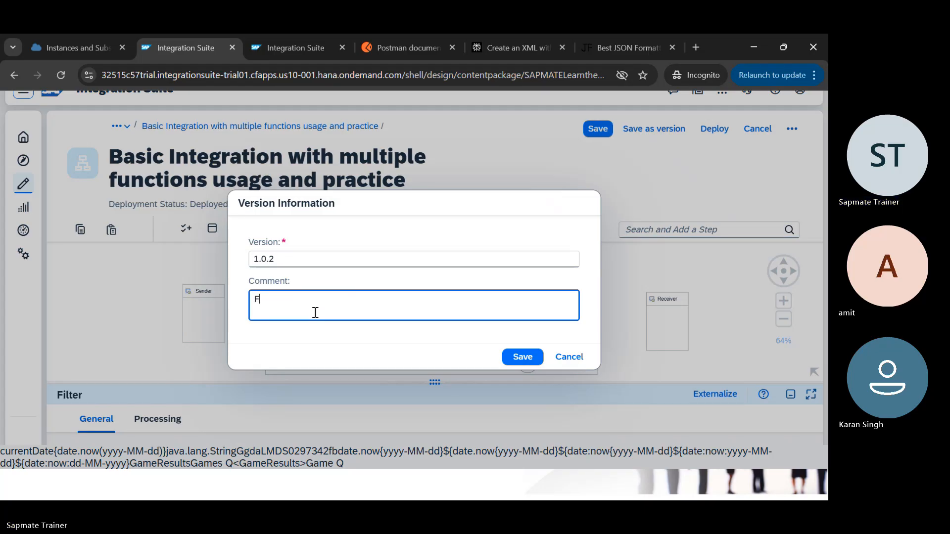
text(ilters  Palle)
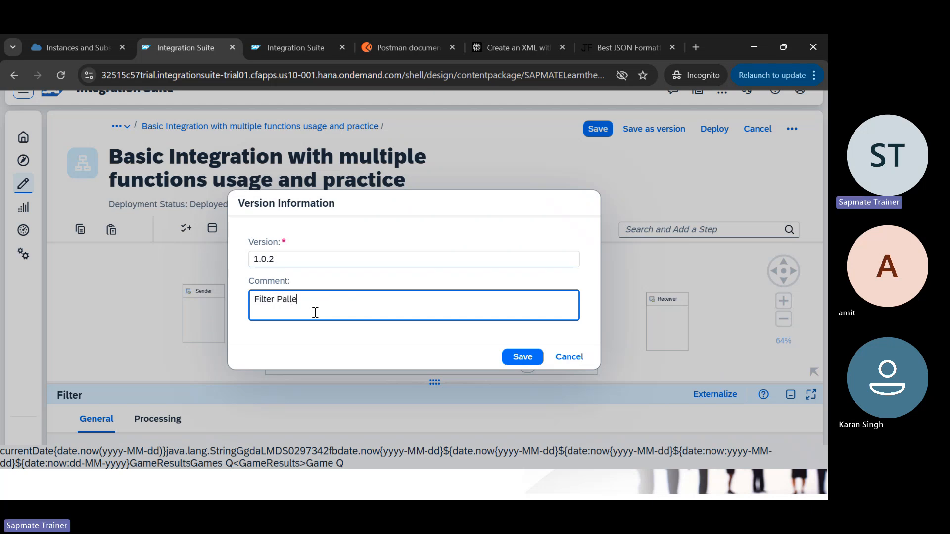
text(te aded on !)
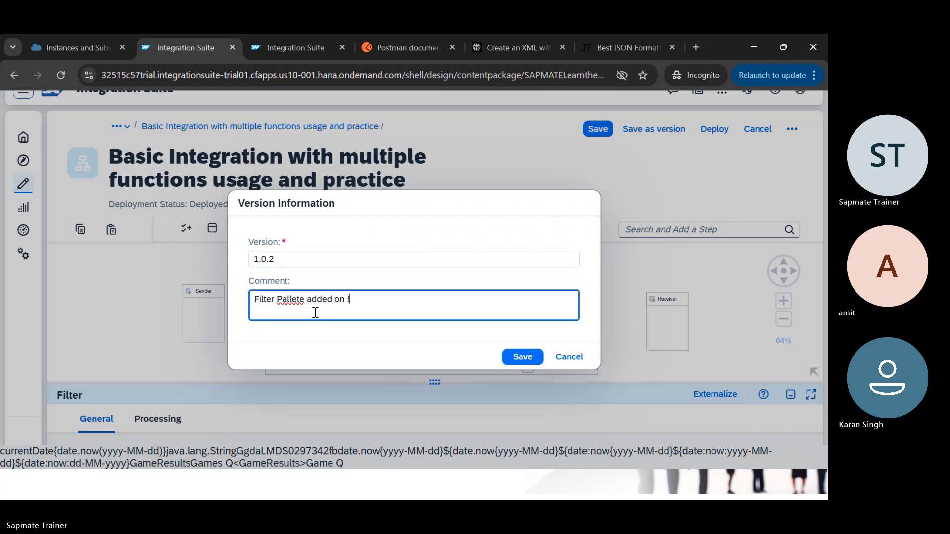
click(513, 358)
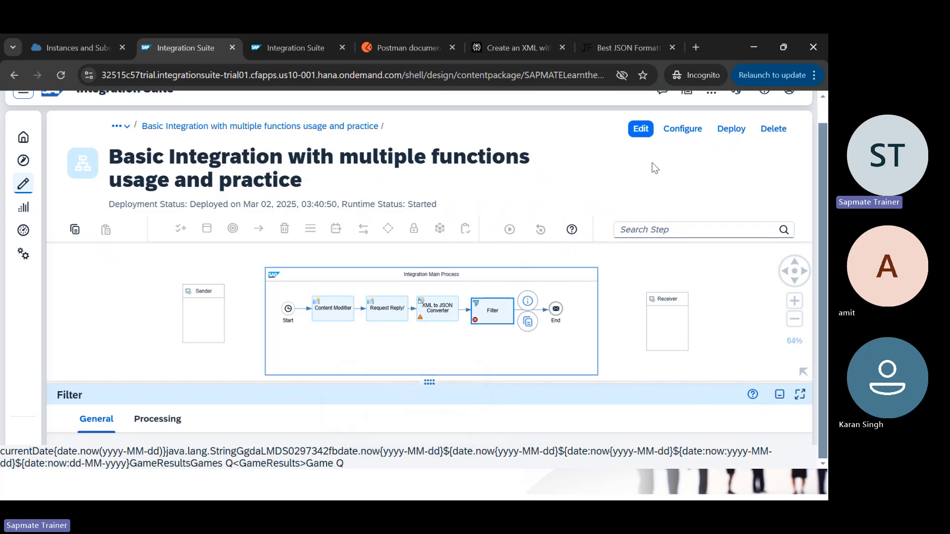
Step: In edit mode, pull the XML to JSON Converter out and delete its two connections
click(641, 130)
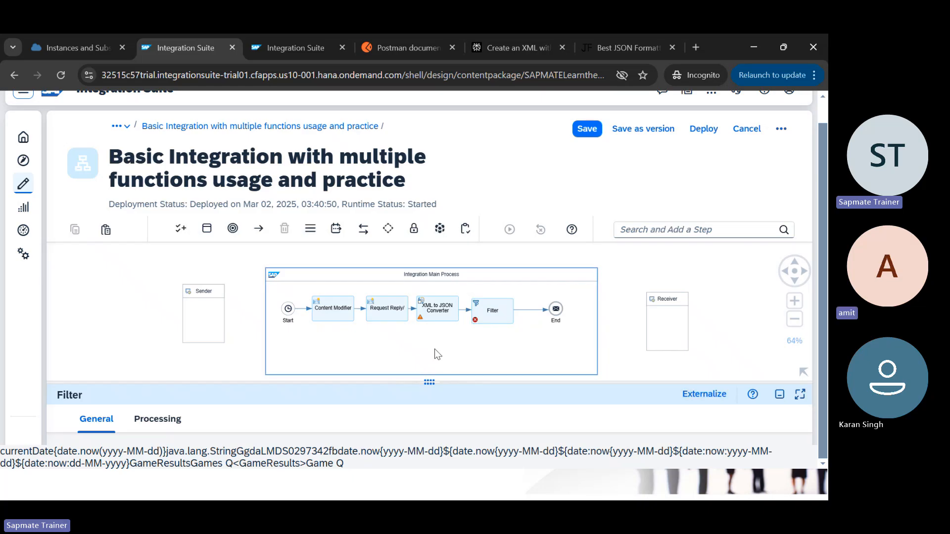
click(157, 419)
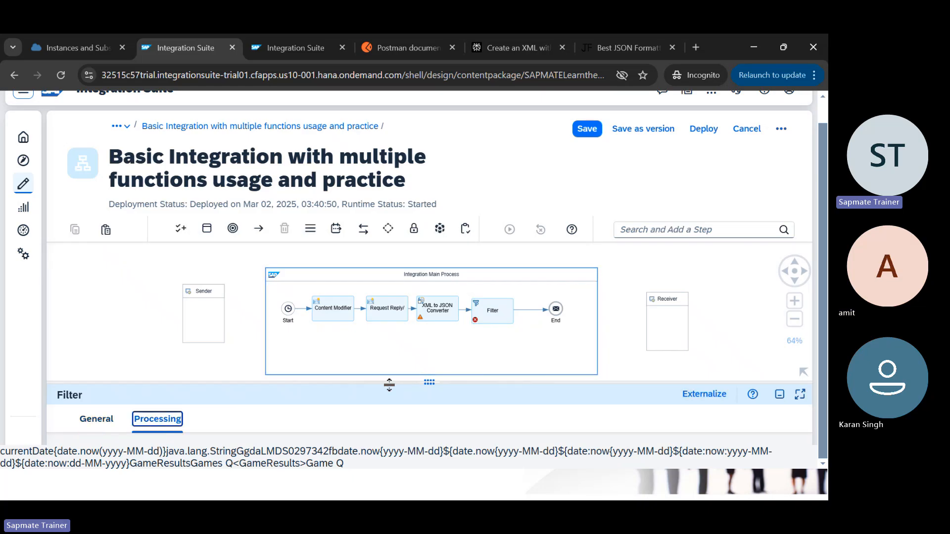
drag(413, 383, 428, 342)
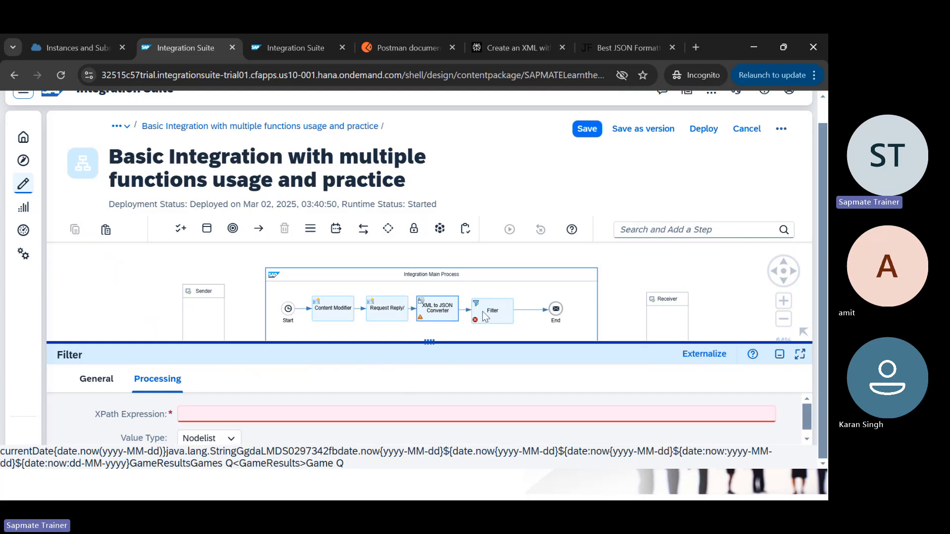
drag(442, 310, 483, 385)
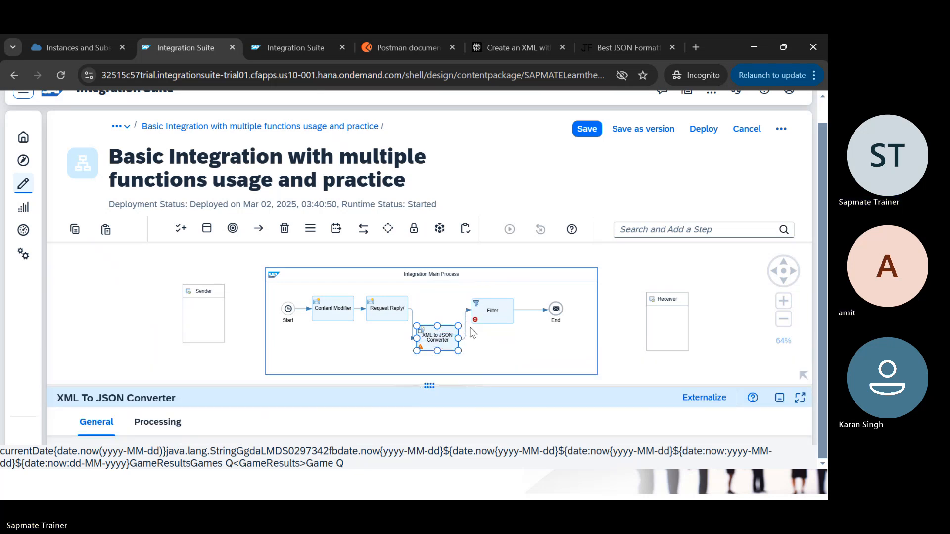
click(466, 329)
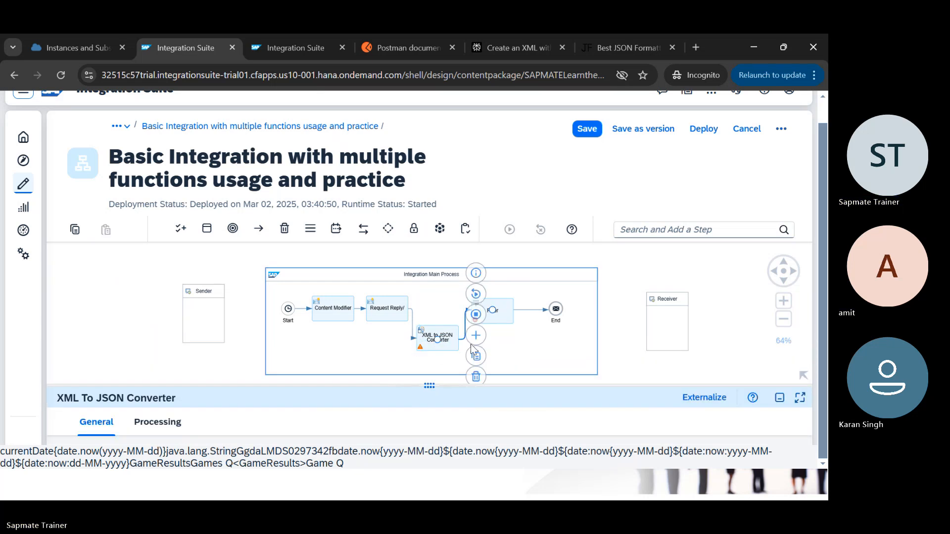
click(475, 376)
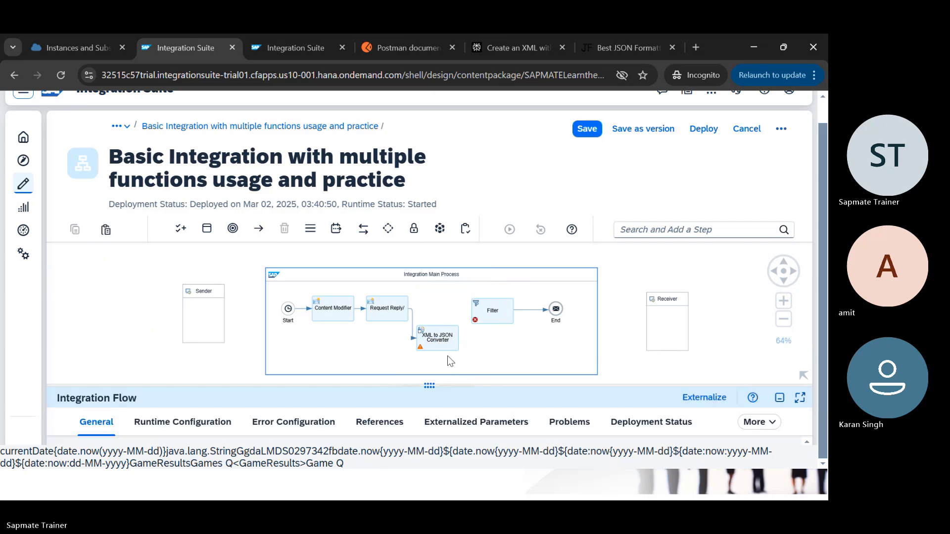
click(414, 325)
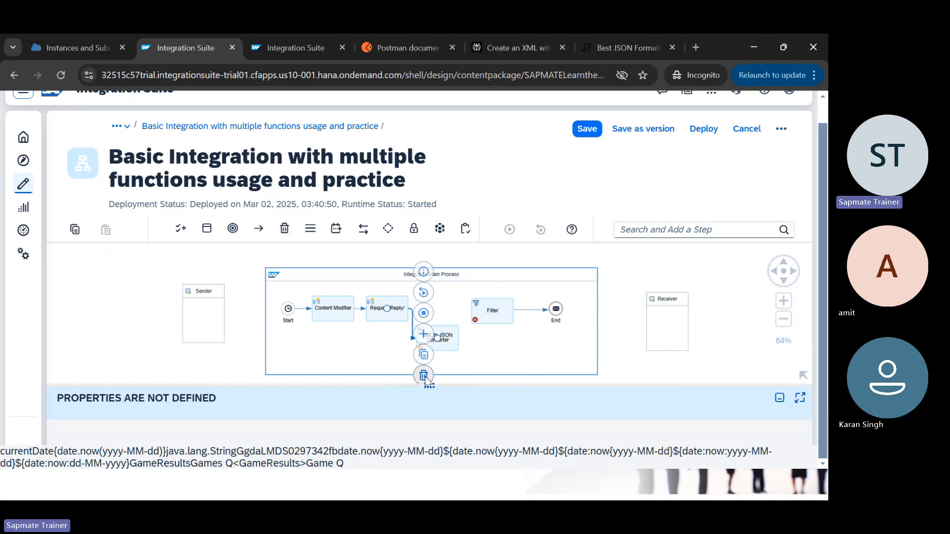
click(426, 376)
Step: Place Filter right after Request Reply and insert the converter between Filter and End
drag(490, 312, 457, 285)
click(388, 312)
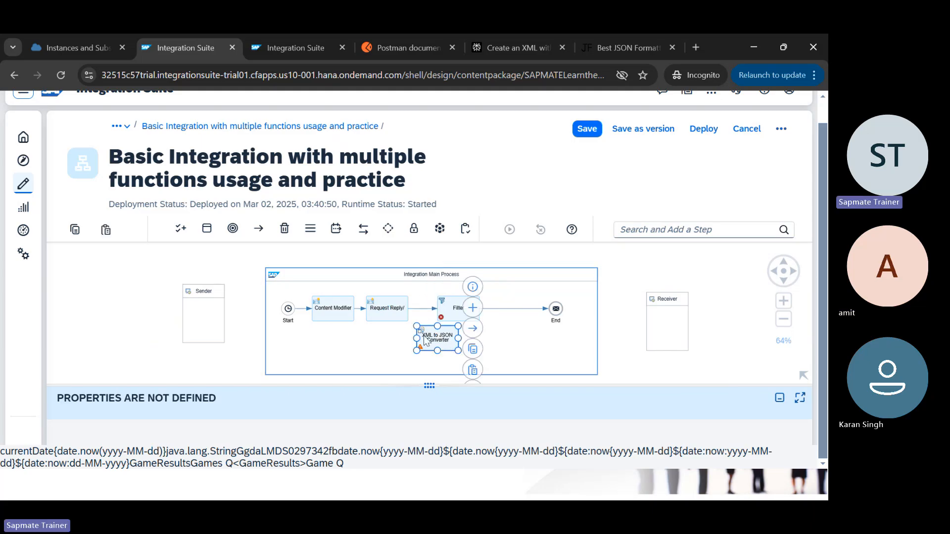
drag(449, 346, 502, 306)
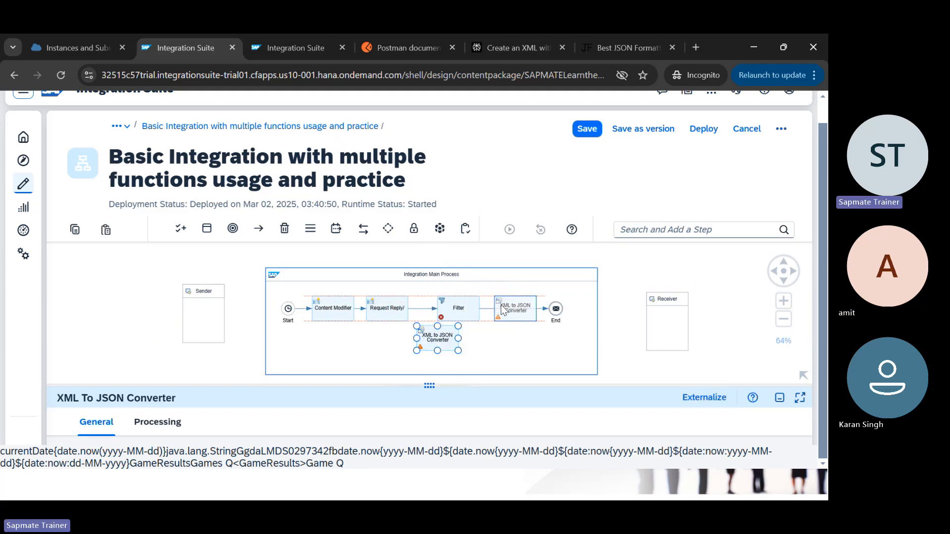
mouse_move(502, 310)
mouse_down()
mouse_move(492, 311)
mouse_move(501, 309)
mouse_up()
scroll(522, 313, up, 3)
scroll(522, 313, up, 2)
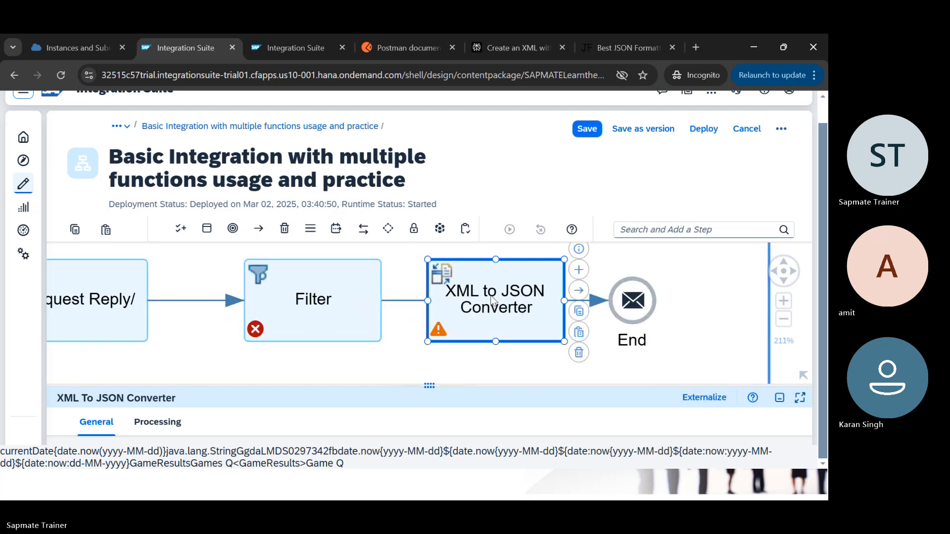
click(490, 311)
key(Delete)
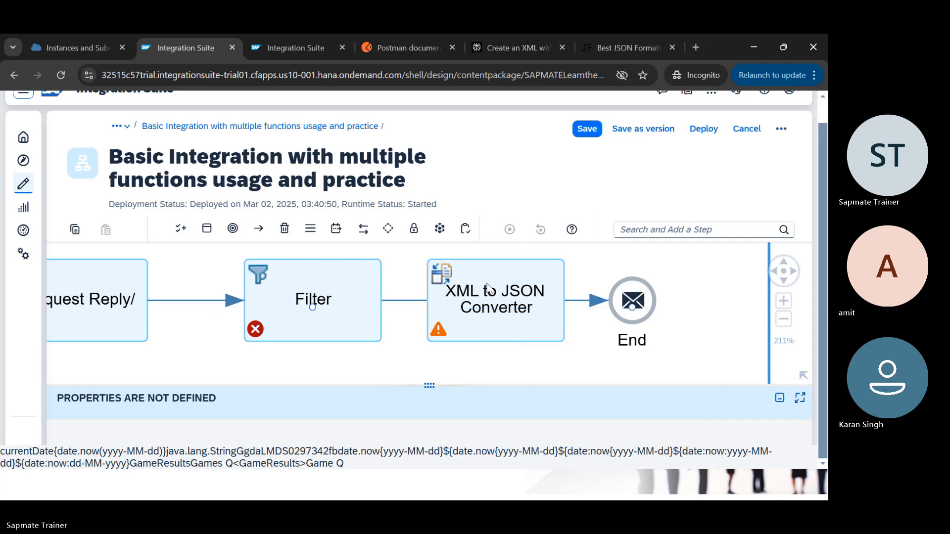
click(469, 287)
mouse_move(469, 296)
mouse_down()
mouse_move(469, 341)
mouse_move(465, 298)
mouse_up()
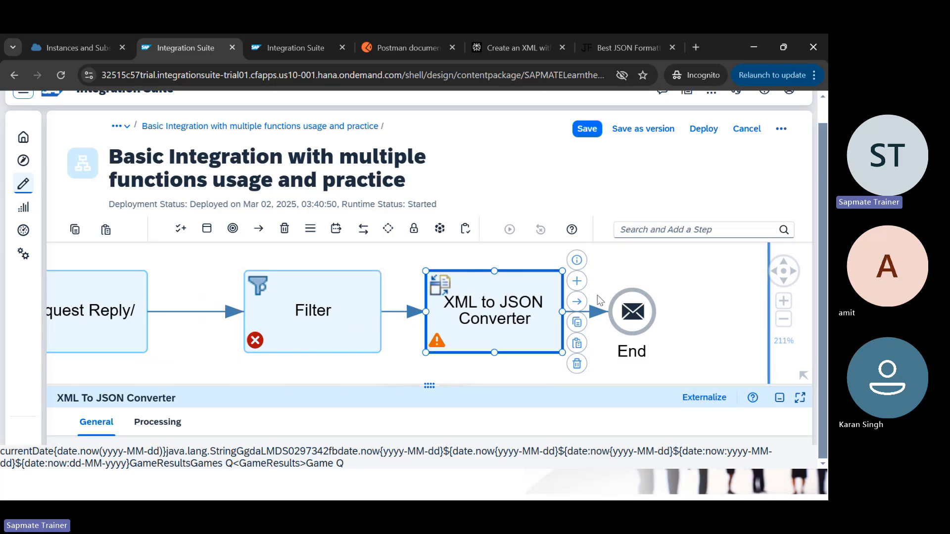
click(357, 346)
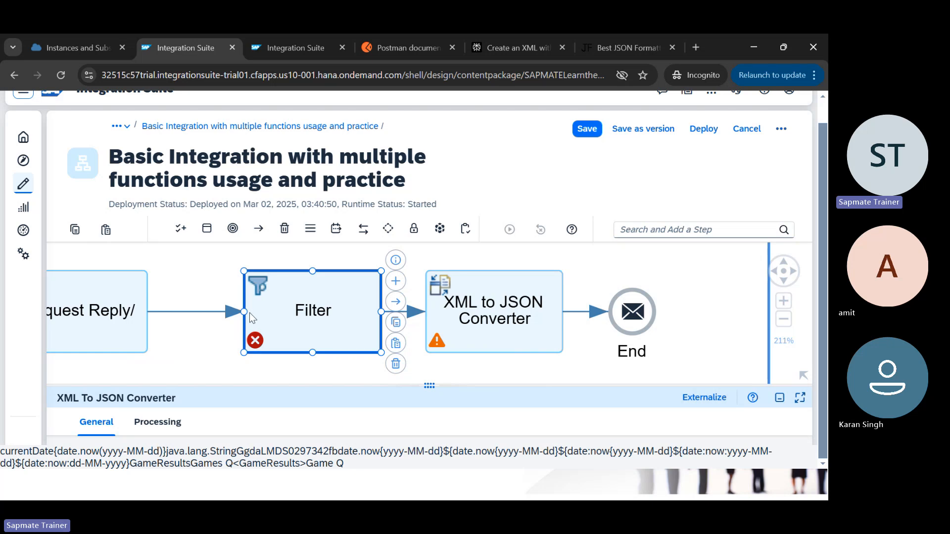
click(102, 323)
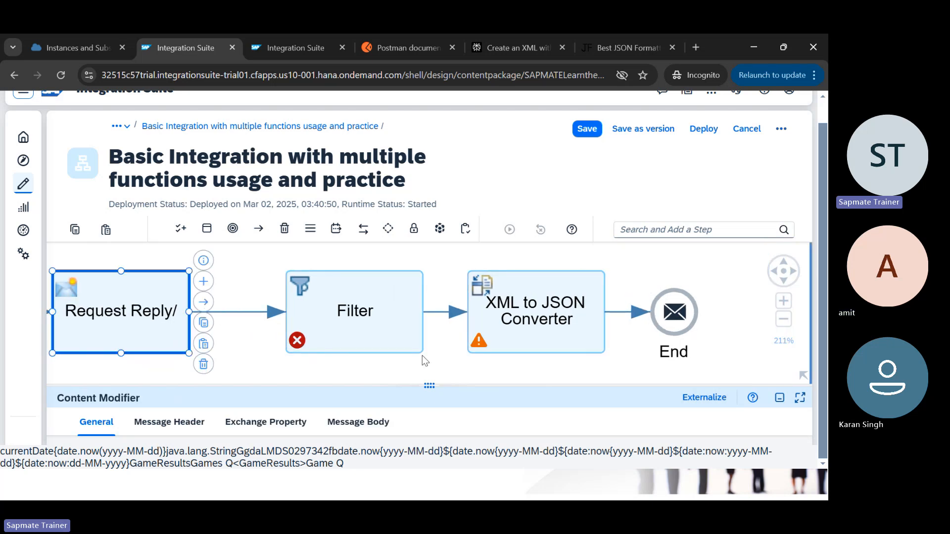
Step: Look at the USA Gold line in the GameResults XML, then return to the flow
key(alt+Tab)
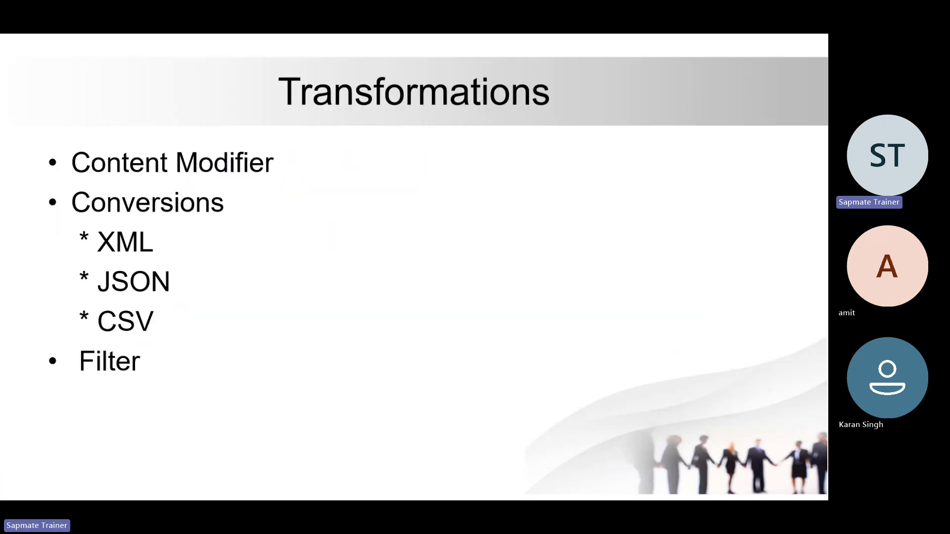
key(alt+Tab)
key(Tab)
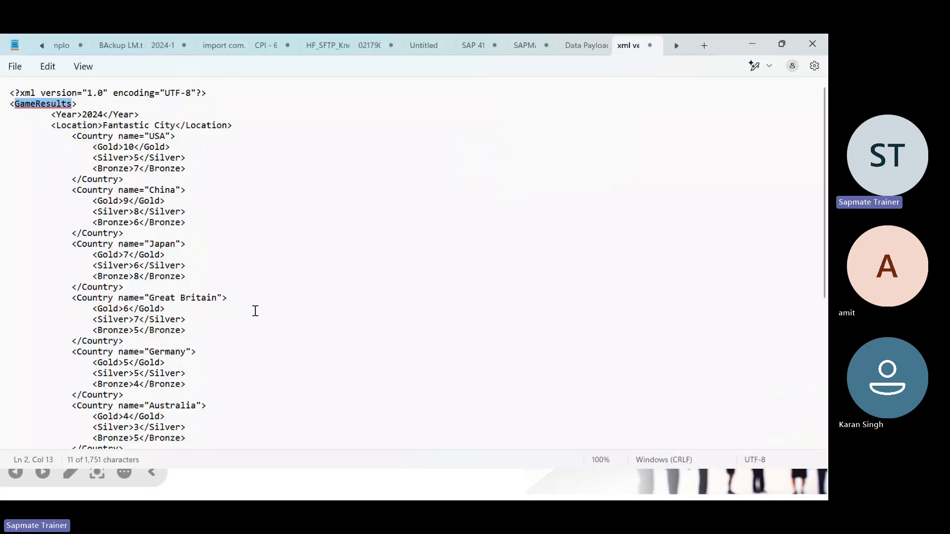
click(61, 145)
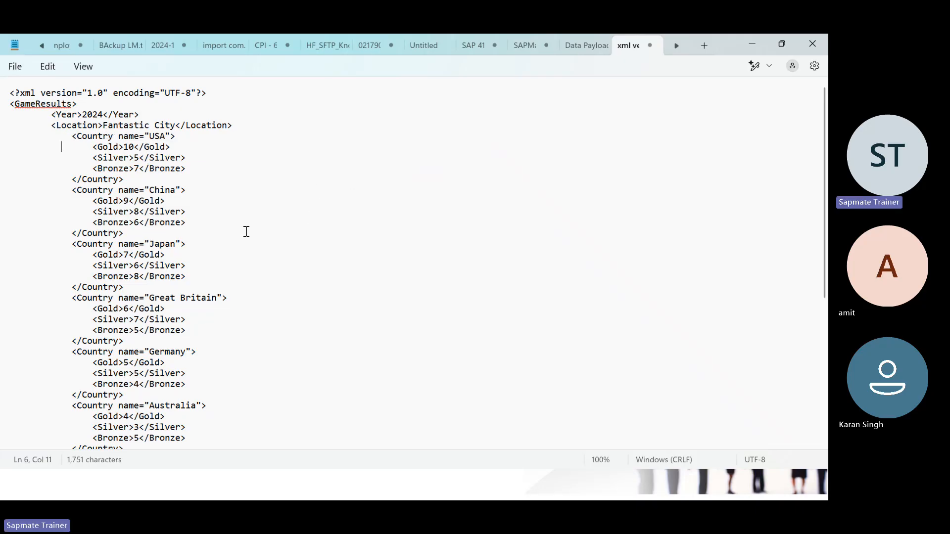
key(alt+Tab)
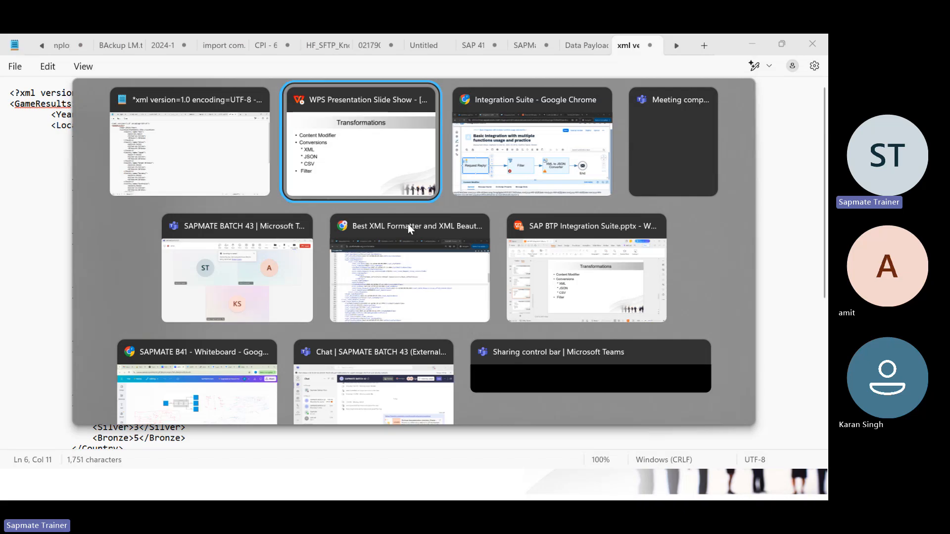
key(alt+Tab)
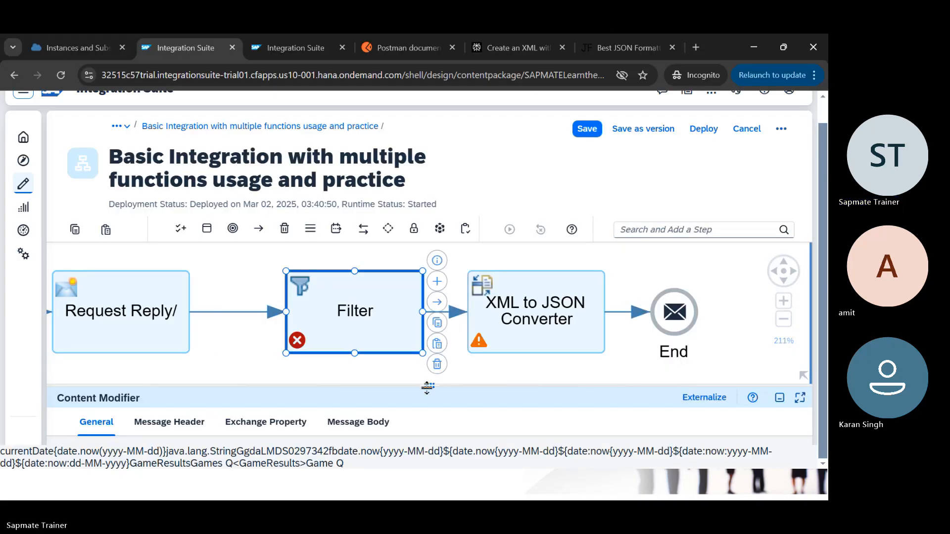
Step: Start the Filter's XPath Expression with '/' on the Processing tab, then go back to Notepad
drag(429, 386, 416, 298)
click(158, 334)
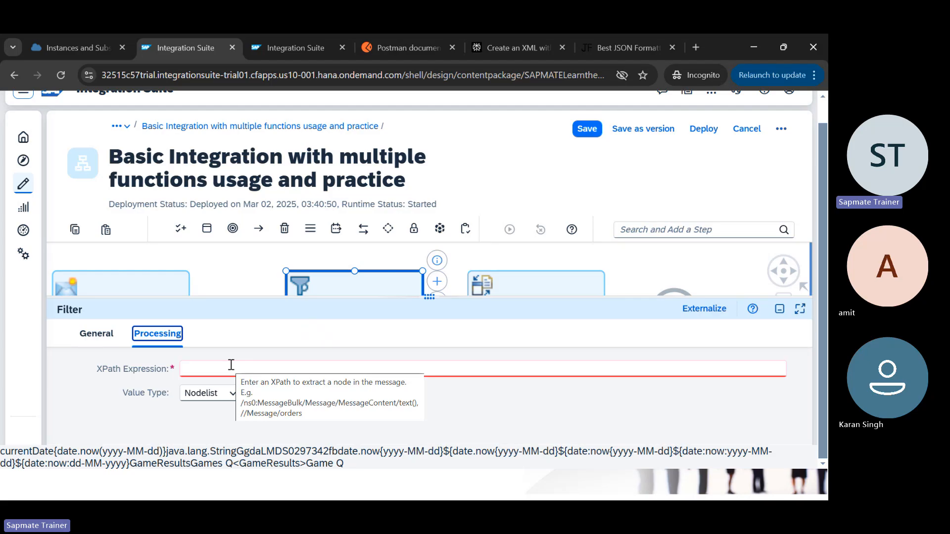
click(231, 365)
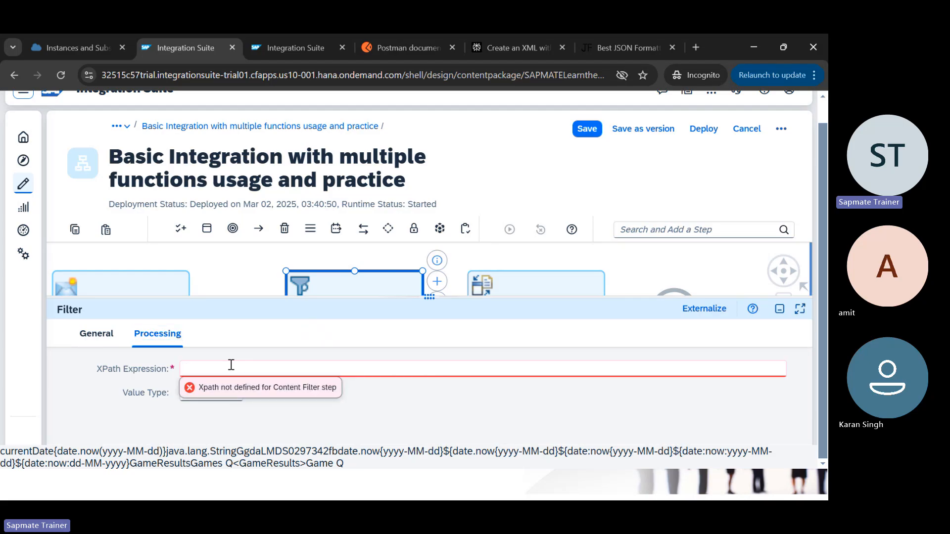
text(/)
key(alt+Tab)
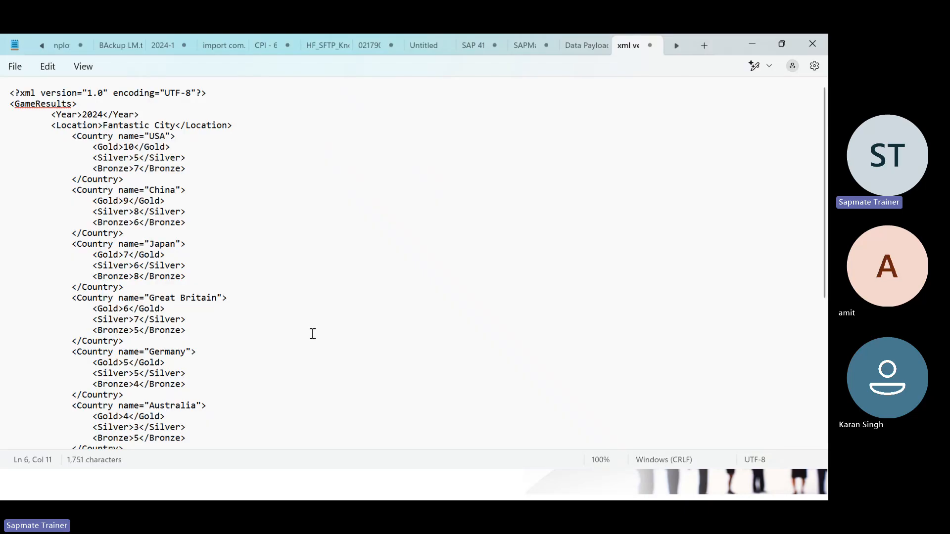
Step: Add a 'Paths:' section with 'Absolute :' and 'Relative :' lines to the SAP training notes
click(473, 45)
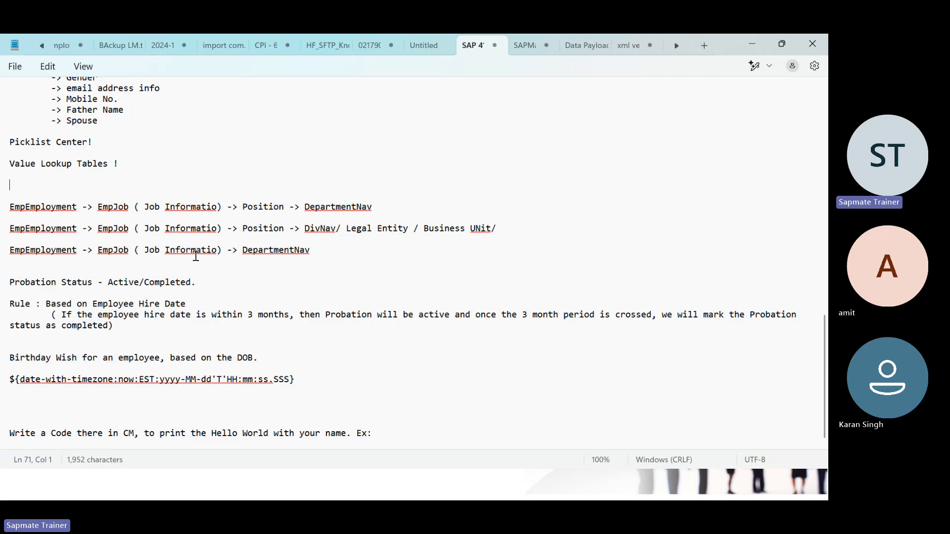
scroll(194, 258, up, 10)
scroll(337, 382, down, 10)
click(389, 437)
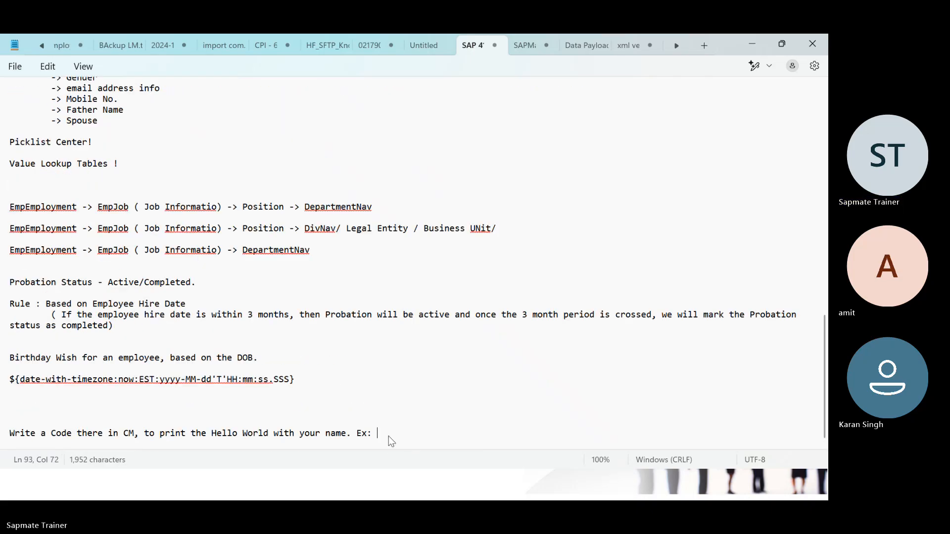
key(Return)
key(Return)
key(Return)
key(Return)
key(Return)
key(Return)
key(Return)
key(Return)
key(Return)
key(Return)
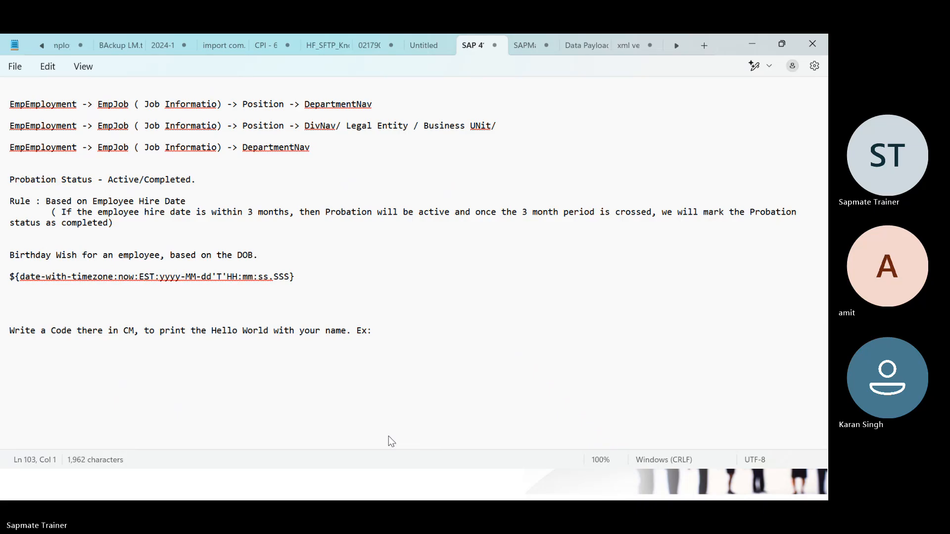
key(BackSpace)
key(BackSpace)
key(BackSpace)
key(BackSpace)
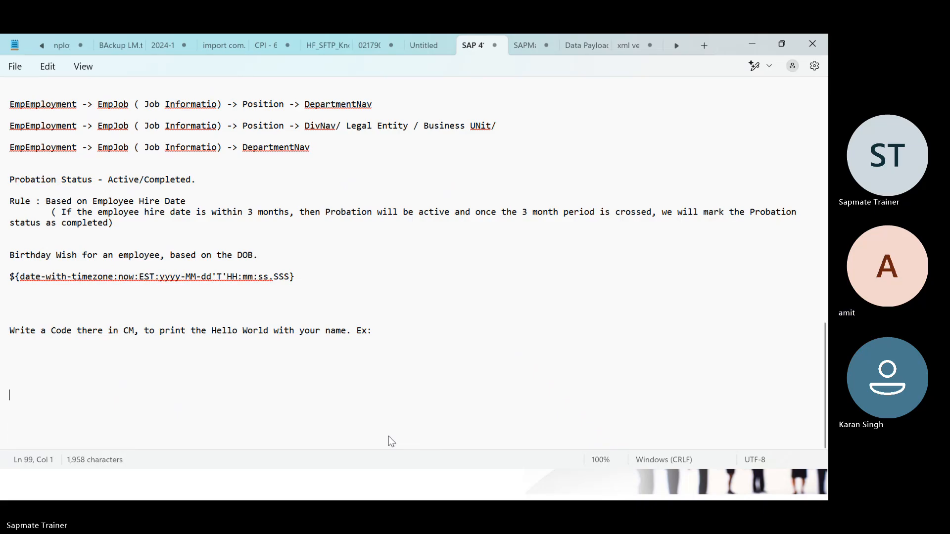
text(Paths:)
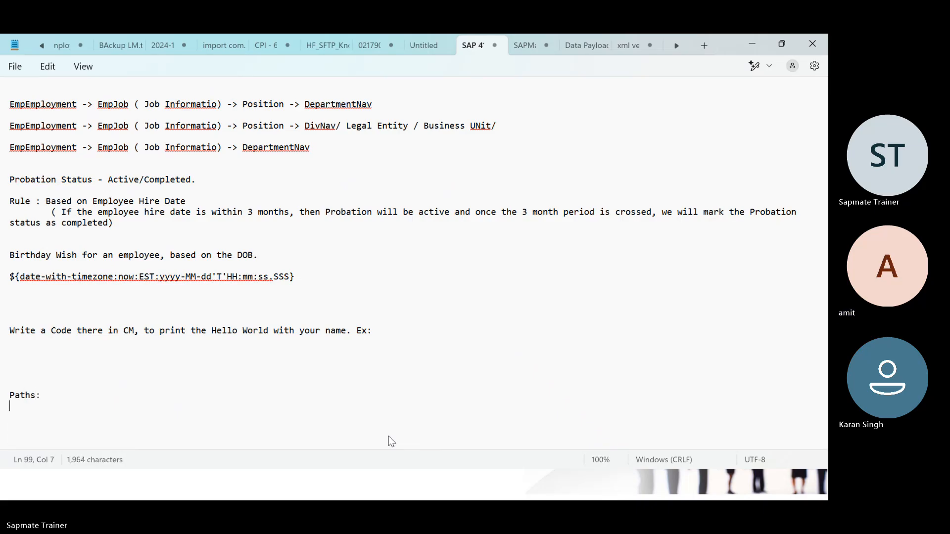
key(Return)
key(Return)
text(Absol)
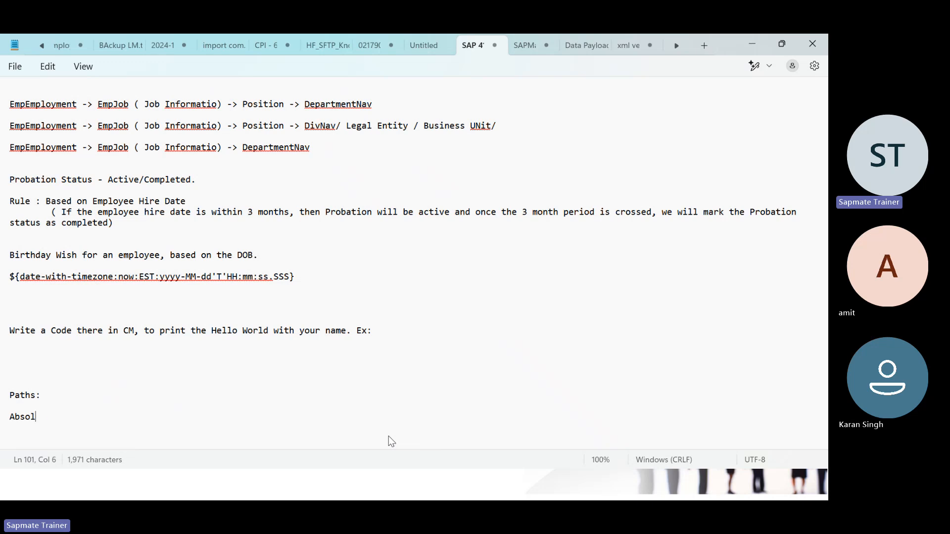
text(ute :)
key(Return)
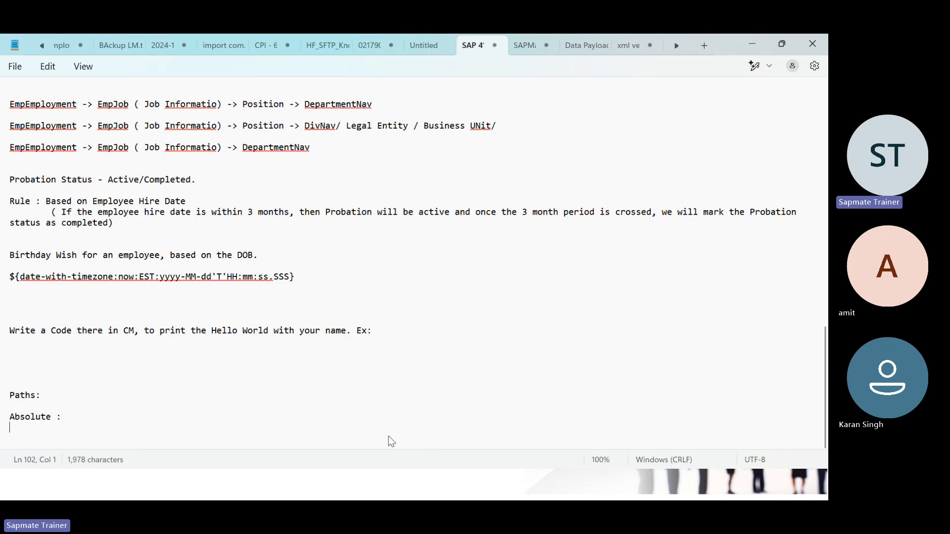
text(Rel)
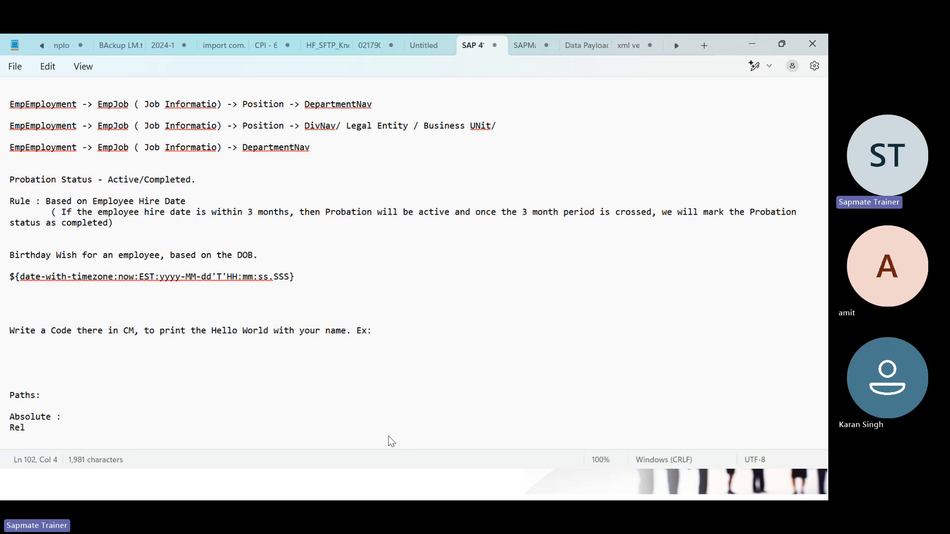
text(atie)
key(BackSpace)
key(BackSpace)
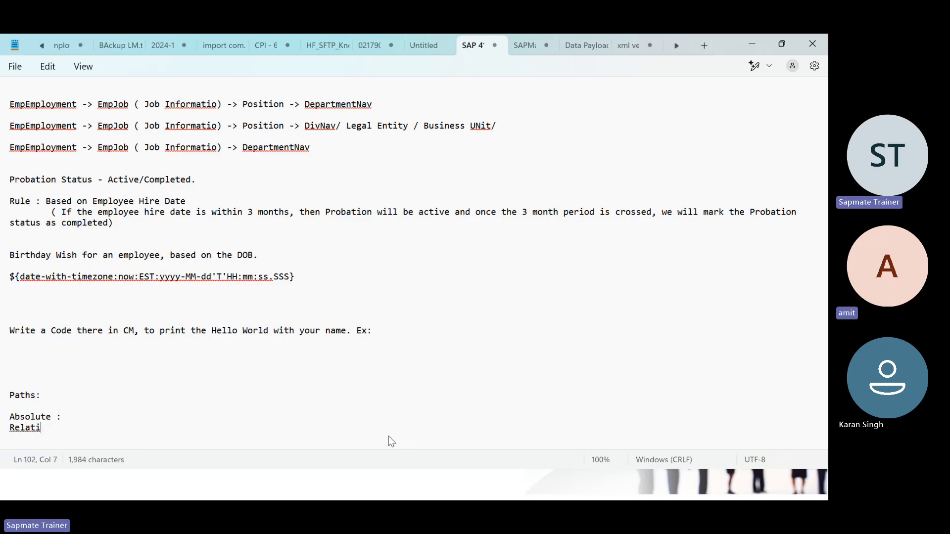
text(ve :)
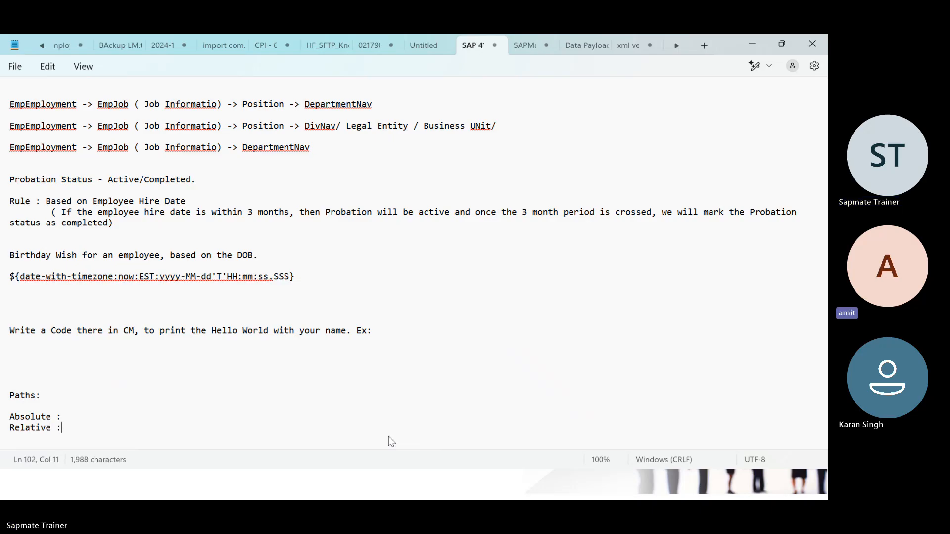
Step: Define Absolute as 'Root/ parent/ child' and Relative as skipping the roots, starting from a mid node
key(Up)
text(Root/ parent)
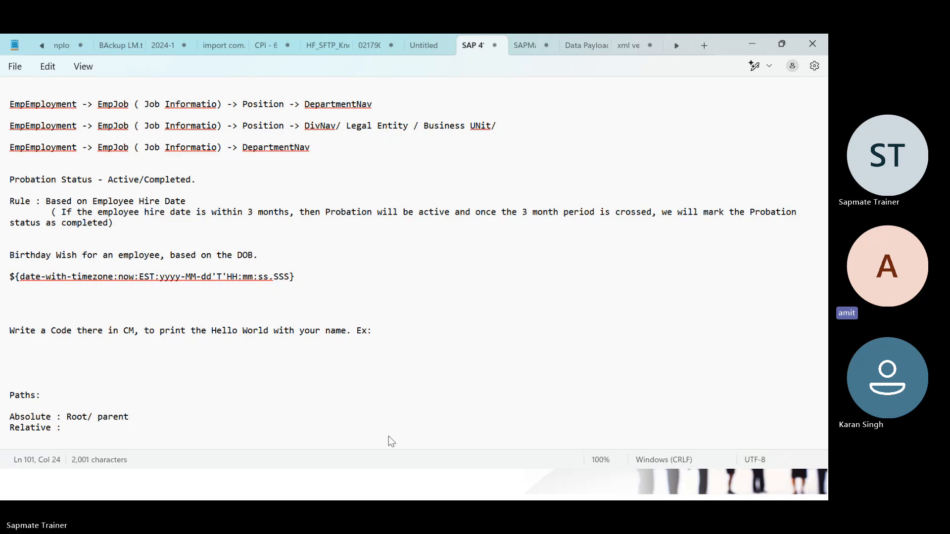
text(/ child Relative)
text( : )
text(Skippin)
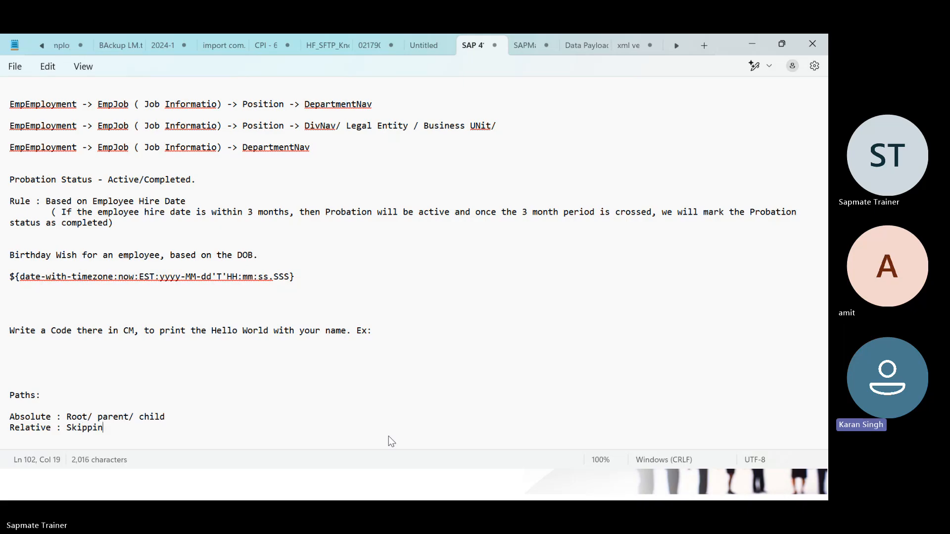
text(g the roots.)
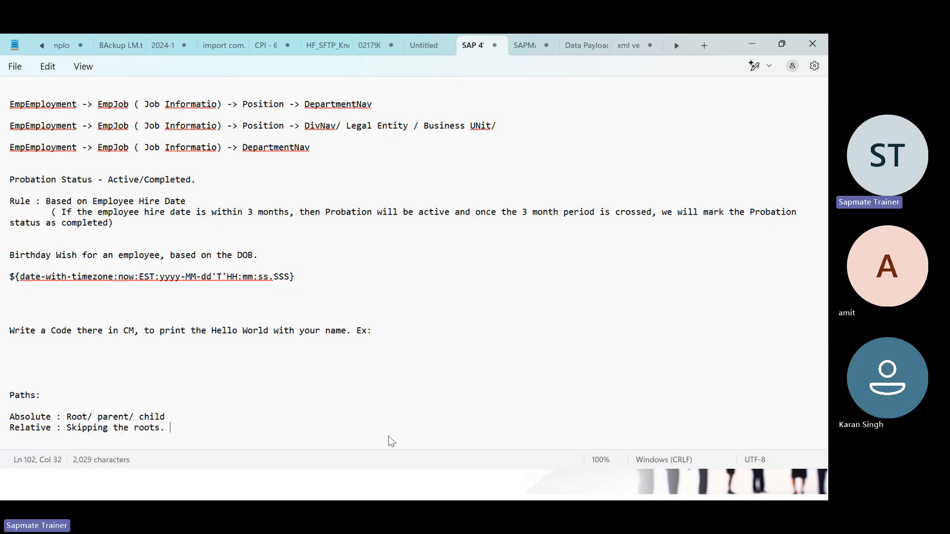
key(BackSpace)
key(BackSpace)
text(, we are givin)
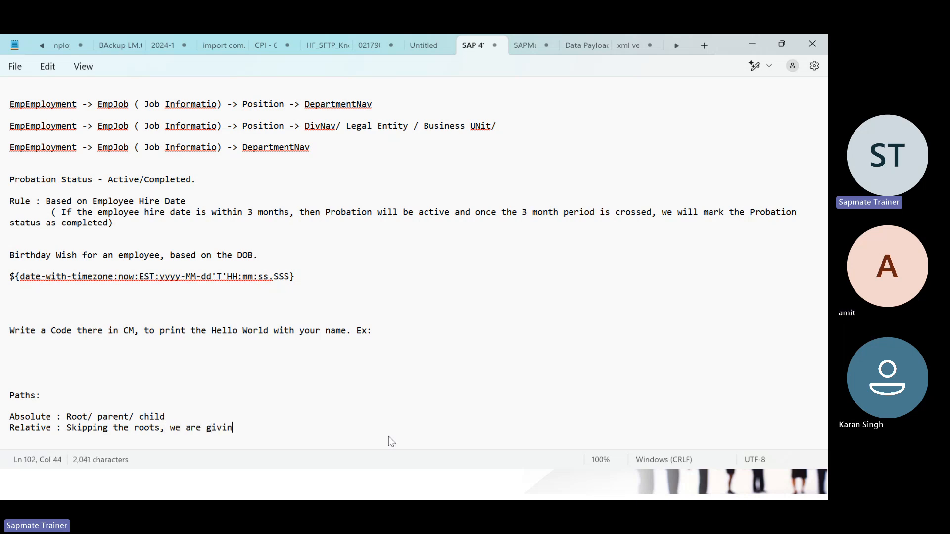
text(g the path st)
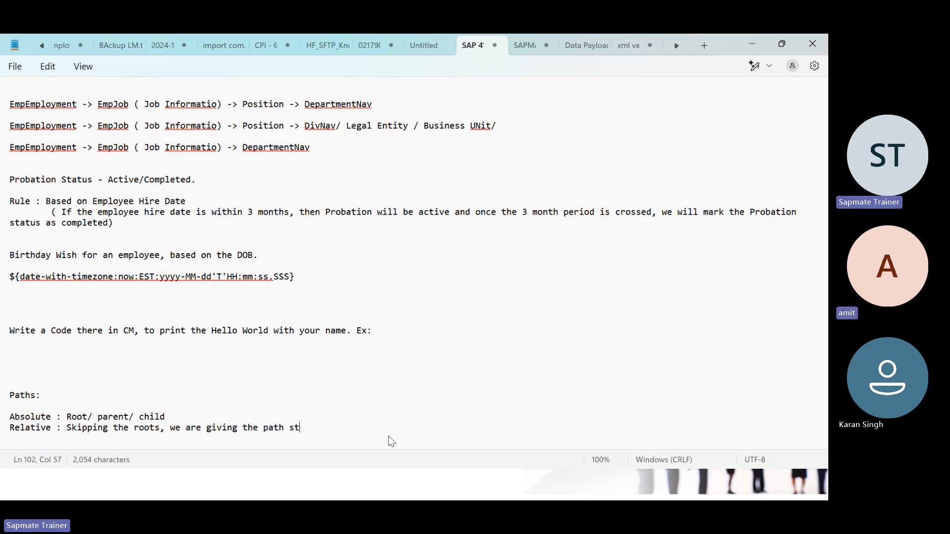
text(arting from)
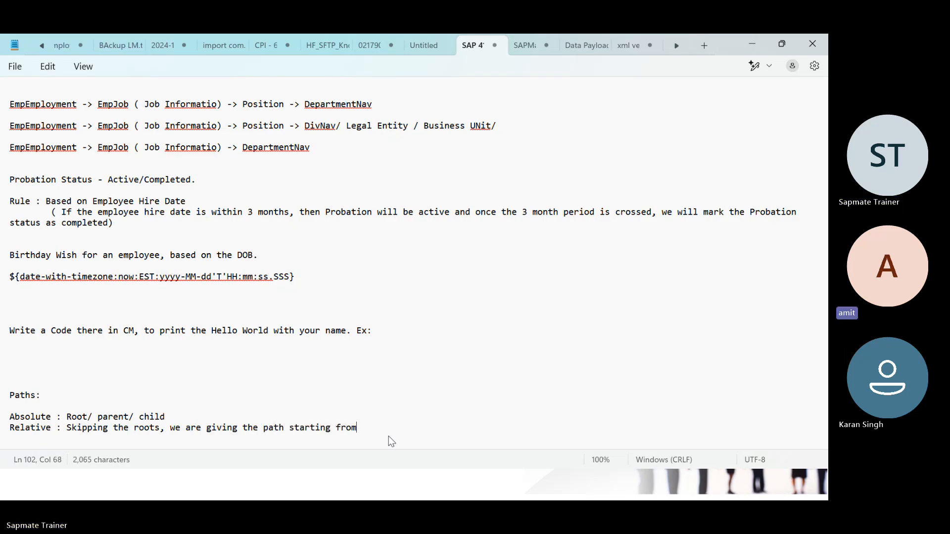
text( a mid node.)
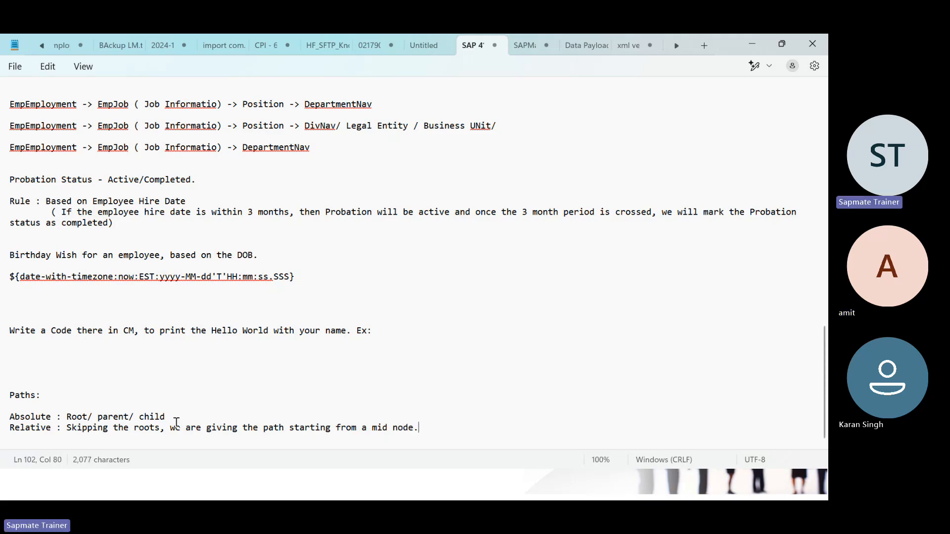
Step: Append '//smaller, brings the payload in fast way.' to the Relative line in the notes
click(199, 419)
click(434, 428)
text(//)
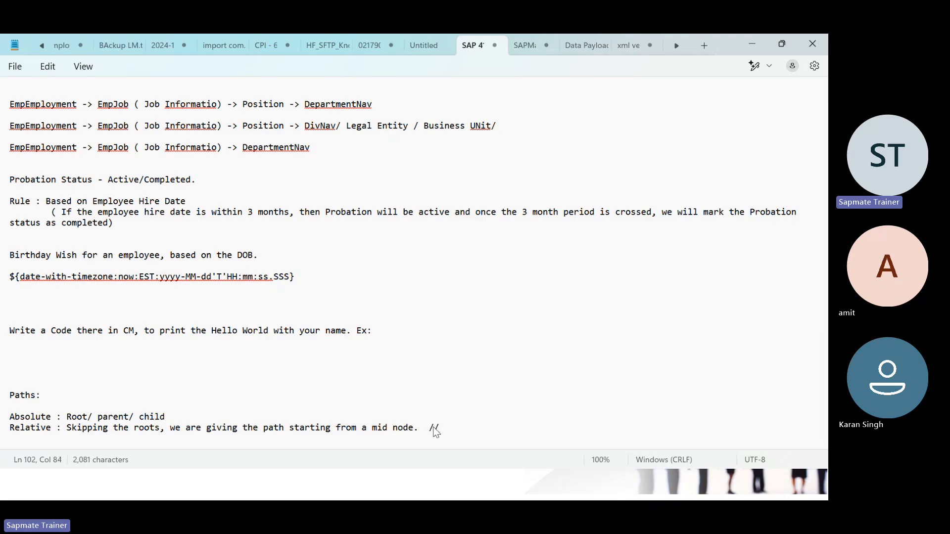
text(smaller)
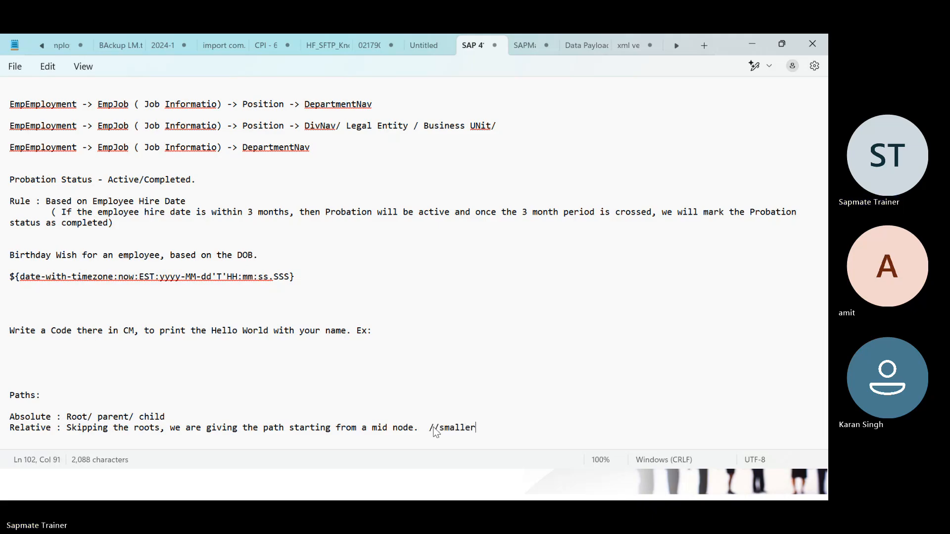
text(, brings )
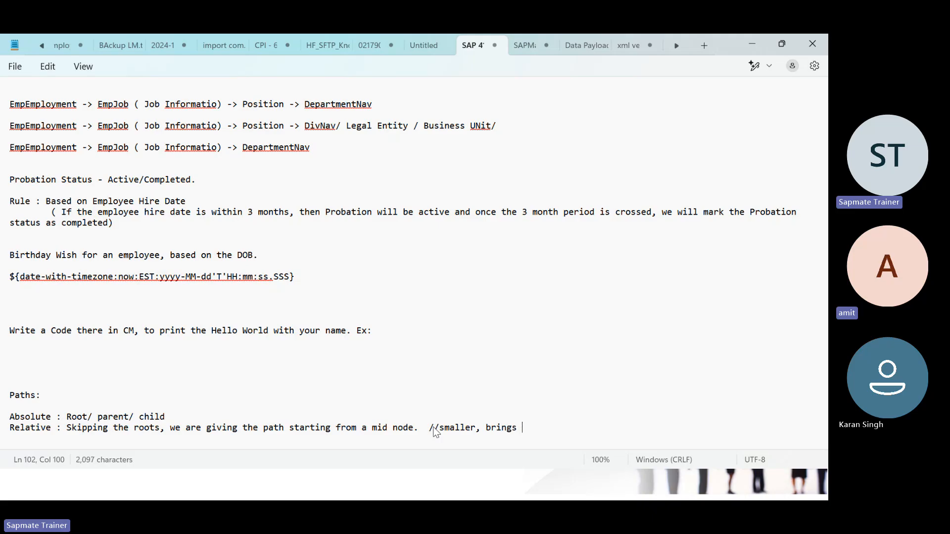
text(the payload e)
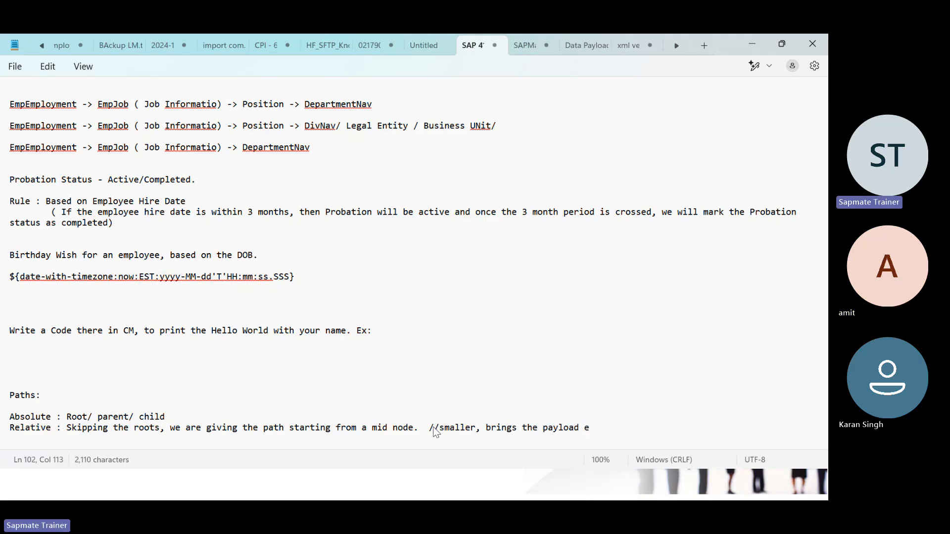
key(BackSpace)
text(in fast way.)
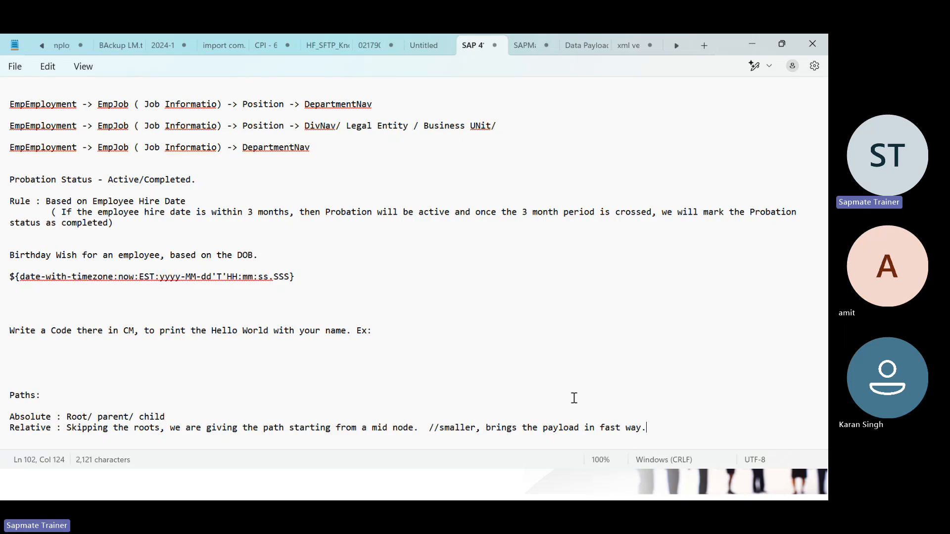
click(221, 409)
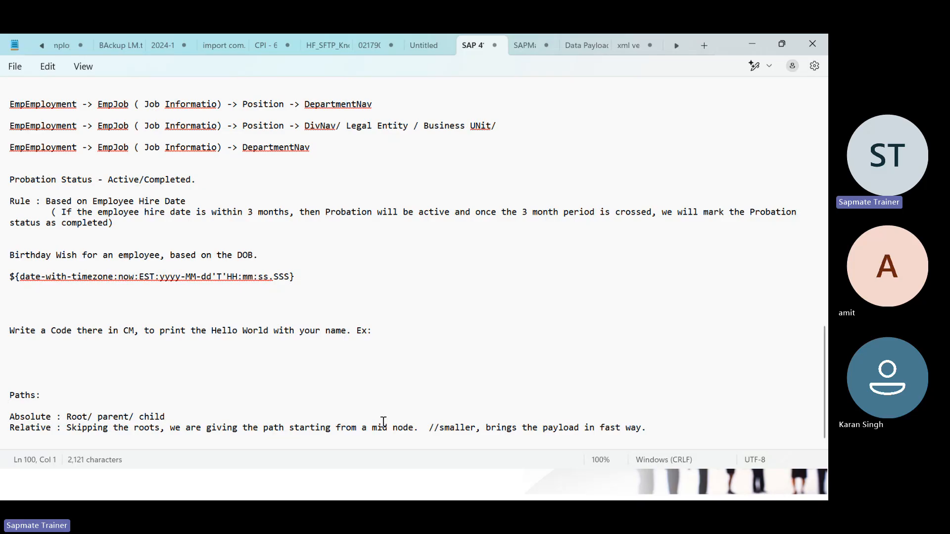
key(alt+Tab)
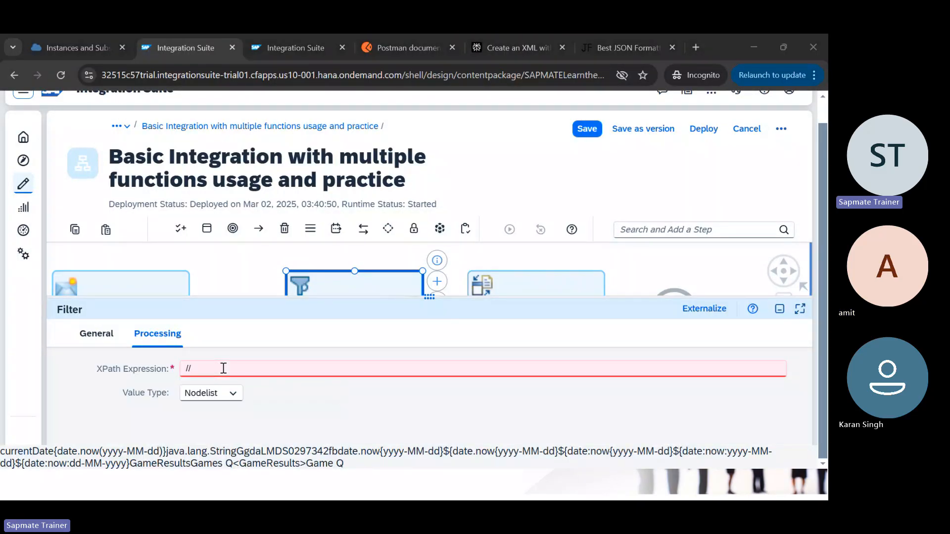
Step: Copy GameResults from the sample XML and enter '//GameResults/' as the Filter's XPath
key(alt+Tab)
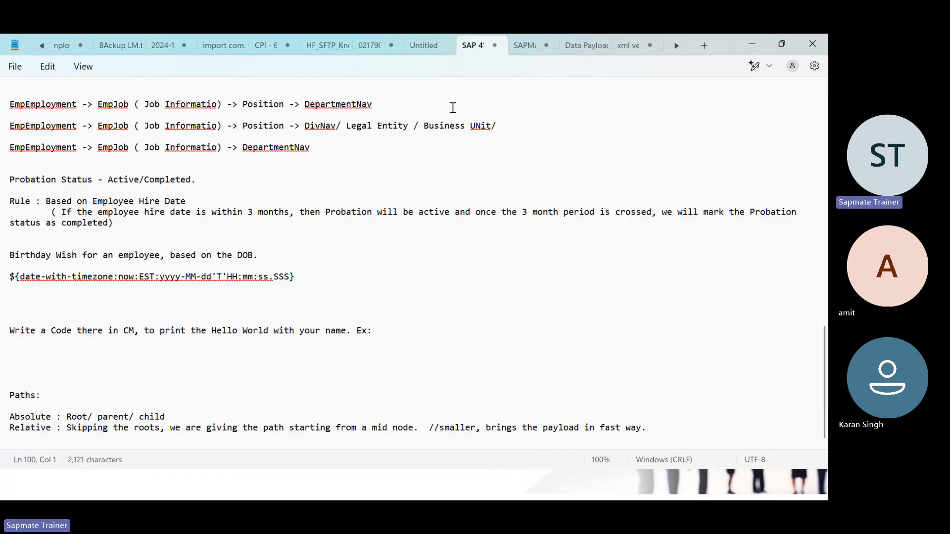
click(631, 42)
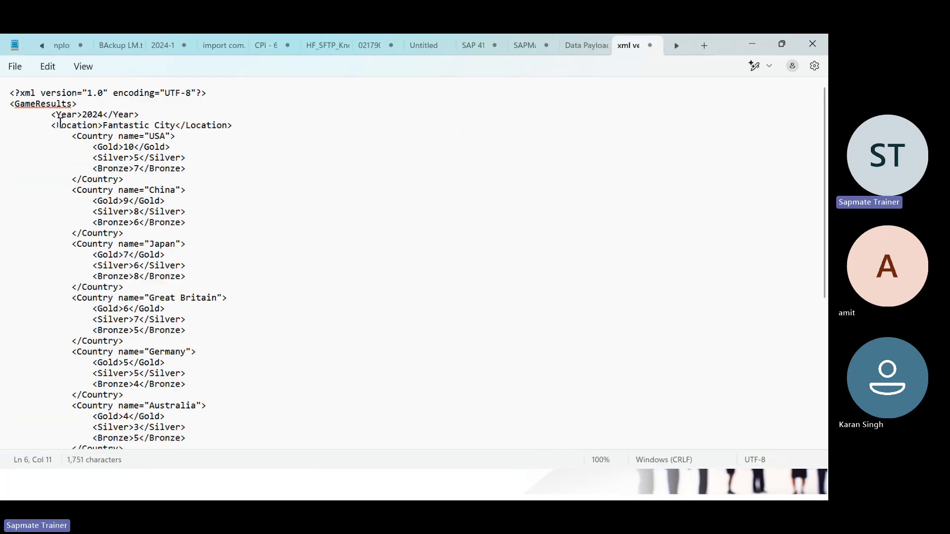
double_click(49, 107)
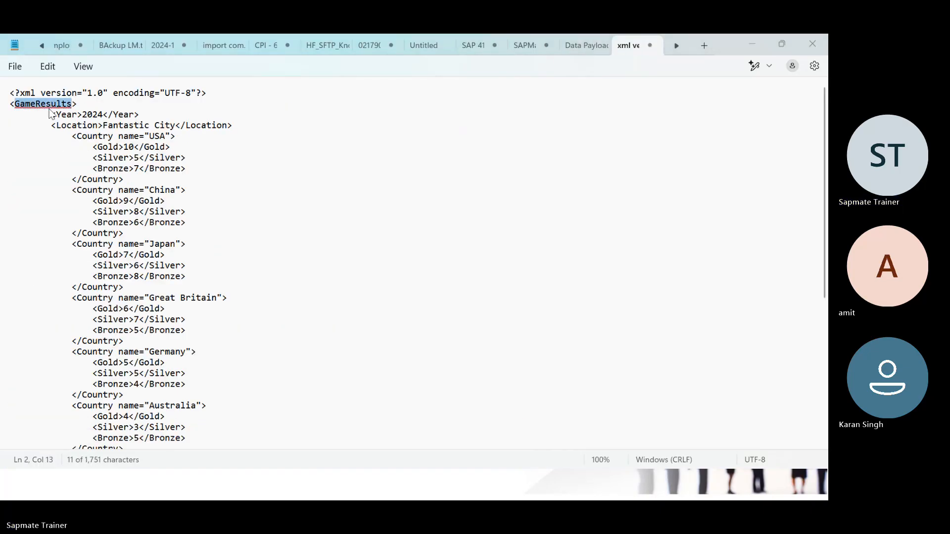
key(ctrl+c)
key(alt+Tab)
click(210, 365)
text(//)
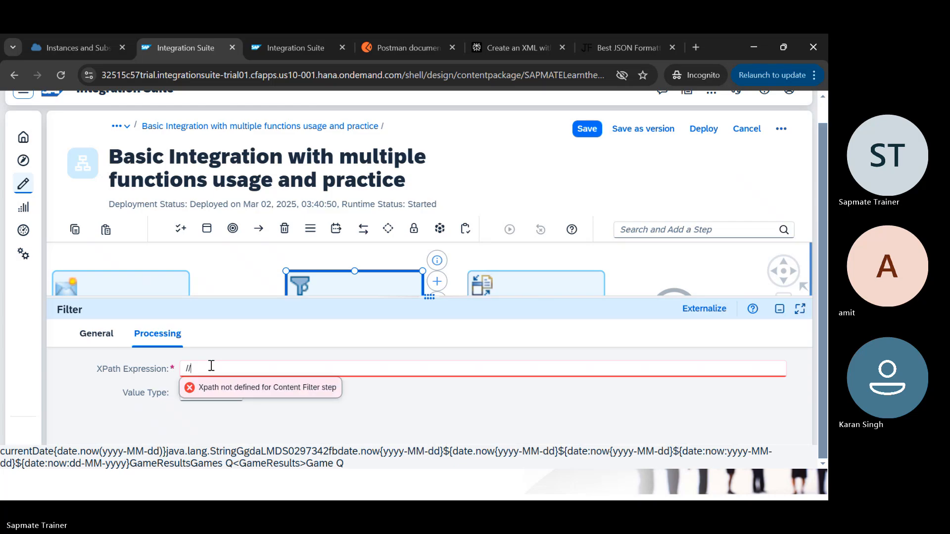
key(ctrl+v)
text(/)
Step: Append the copied Country element, then delete GameResults to leave '//Country'
key(alt+Tab)
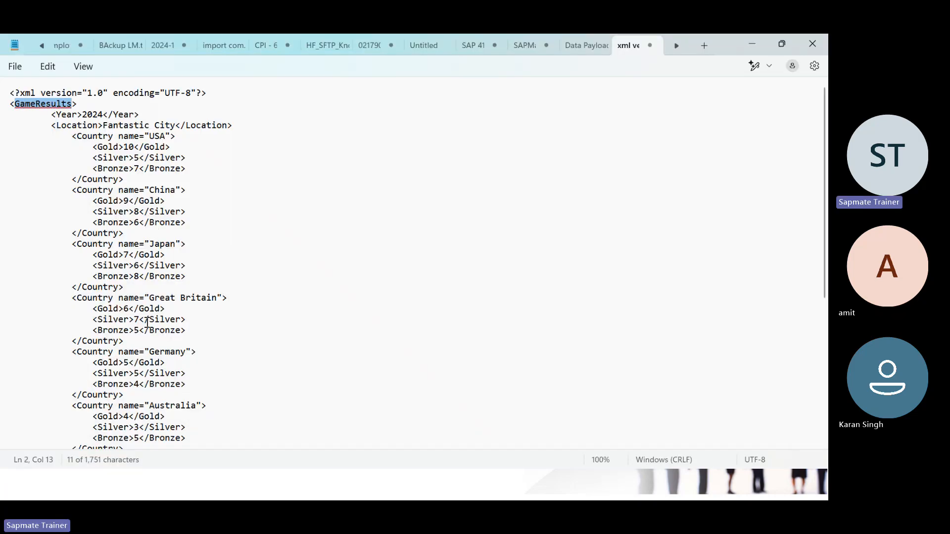
double_click(93, 137)
key(ctrl+c)
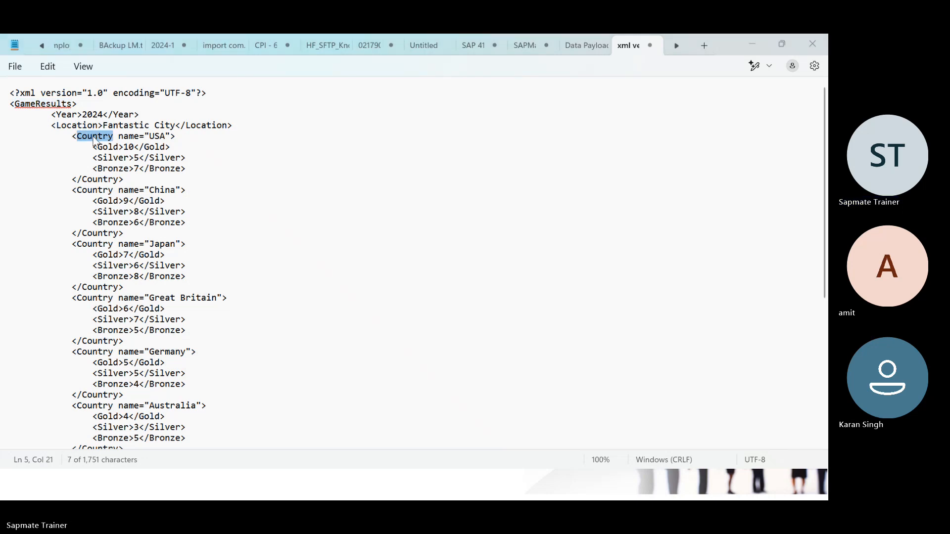
key(alt+Tab)
click(277, 367)
key(ctrl+v)
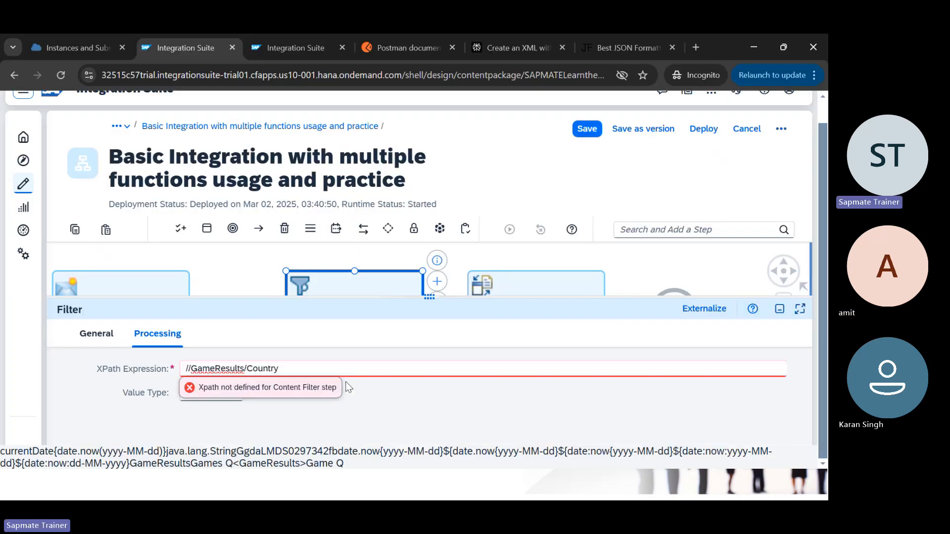
click(385, 403)
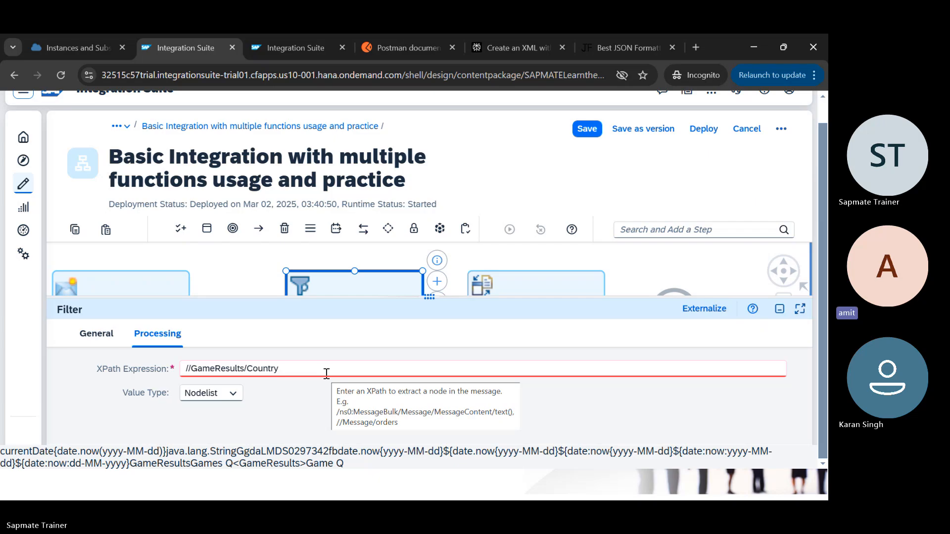
double_click(241, 371)
key(BackSpace)
key(BackSpace)
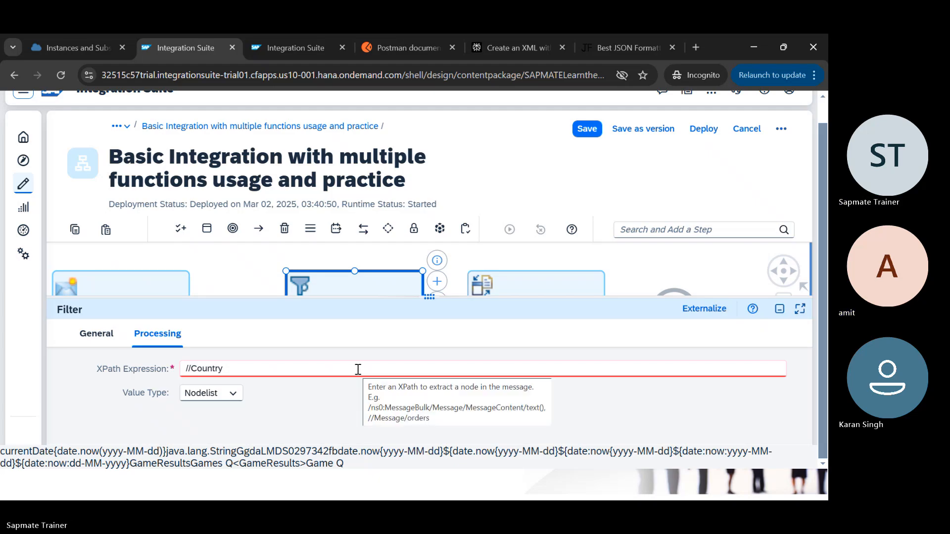
Step: Try the Node value type, then set it back to Nodelist
click(233, 394)
click(203, 332)
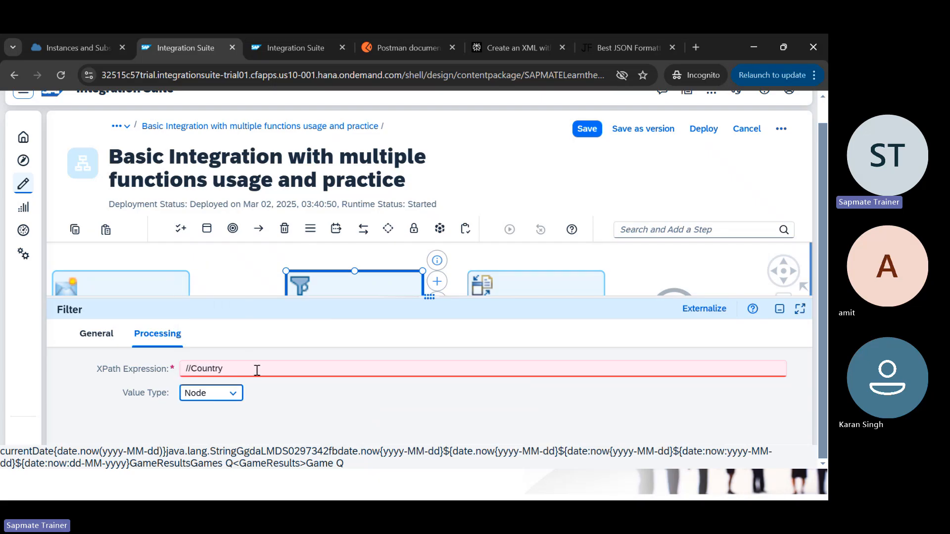
click(233, 394)
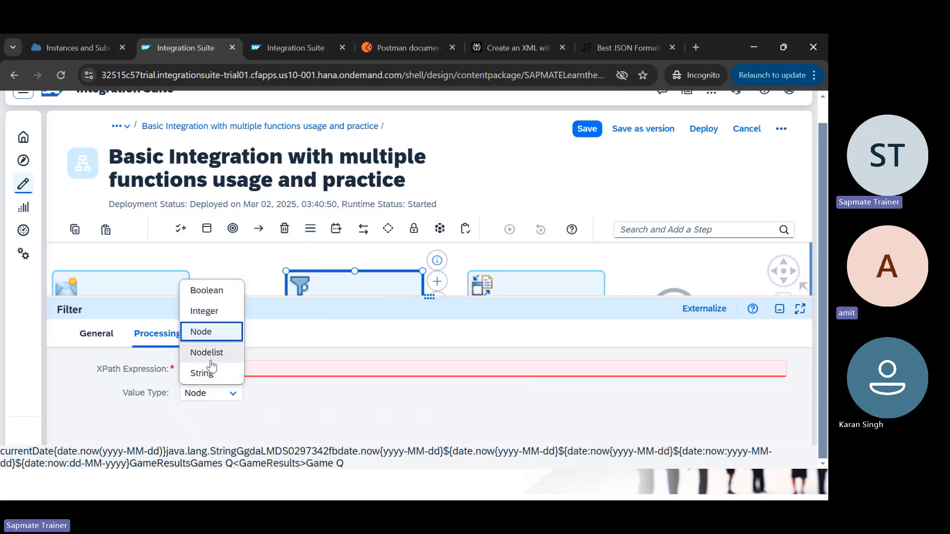
click(211, 363)
click(239, 393)
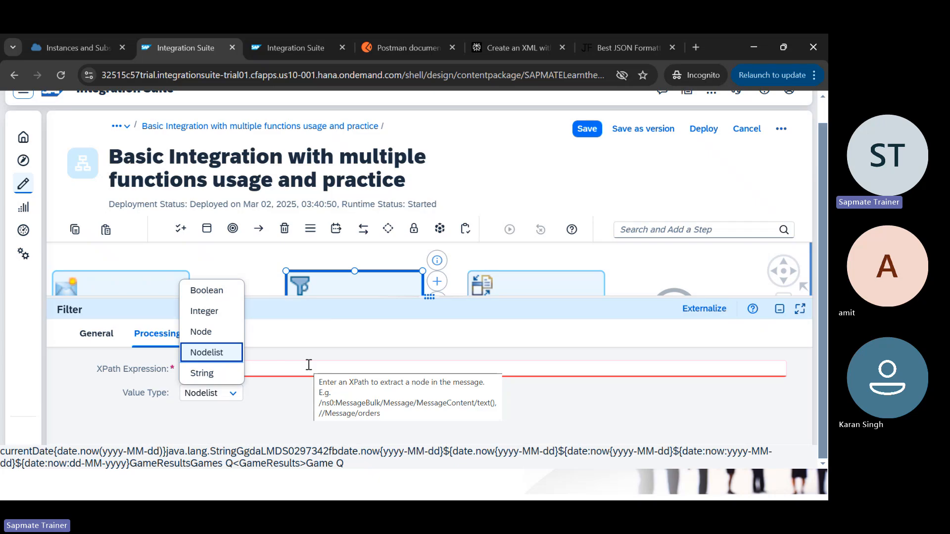
click(361, 348)
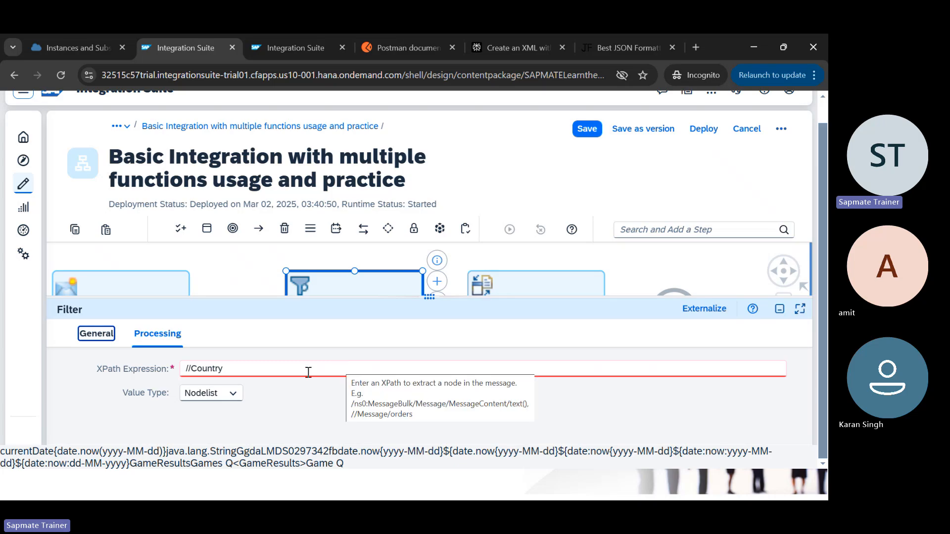
Step: Add '= "YES"' to the XPath, remove it again, and bring up the Value Type choices
click(264, 366)
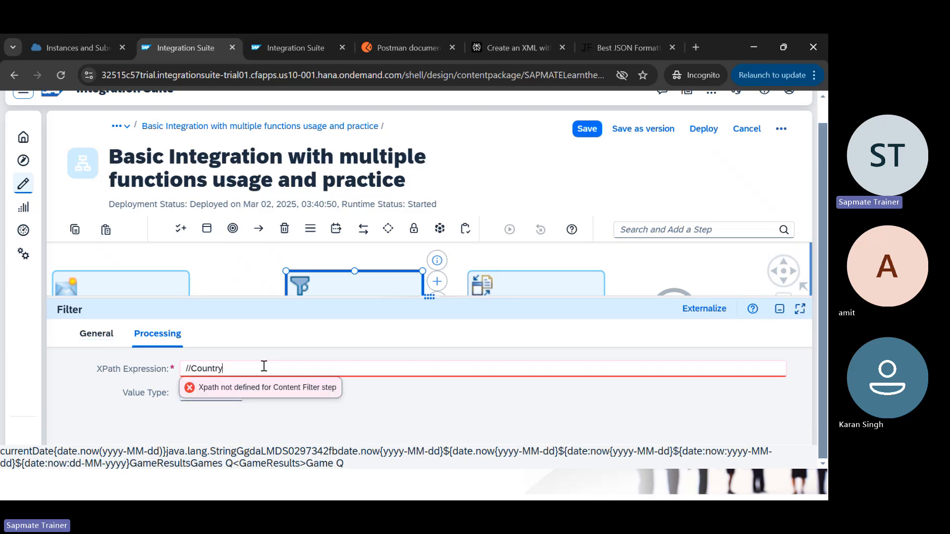
text(=)
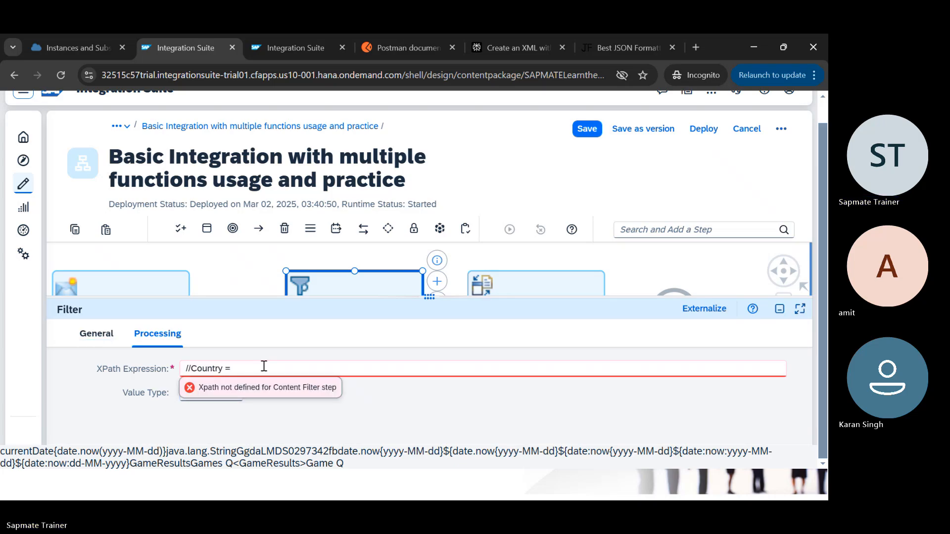
text( "YES")
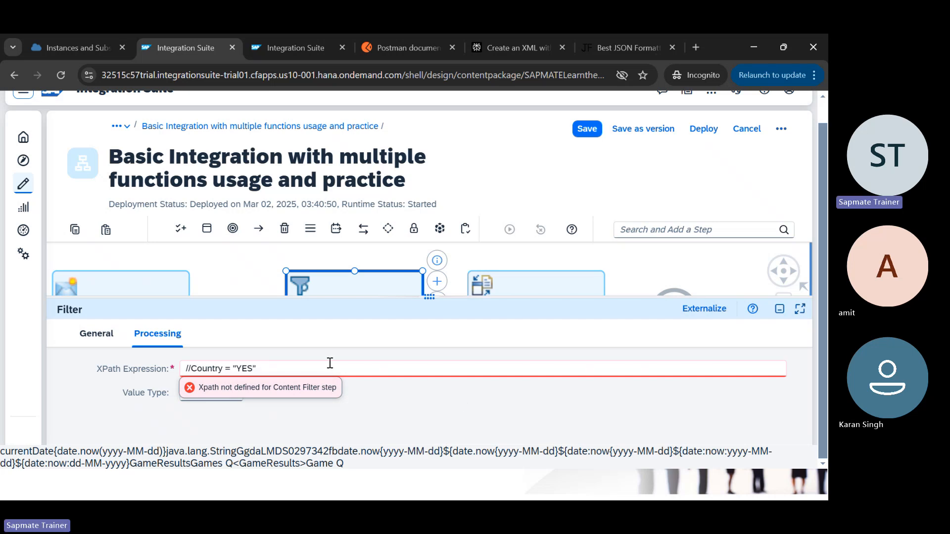
click(461, 396)
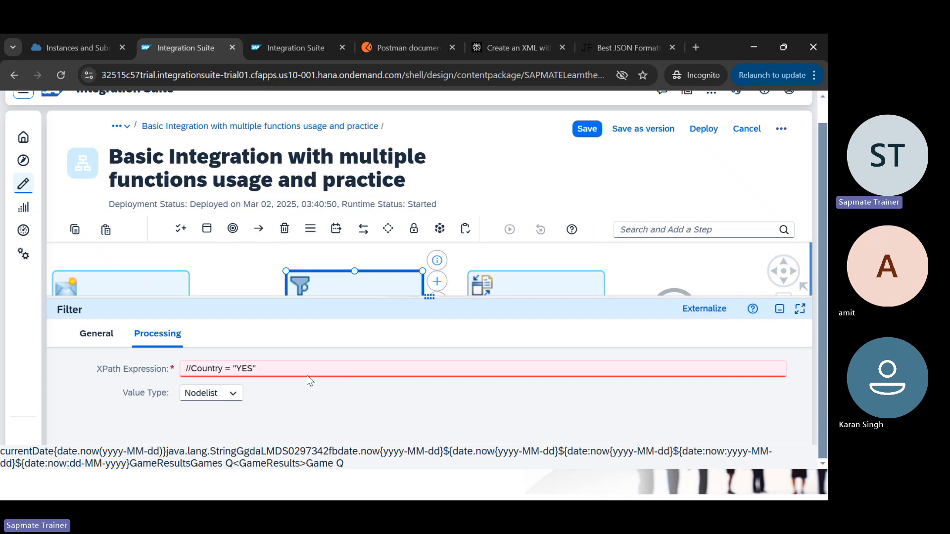
click(277, 368)
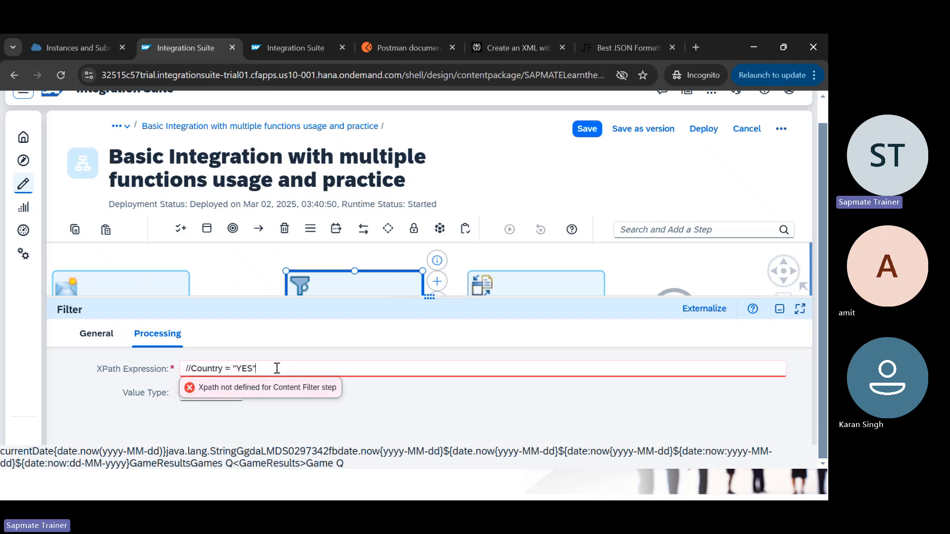
key(BackSpace)
key(BackSpace)
key(BackSpace)
key(BackSpace)
click(395, 407)
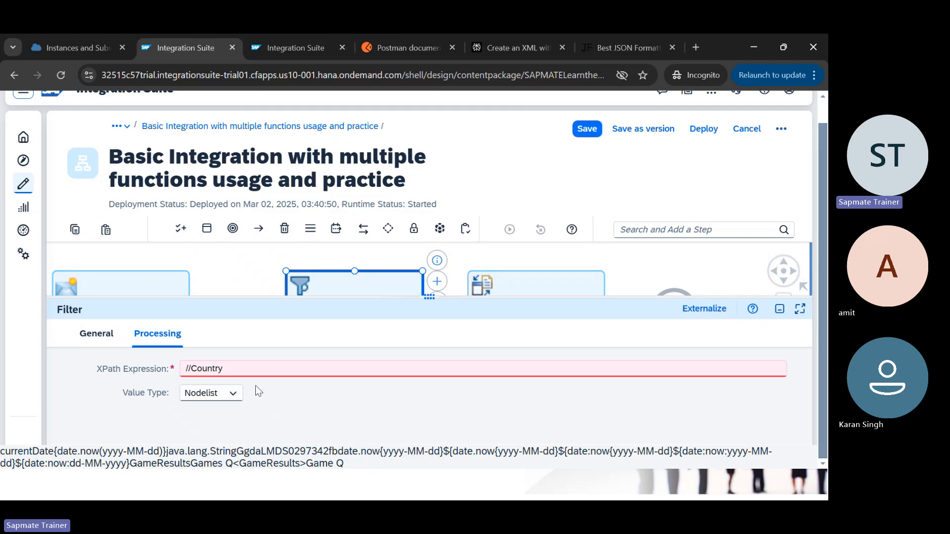
click(233, 393)
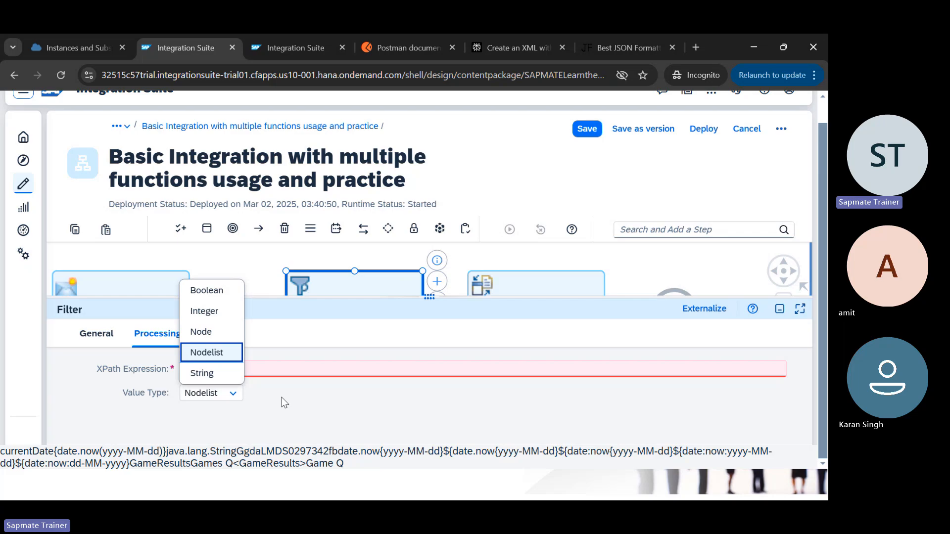
Step: Enter '//Country =' as the XPath and paste USA from the sample XML with quotes
click(299, 369)
text(//Country)
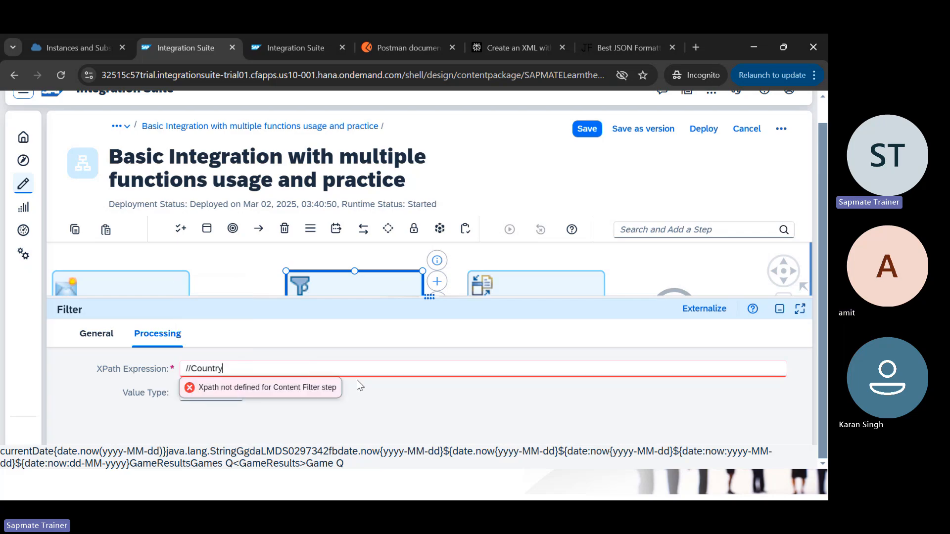
text( =)
key(alt+Tab)
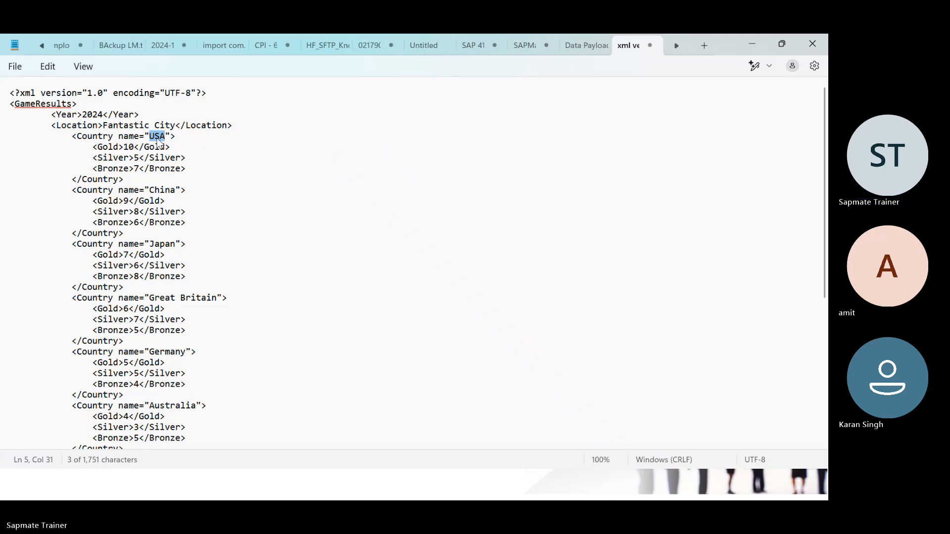
key(alt+Tab)
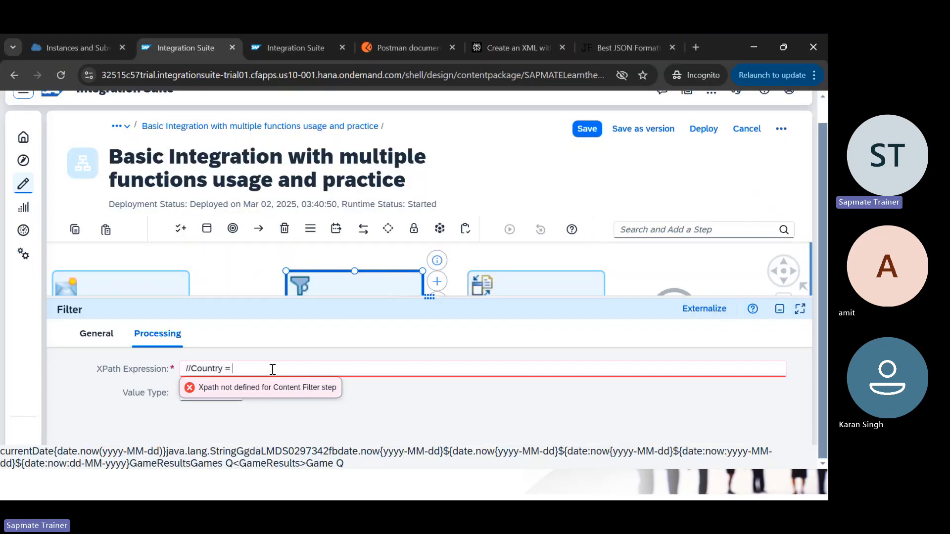
key(ctrl+v)
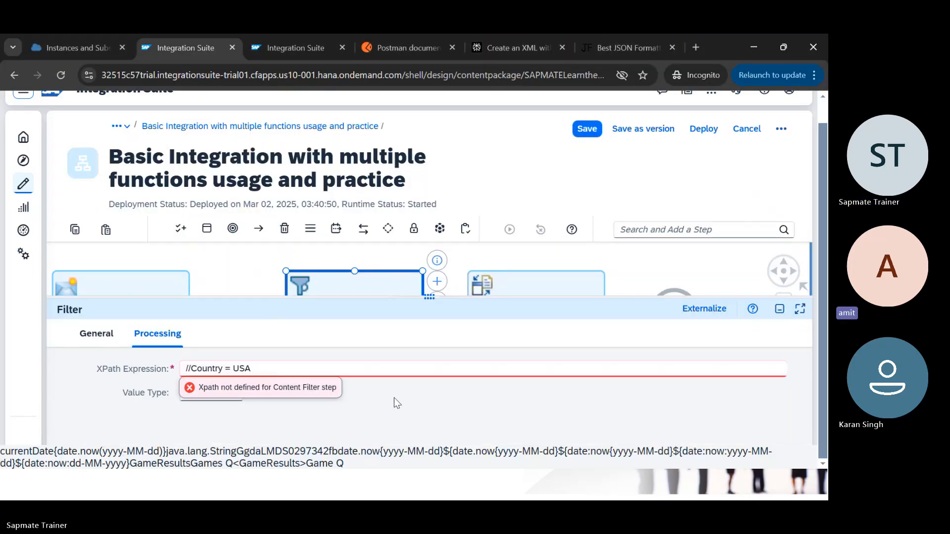
text(')
text(")
Step: Return to the Integration Suite tab, then bring the GameResults XML up in Notepad
key(alt+Tab)
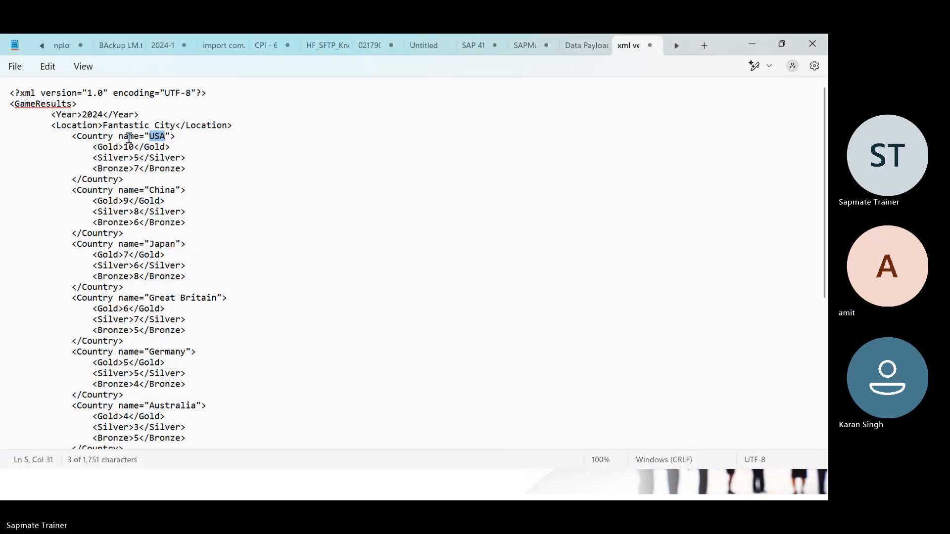
key(alt+Tab)
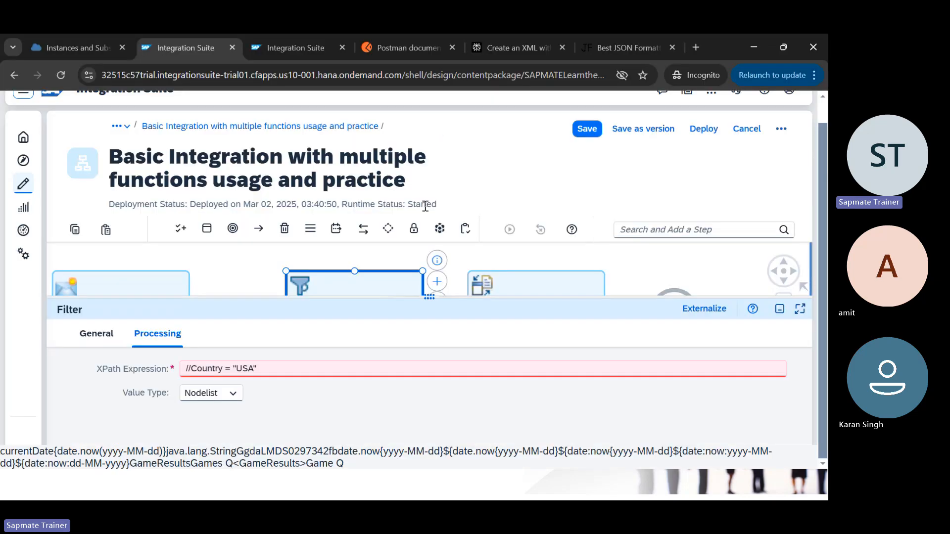
click(621, 47)
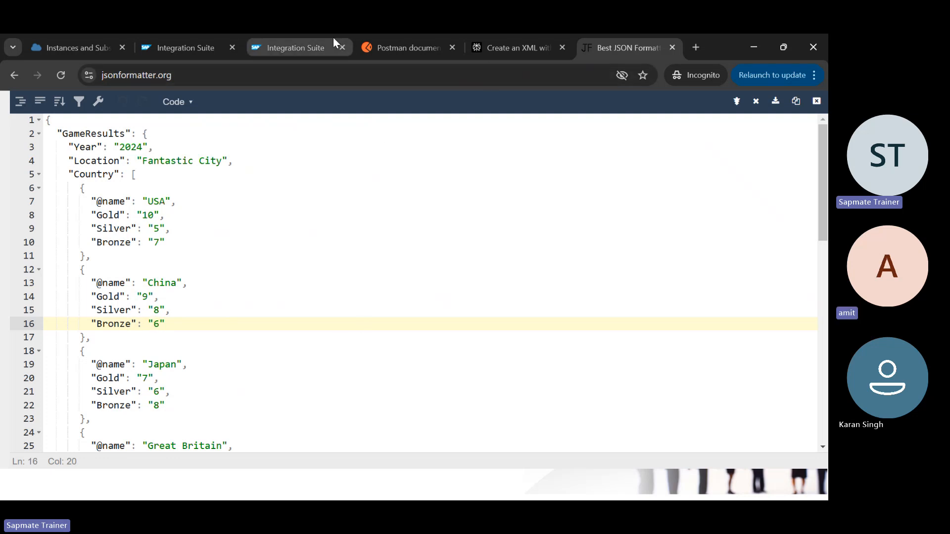
click(203, 45)
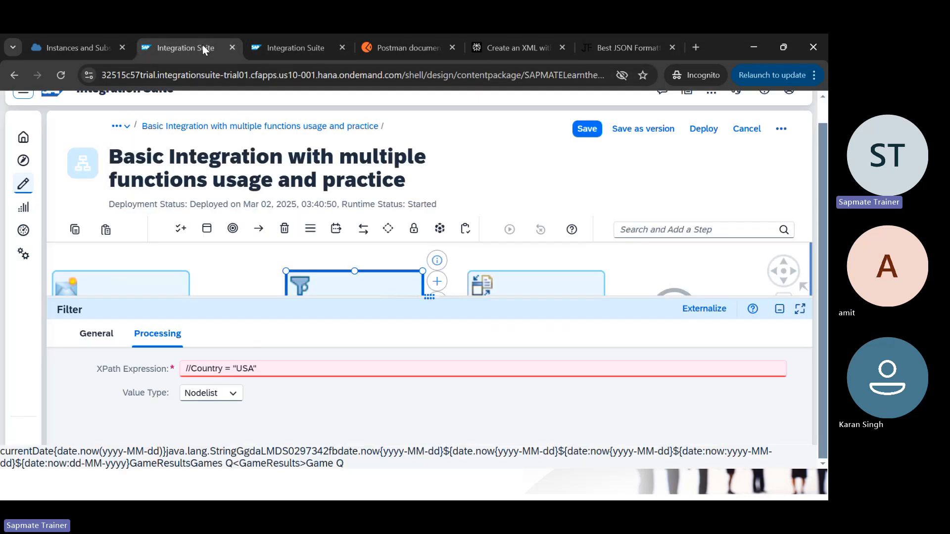
key(alt+Tab)
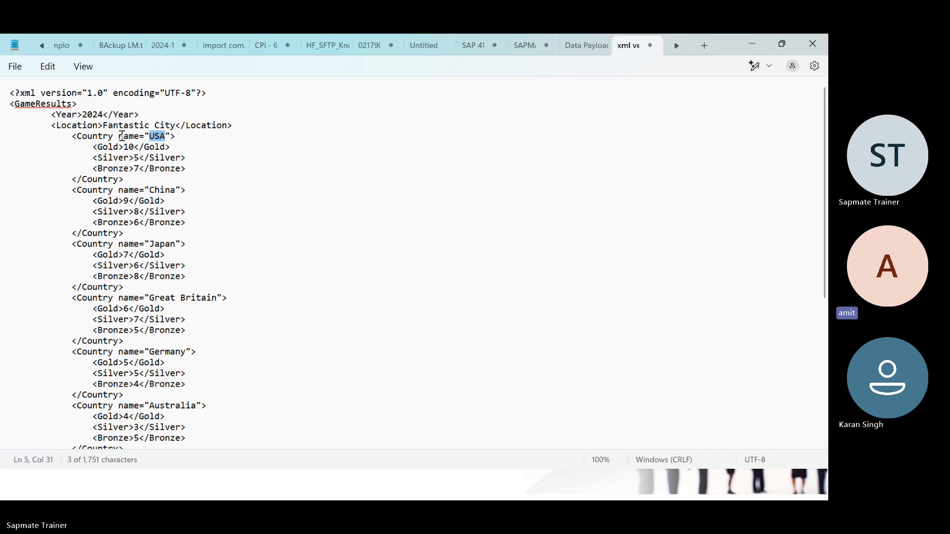
Step: Move the USA Country line's name attribute onto its own indented line as a <name> tag
click(120, 137)
key(BackSpace)
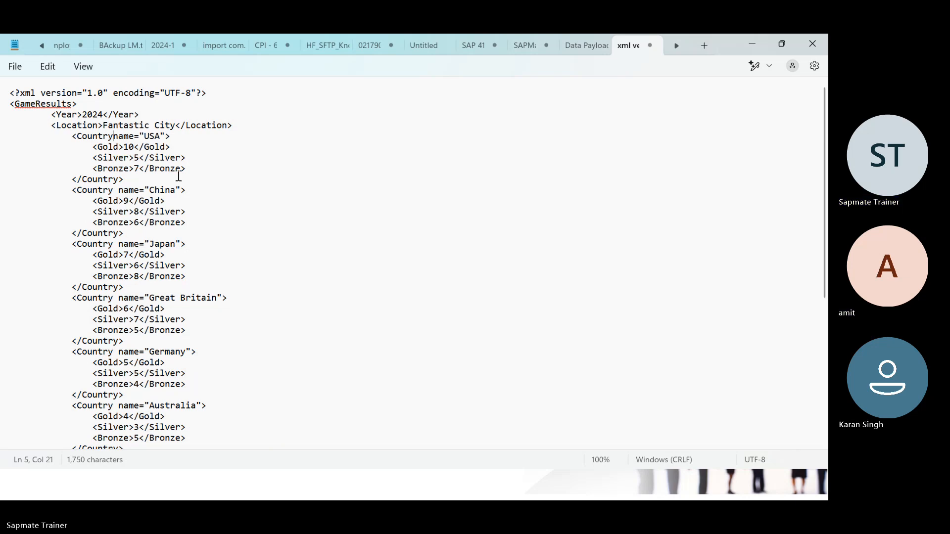
key(Return)
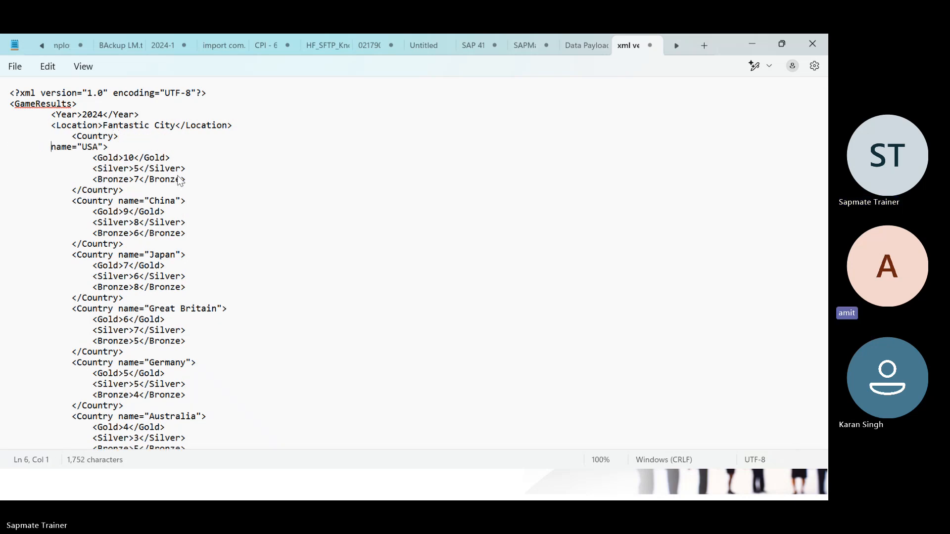
key(Tab)
text(<)
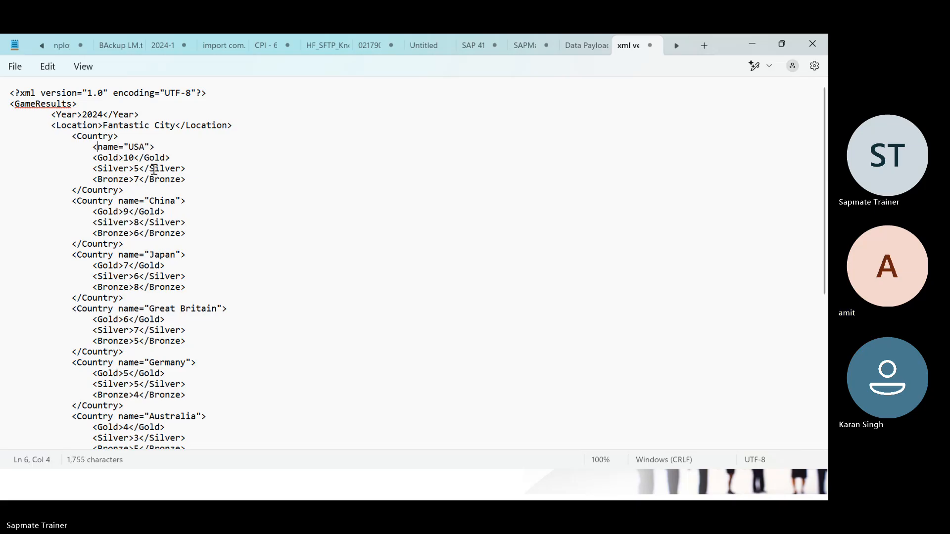
key(Right)
text(>)
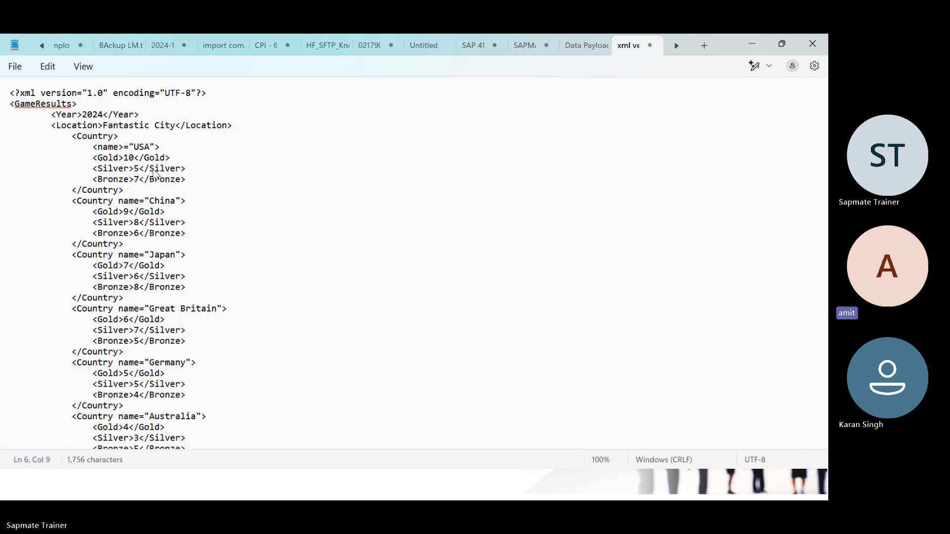
Step: Try closing the name element after USA, then put the quotes back around USA
key(Delete)
key(Delete)
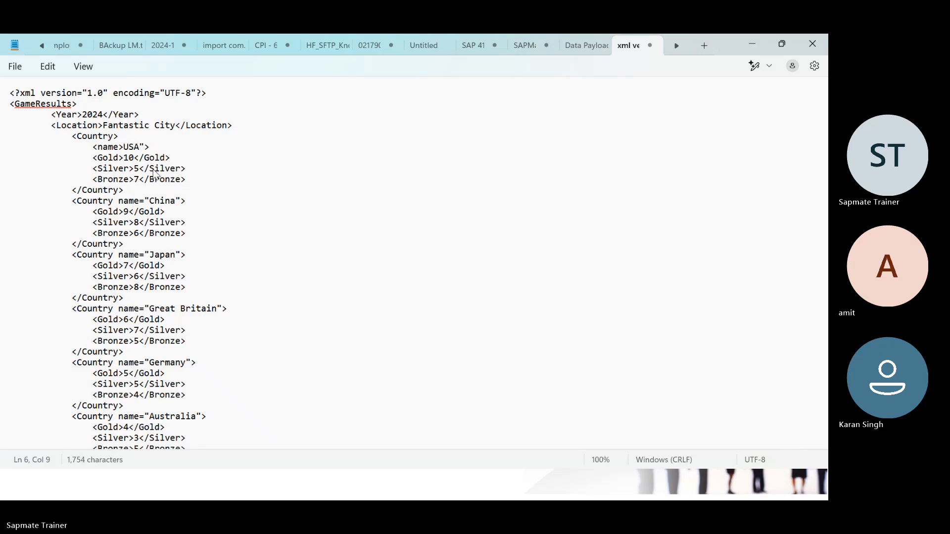
key(Right)
key(Right)
key(Right)
key(Delete)
text(</name)
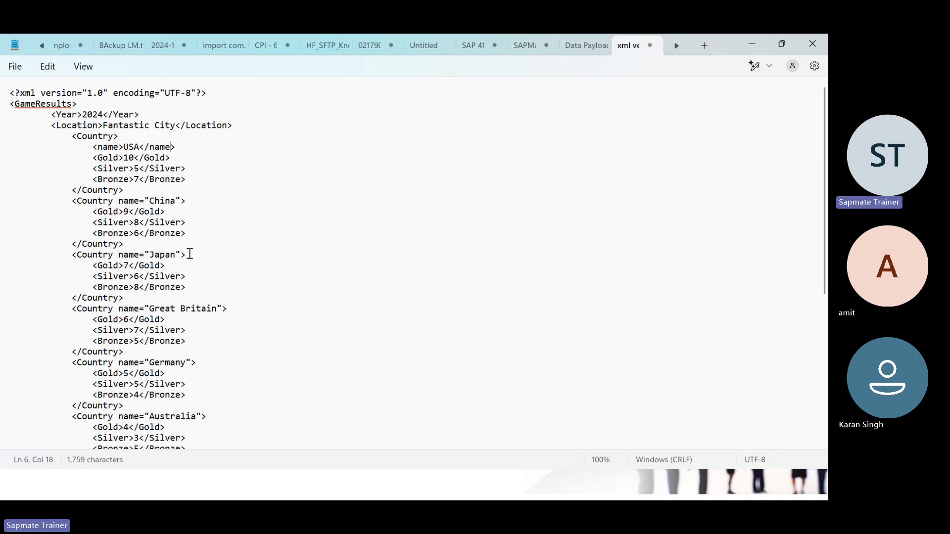
key(BackSpace)
key(BackSpace)
key(BackSpace)
key(BackSpace)
key(BackSpace)
key(BackSpace)
text(")
key(Left)
key(Left)
key(Left)
key(Left)
text(")
key(Left)
Step: Undo and redo until the GameResults XML matches the original, checking it over
key(ctrl+z)
key(ctrl+z)
key(ctrl+z)
key(ctrl+z)
key(ctrl+z)
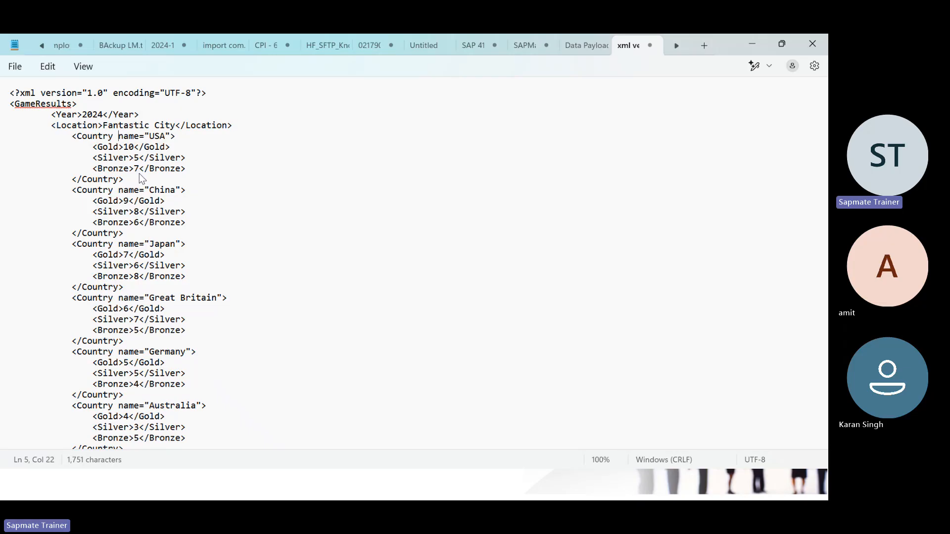
key(ctrl+z)
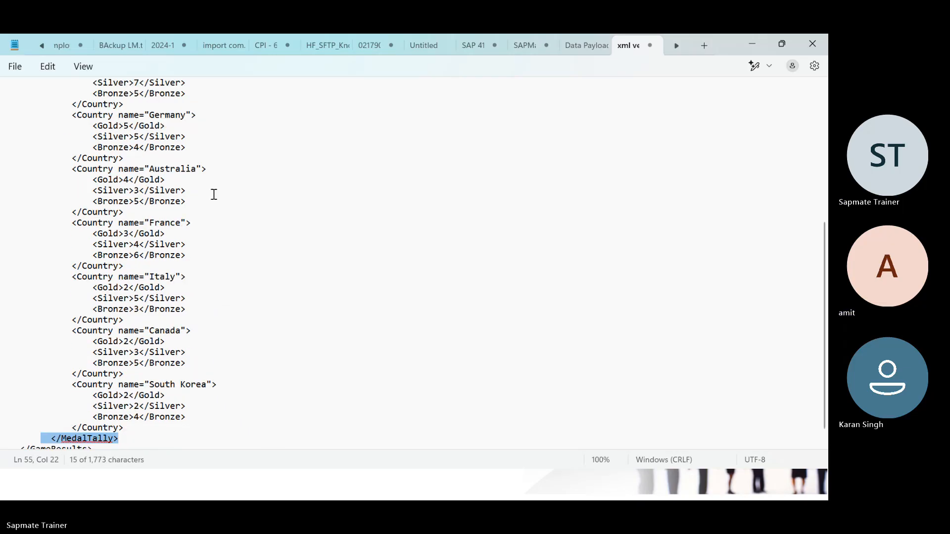
key(ctrl+y)
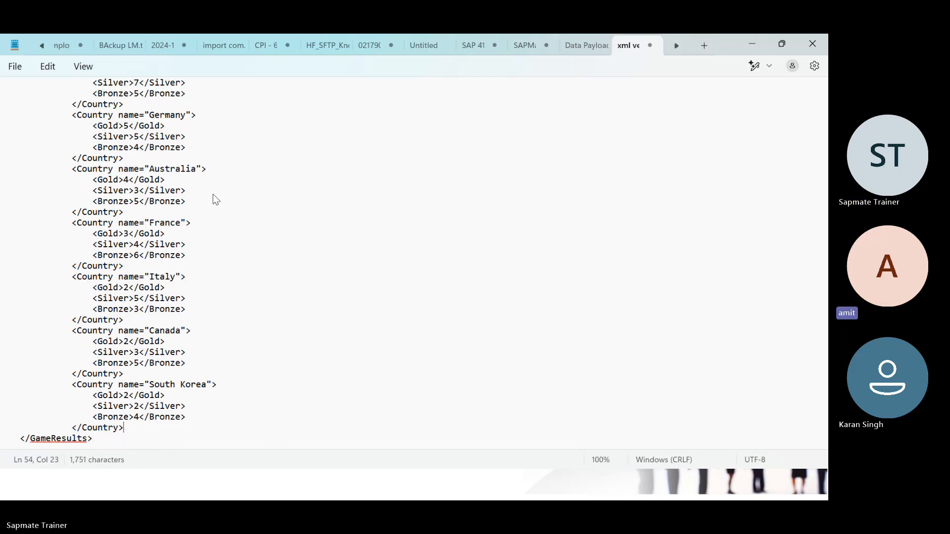
scroll(214, 195, up, 7)
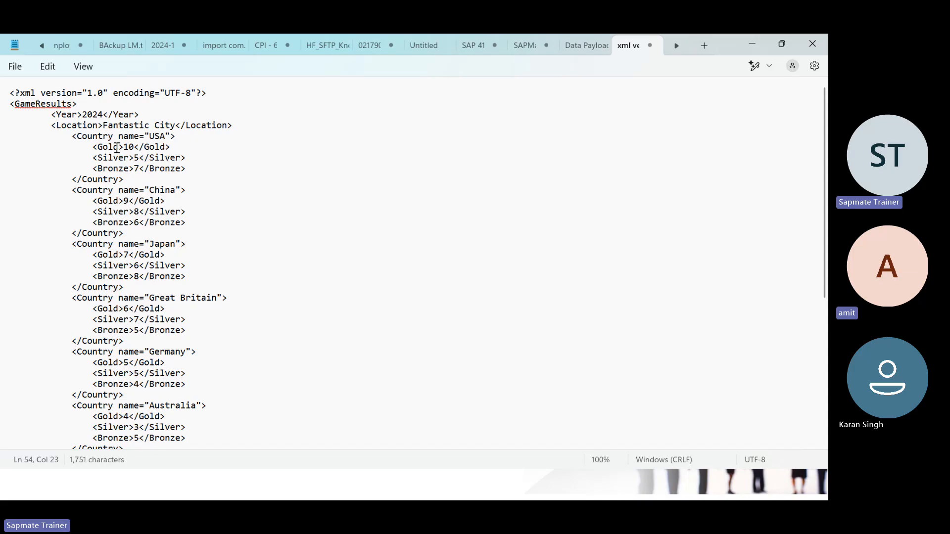
scroll(154, 287, down, 1)
scroll(155, 290, down, 6)
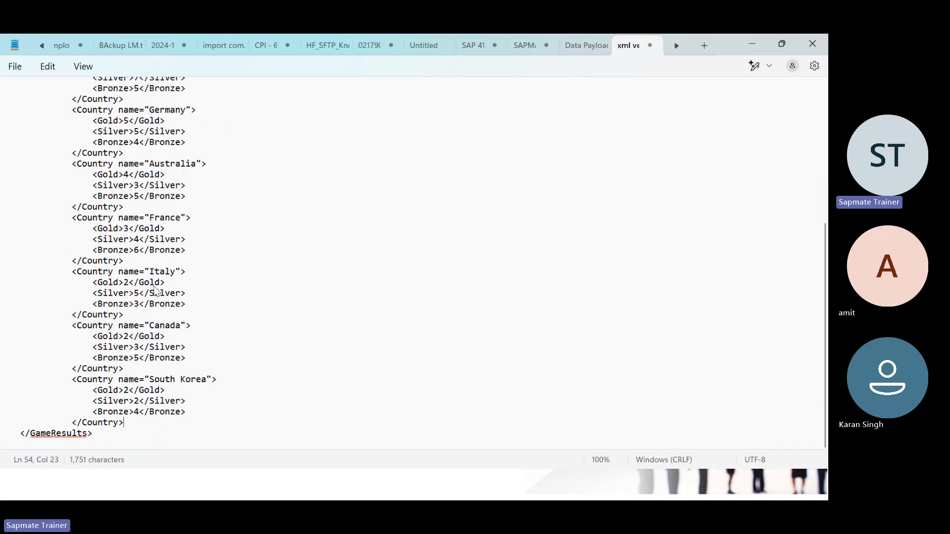
scroll(154, 288, up, 7)
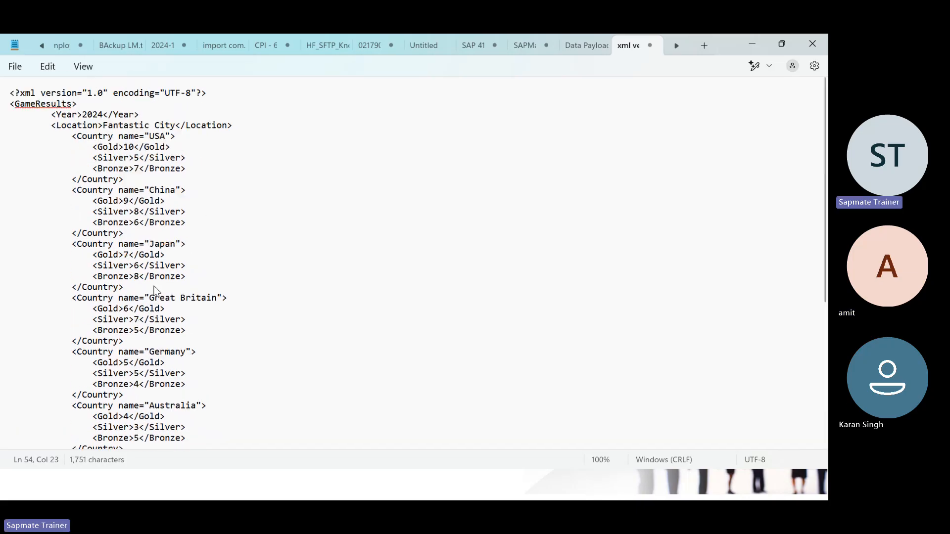
scroll(138, 300, down, 7)
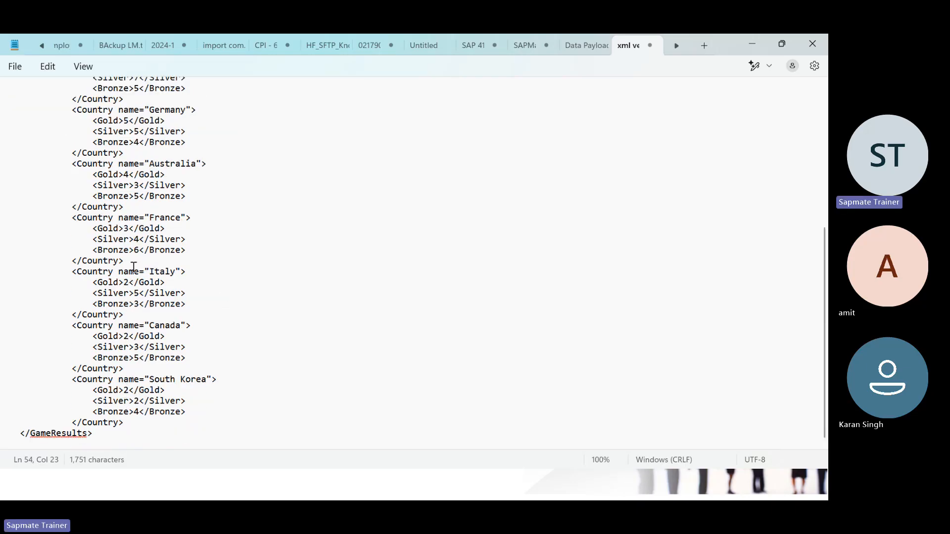
scroll(135, 228, up, 1)
scroll(134, 227, up, 4)
scroll(139, 225, up, 4)
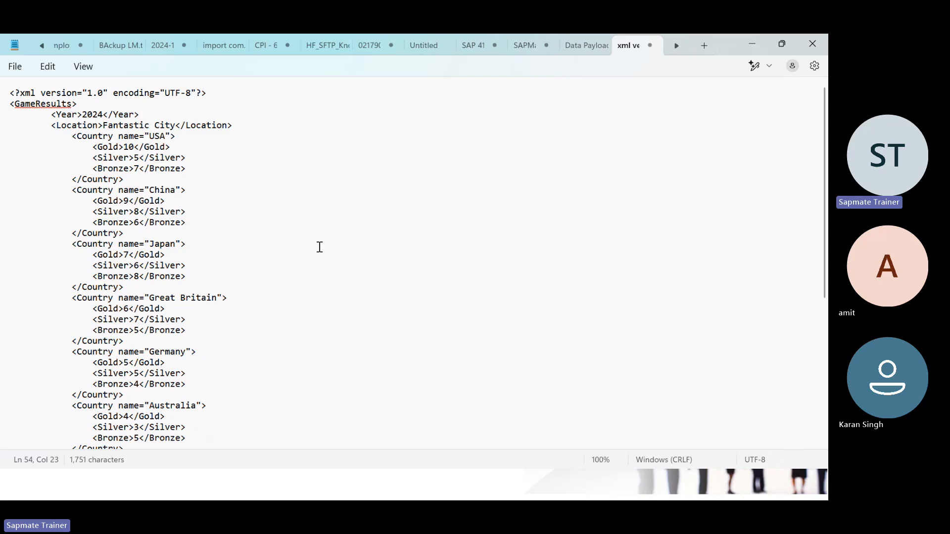
key(alt+Tab)
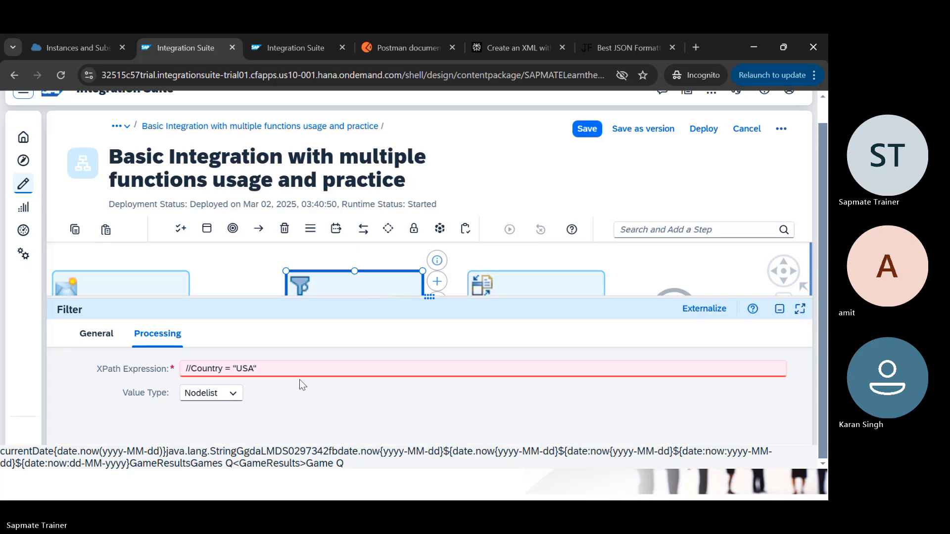
Step: Delete the USA comparison from the XPath and copy the Gold element name from the XML
click(367, 334)
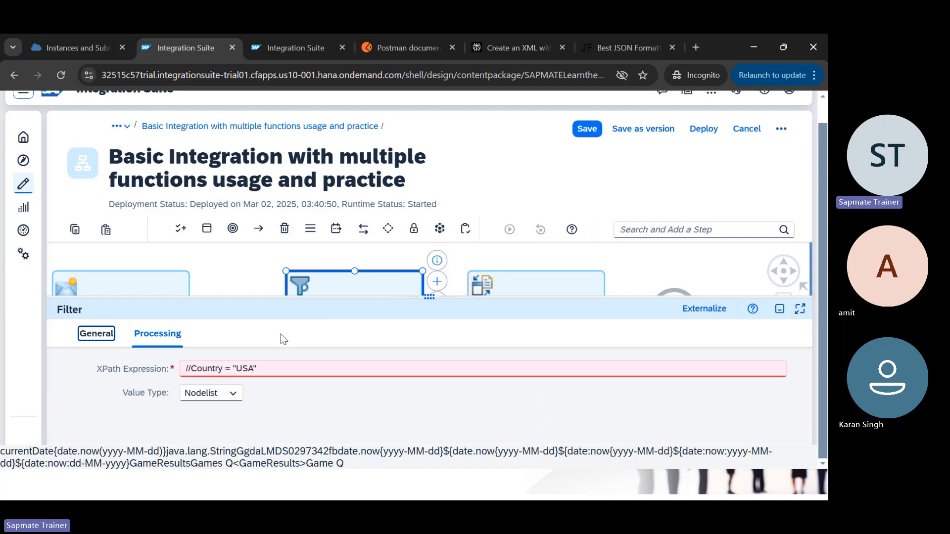
click(258, 366)
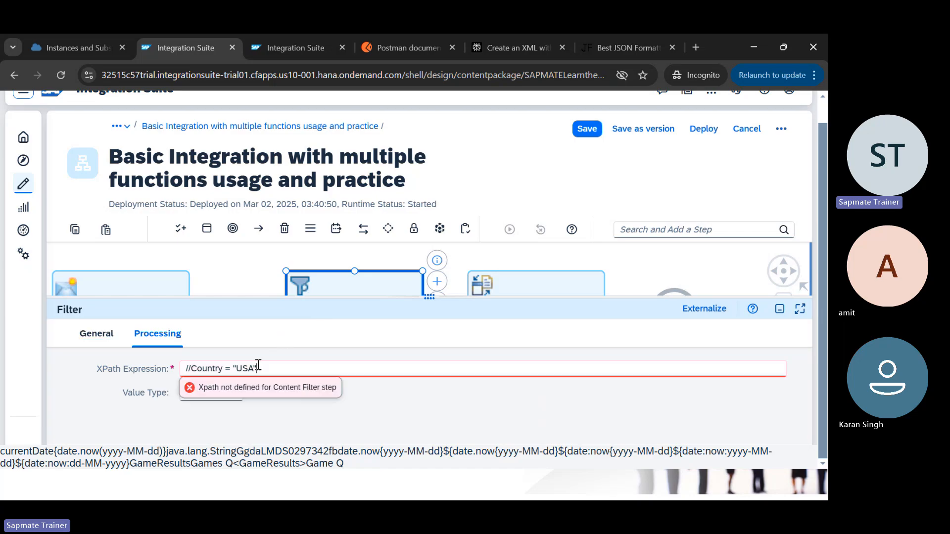
key(BackSpace)
key(BackSpace)
key(BackSpace)
key(BackSpace)
key(BackSpace)
key(BackSpace)
key(alt+Tab)
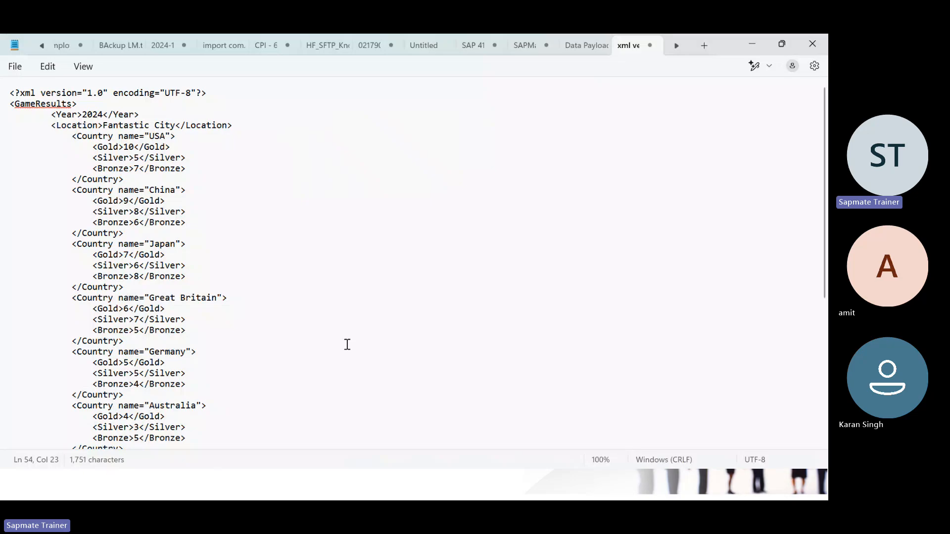
double_click(109, 148)
key(ctrl+c)
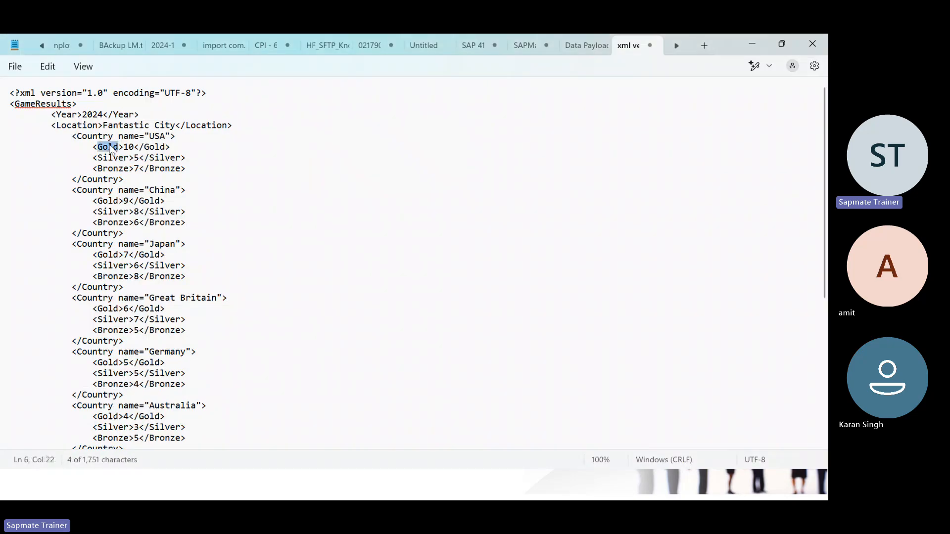
key(alt+Tab)
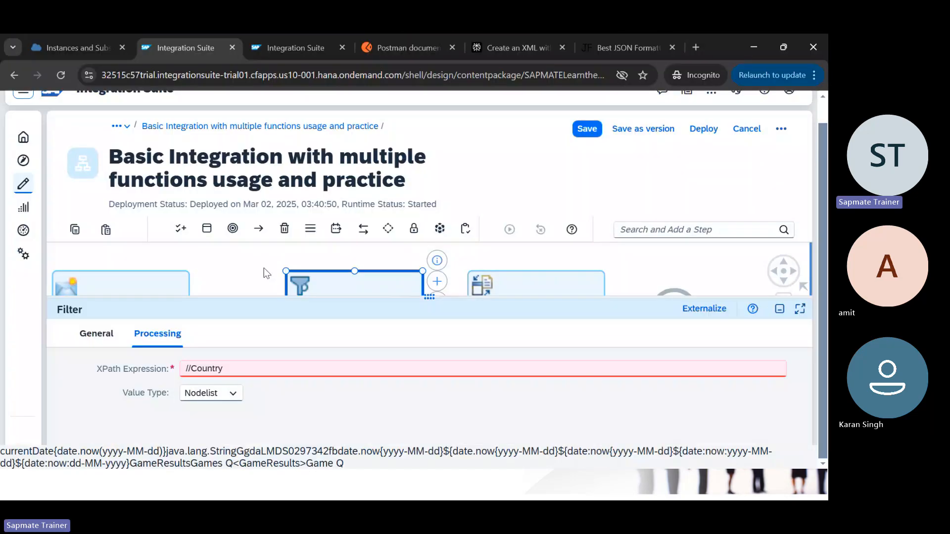
Step: Complete the XPath as //Country/Gold > 5 and apply it
text(/)
key(ctrl+v)
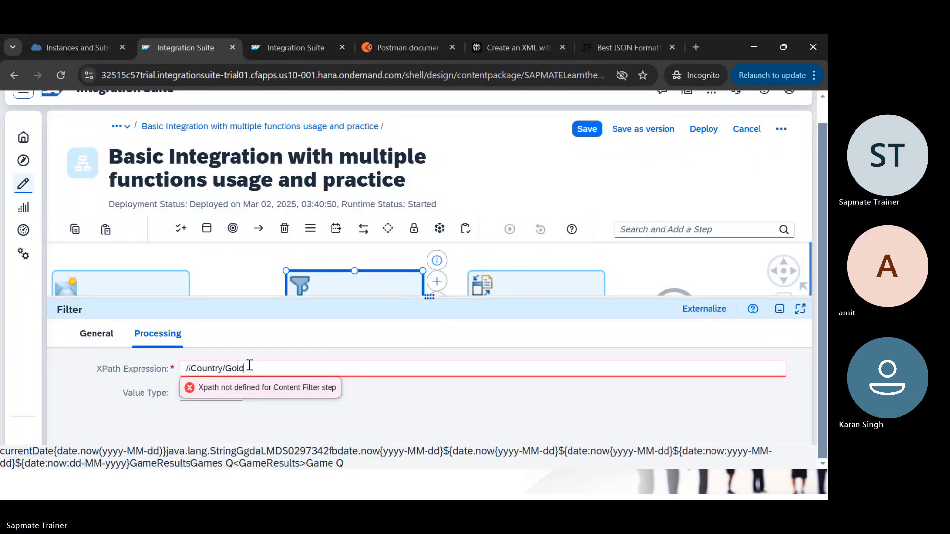
text(>)
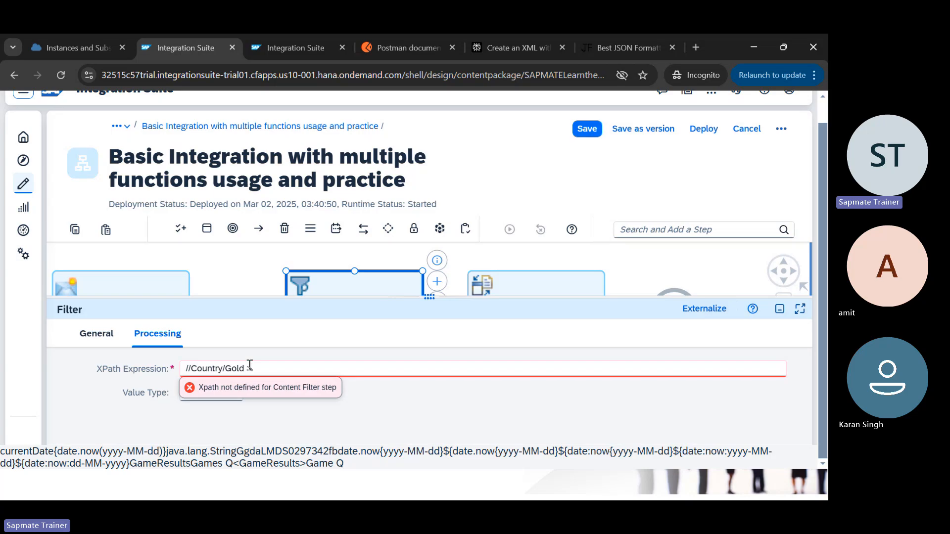
text(=)
key(BackSpace)
text(5)
click(379, 412)
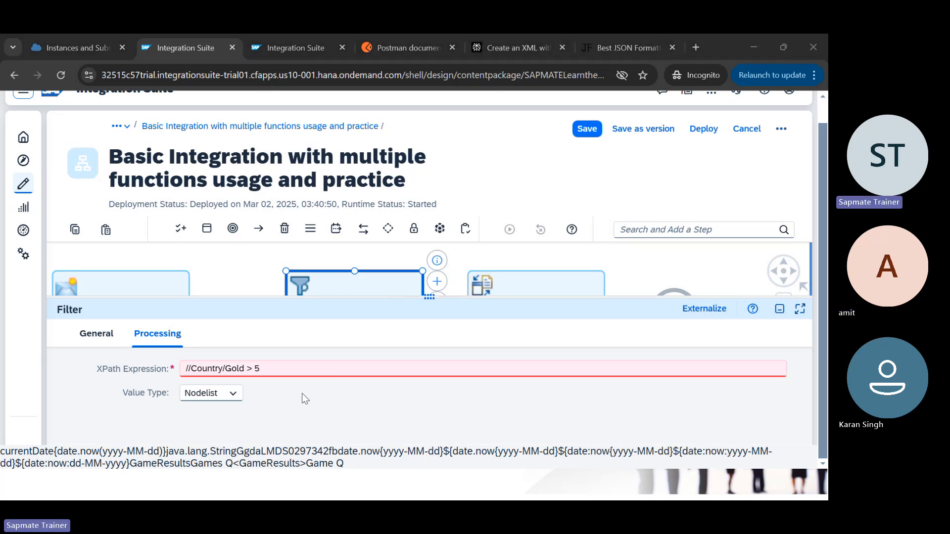
key(alt+Tab)
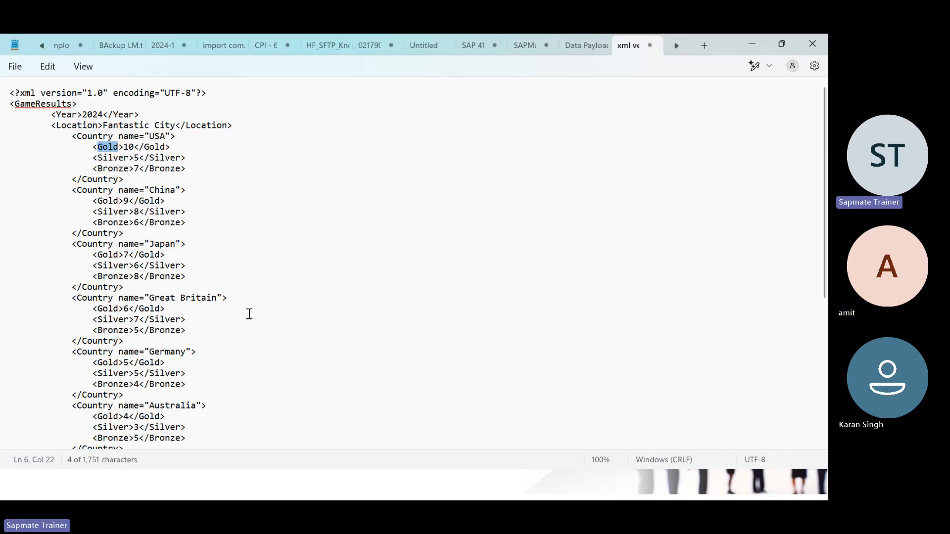
Step: Resize the properties panel to confirm Value Type Nodelist and save the integration flow
key(alt+Tab)
drag(429, 298, 437, 363)
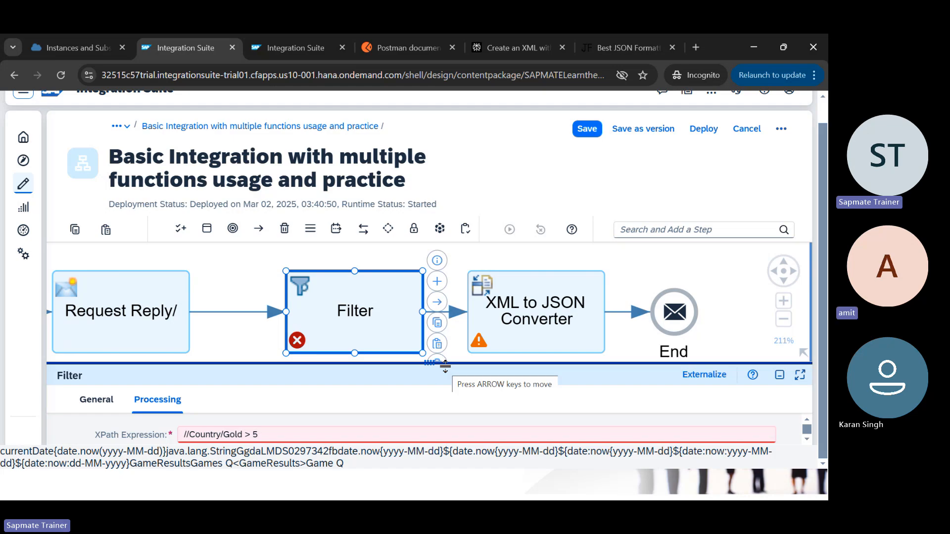
drag(445, 366, 416, 256)
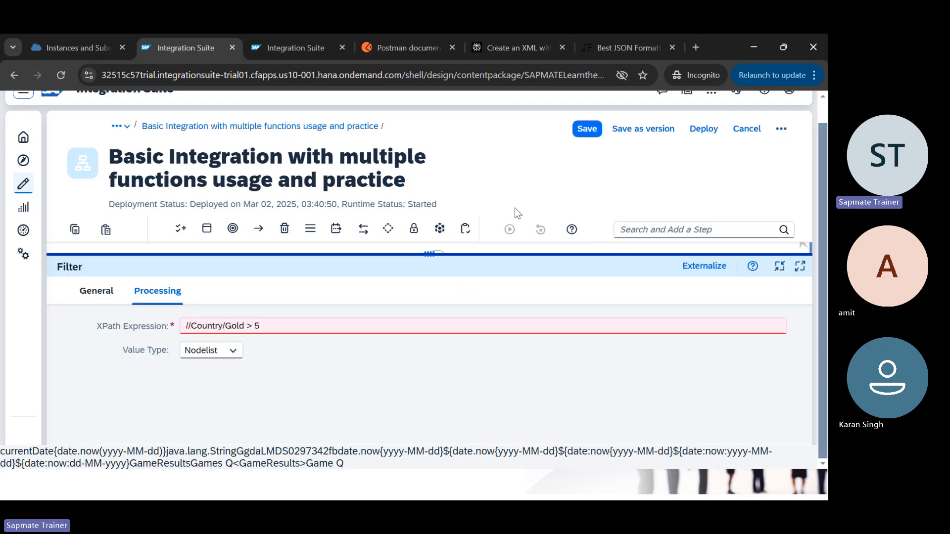
drag(430, 254, 413, 365)
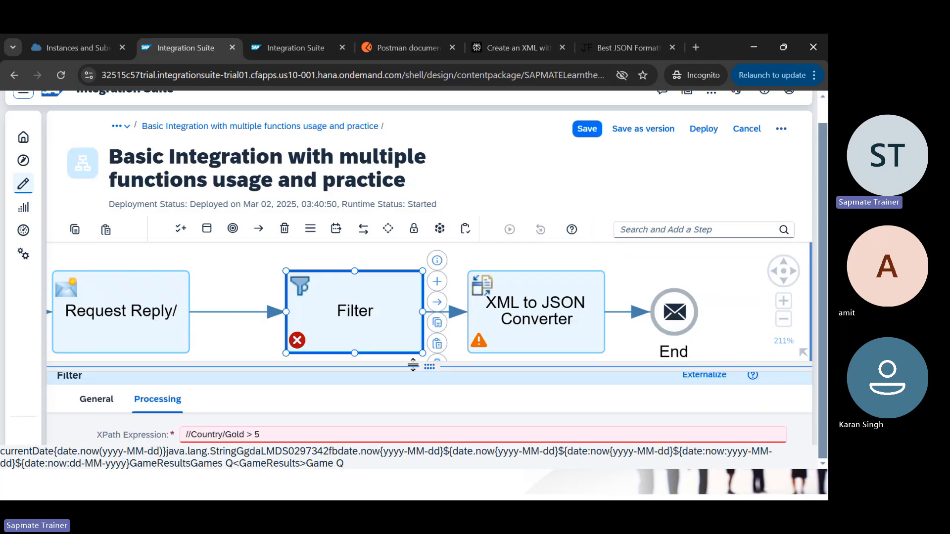
click(586, 129)
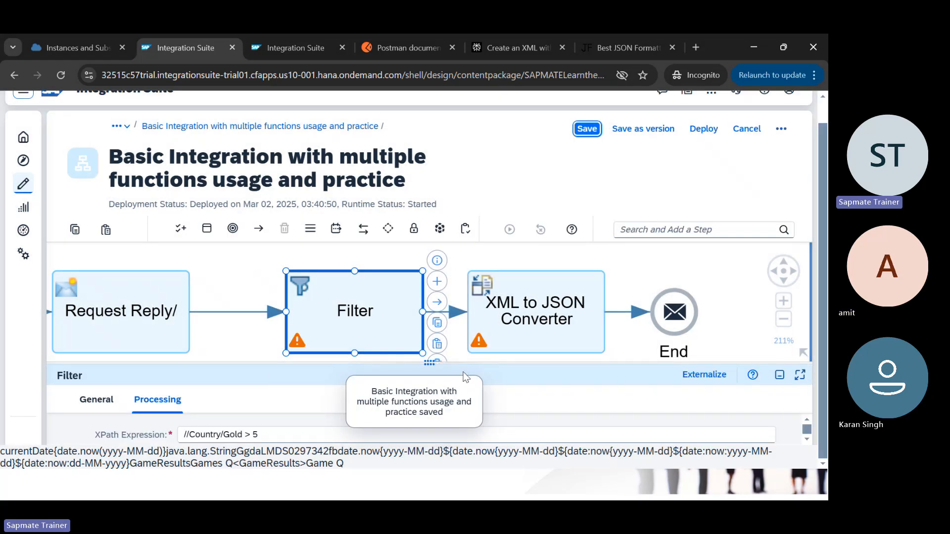
drag(468, 365, 466, 325)
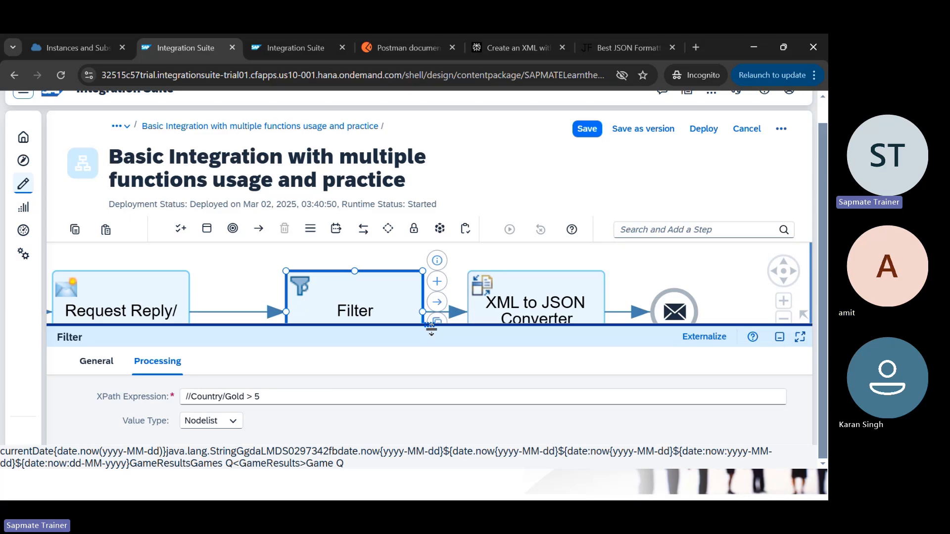
mouse_move(430, 330)
mouse_down()
mouse_move(428, 397)
mouse_move(429, 332)
mouse_up()
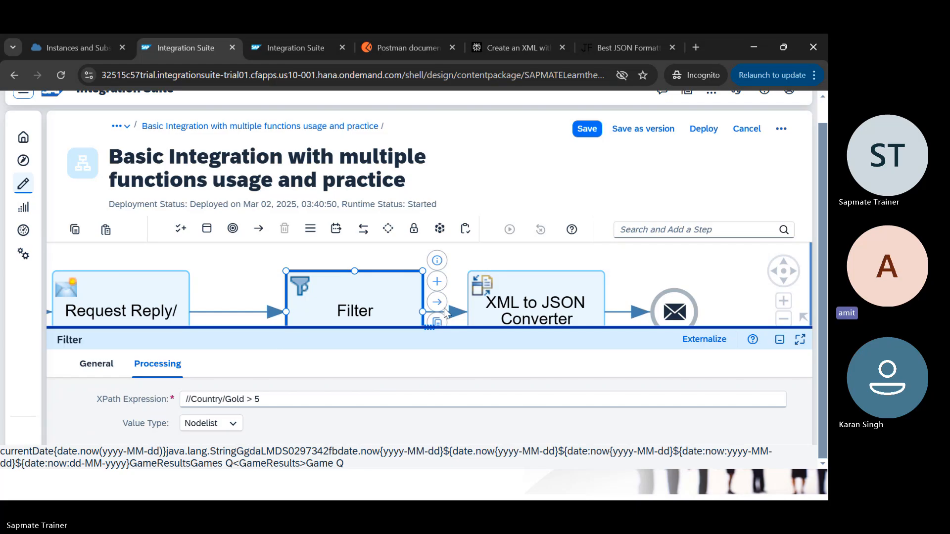
Step: Set the flow's log level to Trace from the Monitor's All integration content list
click(295, 48)
click(88, 159)
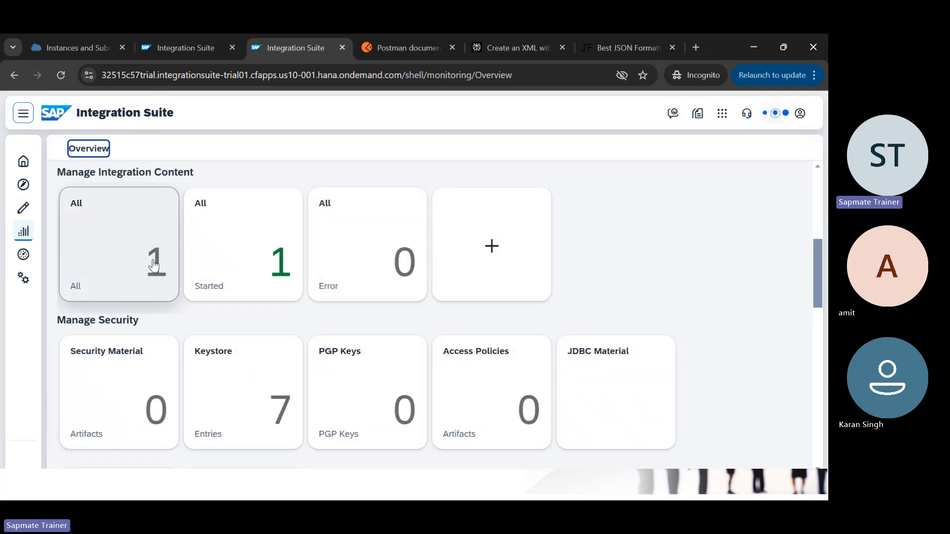
click(154, 262)
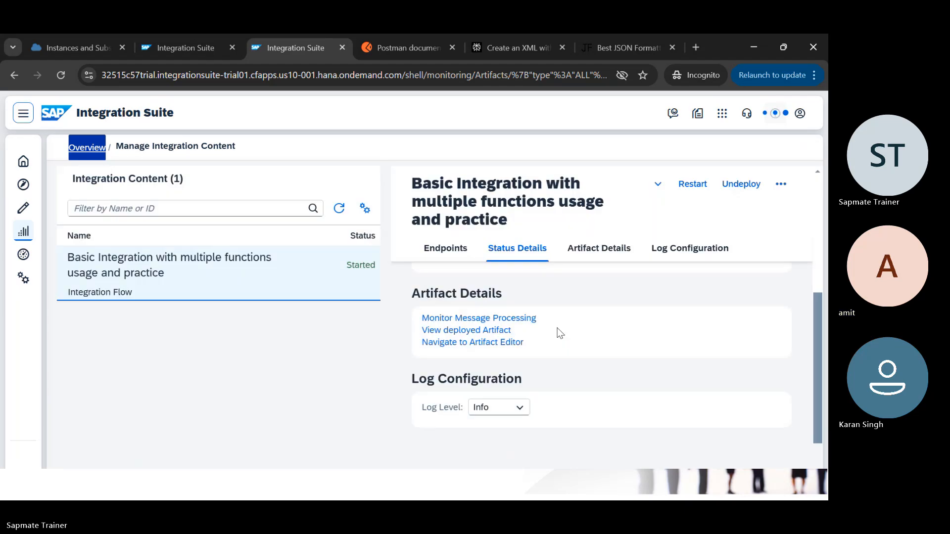
scroll(614, 370, down, 2)
click(520, 312)
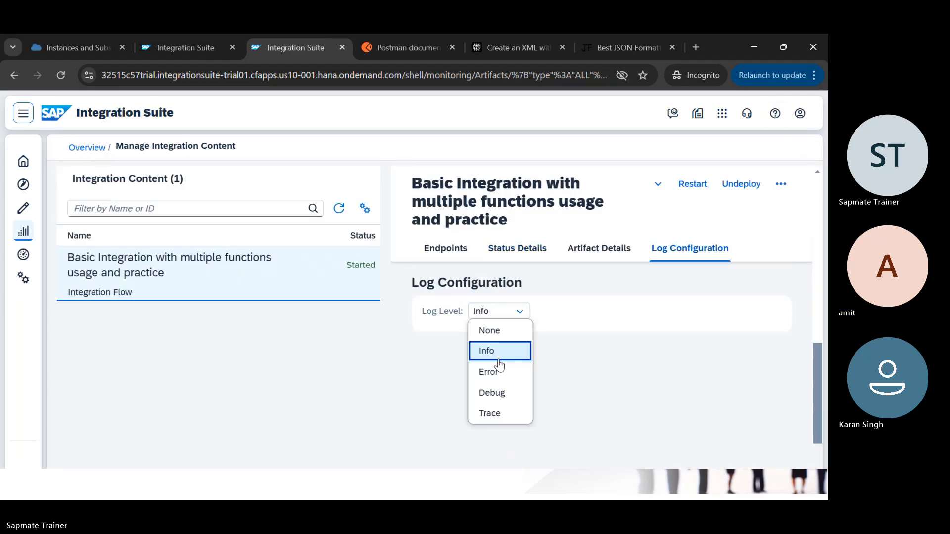
click(490, 414)
click(479, 319)
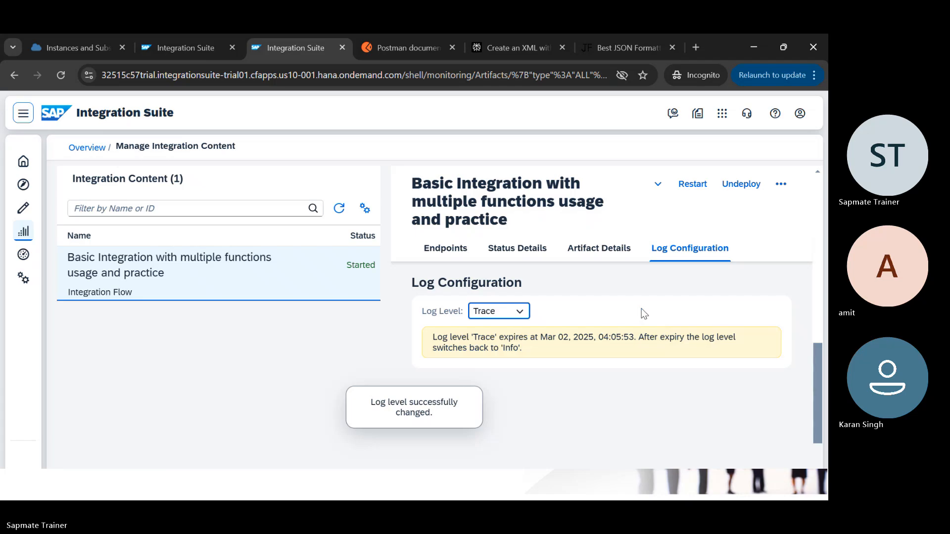
Step: Deploy the integration flow to Cloud Integration and dismiss the triggered notice
key(ctrl+Page_Up)
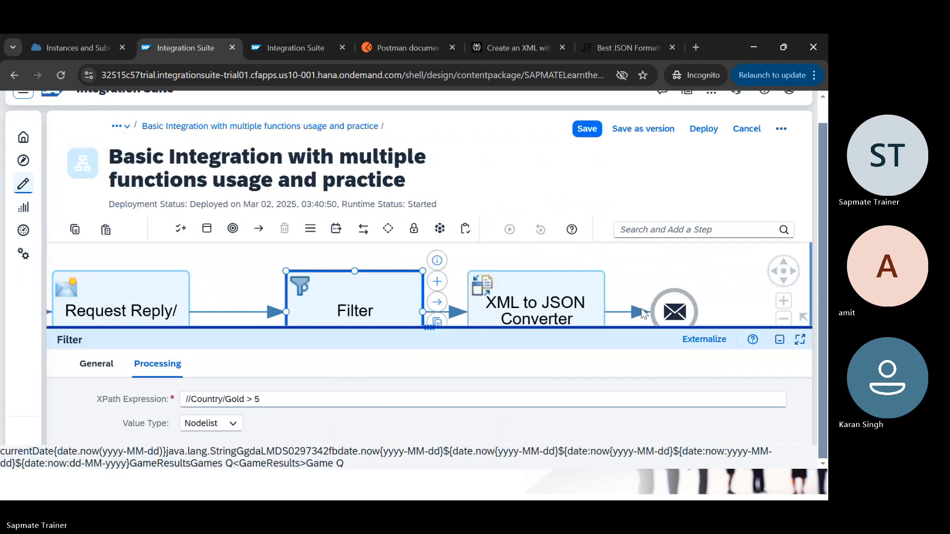
click(702, 130)
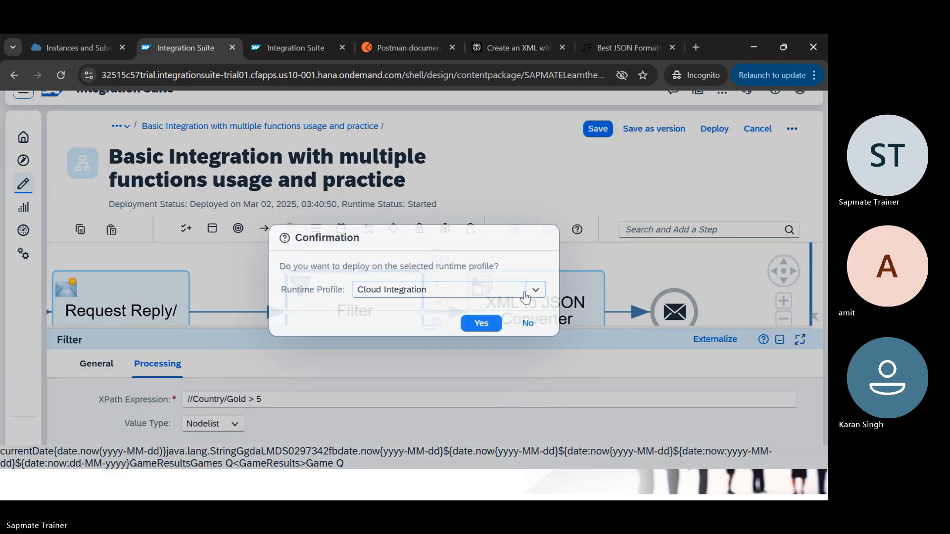
click(489, 323)
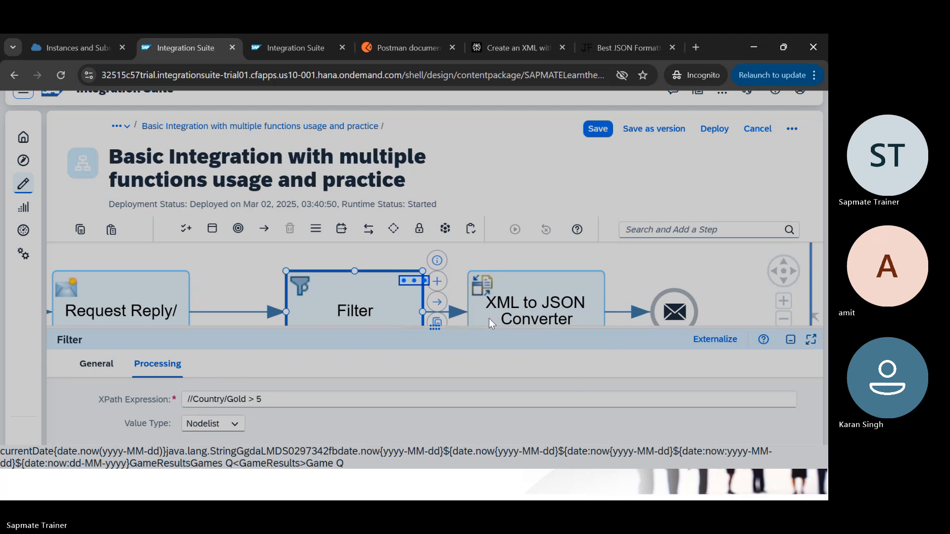
key(Return)
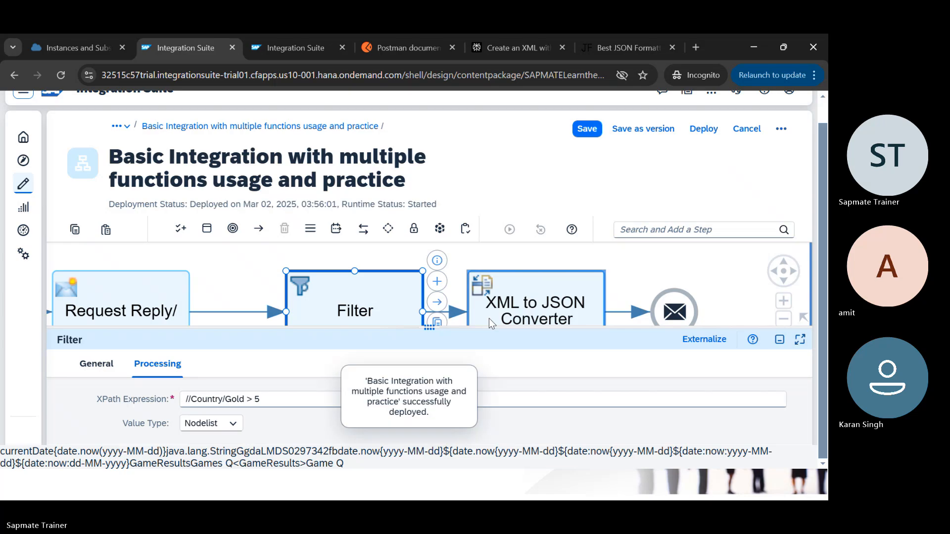
key(ctrl+Tab)
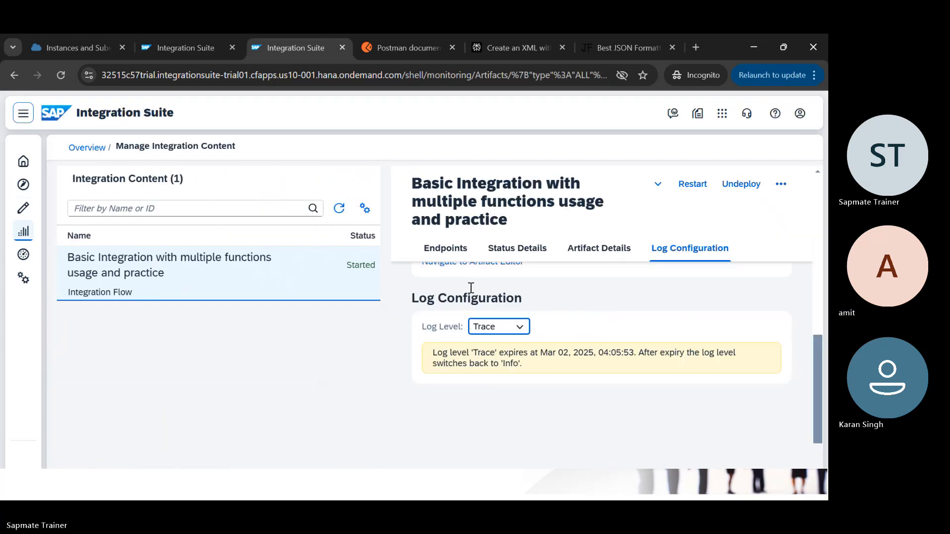
Step: Open this flow's failed message in Message Processing and expand its full error details
scroll(461, 284, up, 3)
click(487, 377)
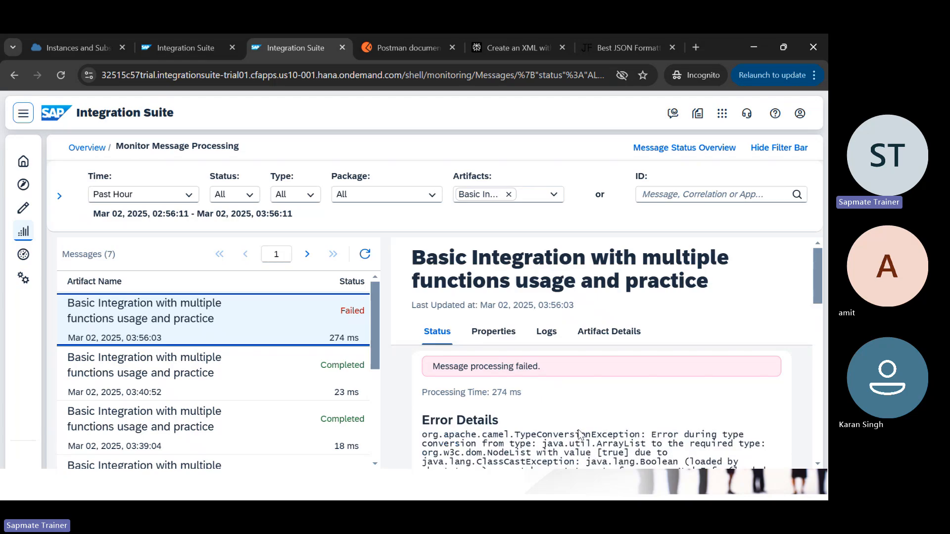
scroll(580, 435, down, 1)
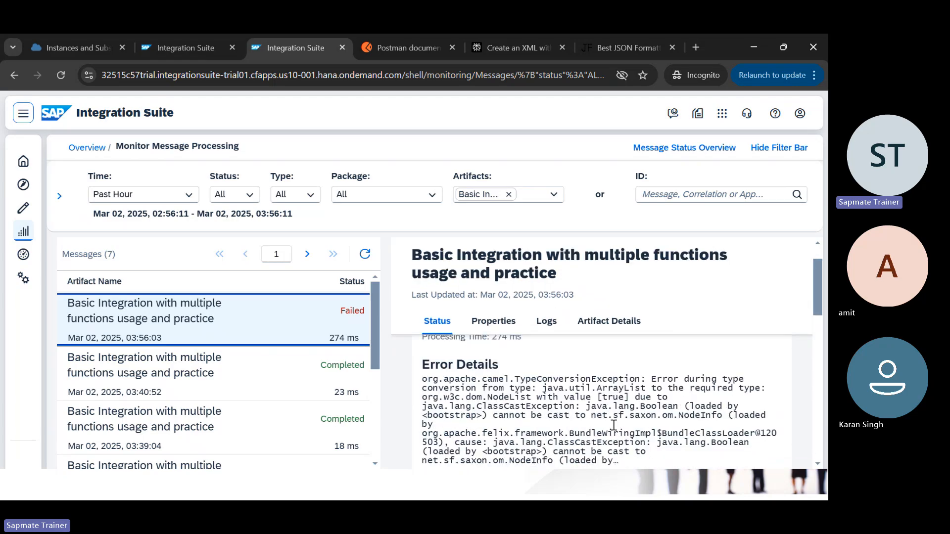
scroll(613, 425, down, 1)
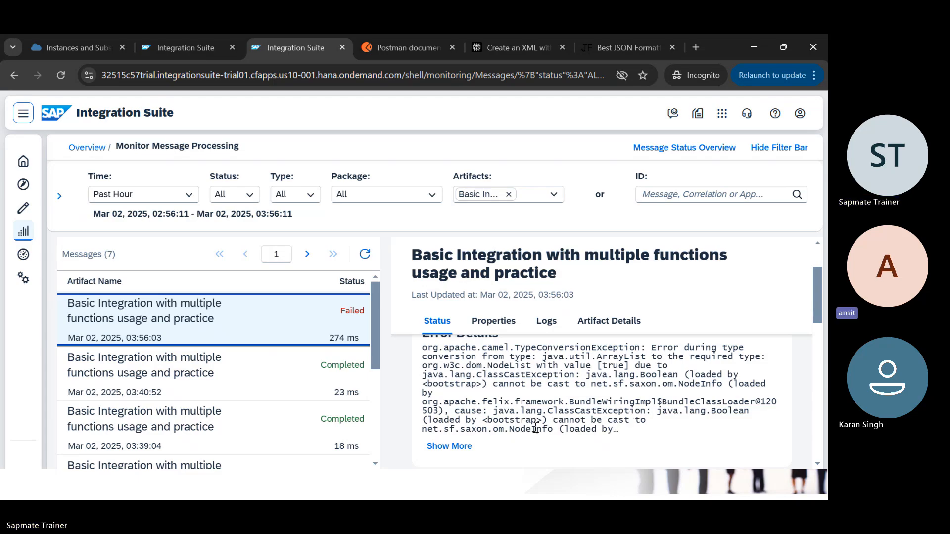
click(450, 445)
scroll(594, 435, down, 1)
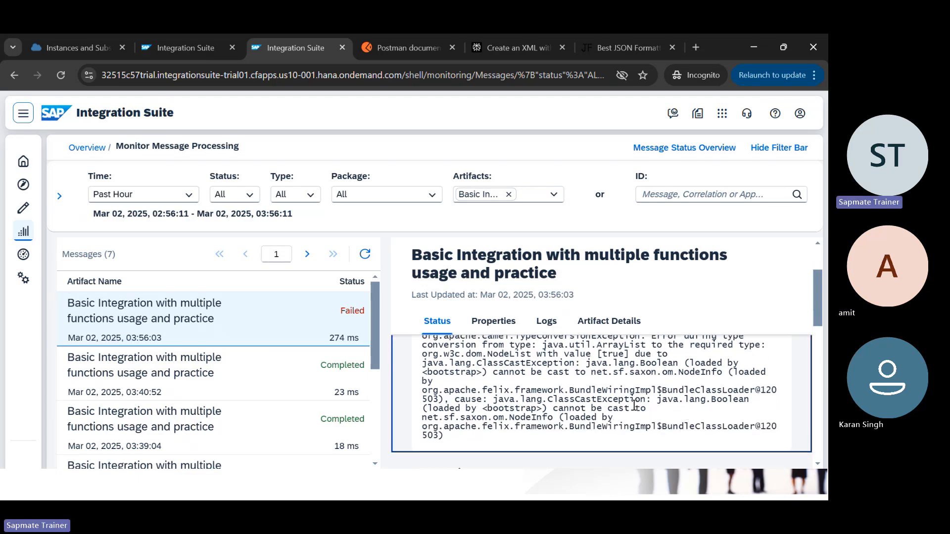
scroll(634, 405, up, 1)
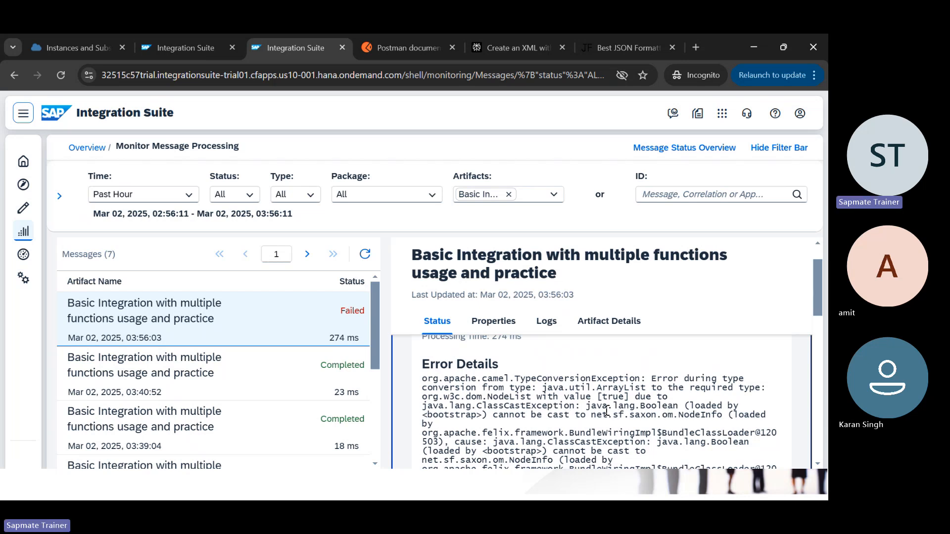
key(ctrl+shift+Tab)
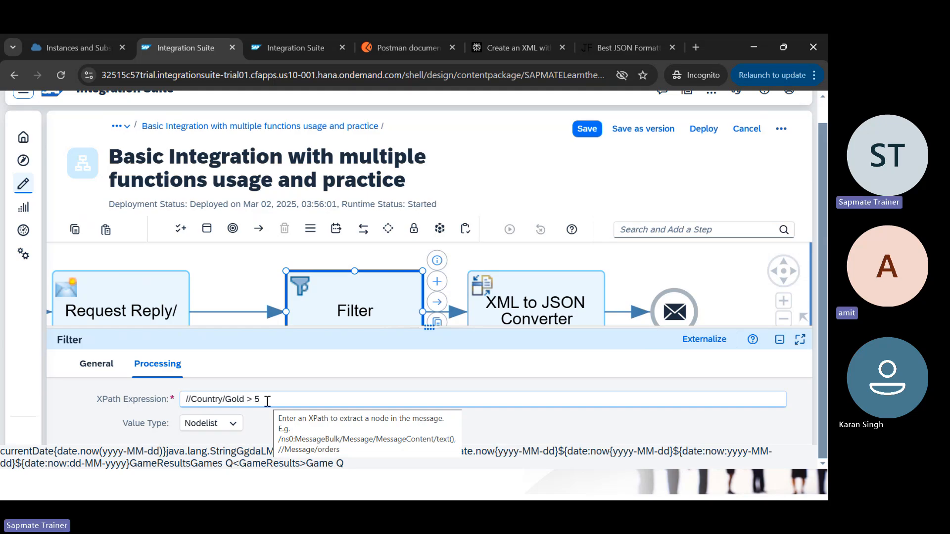
Step: Change the condition from > 5 to = "10" after checking the Gold value in the XML
key(BackSpace)
key(BackSpace)
key(BackSpace)
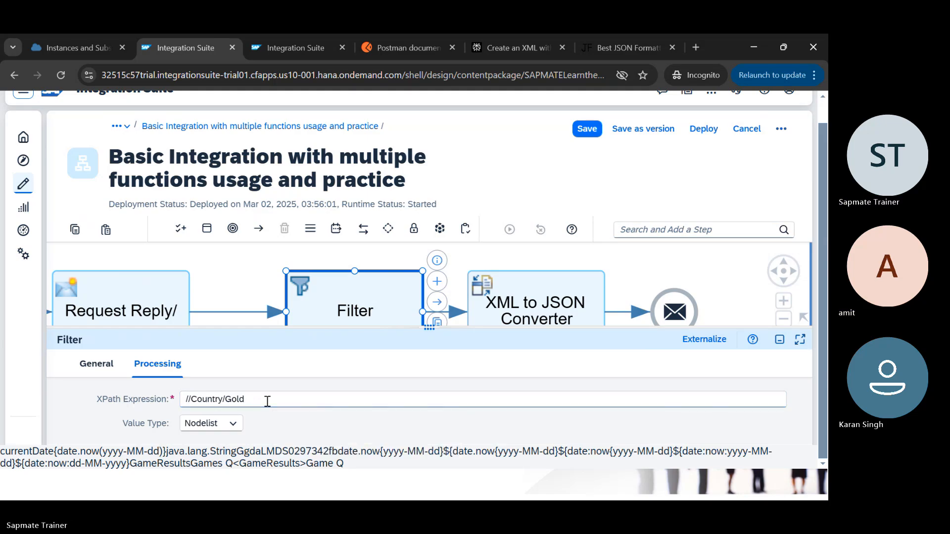
text(=)
key(alt+Tab)
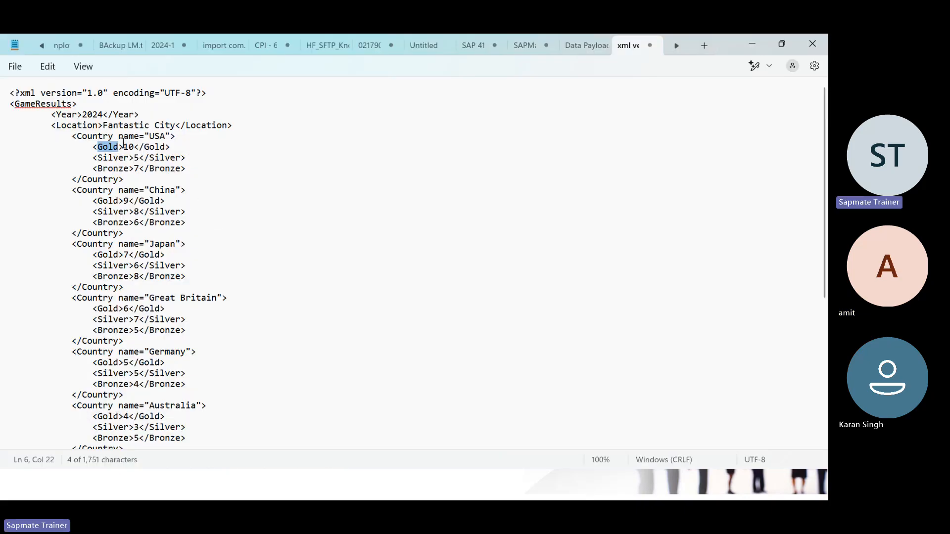
key(alt+Tab)
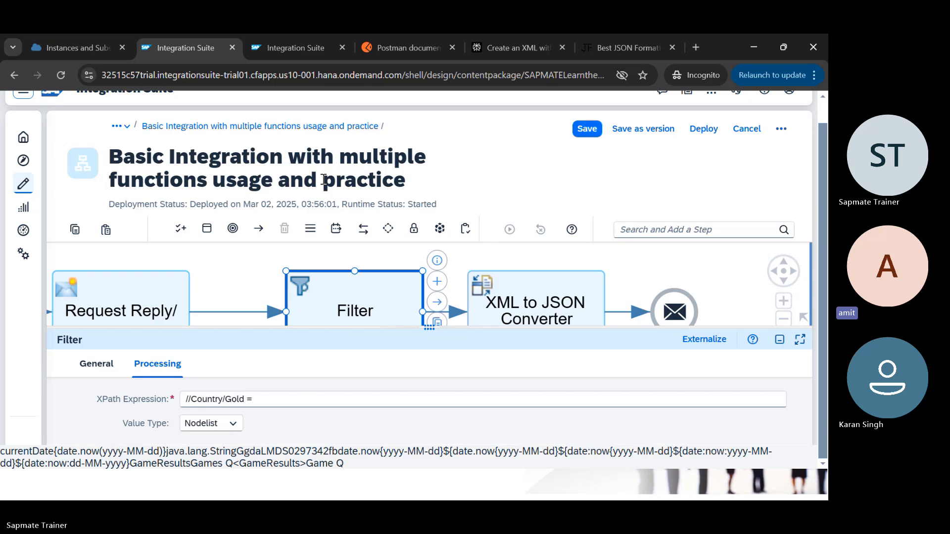
click(275, 403)
text("10")
Step: Confirm save-and-deploy of the flow with the quoted "10" condition and acknowledge the notice
click(704, 129)
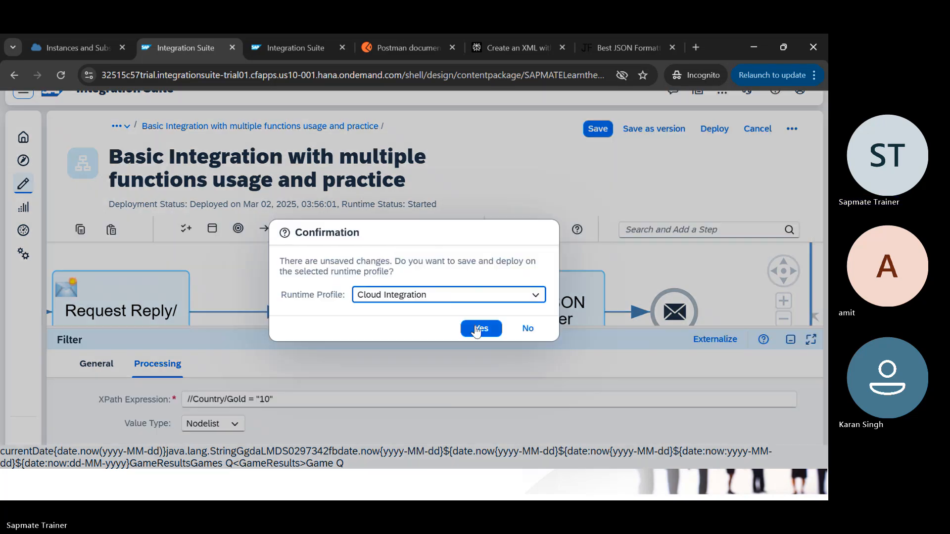
click(482, 328)
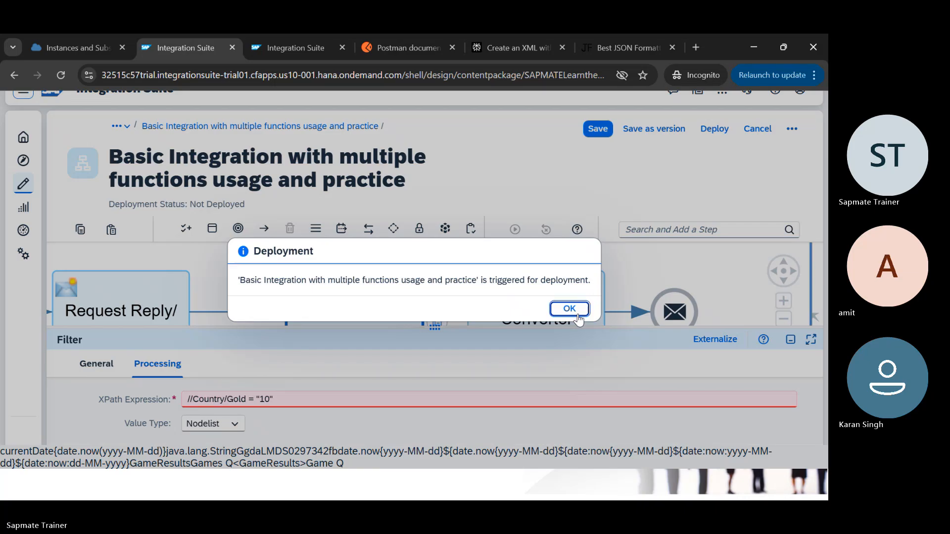
click(570, 309)
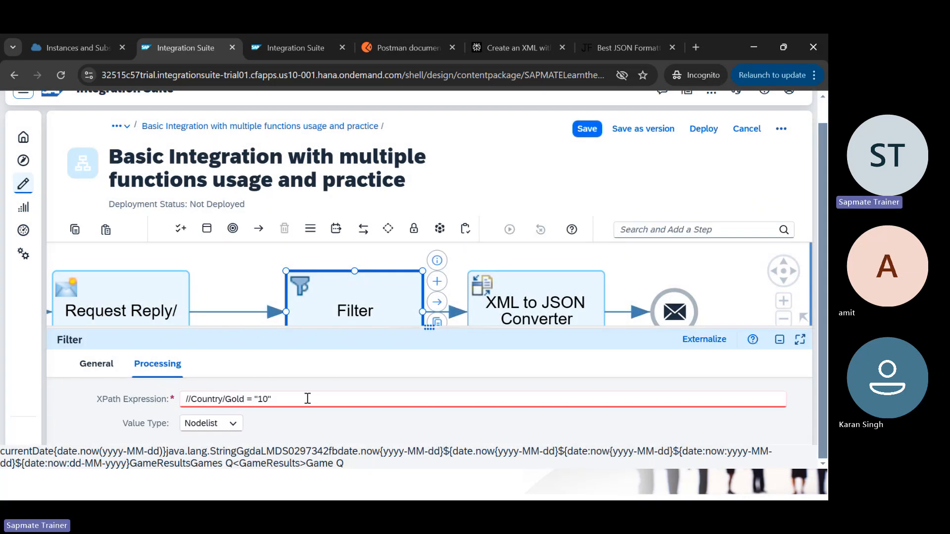
click(308, 398)
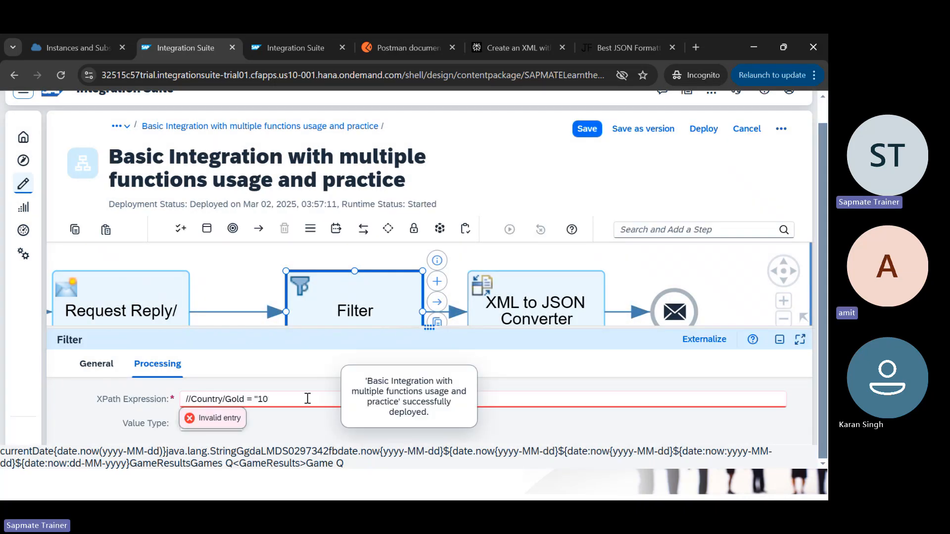
Step: Change the compared value to '10' in single quotes and redeploy the integration flow
key(BackSpace)
key(BackSpace)
key(BackSpace)
key(BackSpace)
text(1)
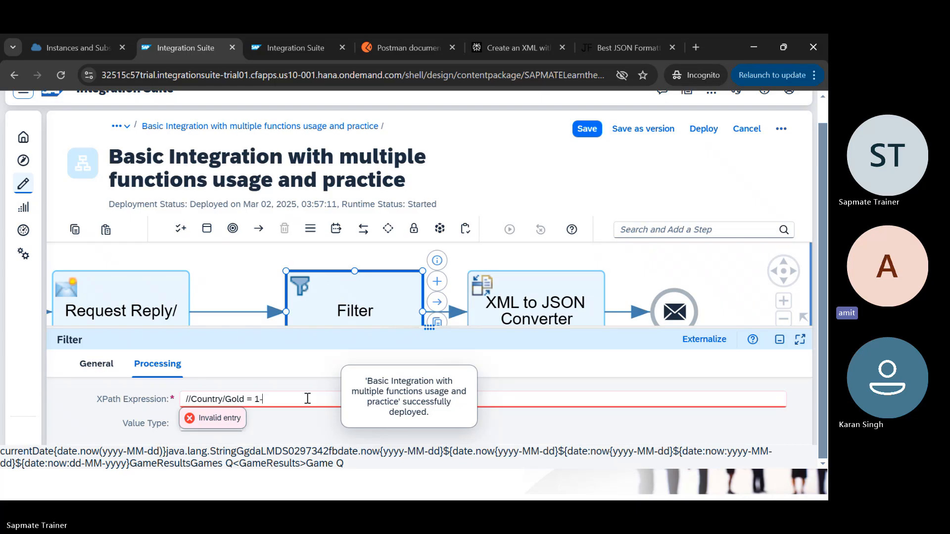
key(BackSpace)
text('10)
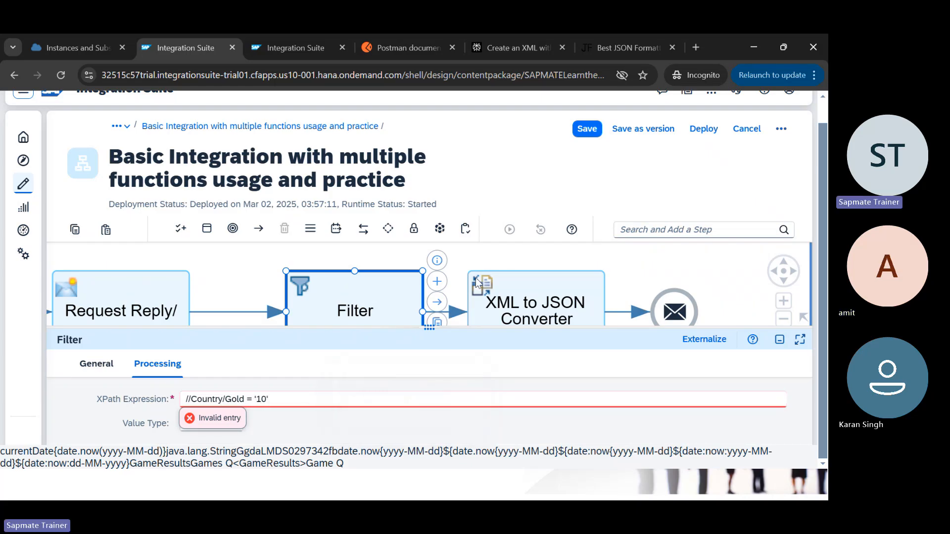
click(702, 132)
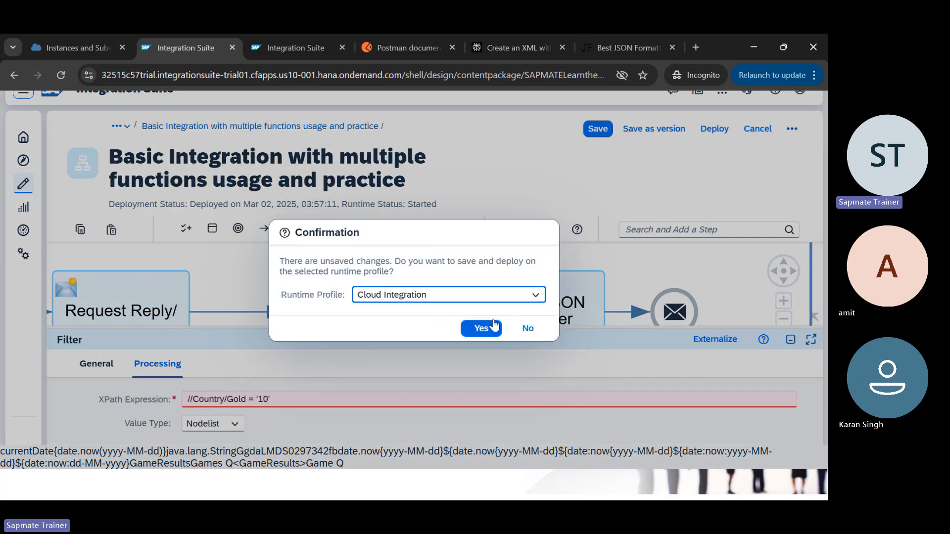
click(493, 324)
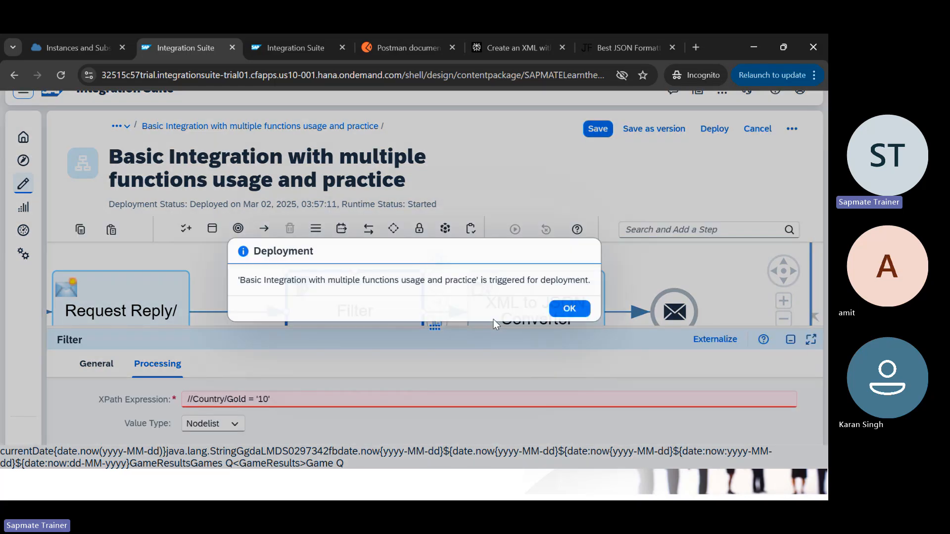
click(569, 308)
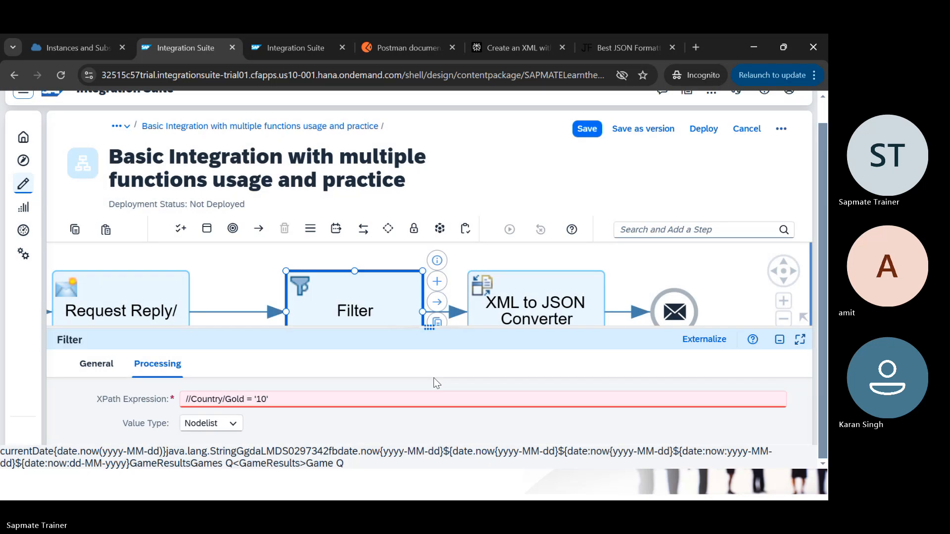
Step: Check the failed message runs in message monitoring, then return to the Filter settings
click(307, 367)
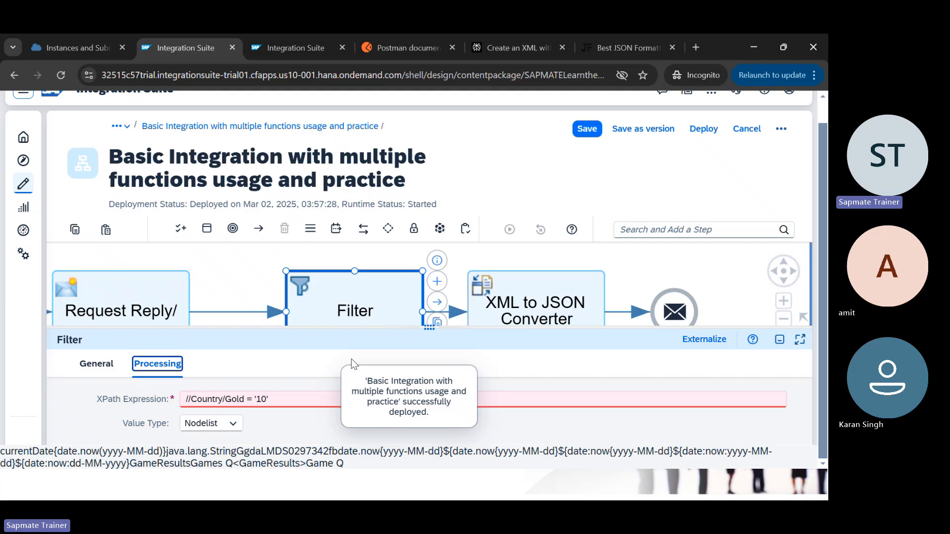
key(ctrl+Tab)
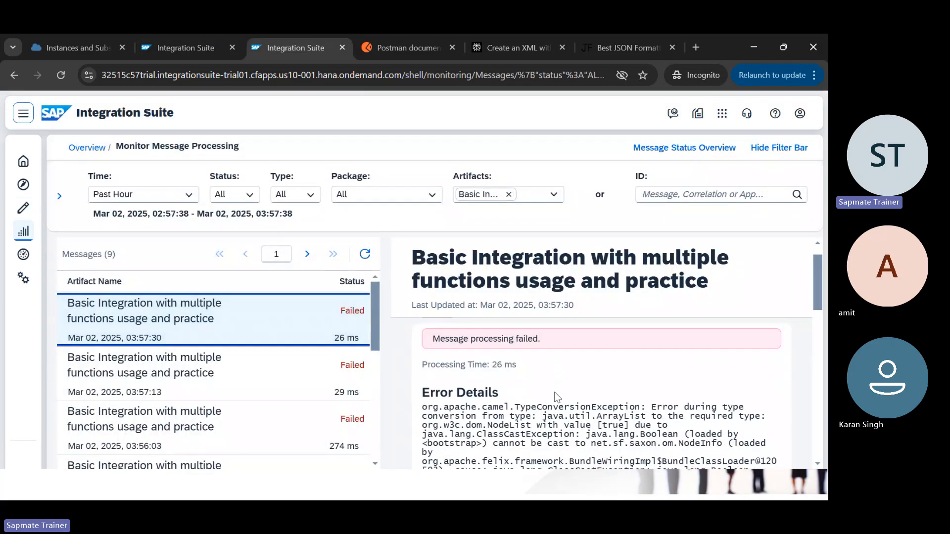
scroll(604, 399, down, 3)
key(ctrl+shift+Tab)
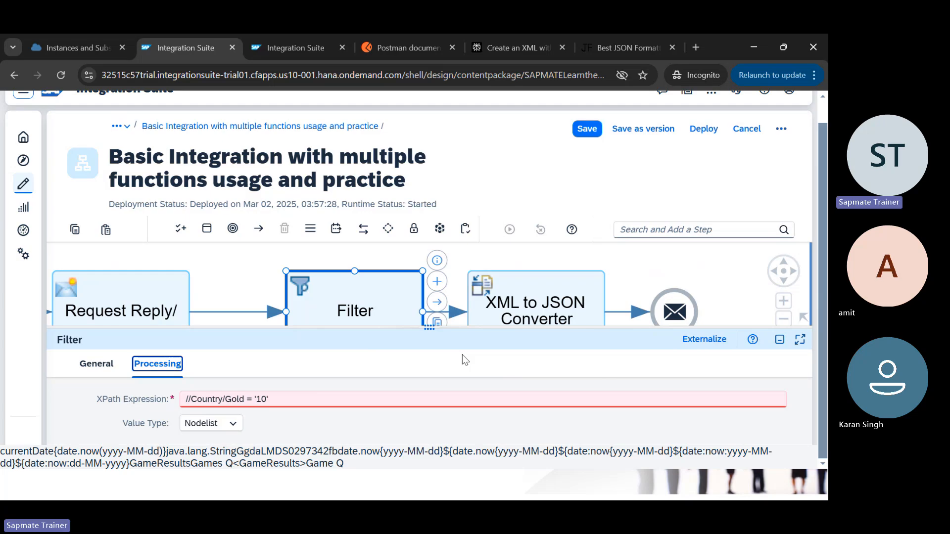
key(alt+Tab)
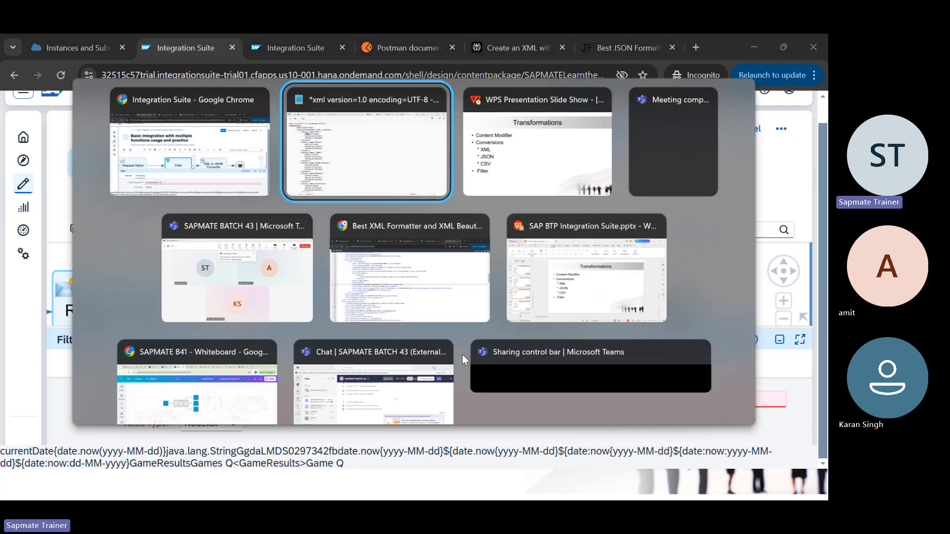
key(alt+Tab)
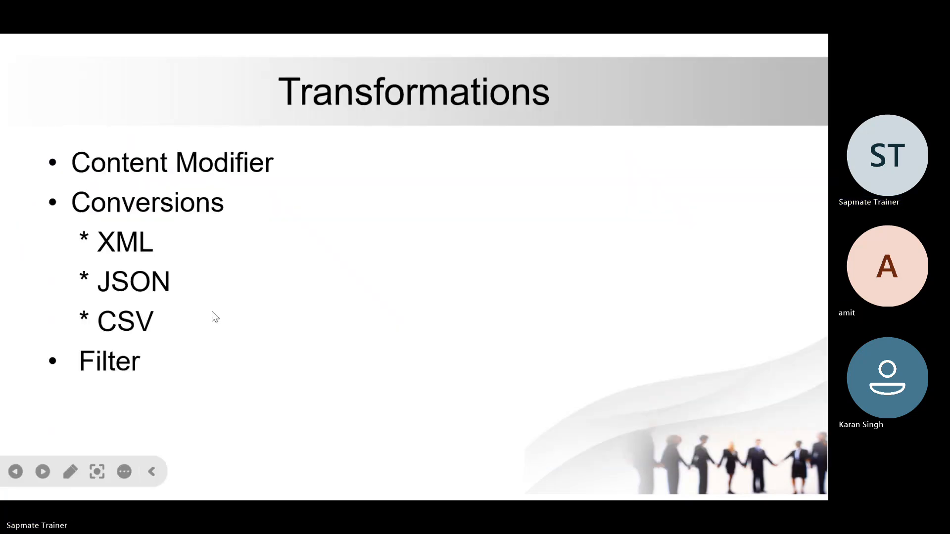
key(alt+Tab)
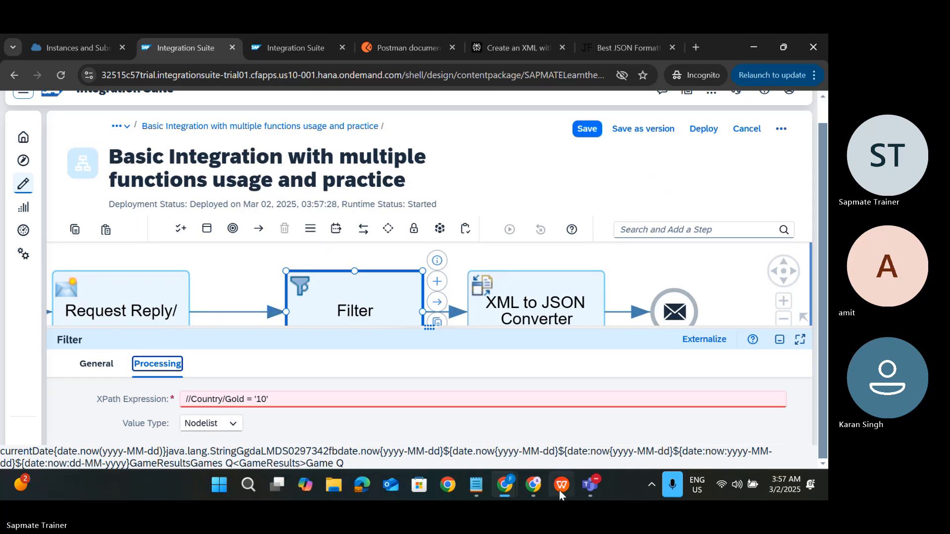
mouse_move(561, 489)
click(551, 400)
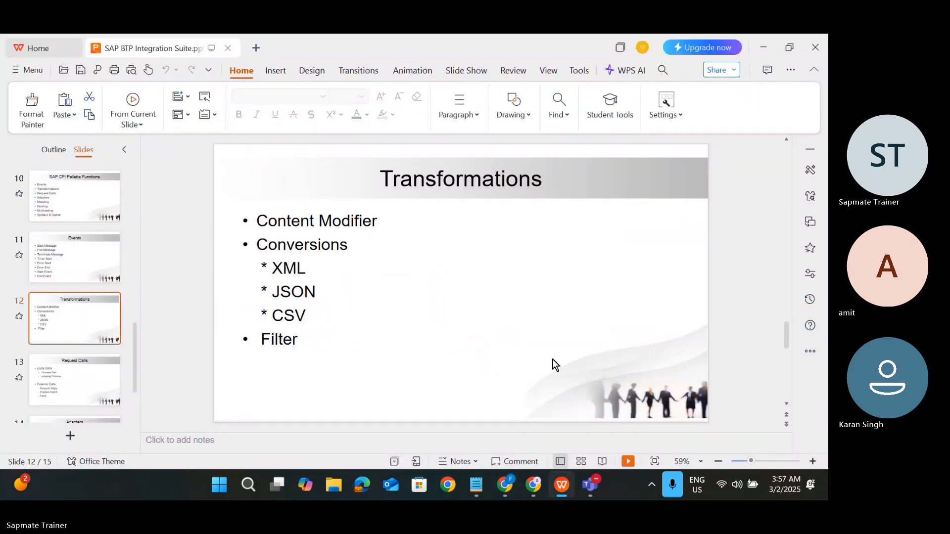
key(alt+Tab)
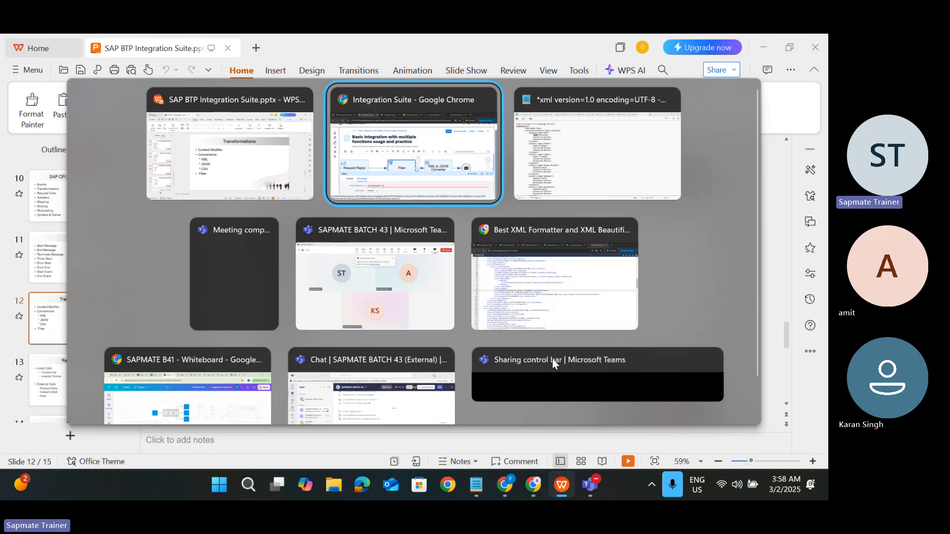
key(alt+Tab)
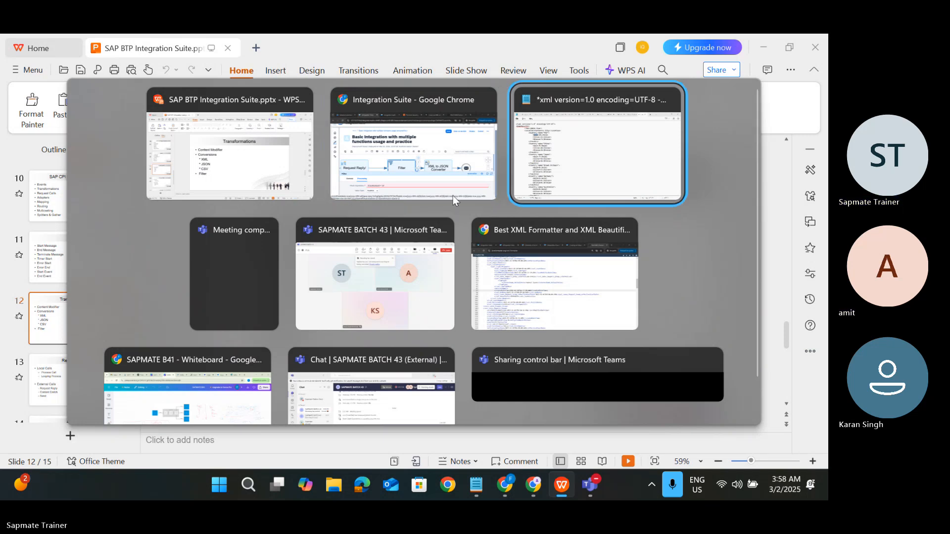
click(435, 158)
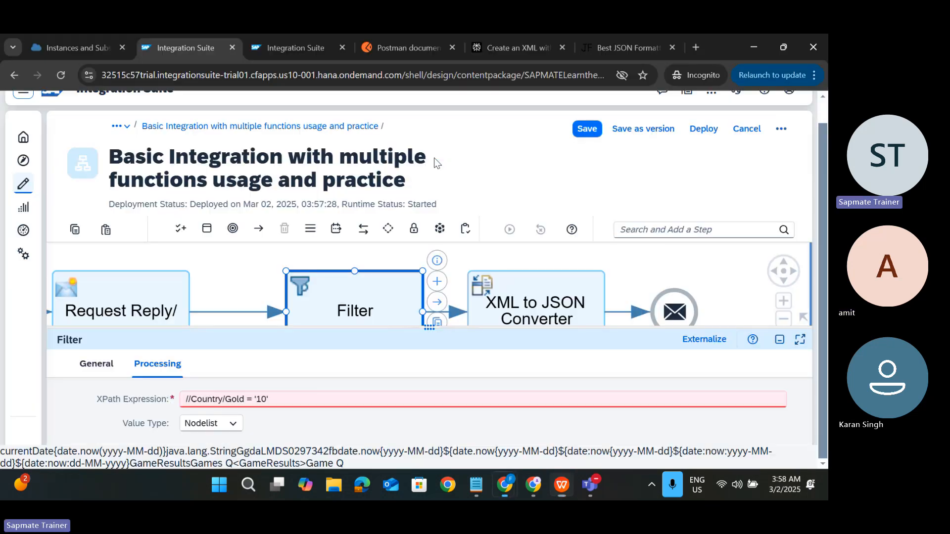
Step: Search the web for 'filter SAP CPI' and collapse the Define Filter page's contents
click(697, 46)
text(filter )
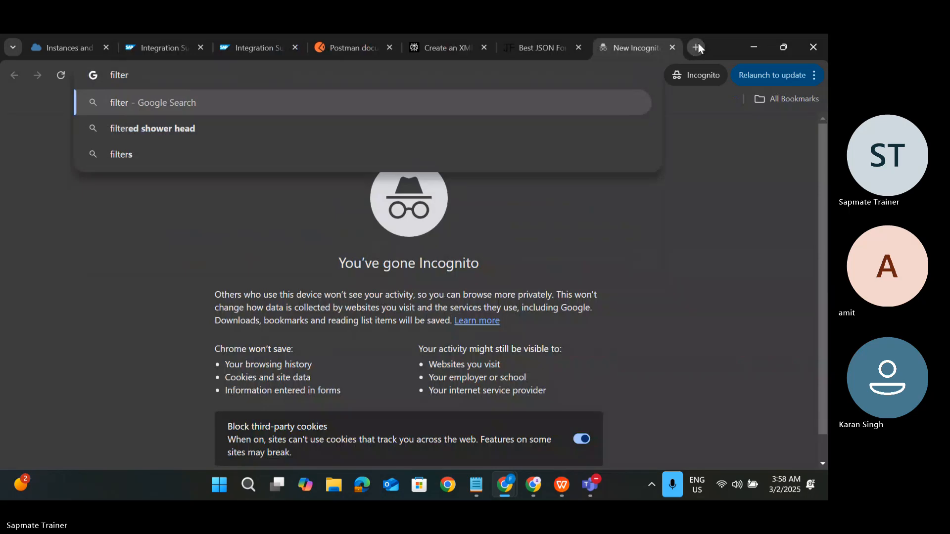
text(SAP CPI)
key(Return)
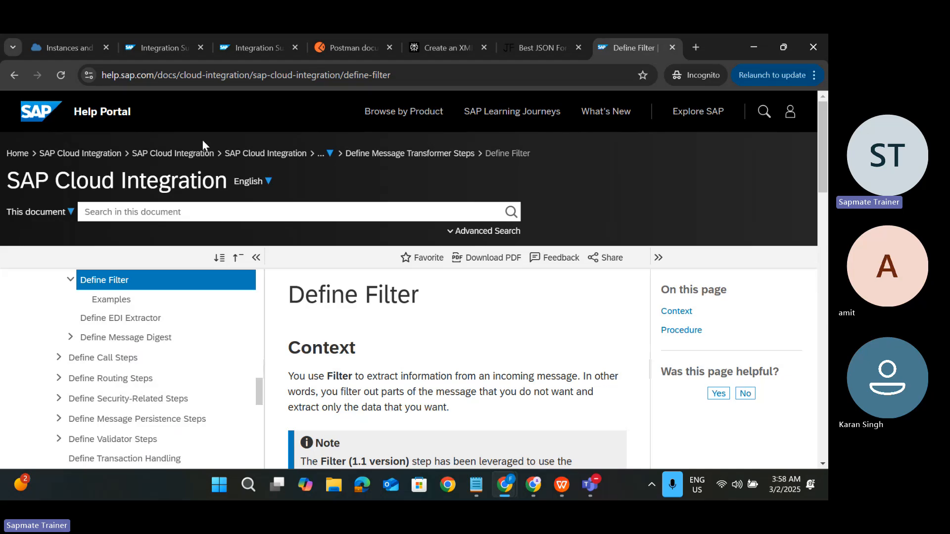
click(256, 258)
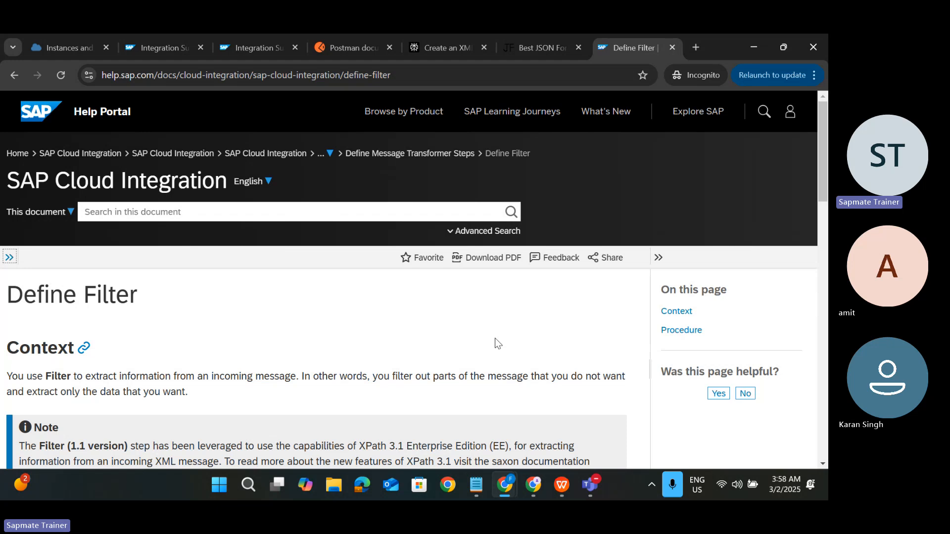
Step: Scroll to the Value Type table and highlight the Integer description
scroll(423, 359, down, 1)
scroll(423, 359, down, 3)
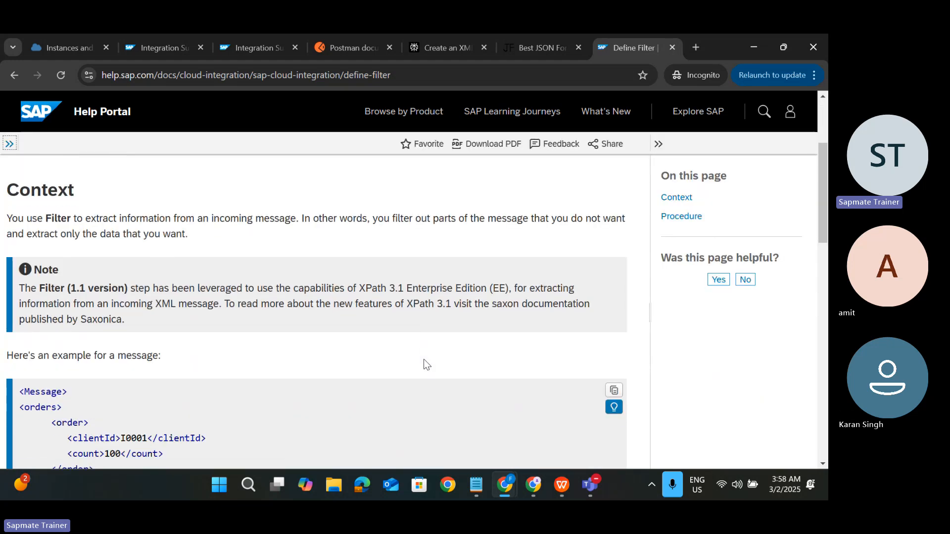
scroll(423, 359, down, 3)
scroll(284, 313, down, 4)
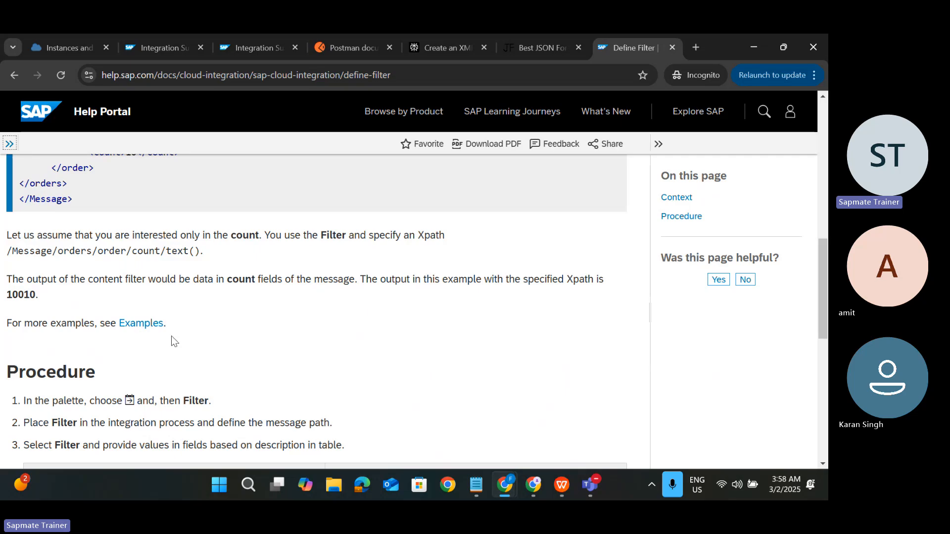
scroll(171, 339, down, 3)
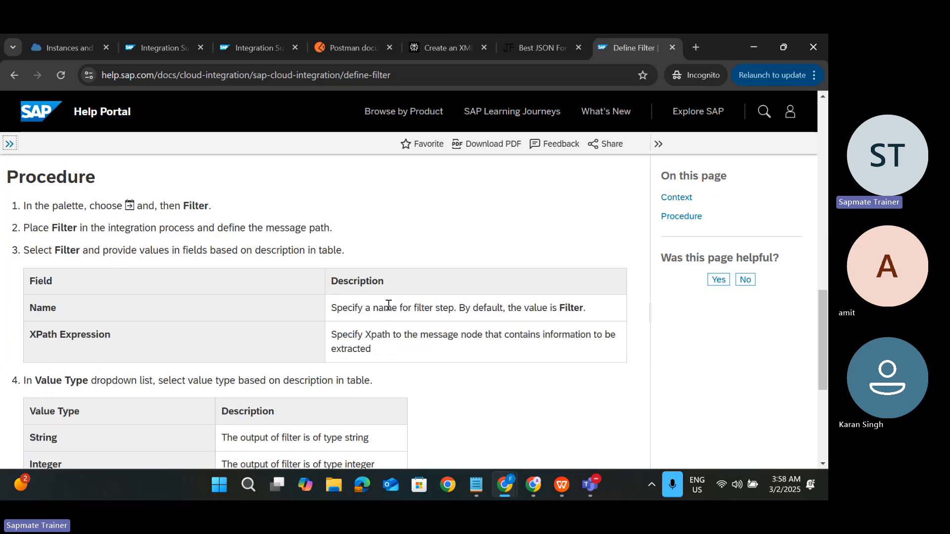
scroll(387, 355, down, 4)
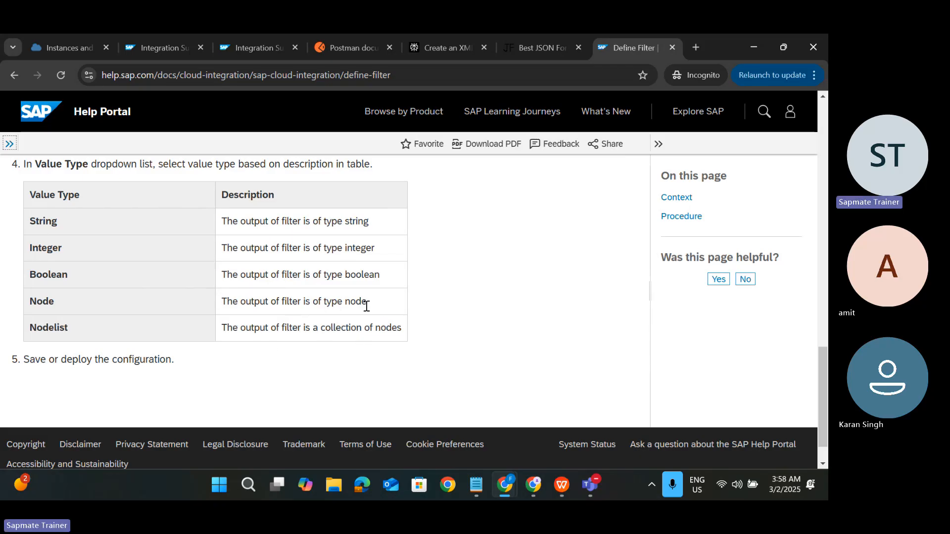
scroll(357, 270, down, 1)
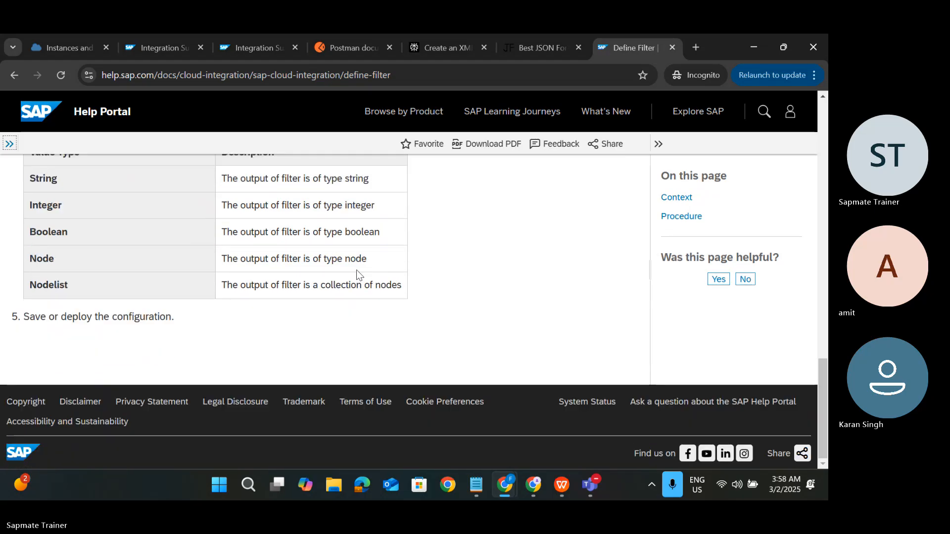
scroll(357, 271, up, 3)
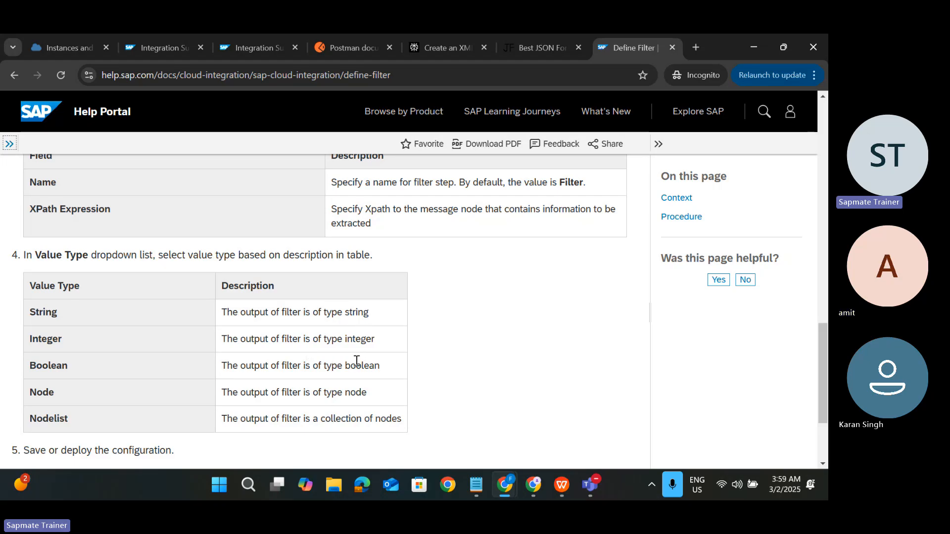
drag(201, 341, 395, 347)
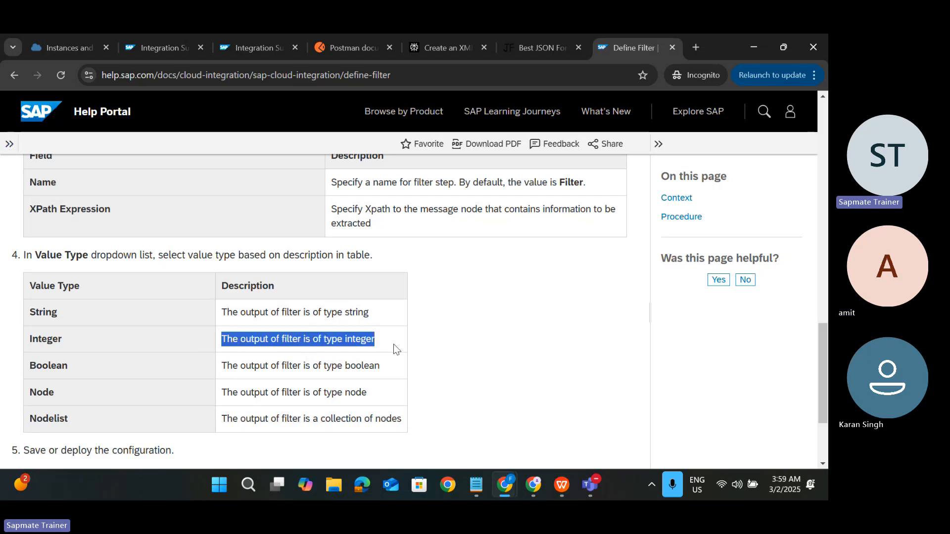
Step: Set Value Type to Integer, remove the quote after 10 in the XPath, and save
click(149, 44)
click(210, 424)
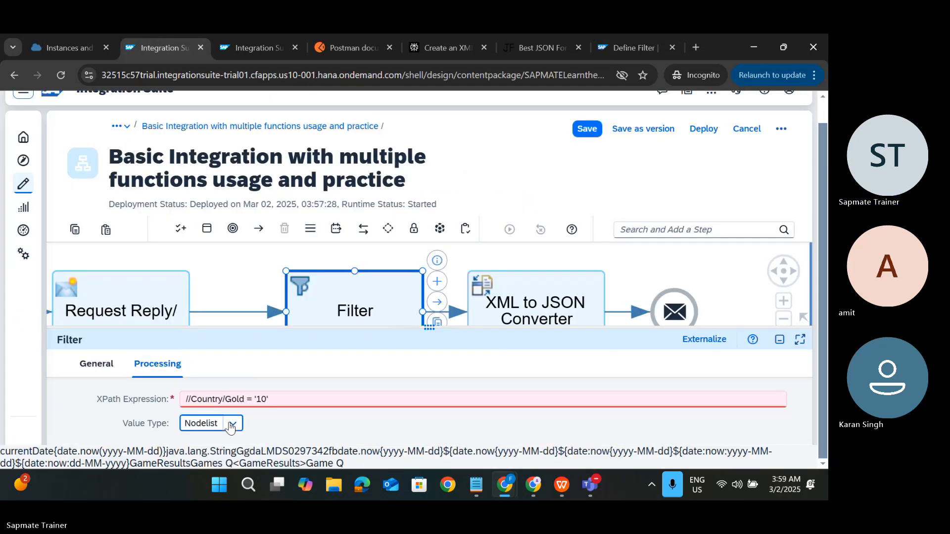
click(205, 341)
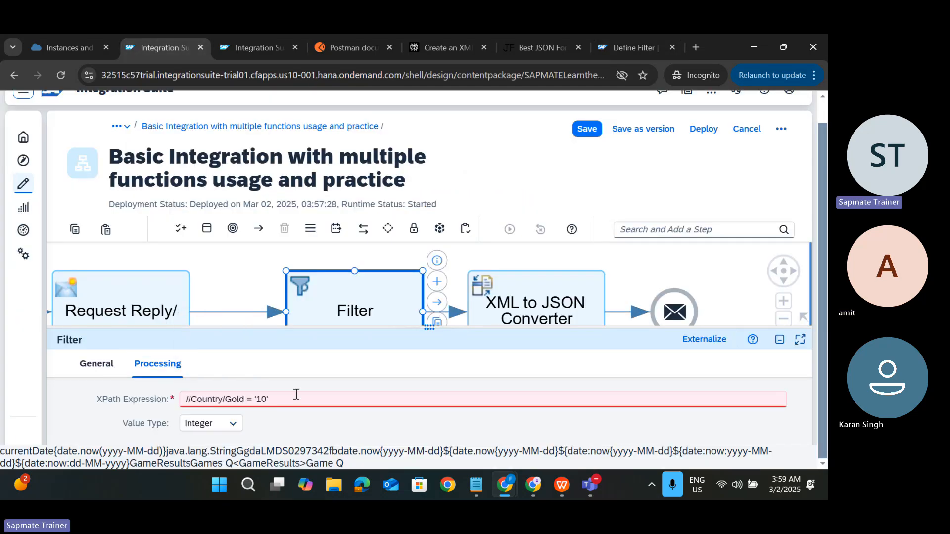
click(288, 398)
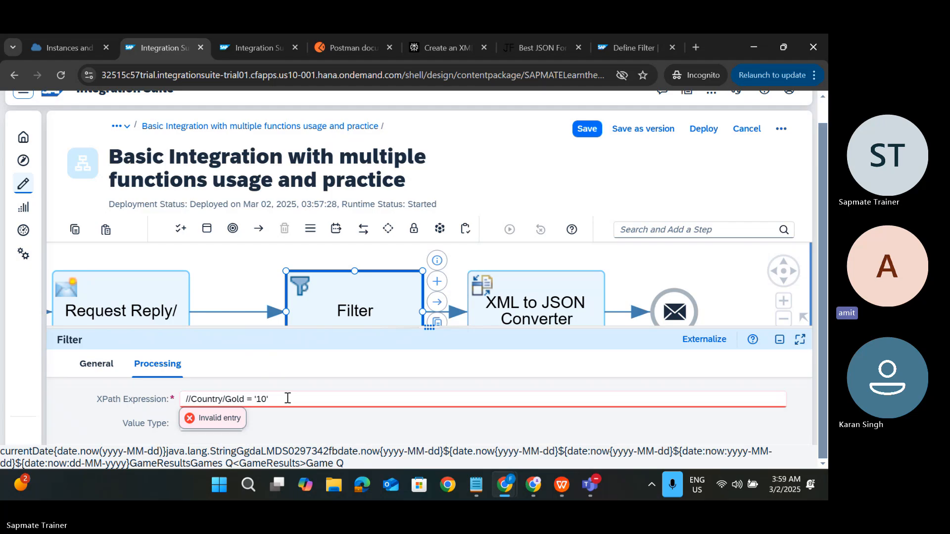
key(BackSpace)
key(BackSpace)
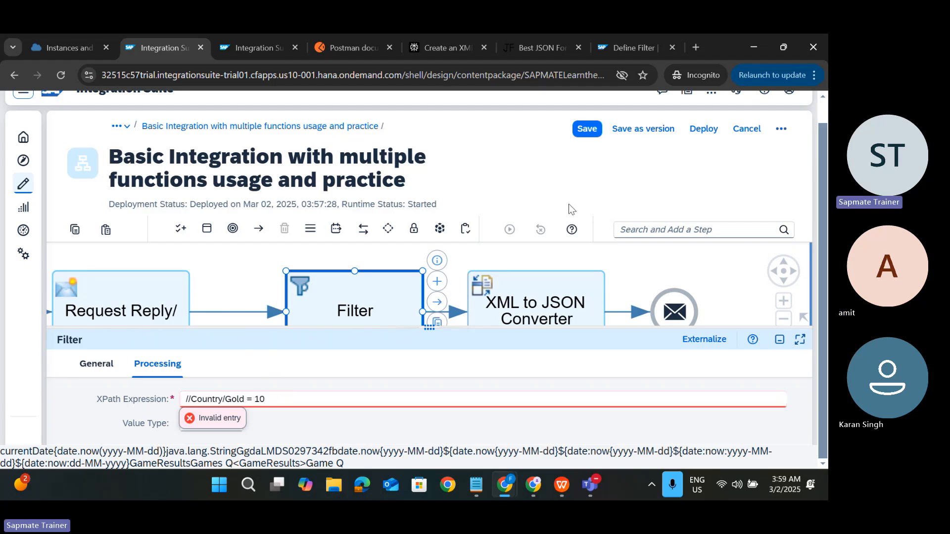
click(586, 128)
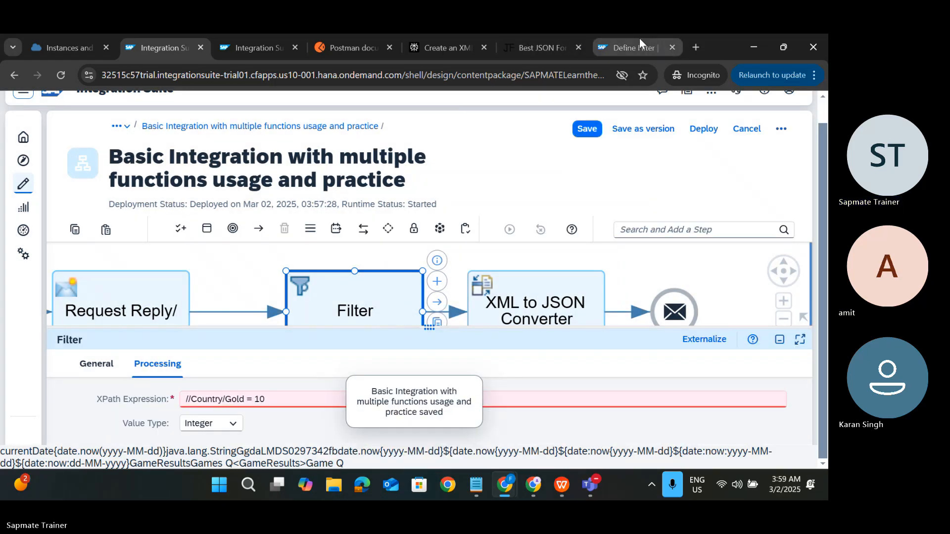
Step: Recheck the Define Filter help page, then return to the XPath Expression field
click(630, 47)
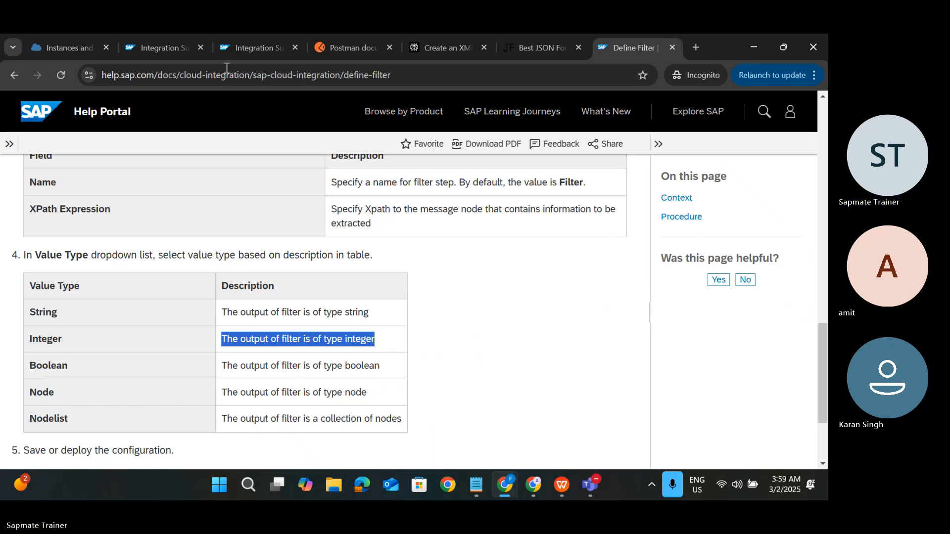
click(158, 46)
click(264, 399)
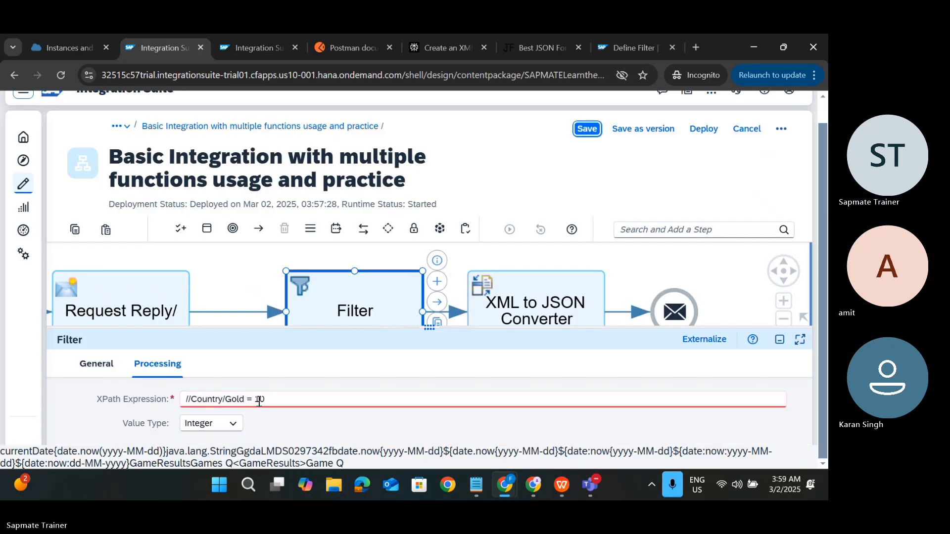
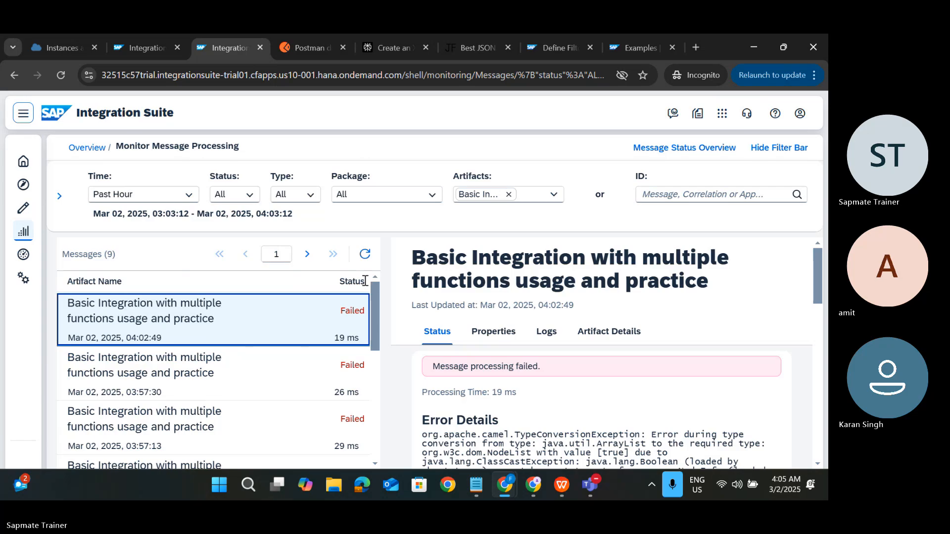
Step: Refresh the failed-message list, return to the iFlow tab, and bring up the GameResults XML in Notepad
click(365, 253)
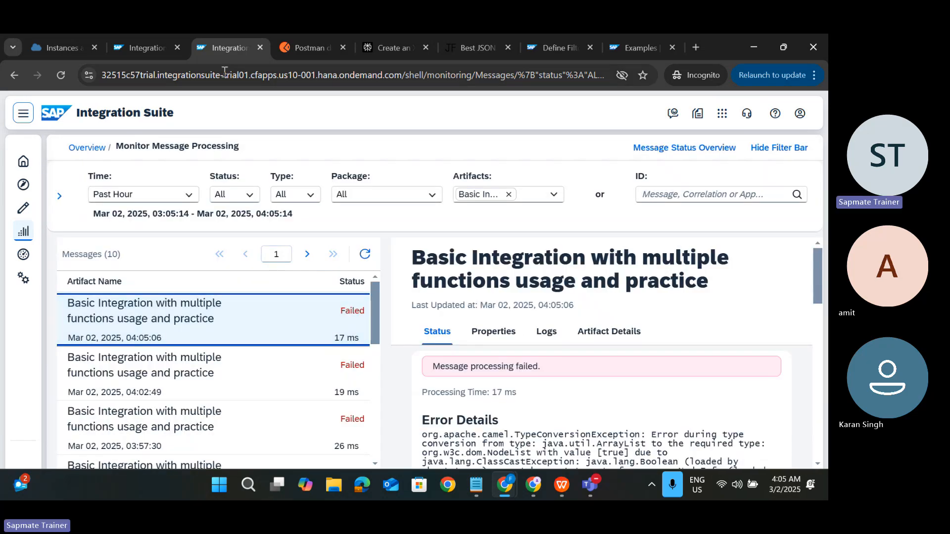
click(138, 55)
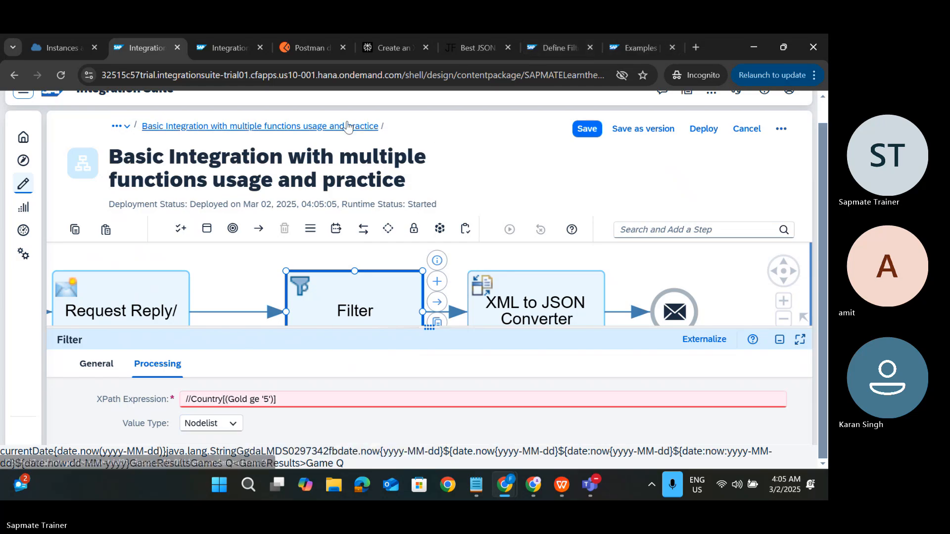
click(476, 484)
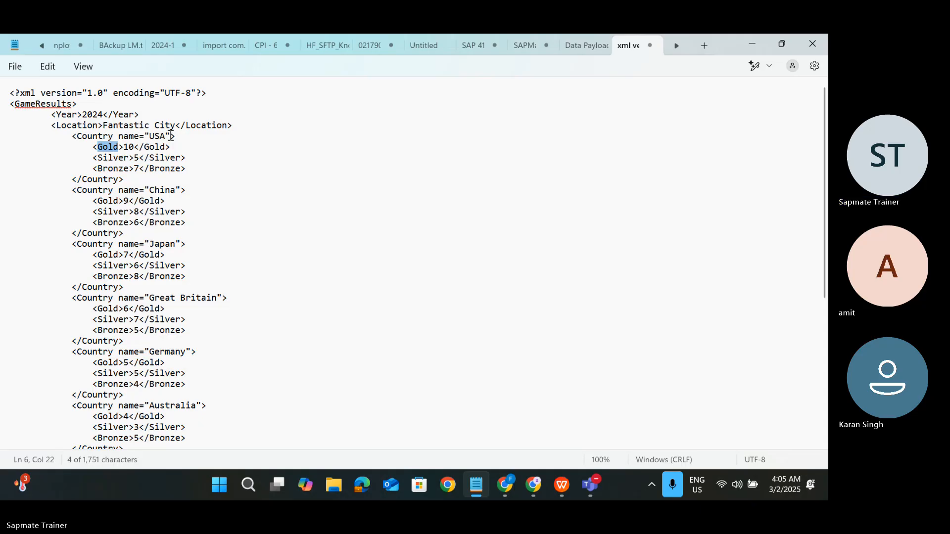
Step: Rewrite the USA Country tag's name attribute as a <name>USA</name> child element
click(119, 135)
key(BackSpace)
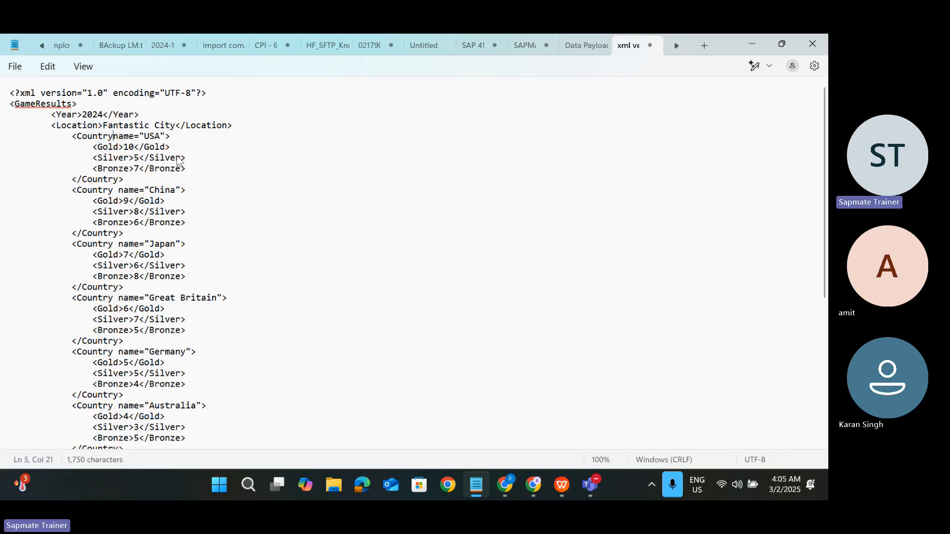
text(>)
key(Return)
key(Tab)
key(Tab)
text(<)
key(Right)
key(Right)
key(Right)
key(Right)
text(>)
key(Delete)
key(Delete)
key(Right)
key(Right)
key(Right)
key(Delete)
text(</name)
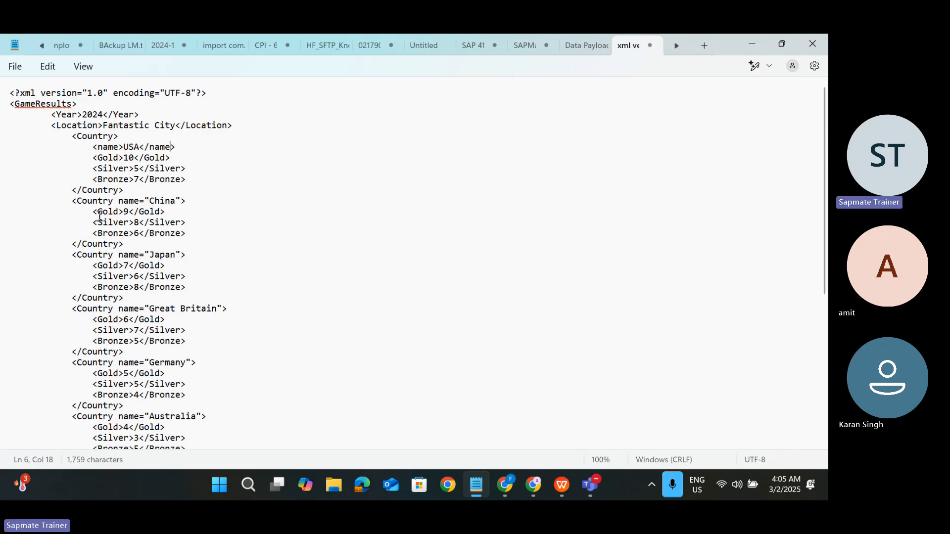
Step: Remove the China name attribute, indent its Gold 9 line, and add an indented blank line
drag(118, 201, 200, 206)
key(Delete)
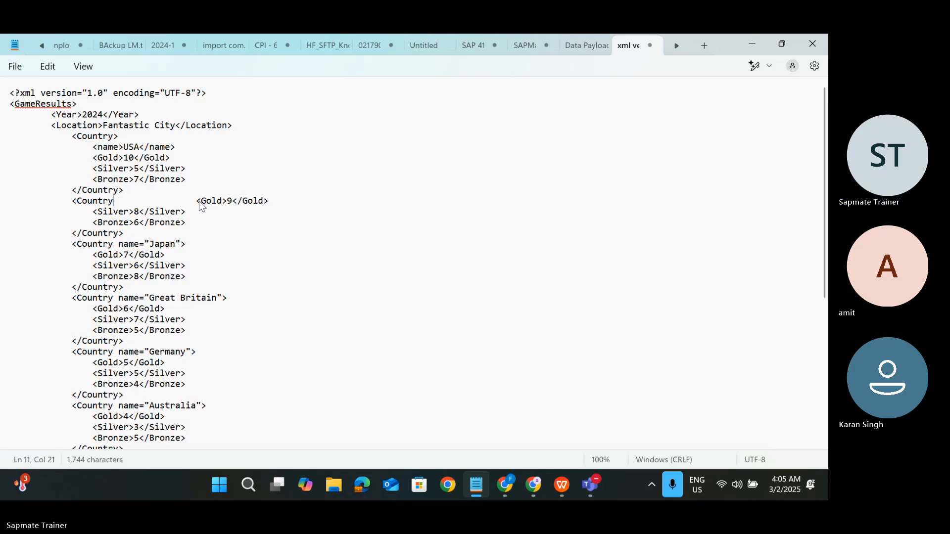
text(>)
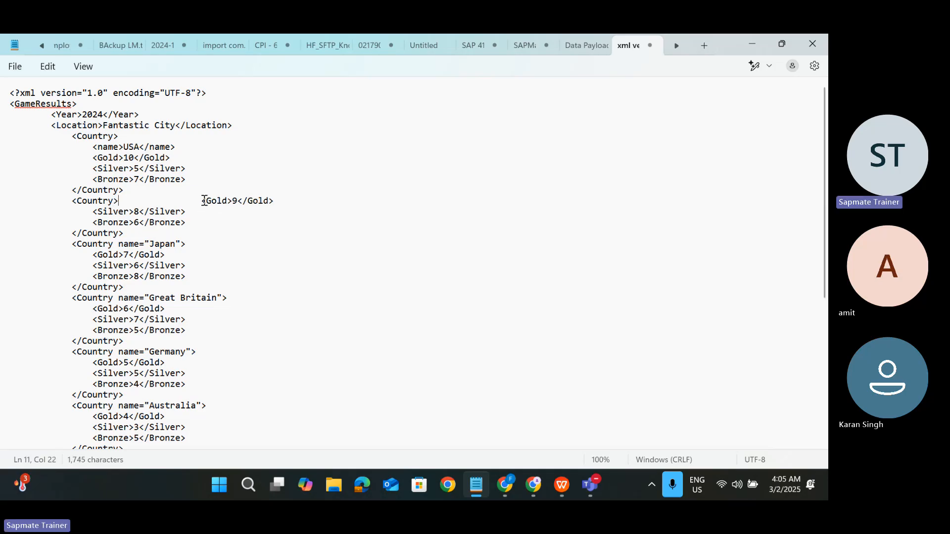
key(Return)
key(Delete)
key(Tab)
key(Tab)
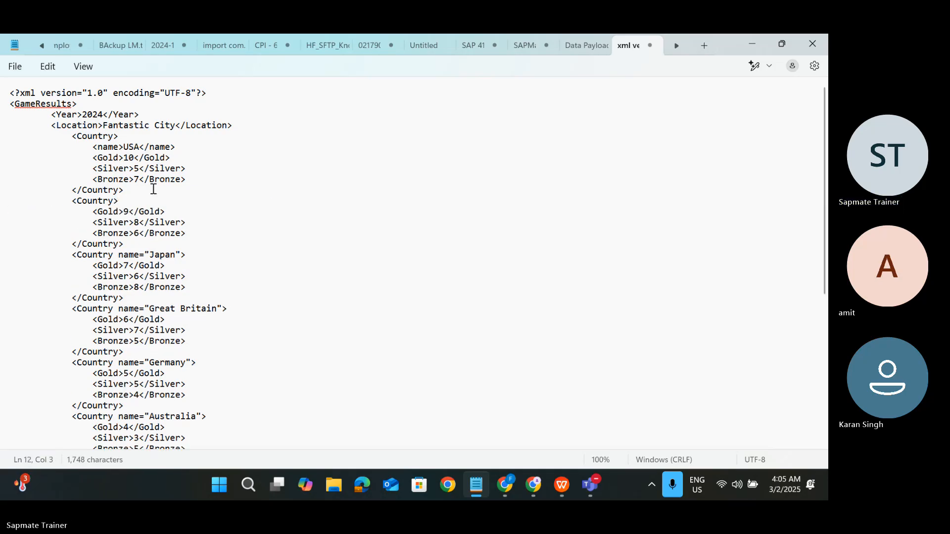
click(123, 203)
key(Return)
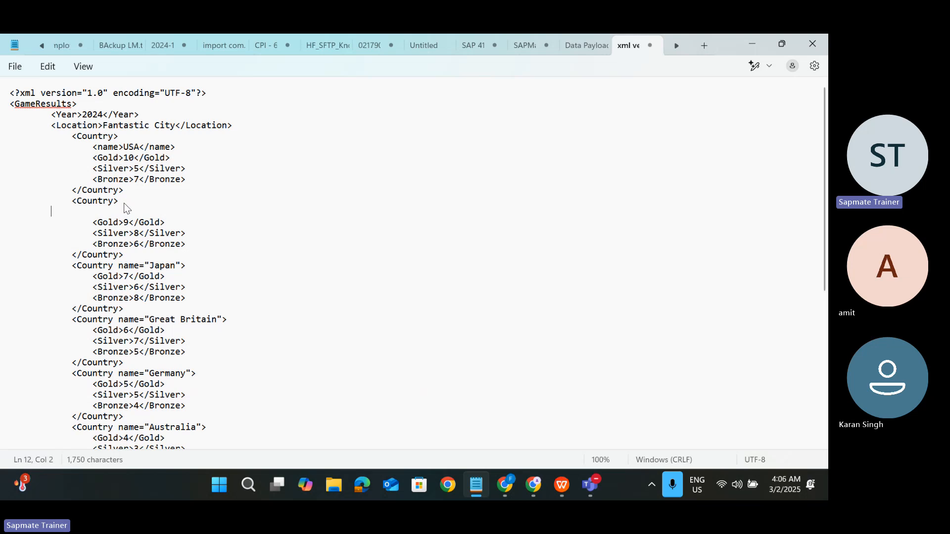
key(Tab)
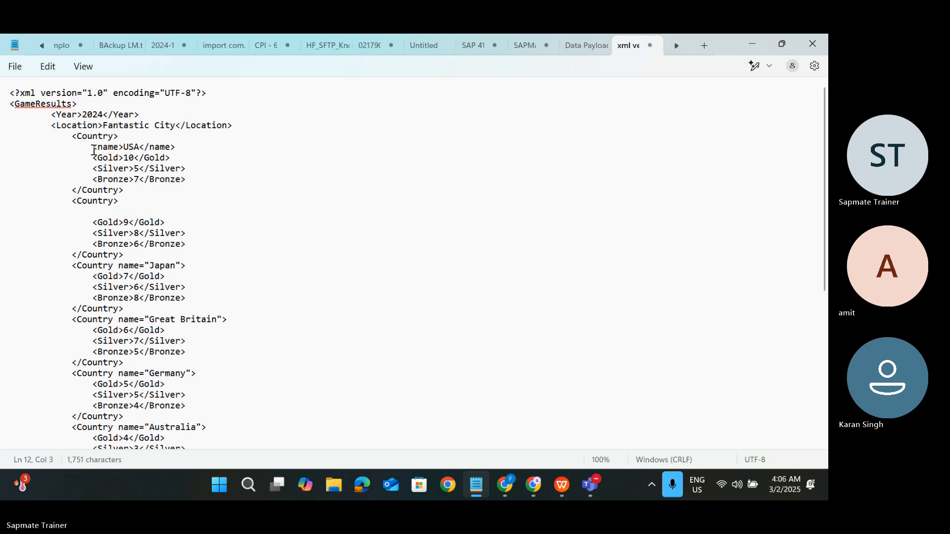
Step: Copy the USA name line into the China entry as <name>China</name>, then select the reworked XML
drag(93, 151, 182, 146)
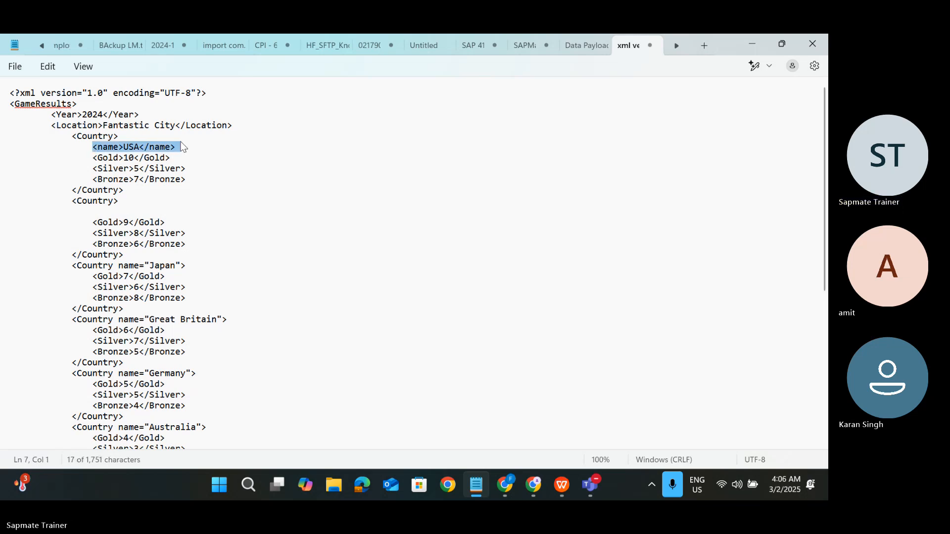
click(104, 217)
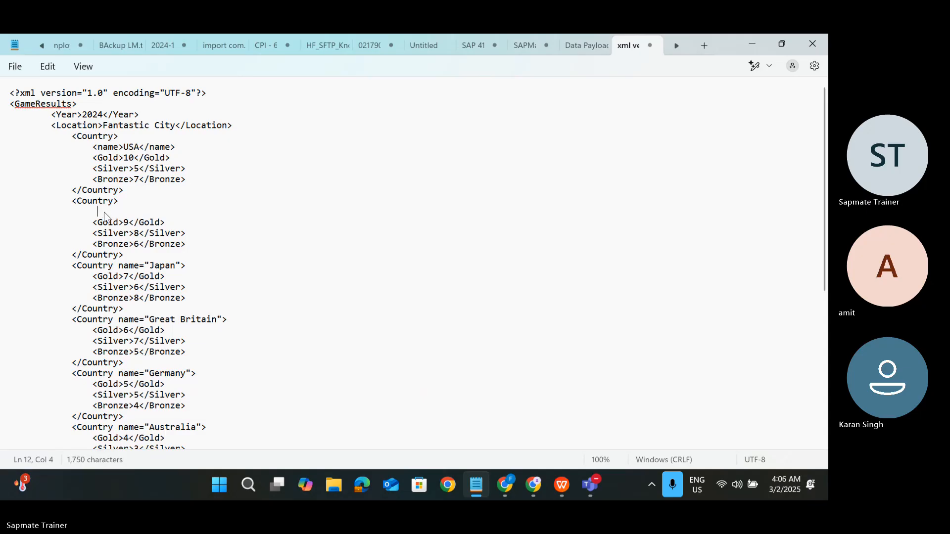
text(<name>USA</name>)
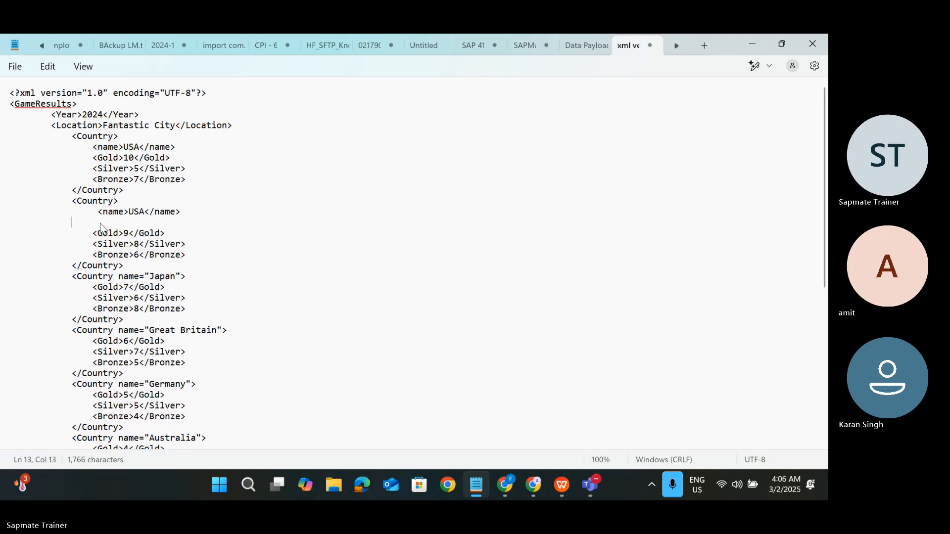
key(BackSpace)
key(BackSpace)
key(BackSpace)
key(BackSpace)
key(BackSpace)
key(BackSpace)
key(BackSpace)
key(BackSpace)
key(BackSpace)
key(BackSpace)
key(BackSpace)
key(BackSpace)
key(BackSpace)
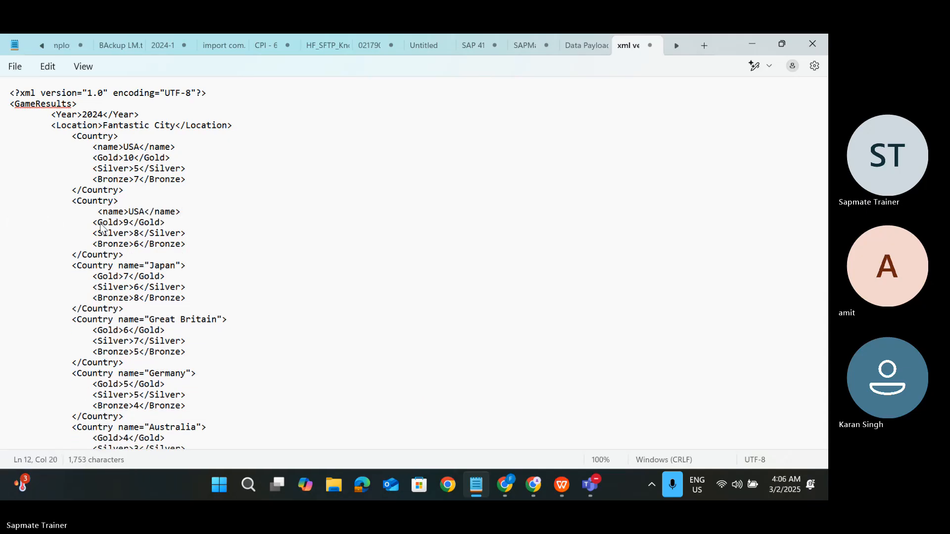
double_click(137, 216)
text(Chi)
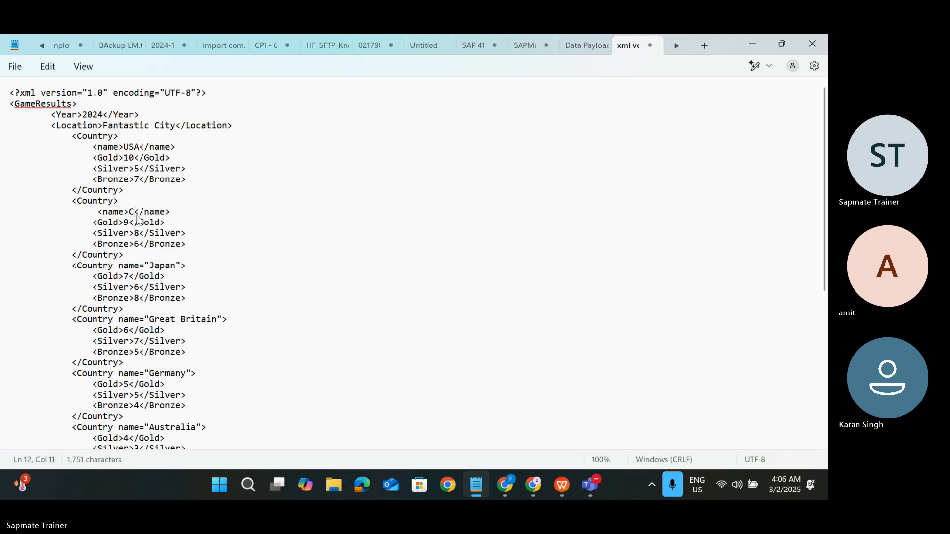
text(na)
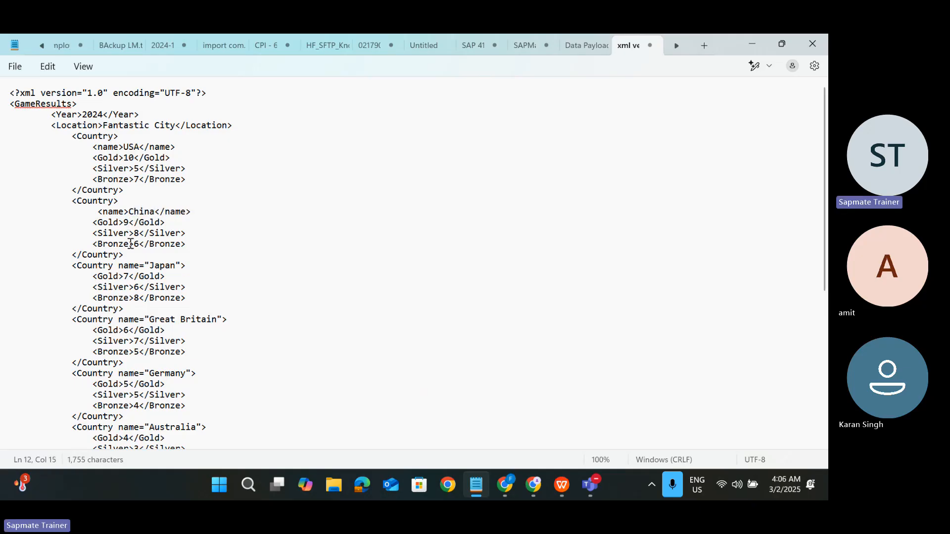
drag(136, 253, 11, 90)
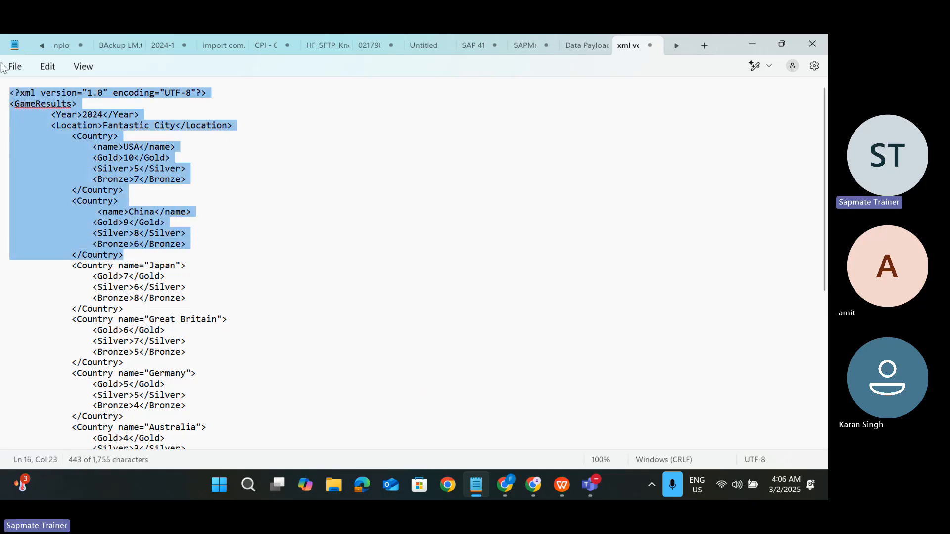
scroll(221, 161, down, 8)
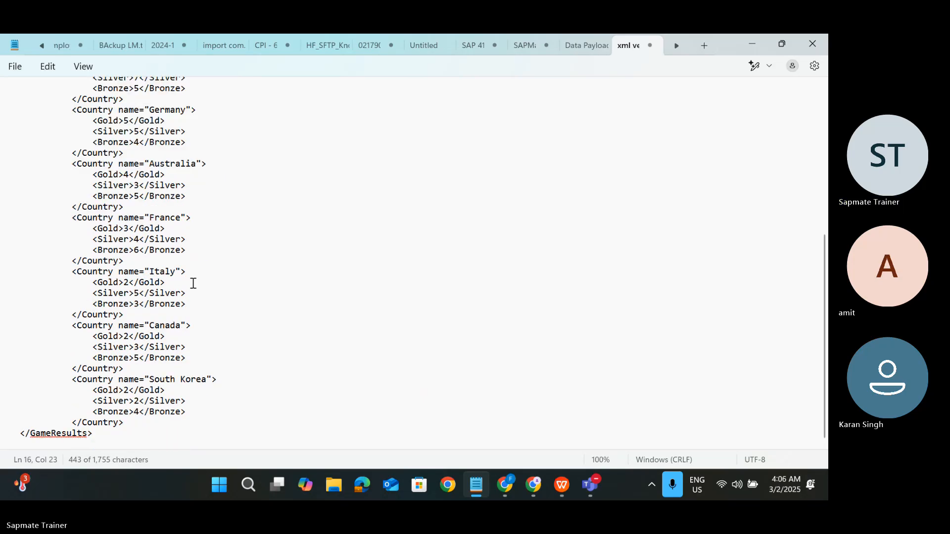
key(alt+Tab)
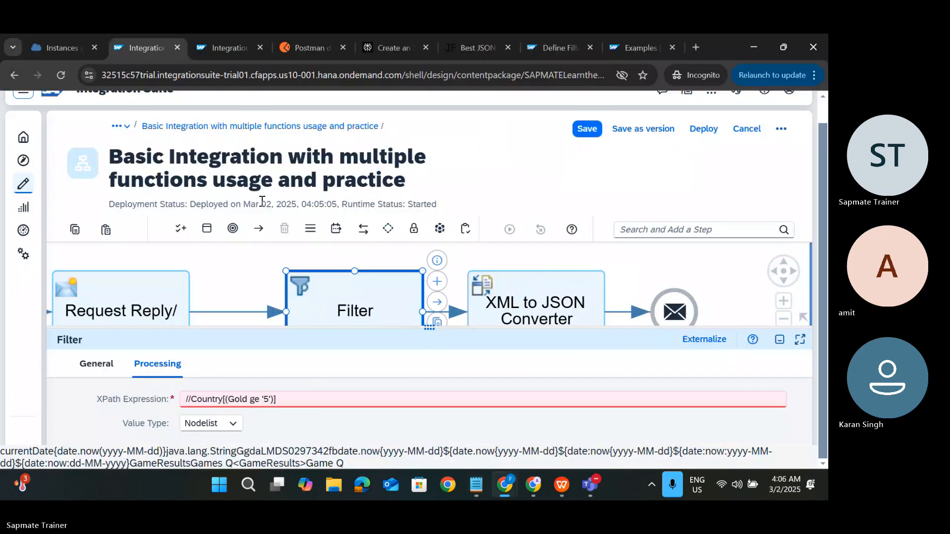
Step: Show the Request Reply Content Modifier's message body in an enlarged properties panel
click(156, 267)
scroll(134, 301, down, 2)
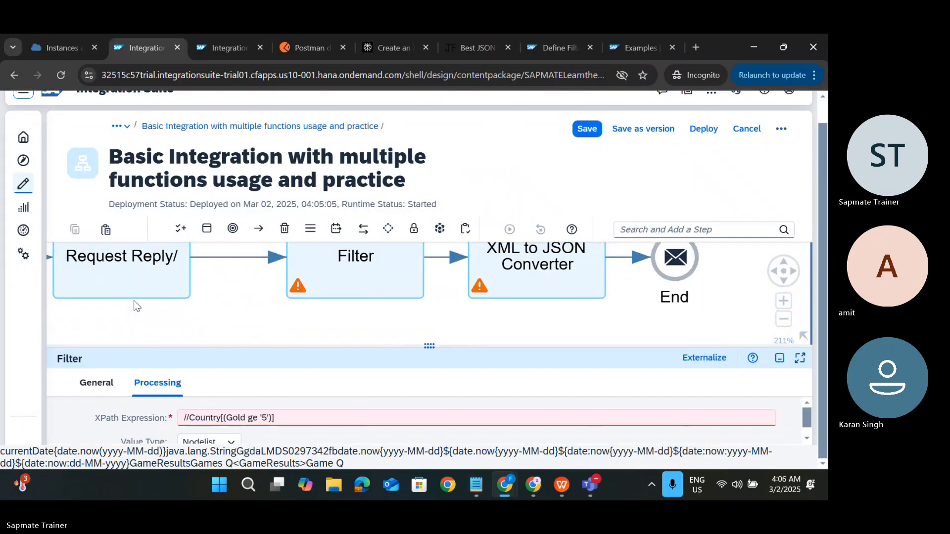
click(136, 282)
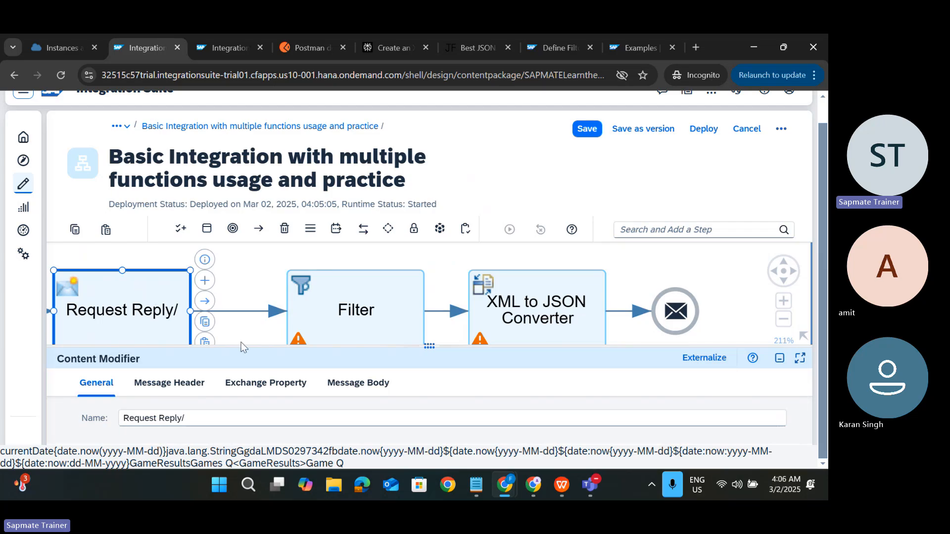
click(373, 382)
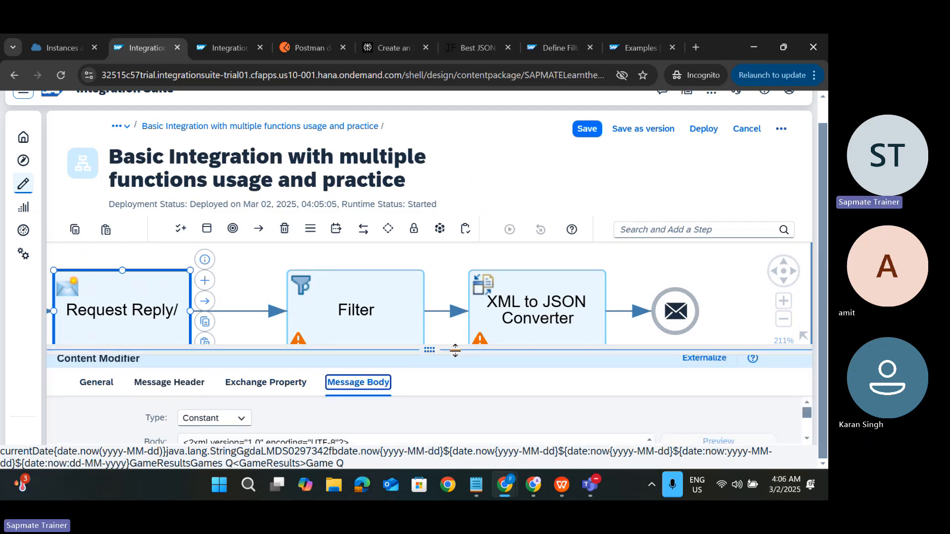
drag(454, 349, 462, 203)
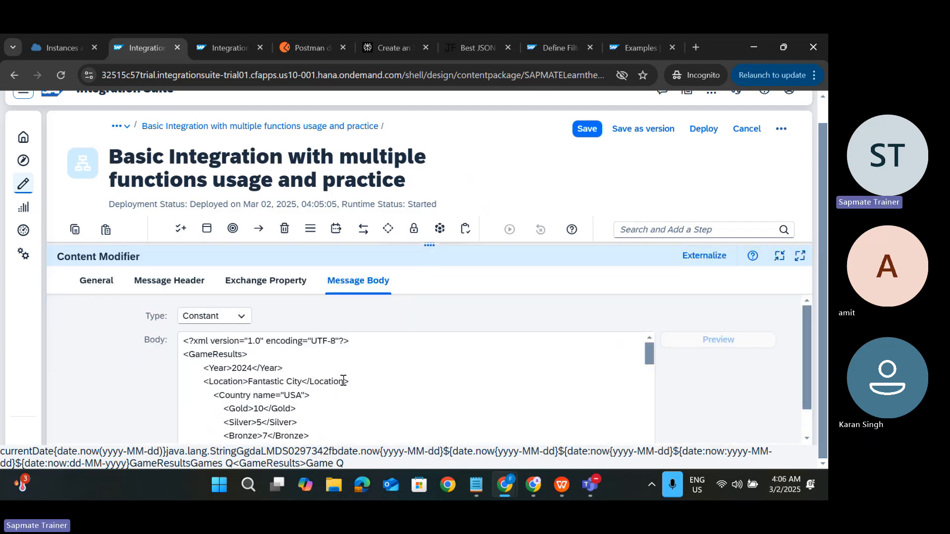
scroll(343, 380, down, 10)
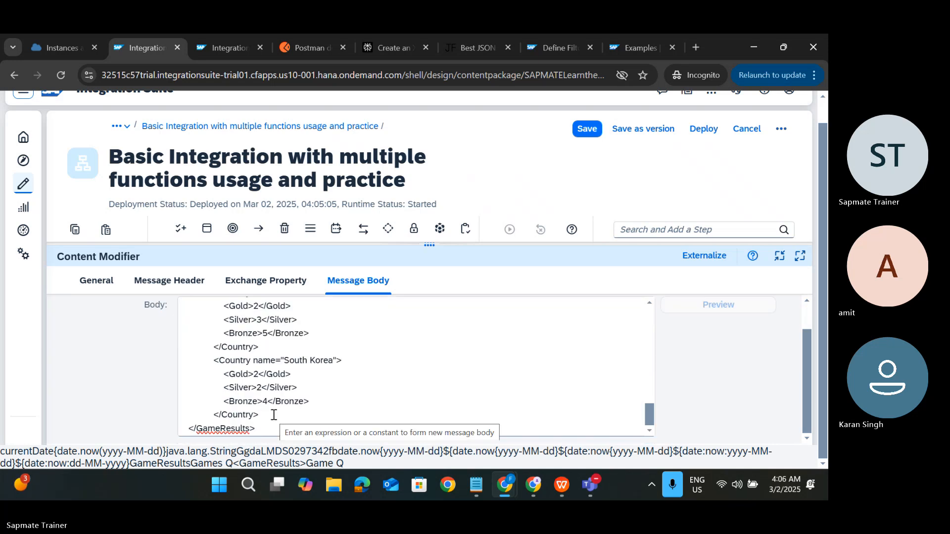
Step: Paste the reworked GameResults XML into the body, review it, and collapse back to the diagram
drag(269, 415, 142, 262)
key(ctrl+v)
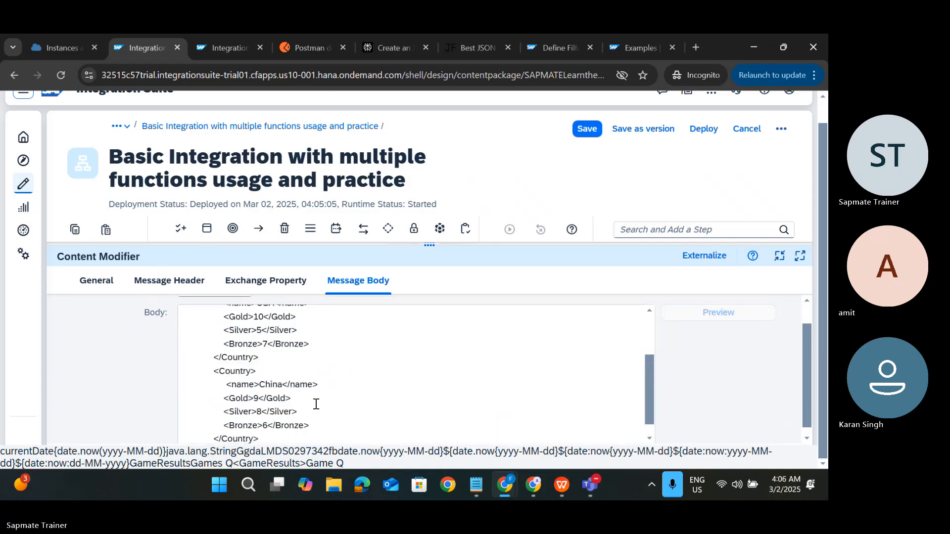
scroll(322, 391, down, 1)
scroll(258, 390, up, 6)
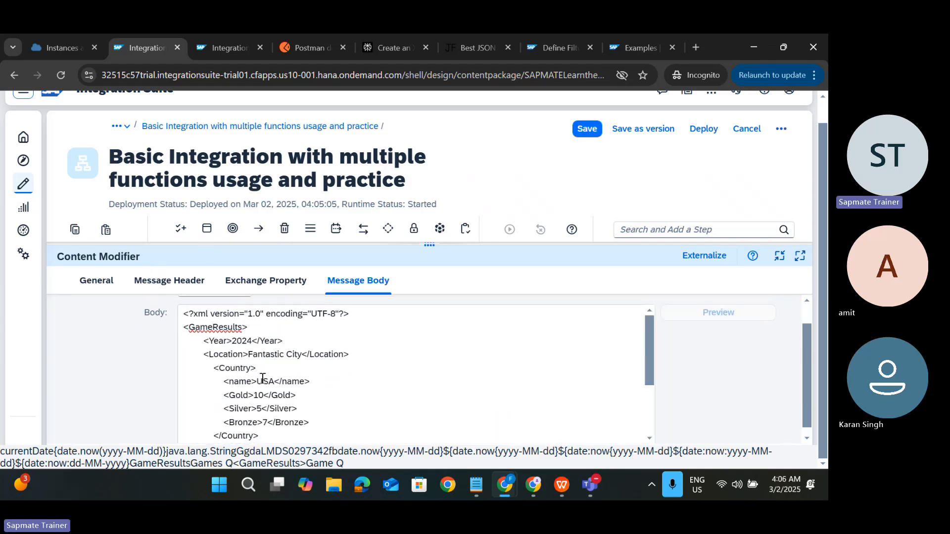
double_click(225, 355)
key(ctrl+c)
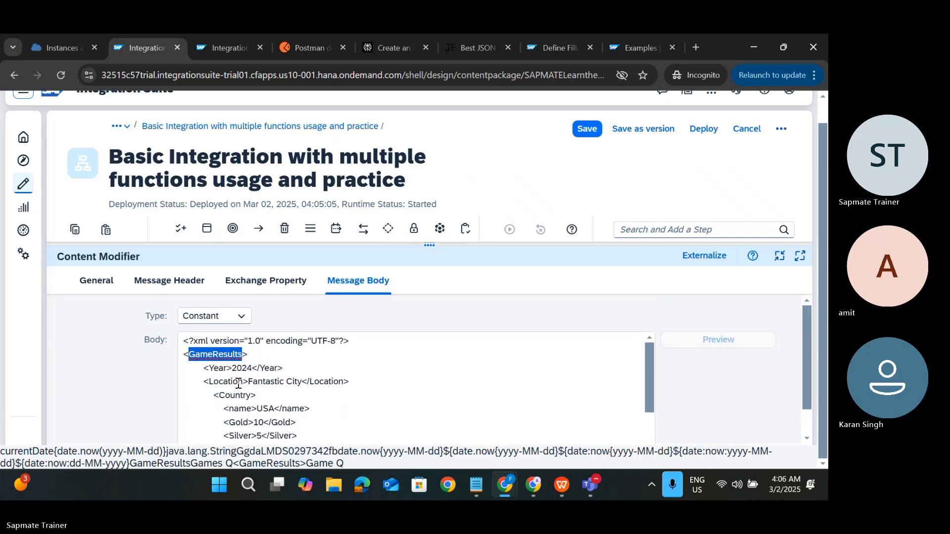
scroll(250, 414, down, 1)
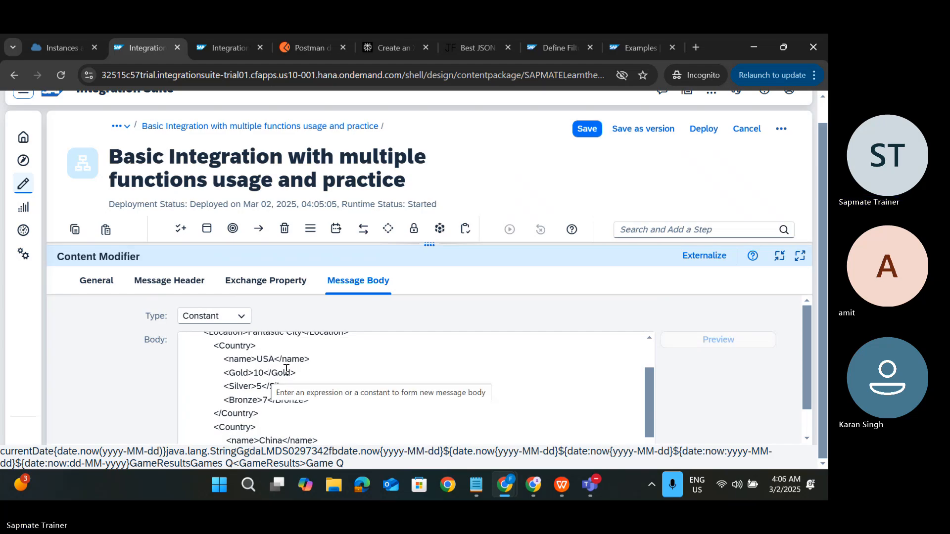
scroll(285, 369, up, 1)
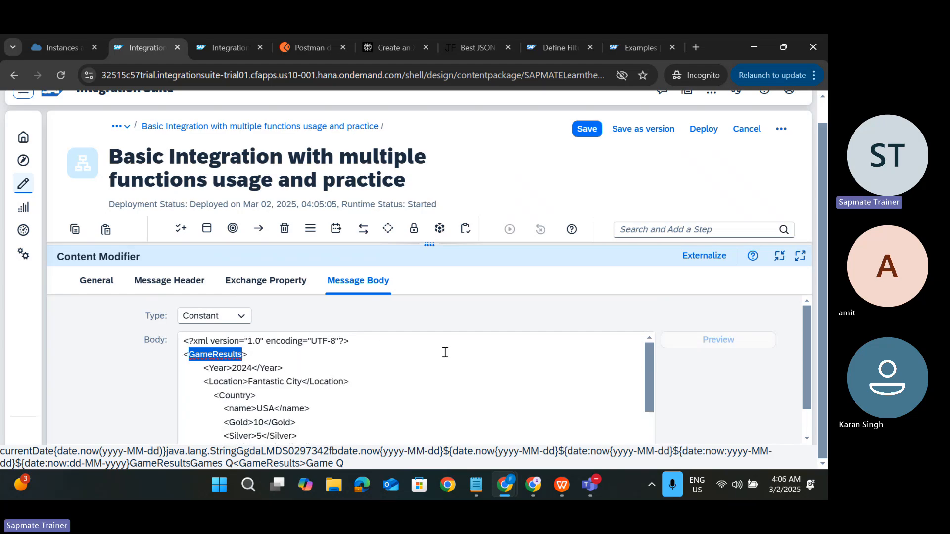
click(429, 245)
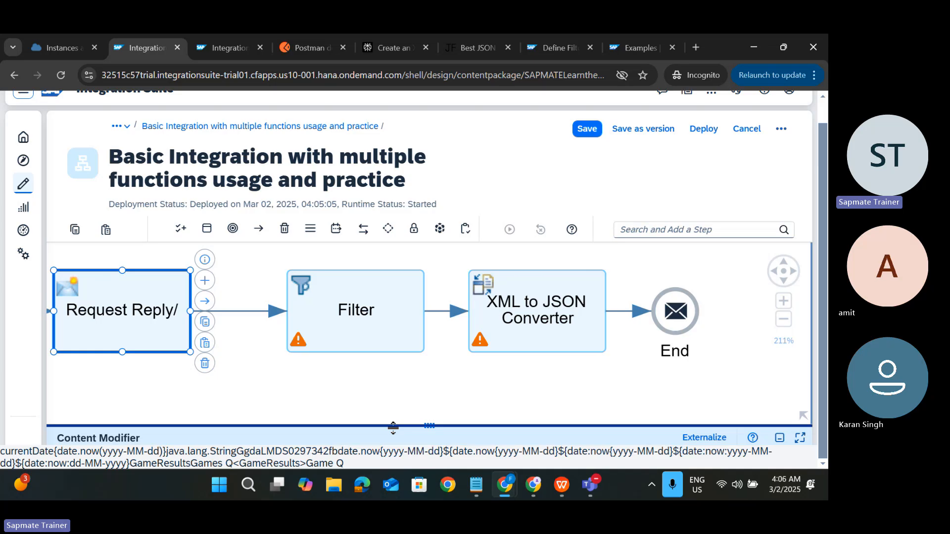
Step: Change the Filter's XPath expression to /GameResults/Country[(Gold eq '10')]
click(385, 346)
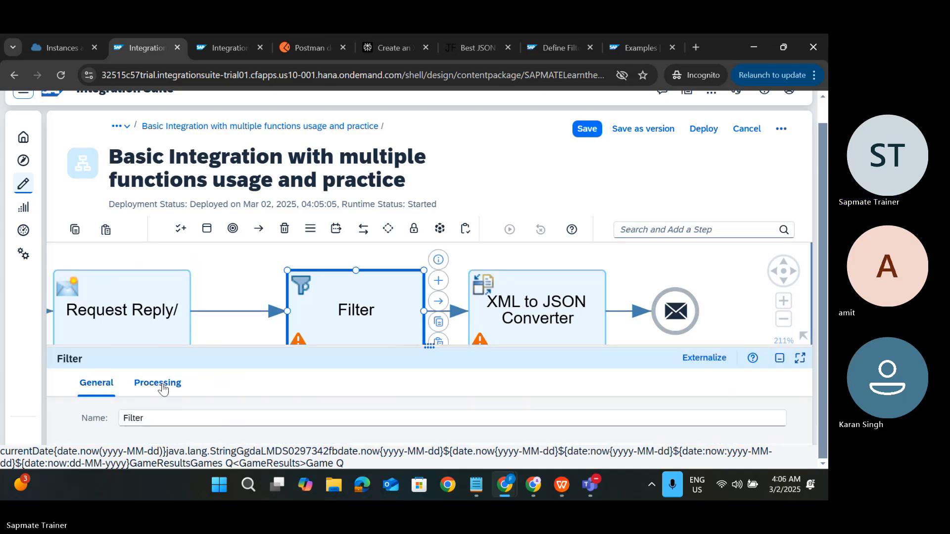
click(157, 383)
click(429, 348)
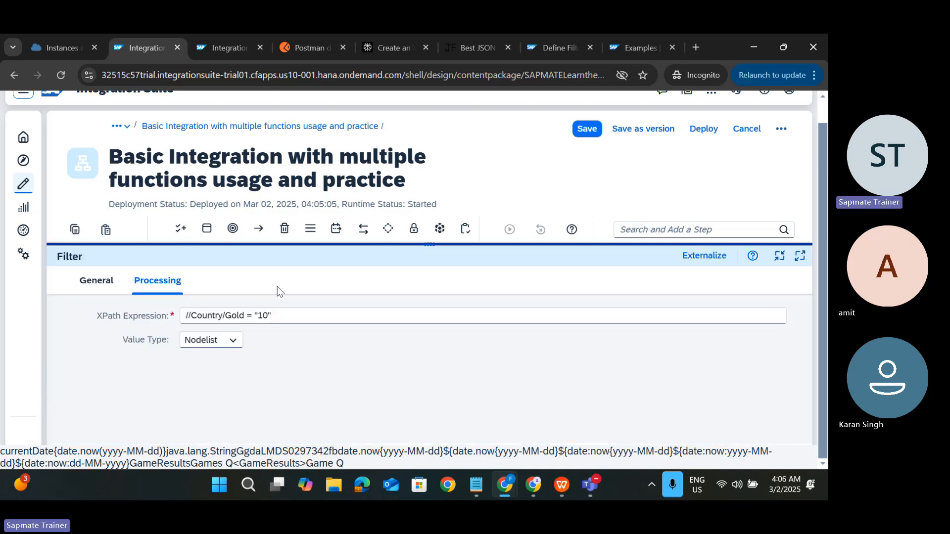
click(192, 316)
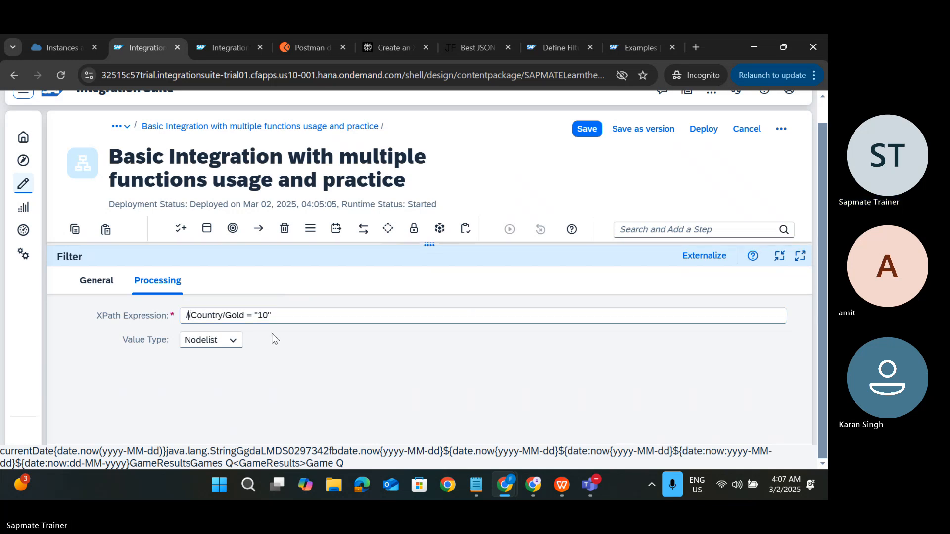
key(ctrl+v)
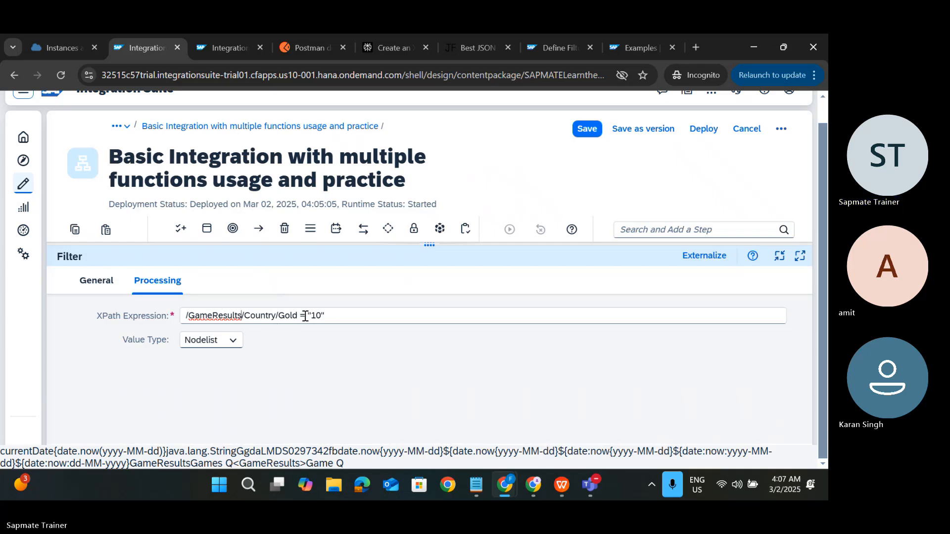
click(347, 319)
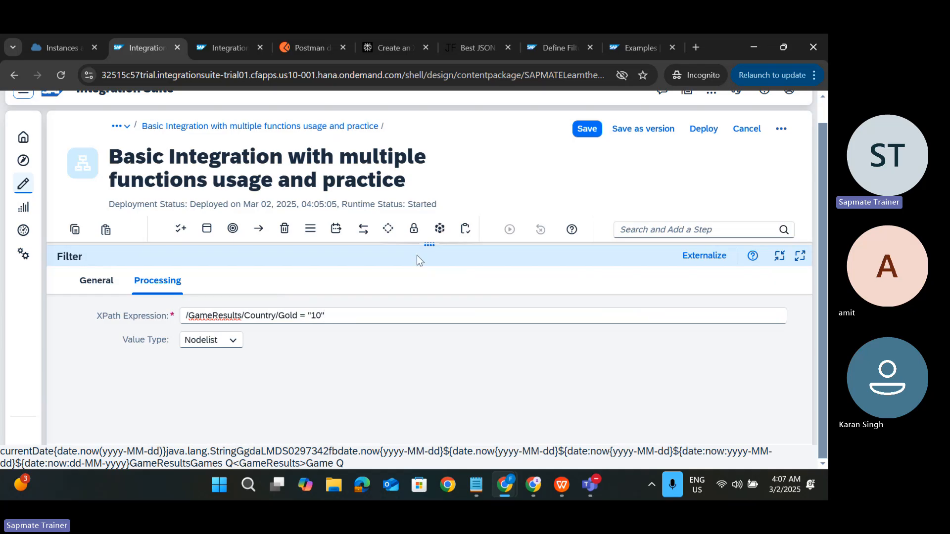
drag(429, 247, 405, 245)
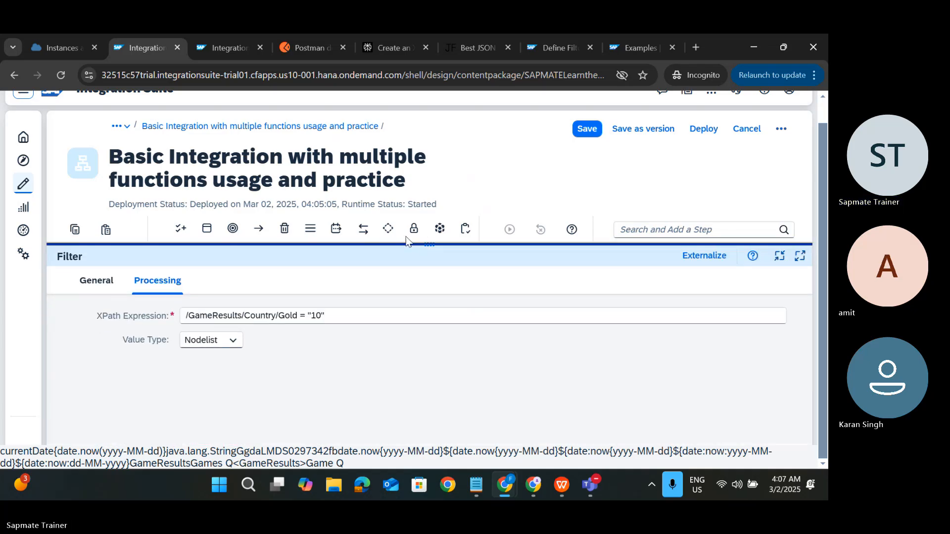
click(351, 313)
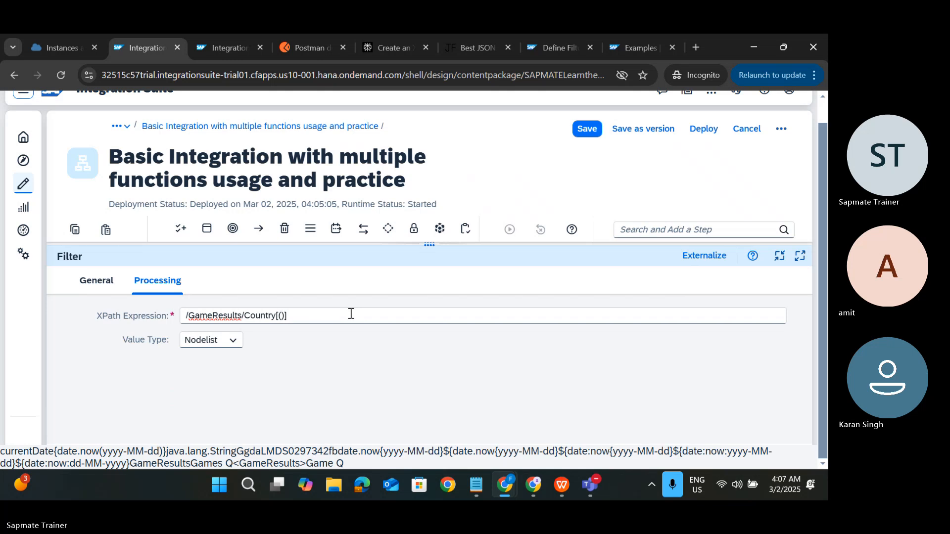
text(God)
key(BackSpace)
text(ld)
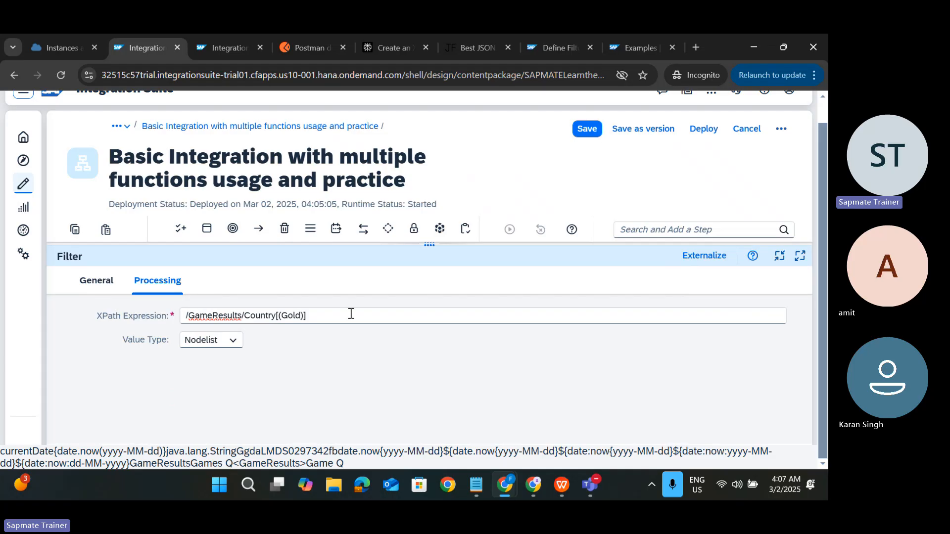
text( eq )
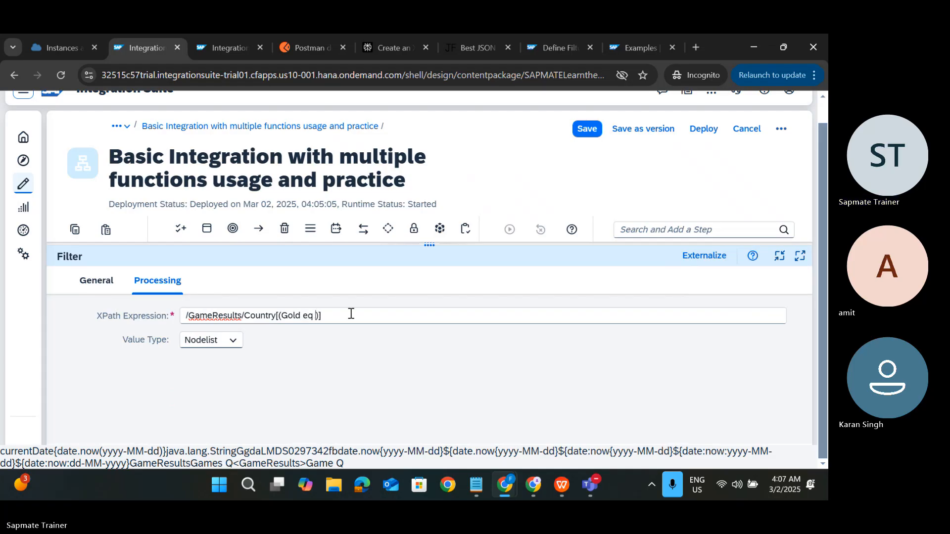
text('10)
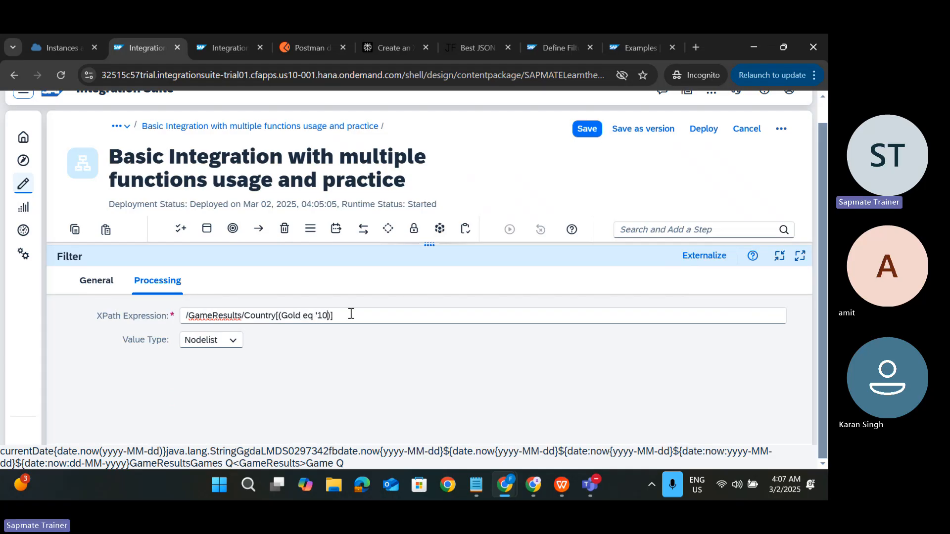
text(')
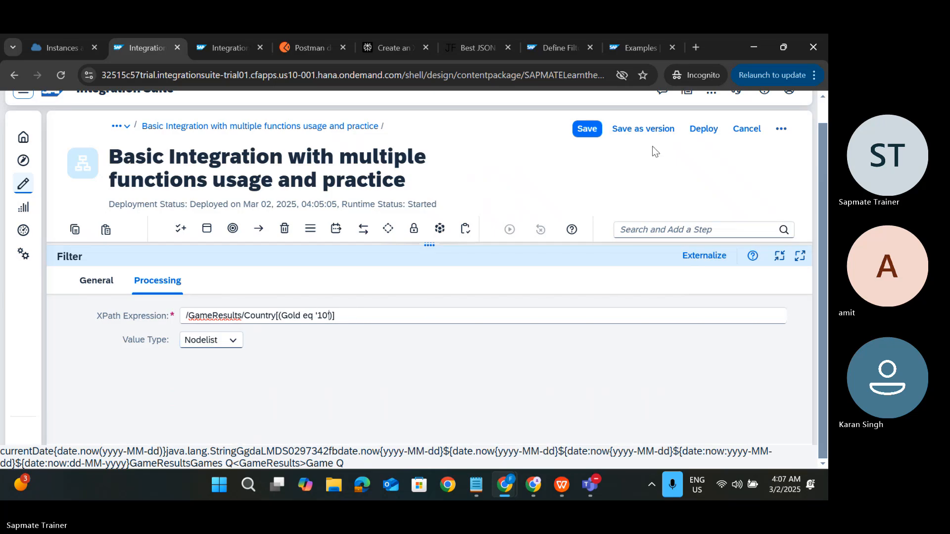
Step: Deploy the updated integration flow and acknowledge the deployment notice
click(692, 133)
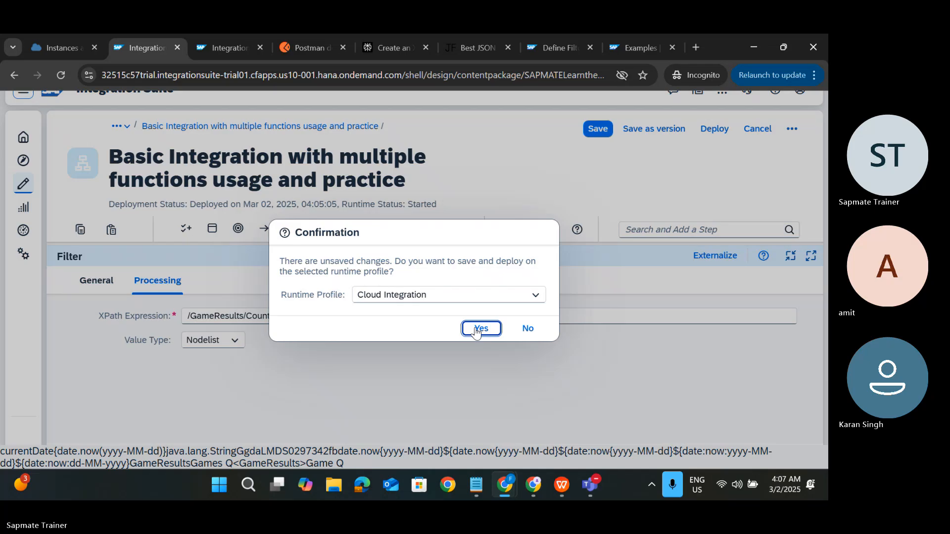
click(476, 328)
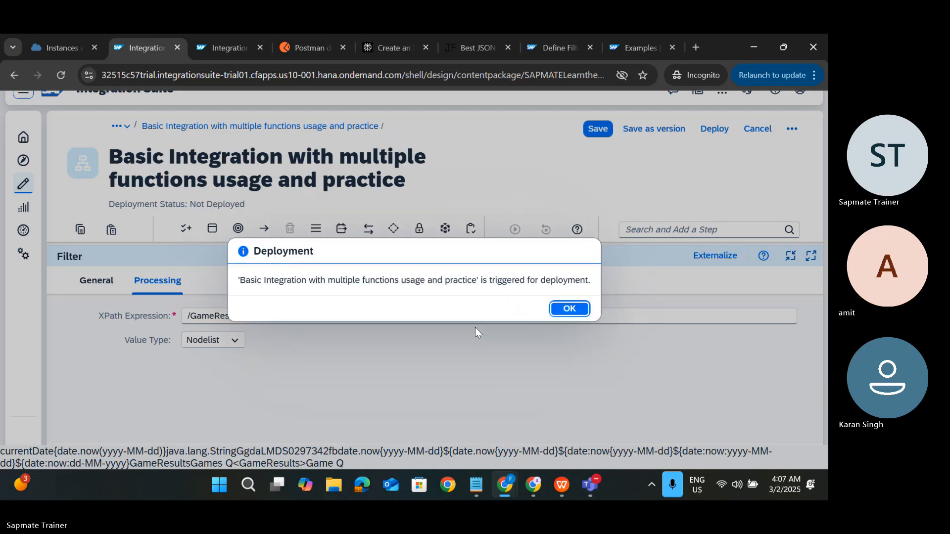
key(Return)
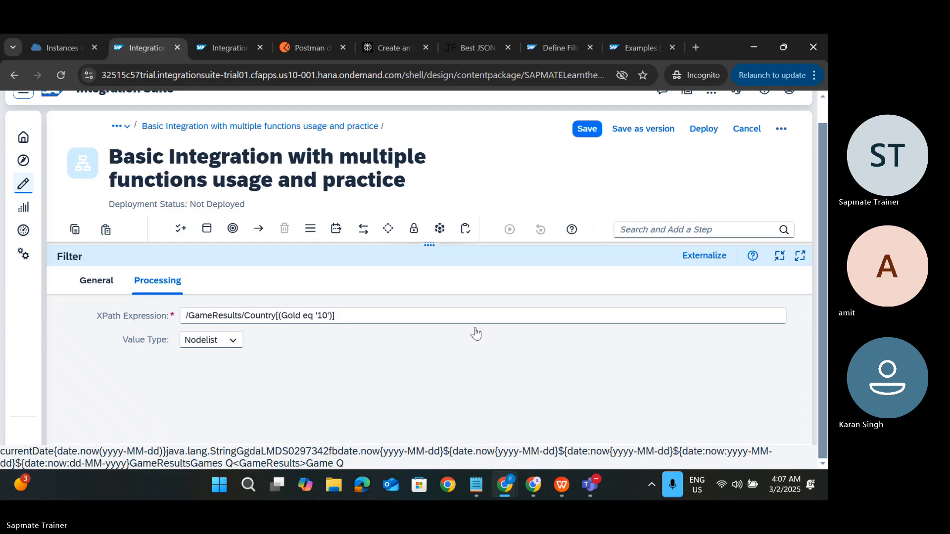
key(ctrl+Tab)
Step: Refresh the monitor, check the newest run's logs and artifact details, then open Manage Integration Content
click(365, 263)
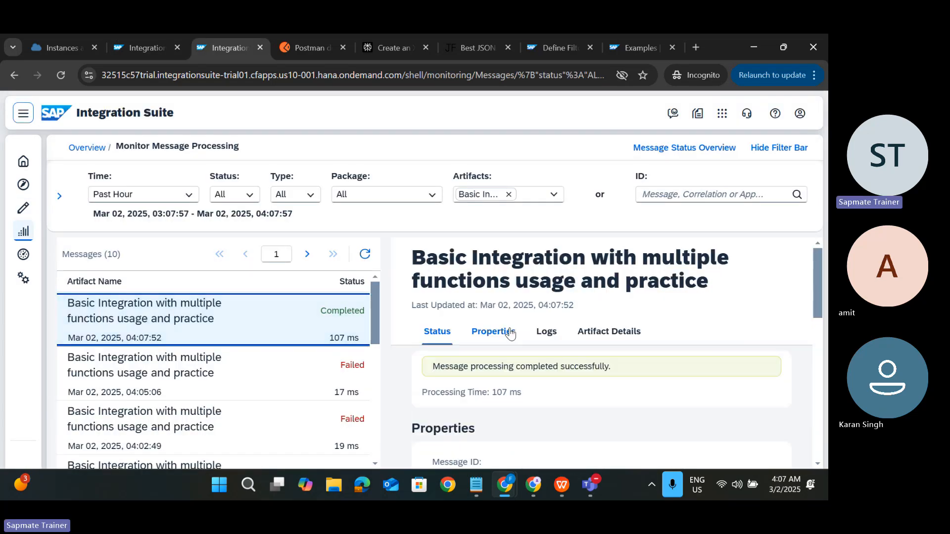
click(547, 332)
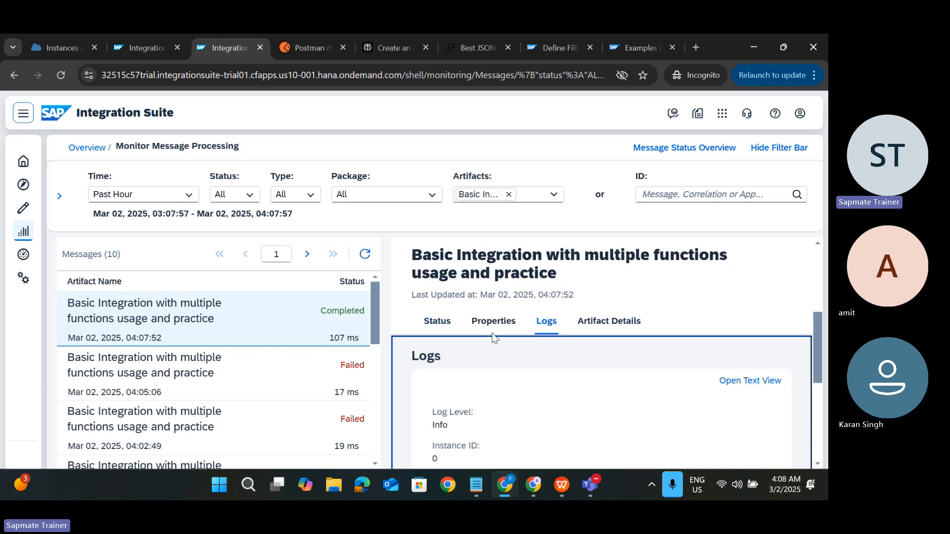
click(590, 322)
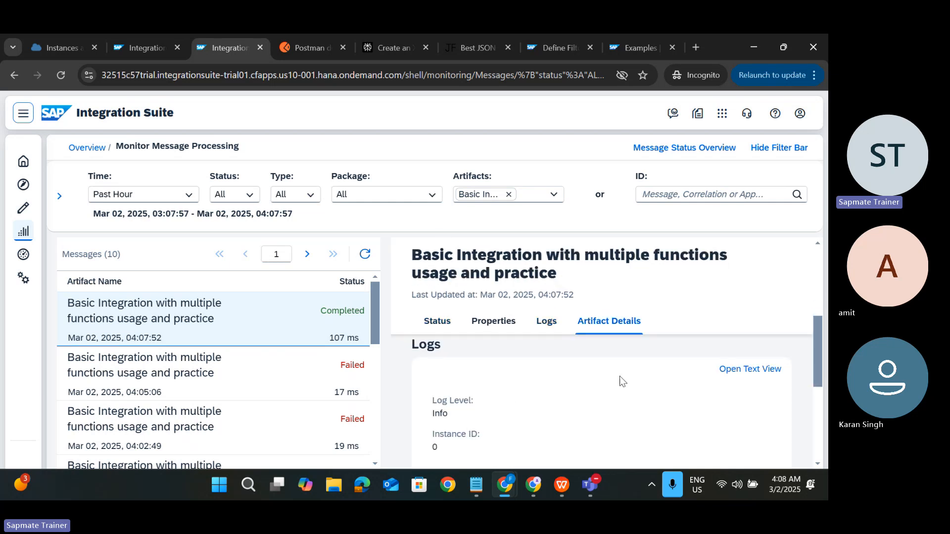
scroll(545, 396, down, 2)
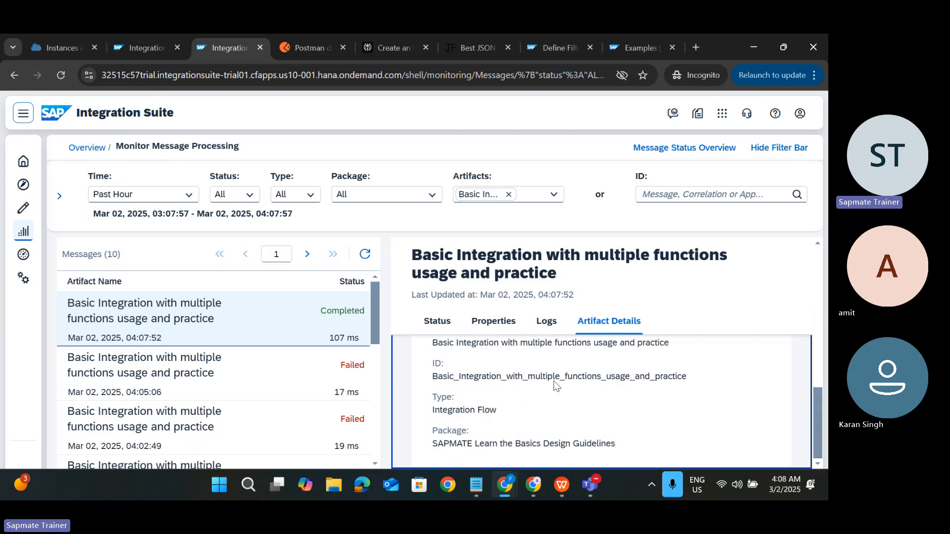
scroll(529, 386, up, 2)
click(526, 373)
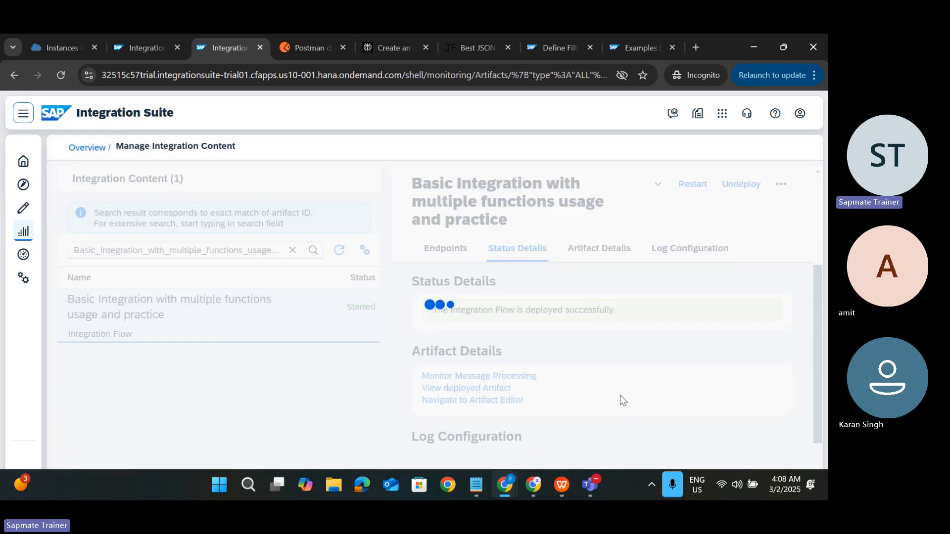
Step: Set the integration flow's log level to Trace
scroll(582, 371, down, 3)
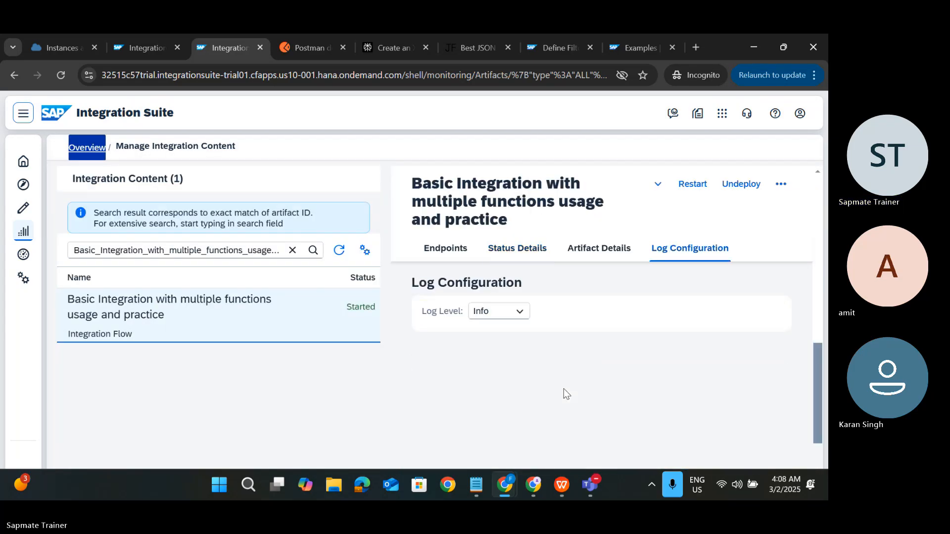
click(515, 317)
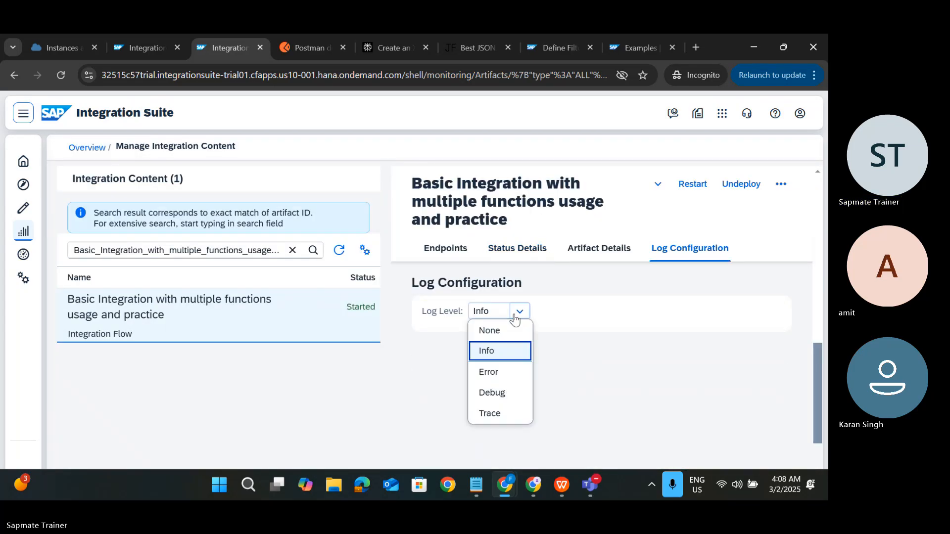
click(485, 413)
click(482, 319)
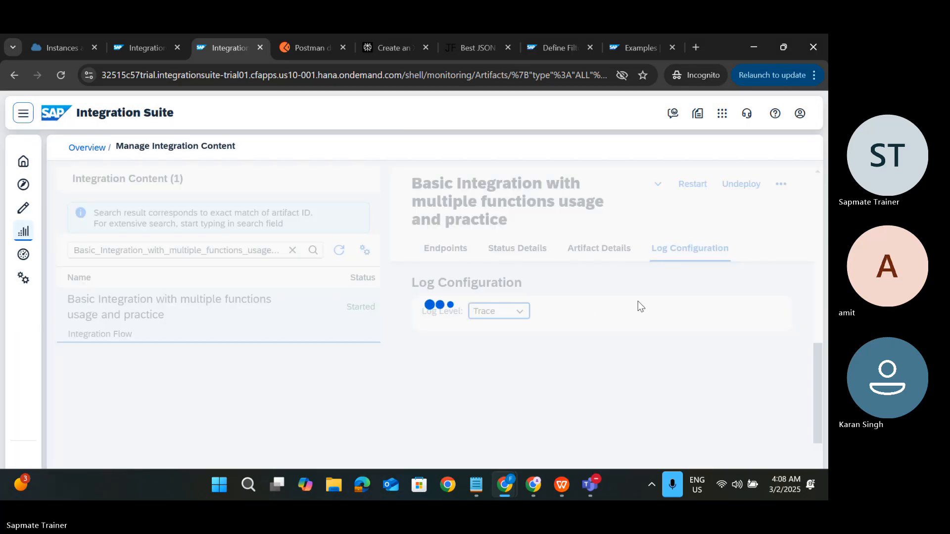
Step: Redeploy the flow, then return to the Manage Integration Content page
key(ctrl+shift+Tab)
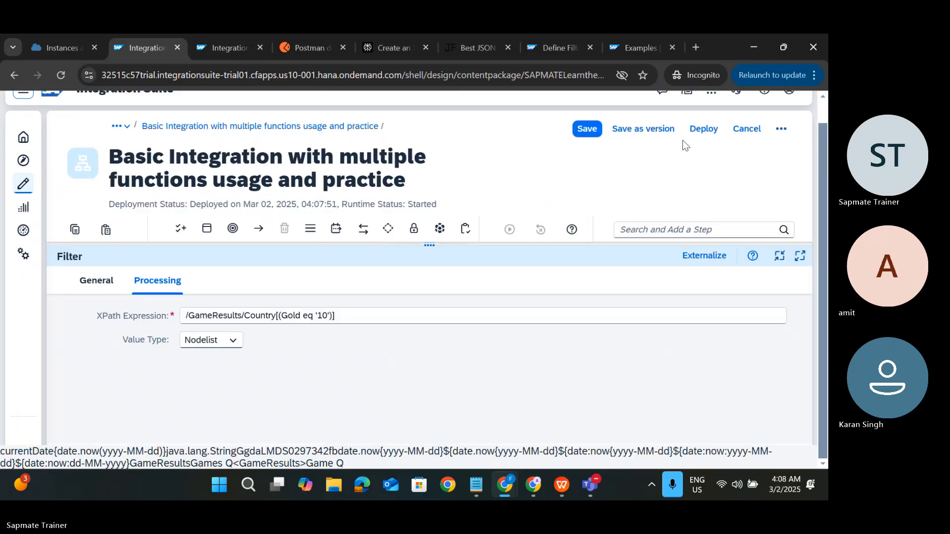
click(704, 129)
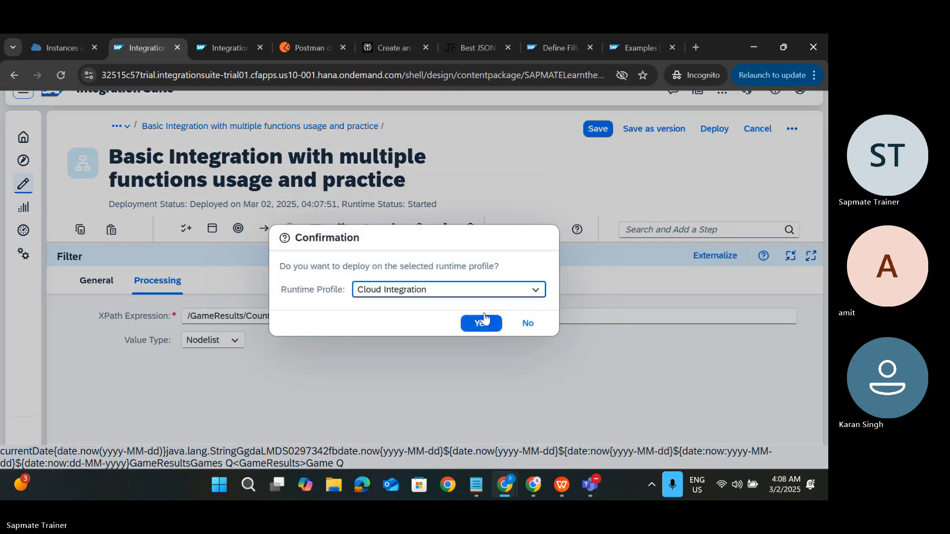
click(483, 323)
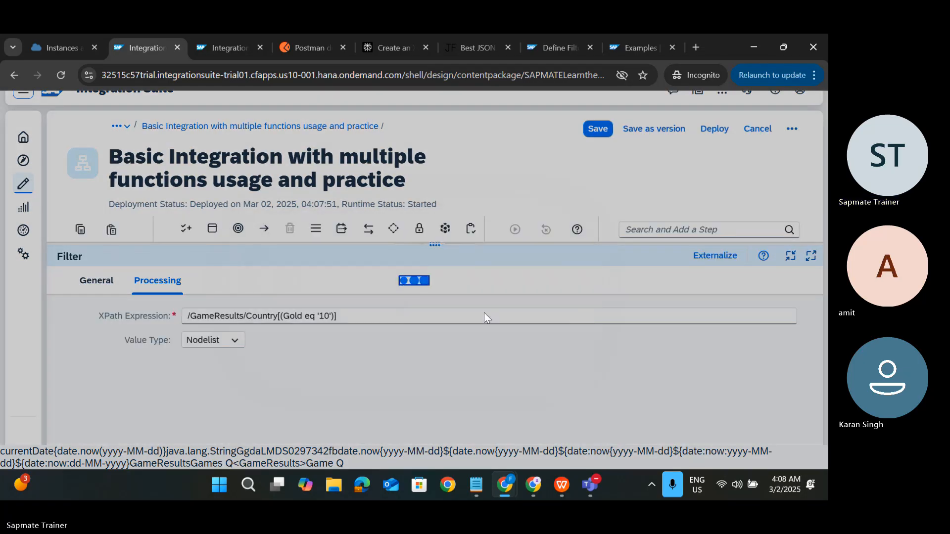
key(Return)
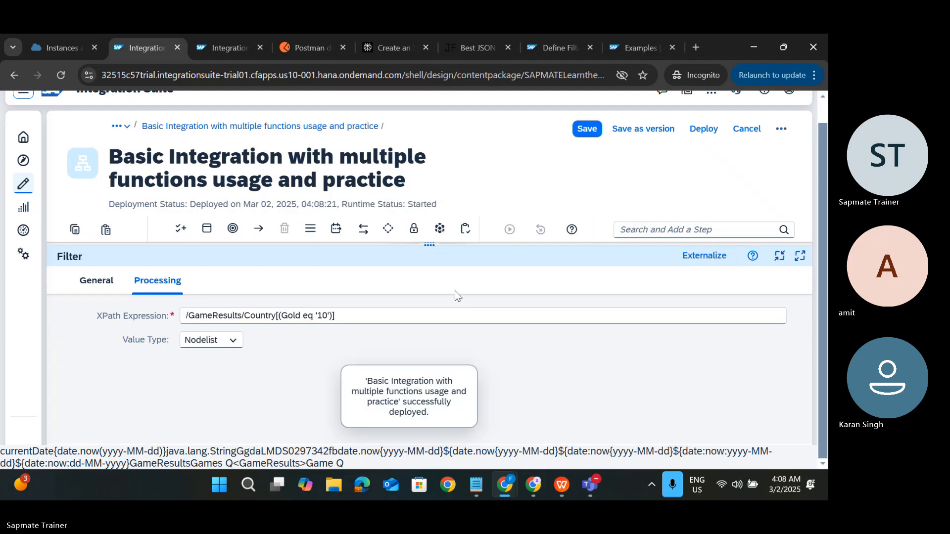
click(239, 58)
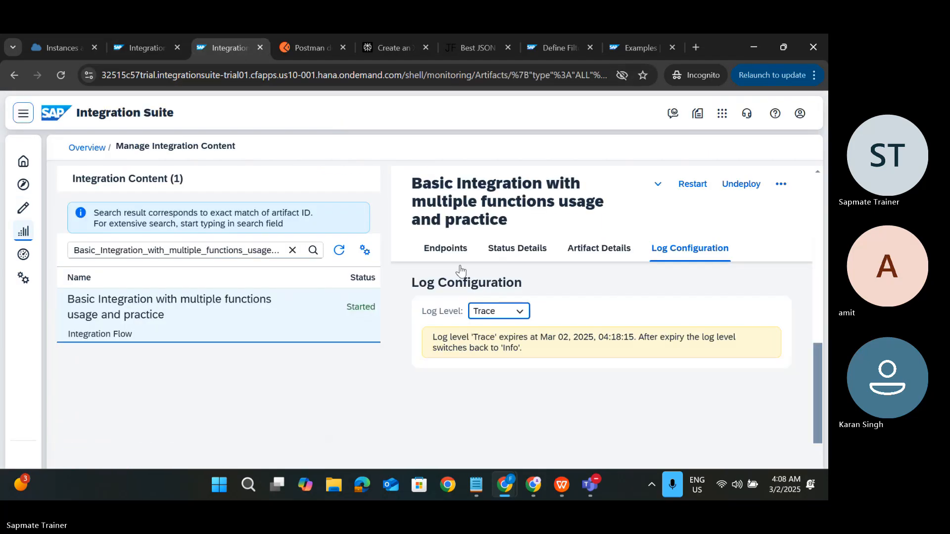
scroll(524, 297, up, 1)
scroll(525, 297, up, 2)
Step: Open the newest message's trace and view the payload entering the XML to JSON Converter
click(465, 351)
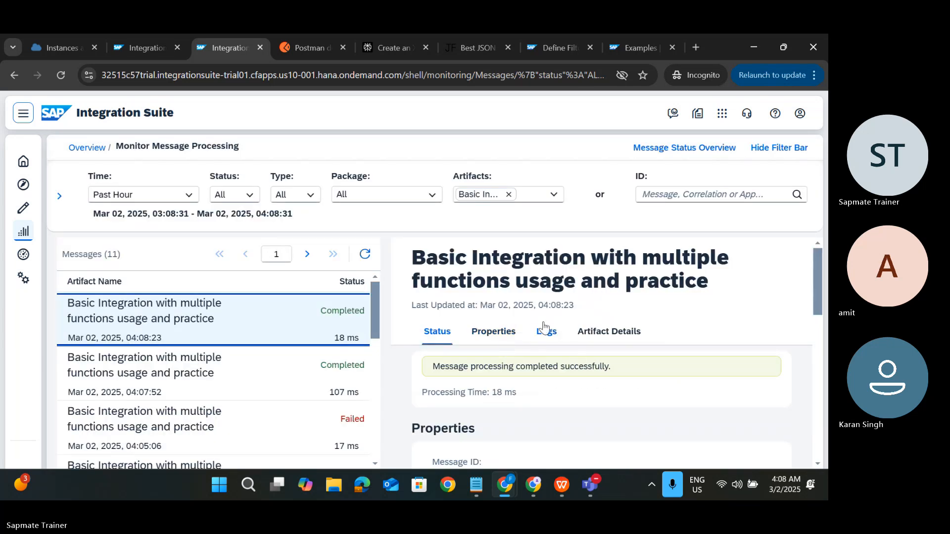
click(545, 331)
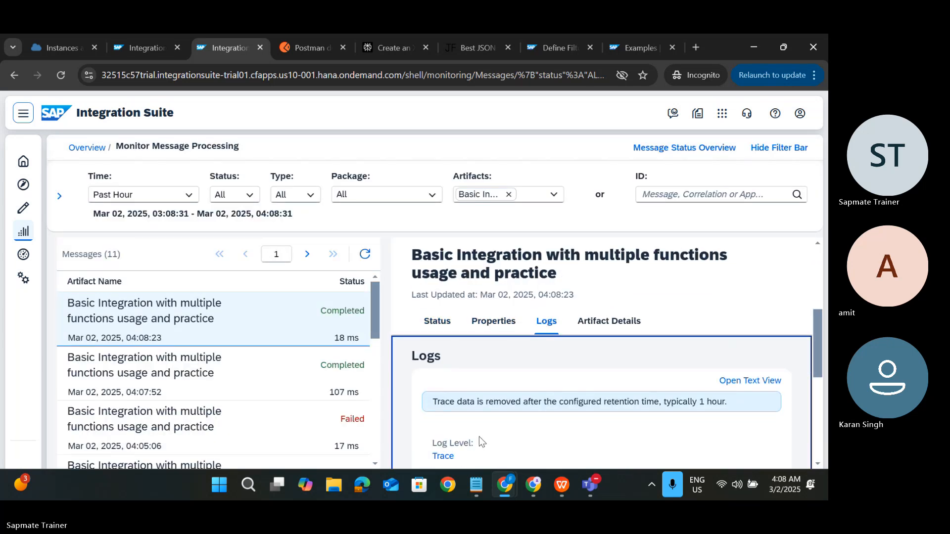
click(443, 454)
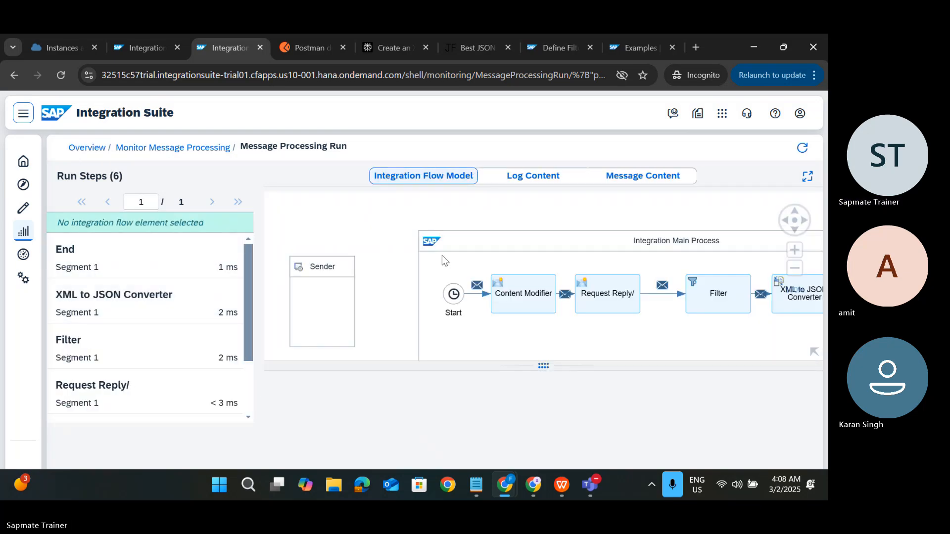
click(137, 306)
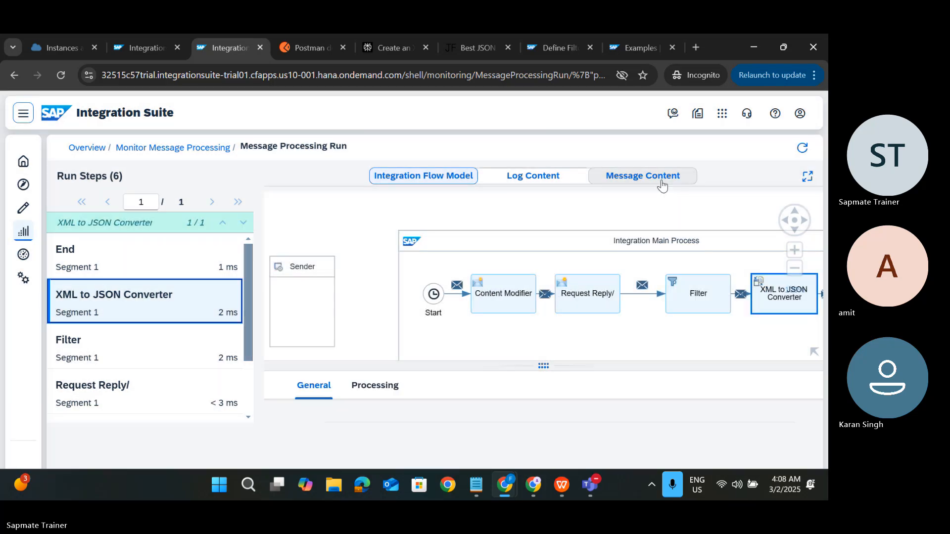
click(663, 184)
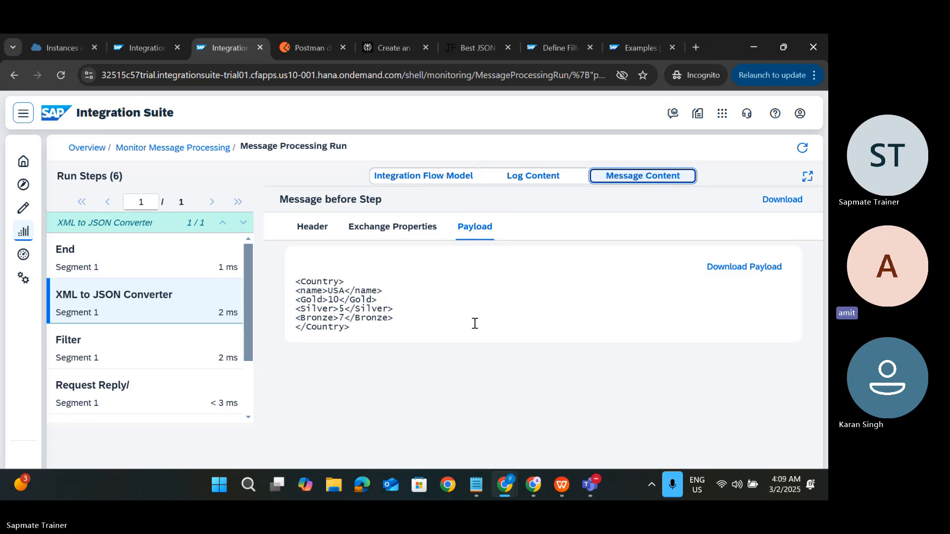
click(349, 341)
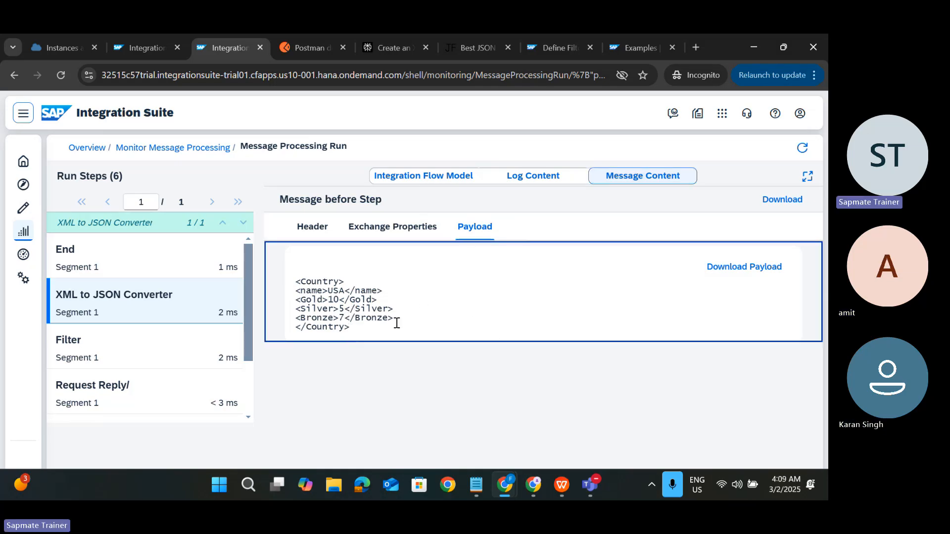
key(ctrl+shift+Tab)
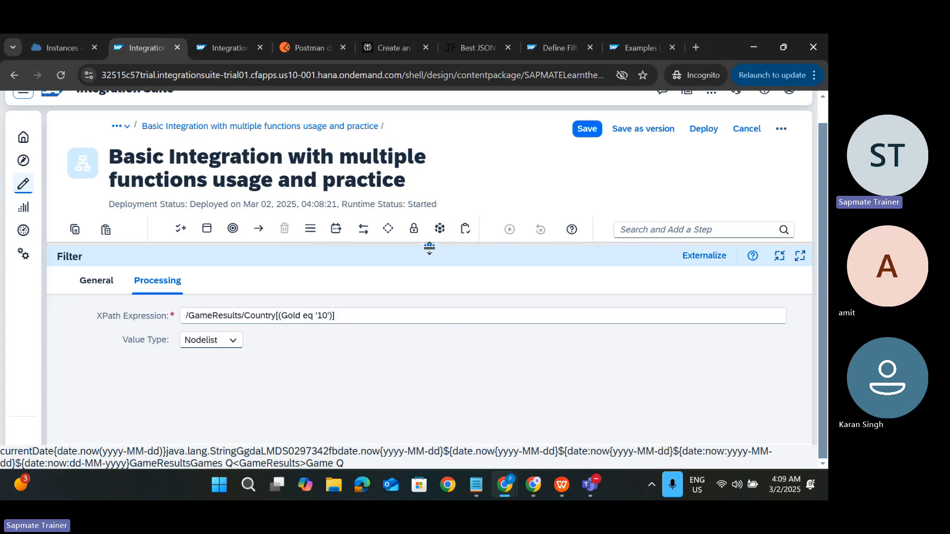
Step: Shorten the Filter XPath to //Country[(Gold eq '10')] by deleting GameResults
drag(426, 245, 427, 313)
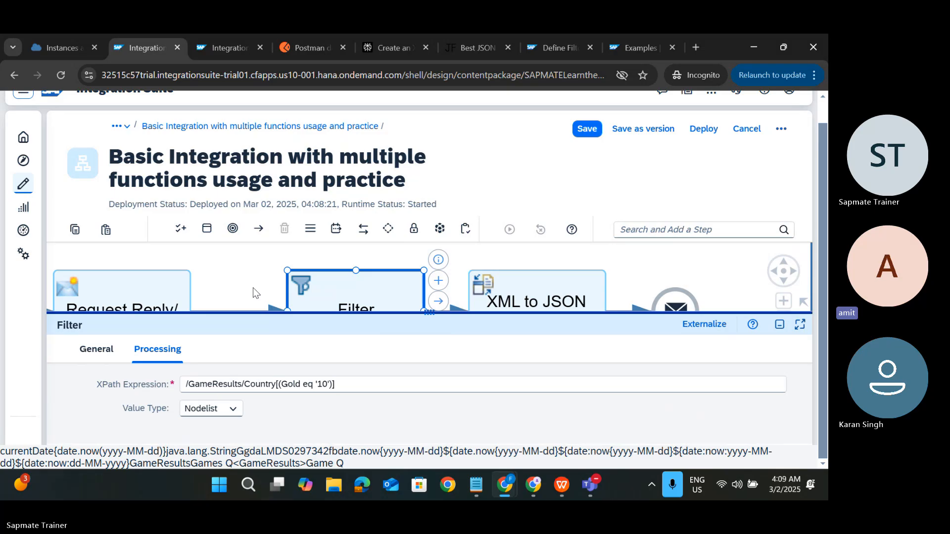
click(243, 385)
key(ctrl+BackSpace)
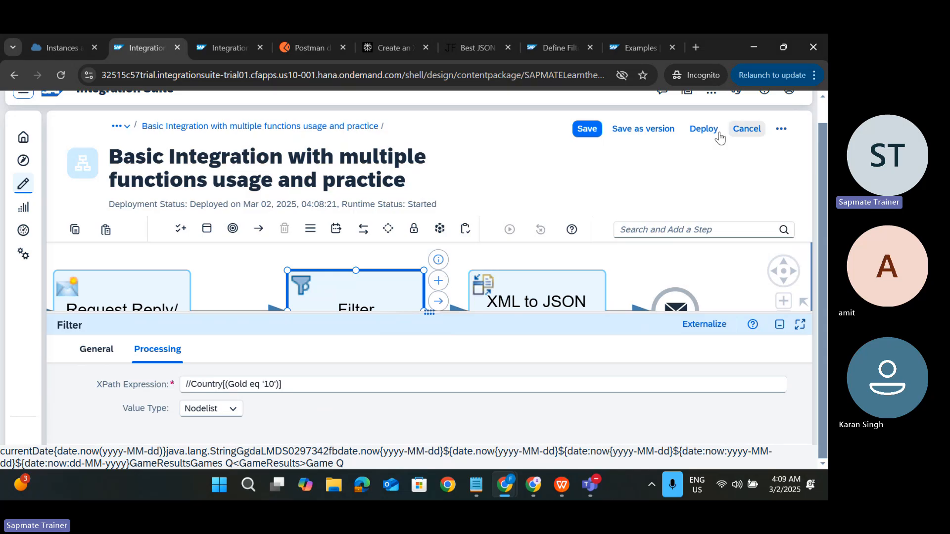
Step: Save and deploy the flow, then return to the Monitor Message Processing list
click(703, 129)
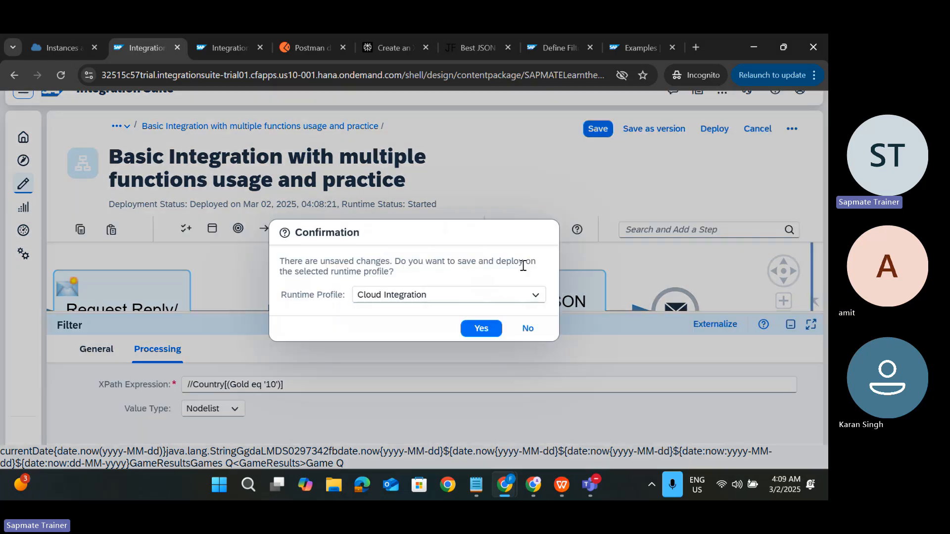
click(482, 328)
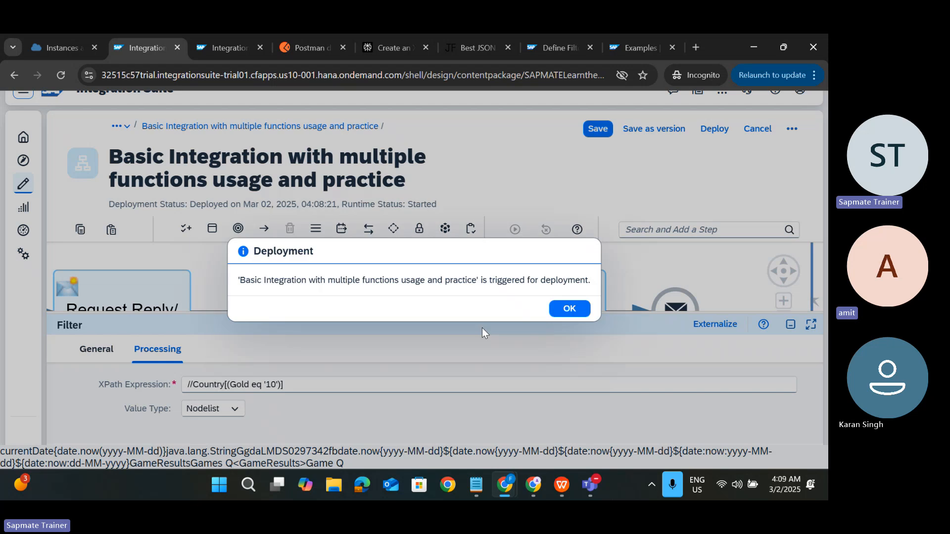
click(568, 309)
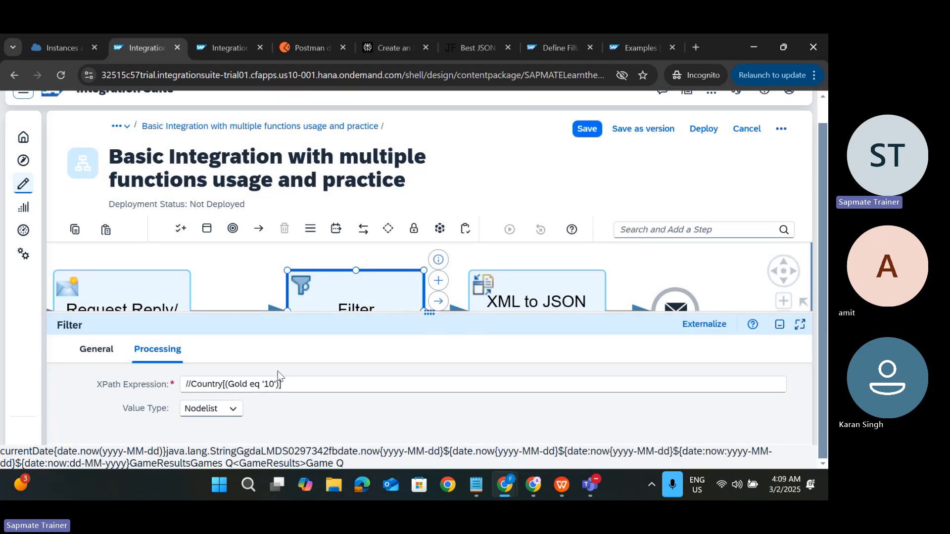
click(226, 51)
triple_click(176, 147)
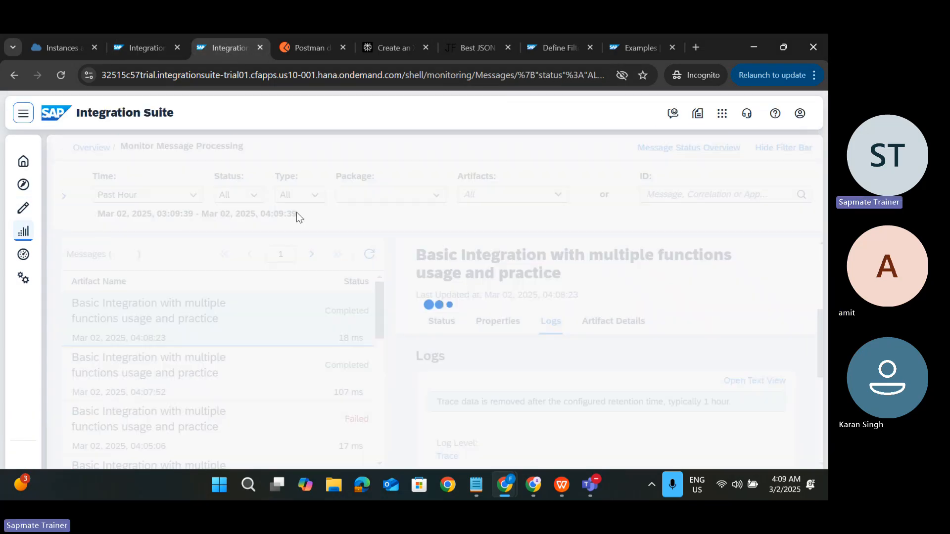
Step: Open the 04:09:32 run's trace and view the payload at the XML to JSON Converter
click(276, 303)
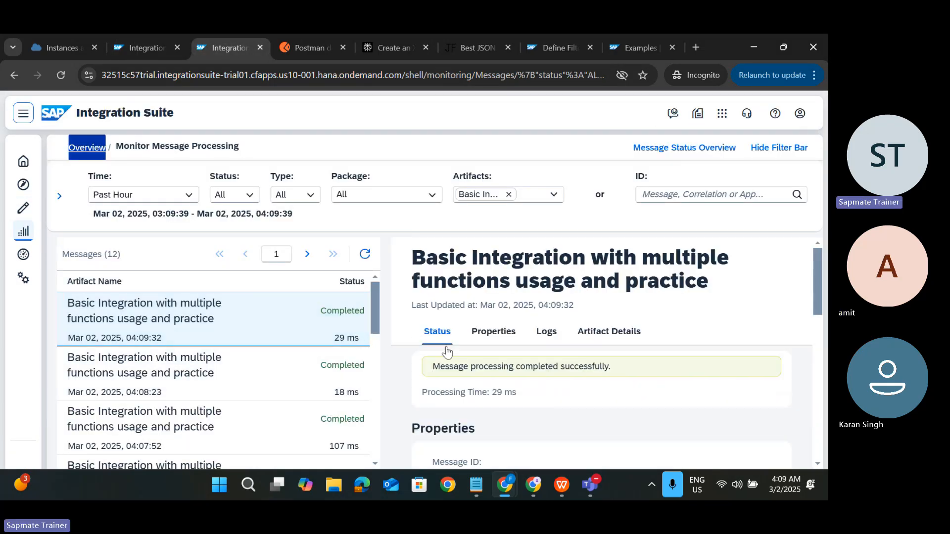
click(546, 332)
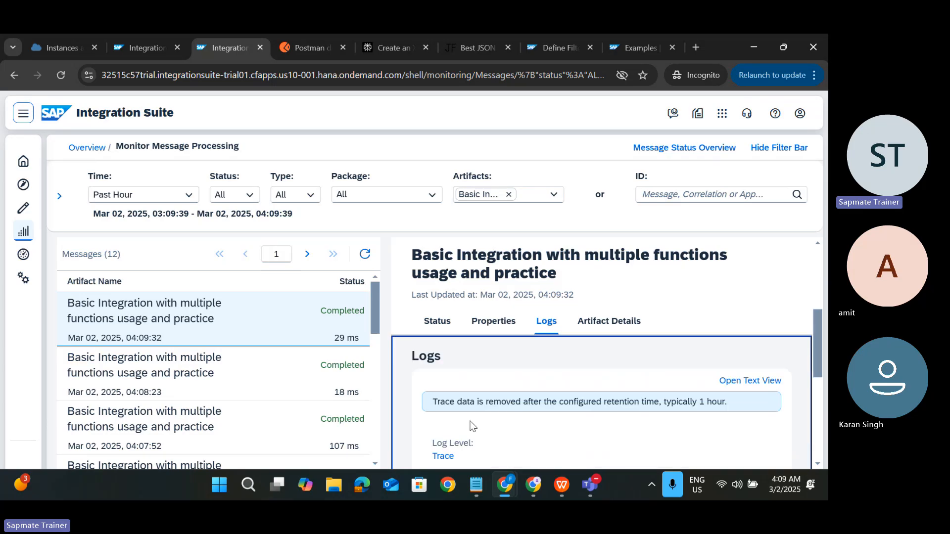
click(445, 456)
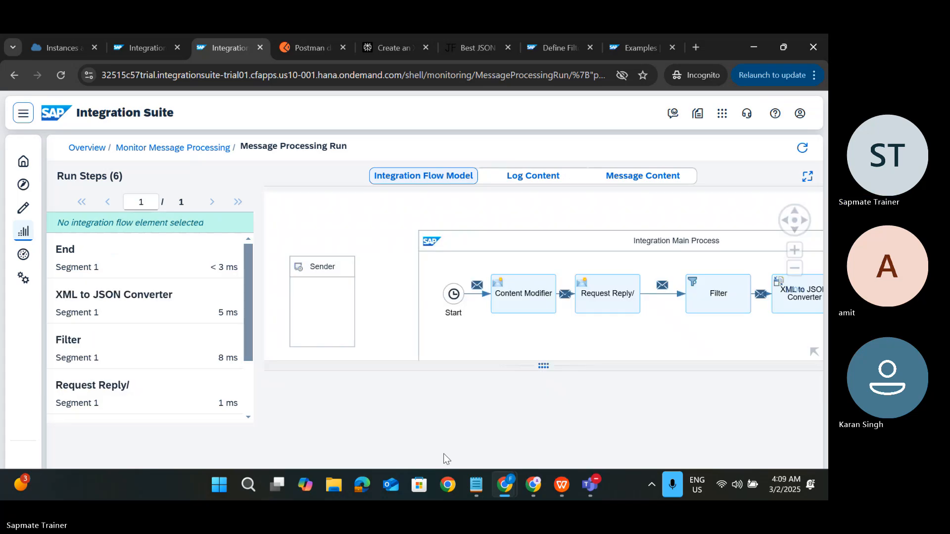
click(166, 295)
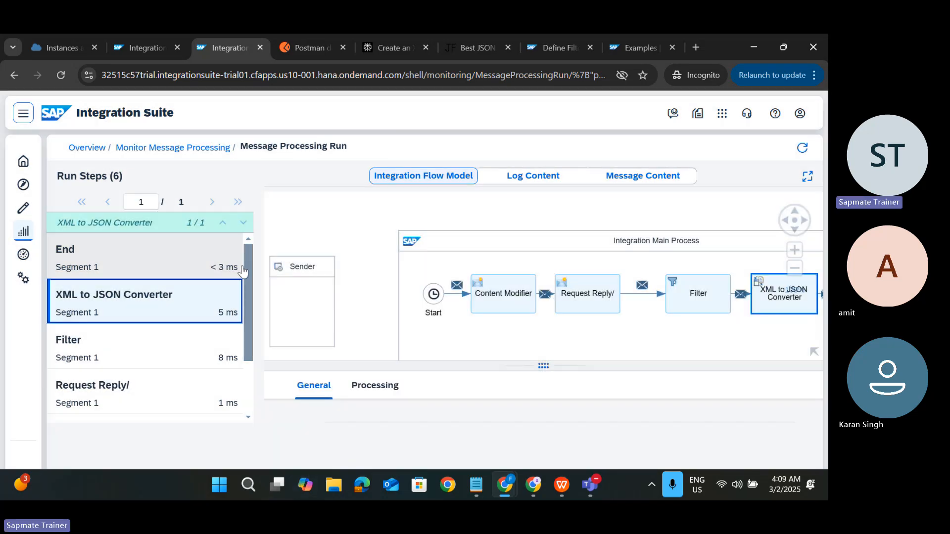
click(646, 184)
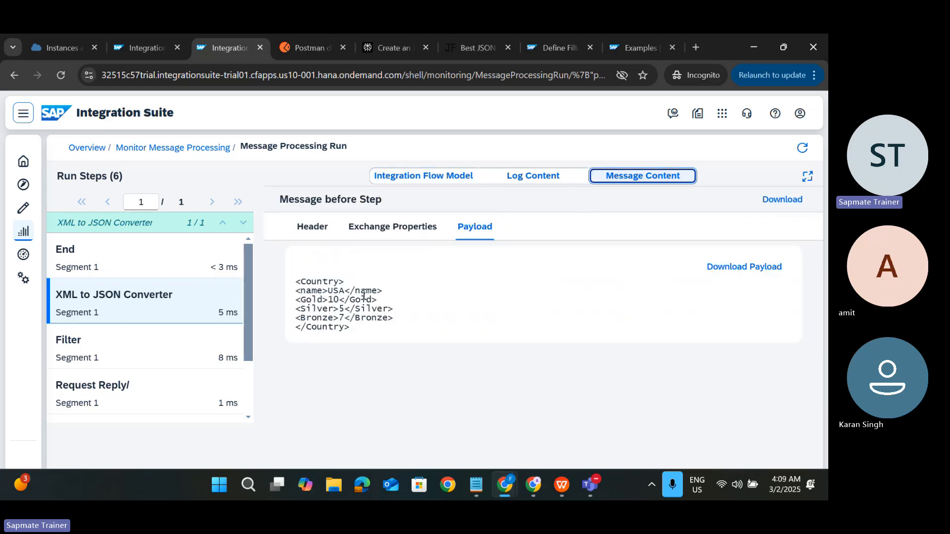
click(344, 327)
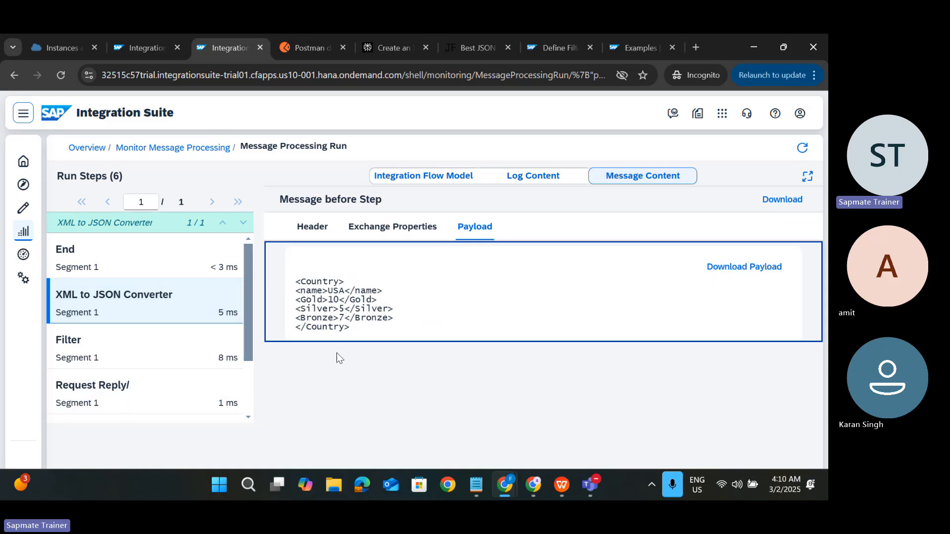
Step: Collapse the Filter settings in the flow editor, then bring up the Transformations slide
click(153, 52)
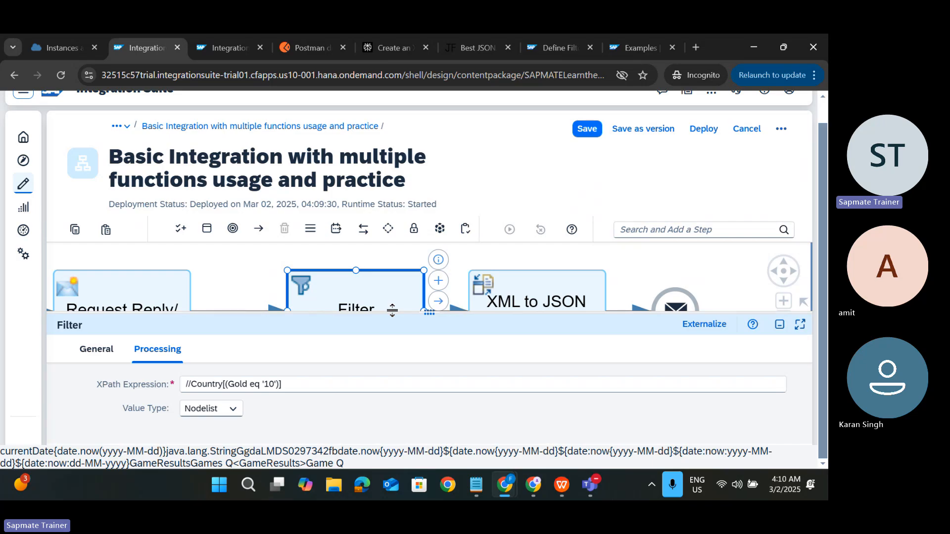
drag(392, 311, 398, 411)
scroll(399, 386, down, 3)
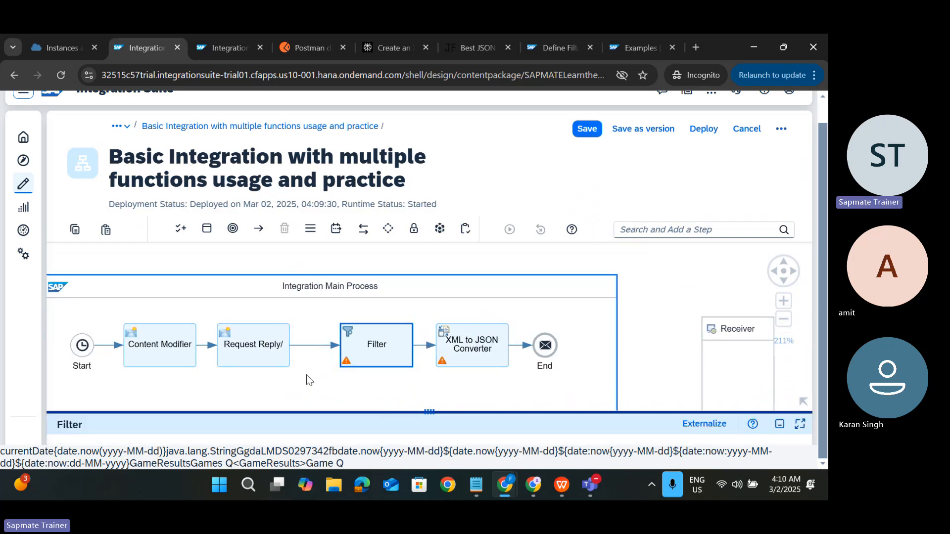
scroll(307, 375, down, 3)
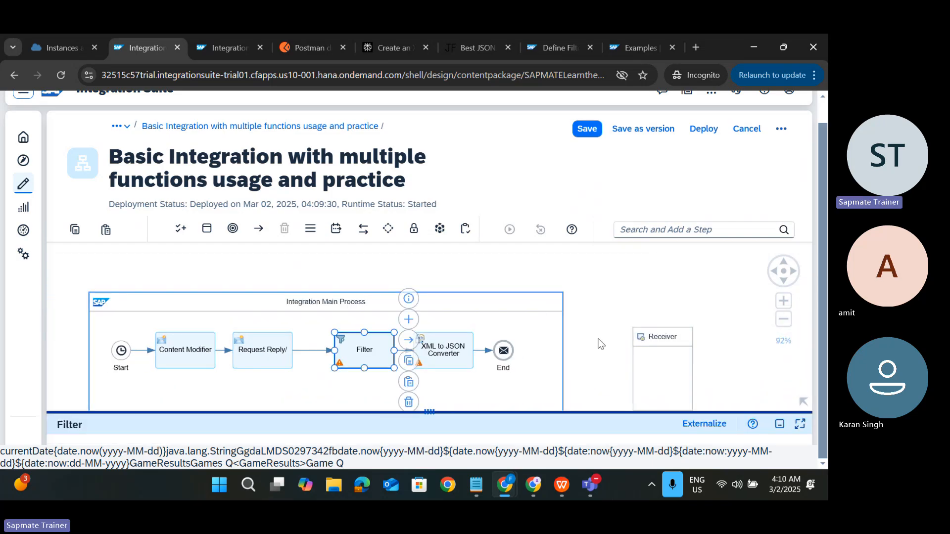
key(alt+Tab)
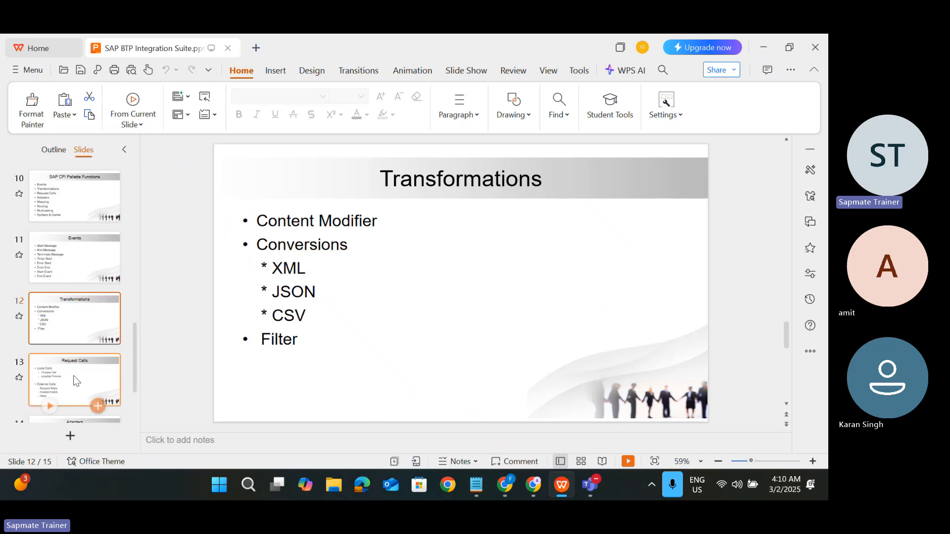
Step: Go to slide 13, Request Calls, then return to the flow editor in Chrome
click(73, 376)
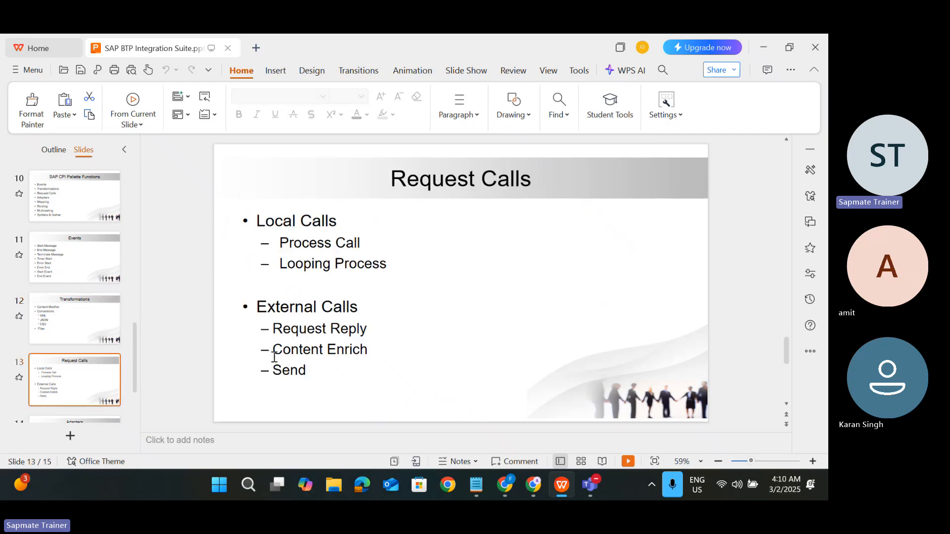
scroll(79, 346, down, 3)
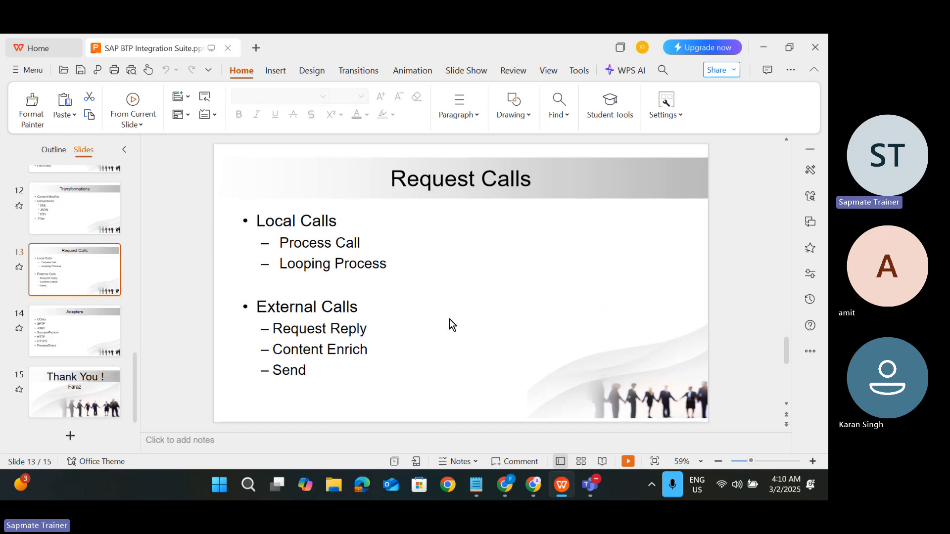
key(alt+Tab)
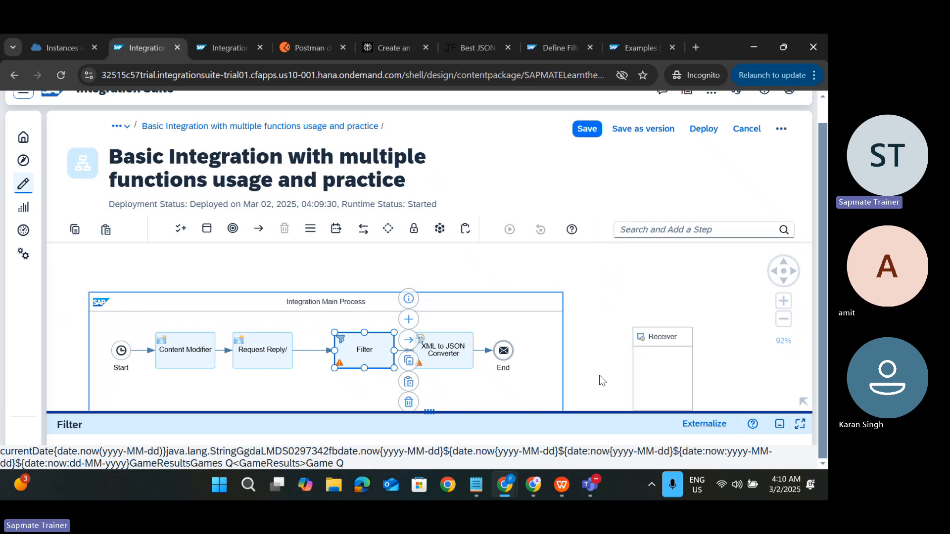
Step: Navigate from the flow diagram up to the Amit practice Test 1 package and list its artifacts
scroll(599, 375, down, 2)
drag(599, 375, 659, 295)
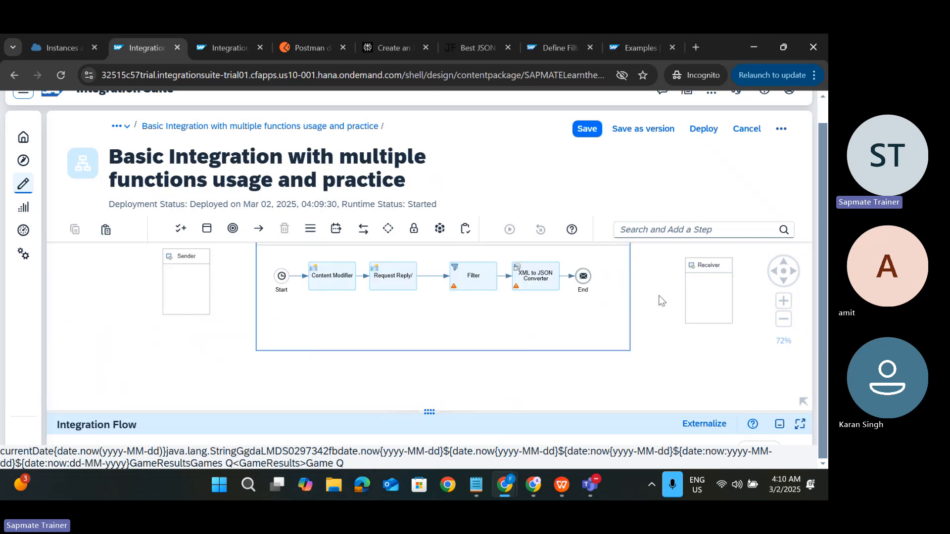
drag(397, 369, 400, 386)
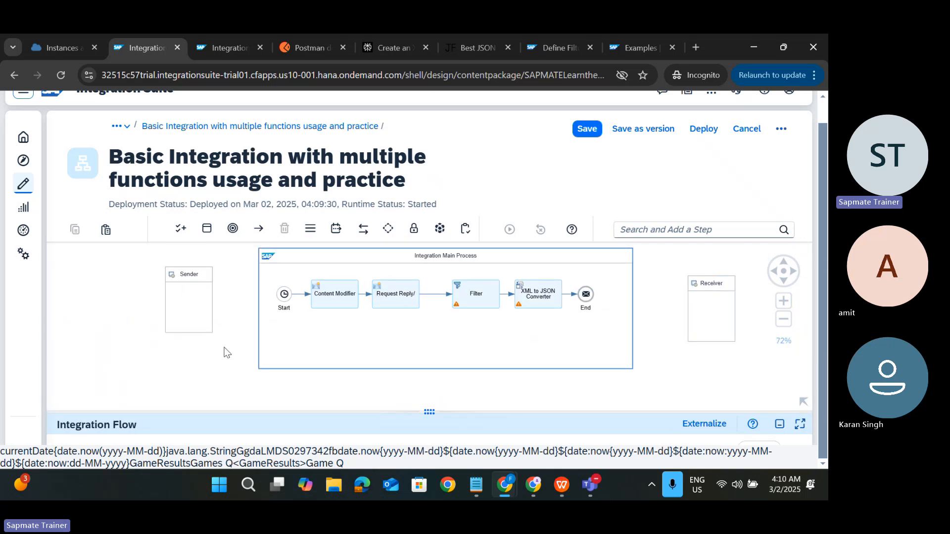
drag(228, 347, 219, 379)
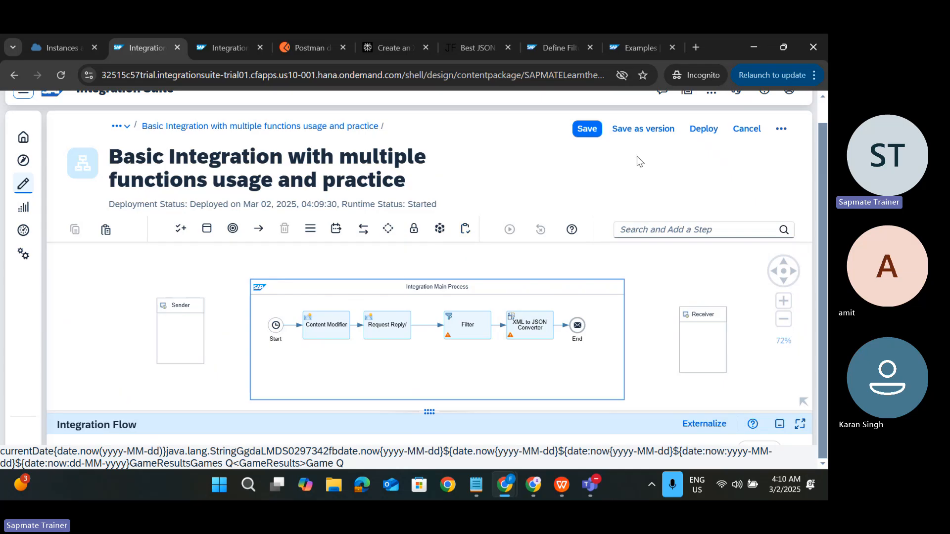
click(119, 125)
click(156, 145)
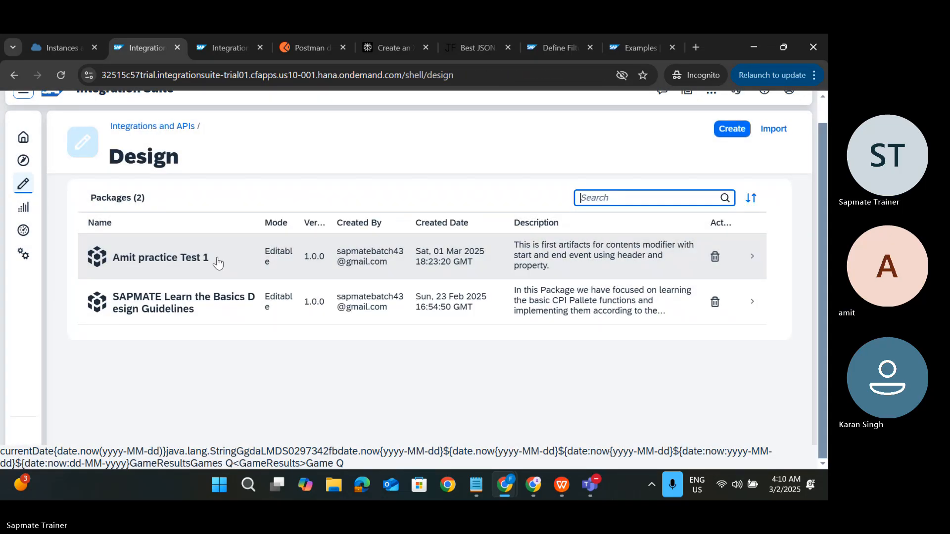
click(230, 264)
click(230, 264)
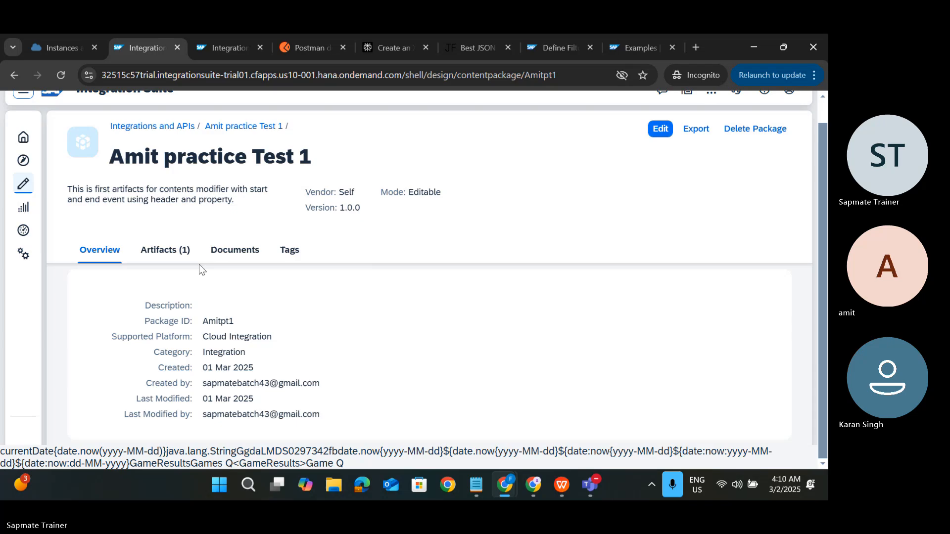
click(165, 250)
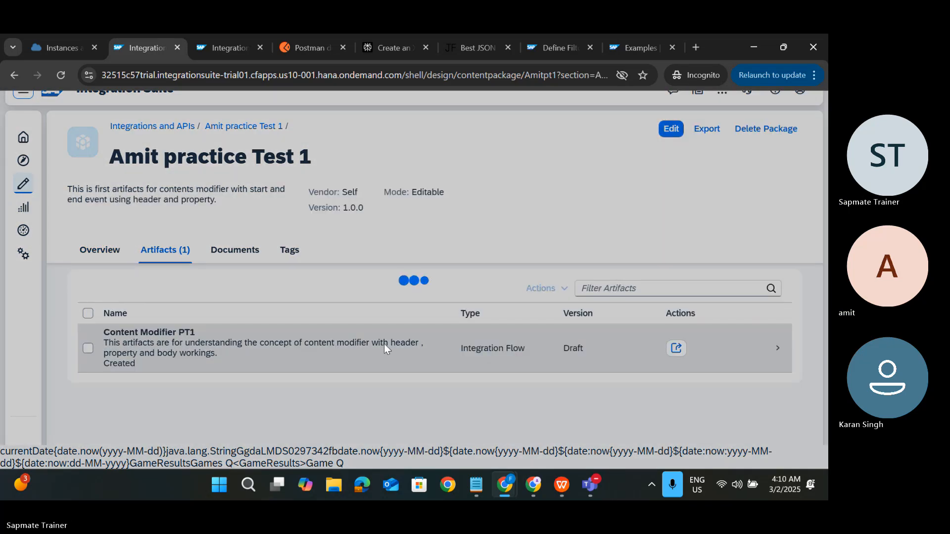
Step: Deploy Content Modifier PT1 to the Cloud Integration runtime and acknowledge the deployment notice
key(ctrl+Tab)
click(367, 251)
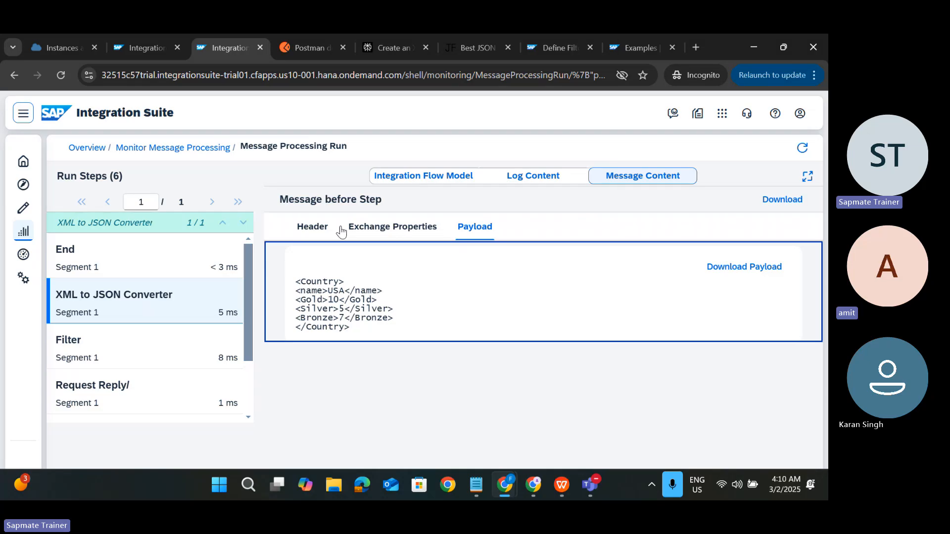
key(ctrl+shift+Tab)
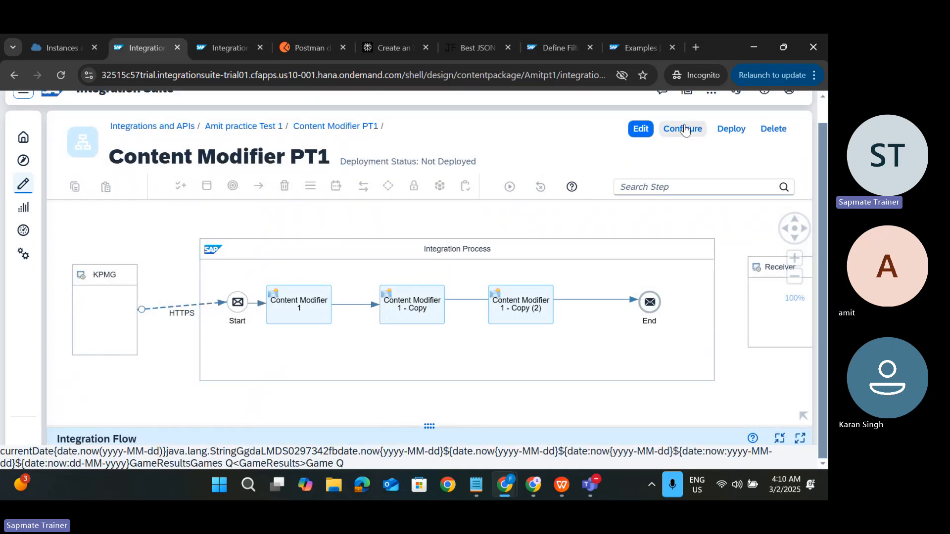
click(731, 130)
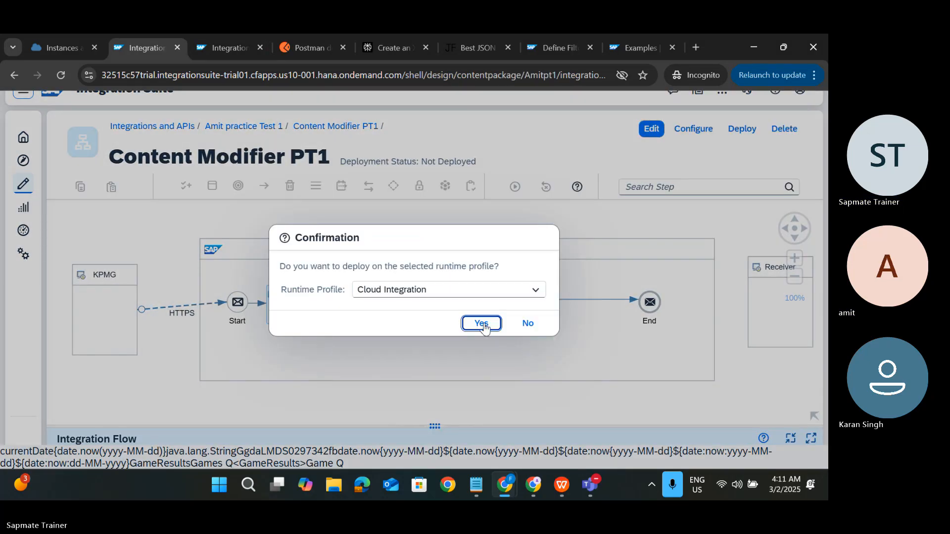
click(483, 324)
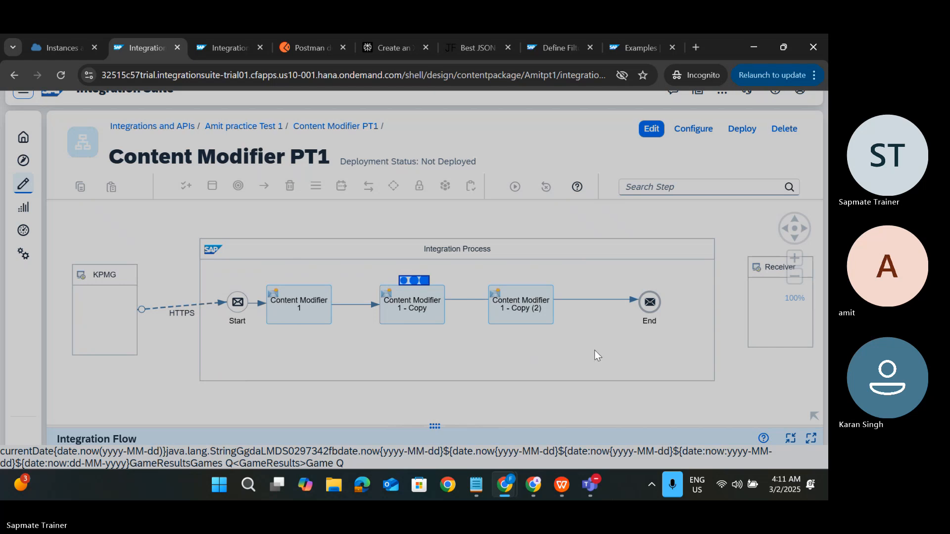
click(491, 310)
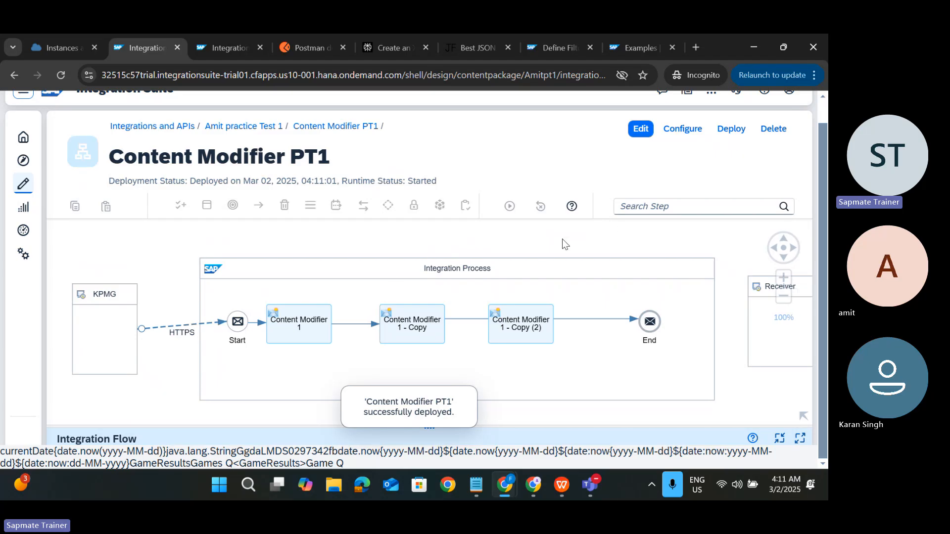
key(ctrl+Tab)
Step: Open all managed integration content and view Content Modifier PT1: Started, version 1.0.0, no endpoints
click(87, 147)
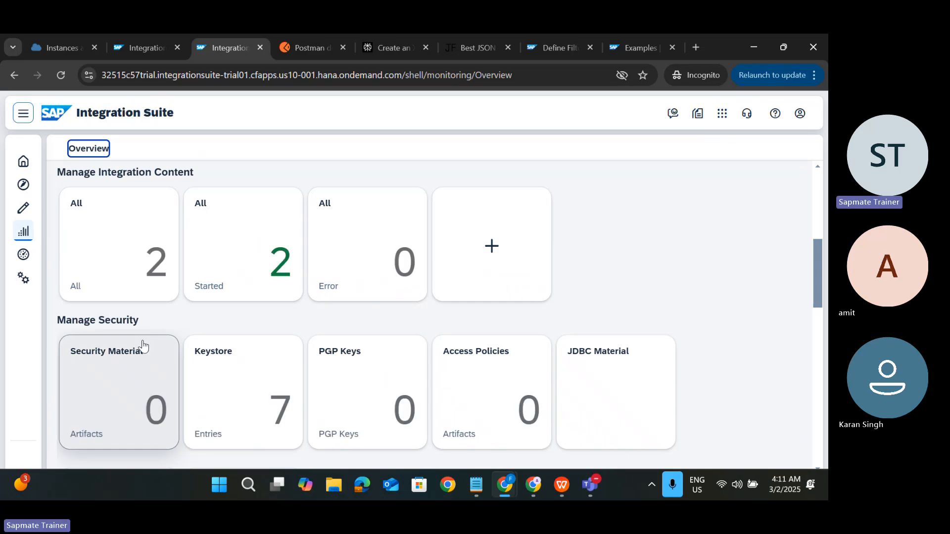
click(145, 267)
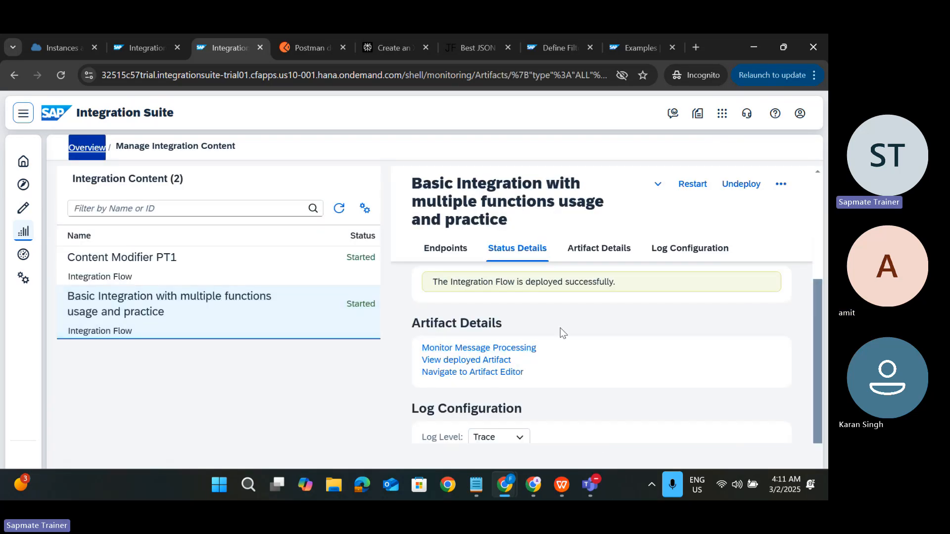
click(274, 279)
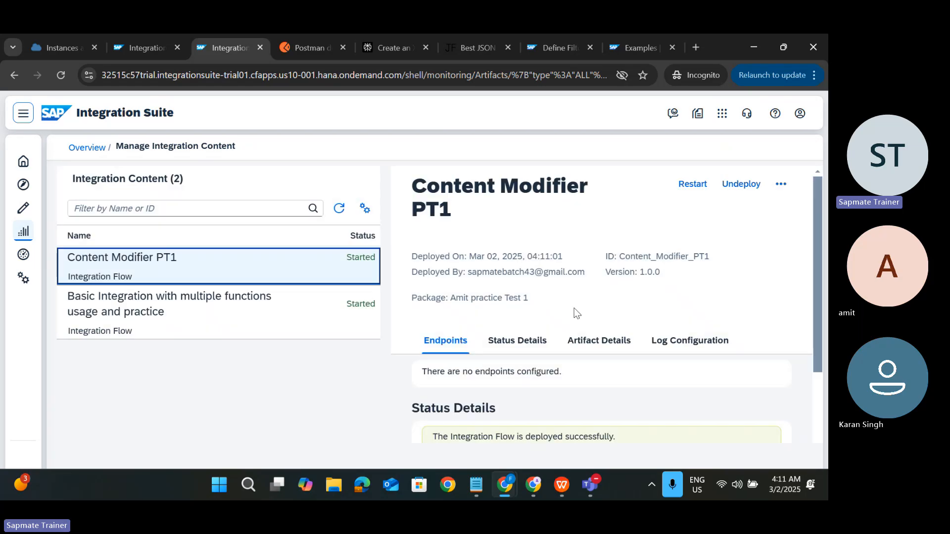
scroll(574, 307, down, 5)
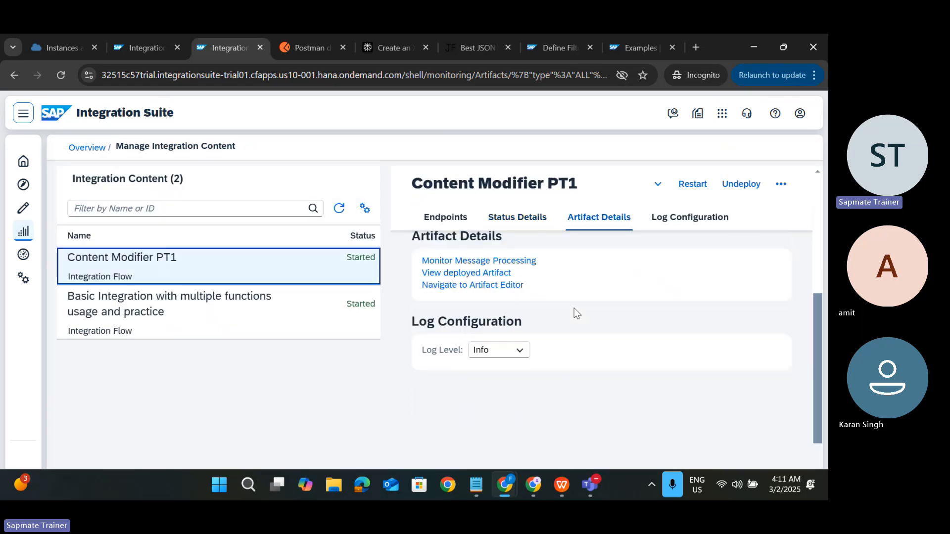
scroll(574, 307, up, 3)
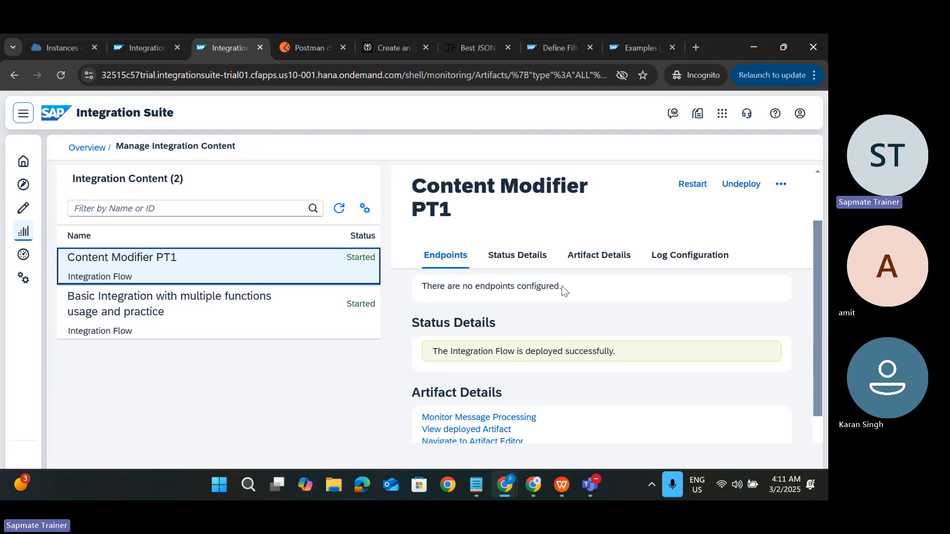
scroll(556, 299, up, 2)
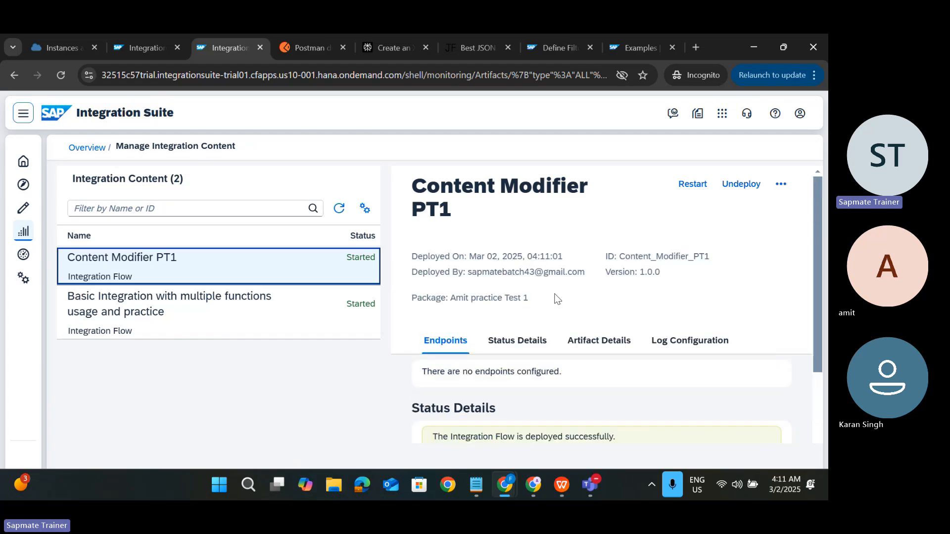
Step: Review the HTTPS sender address /sapmate/b_42 in edit mode, keeping User Role authorization
click(144, 46)
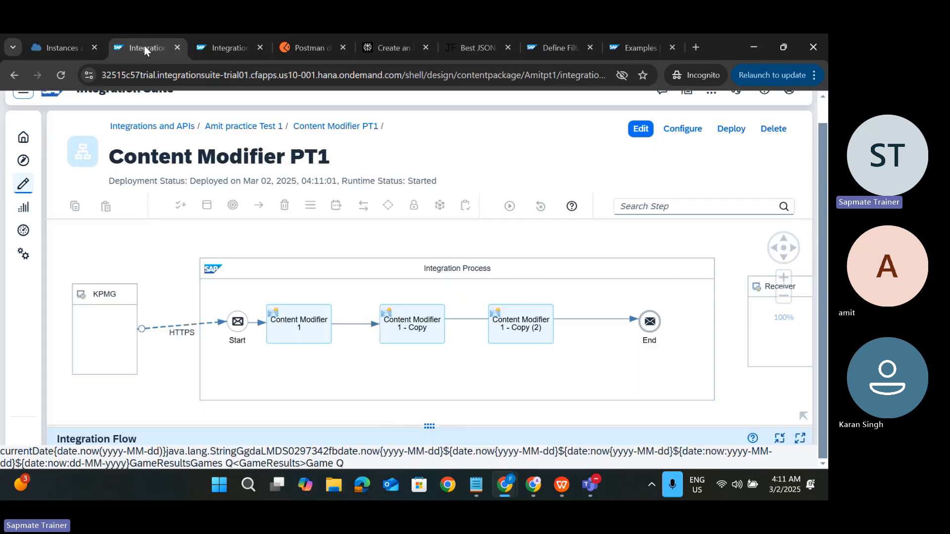
click(160, 327)
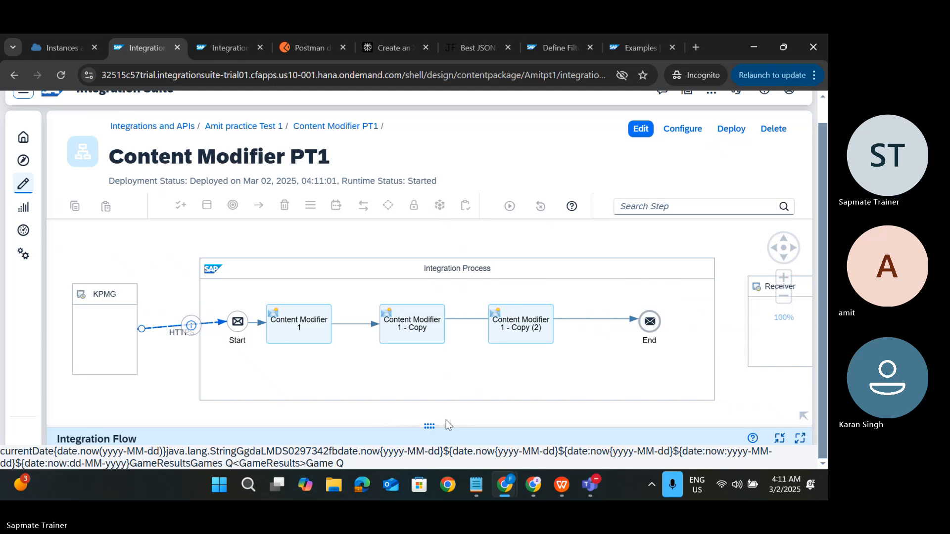
drag(430, 430, 429, 223)
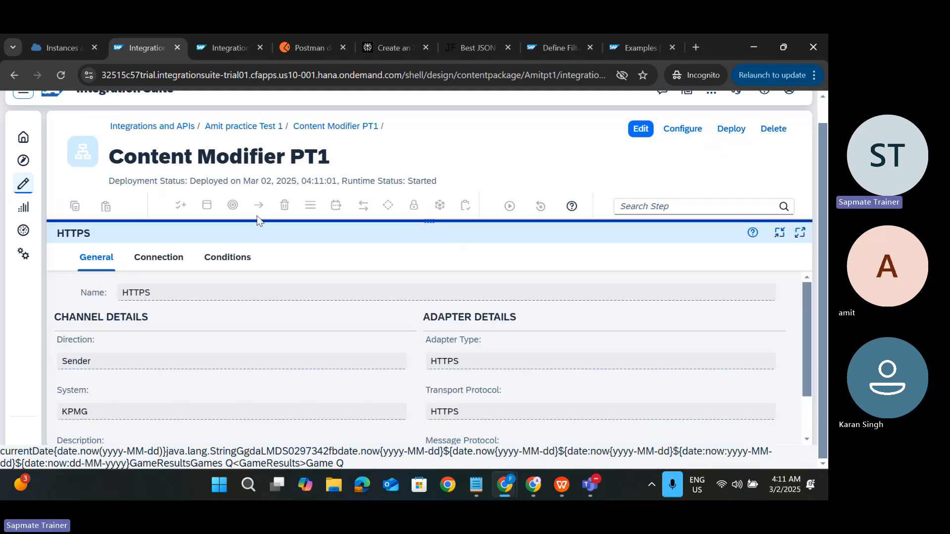
click(182, 254)
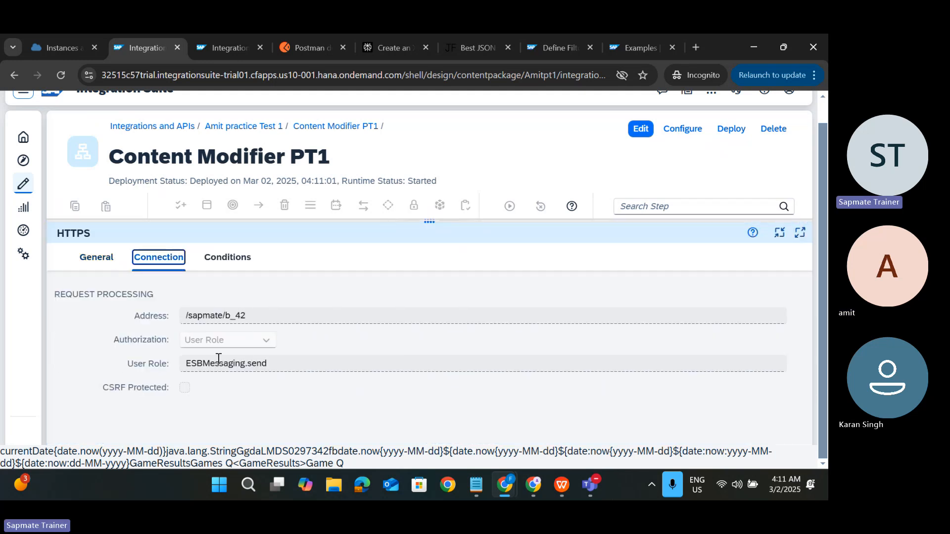
click(646, 130)
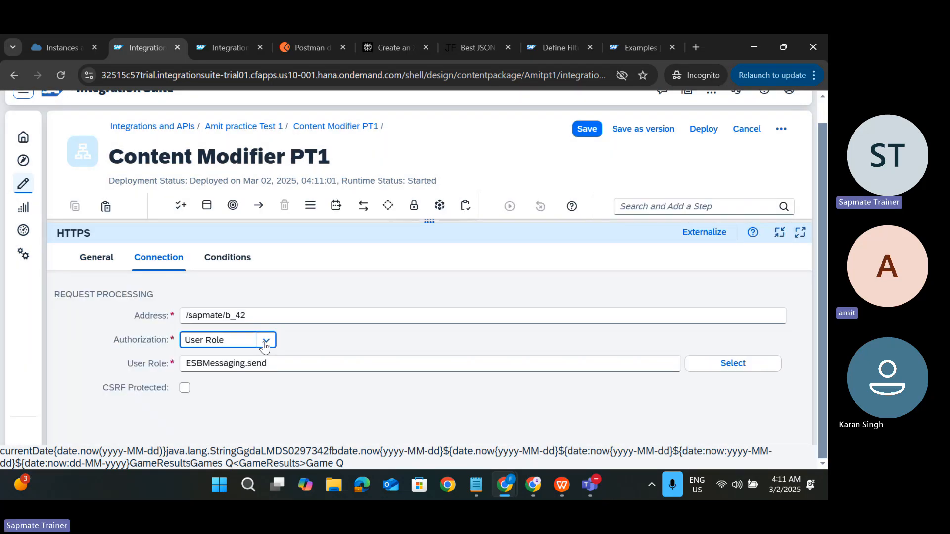
click(264, 346)
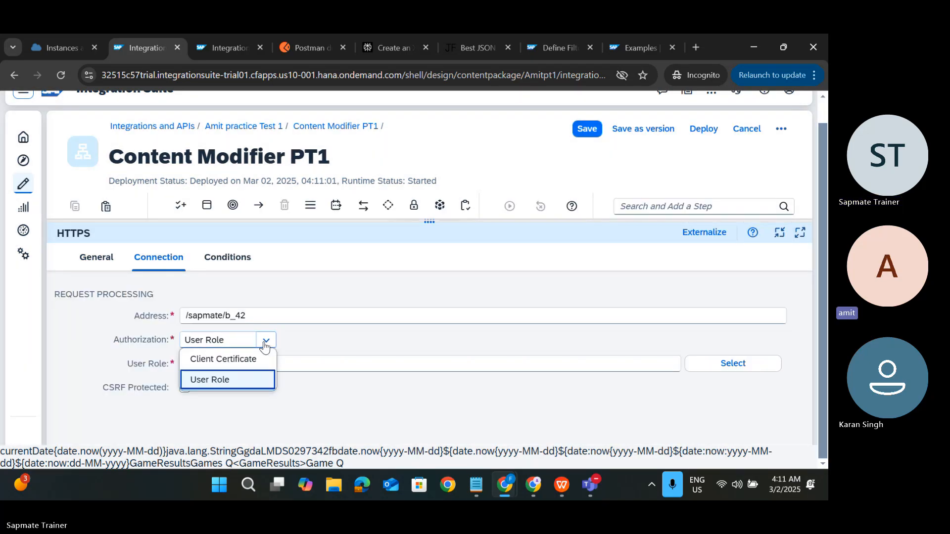
click(265, 343)
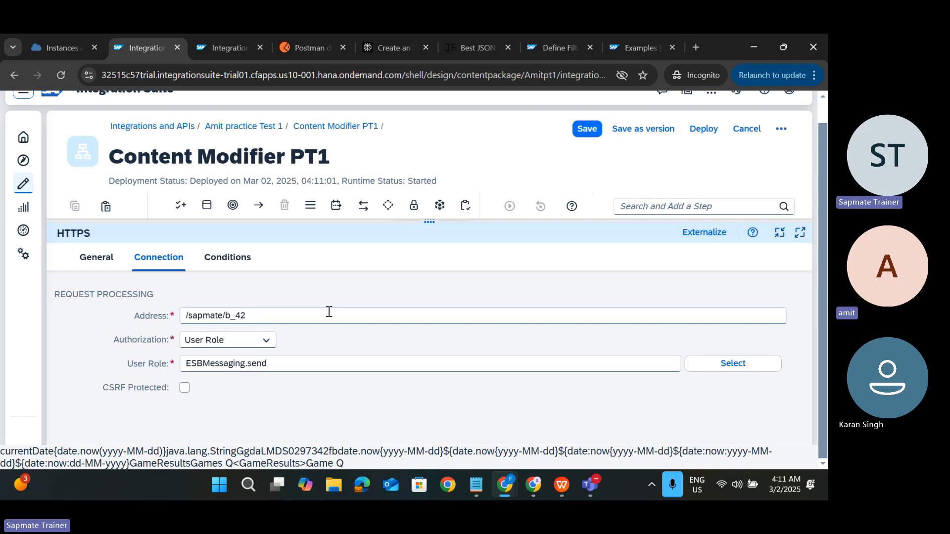
key(ctrl+Tab)
Step: Refresh Content Modifier PT1's deployment details and copy its HTTPS endpoint URL
scroll(590, 324, down, 5)
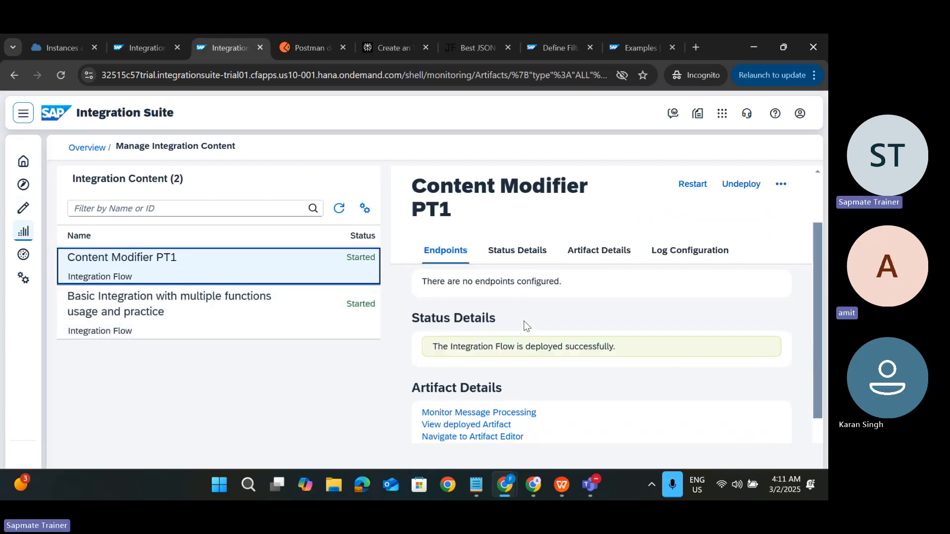
scroll(589, 324, up, 1)
scroll(589, 323, up, 3)
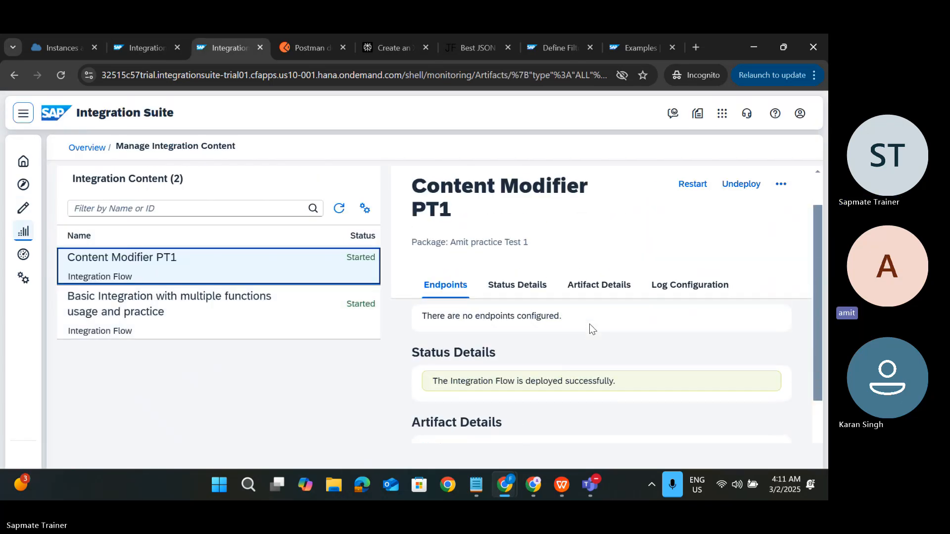
click(535, 346)
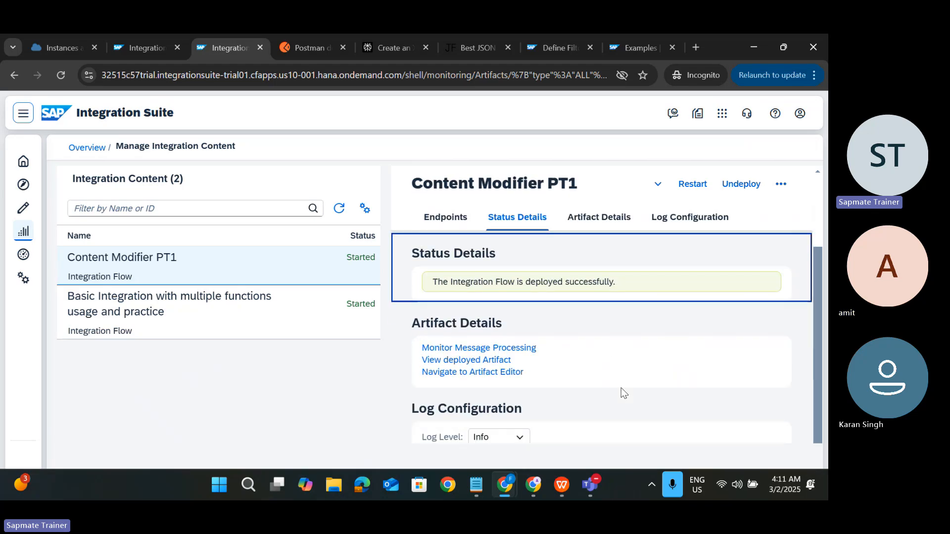
scroll(621, 391, up, 3)
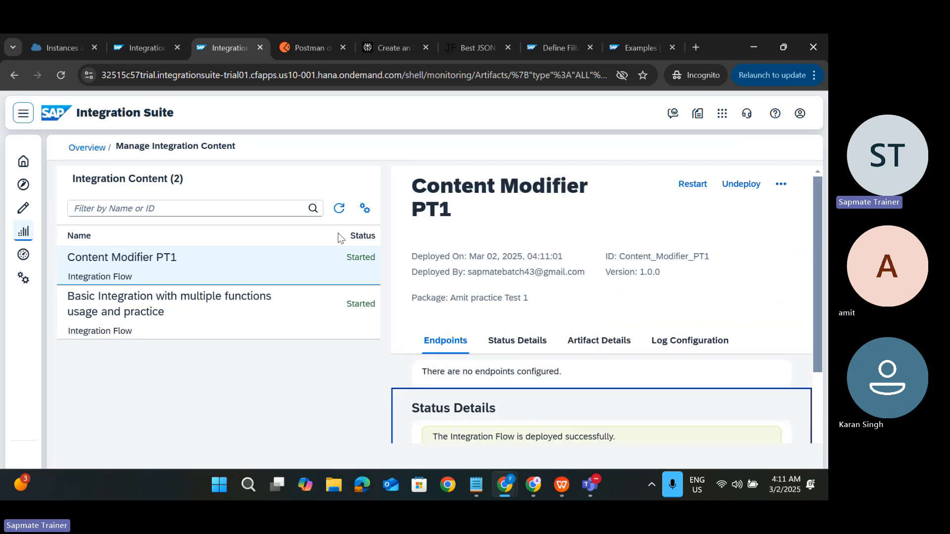
click(338, 209)
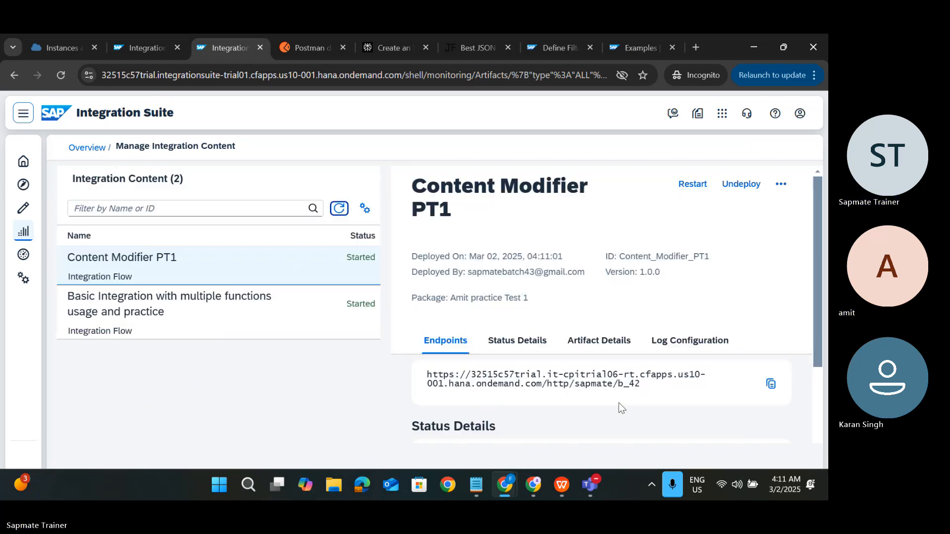
click(777, 382)
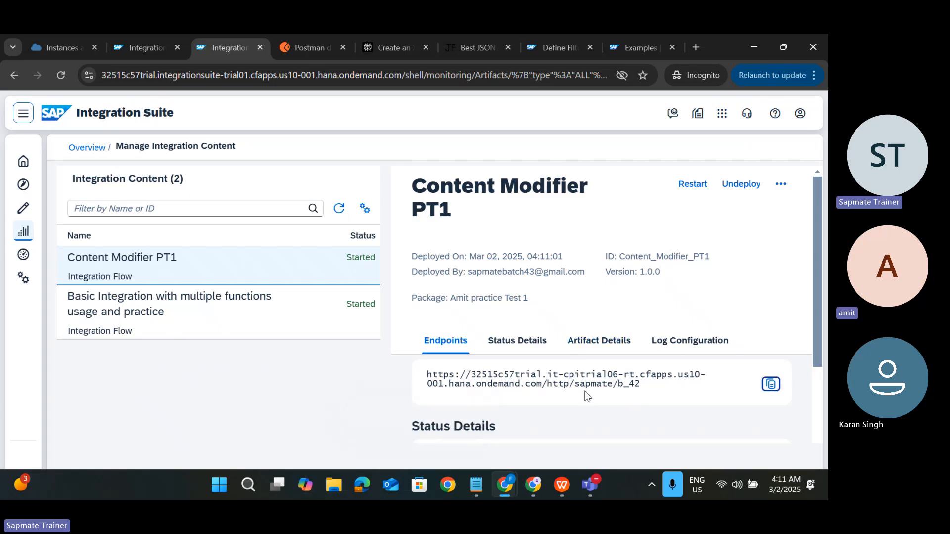
Step: Compare the sender address /sapmate/b_42 with the end of the endpoint URL
key(ctrl+shift+Tab)
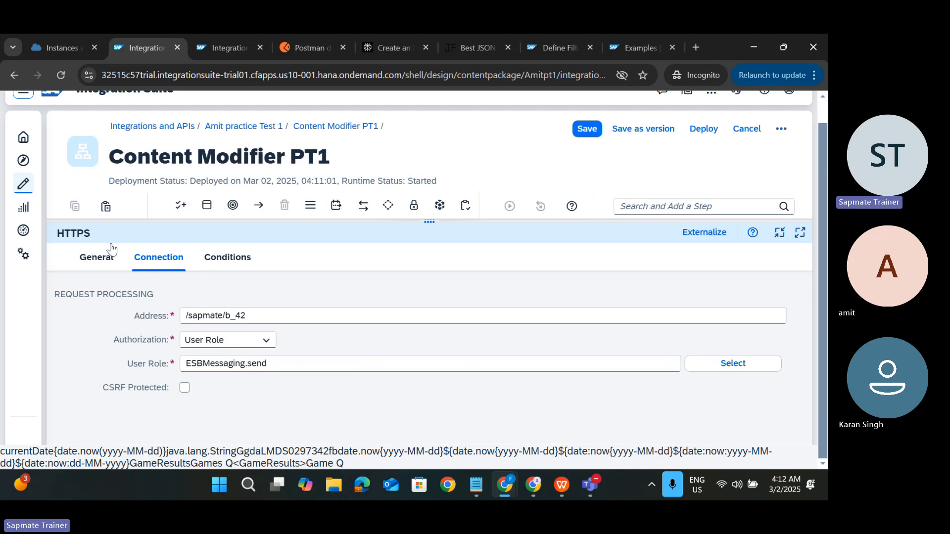
click(255, 315)
drag(255, 315, 182, 317)
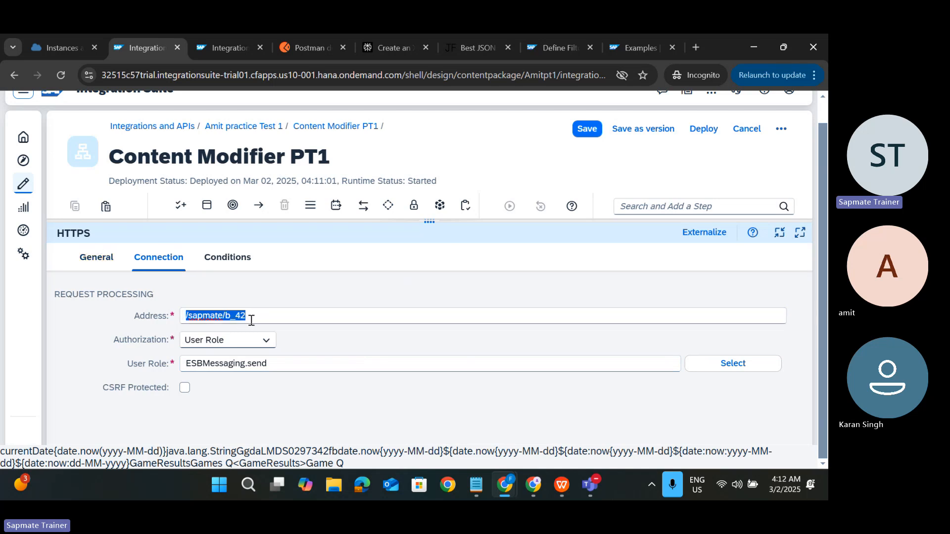
key(ctrl+Tab)
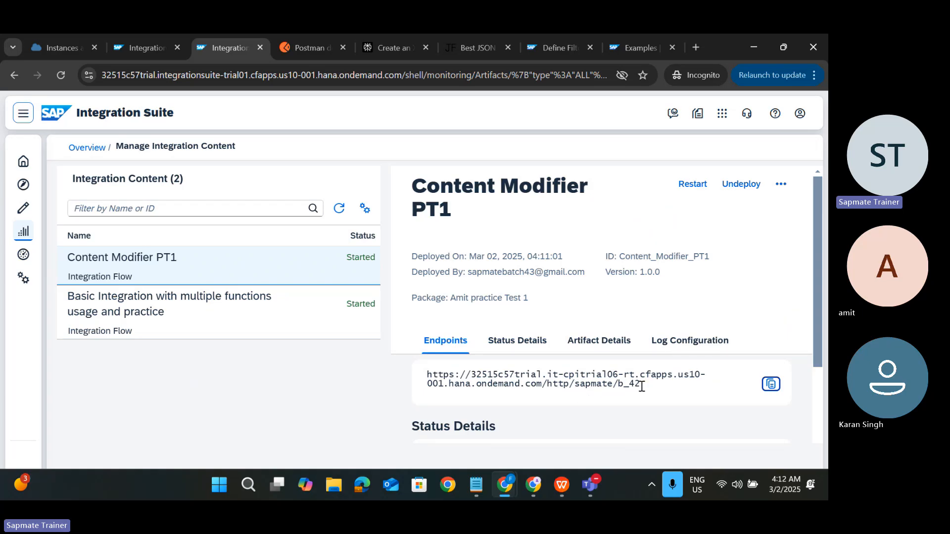
drag(640, 385, 543, 387)
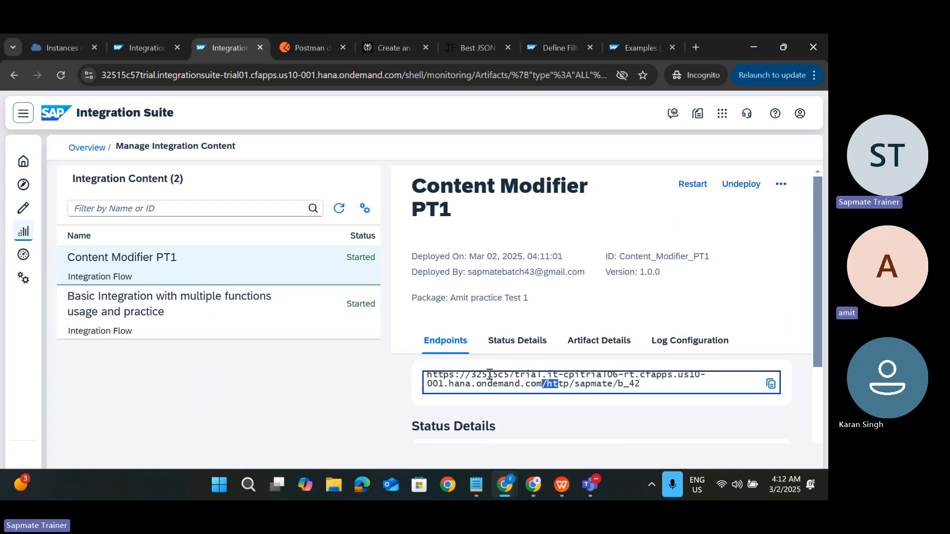
Step: Examine the endpoint URL's parts (32515c57trial, cpitrial06, hana host) against the page's web address
double_click(520, 377)
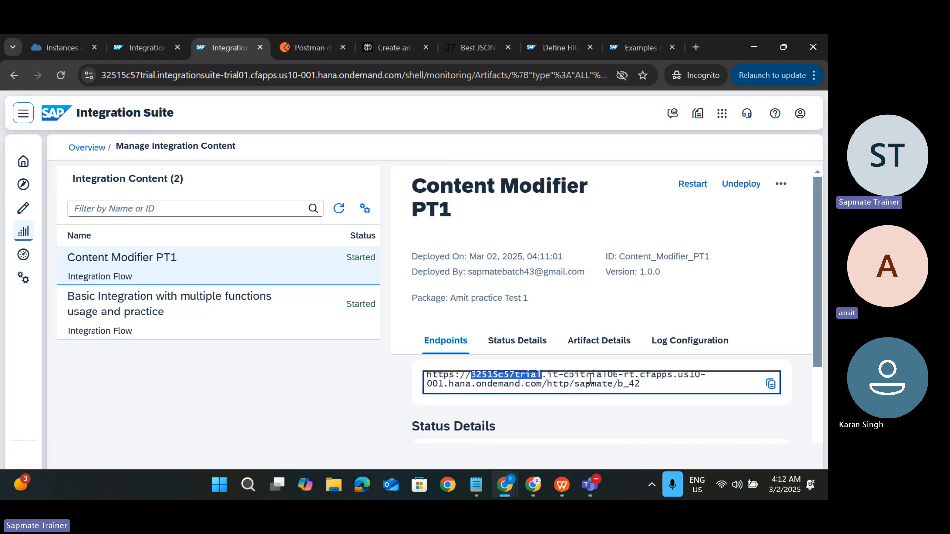
double_click(574, 374)
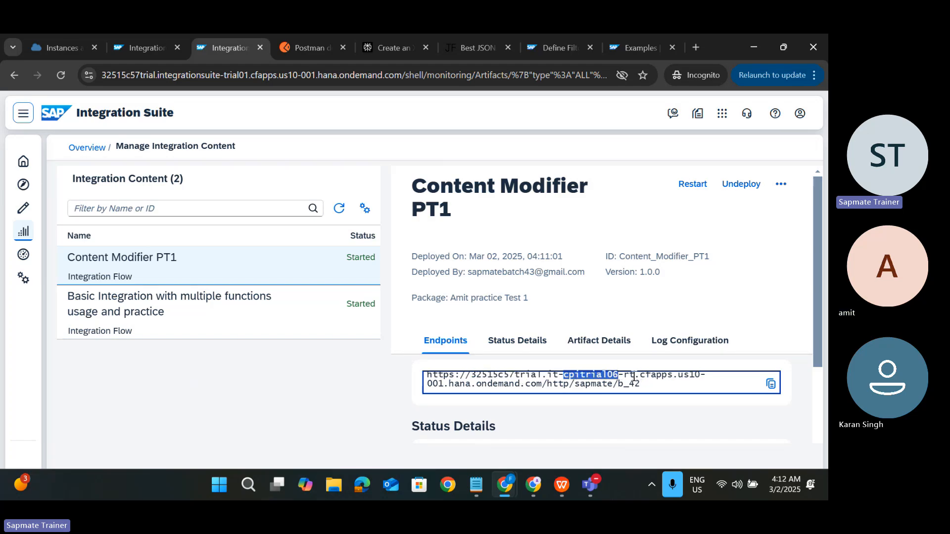
drag(634, 377, 698, 399)
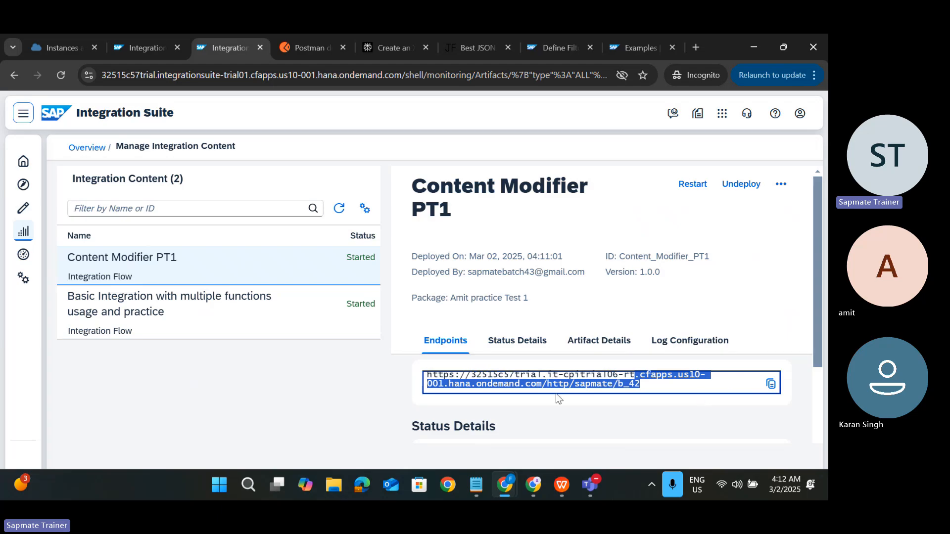
double_click(460, 384)
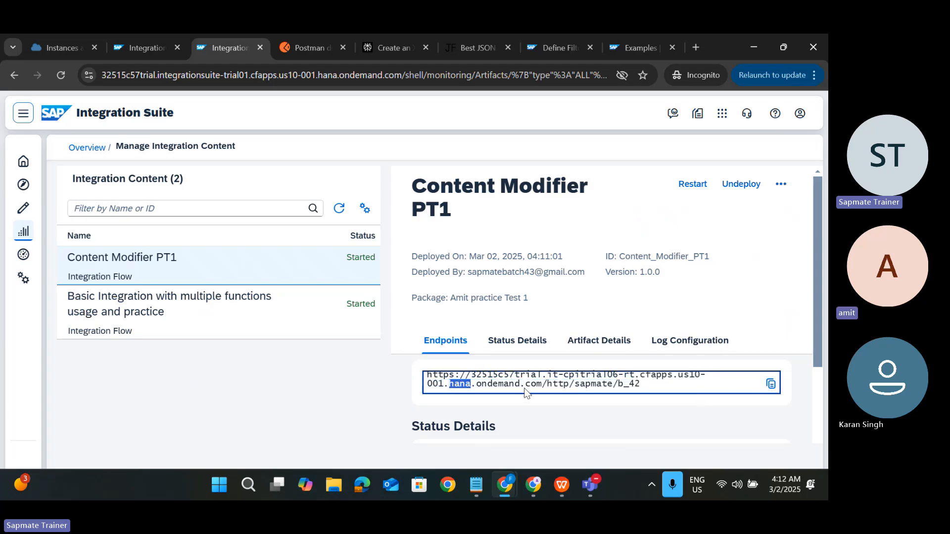
drag(542, 385, 410, 379)
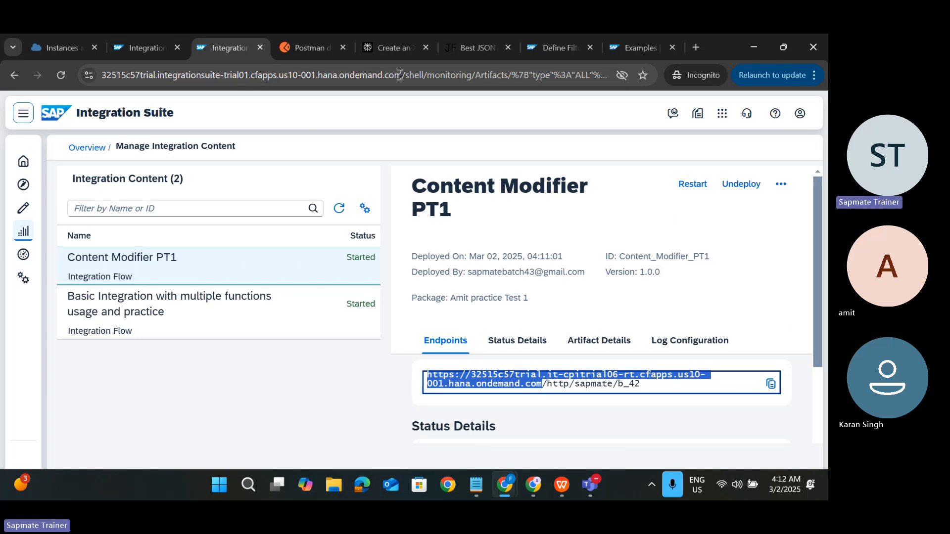
drag(399, 75, 99, 77)
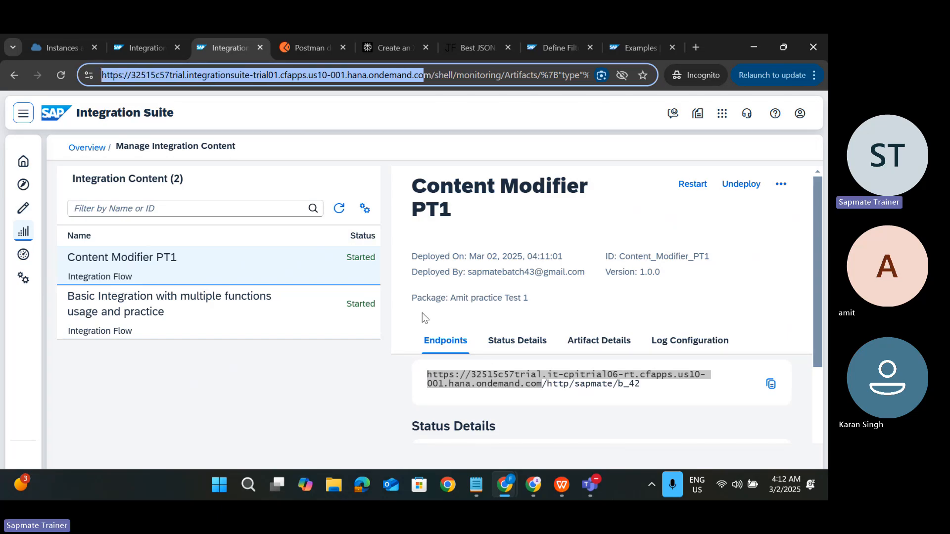
Step: Recheck the /sapmate/b_42 address in the editor, then copy the endpoint URL
click(139, 49)
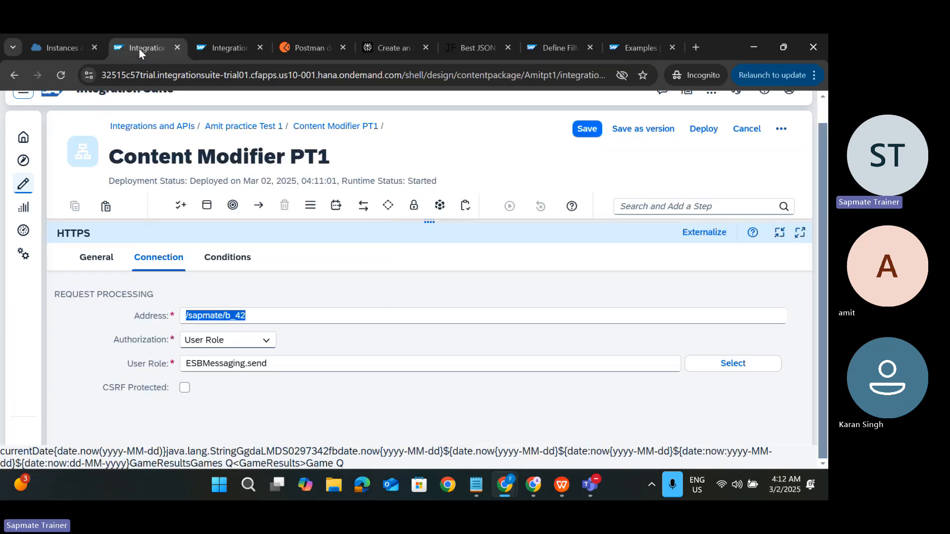
click(246, 317)
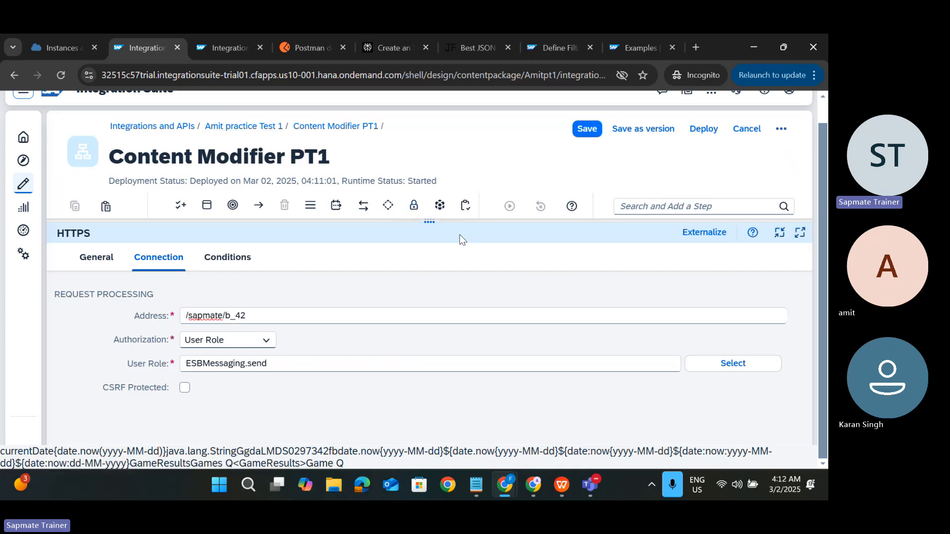
key(ctrl+Tab)
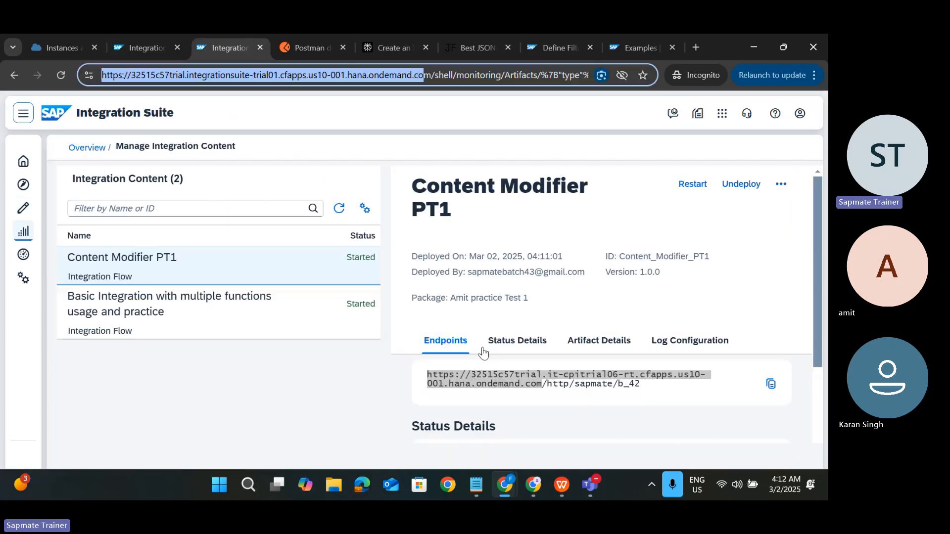
click(771, 384)
Step: Paste and send the copied endpoint URL in the SAPMATE BATCH 43 Teams meeting chat
key(alt+Tab)
key(alt+Tab)
key(alt+Tab)
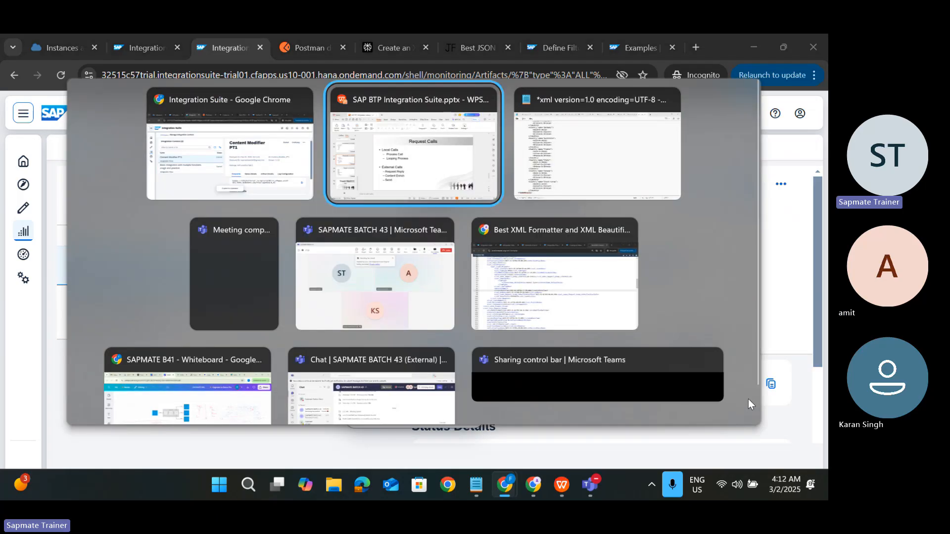
key(alt+Tab)
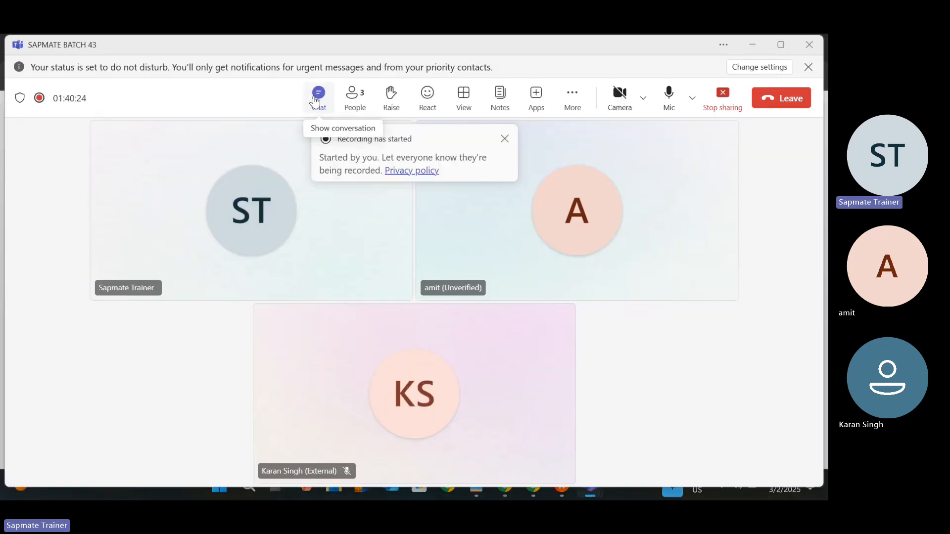
click(318, 95)
click(637, 431)
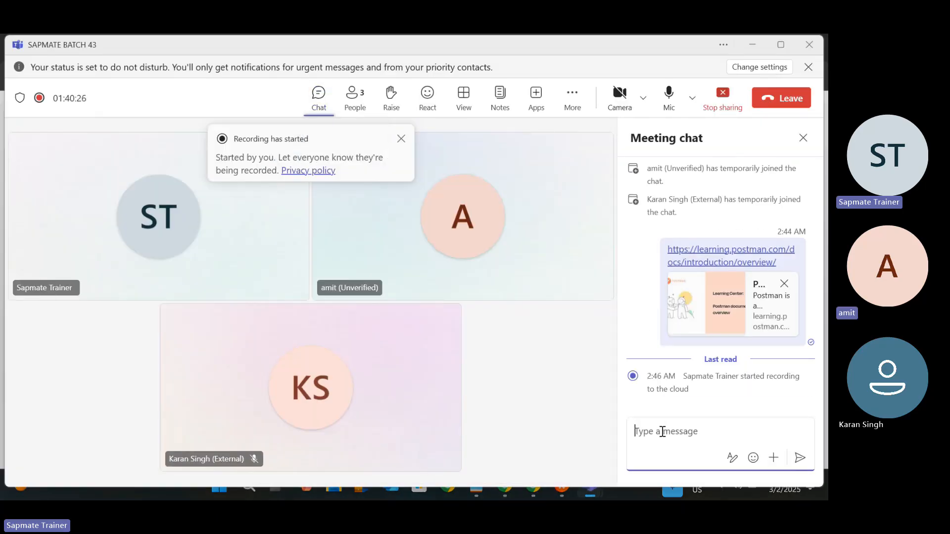
key(ctrl+v)
key(Return)
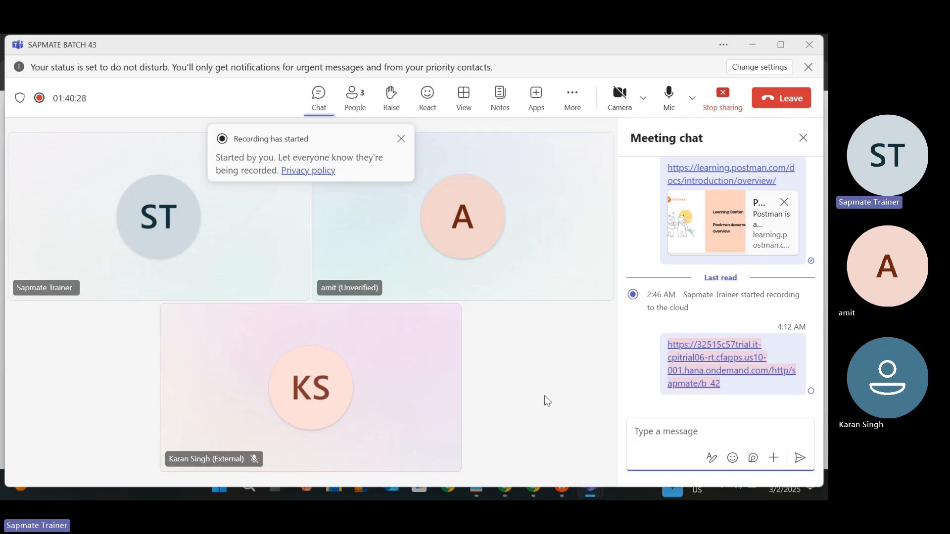
key(alt+Tab)
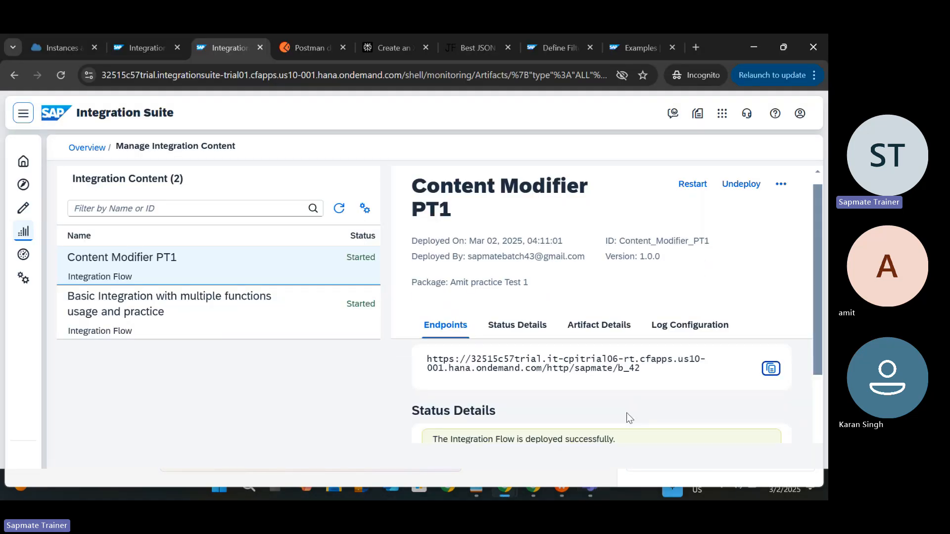
Step: Show the artifact details, then shrink the properties panel to reveal Content Modifier PT1's flow diagram
scroll(627, 413, down, 5)
scroll(629, 396, up, 5)
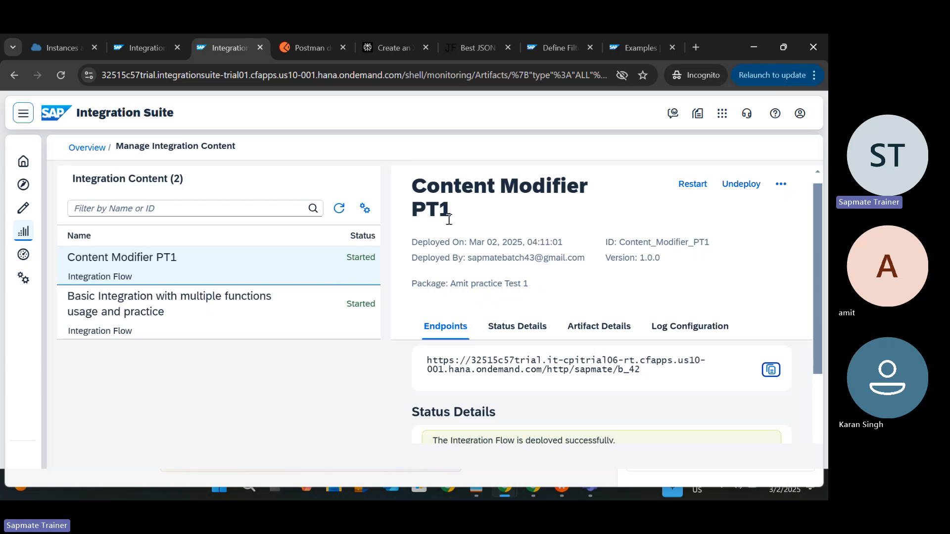
click(576, 327)
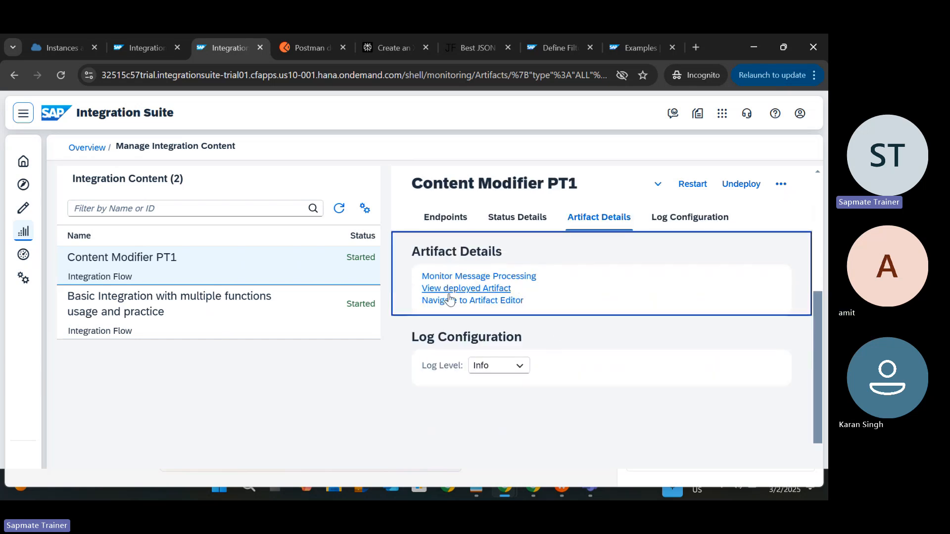
key(ctrl+Tab)
scroll(391, 262, up, 20)
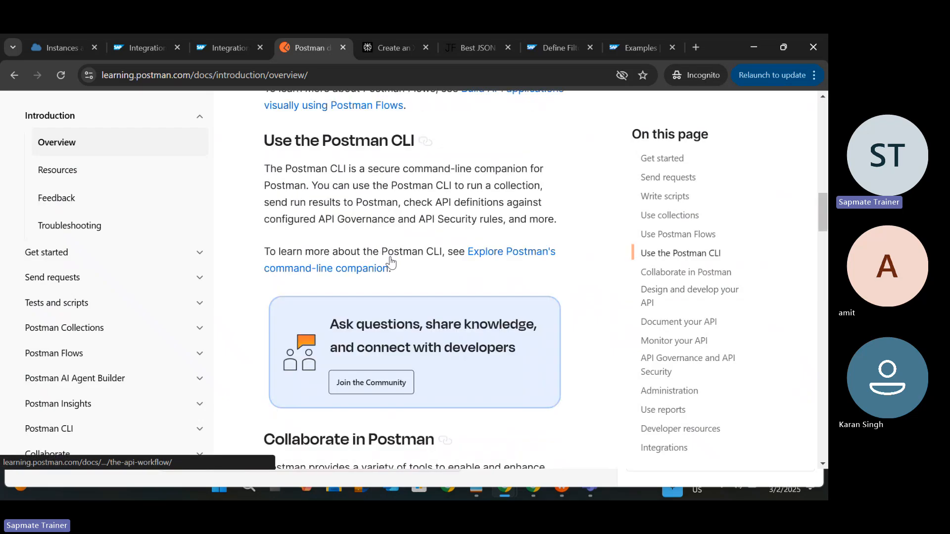
scroll(391, 263, up, 5)
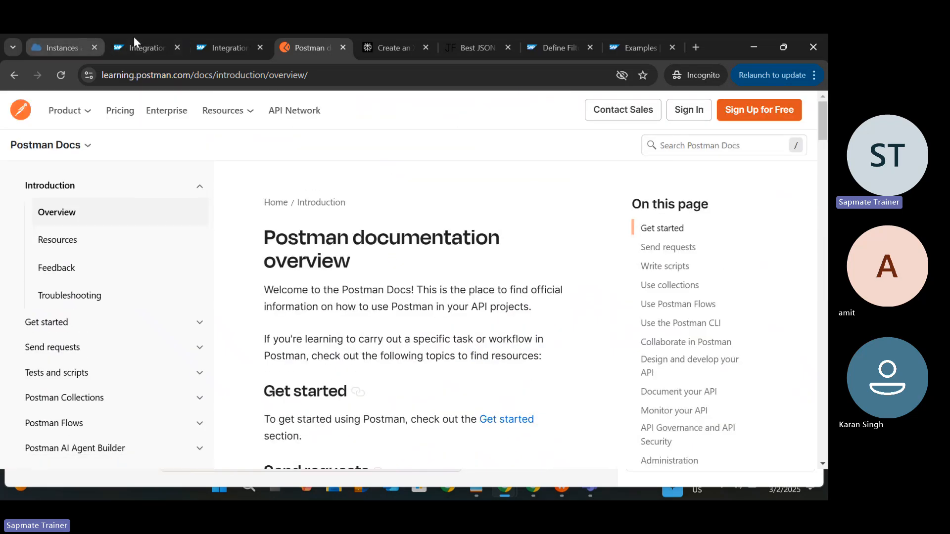
click(140, 48)
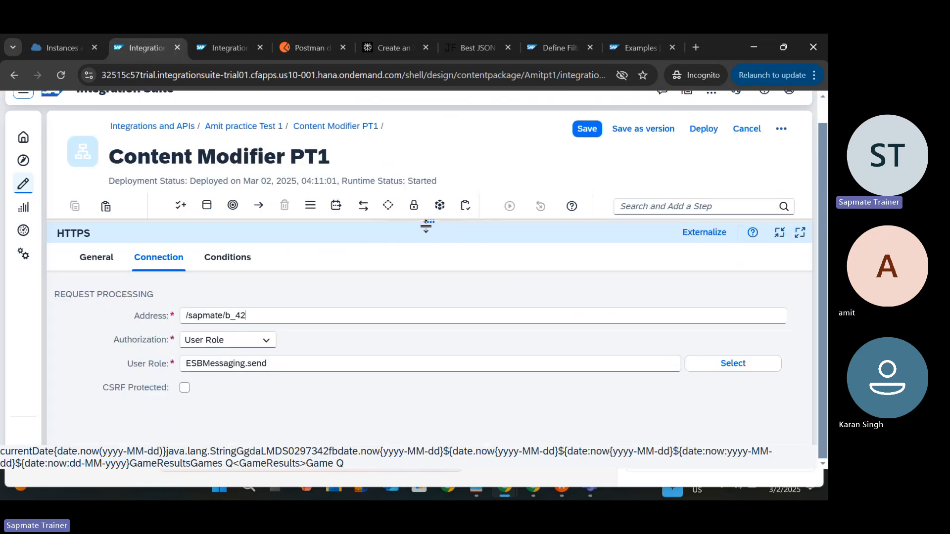
drag(426, 226, 396, 391)
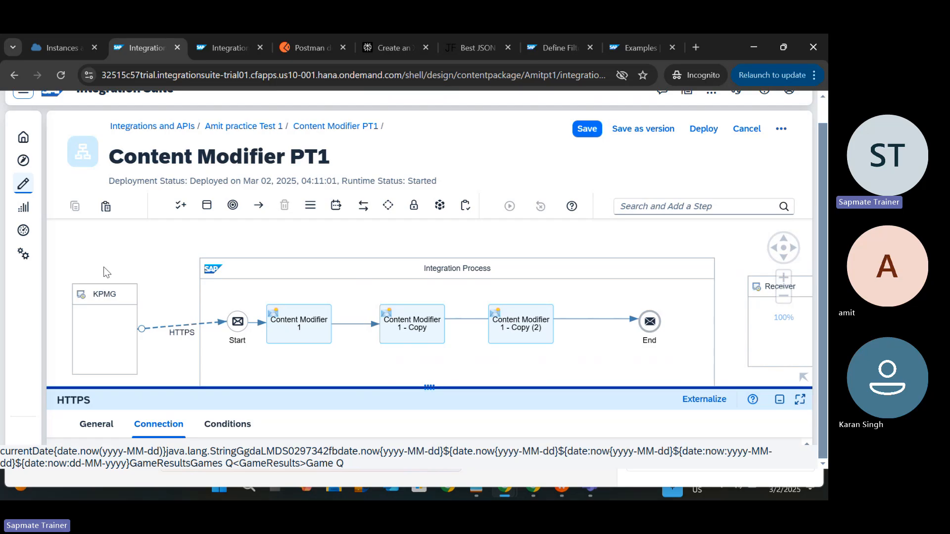
Step: Glance at the Request Calls slide and return to the Teams meeting
key(alt+Tab)
key(alt+Tab)
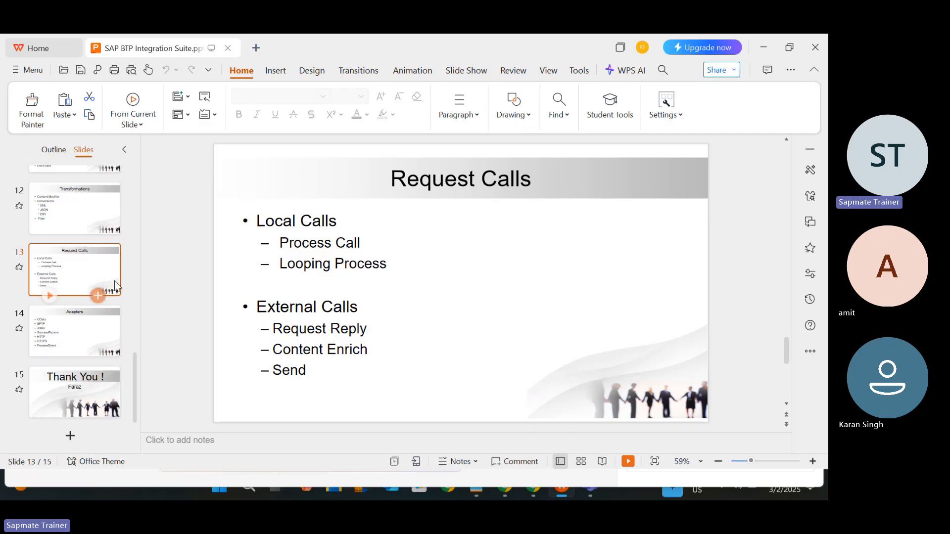
key(alt+Tab)
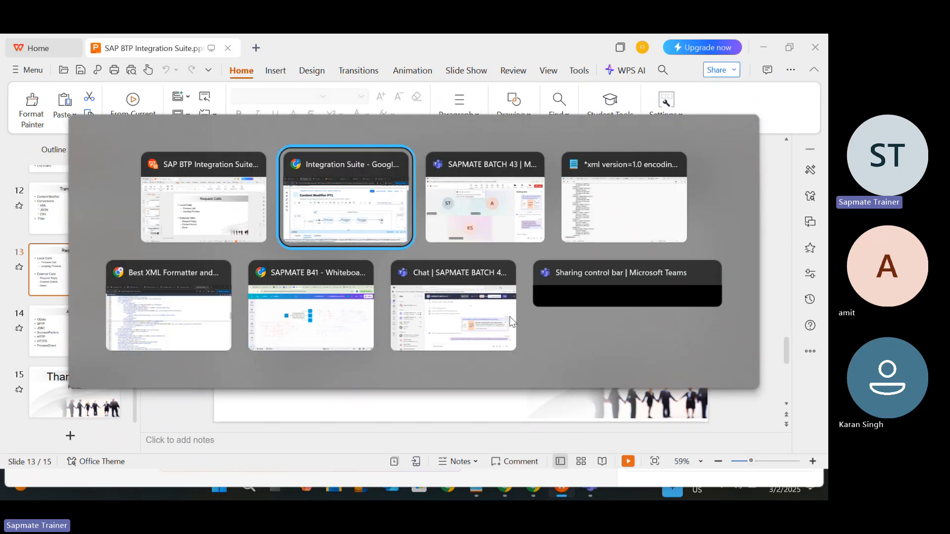
key(alt+Tab)
click(545, 354)
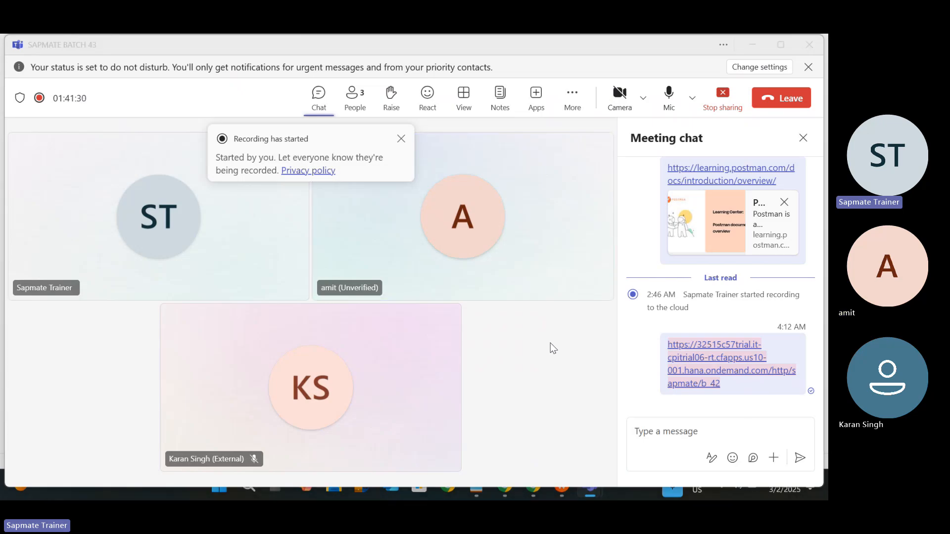
Step: Deselect the HTTPS connection in the flow, then end the Teams screen share
key(alt+Tab)
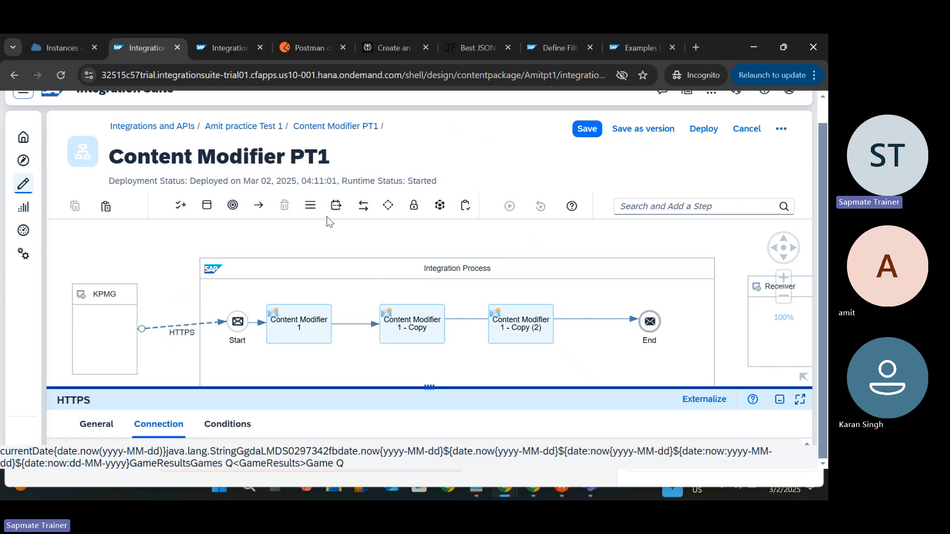
click(372, 243)
key(alt+Tab)
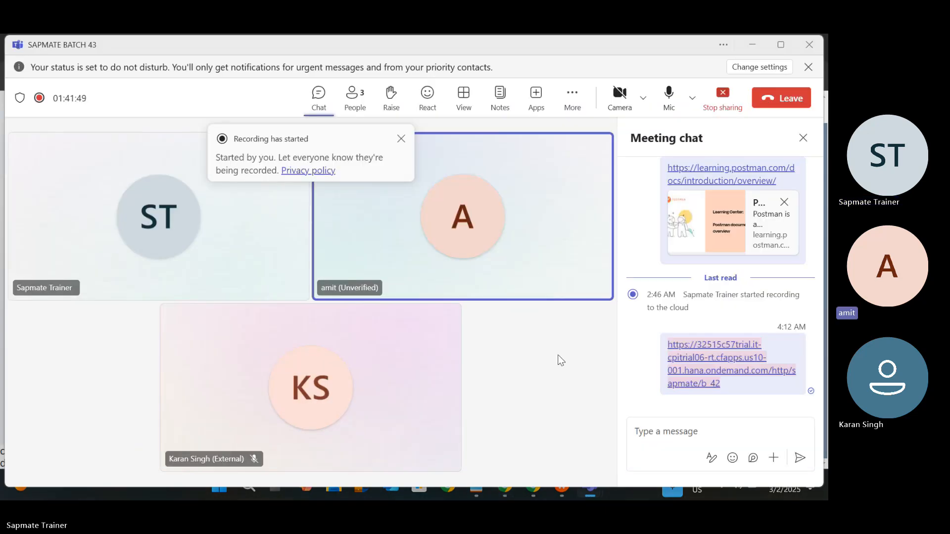
click(723, 98)
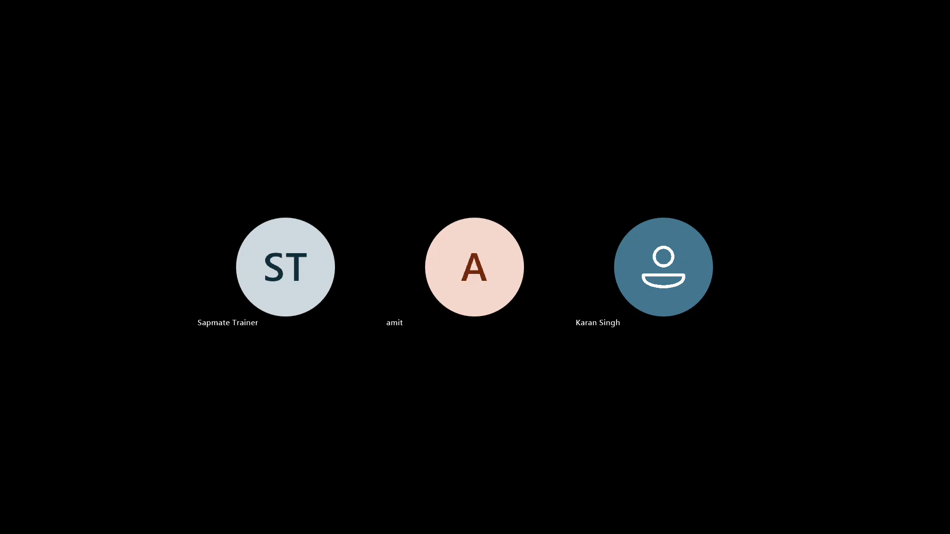